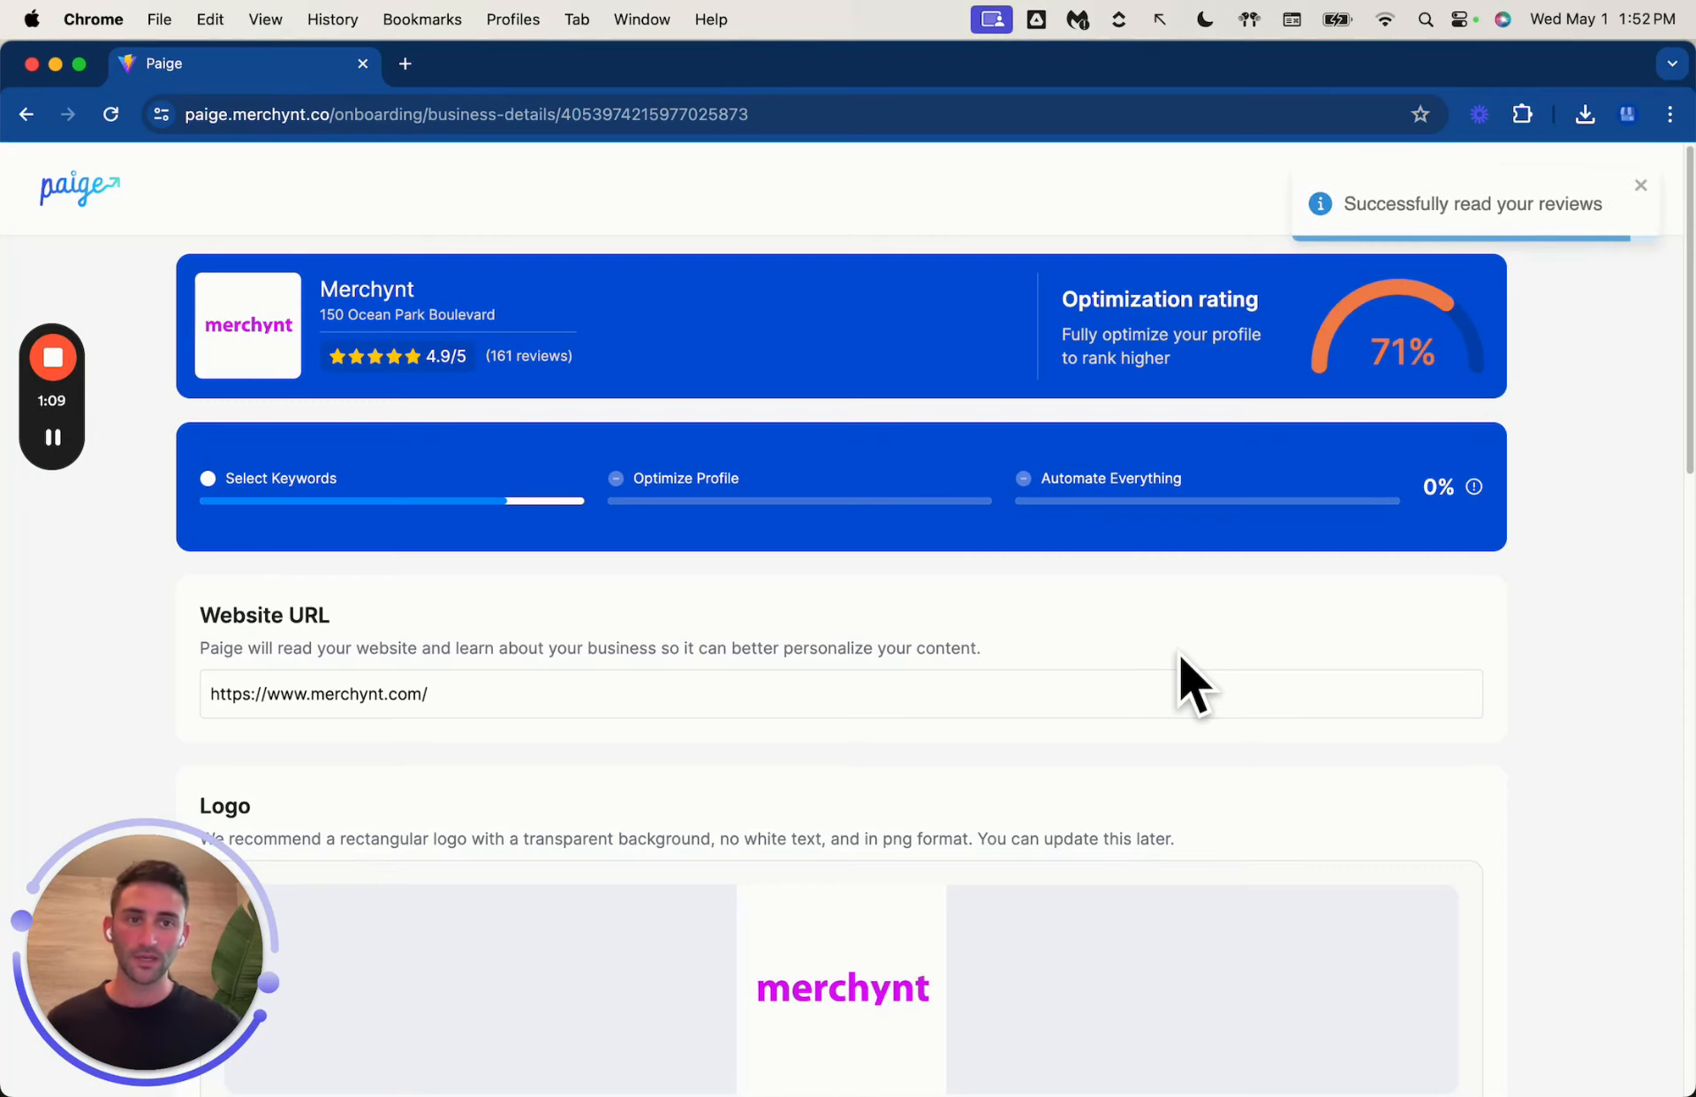
Step: Deselect the suggested keywords SEO agency and marketing agency, and select both again
scroll(776, 689, down, 3)
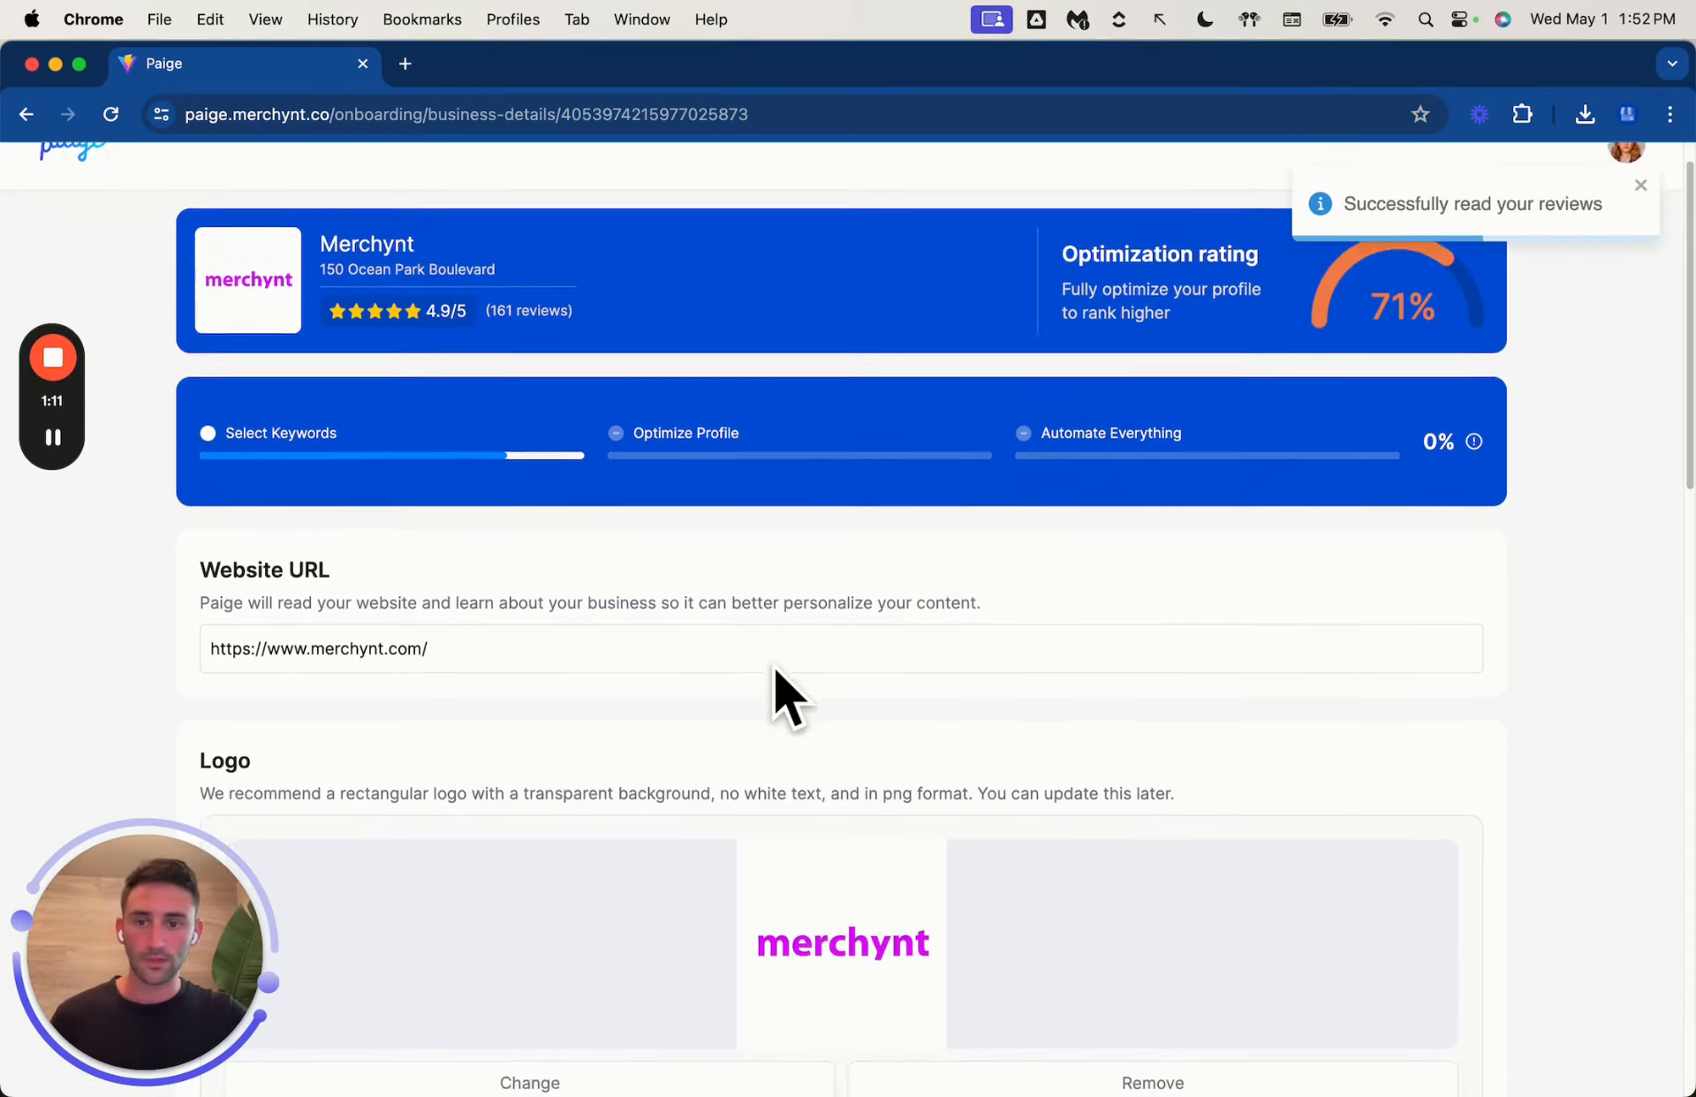
scroll(775, 673, down, 5)
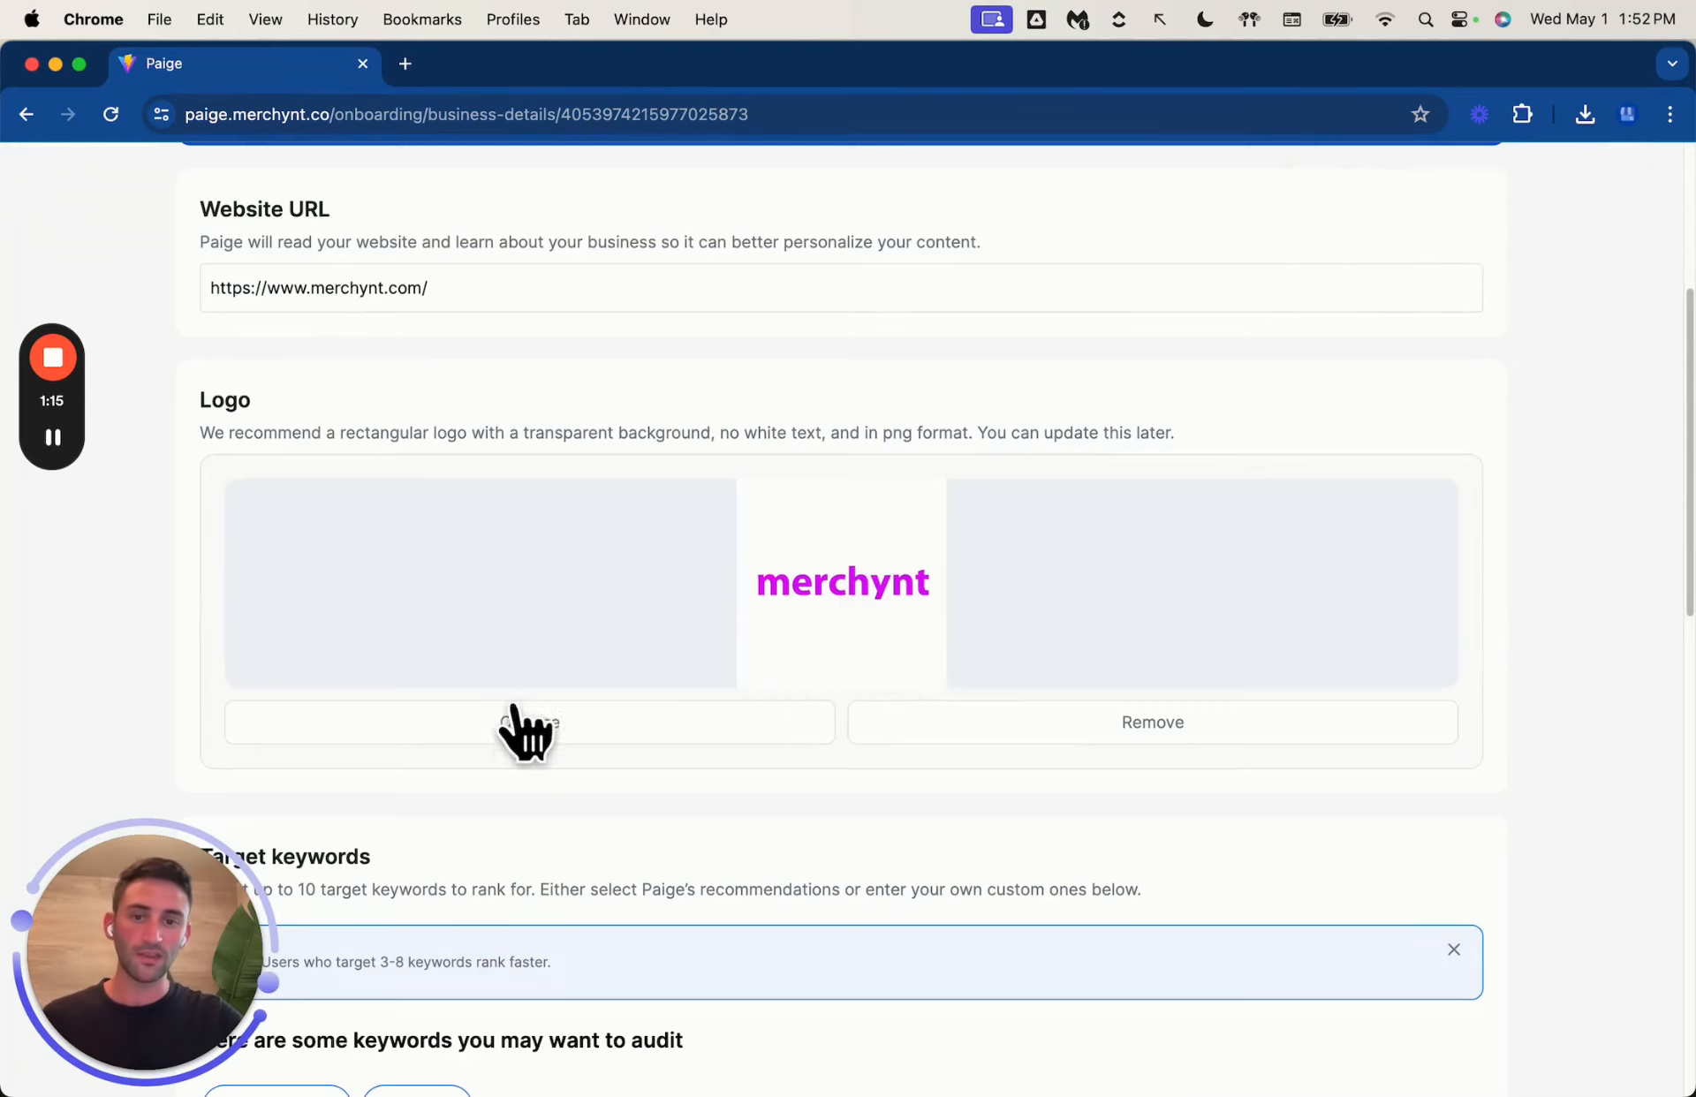
scroll(870, 636, down, 5)
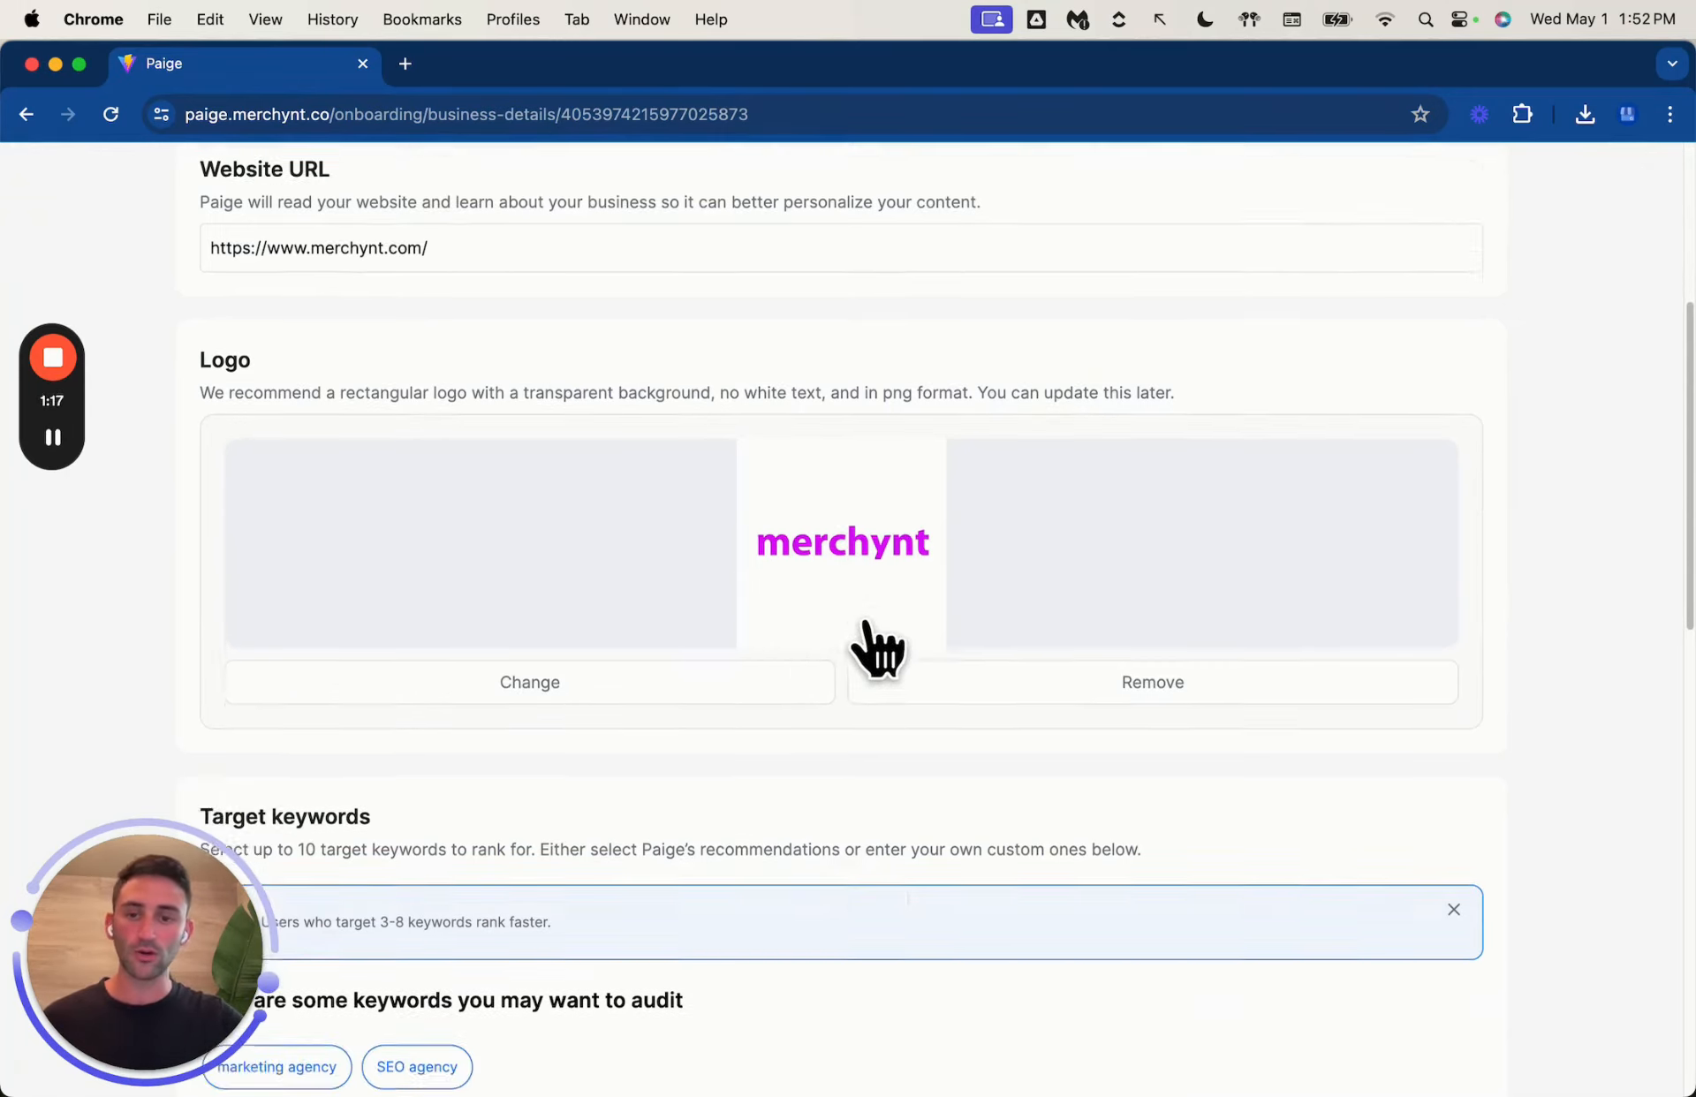
scroll(870, 636, down, 4)
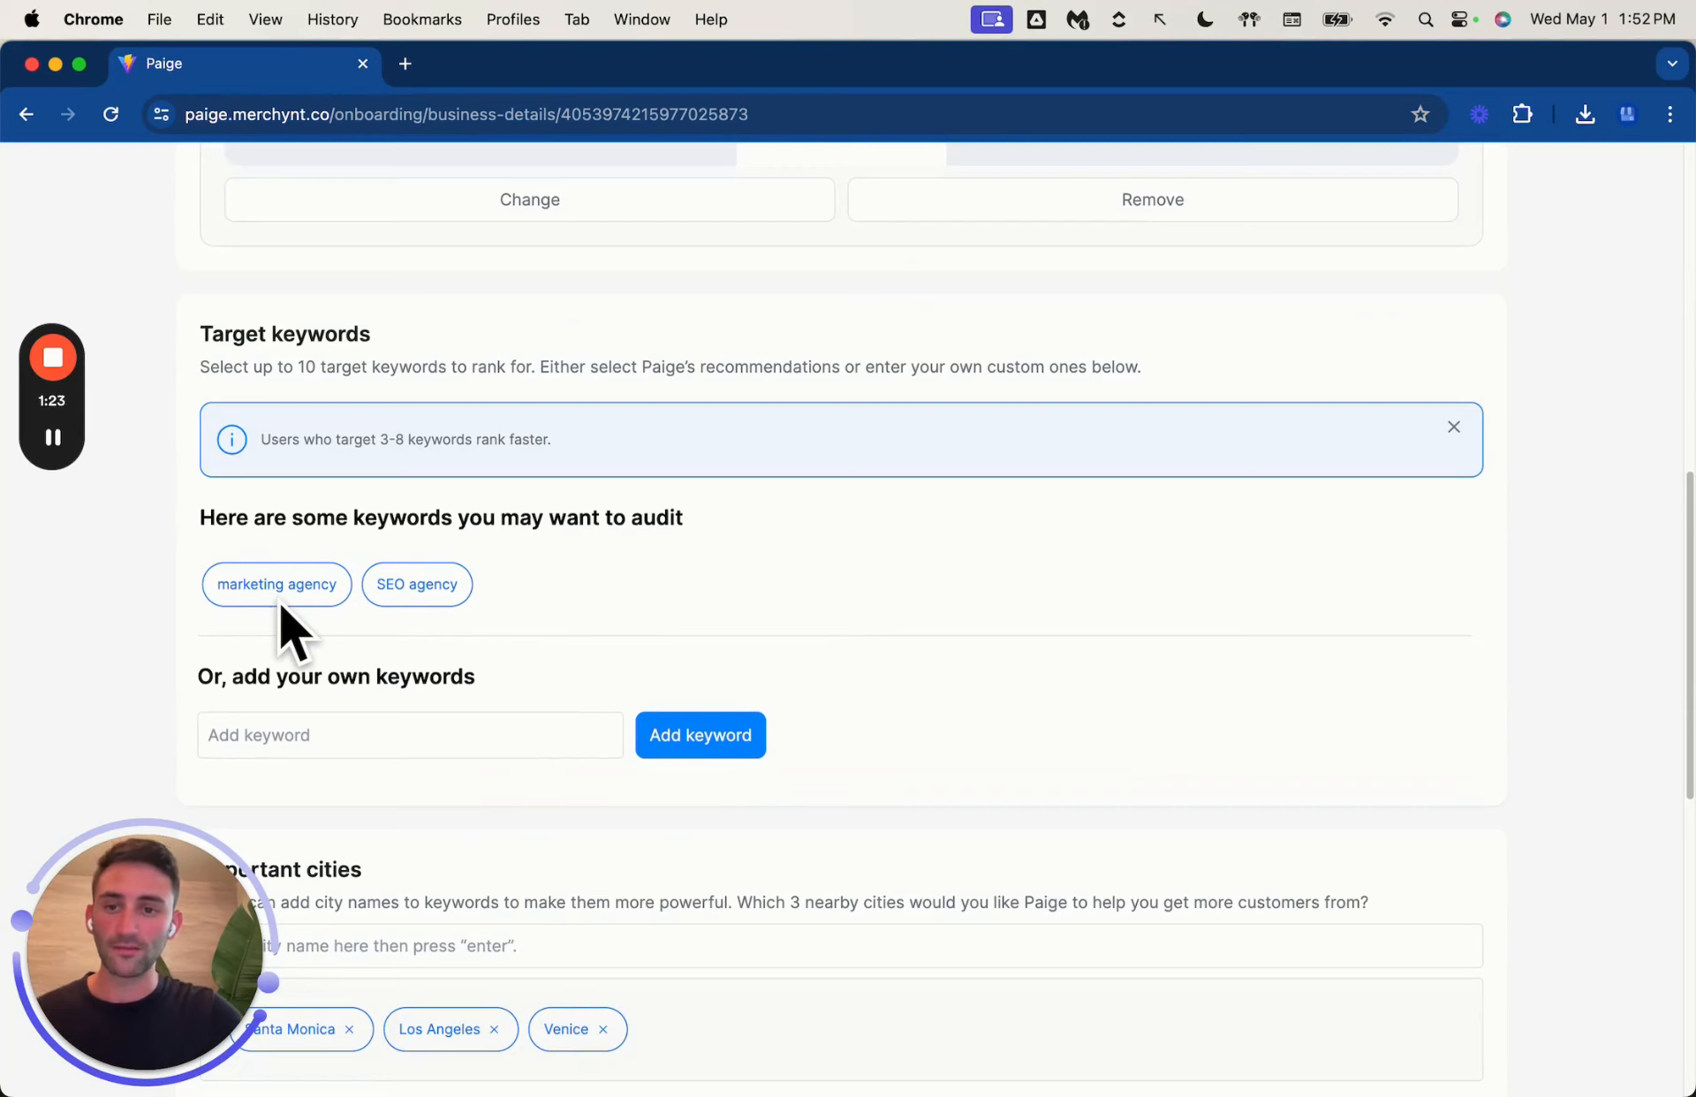
scroll(281, 607, down, 1)
scroll(285, 618, down, 1)
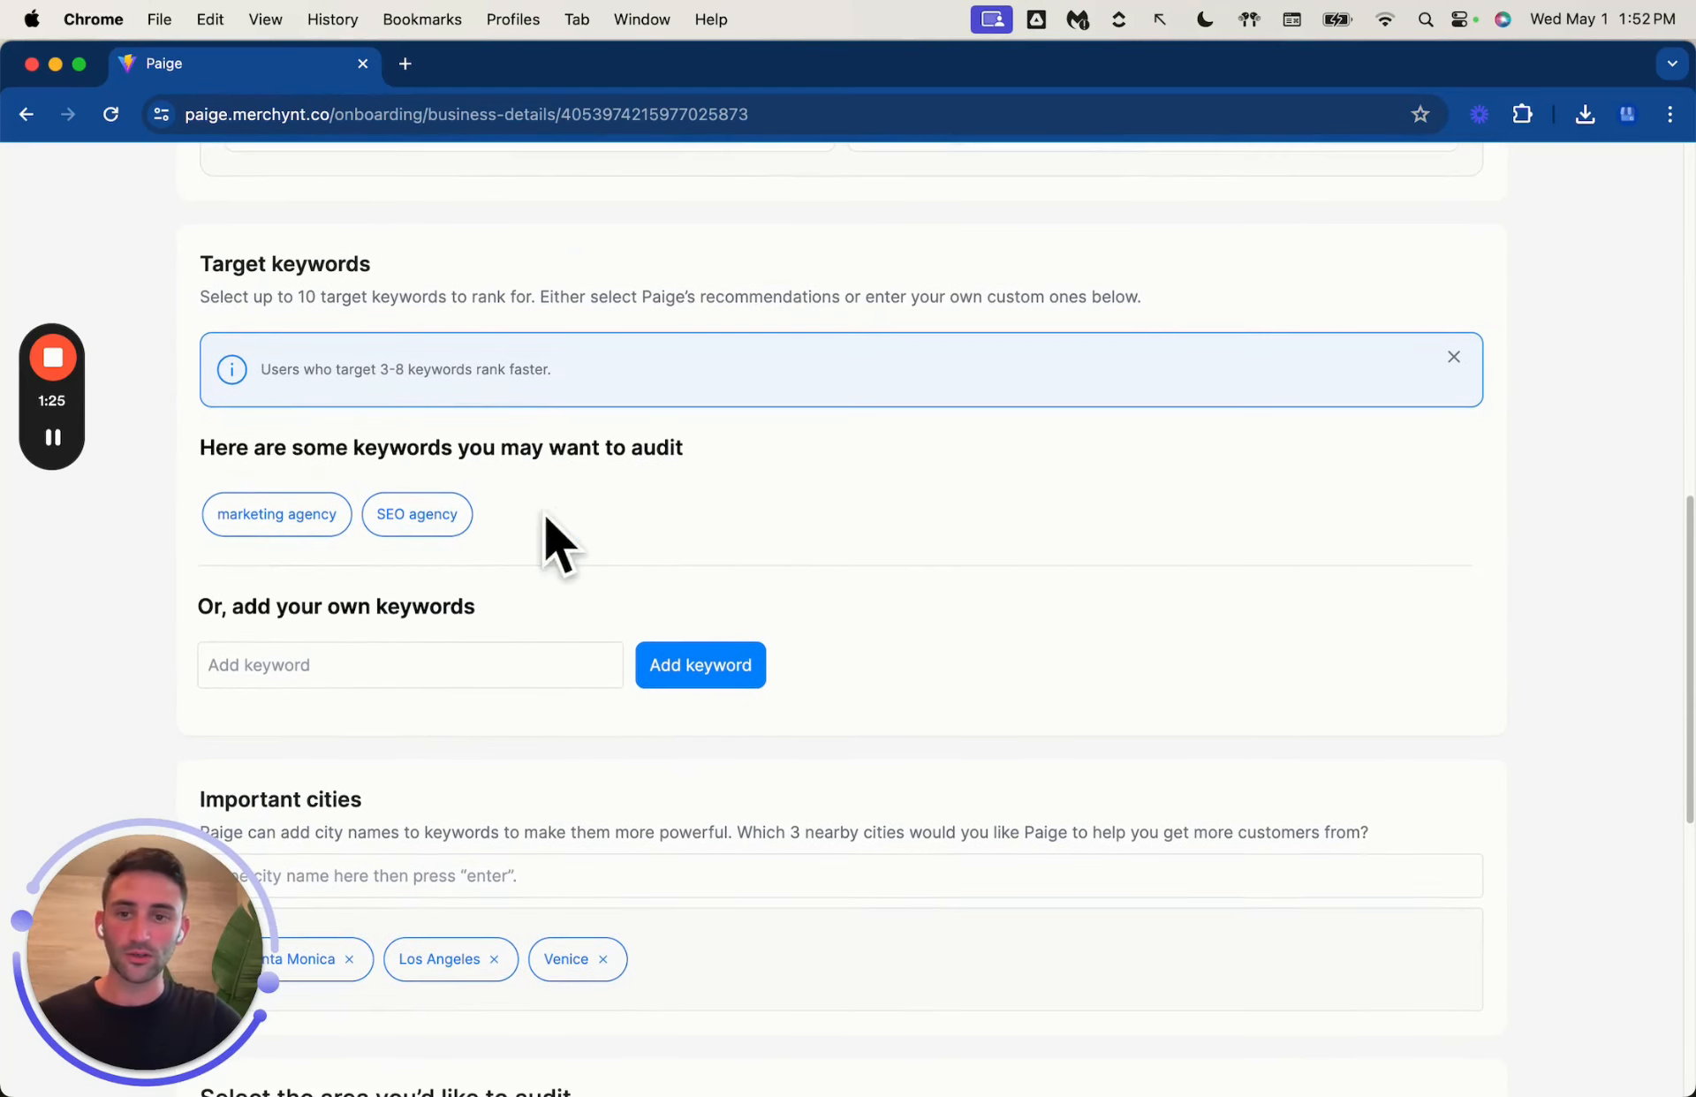
click(395, 514)
click(278, 520)
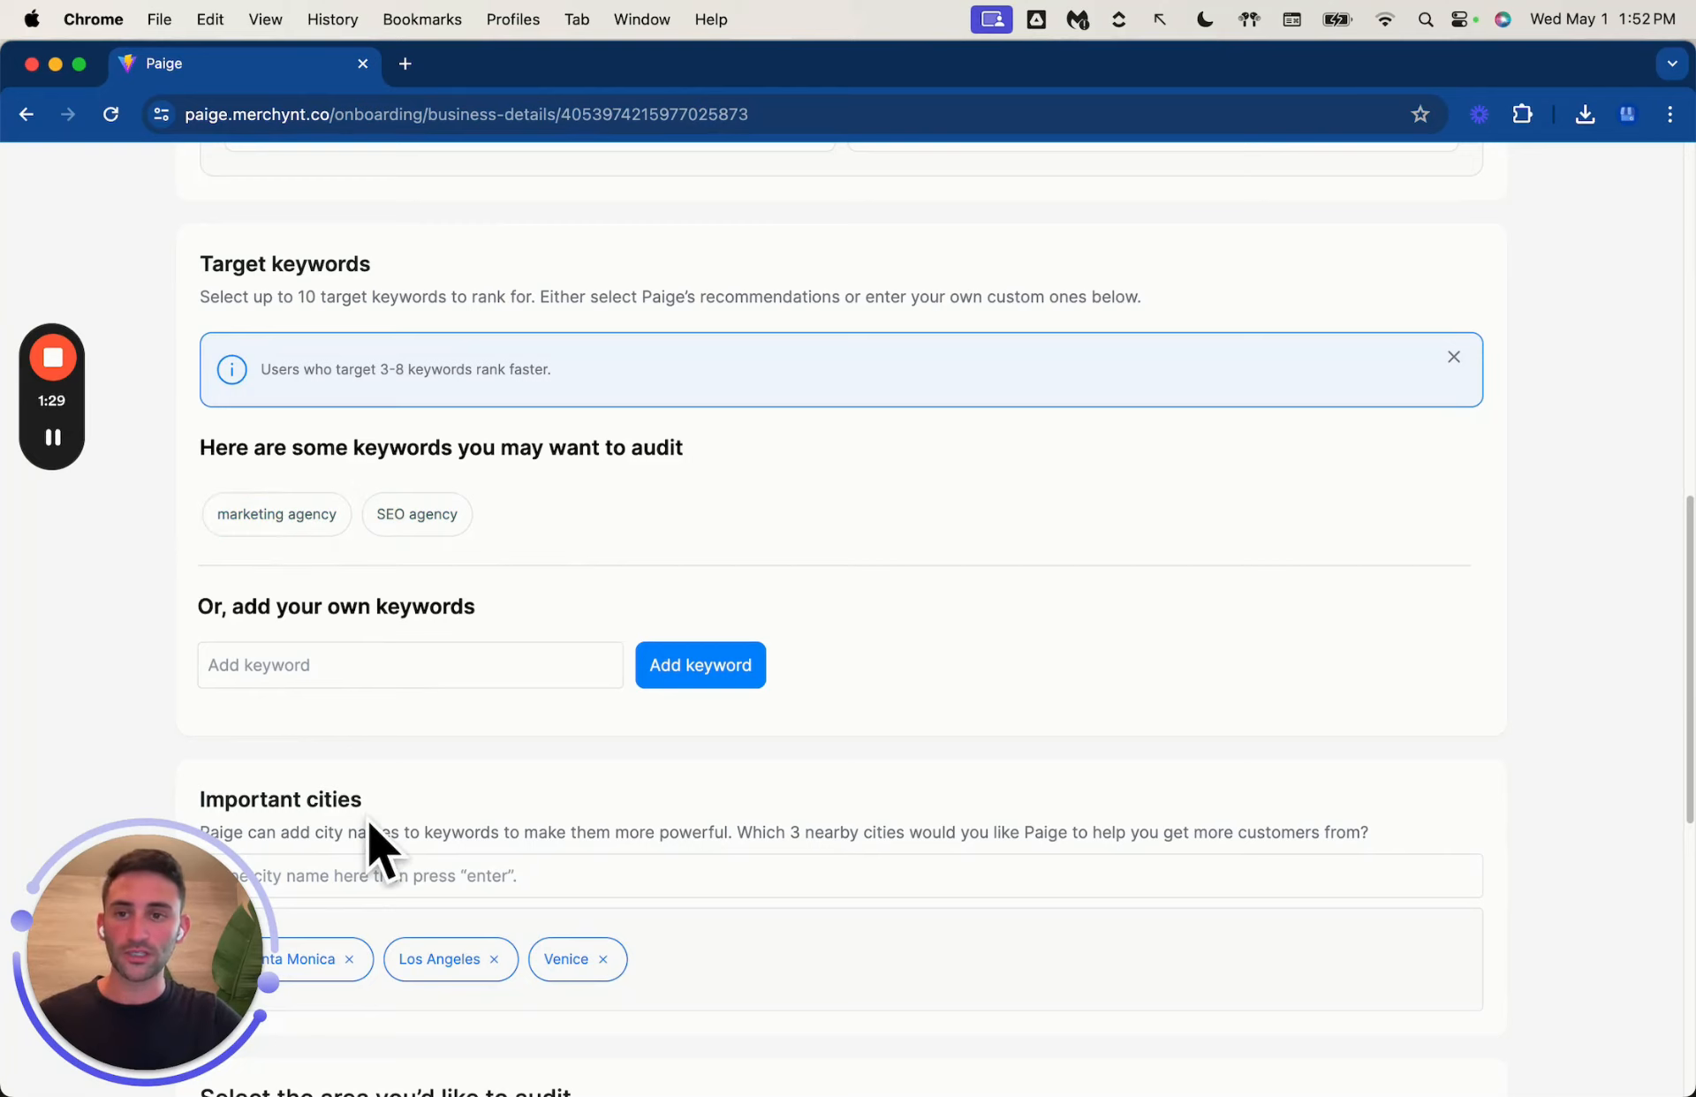
click(295, 517)
click(393, 519)
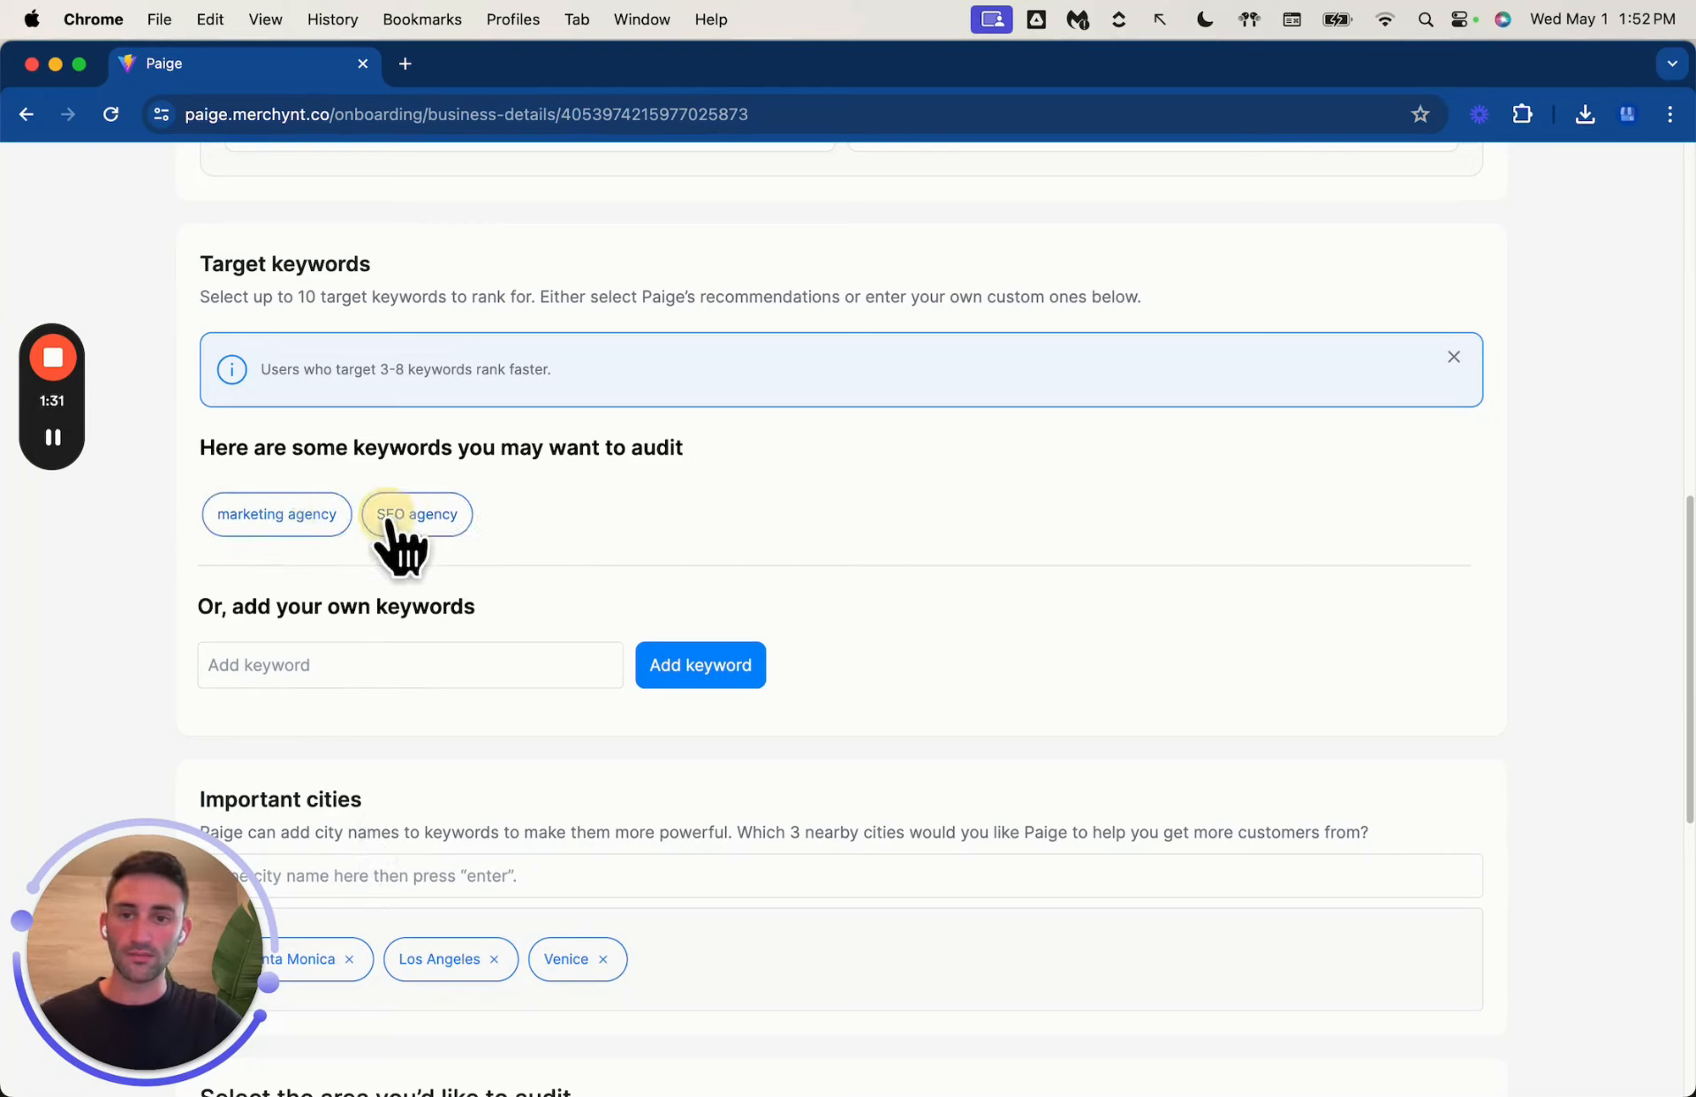
Step: Add SEO agency as a custom target keyword
click(307, 666)
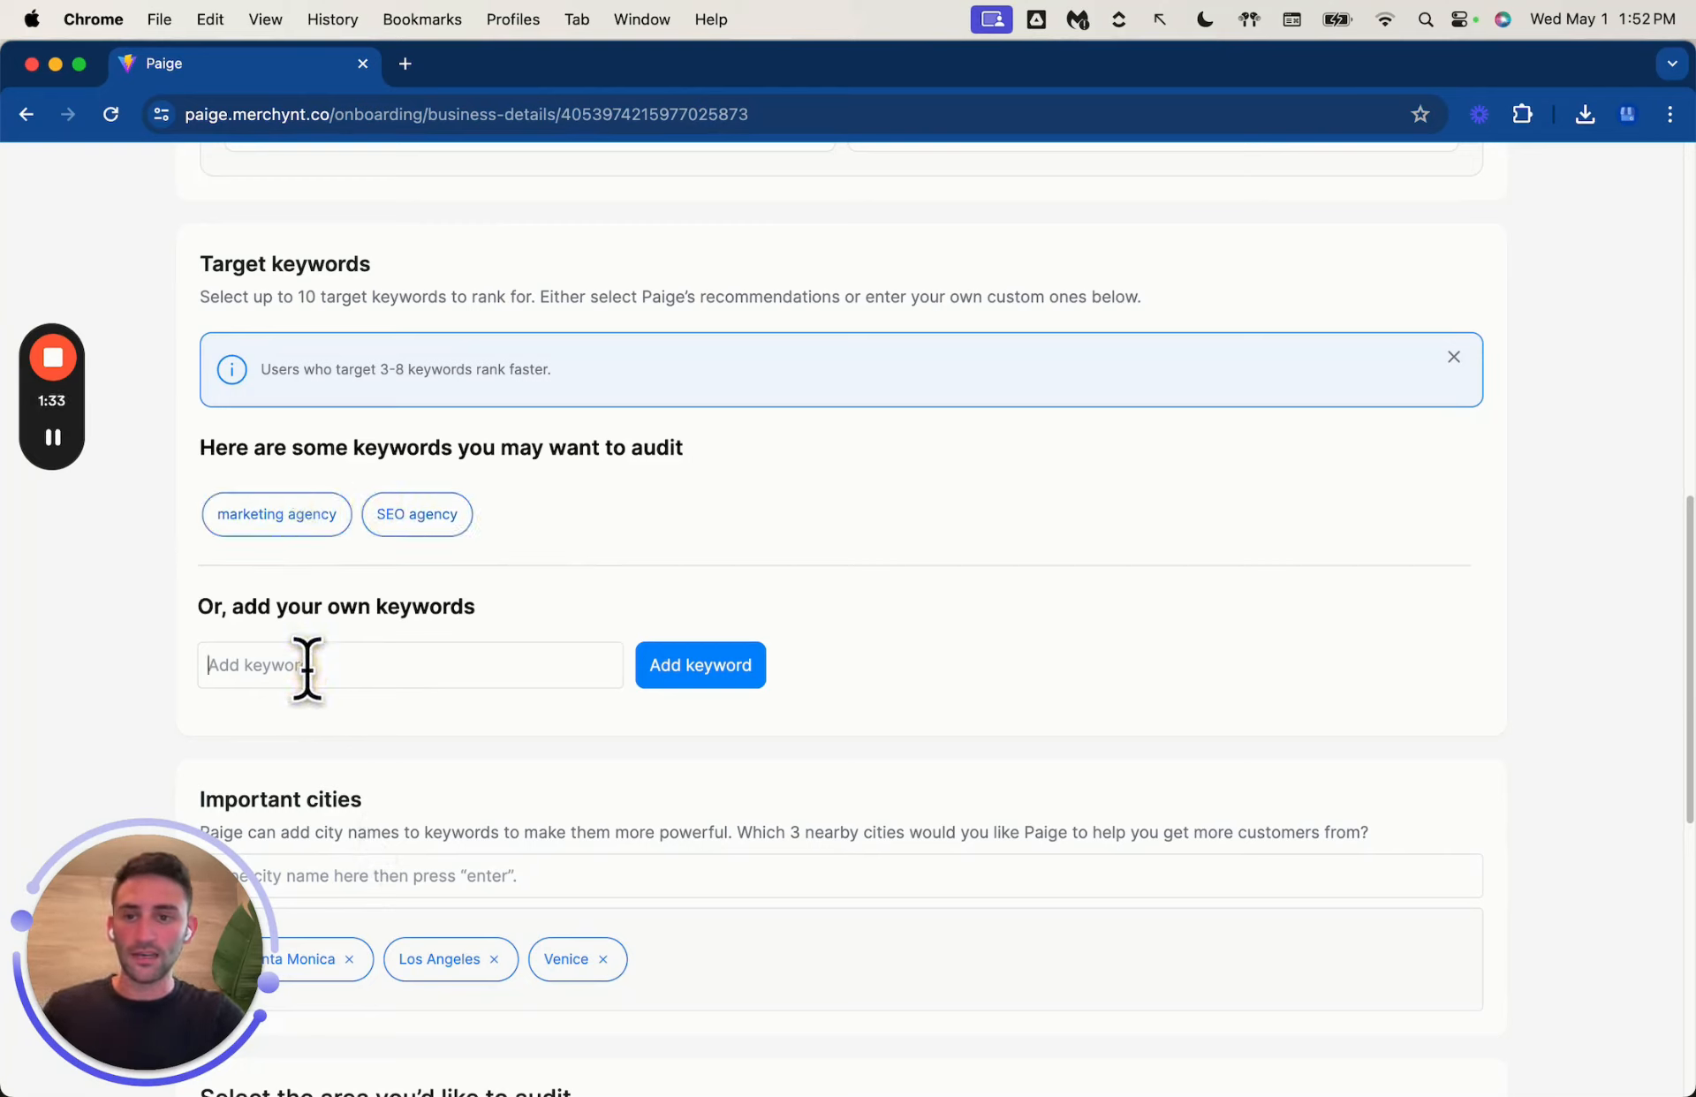
text(SEO agency)
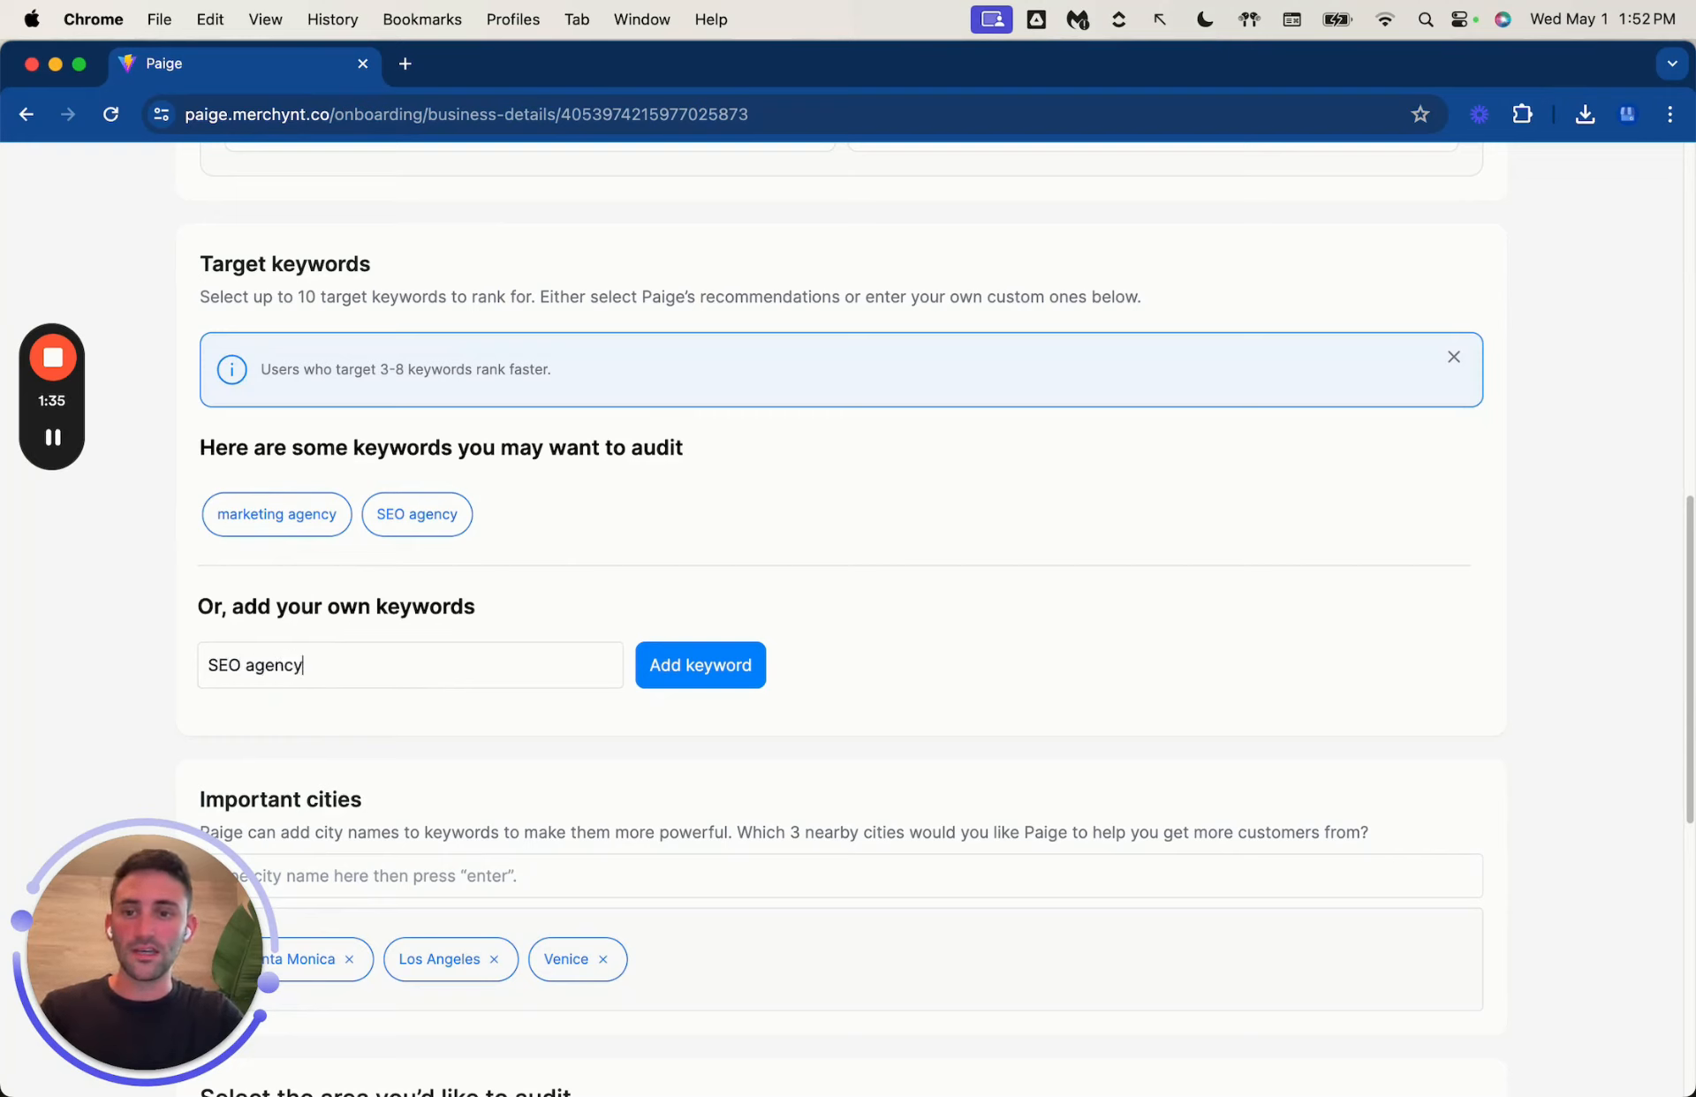
key(Return)
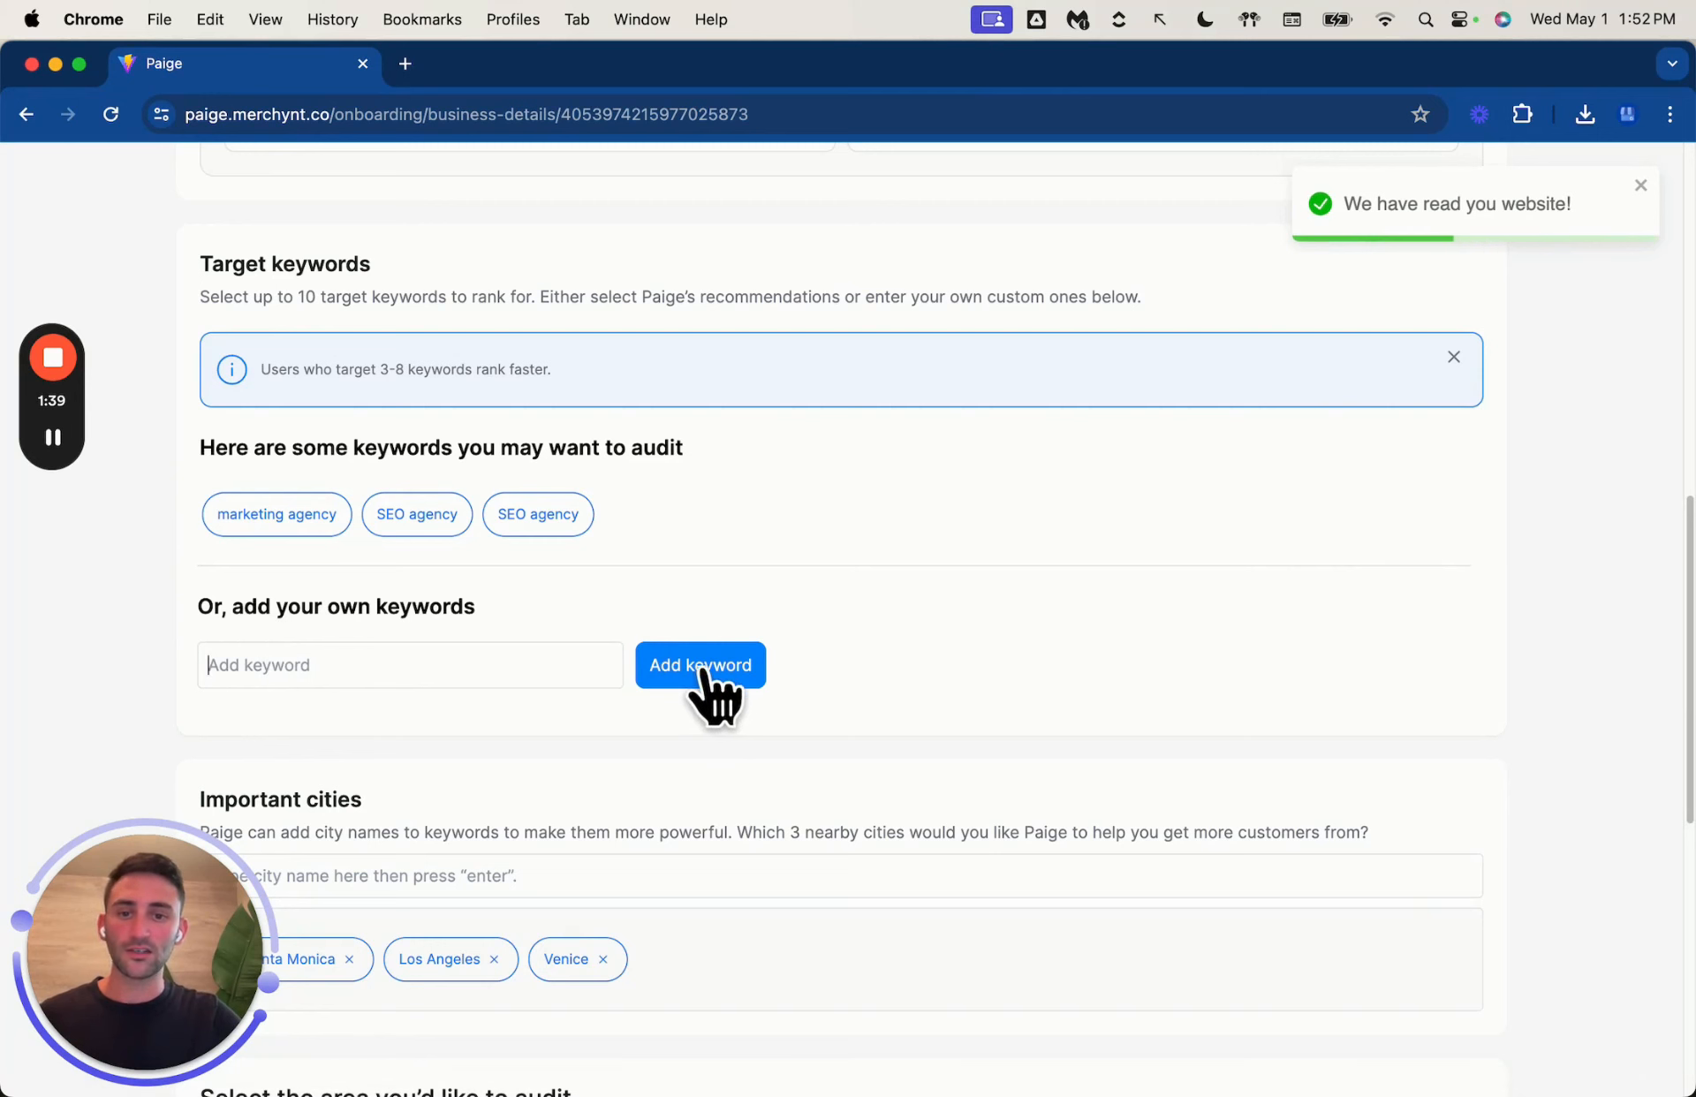
Step: Remove the suggested cities Santa Monica, Los Angeles and Venice from the important cities
scroll(703, 670, down, 1)
scroll(704, 672, down, 5)
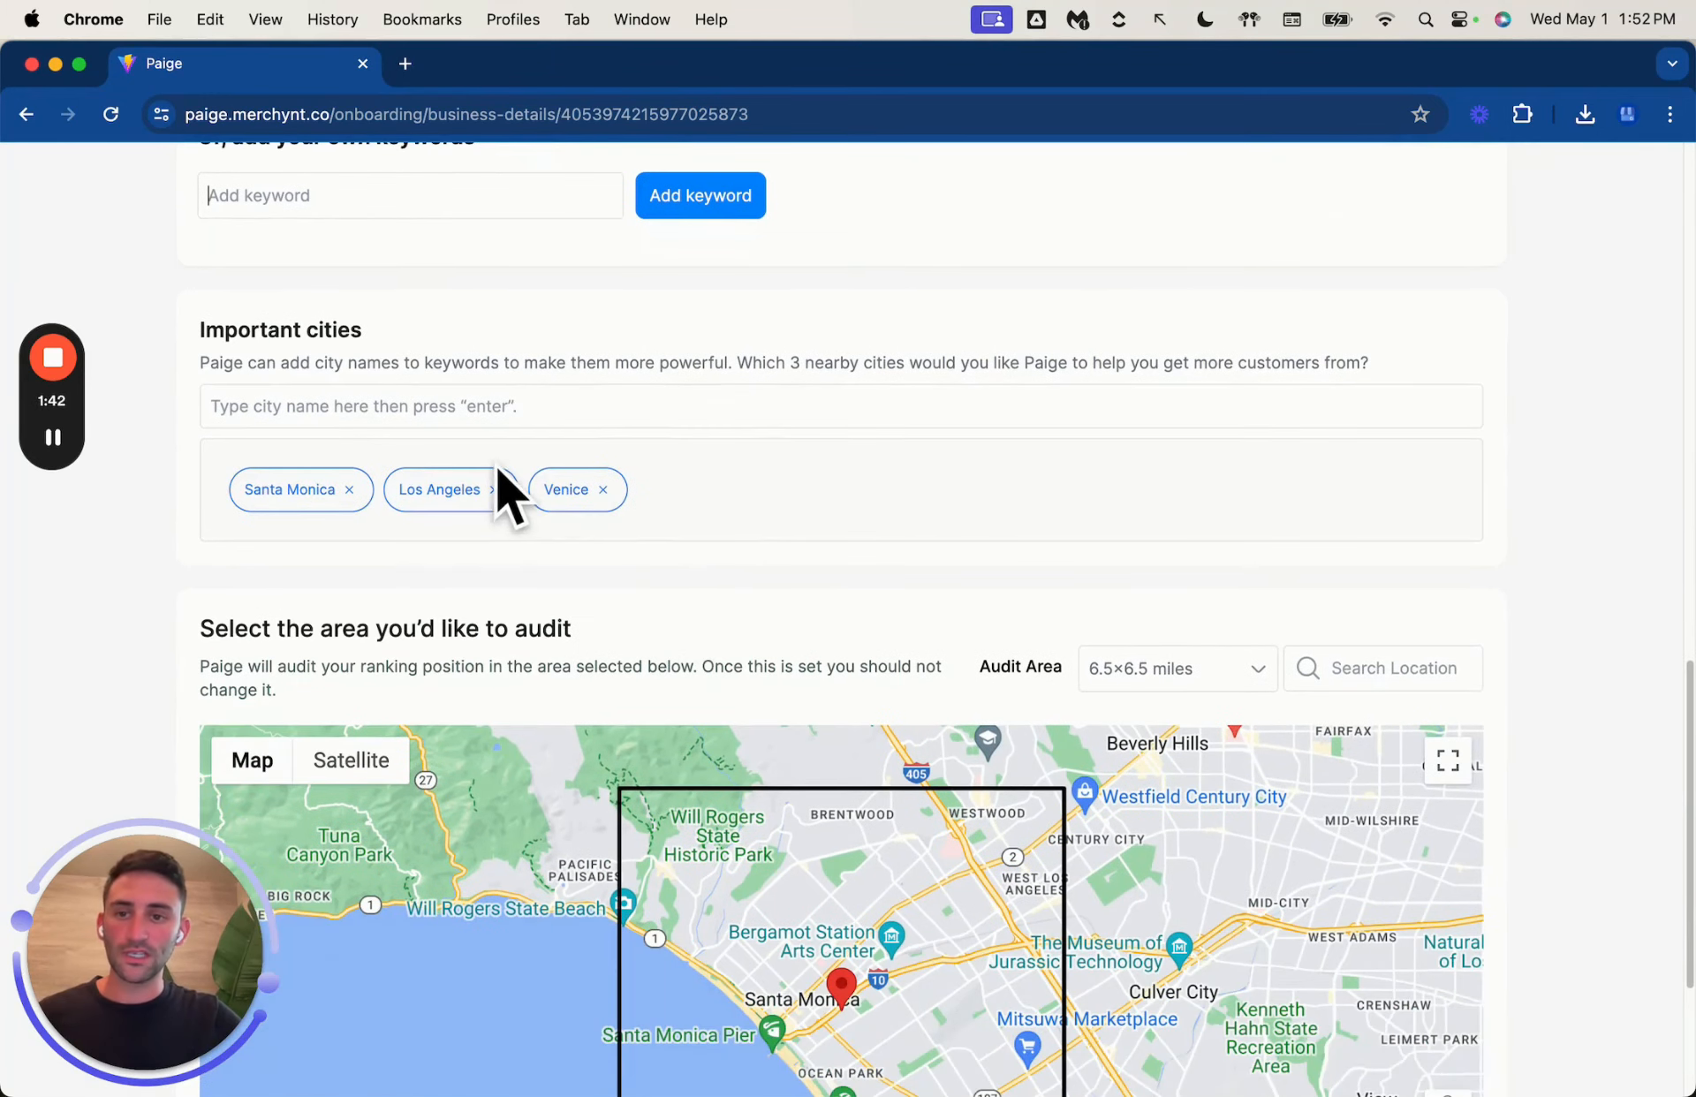
click(349, 491)
click(340, 490)
click(303, 491)
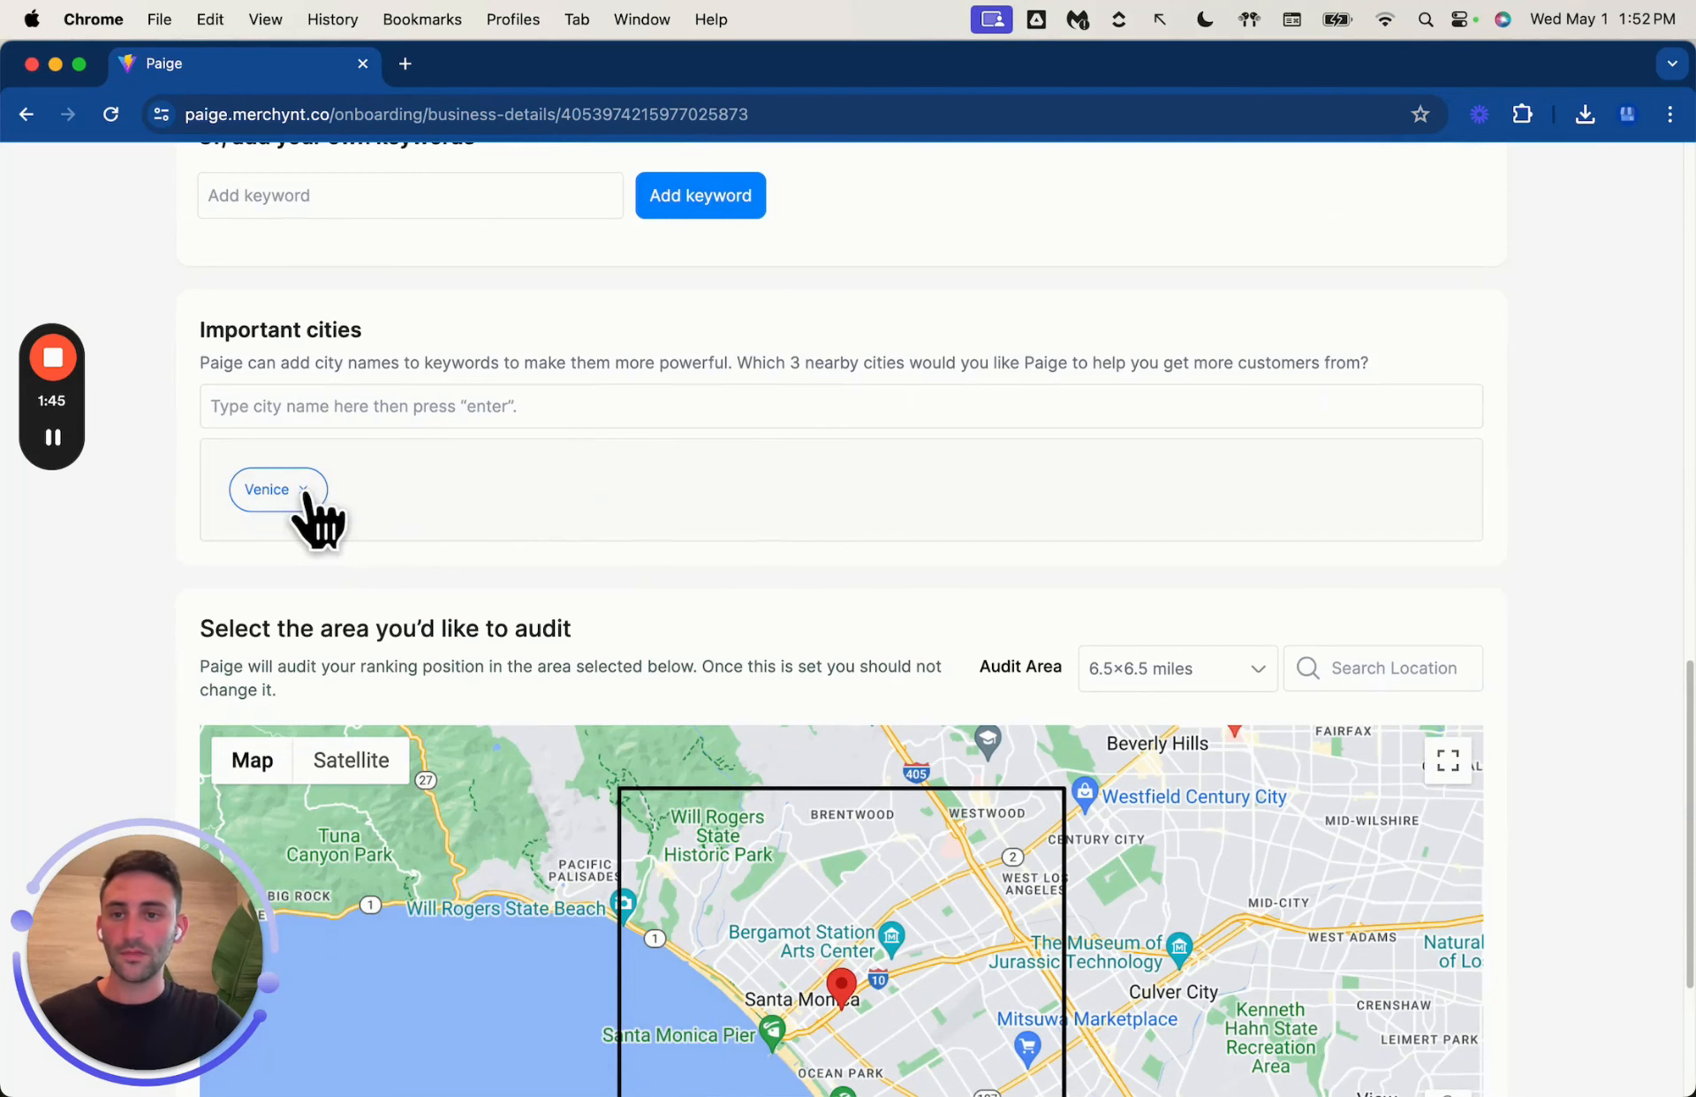
Step: Add Santa Monica, Venice and Brentwood as the important cities
click(311, 405)
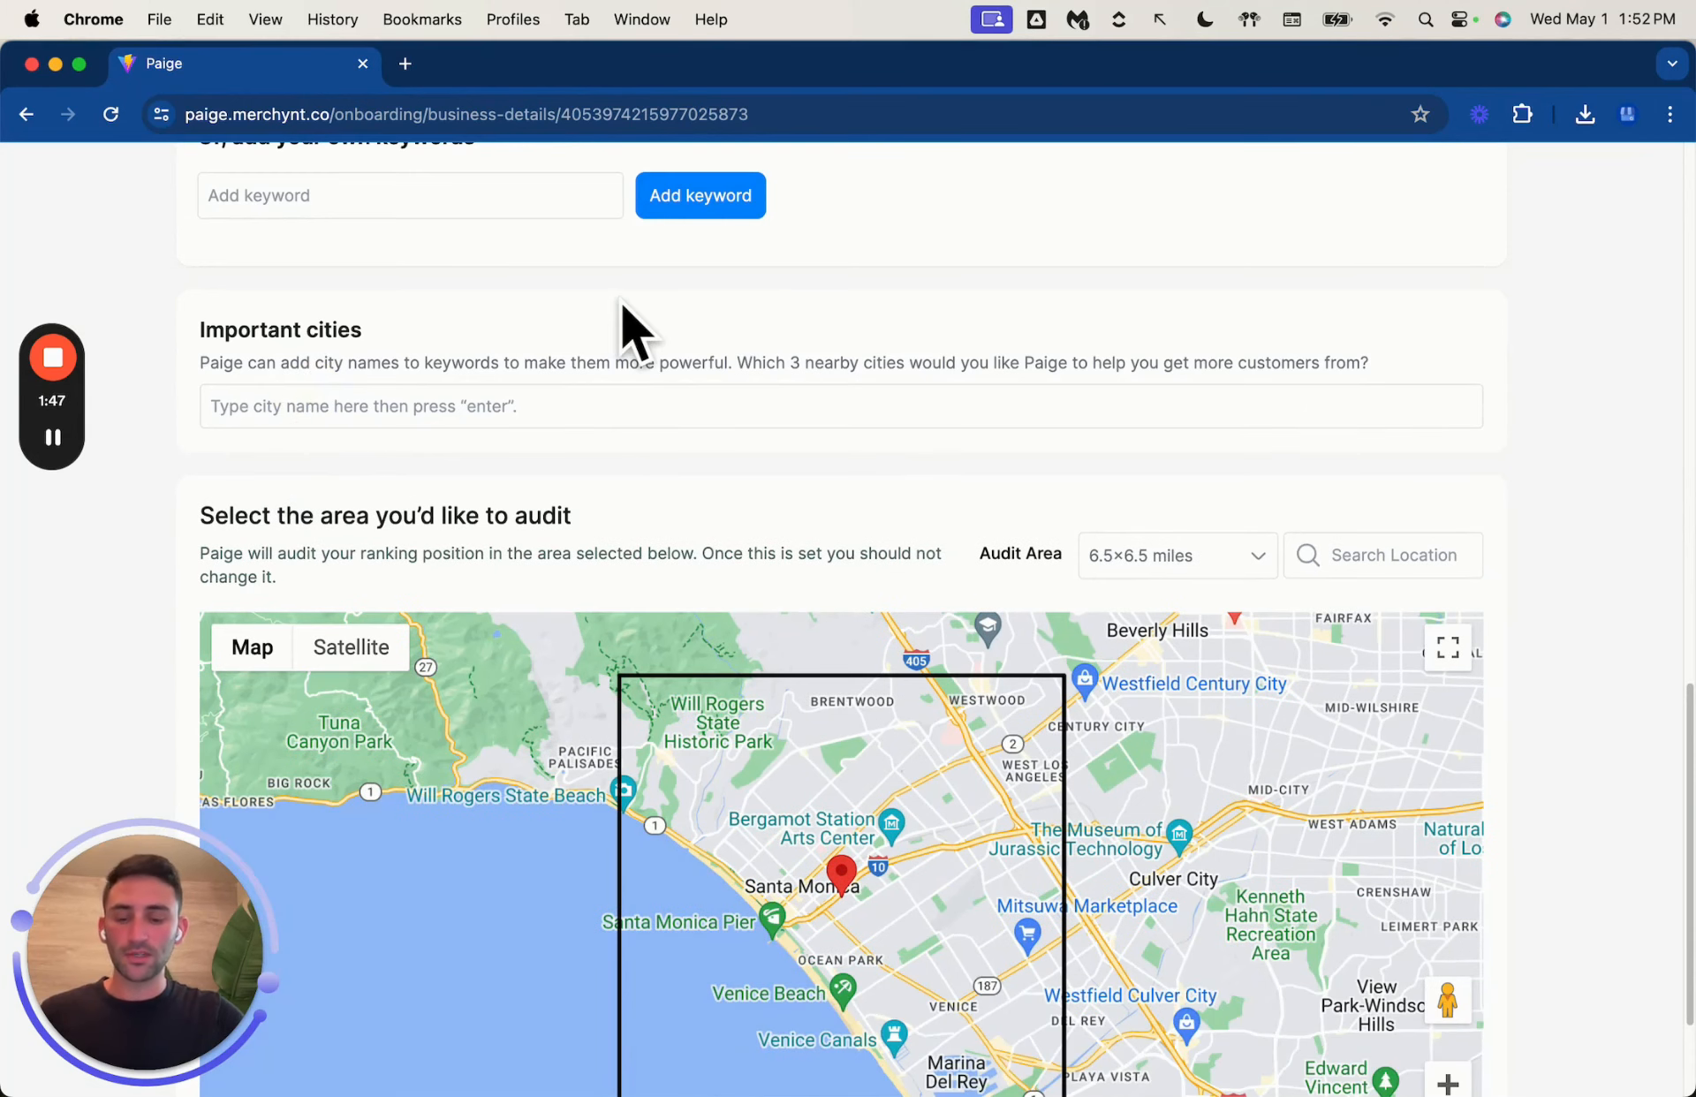
text(Santa Monica)
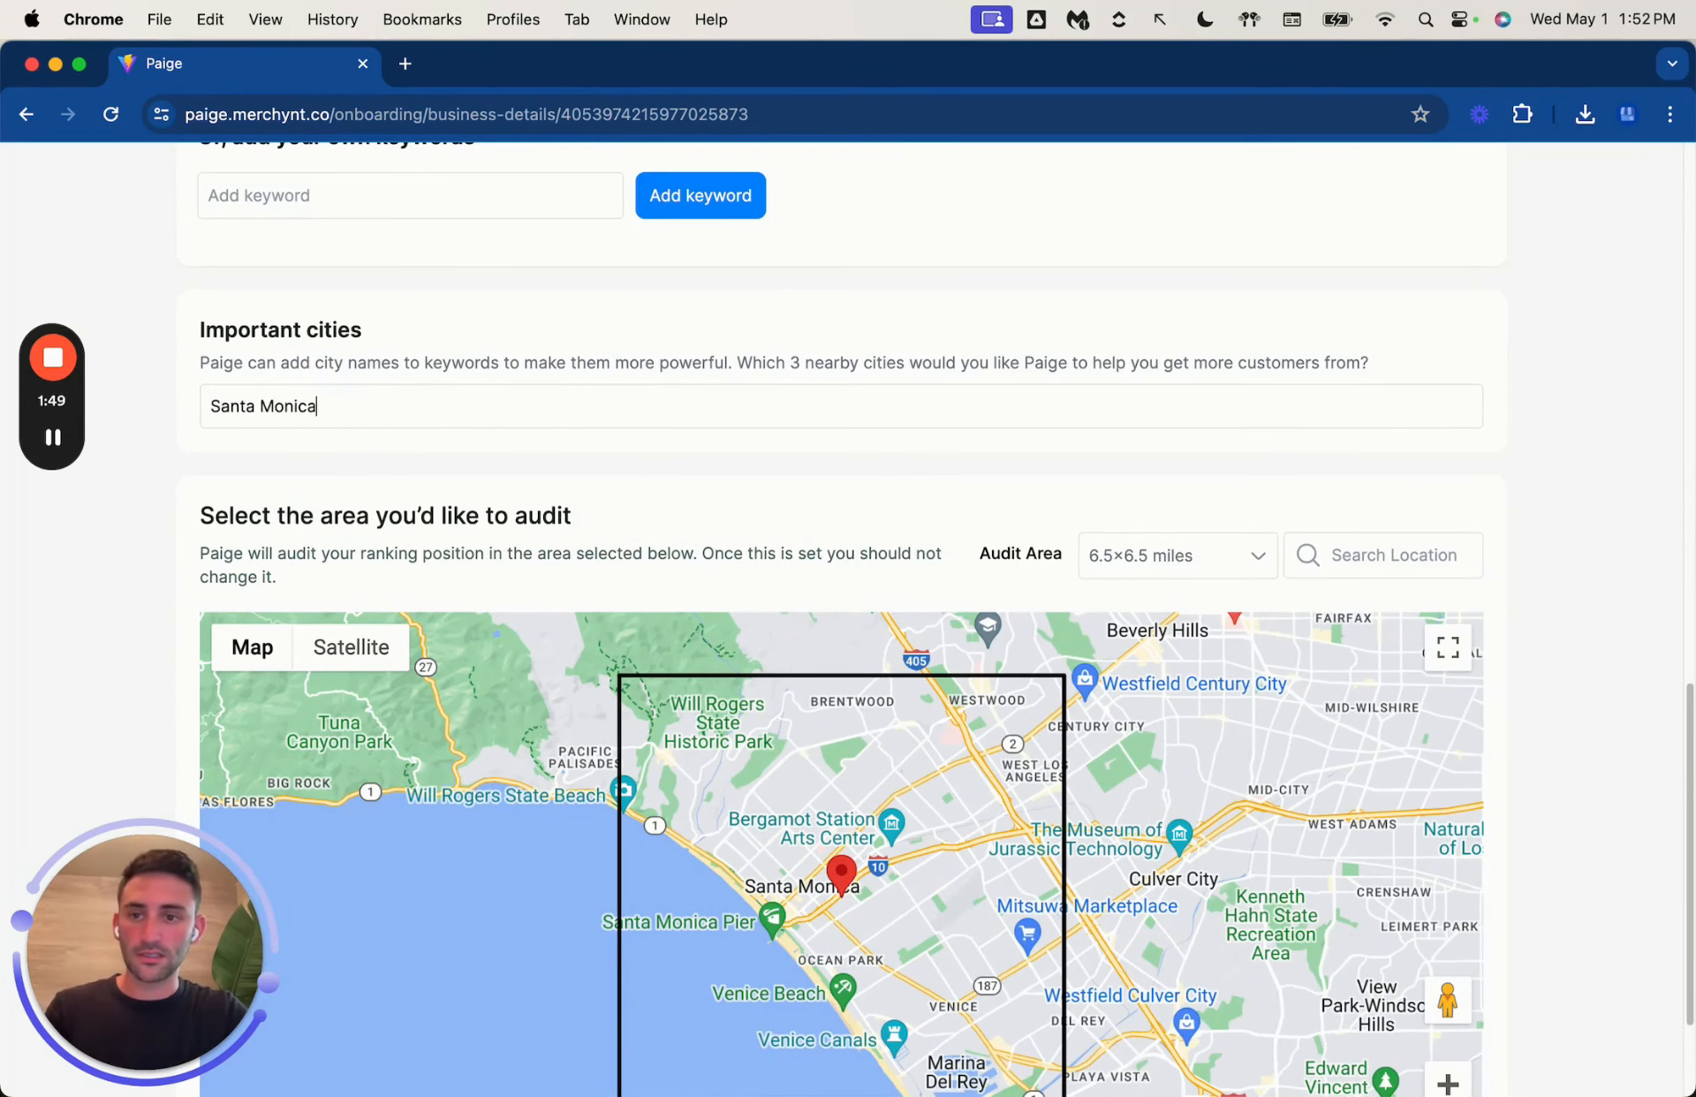
key(Return)
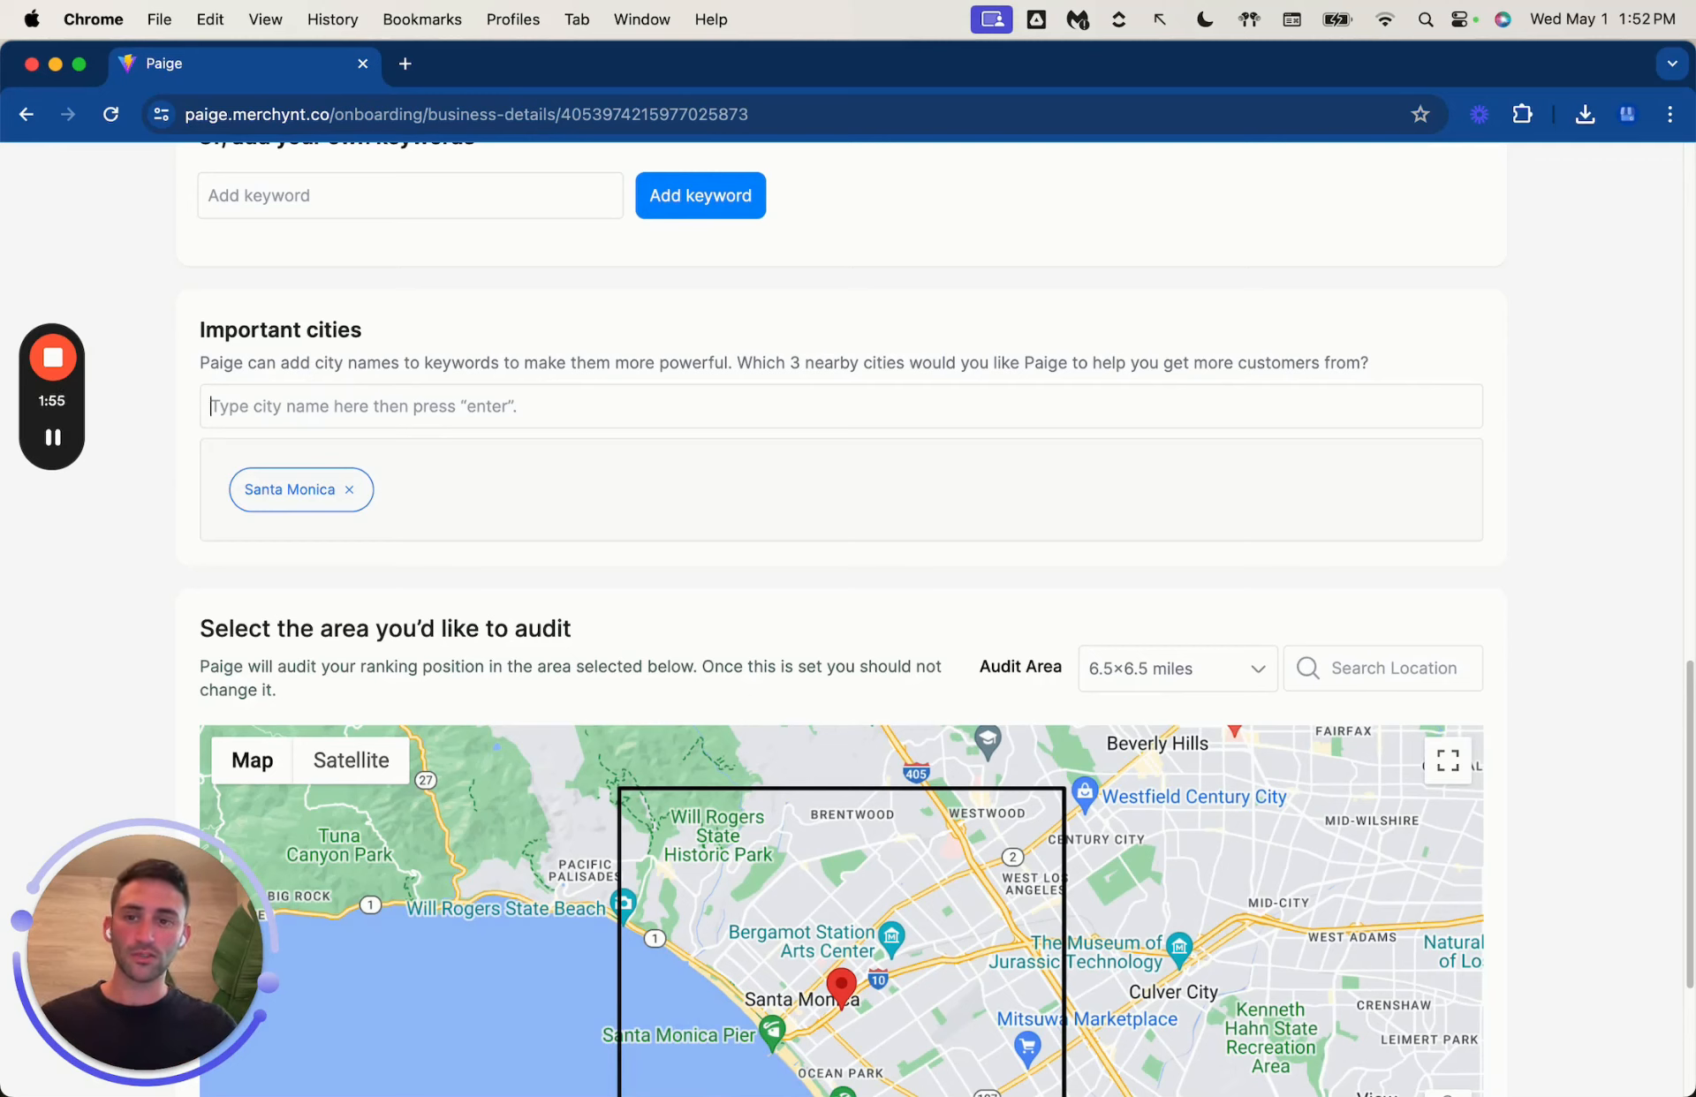
text(Venice)
key(Return)
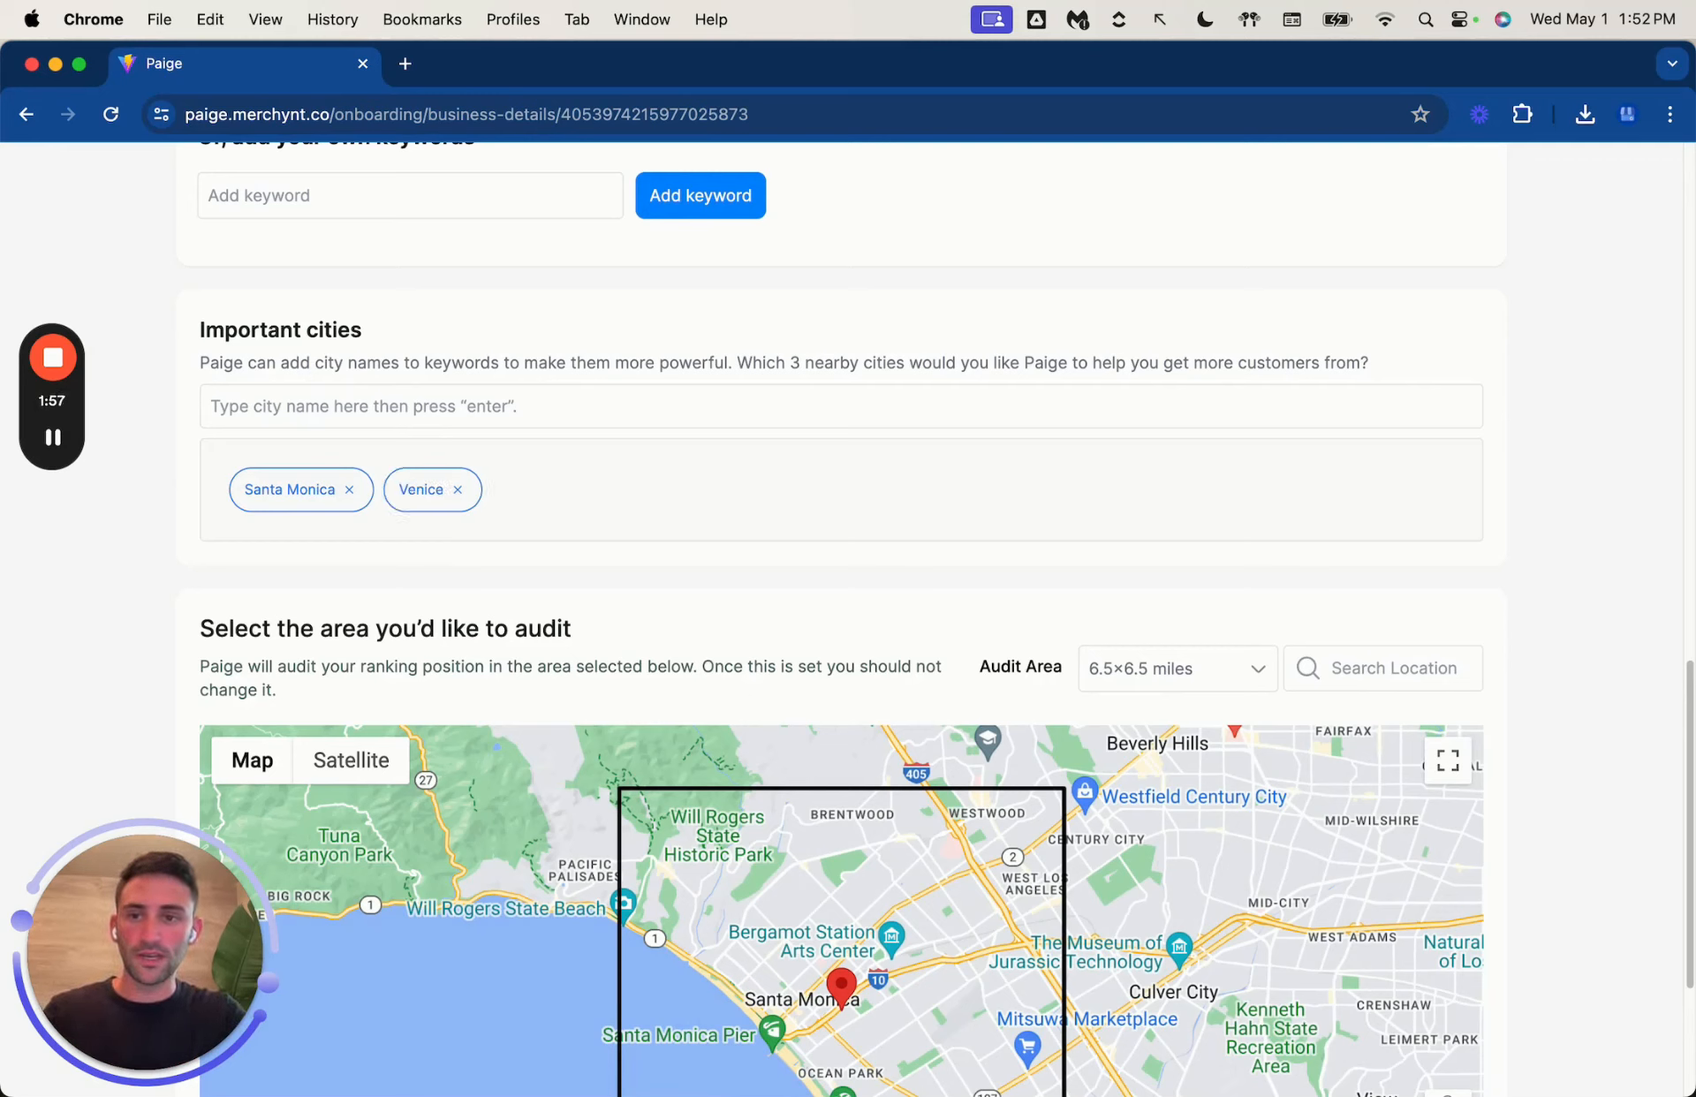
text(Brentwoo)
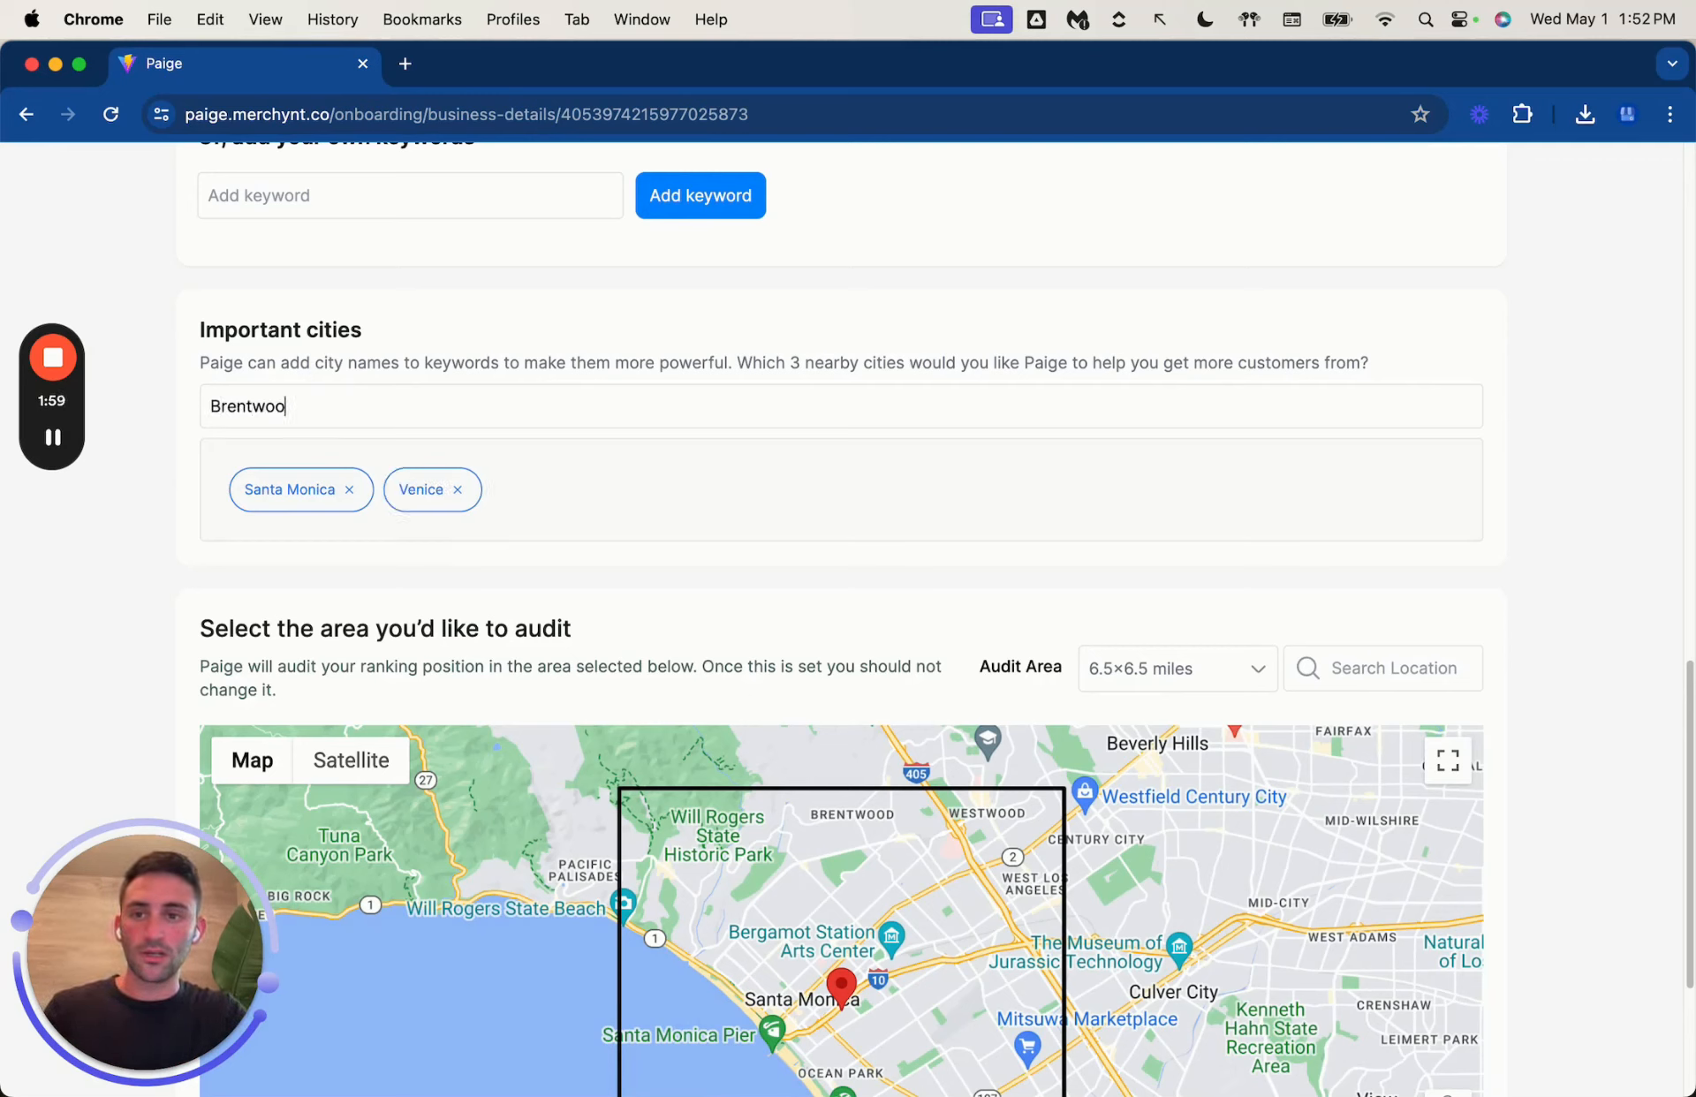
text(d)
key(Return)
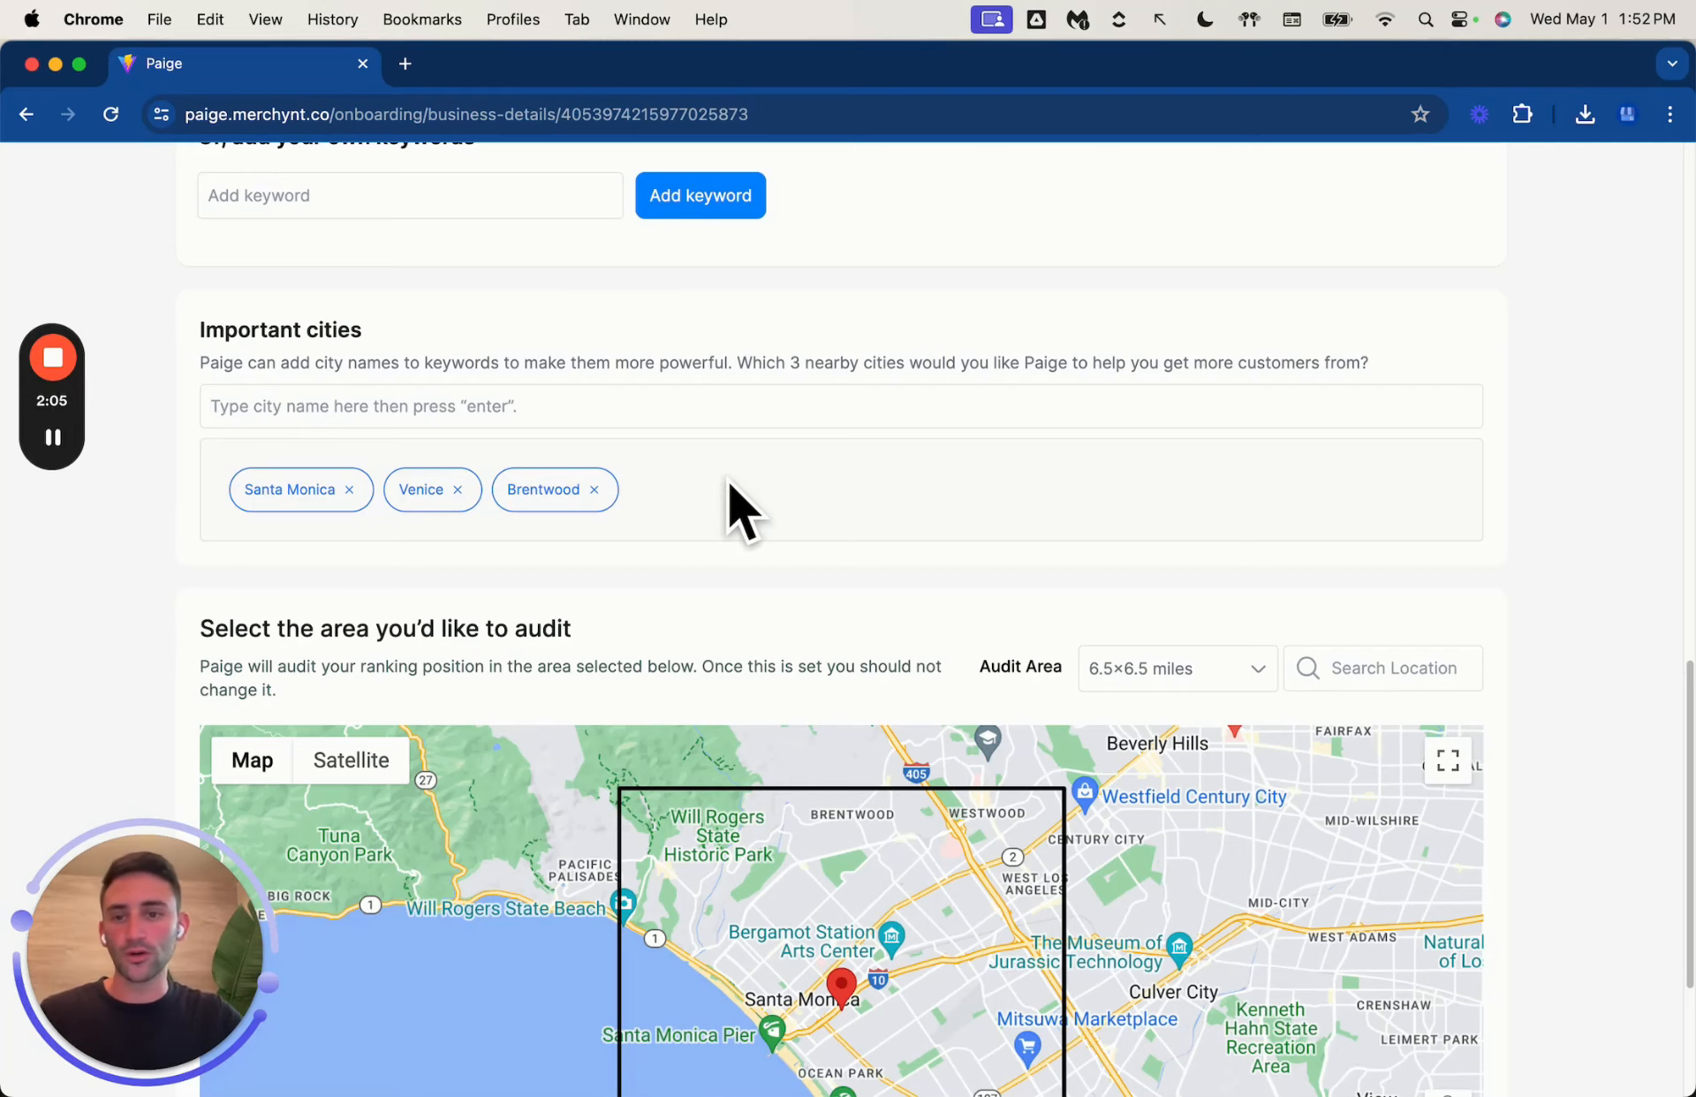
Step: Set the audit area size to 9.75×9.75 miles
scroll(729, 480, down, 3)
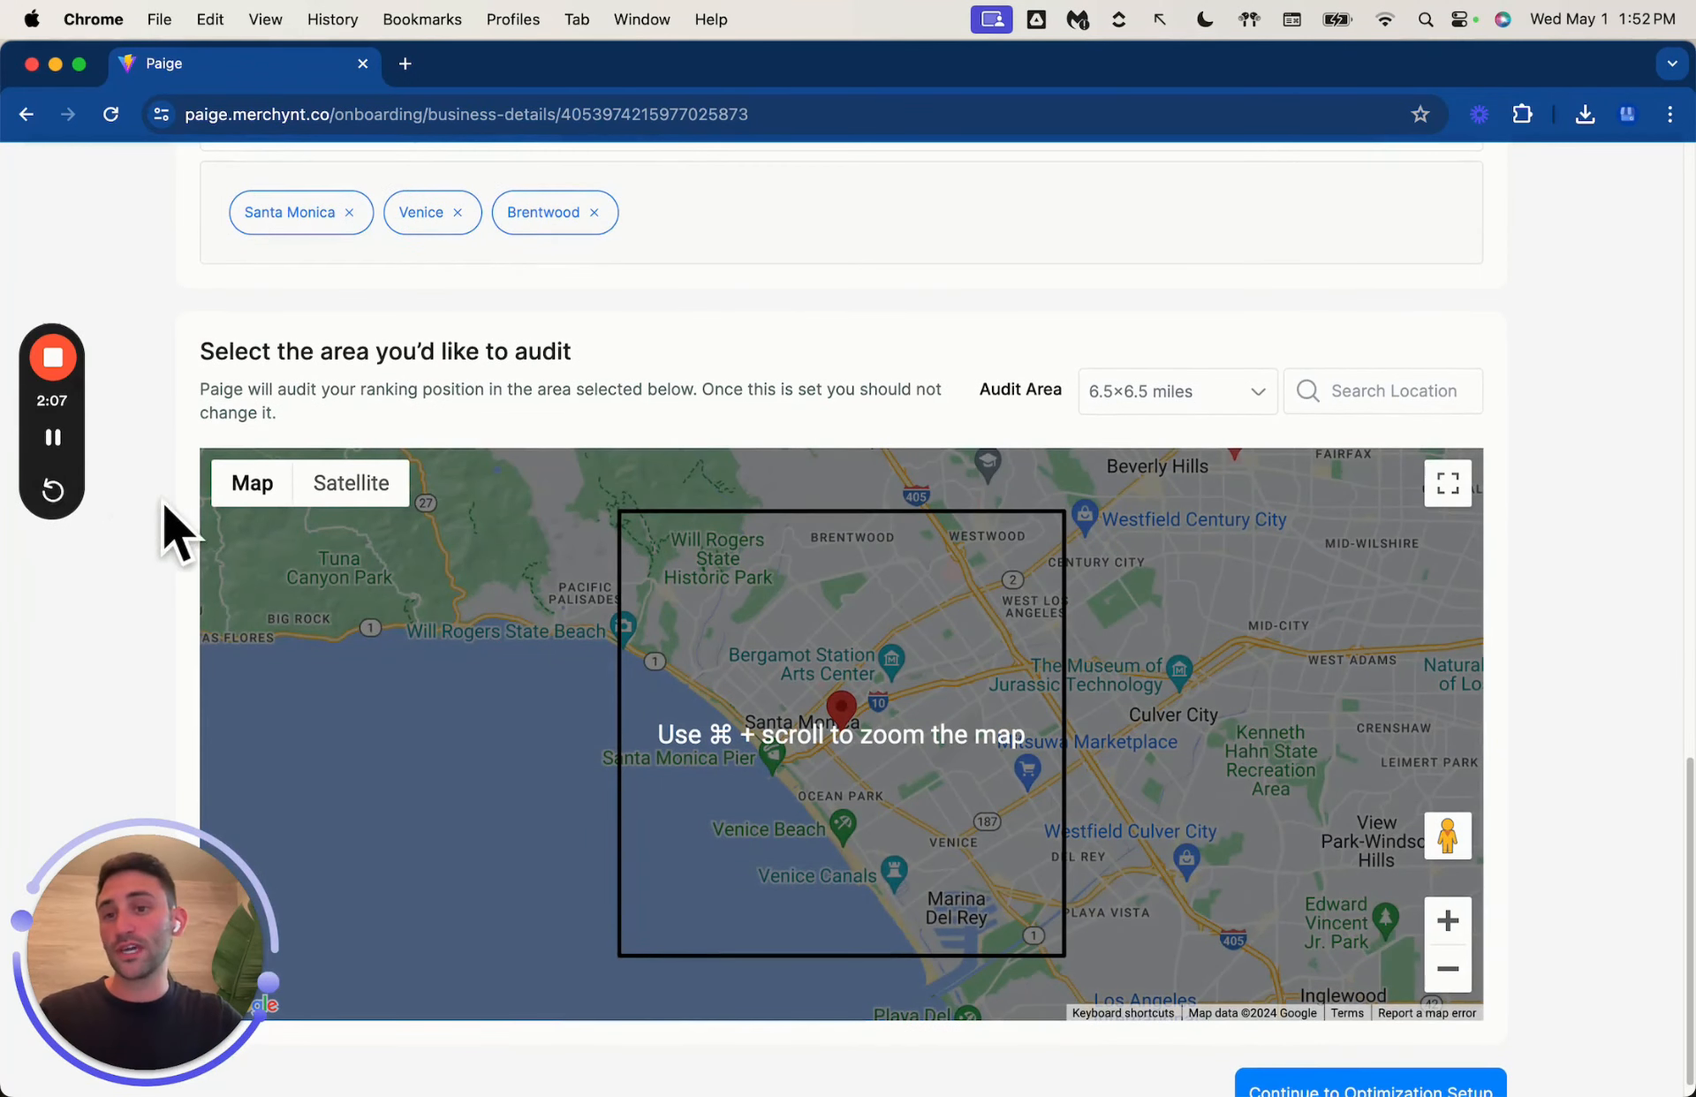
scroll(147, 714, up, 1)
scroll(146, 713, down, 1)
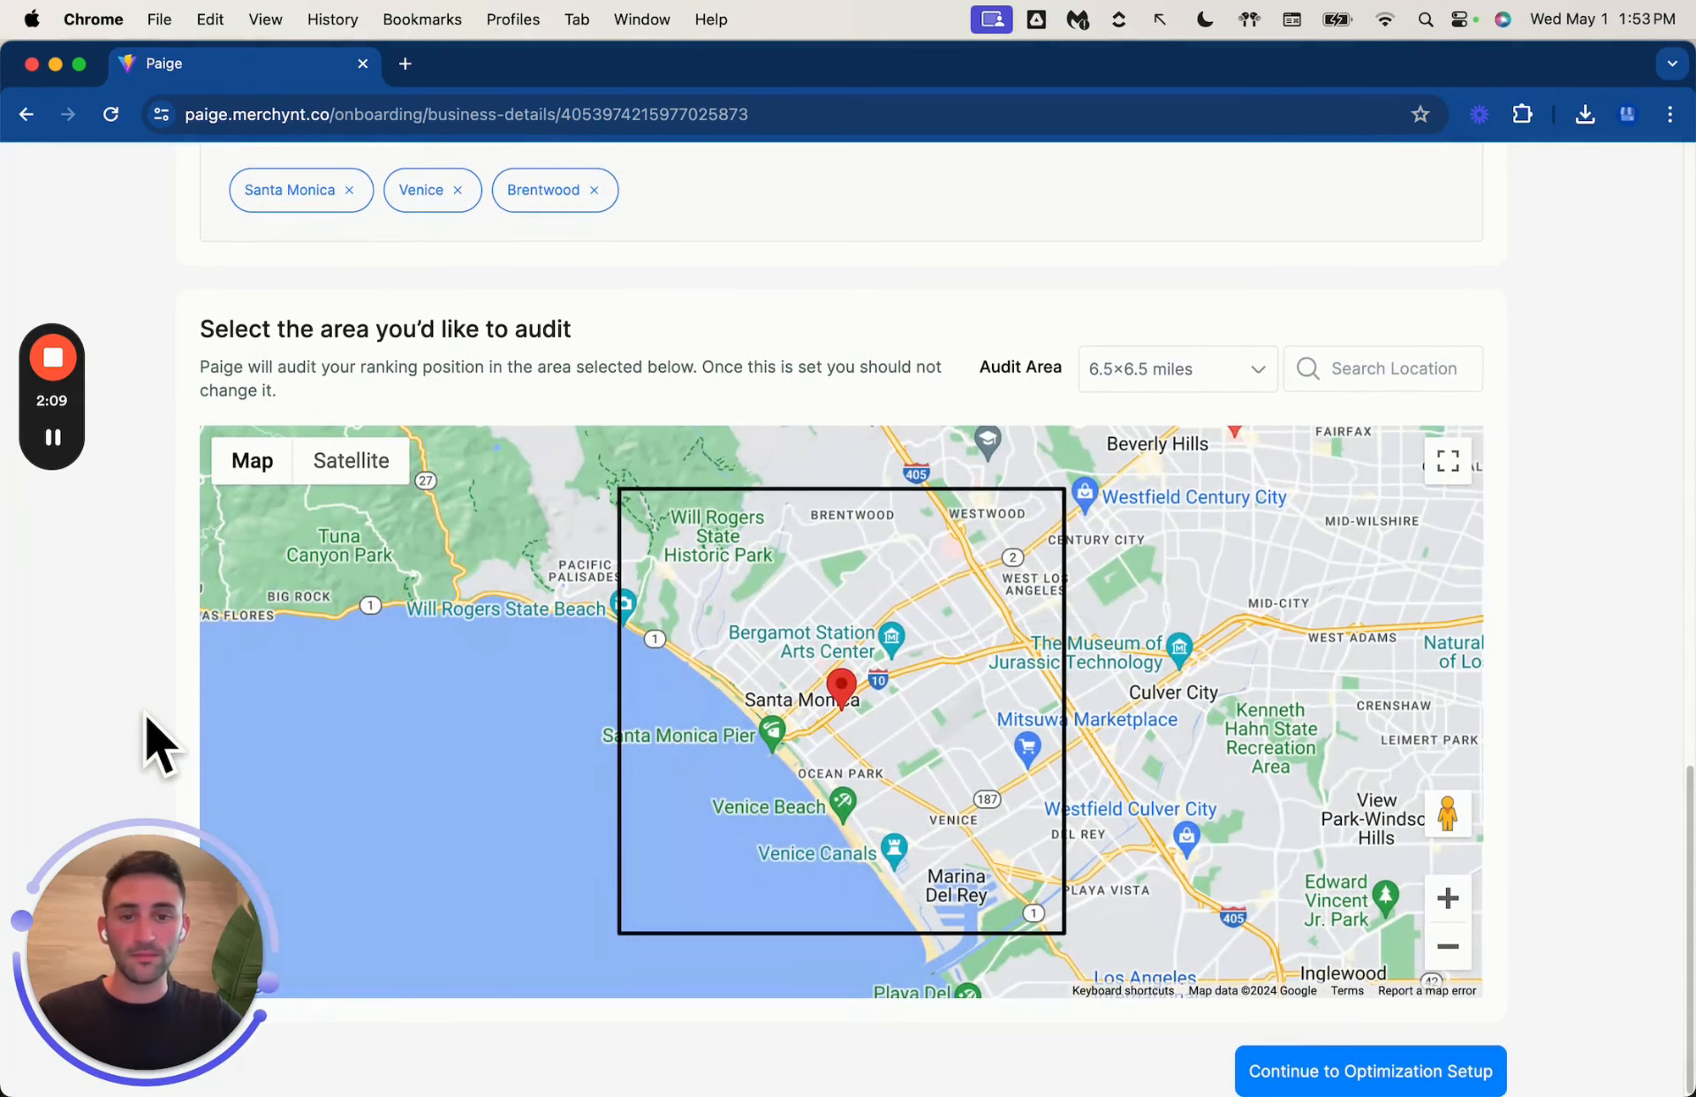
click(839, 702)
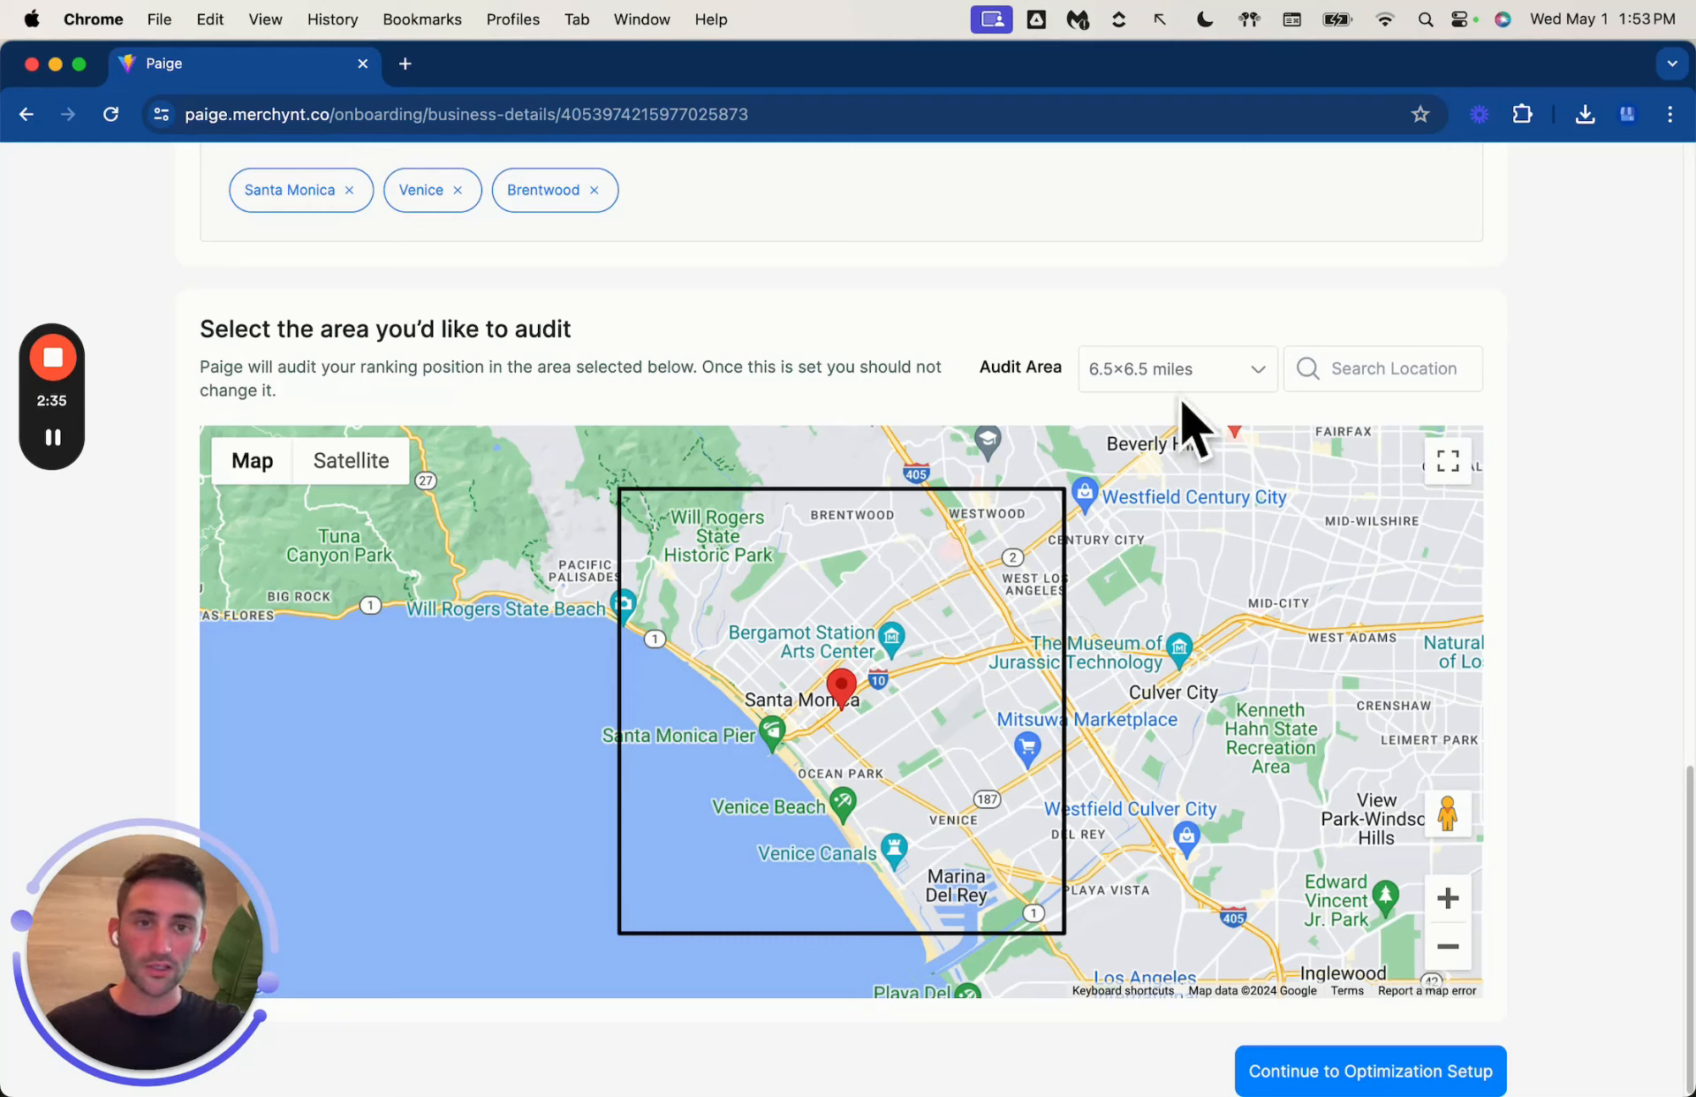
click(1206, 375)
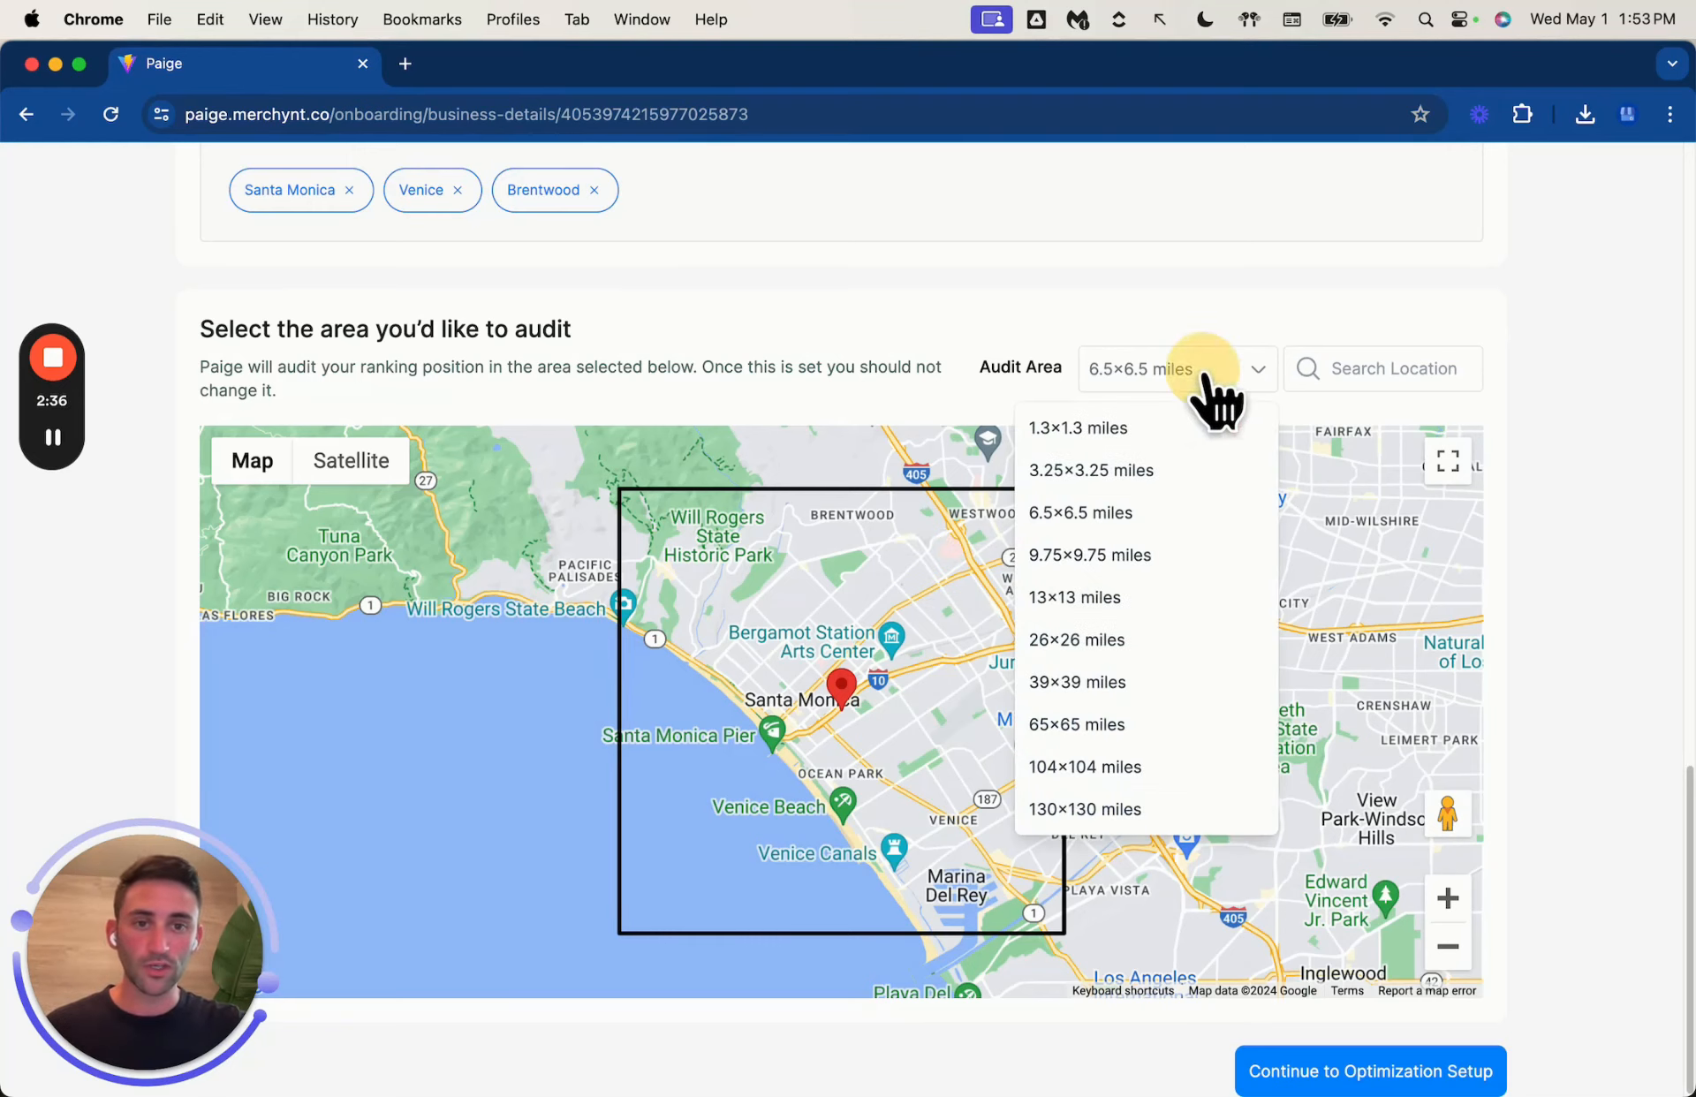
click(1153, 557)
Step: Move the audit area's marker inland toward West Los Angeles, and recenter the area on Los Angeles, CA
drag(835, 689, 932, 637)
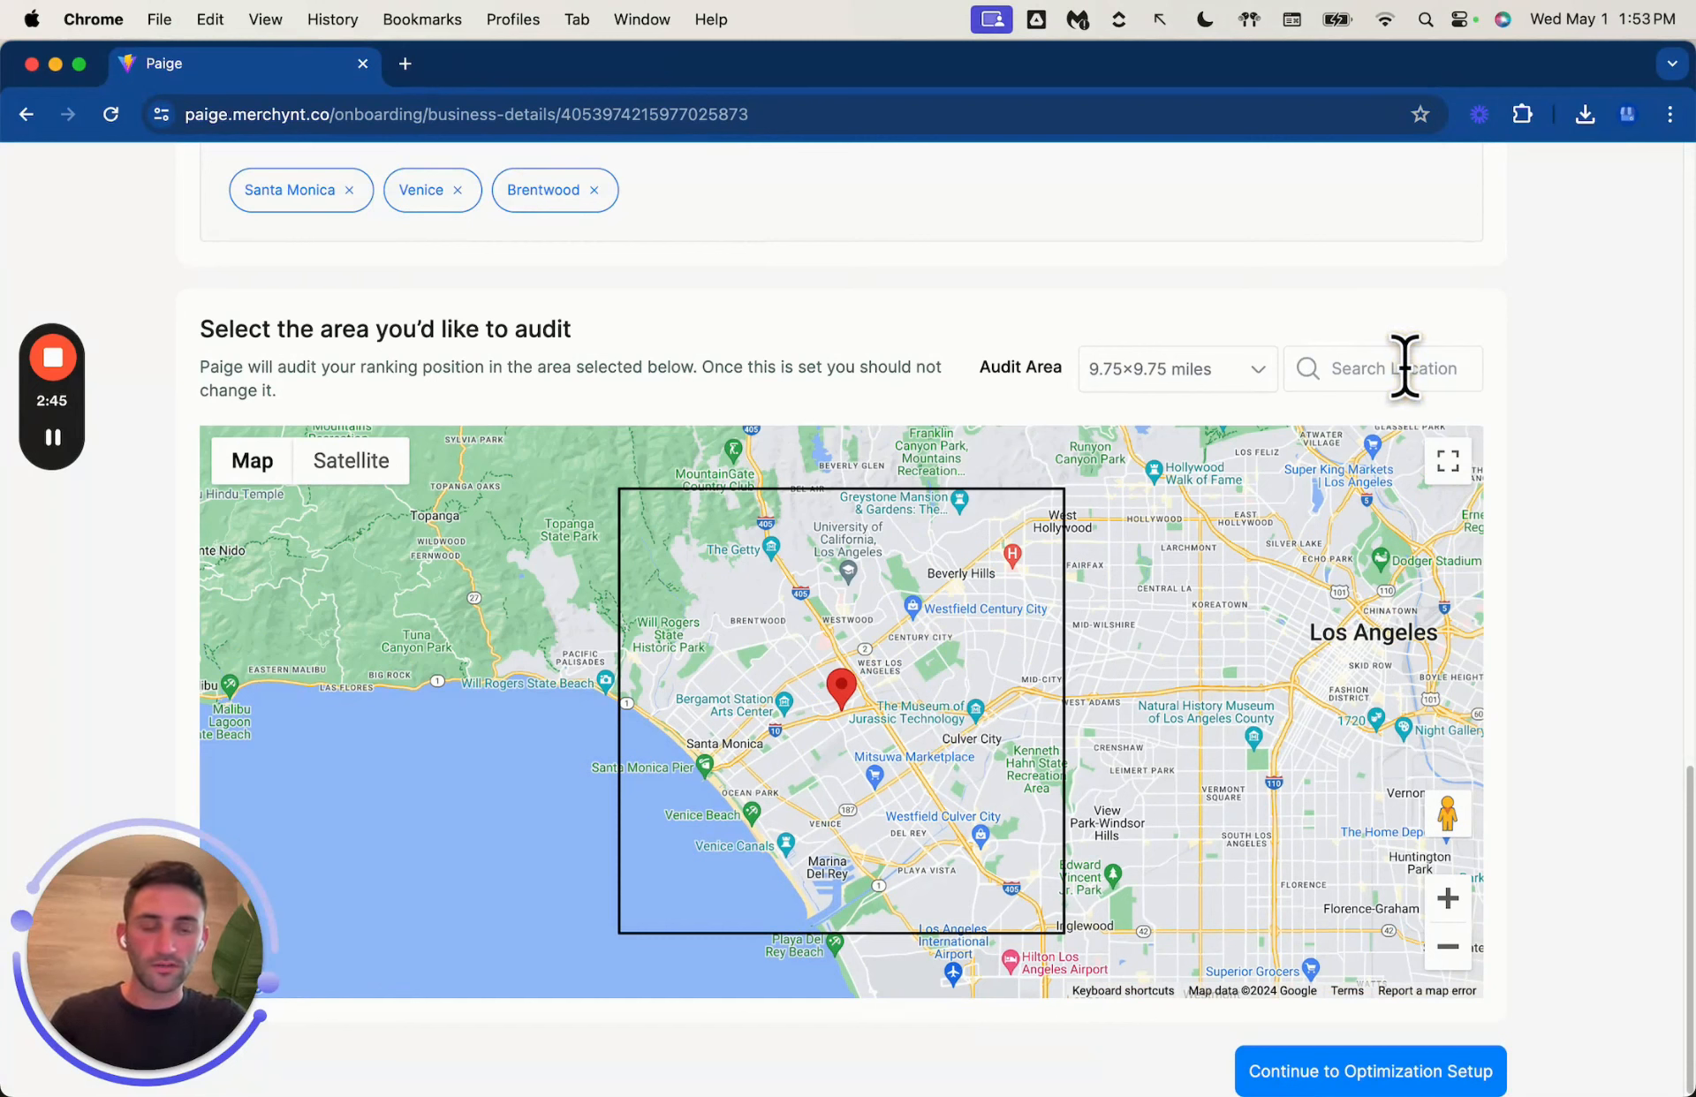
text(los angeles)
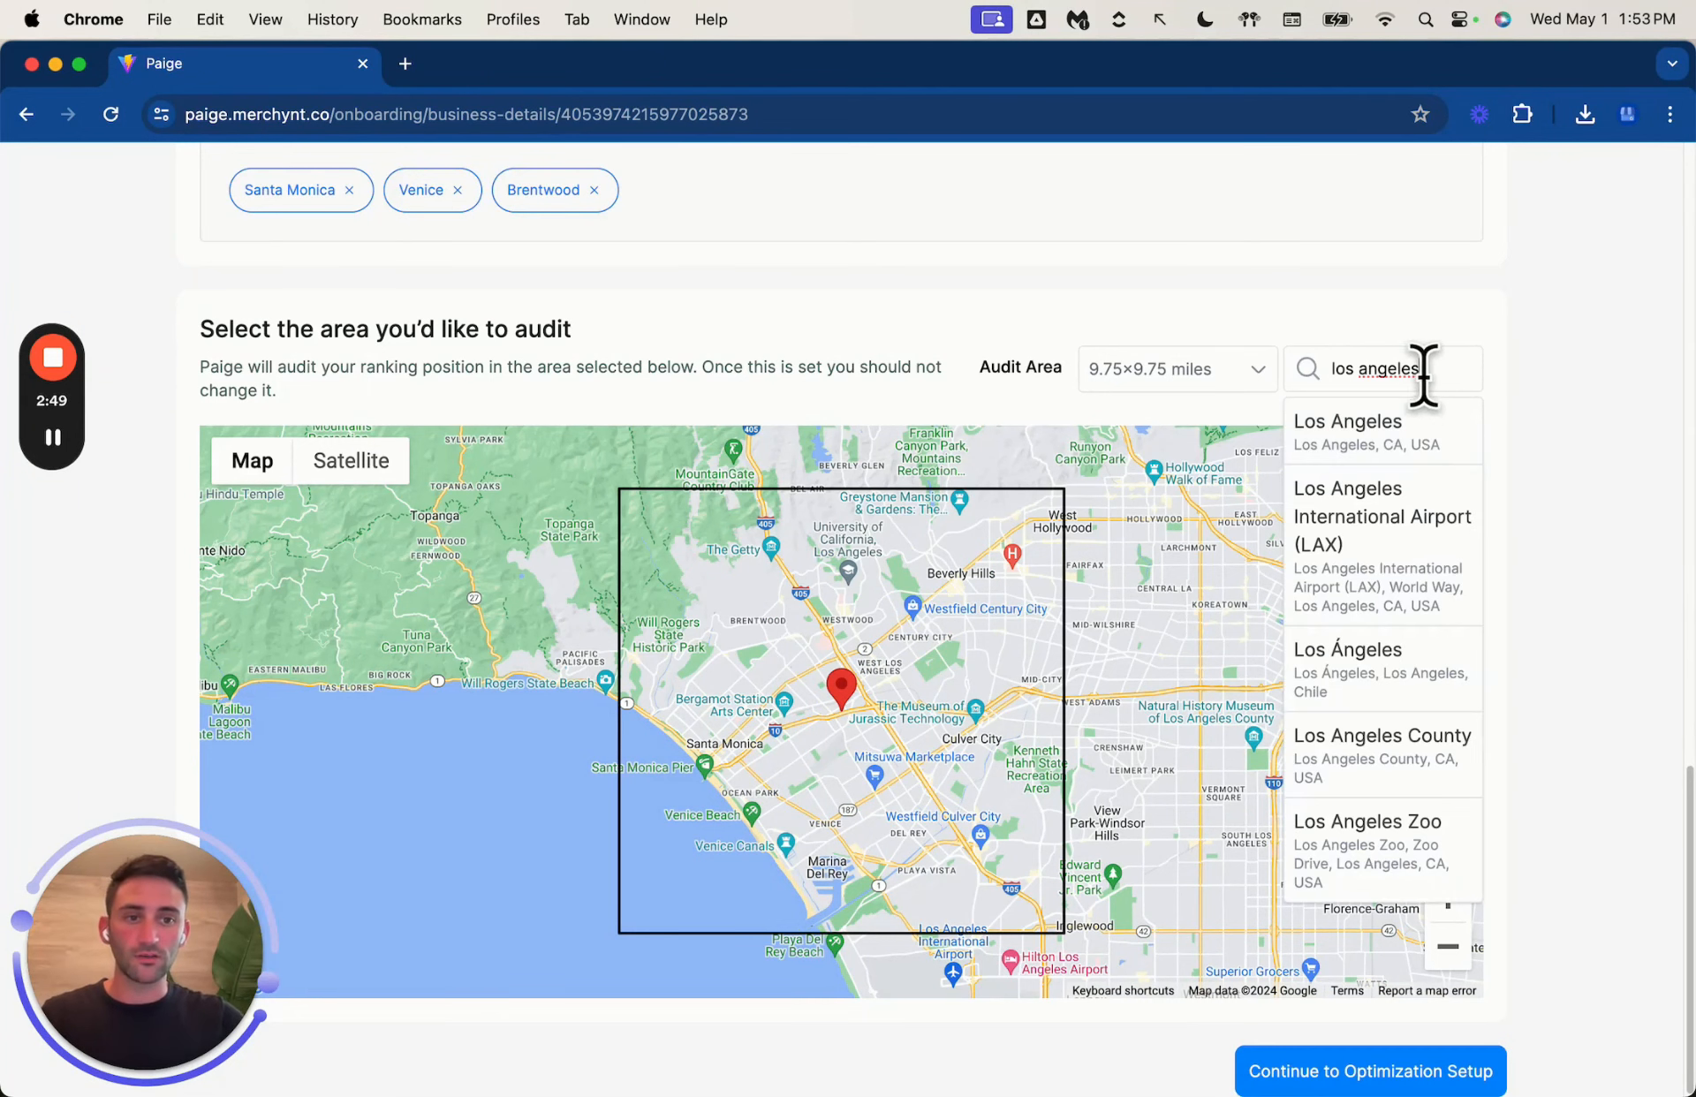
click(1392, 440)
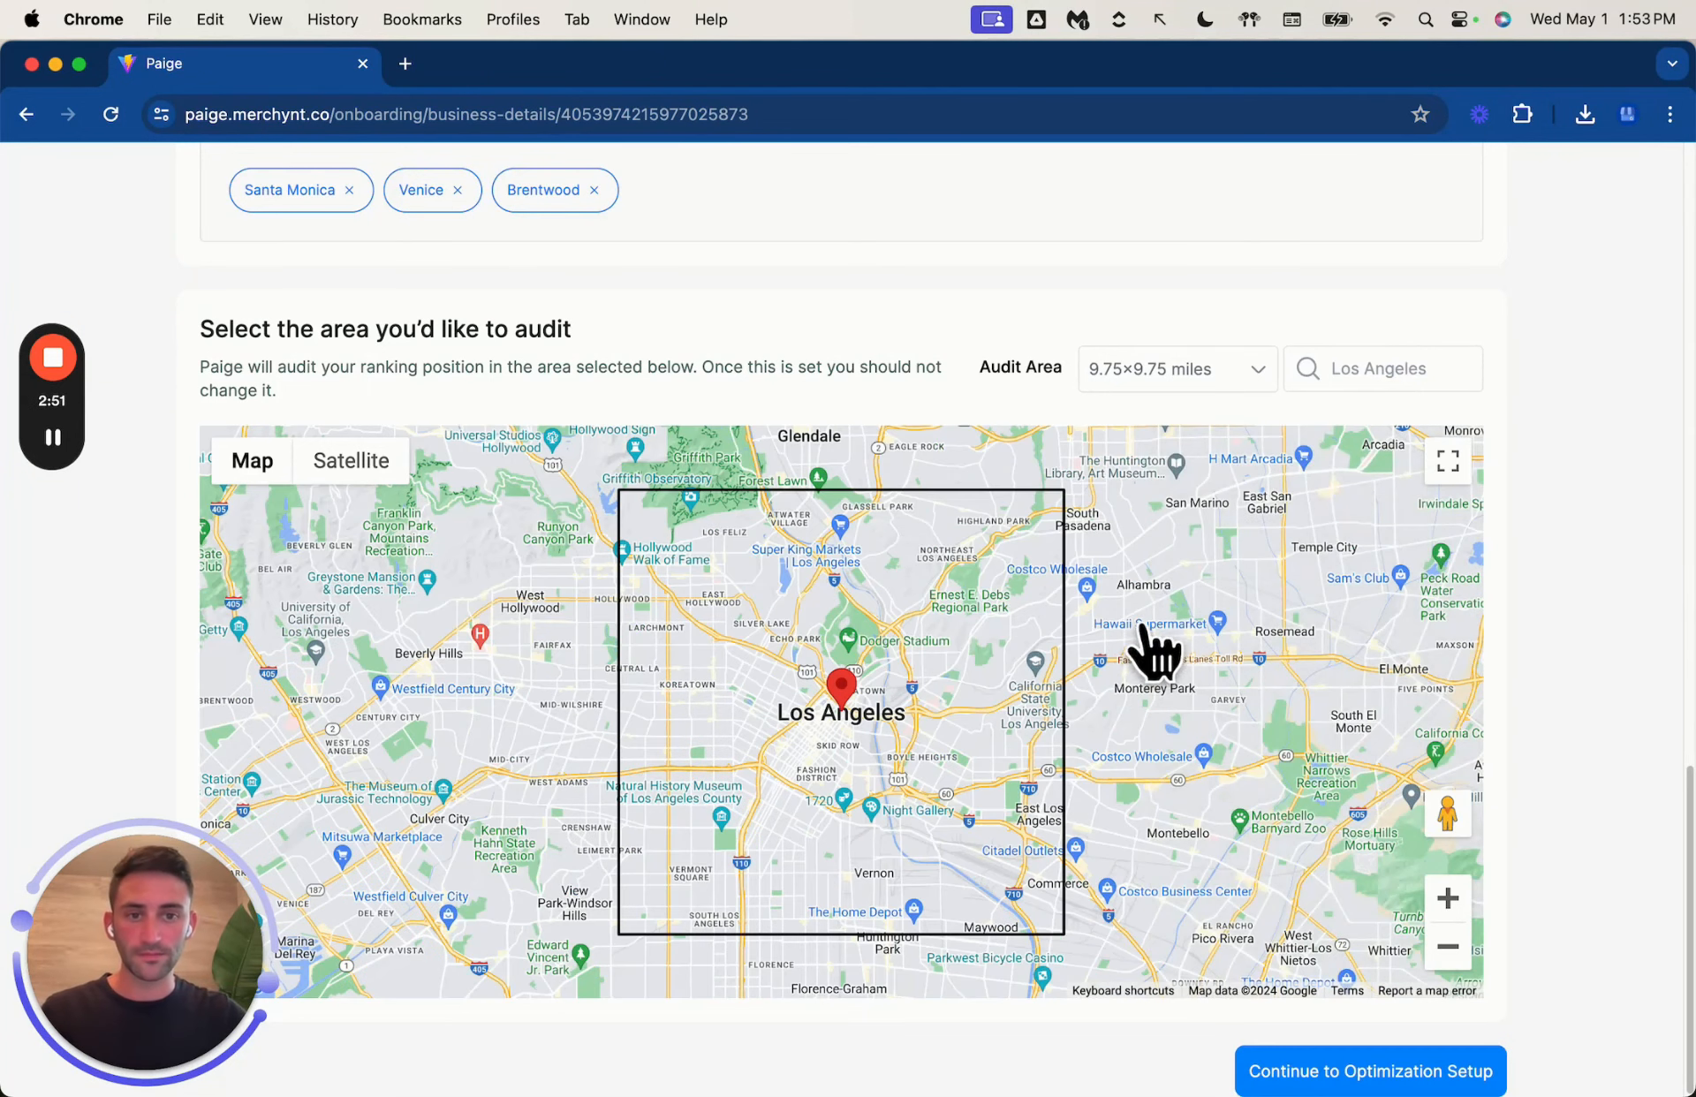
Step: Recenter the audit area on the Merchynt location and move its marker inland near Mitsuwa Marketplace
click(1347, 371)
text(me)
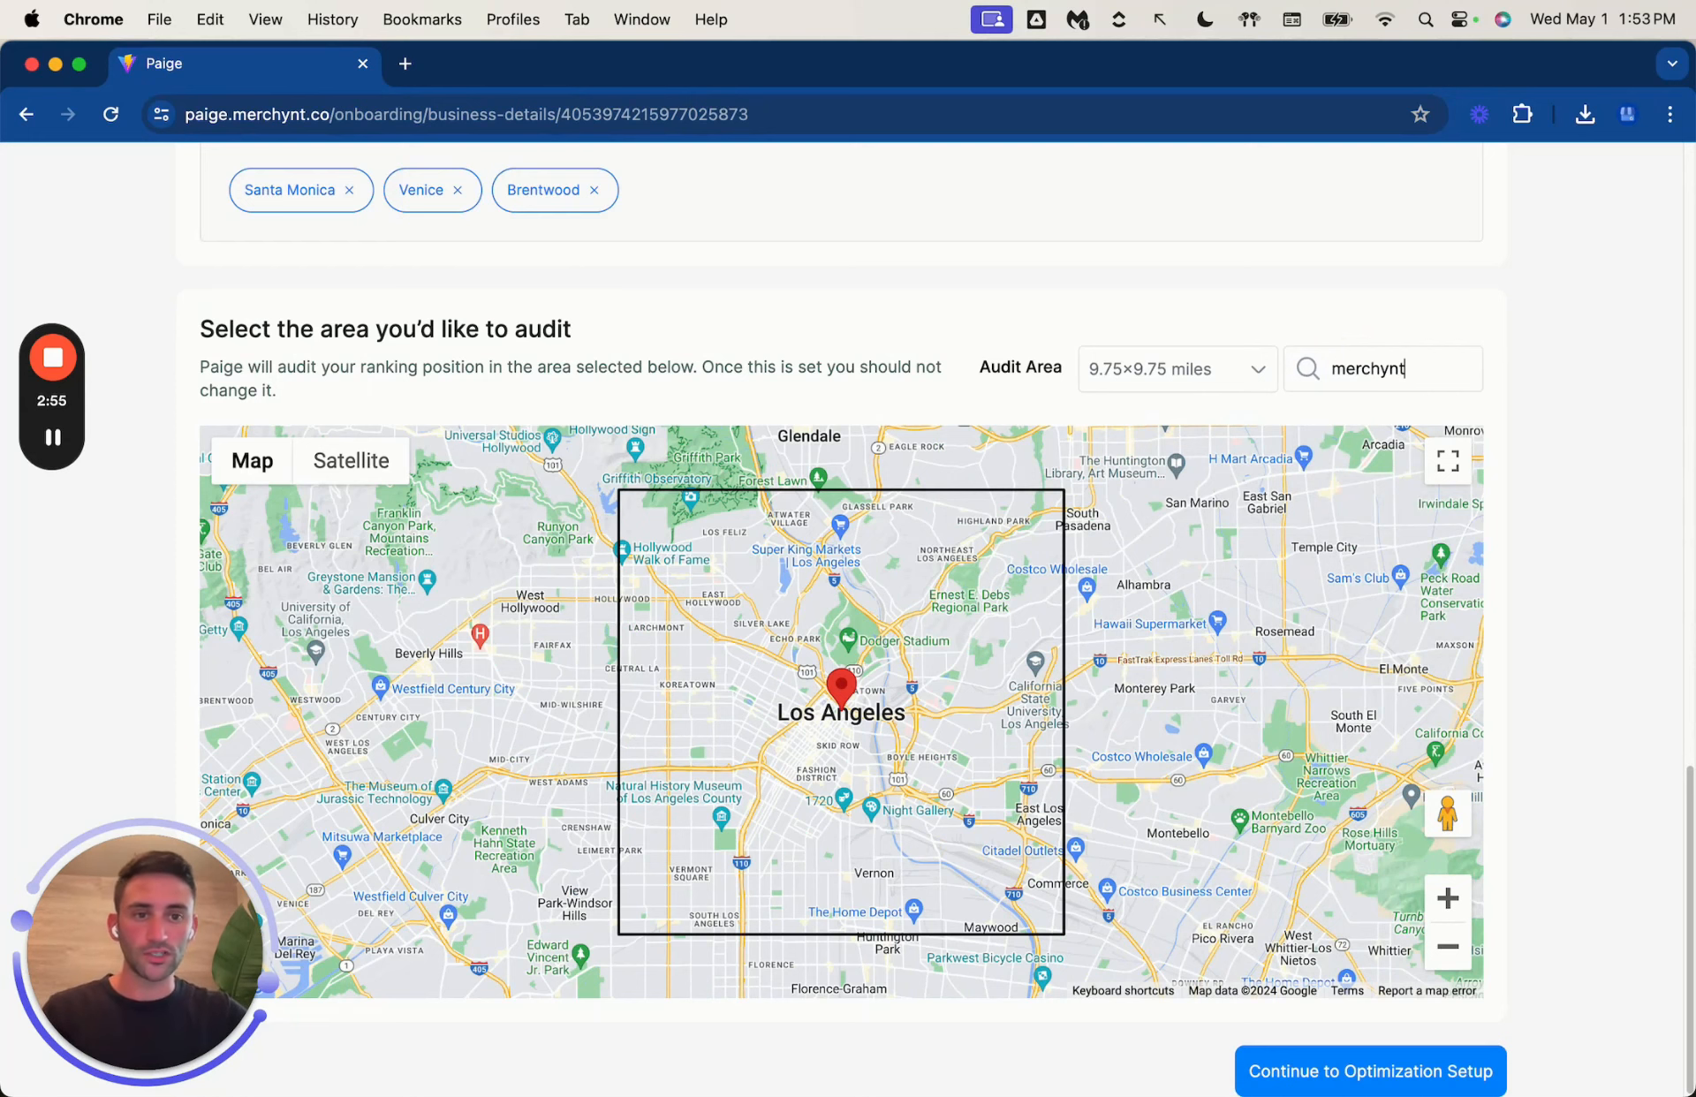
text(rchynt)
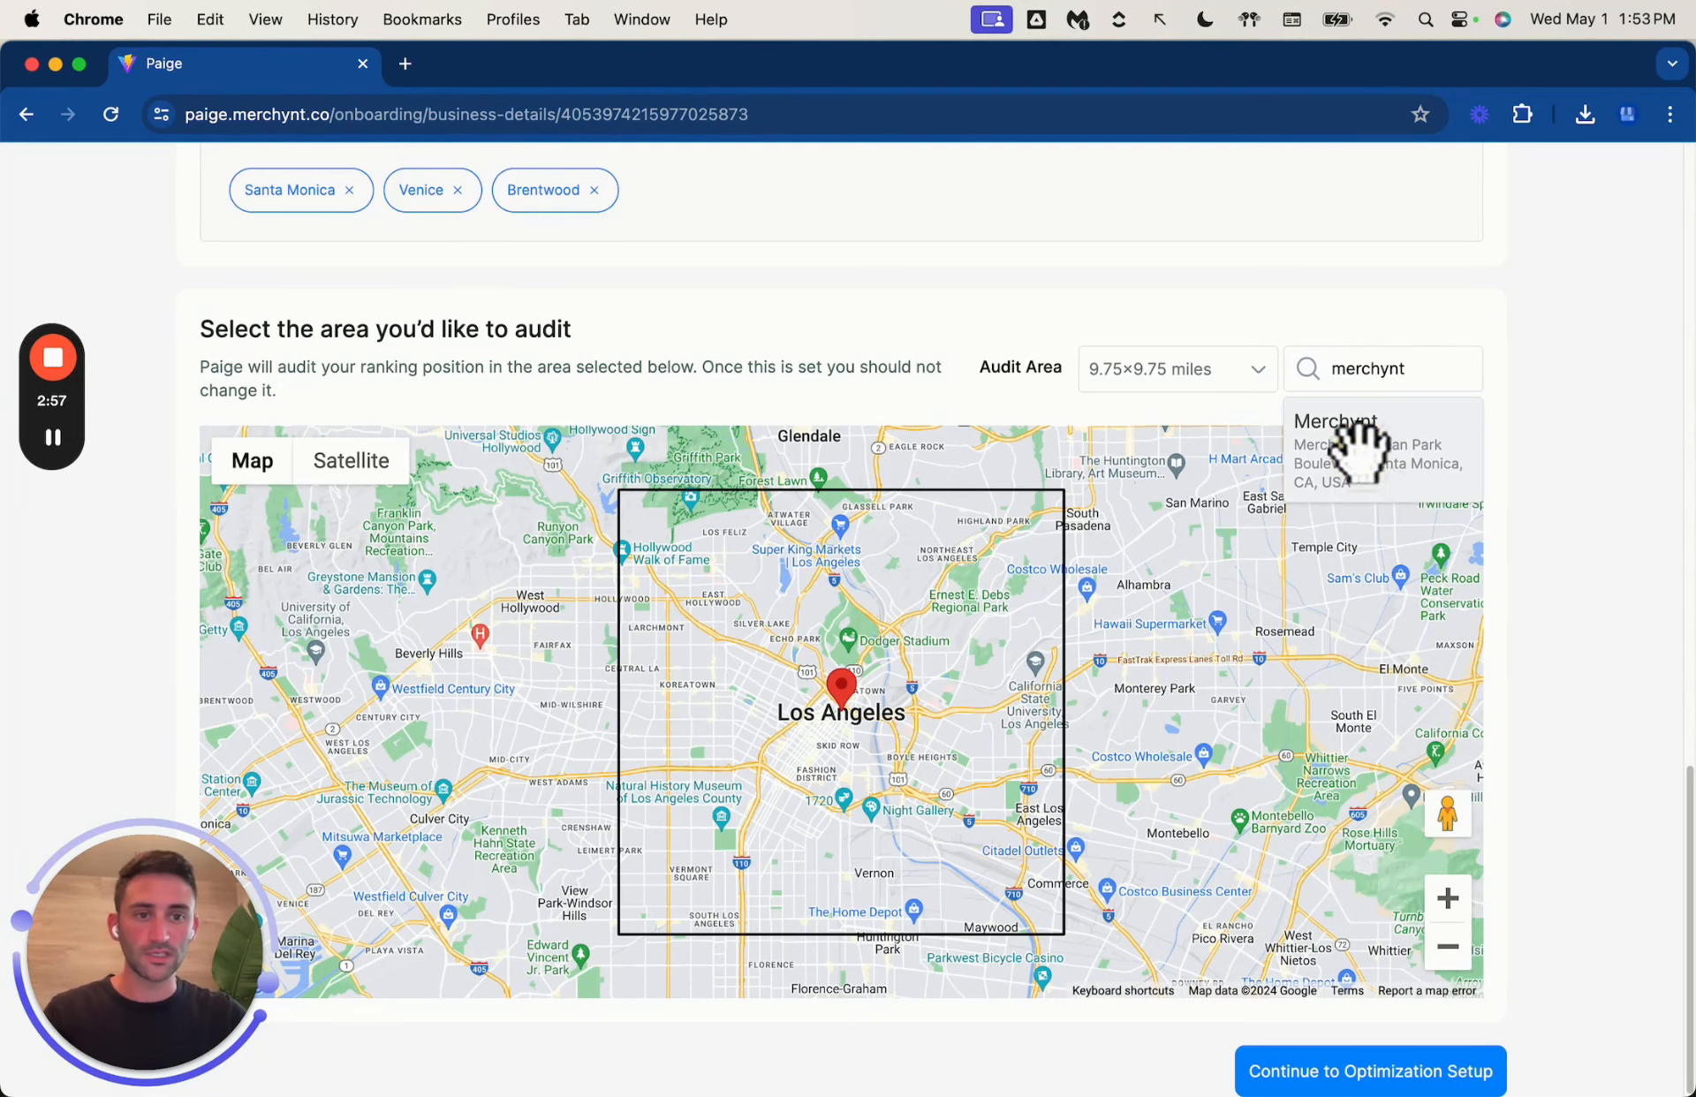
click(1358, 447)
drag(844, 693, 990, 670)
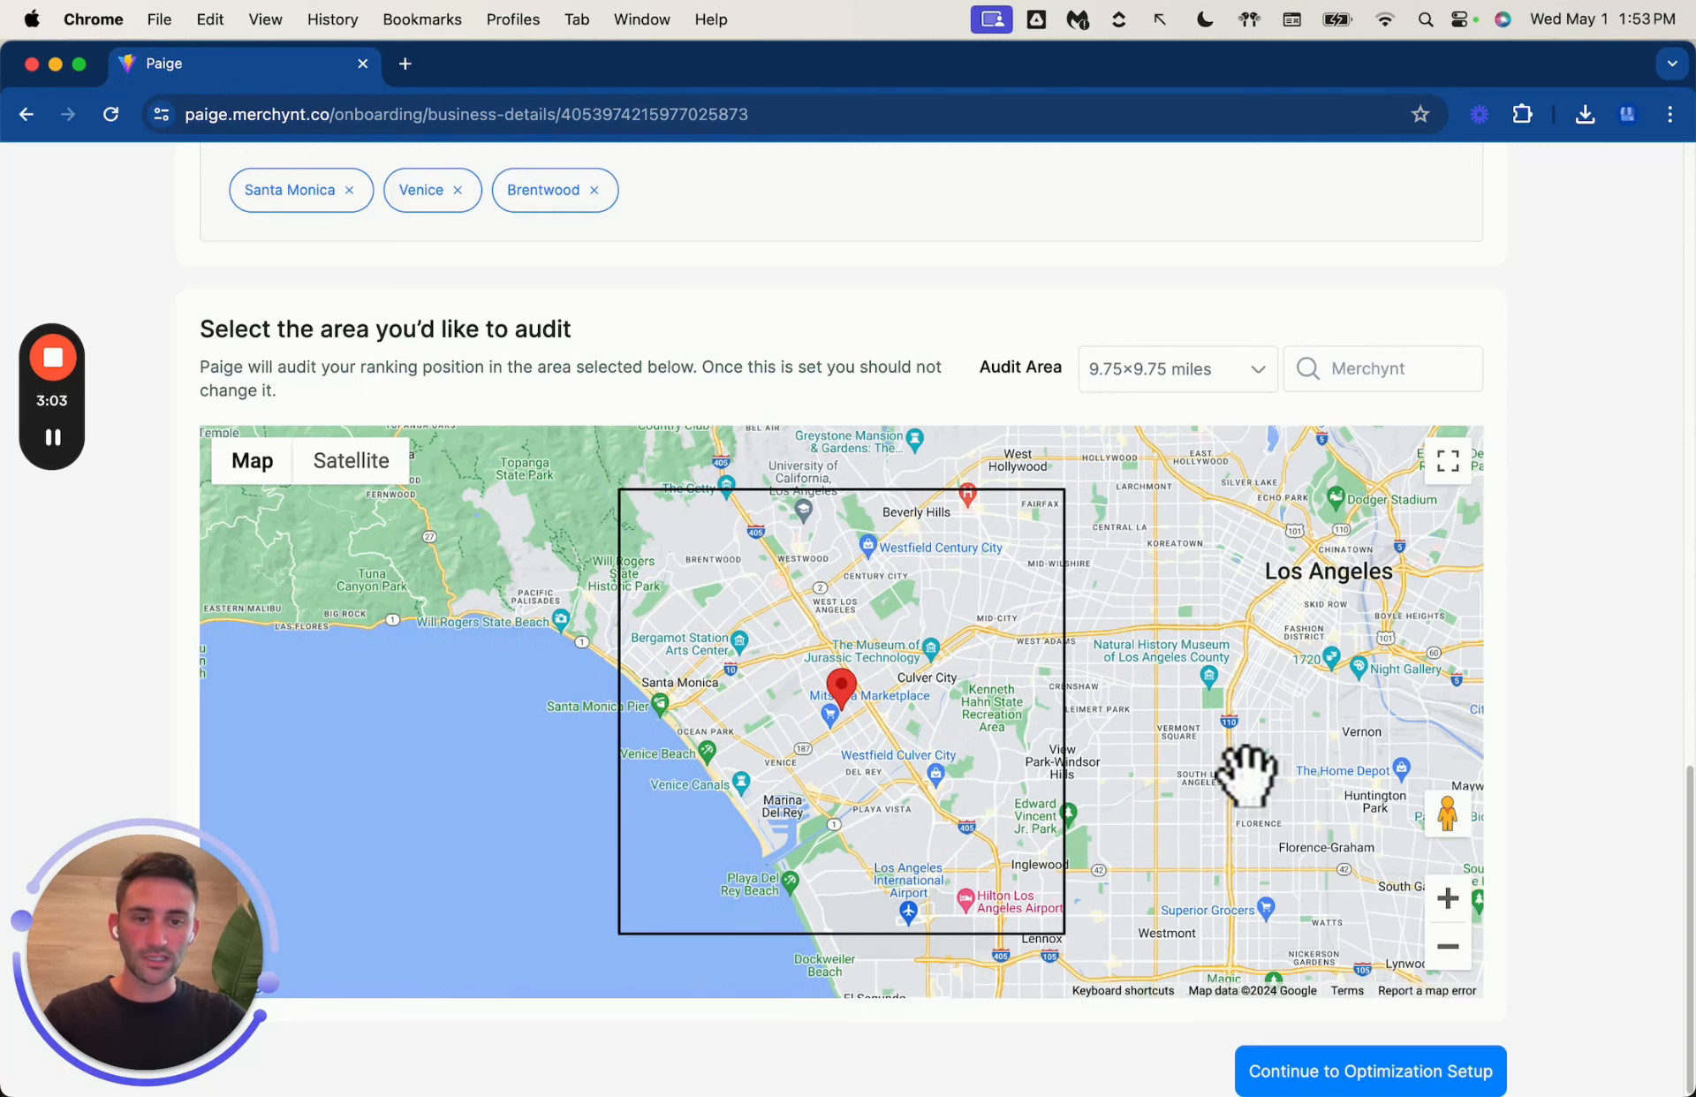
Step: Continue to the optimization setup and approve Paige's recommended business description
click(1330, 1071)
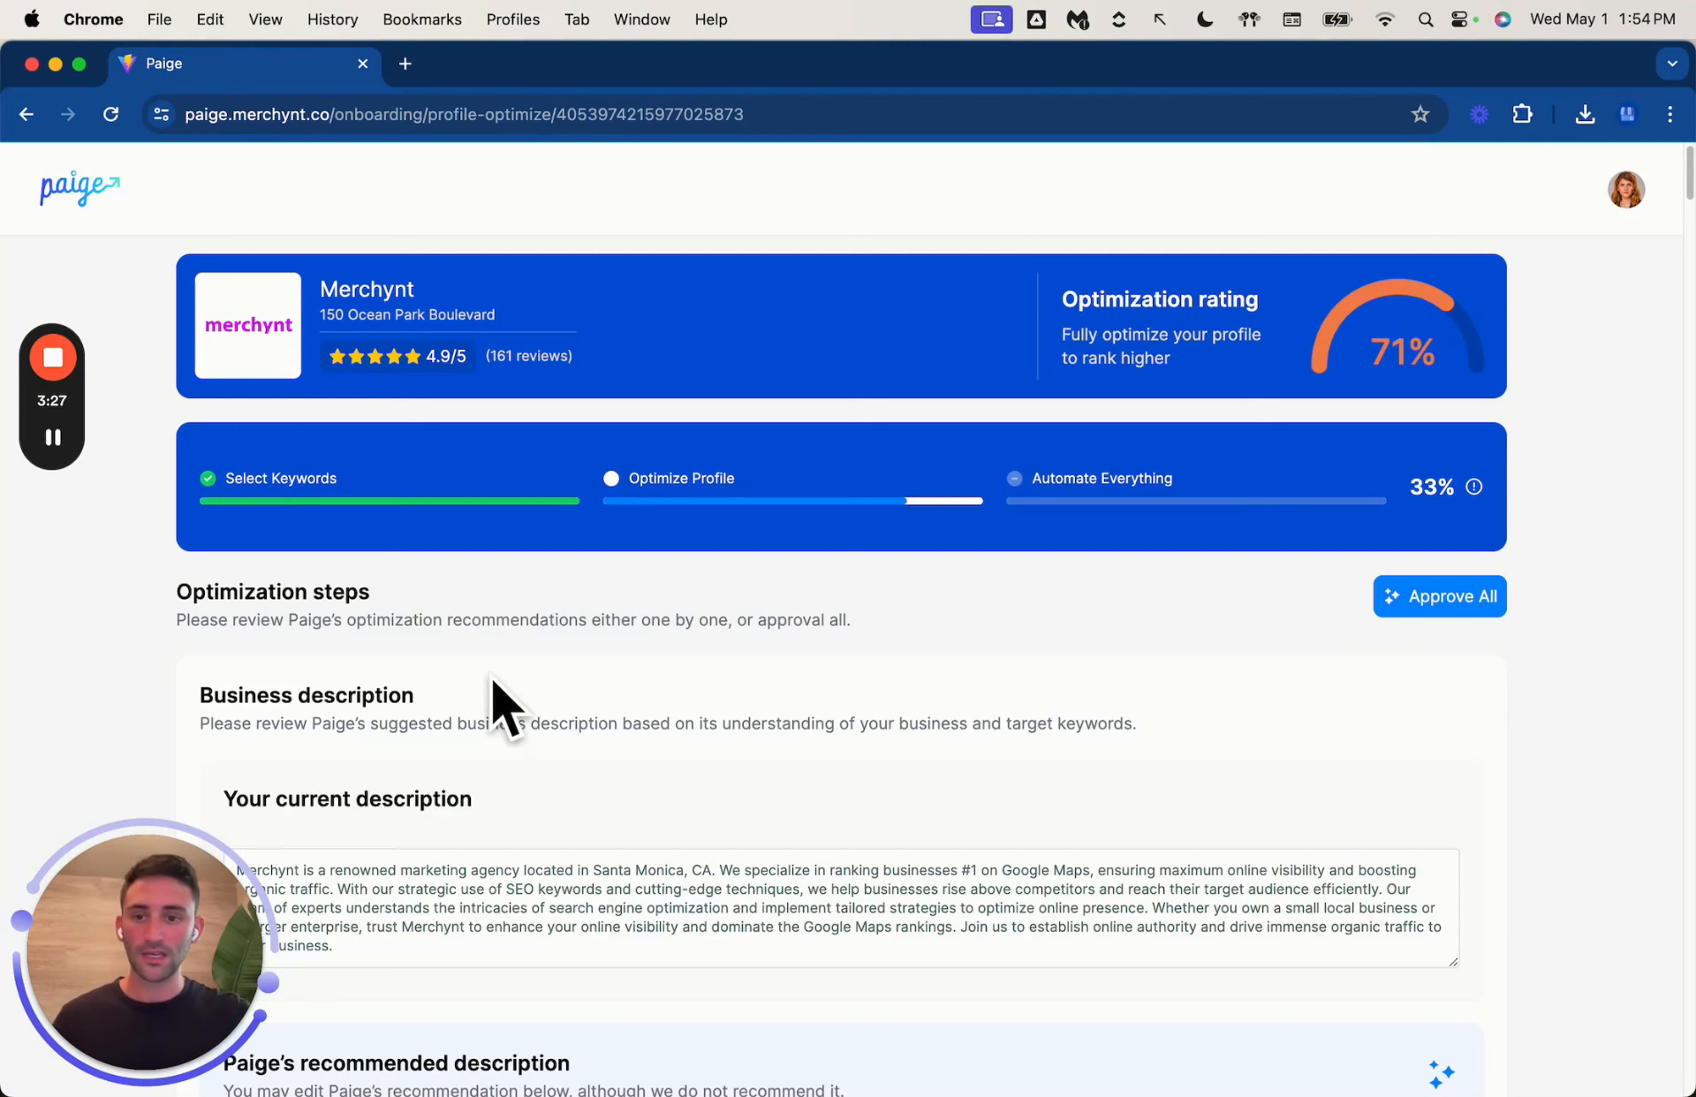
scroll(491, 676, down, 3)
scroll(483, 664, down, 1)
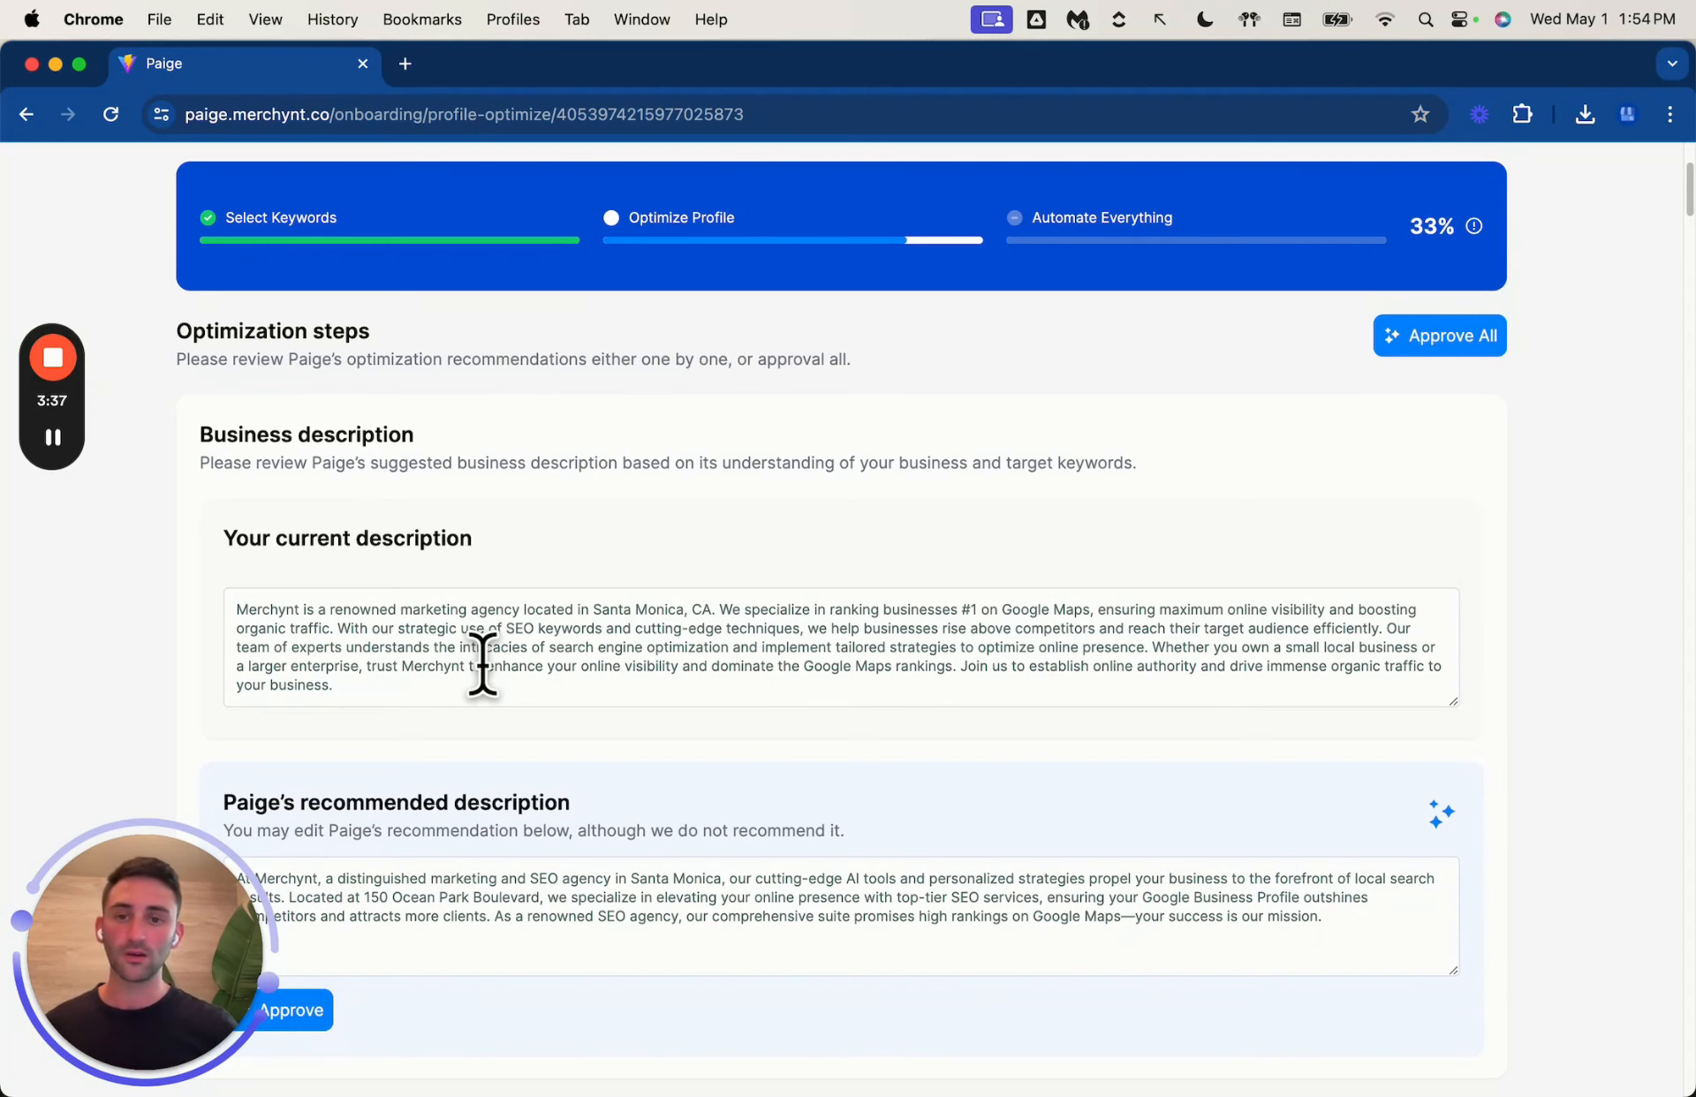
scroll(482, 665, down, 3)
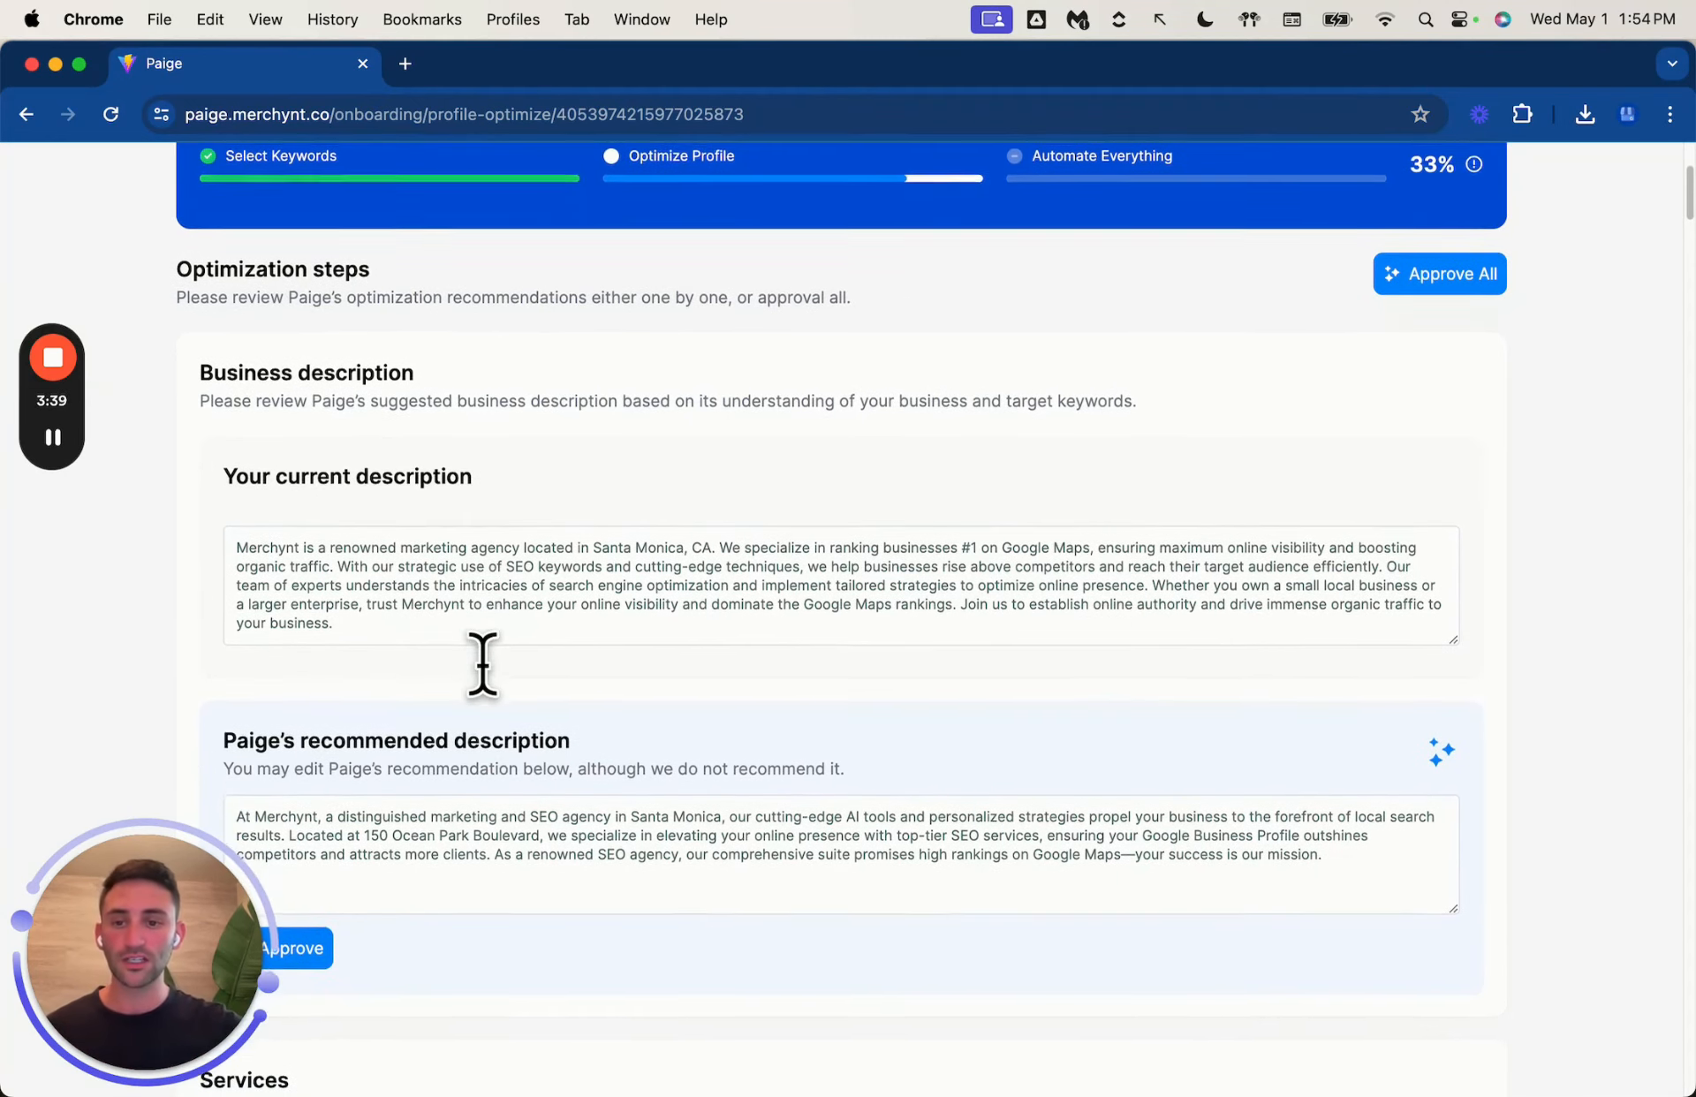
scroll(463, 680, down, 1)
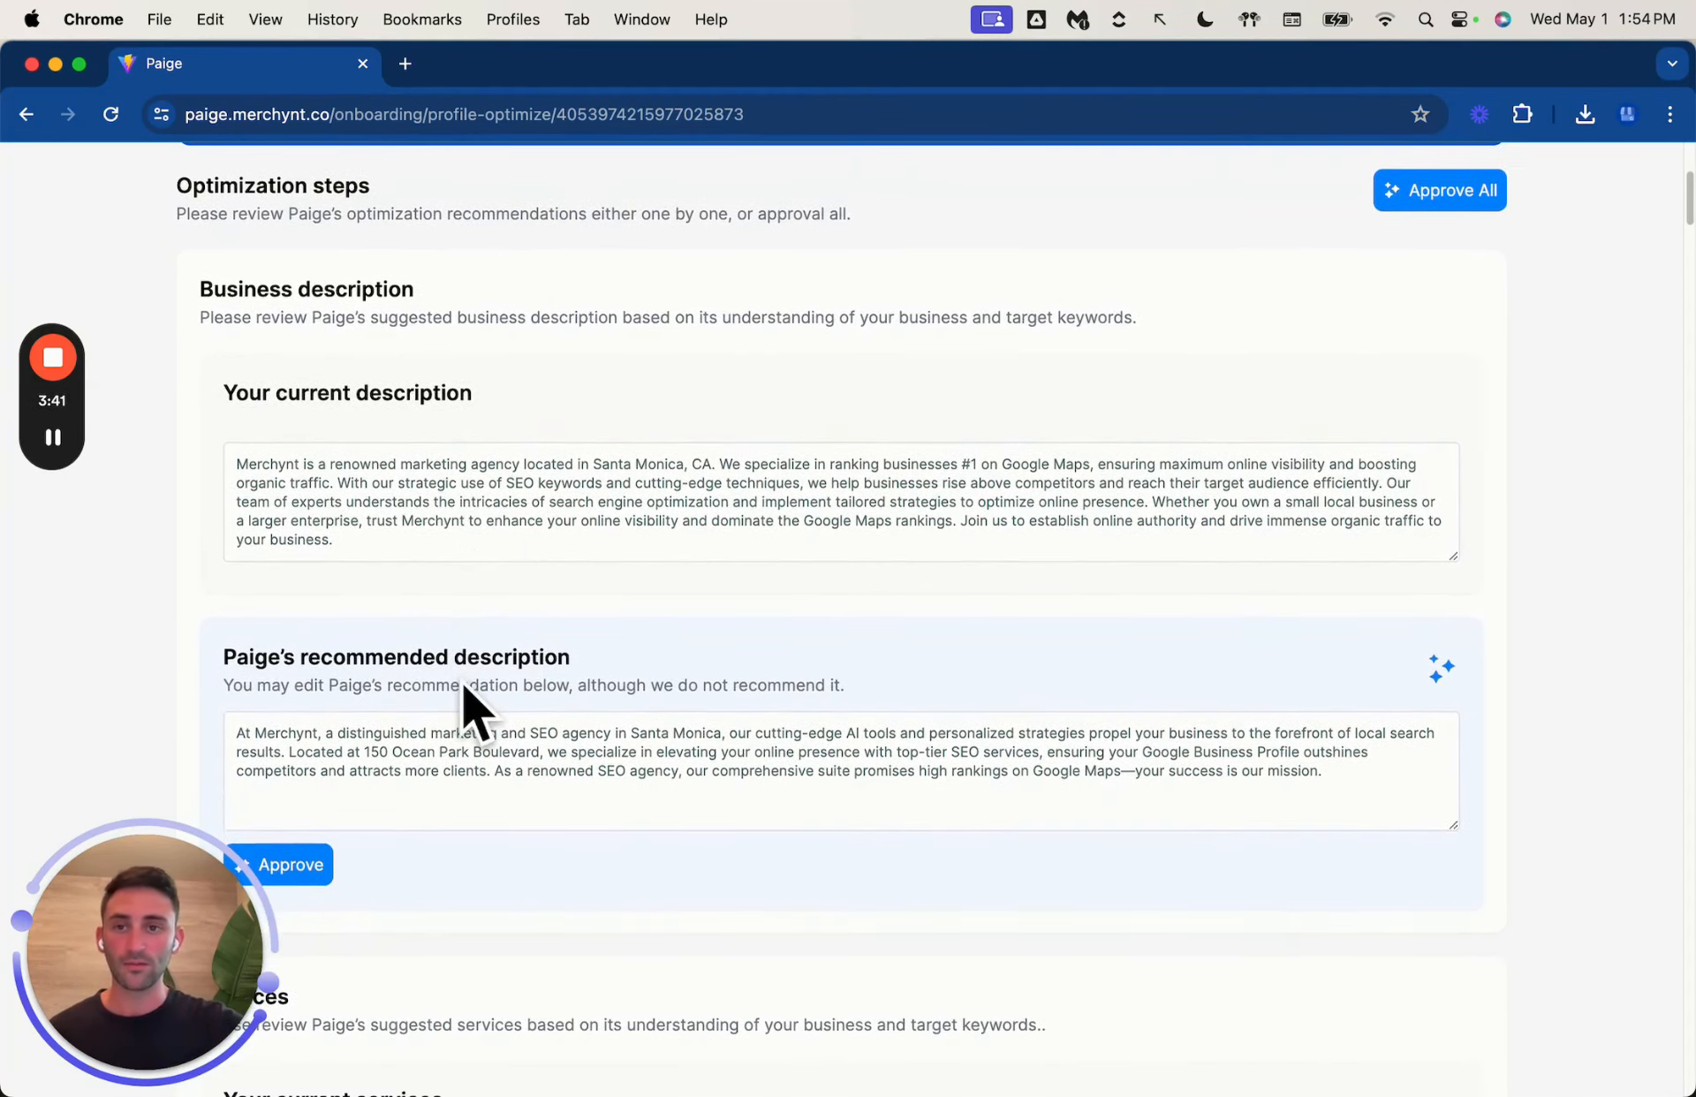
scroll(457, 687, down, 1)
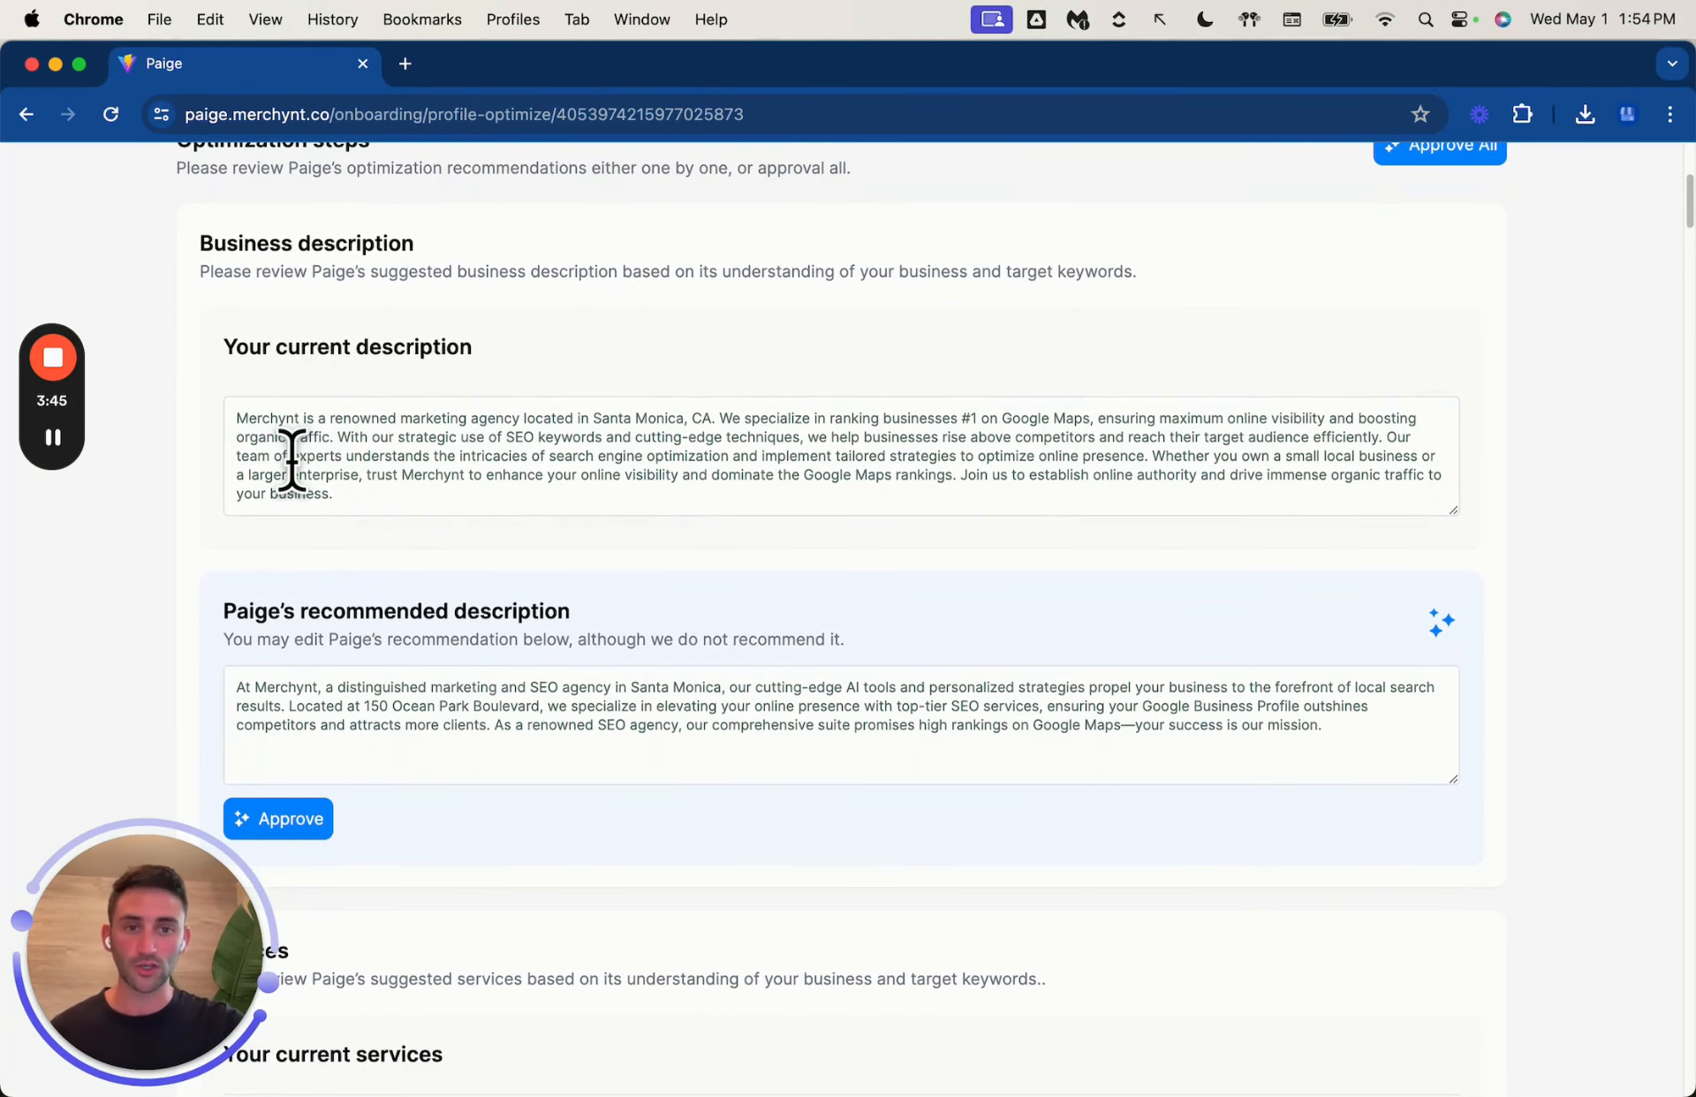
click(496, 733)
scroll(292, 831, down, 3)
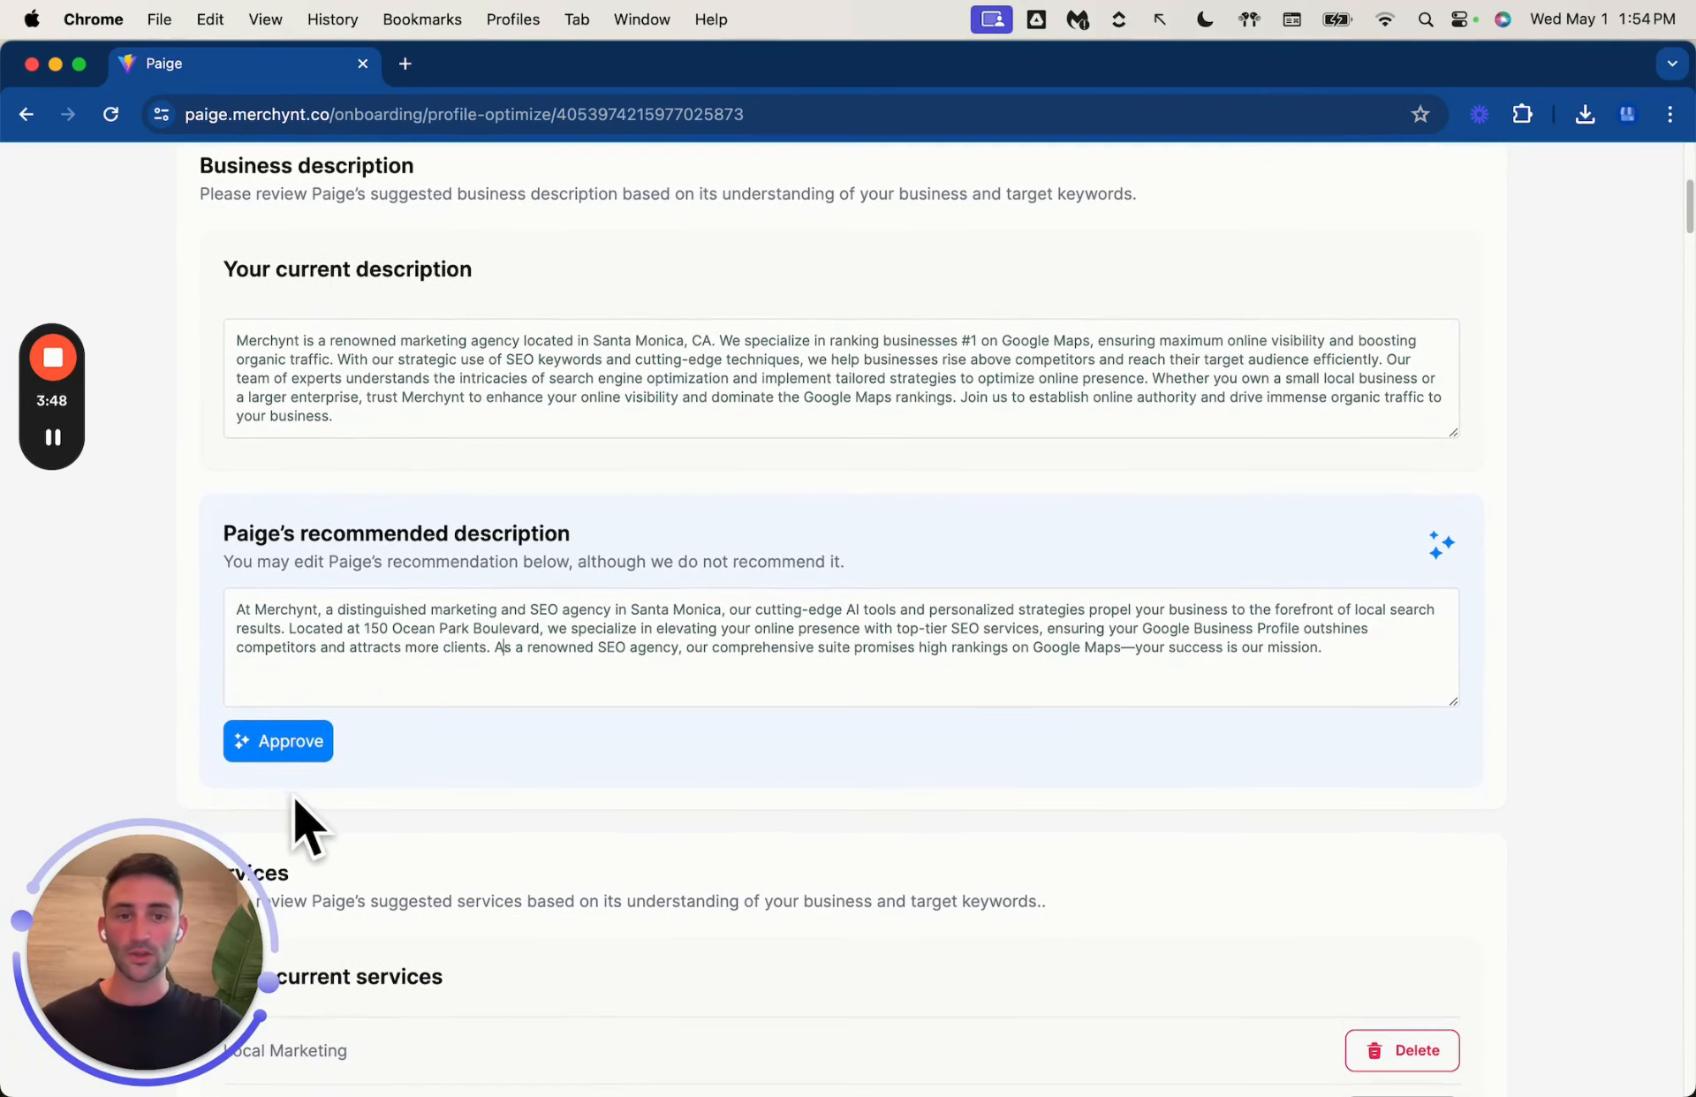
click(281, 745)
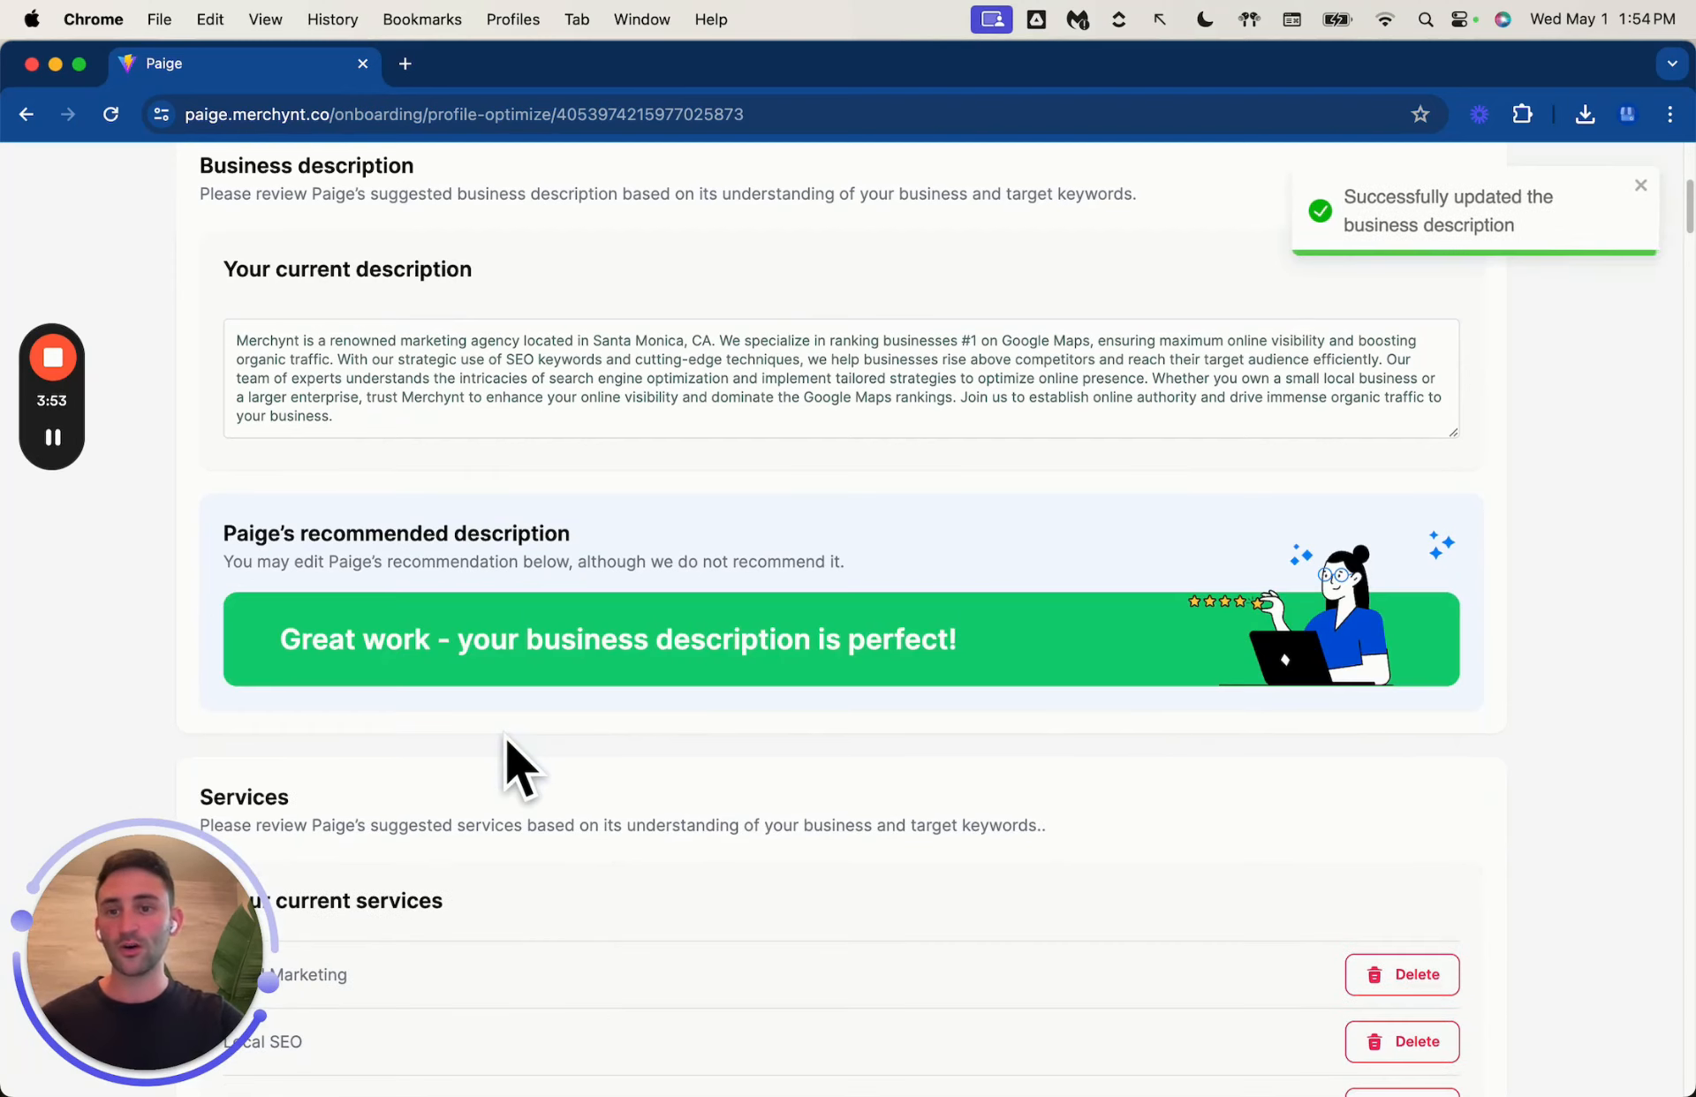
Step: Delete the Website SEO Help service from the business's current services
scroll(609, 627, down, 5)
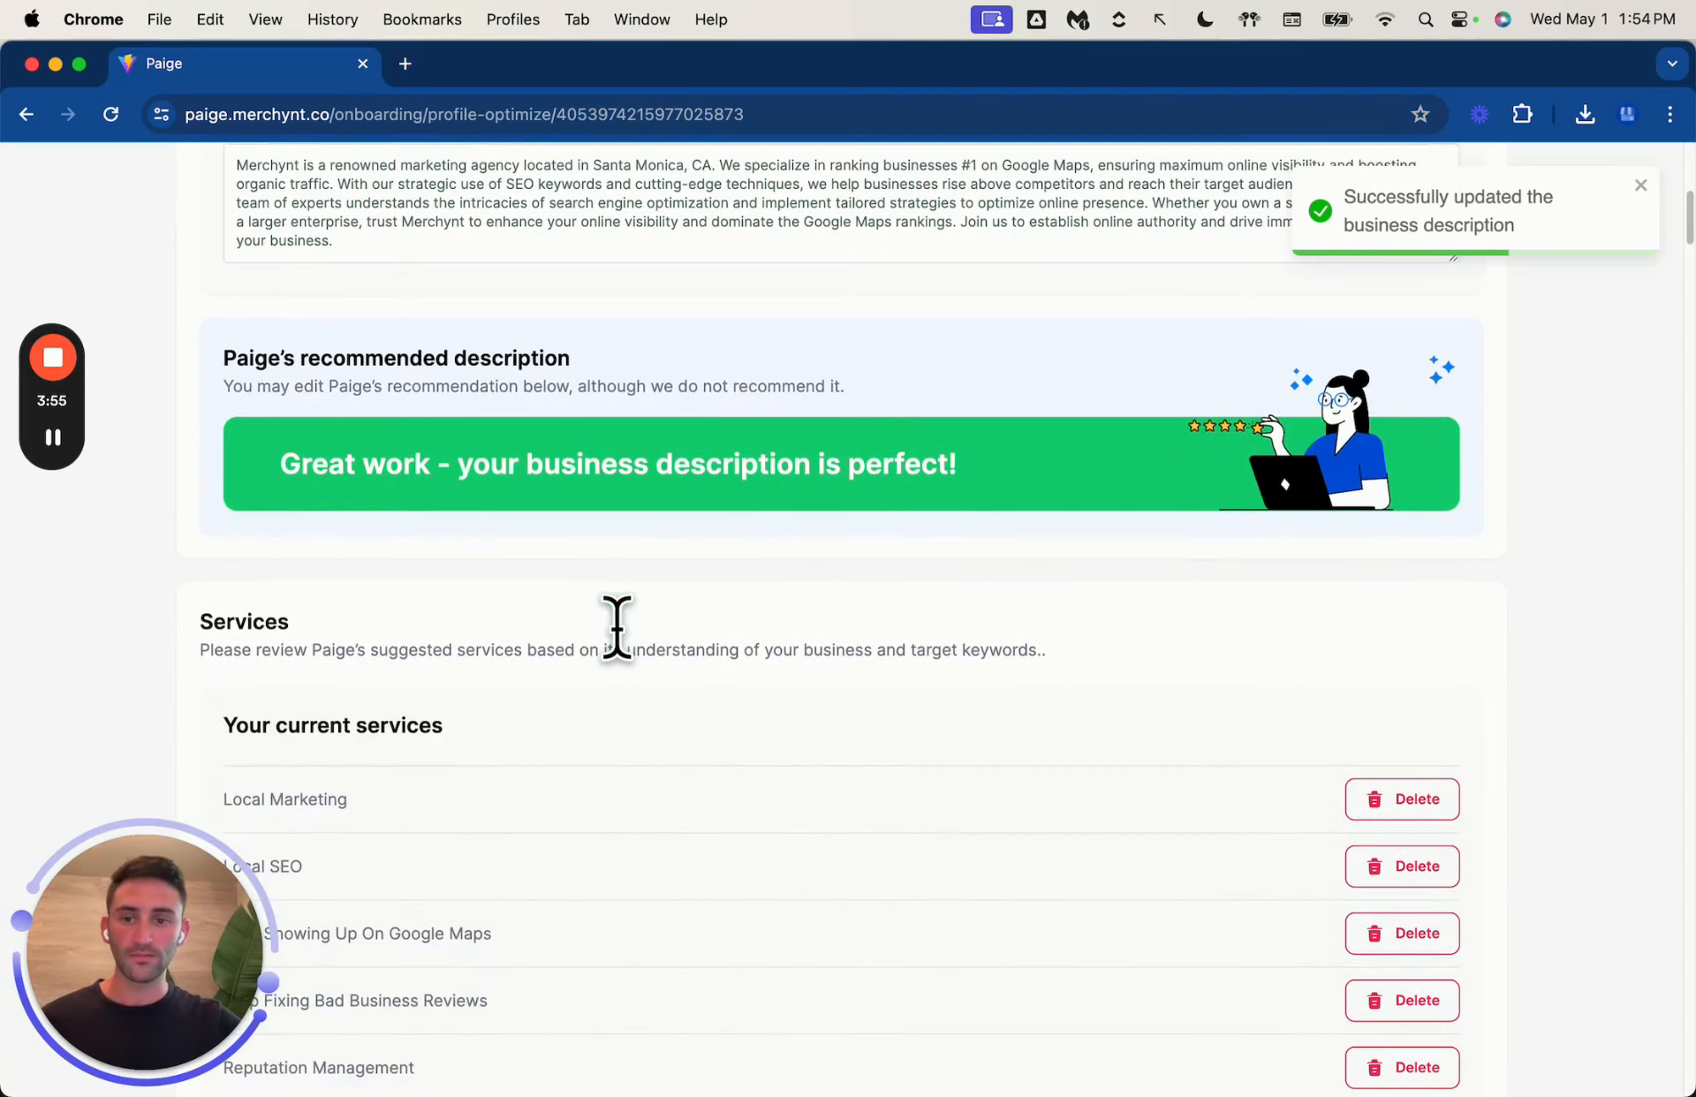
scroll(617, 627, down, 2)
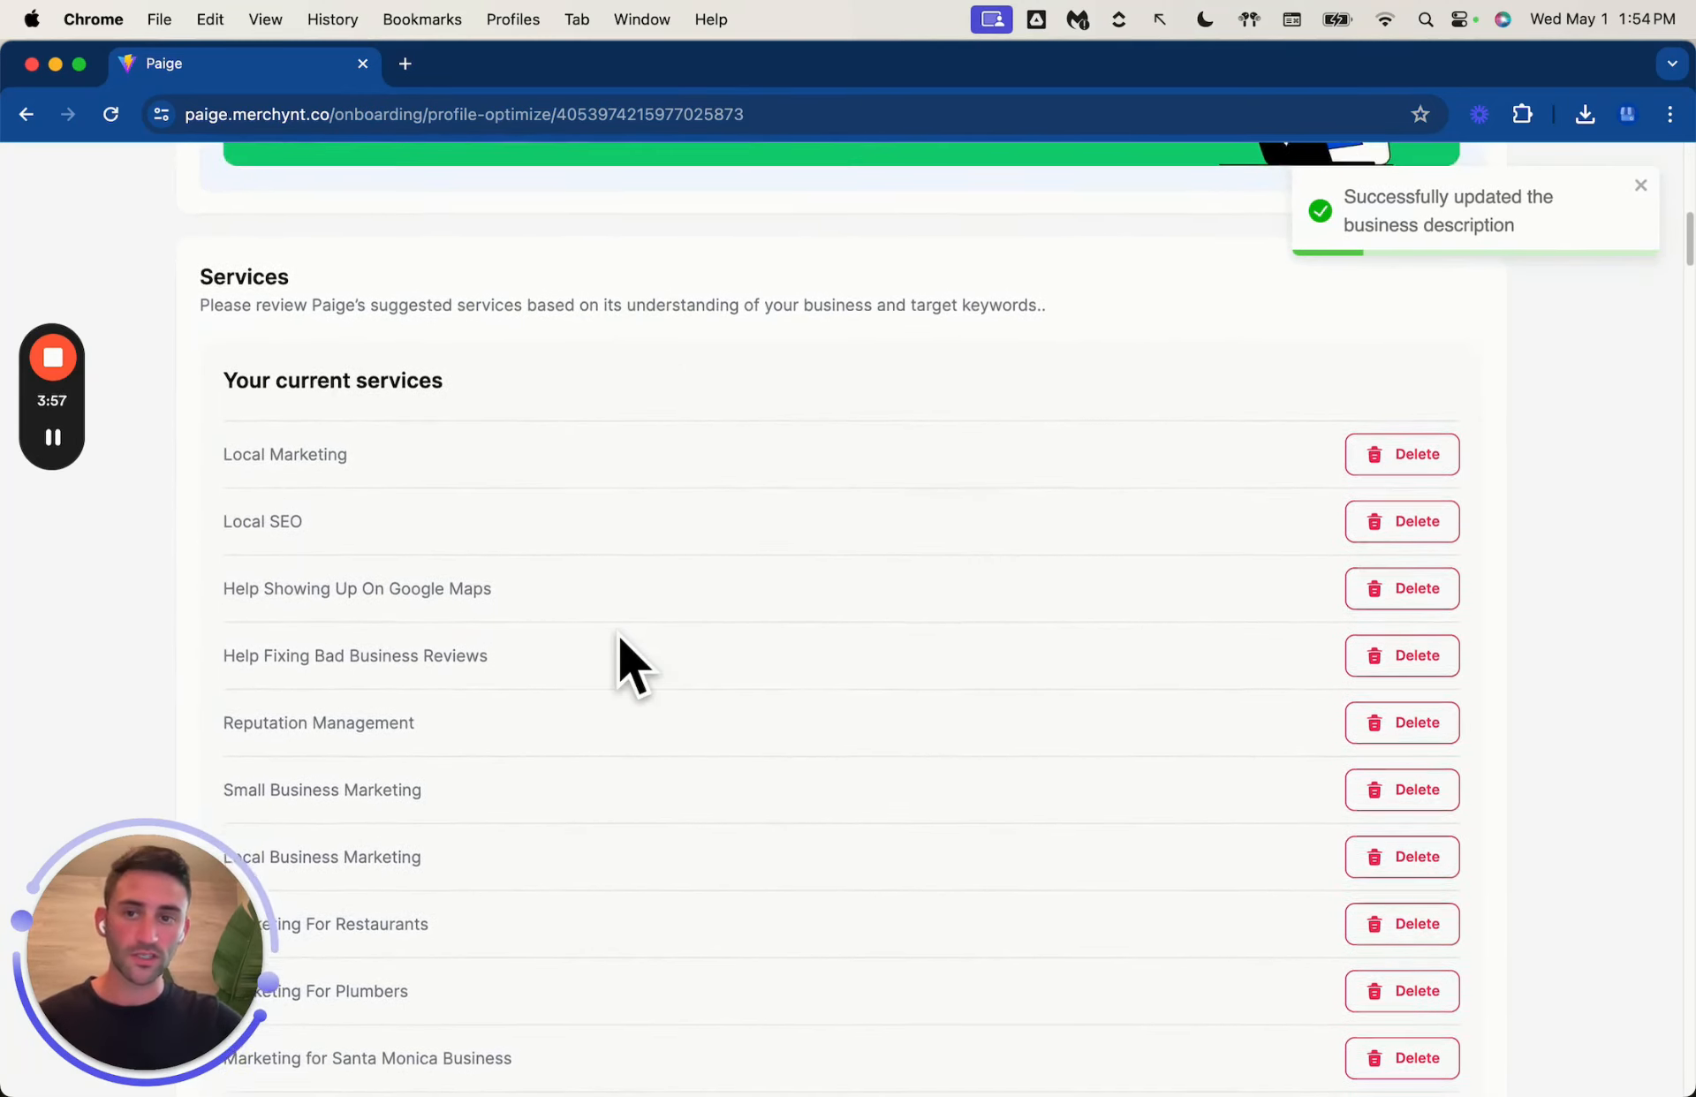
scroll(621, 637, down, 1)
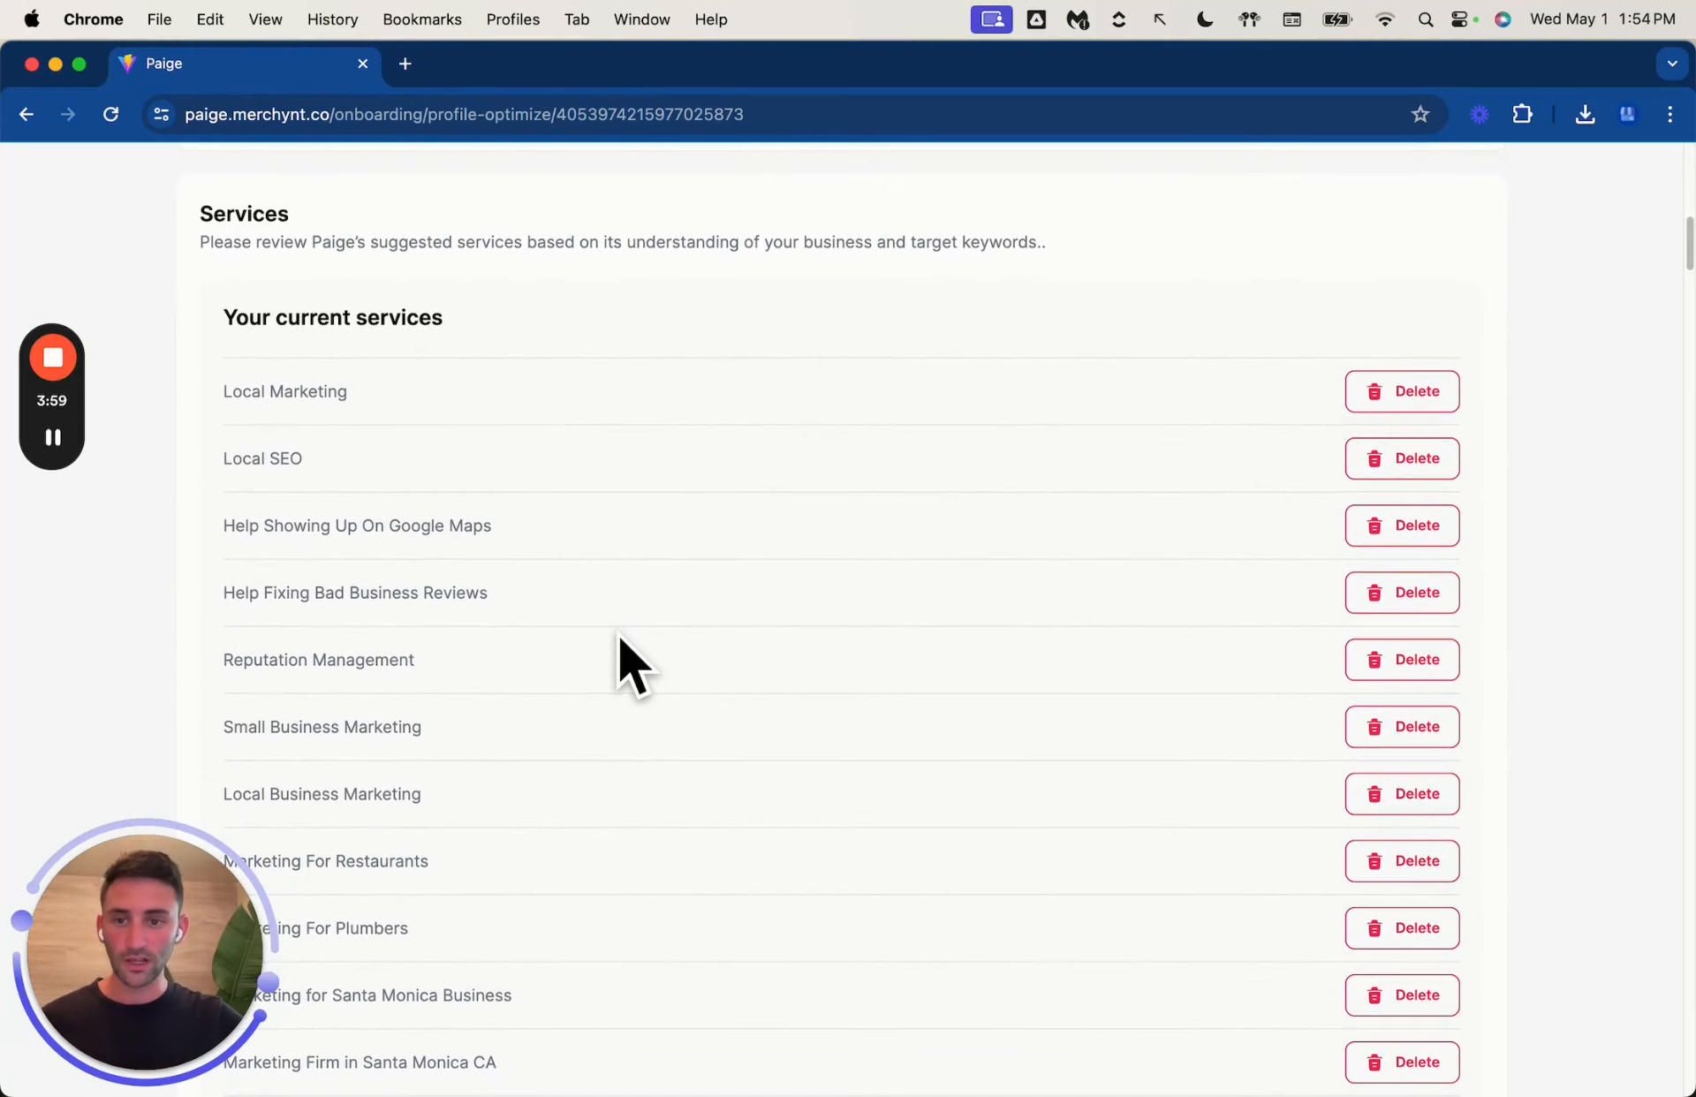
scroll(619, 638, down, 4)
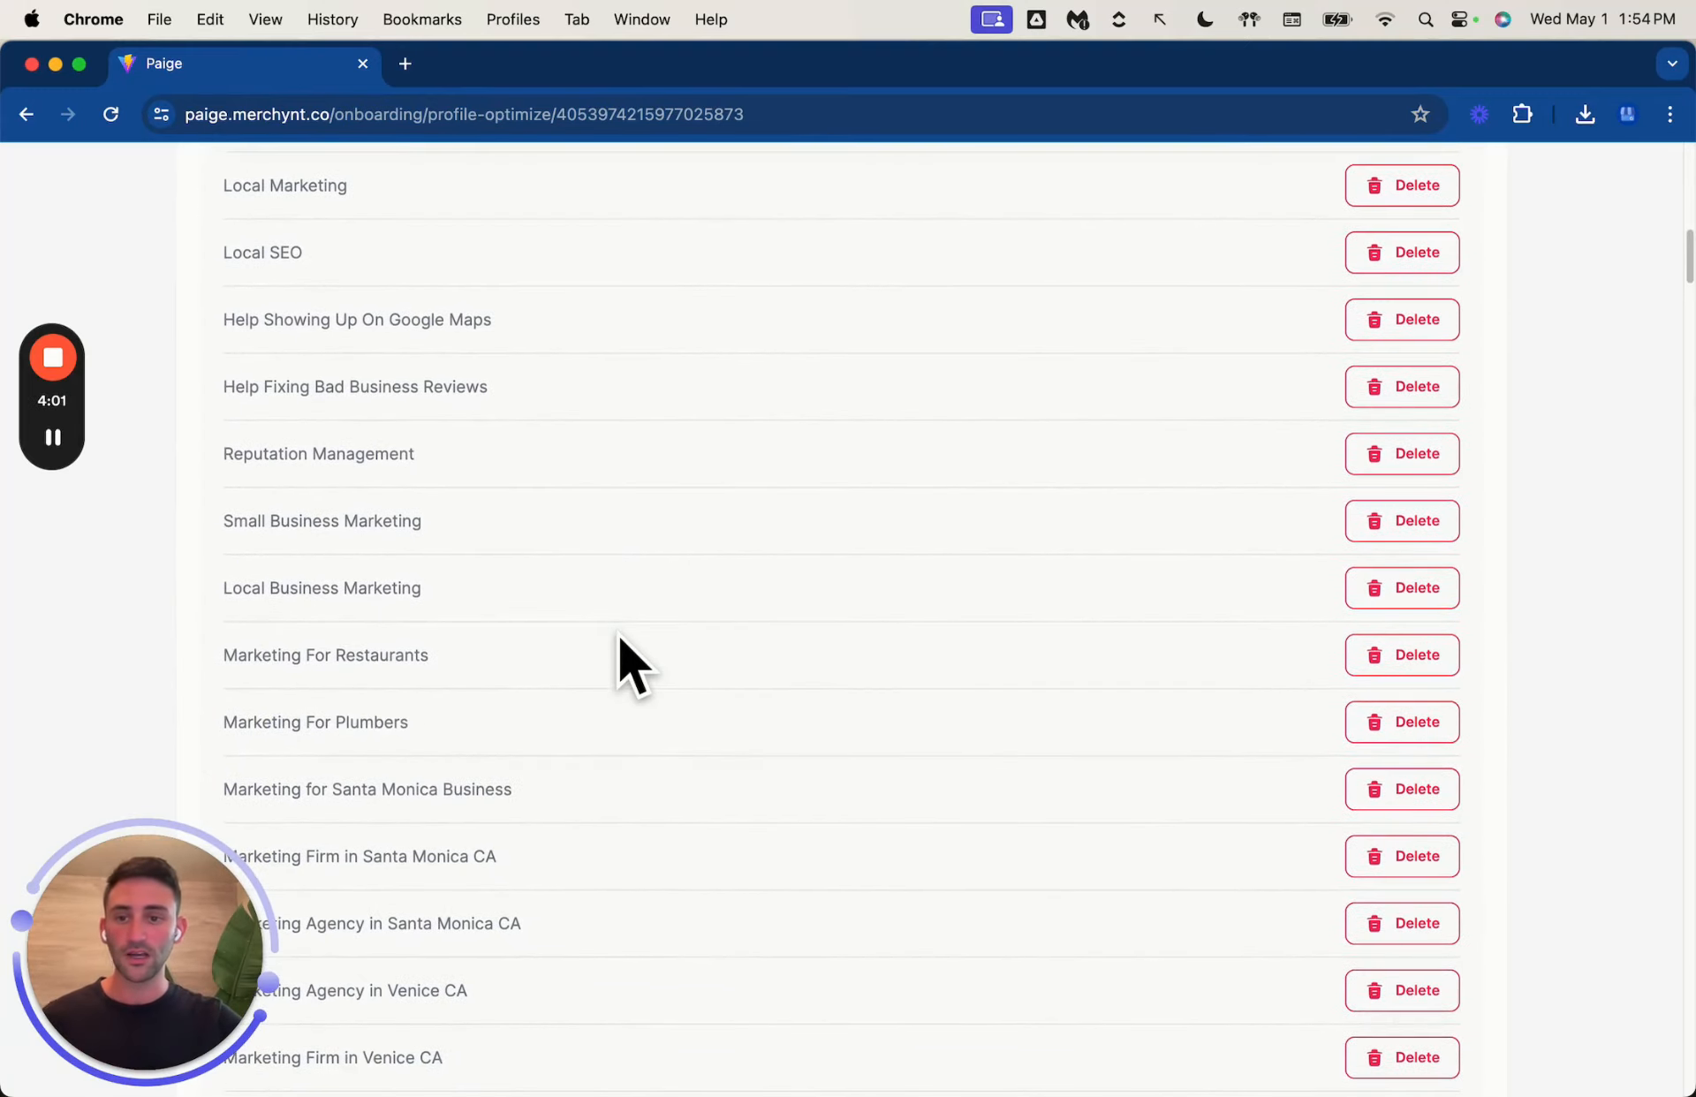
scroll(619, 637, down, 11)
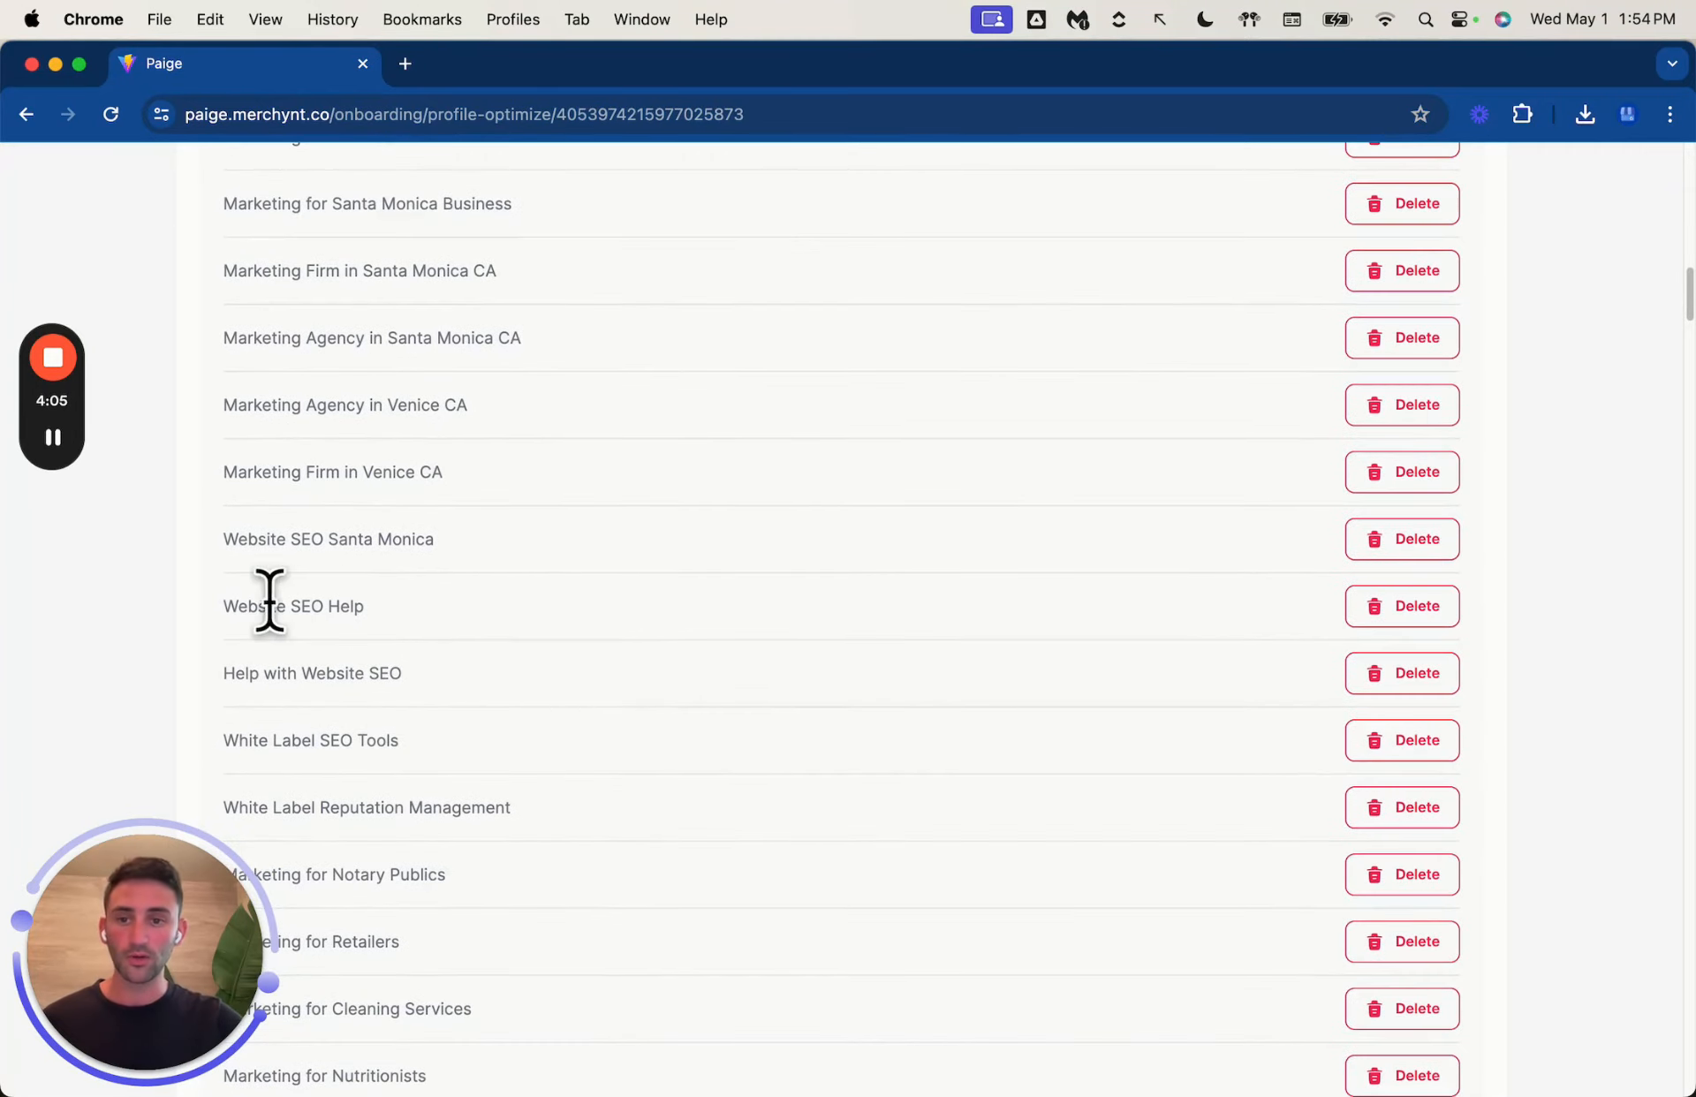
click(1429, 609)
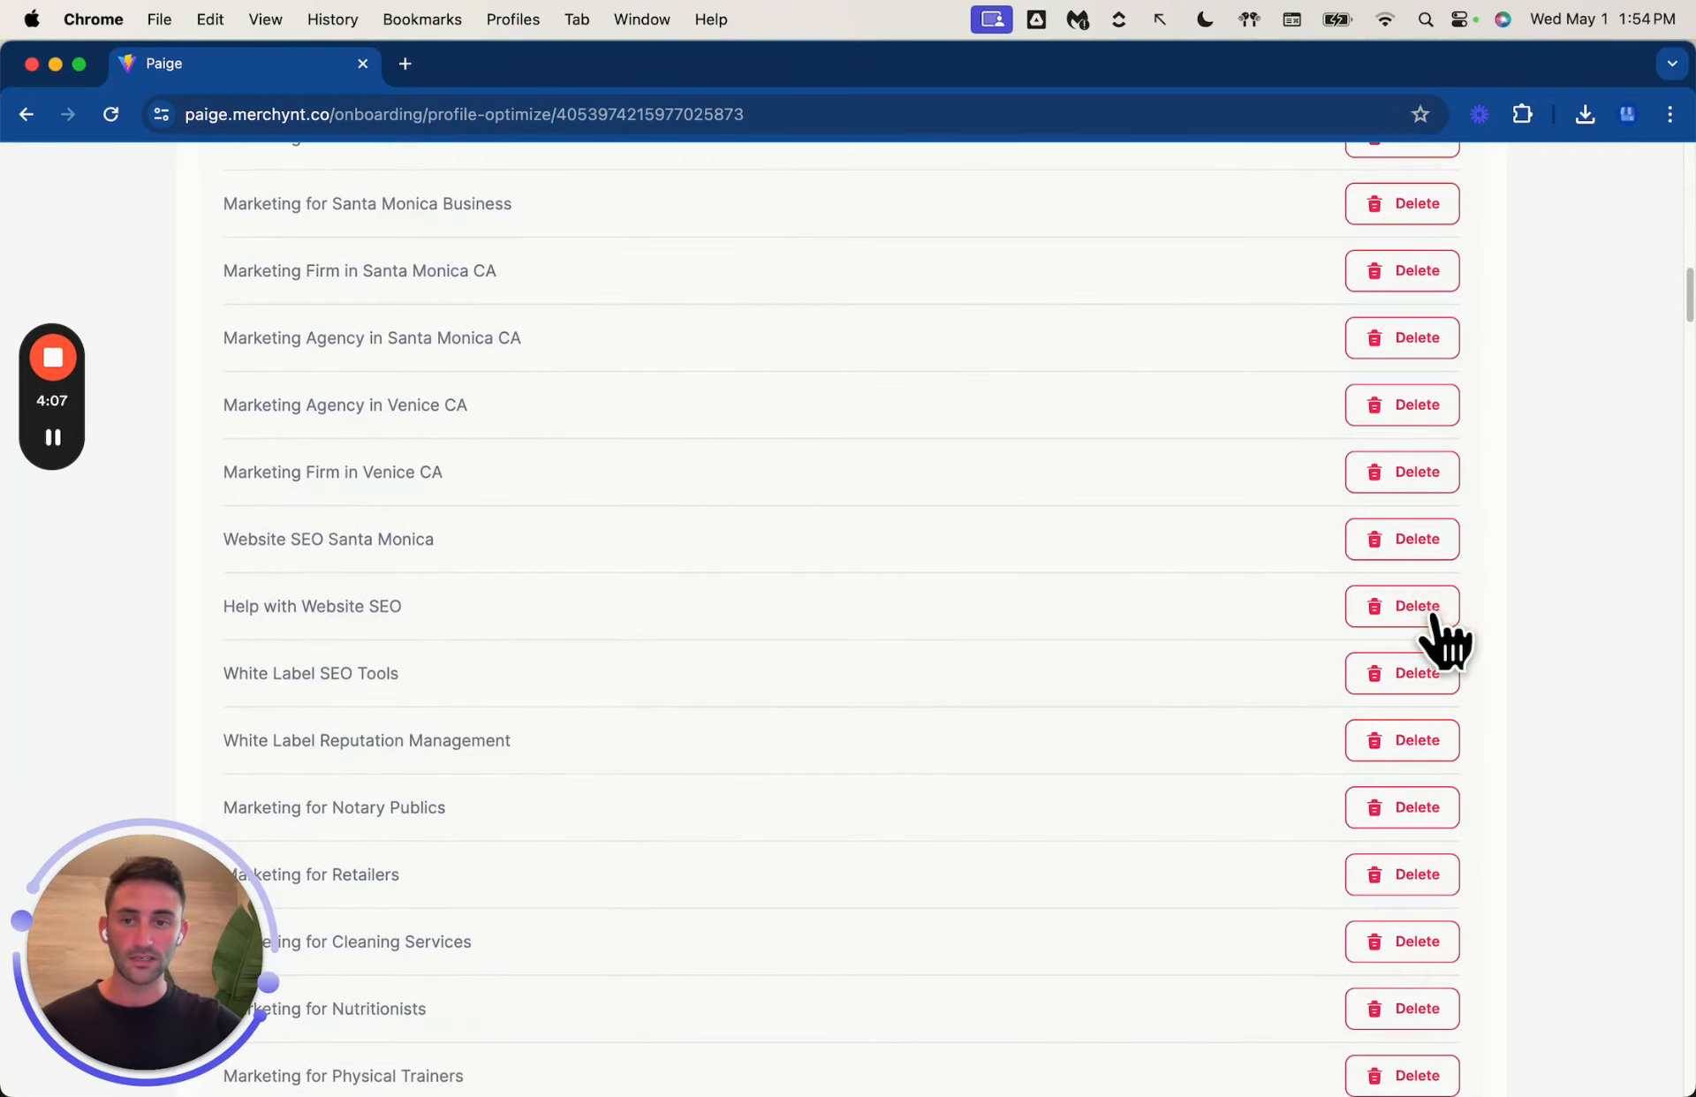
Step: Review the rest of the current services and Paige's recommended services to add
scroll(1400, 636, down, 13)
scroll(1399, 636, down, 12)
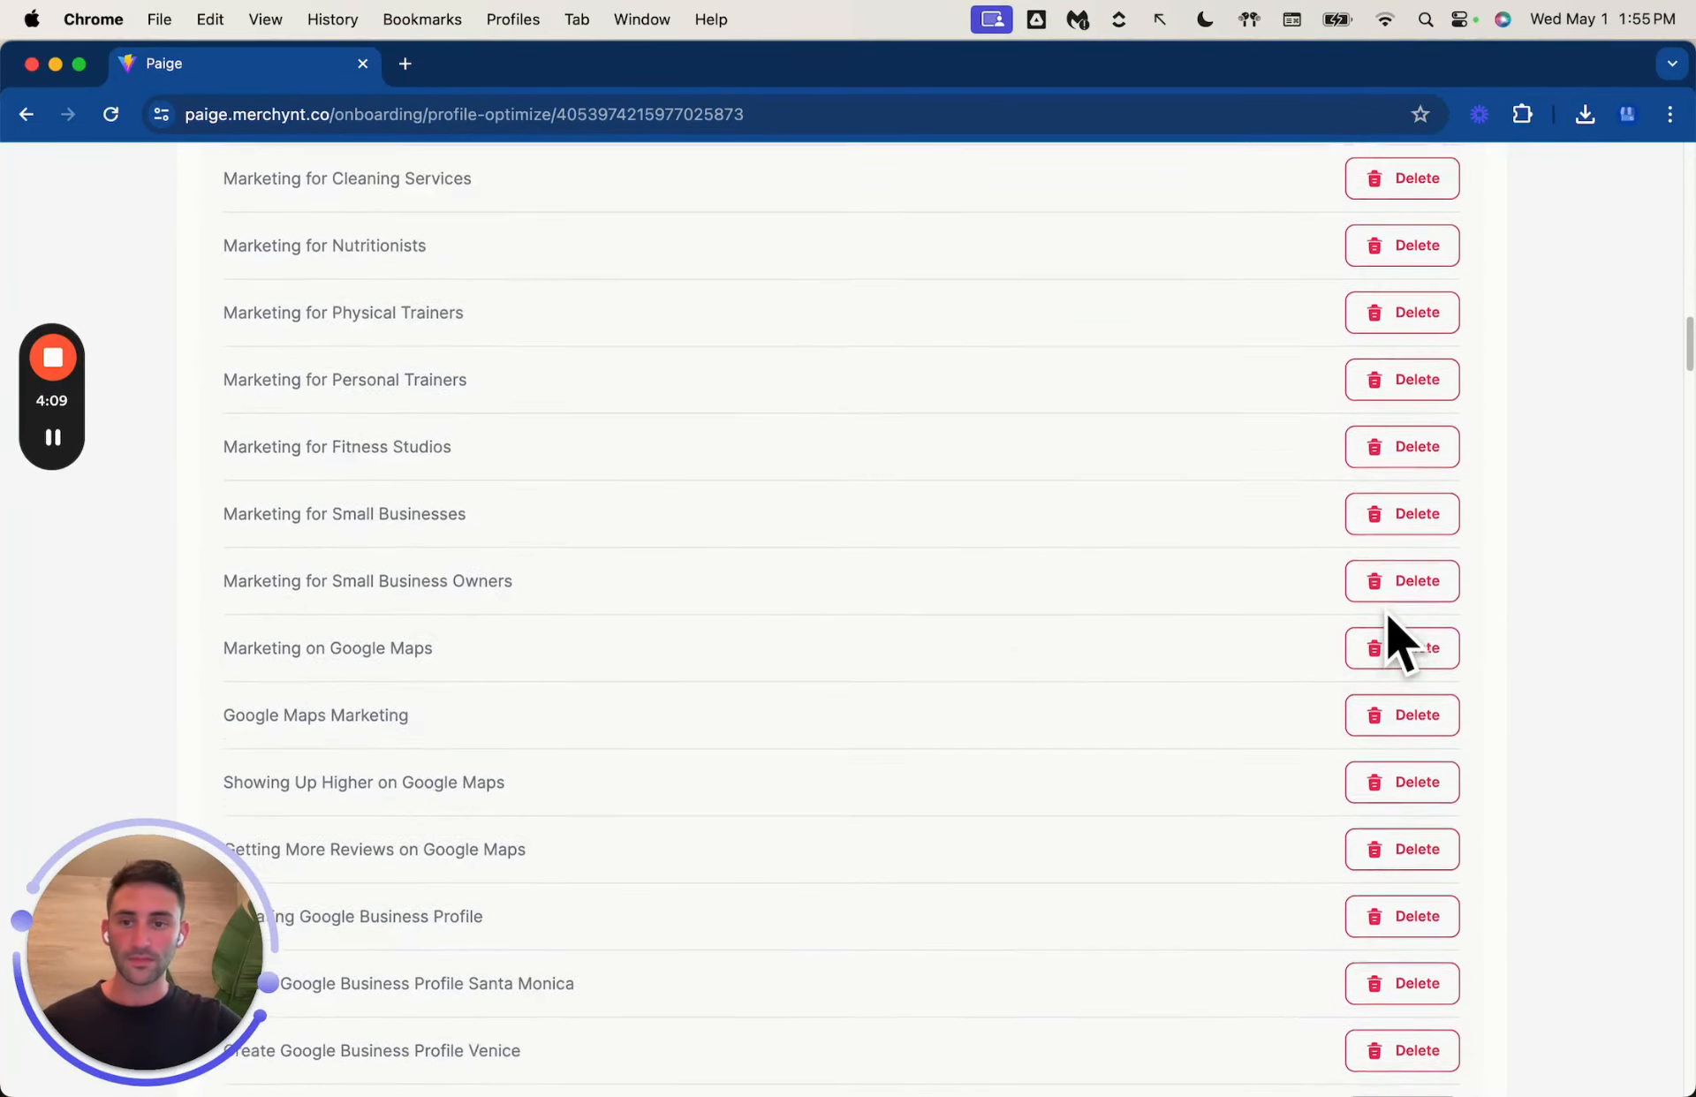
click(1386, 610)
scroll(1387, 609, down, 6)
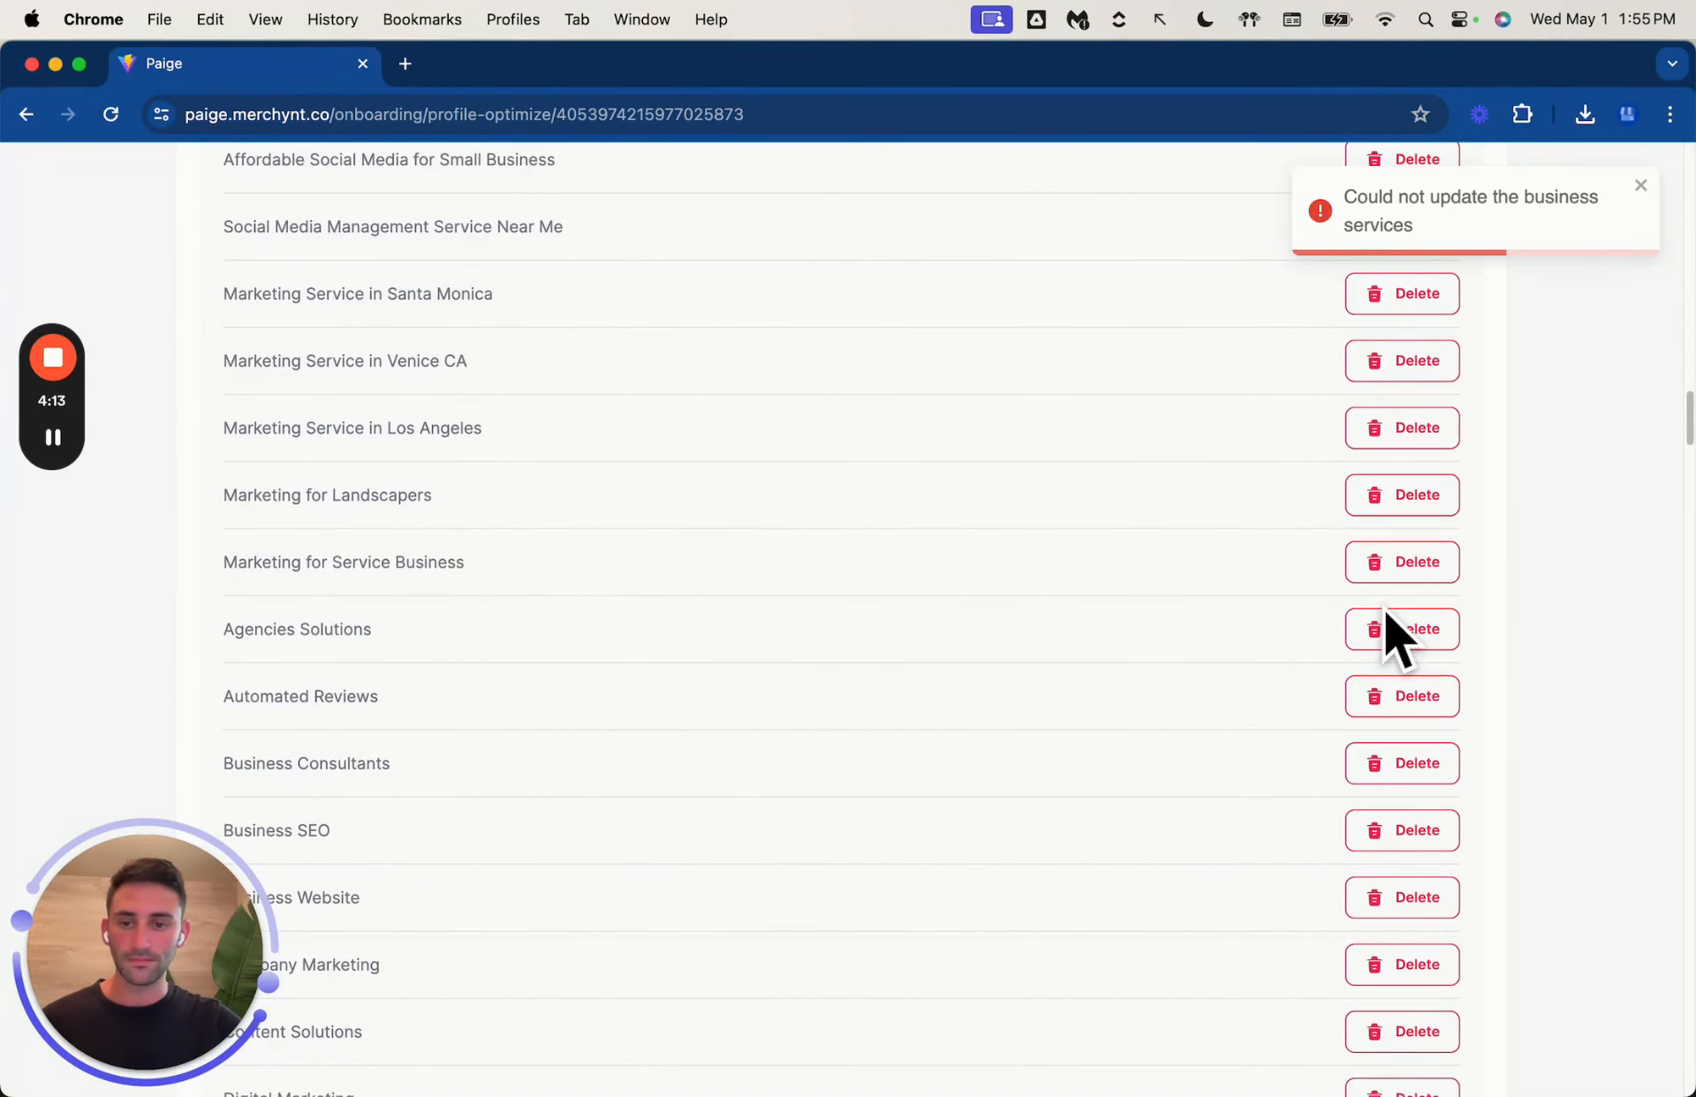
scroll(1395, 636, down, 20)
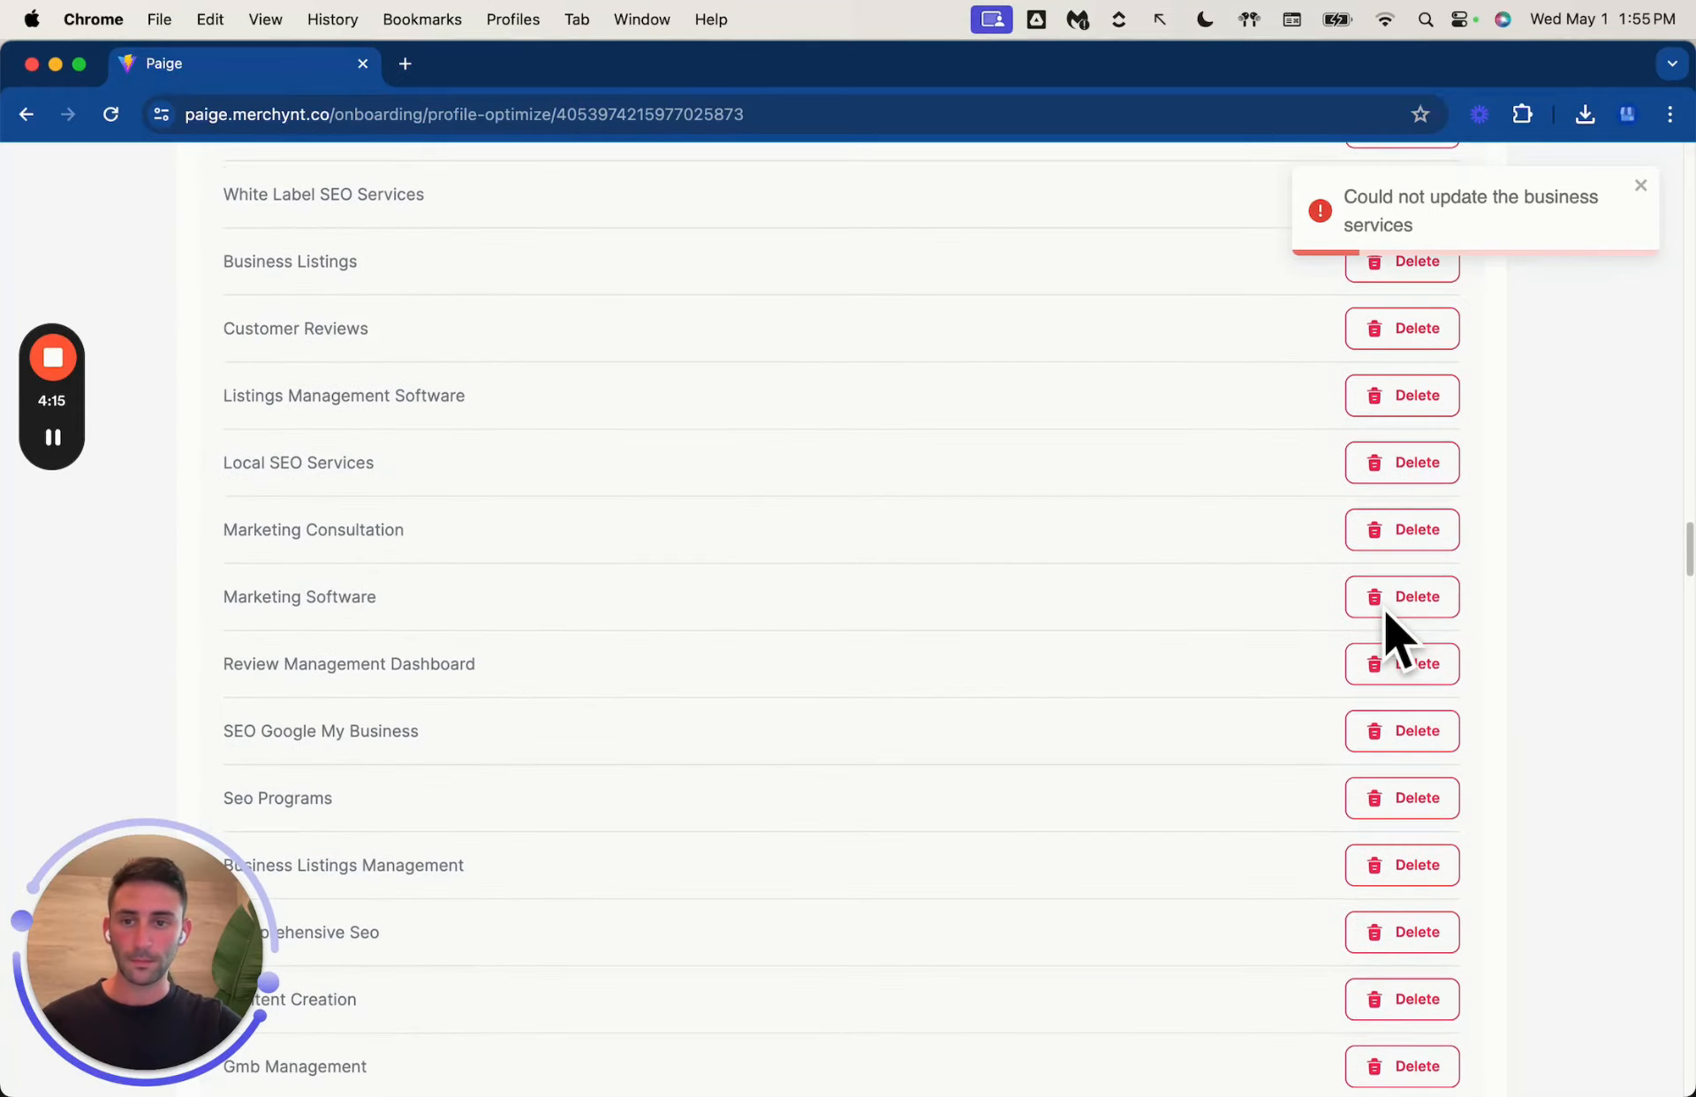
scroll(1385, 612, down, 5)
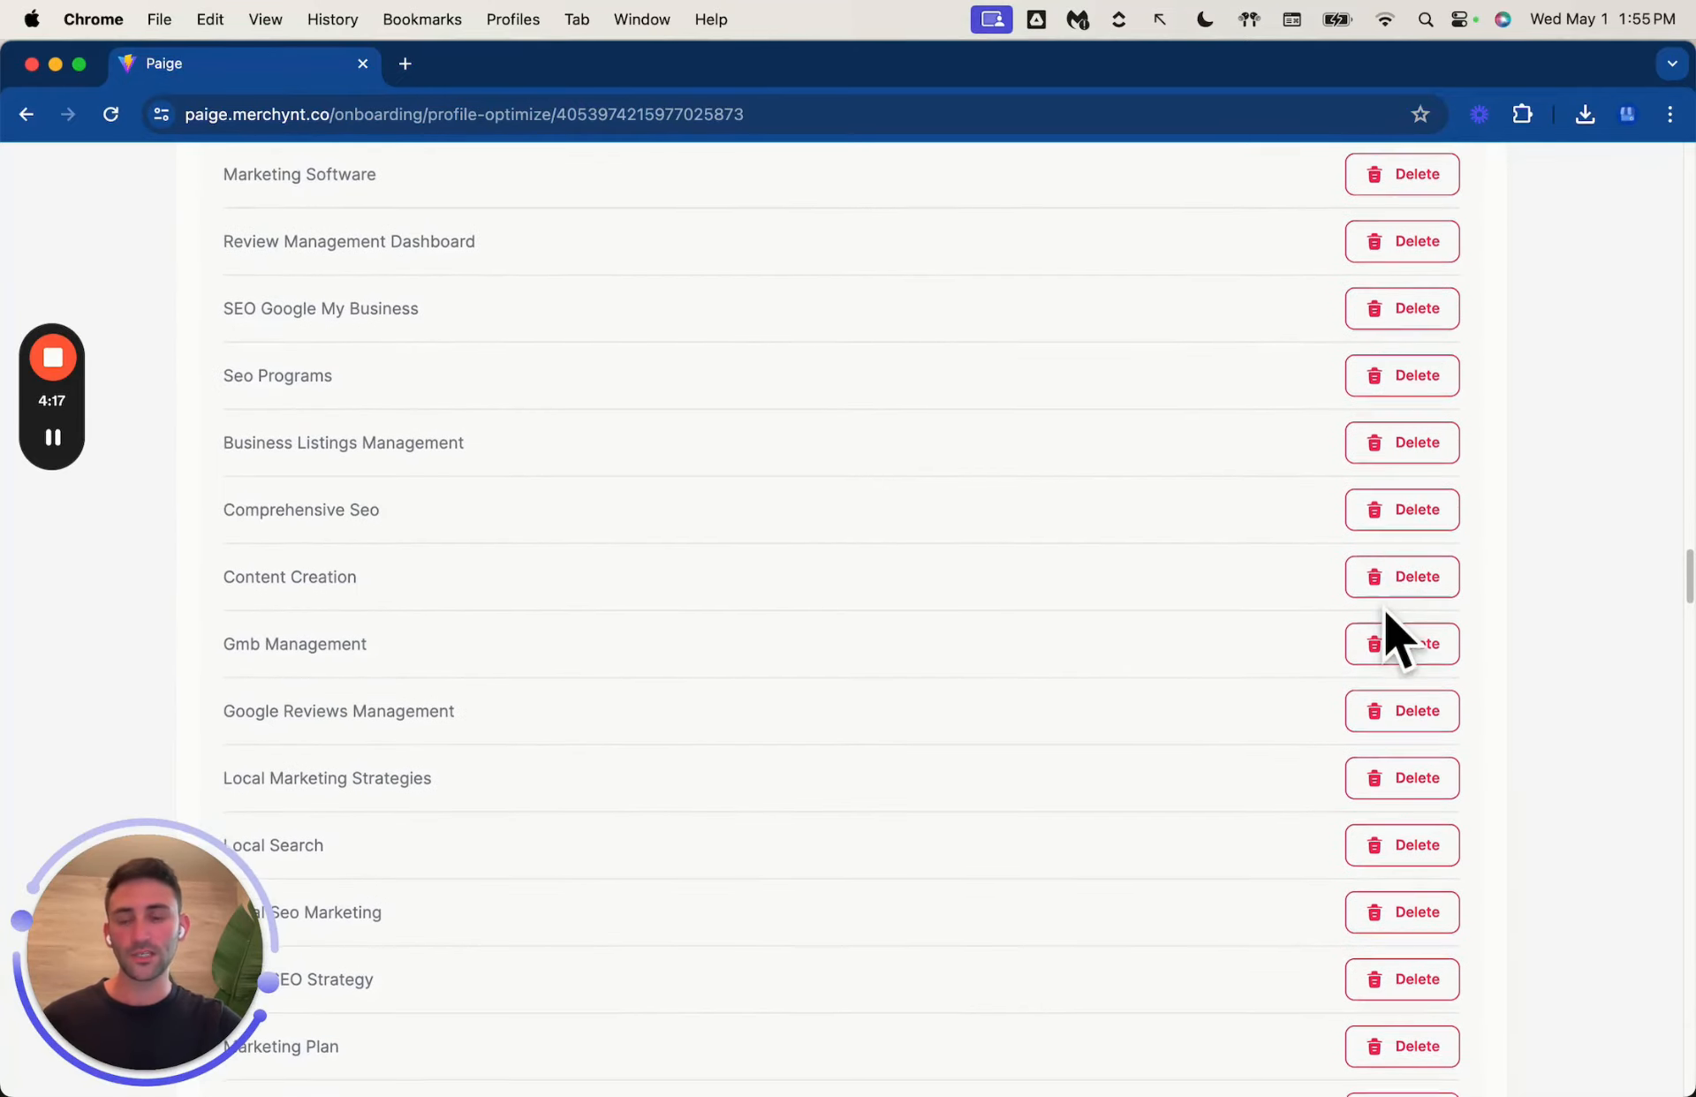
scroll(1384, 612, down, 10)
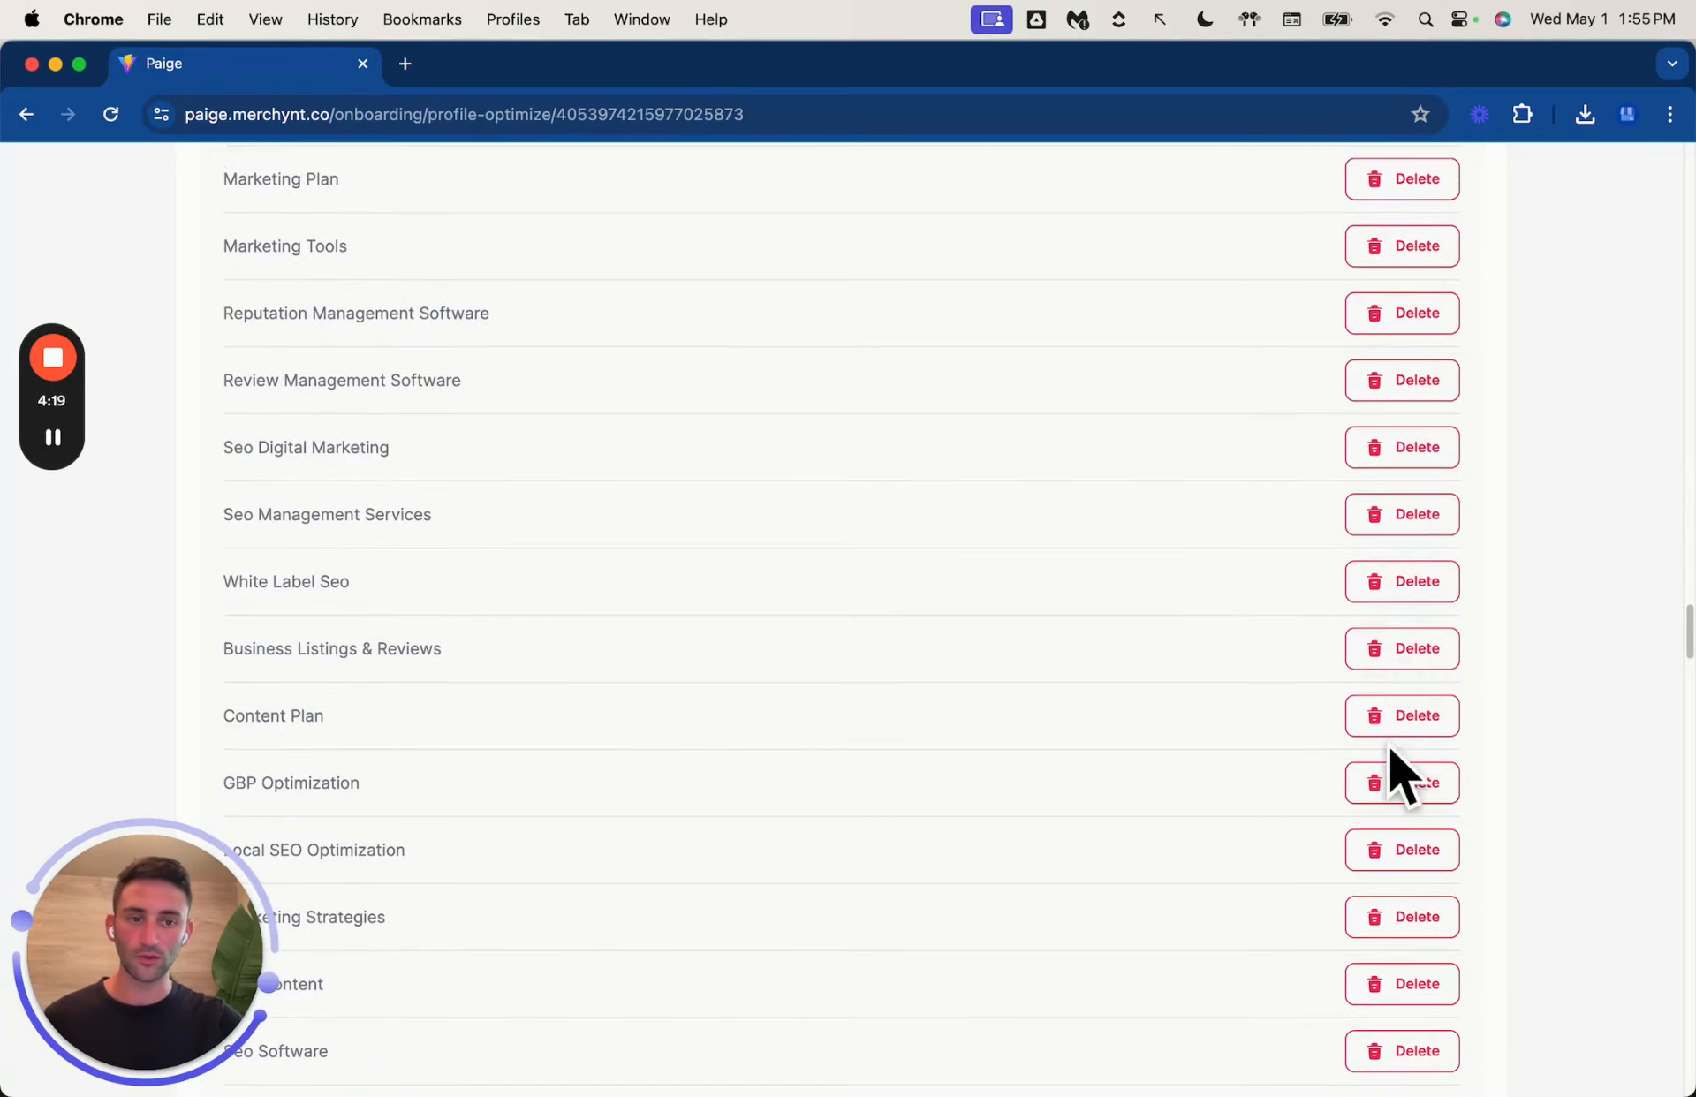
scroll(1389, 749, down, 15)
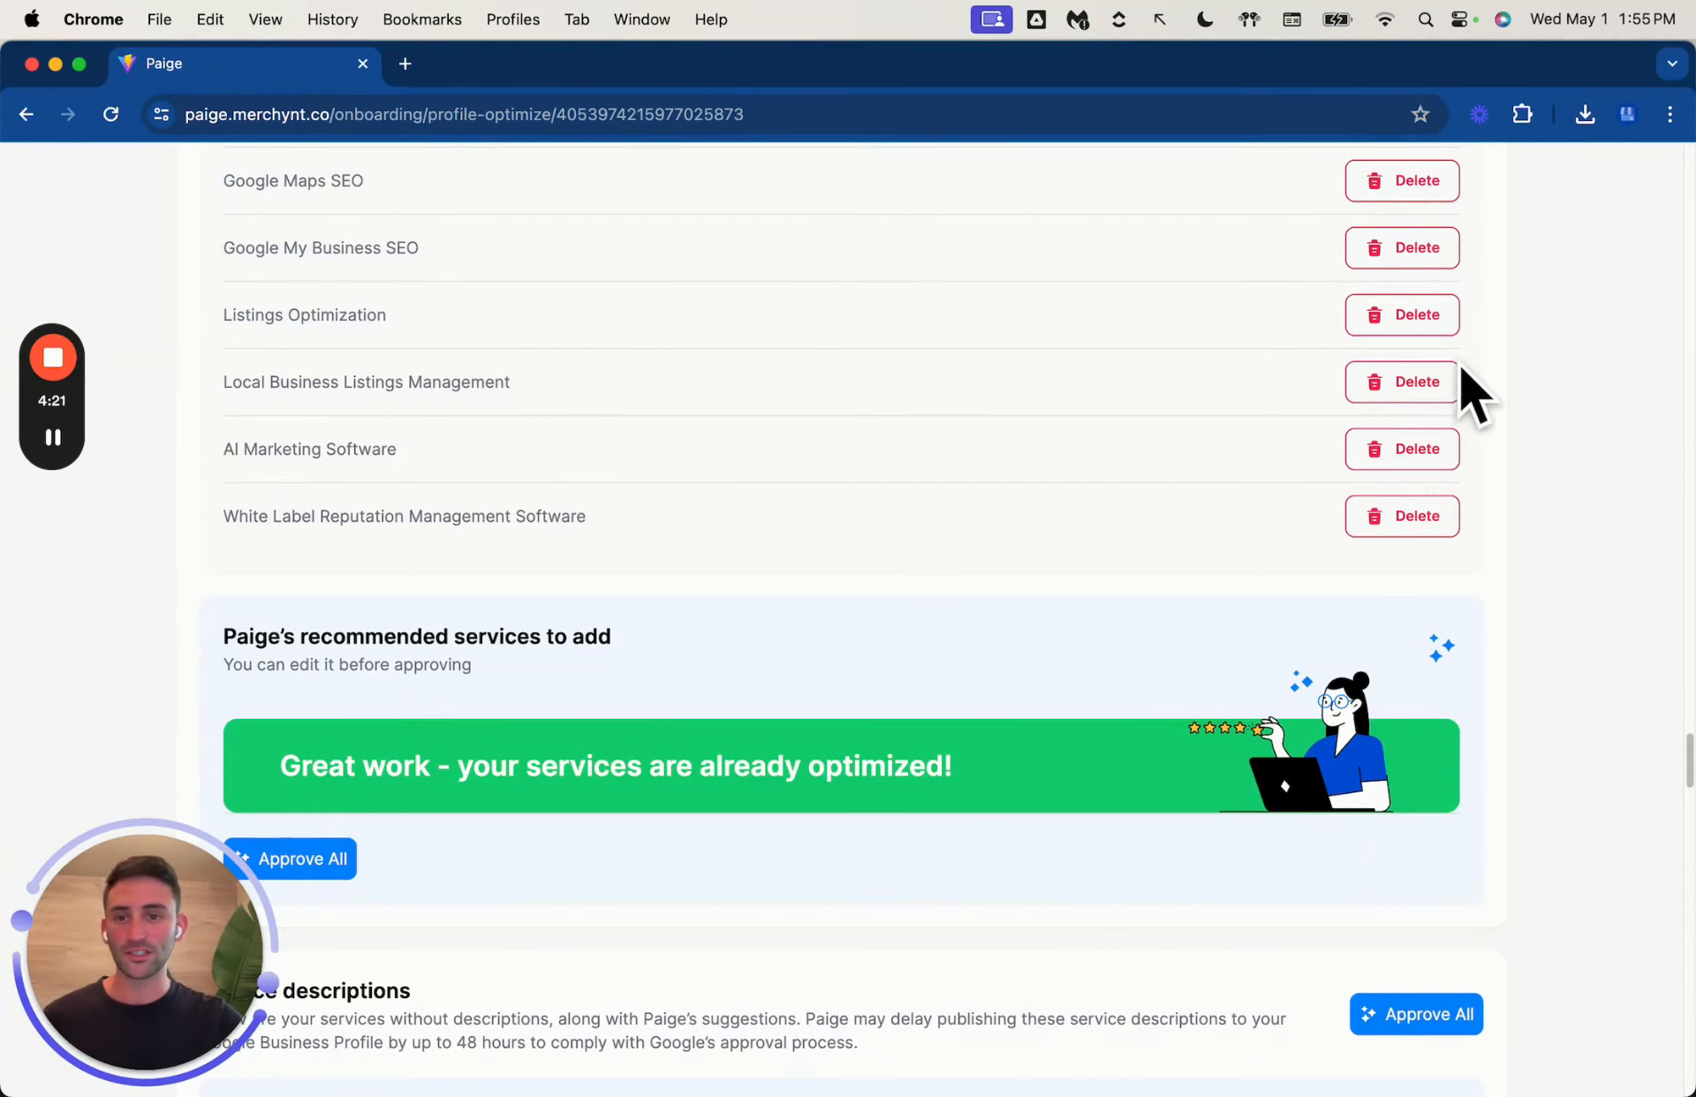
scroll(1458, 397, down, 3)
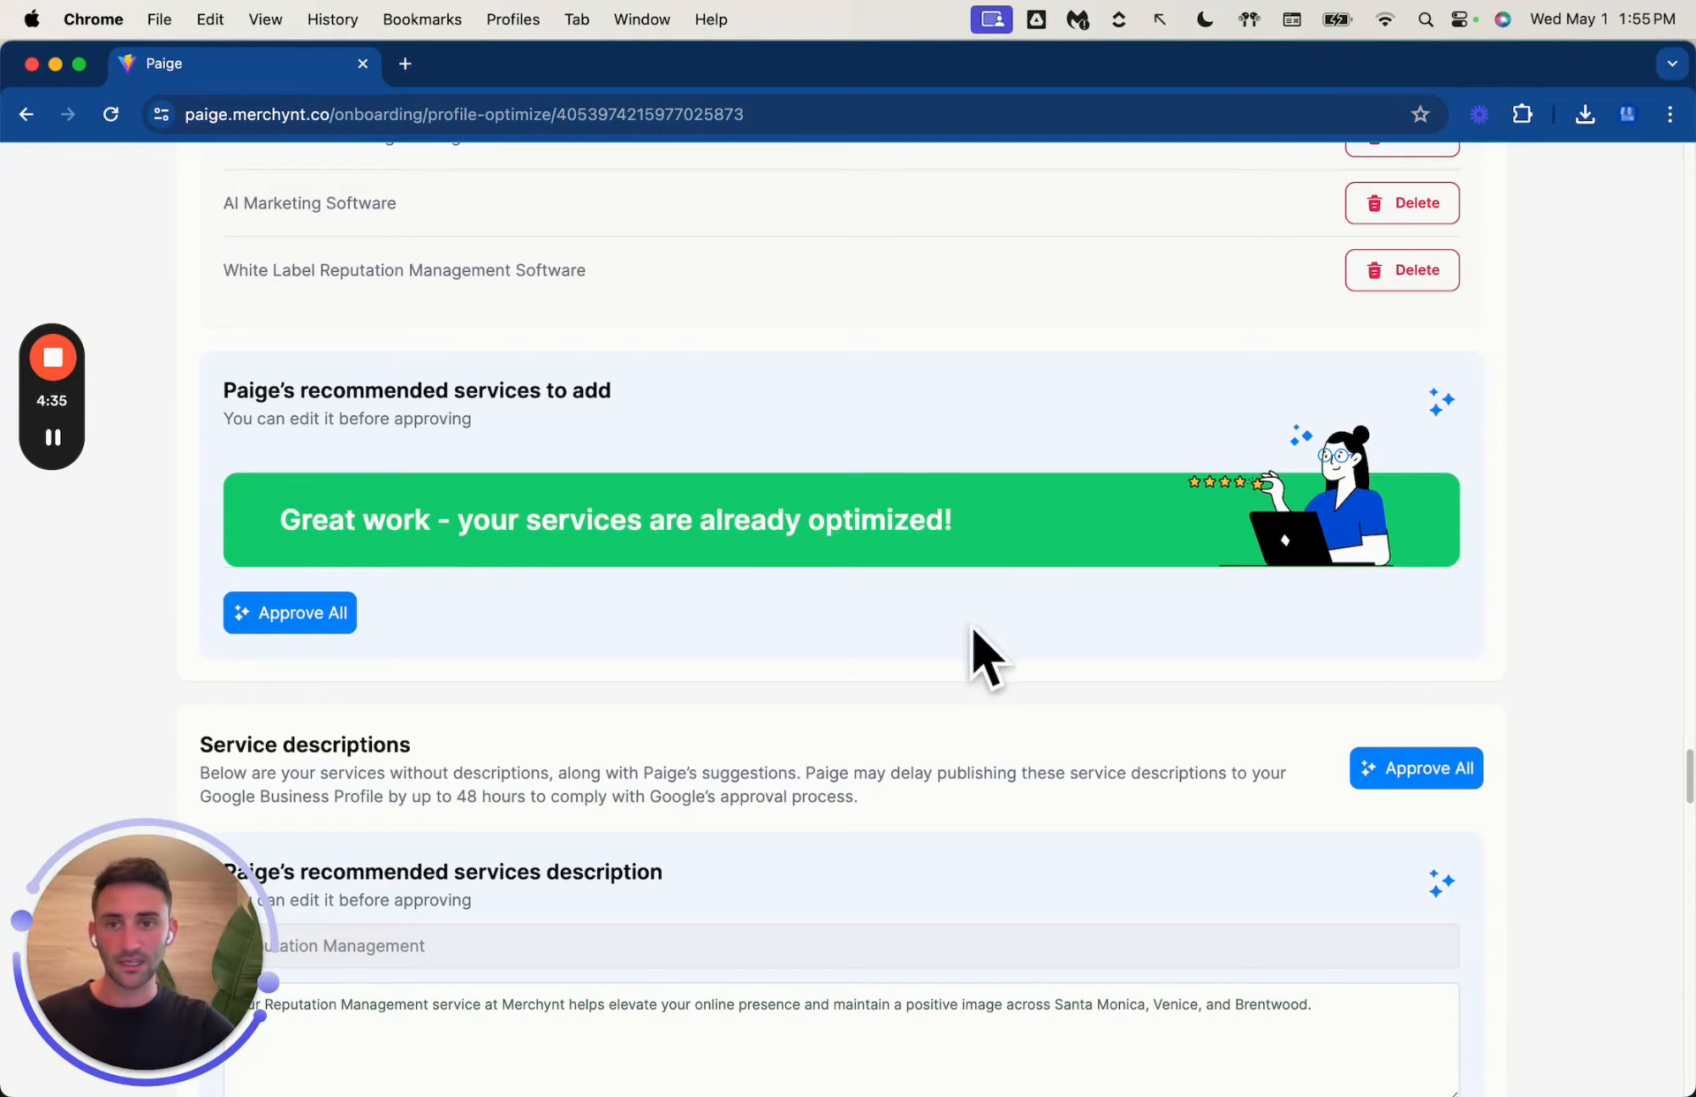
scroll(1016, 654, up, 2)
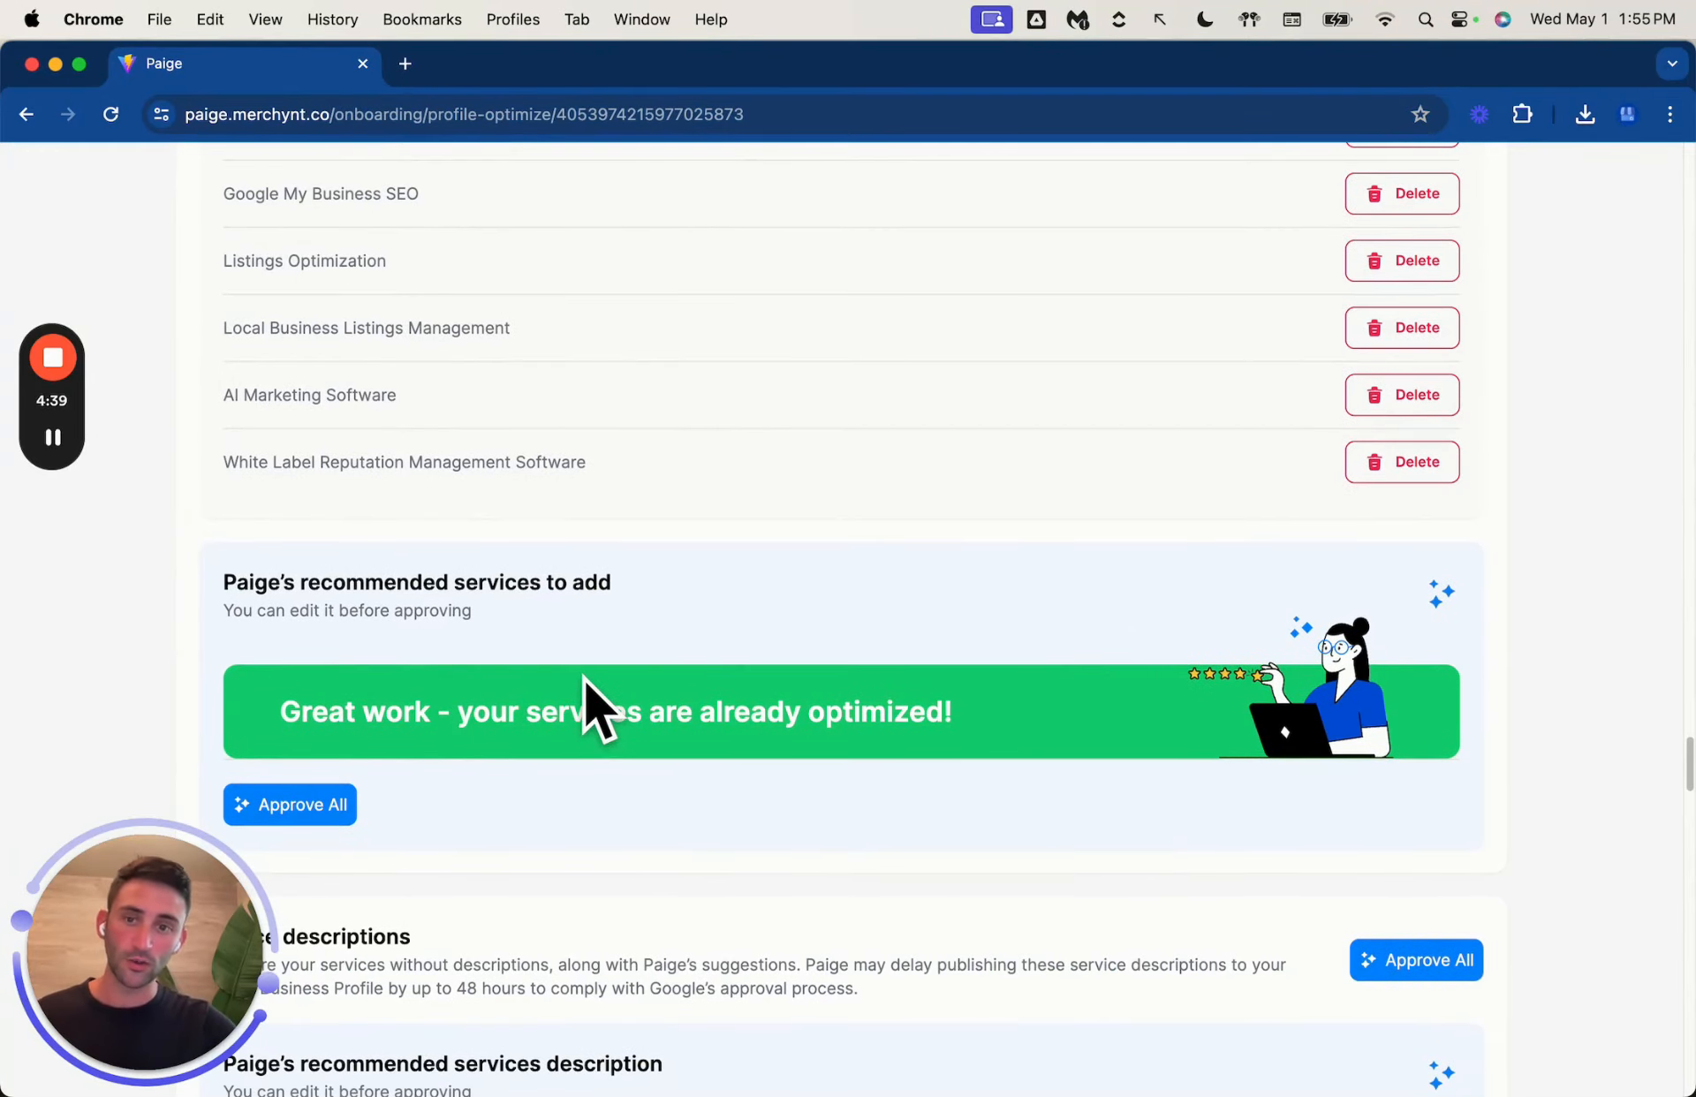
Step: Edit the recommended Reputation Management service description so that its sentence ends with an exclamation mark
scroll(585, 680, down, 6)
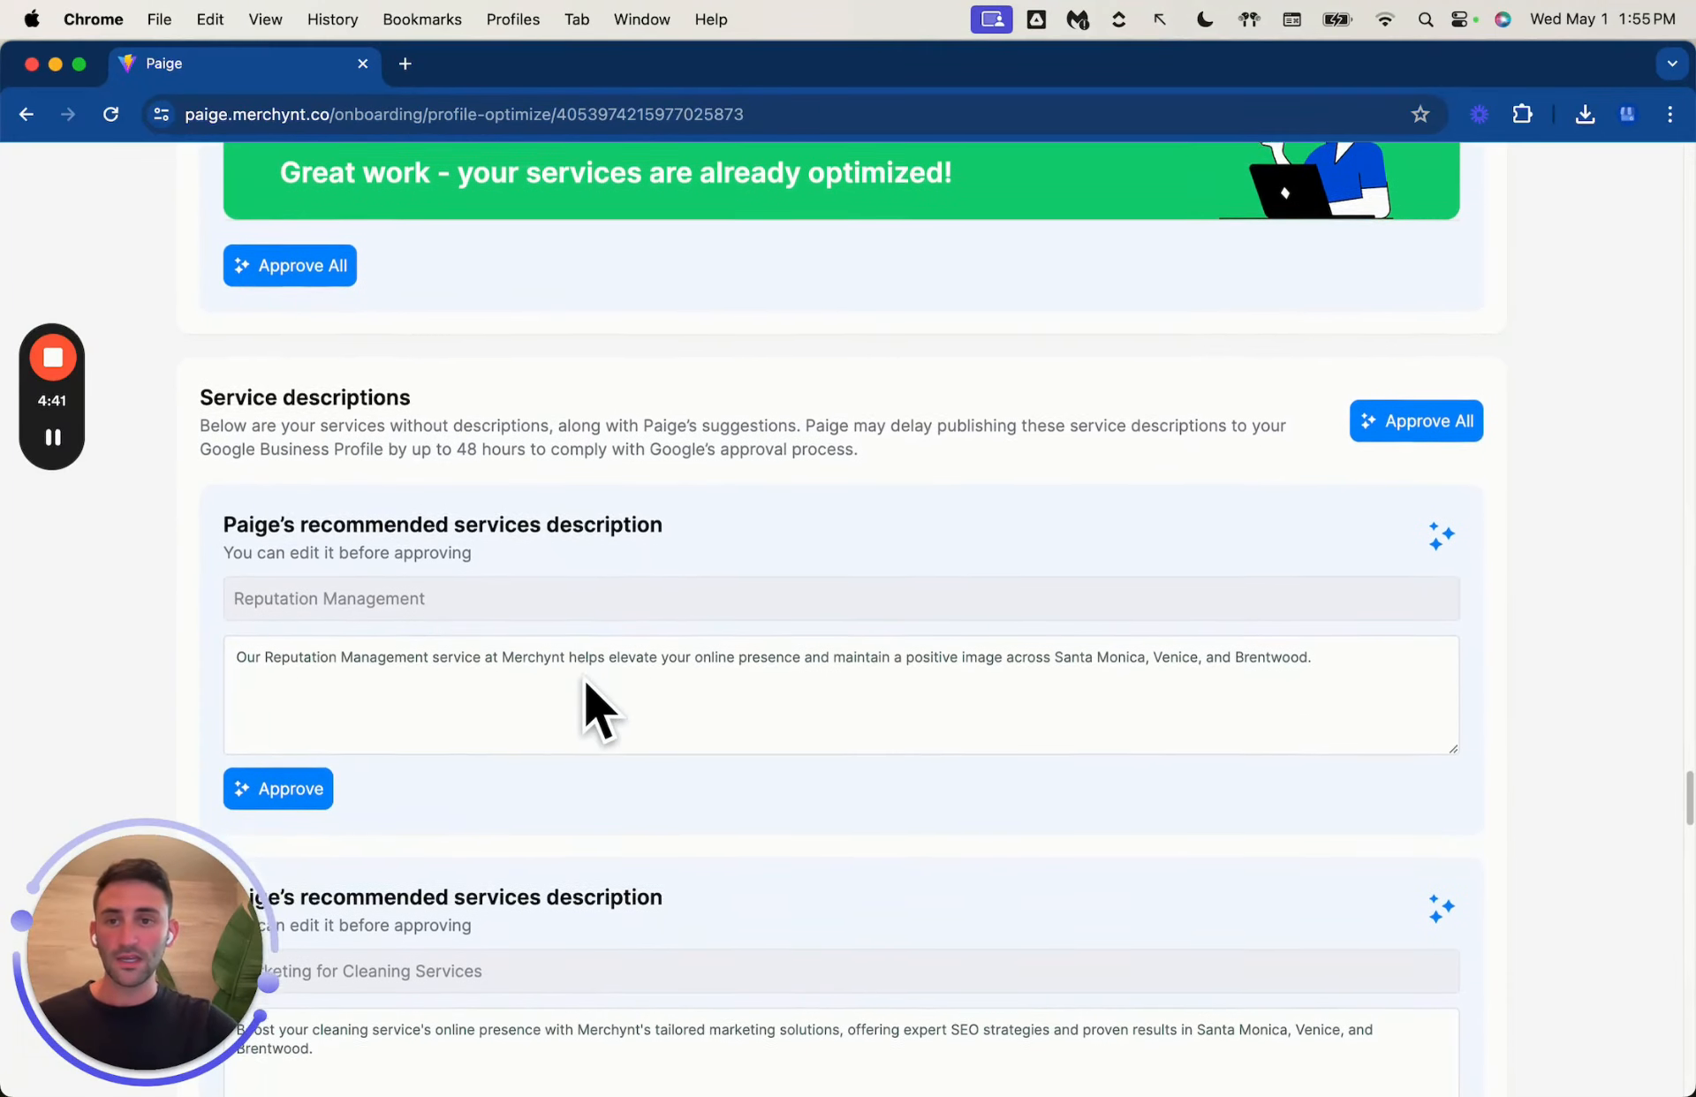
scroll(585, 680, down, 2)
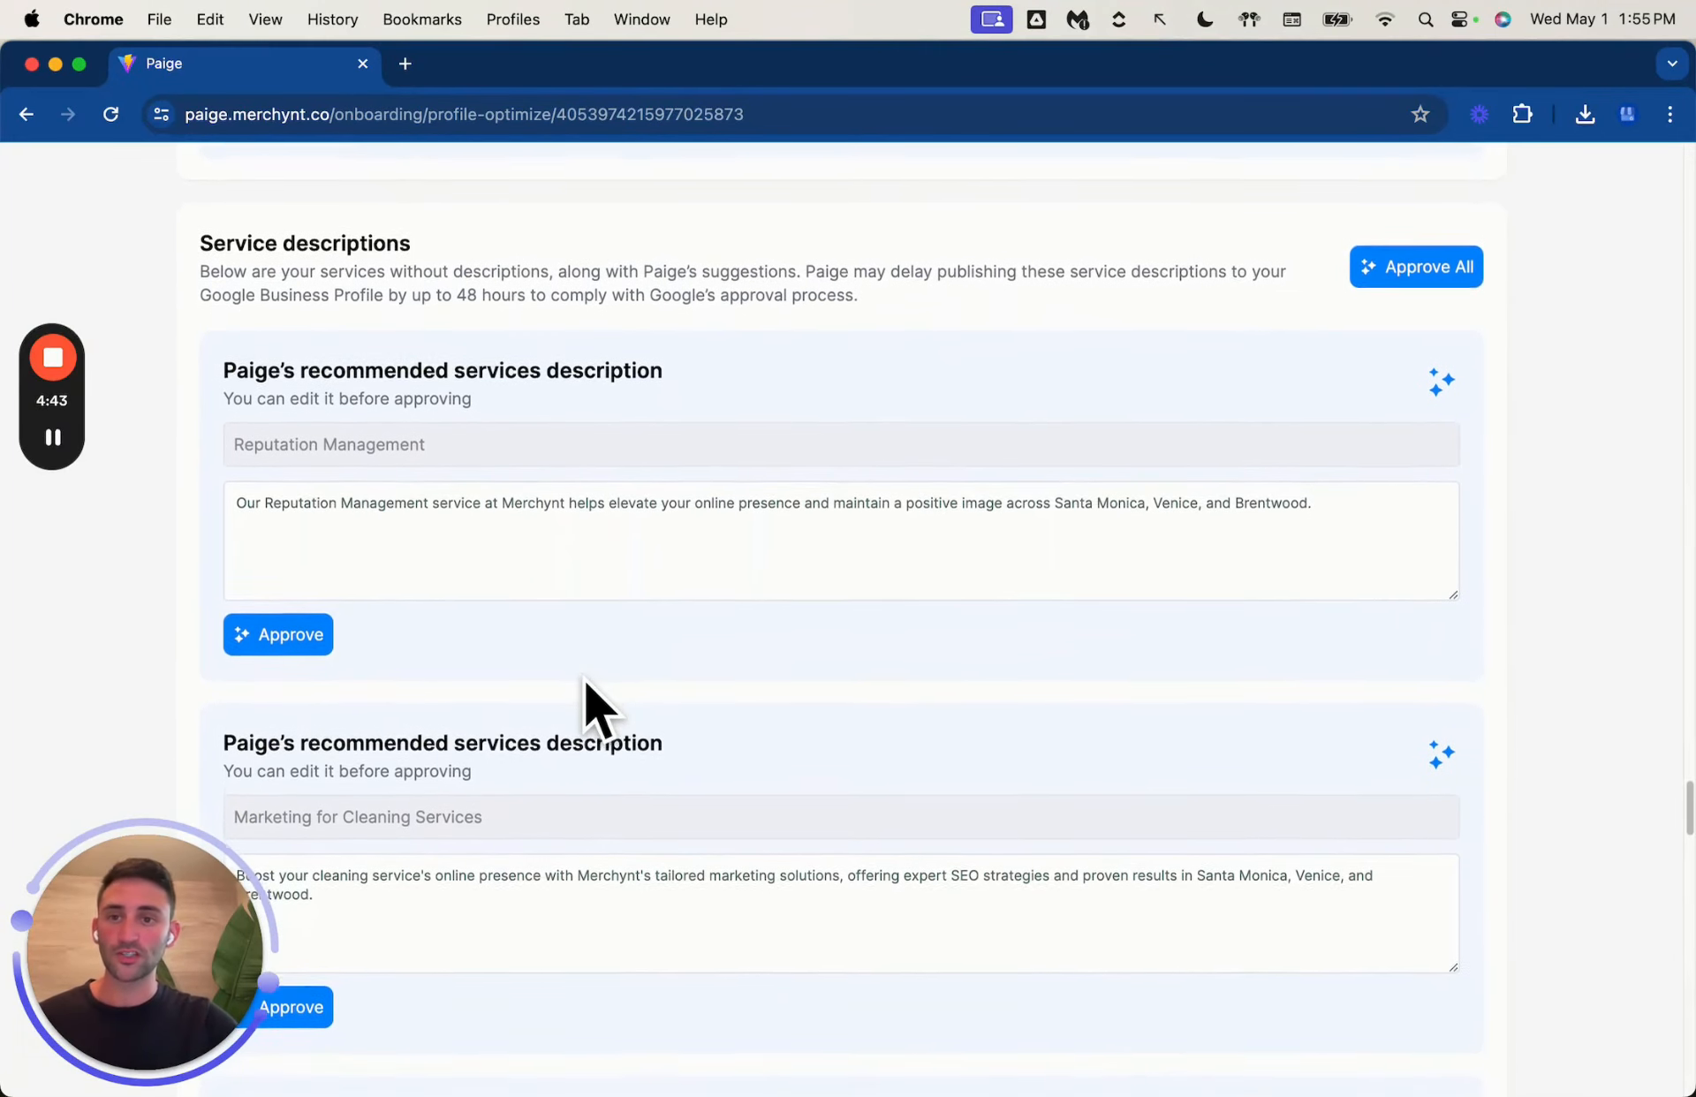
scroll(584, 680, down, 1)
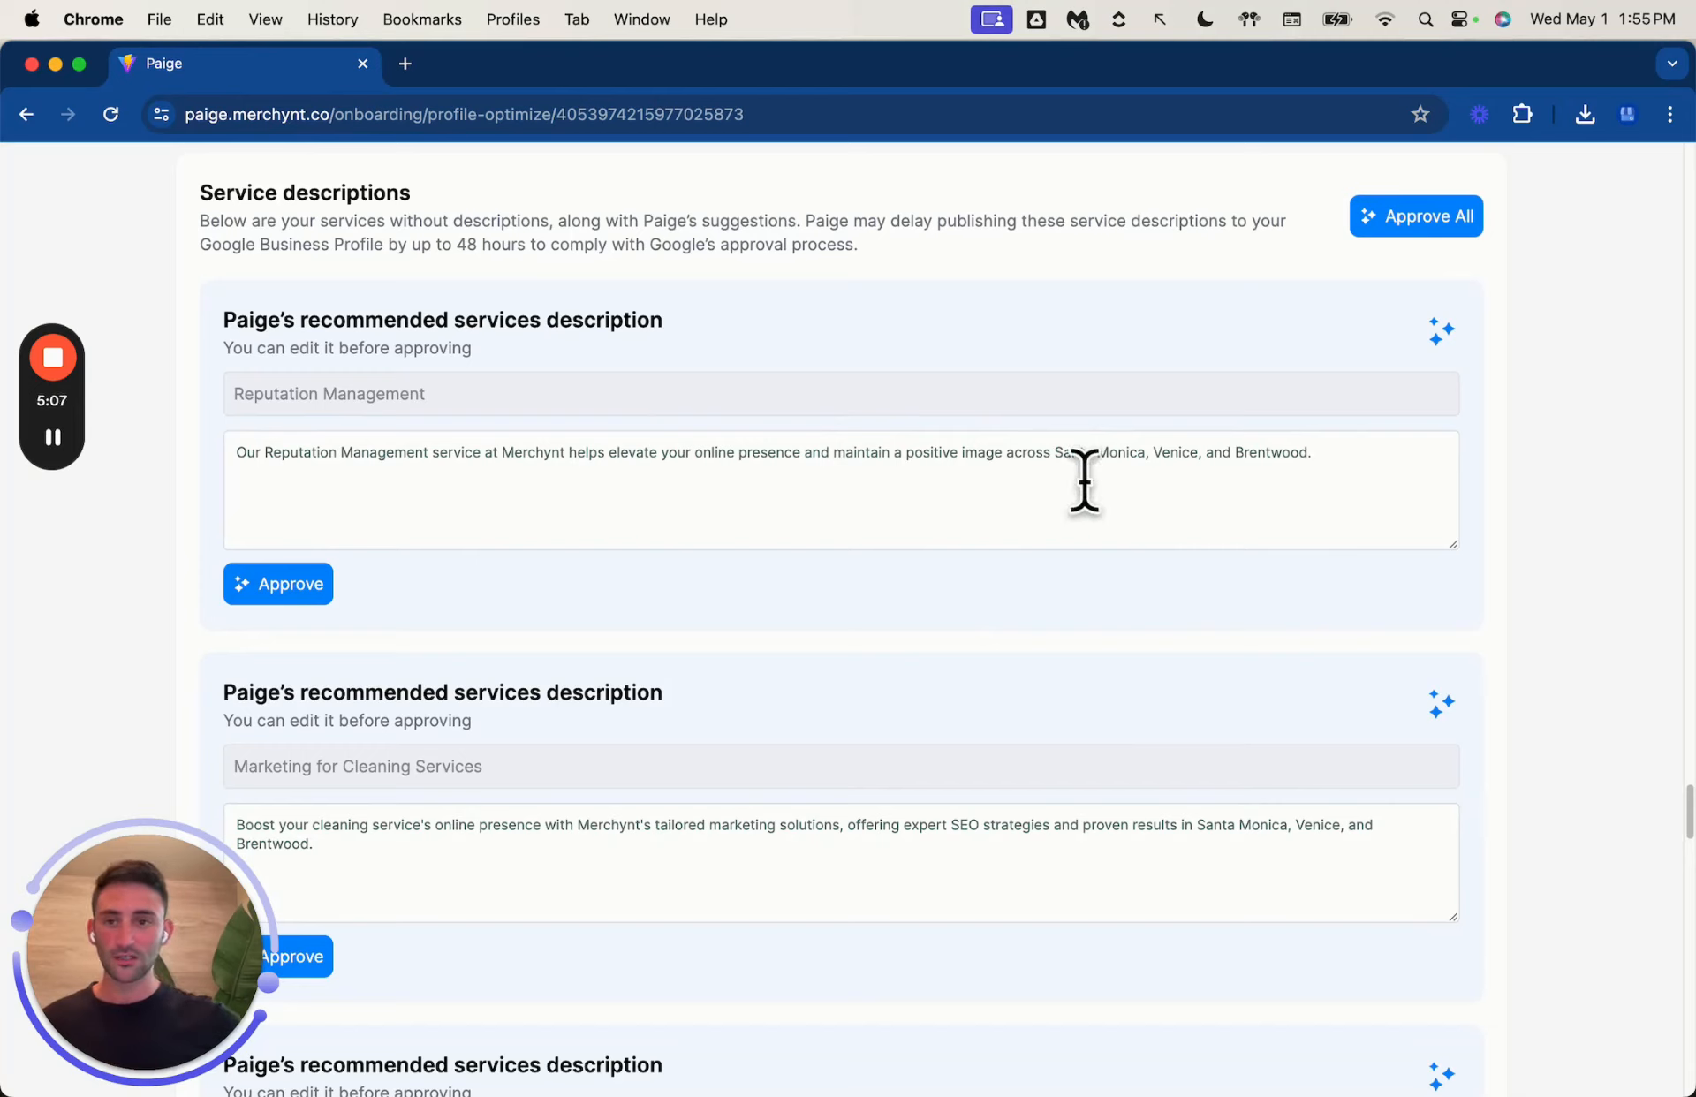
click(1400, 468)
key(BackSpace)
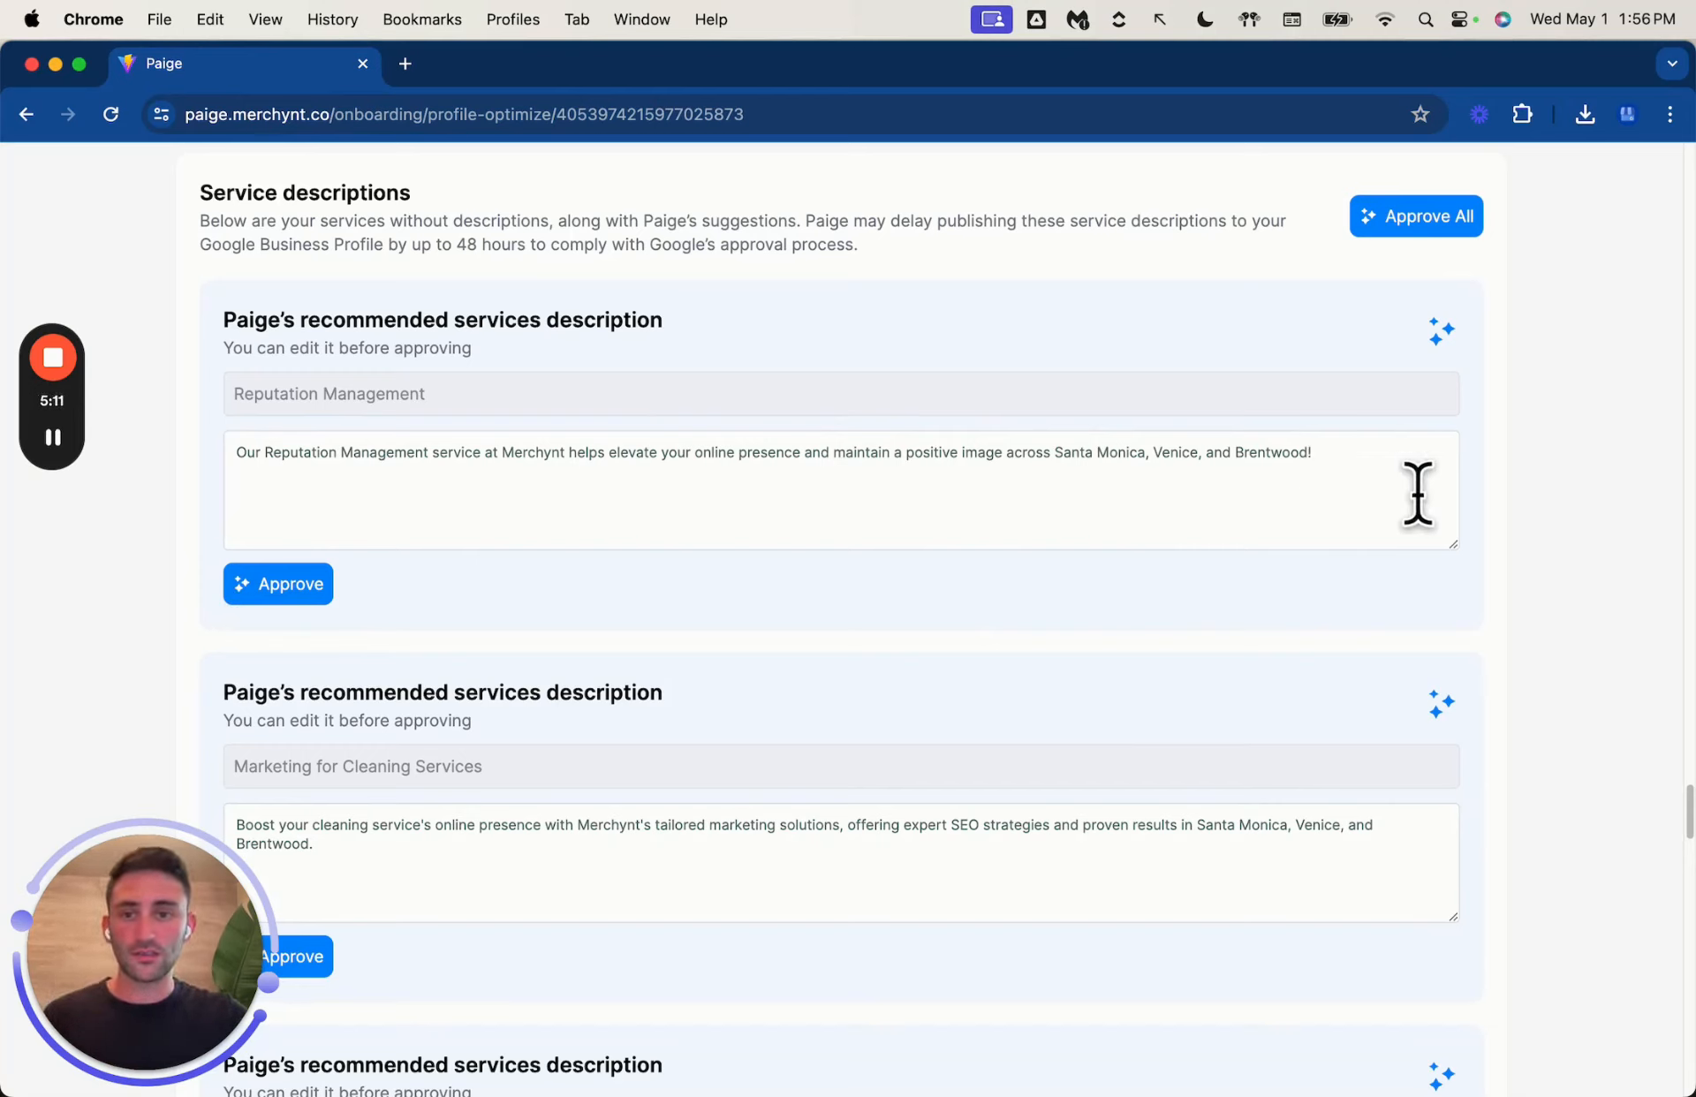
Step: Approve Paige's recommended reply to the five-star review calling Merchynt the A+, #1 solution
scroll(1092, 479, down, 1)
scroll(1092, 479, down, 13)
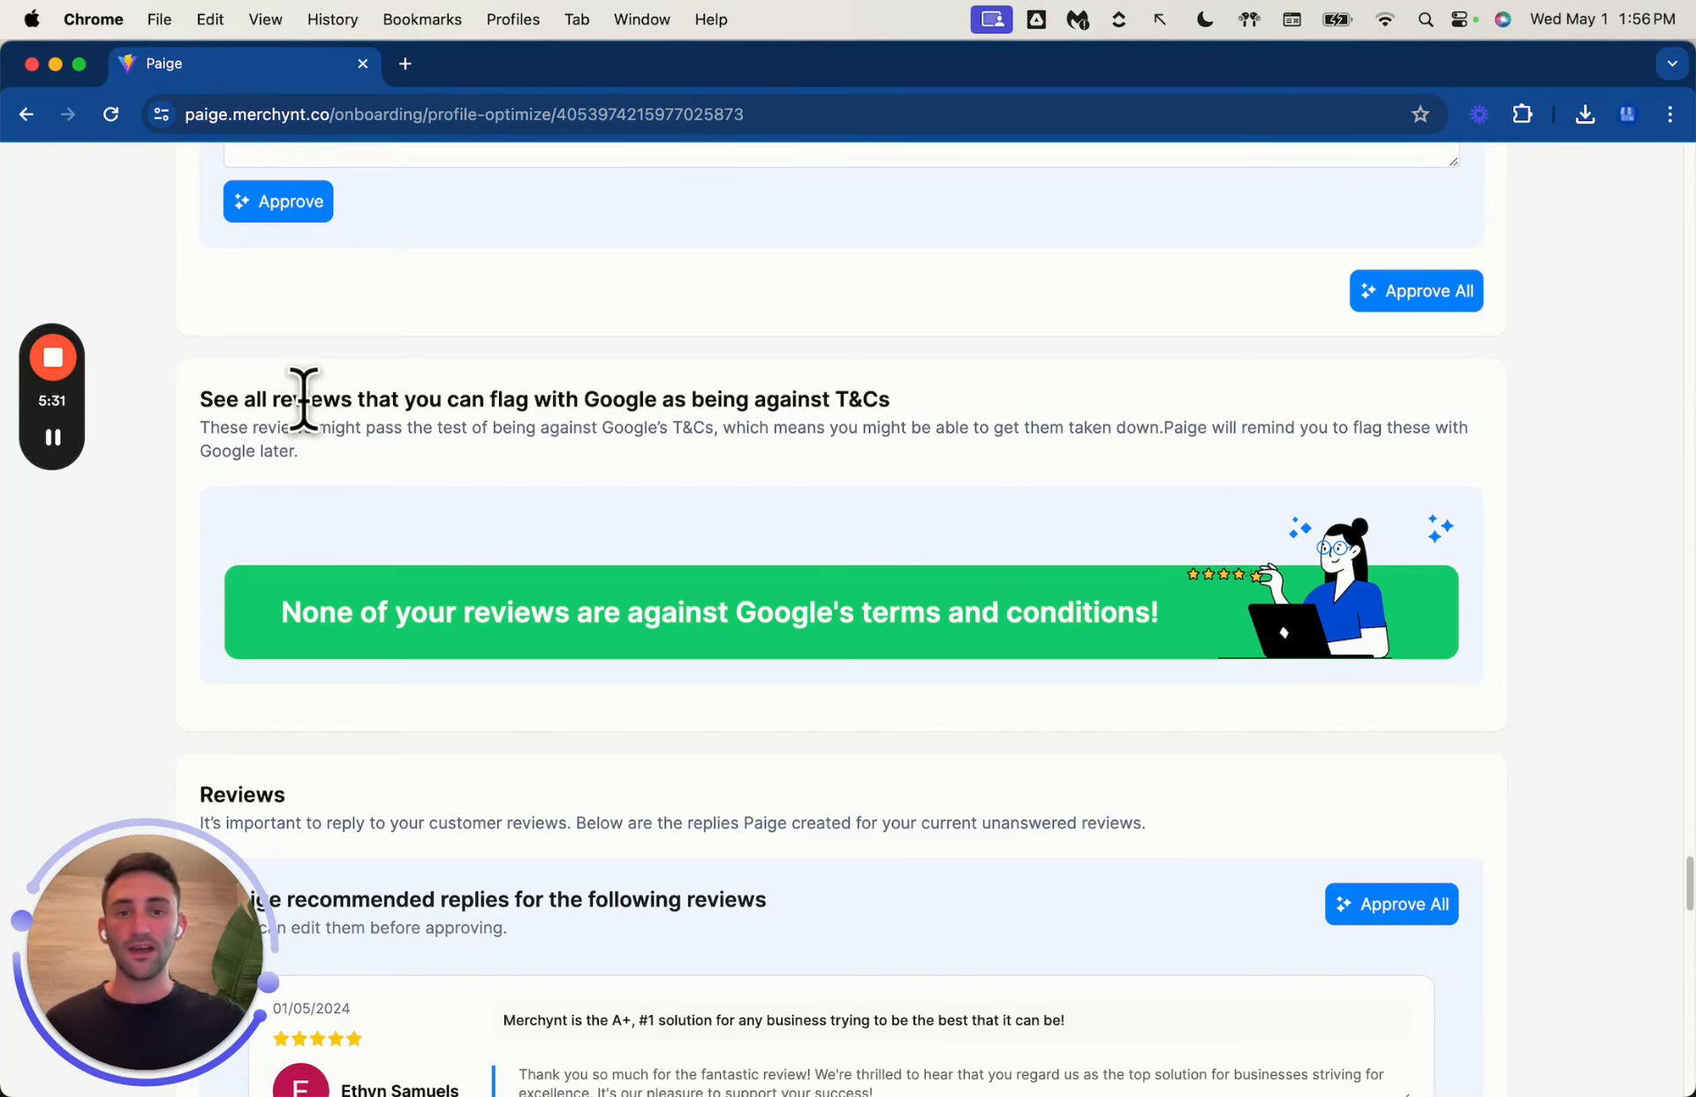
scroll(498, 530, down, 3)
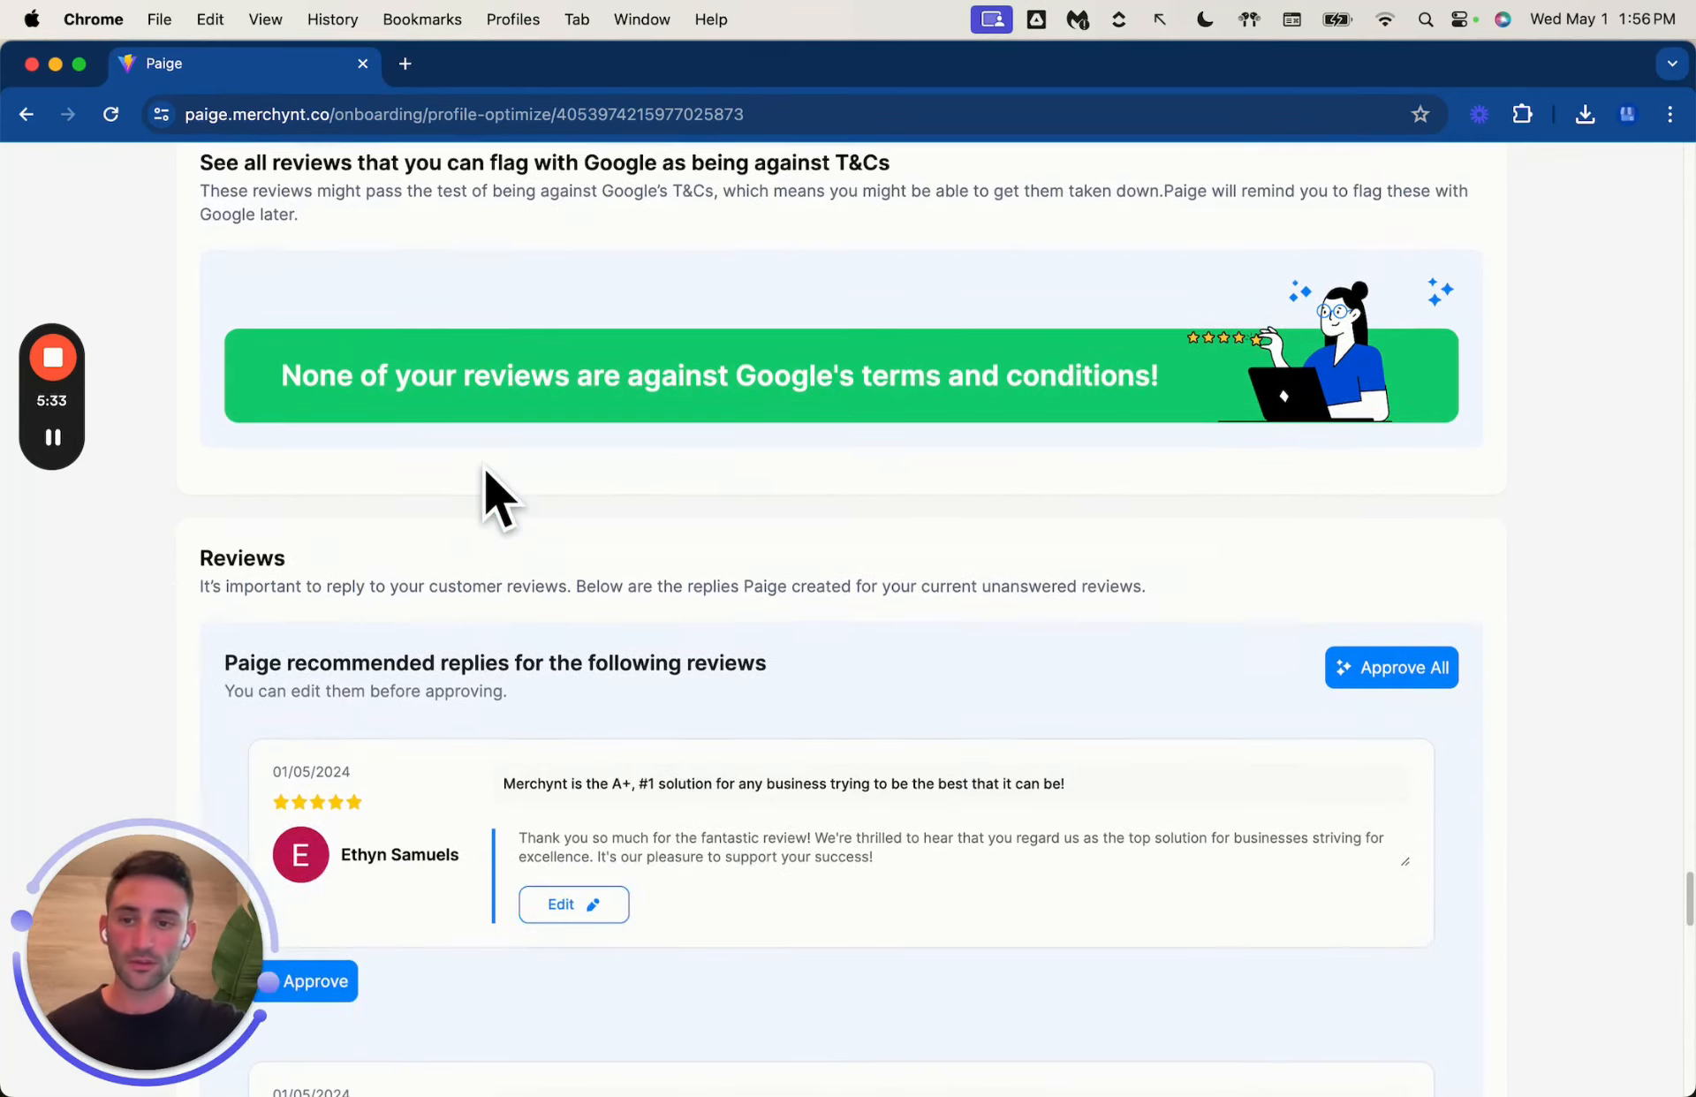
scroll(507, 498, down, 3)
scroll(497, 469, down, 2)
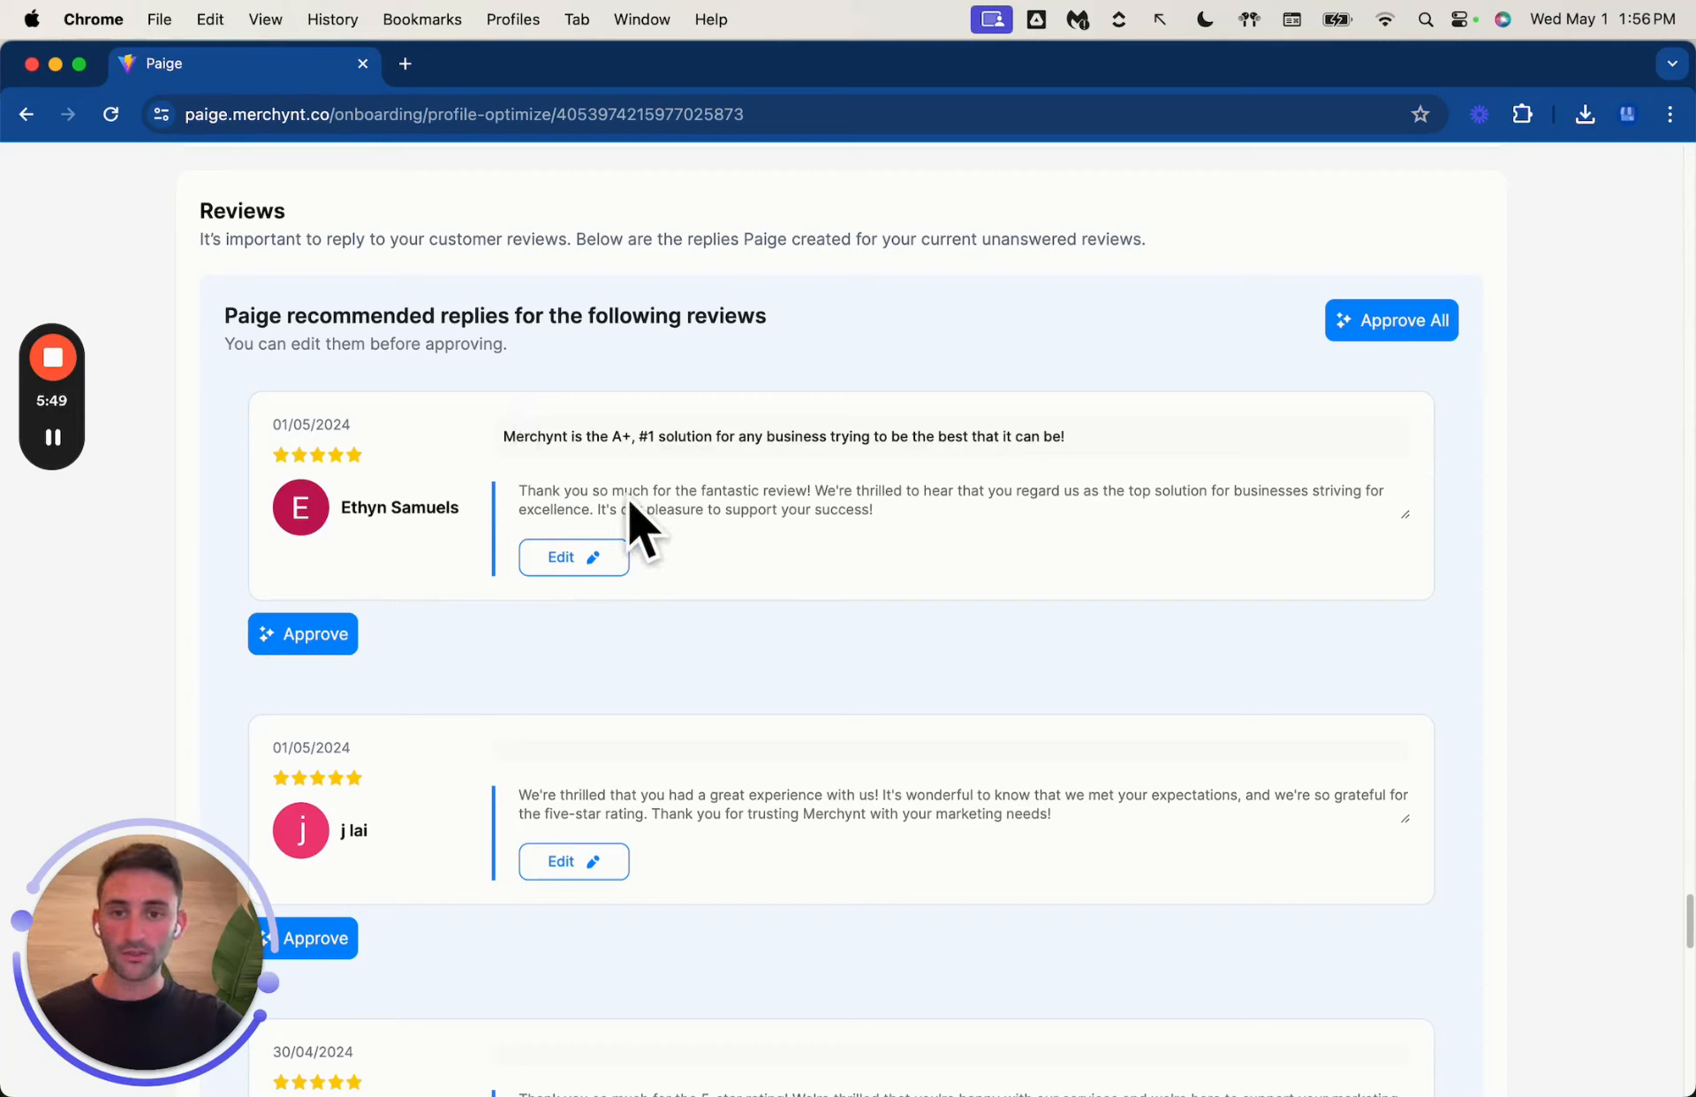
click(304, 639)
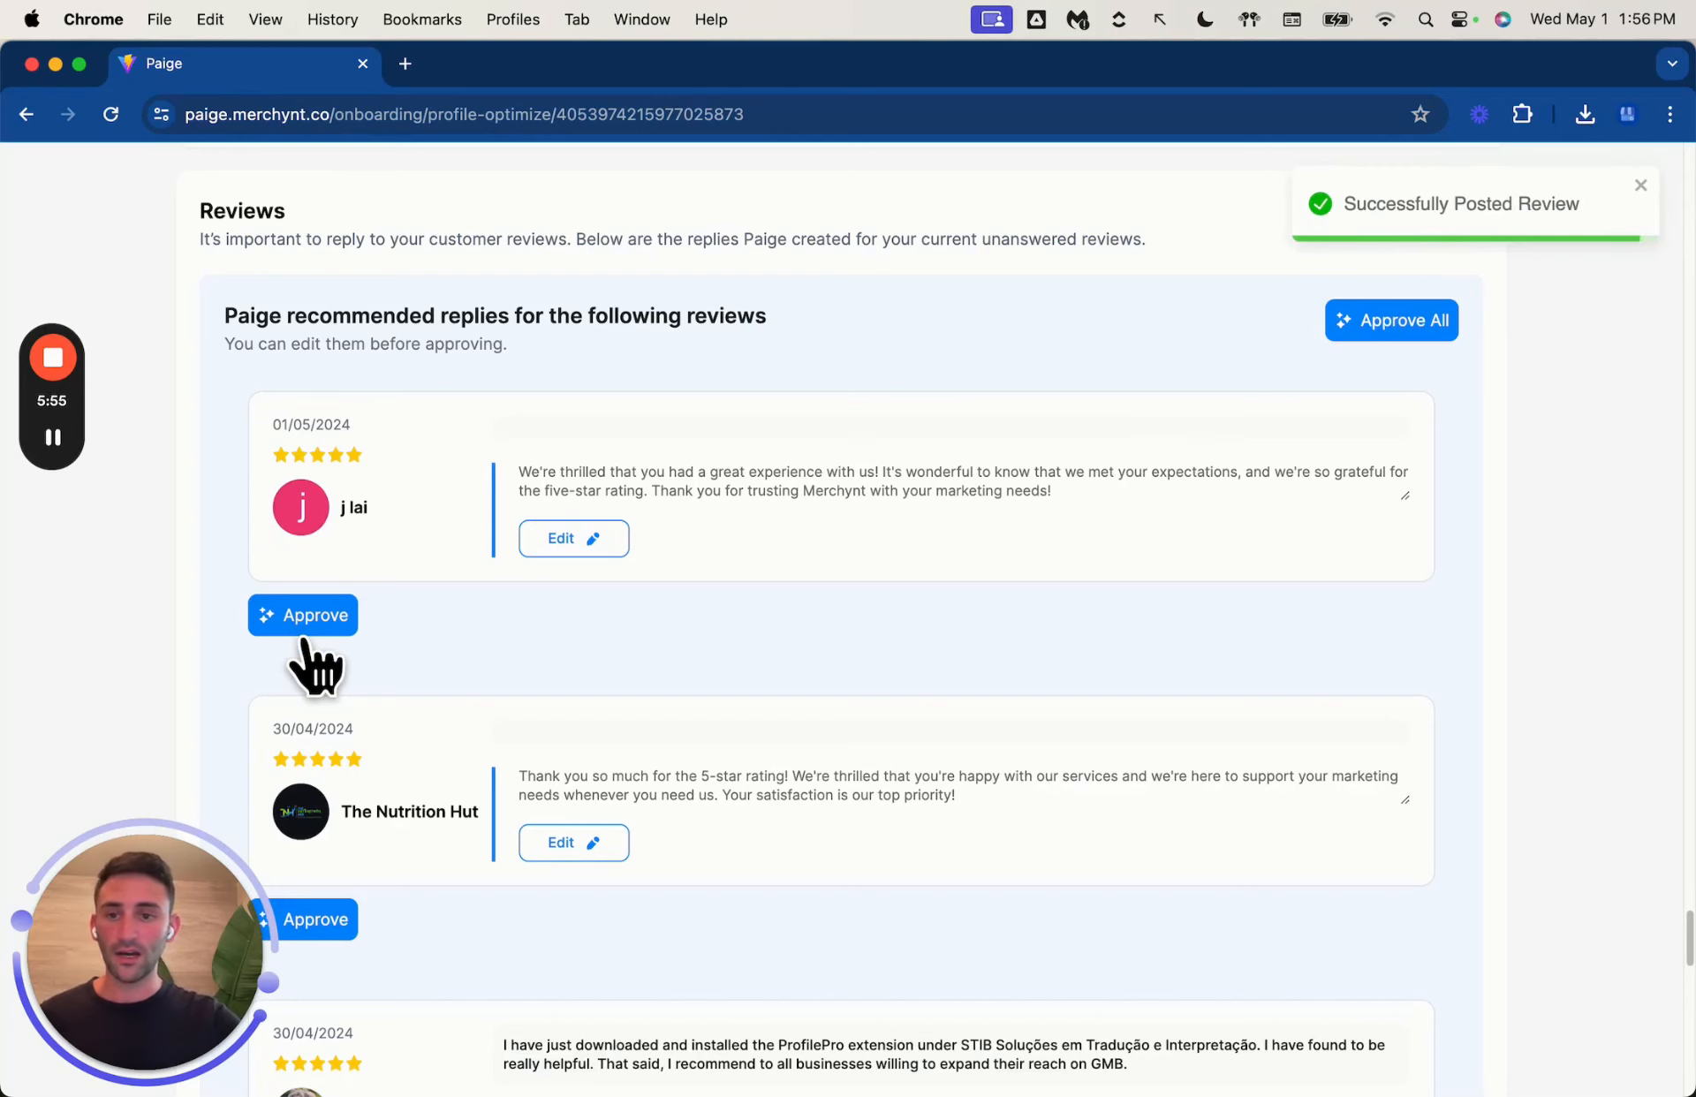
Step: Add ":)" to the end of the recommended reply to the ProfilePro extension review and finish editing it
scroll(495, 629, down, 2)
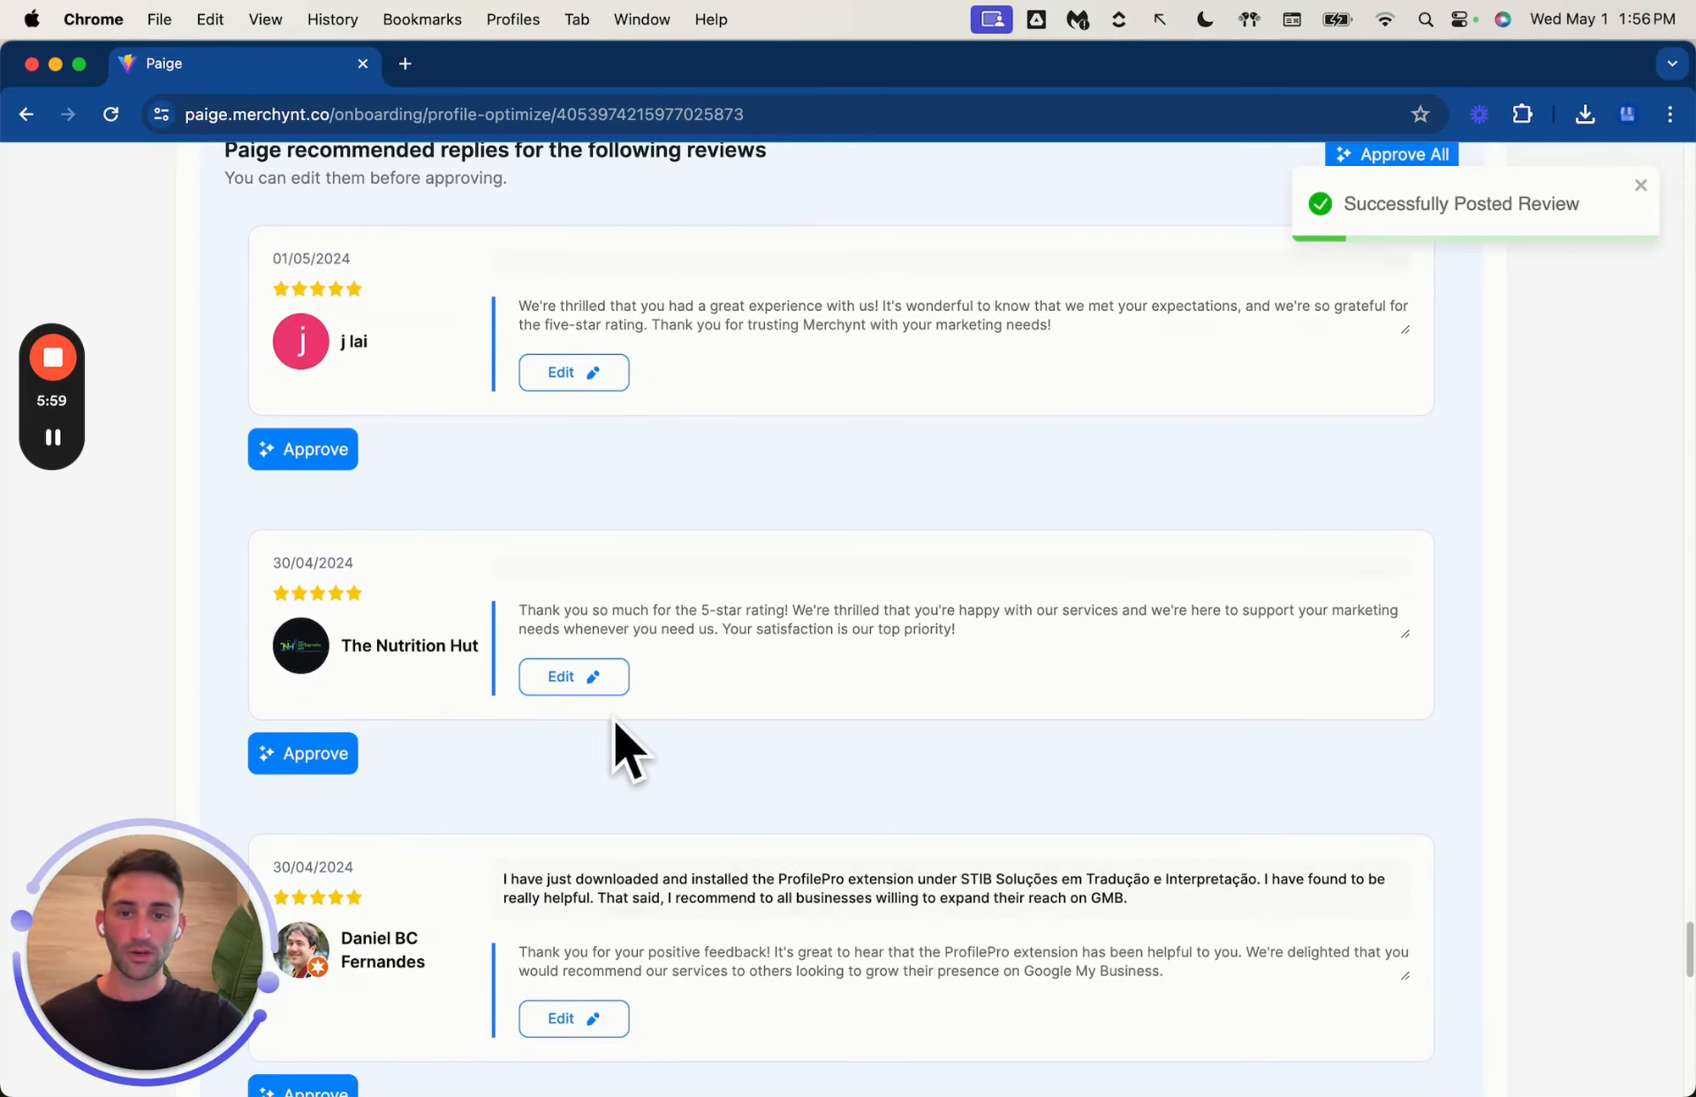
scroll(616, 720, down, 4)
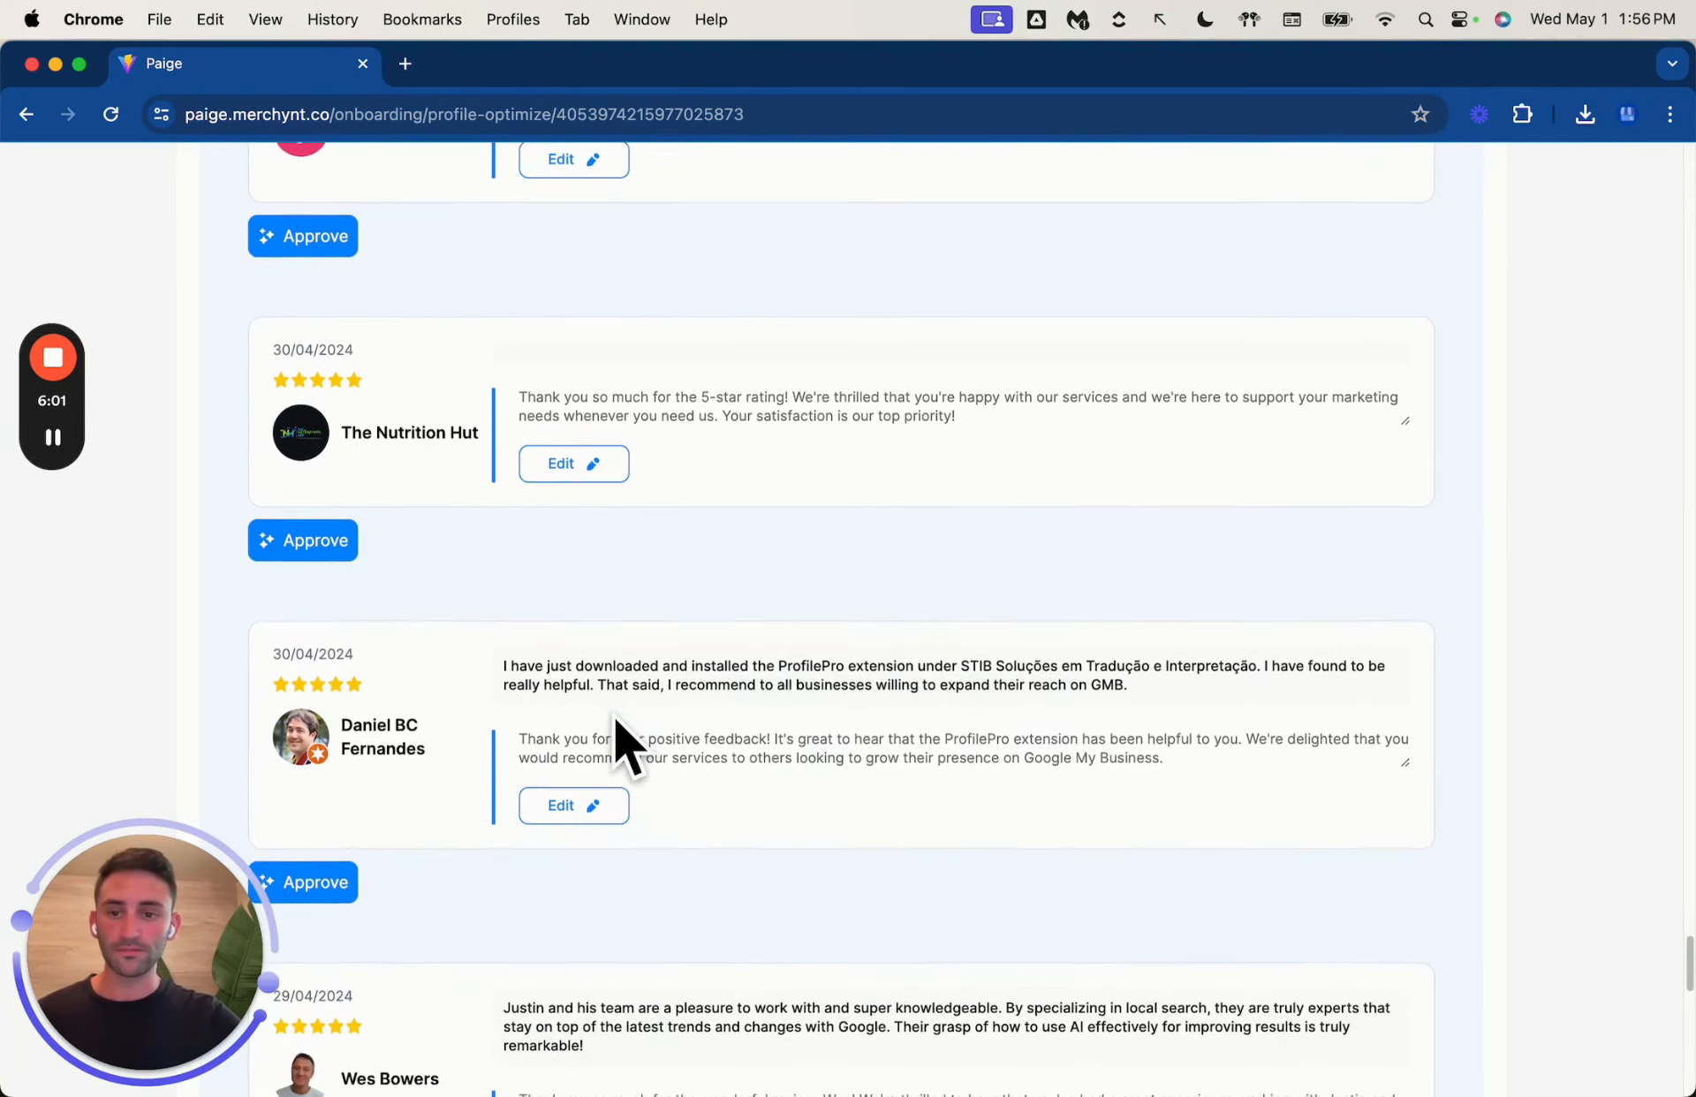
scroll(723, 722, down, 2)
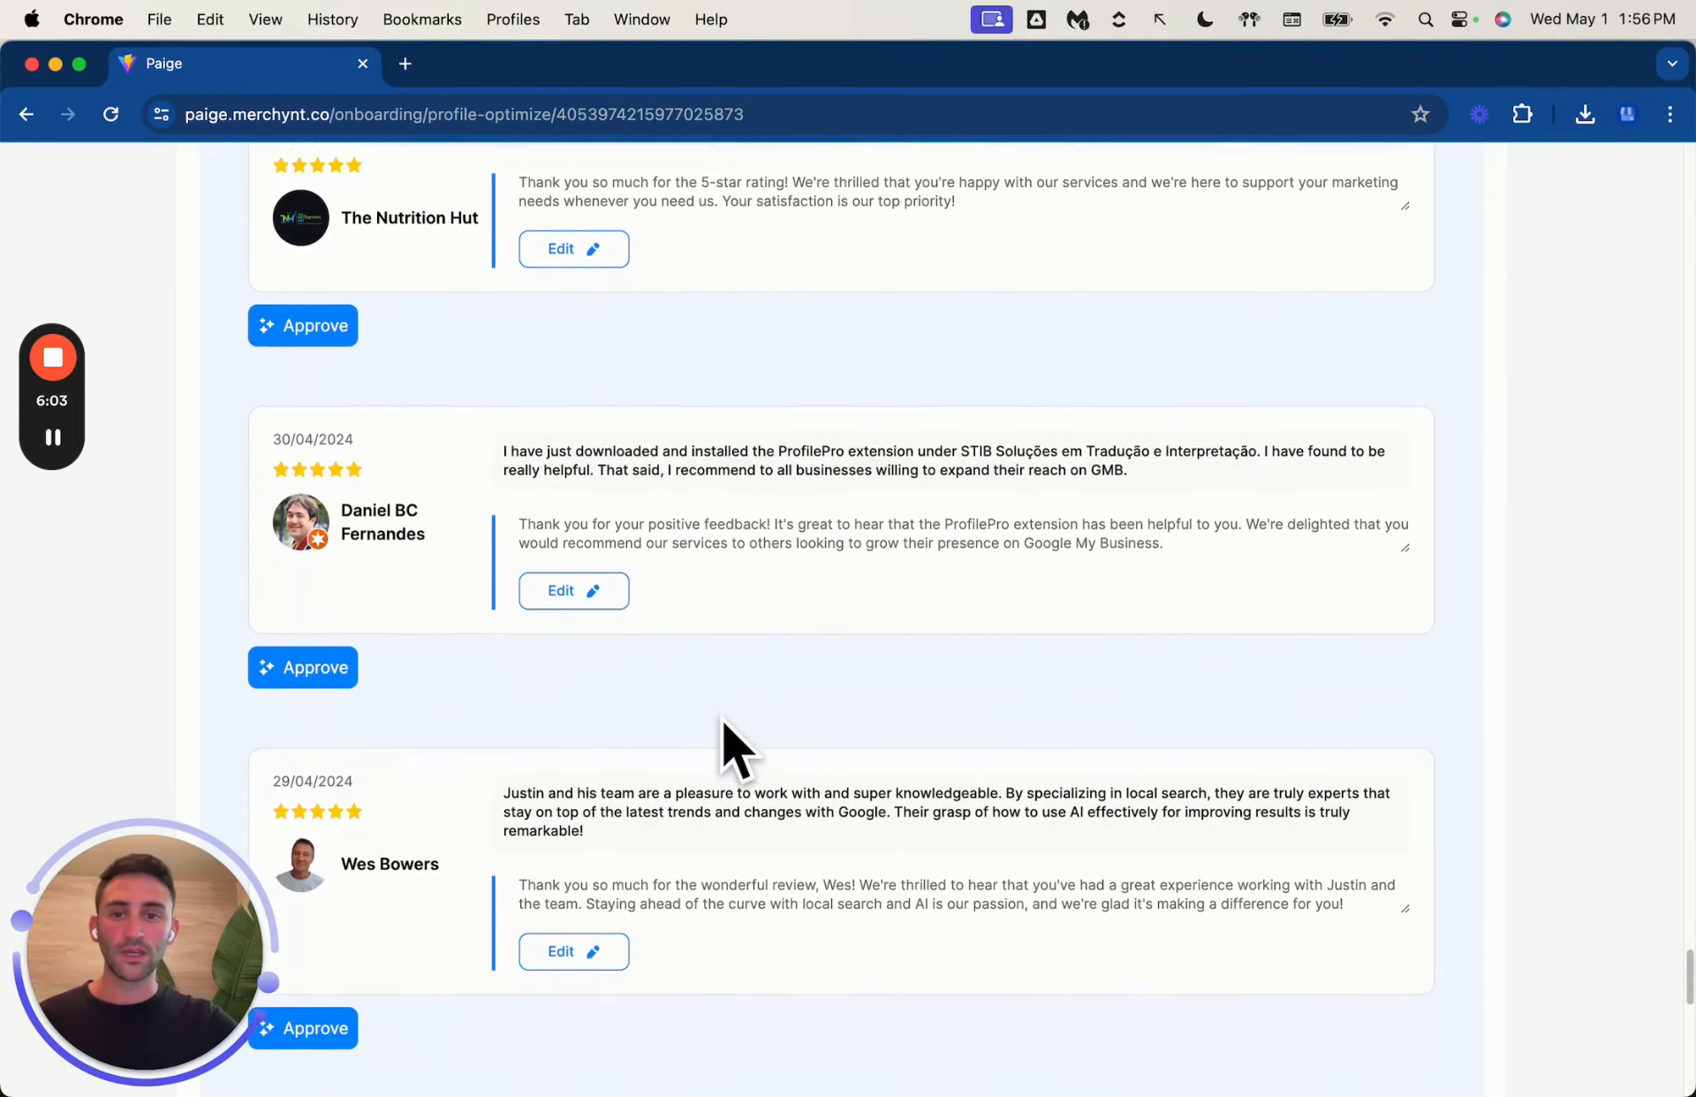
click(578, 553)
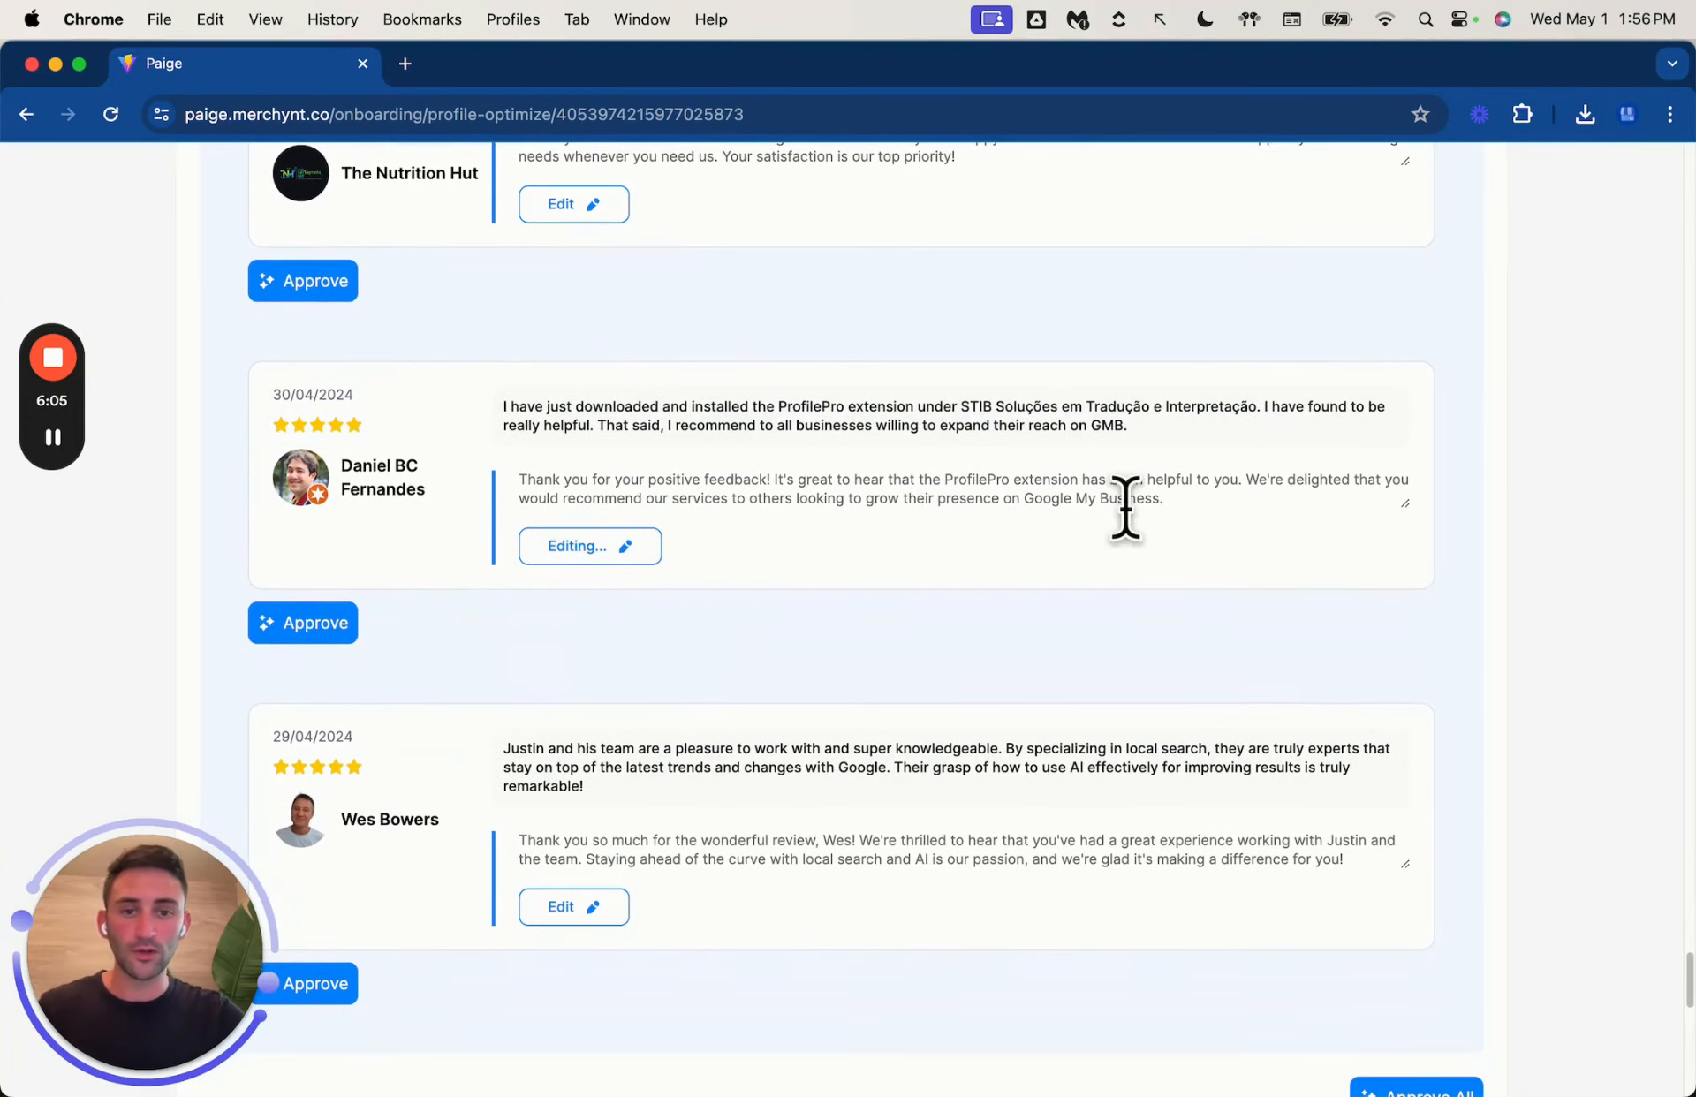
click(1199, 508)
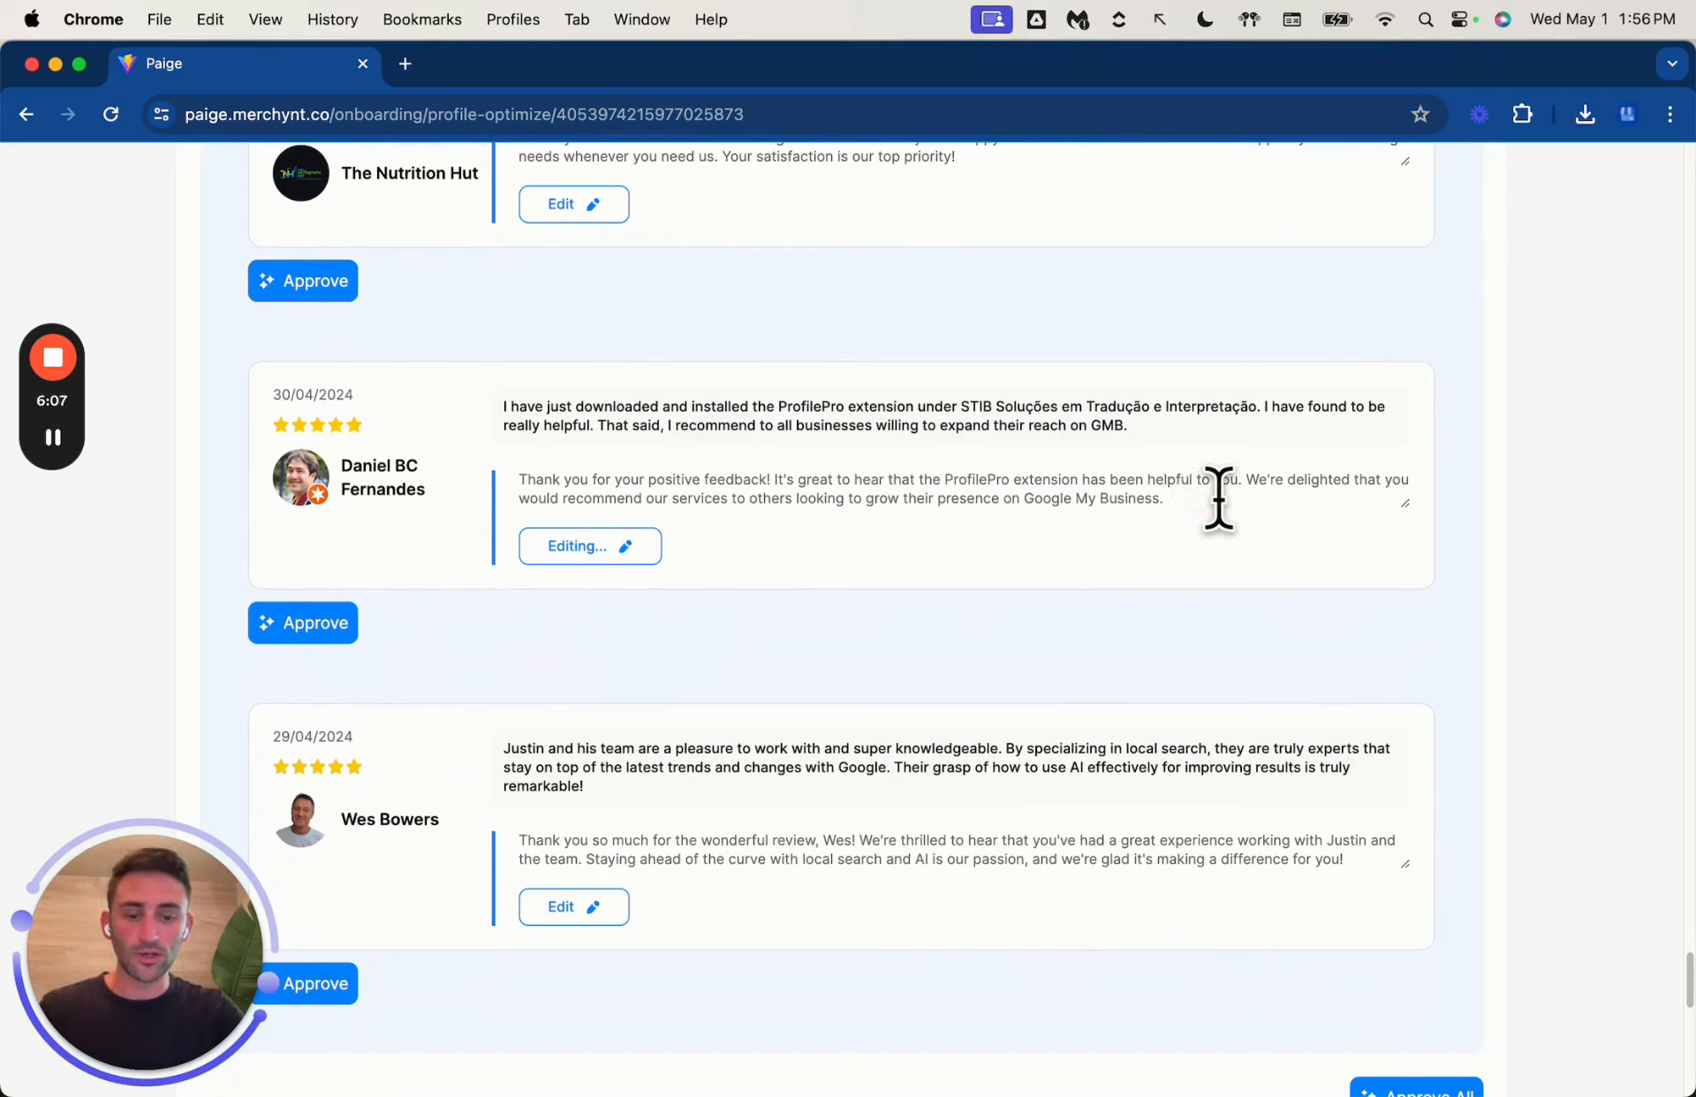
text(:))
click(596, 552)
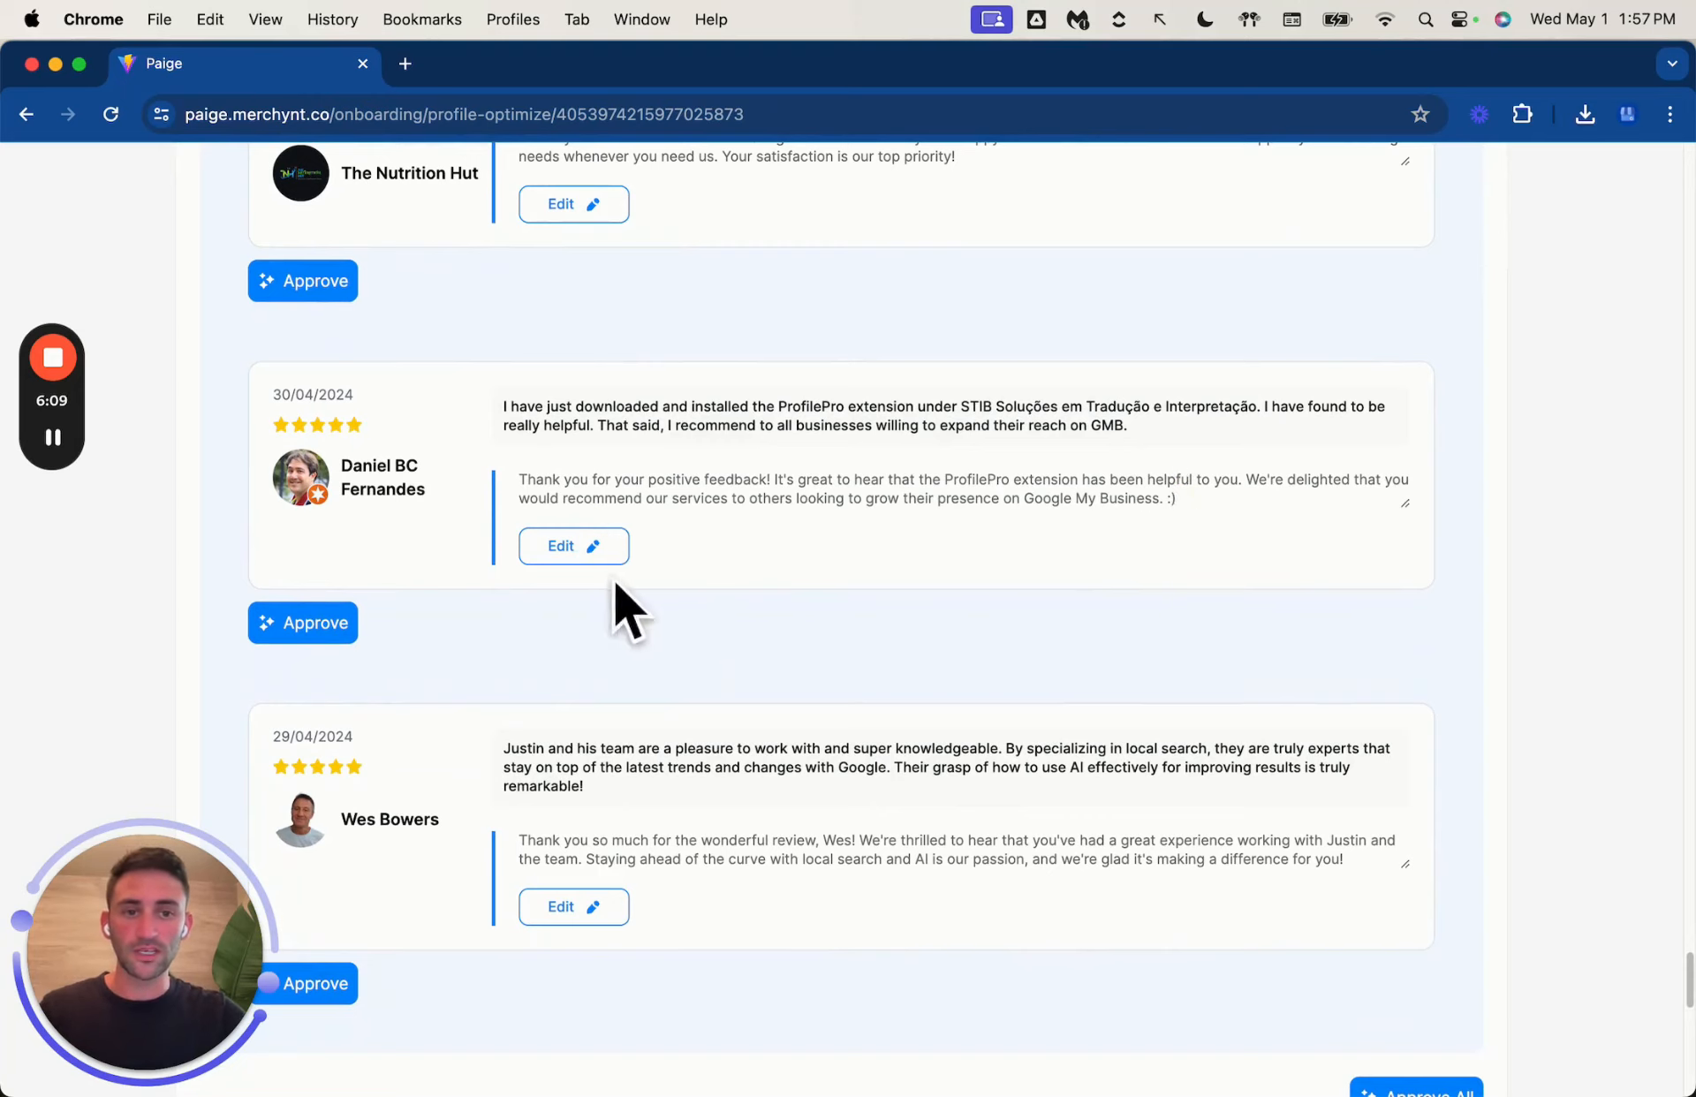
Step: Review the remaining review replies and Paige's suggested answers to the three unanswered questions, focusing on the answer to Question #1
scroll(499, 701, down, 2)
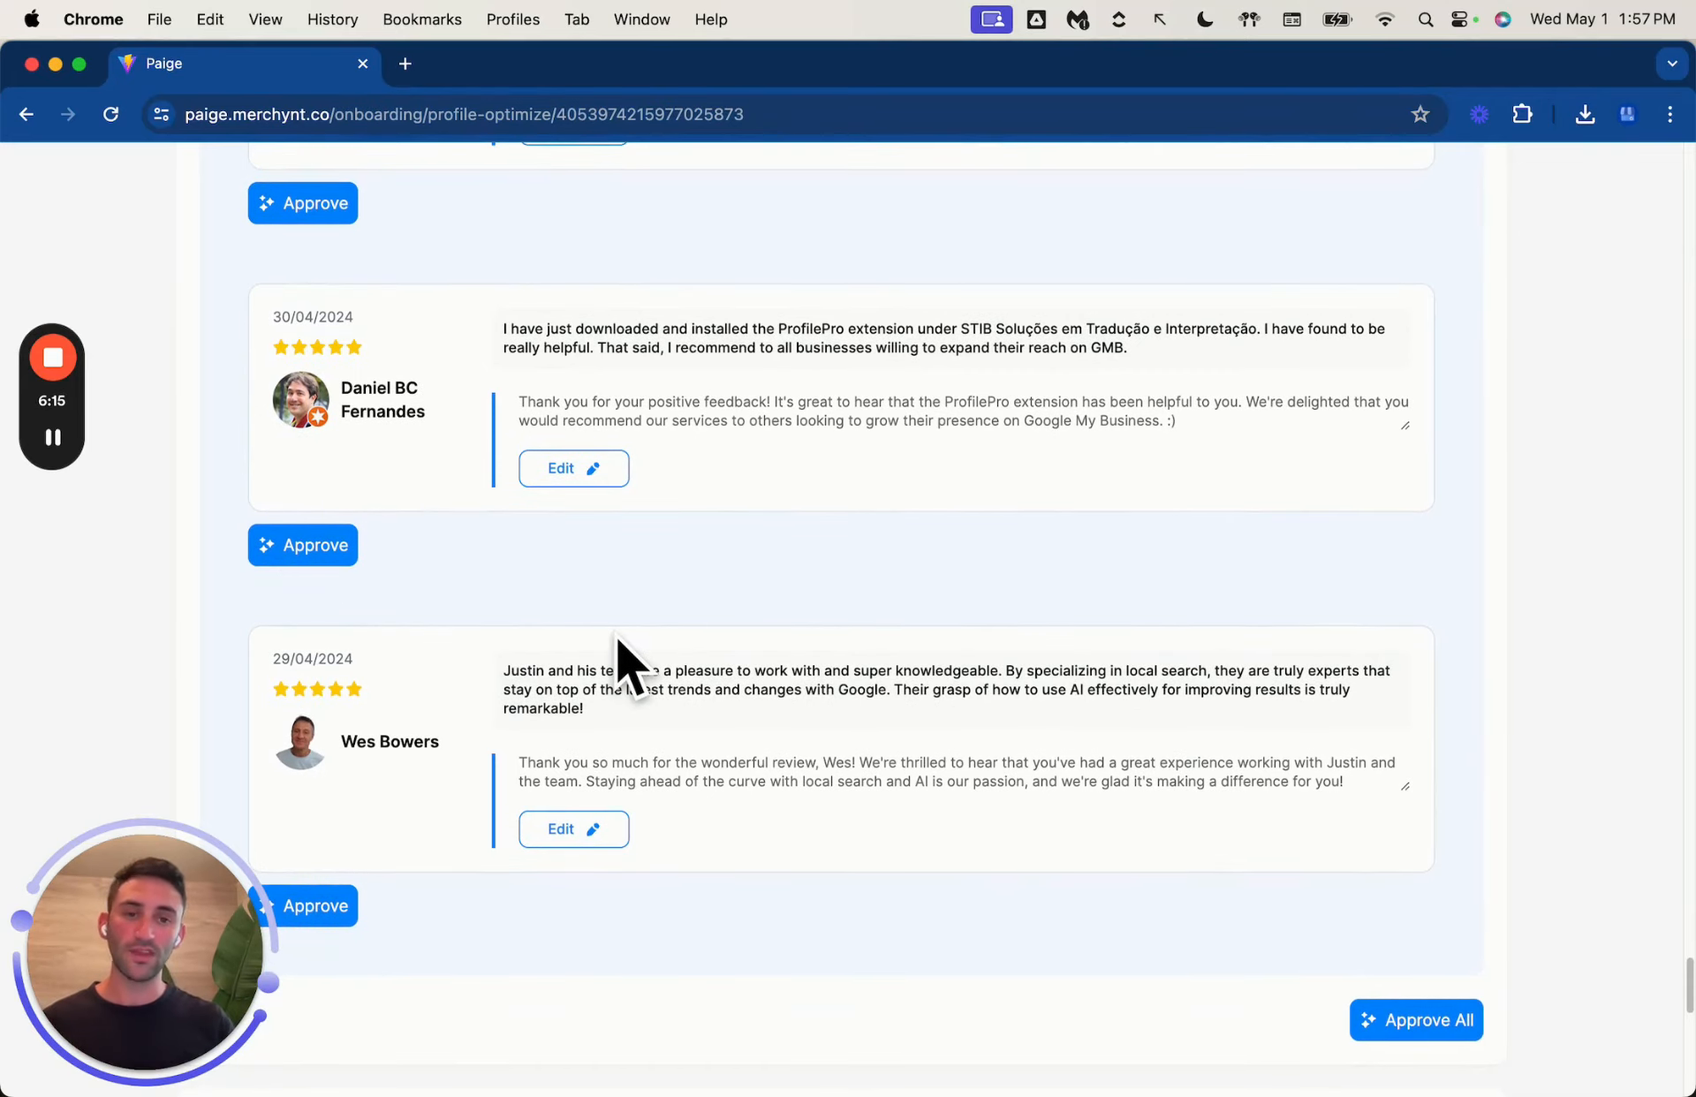
scroll(655, 631, down, 10)
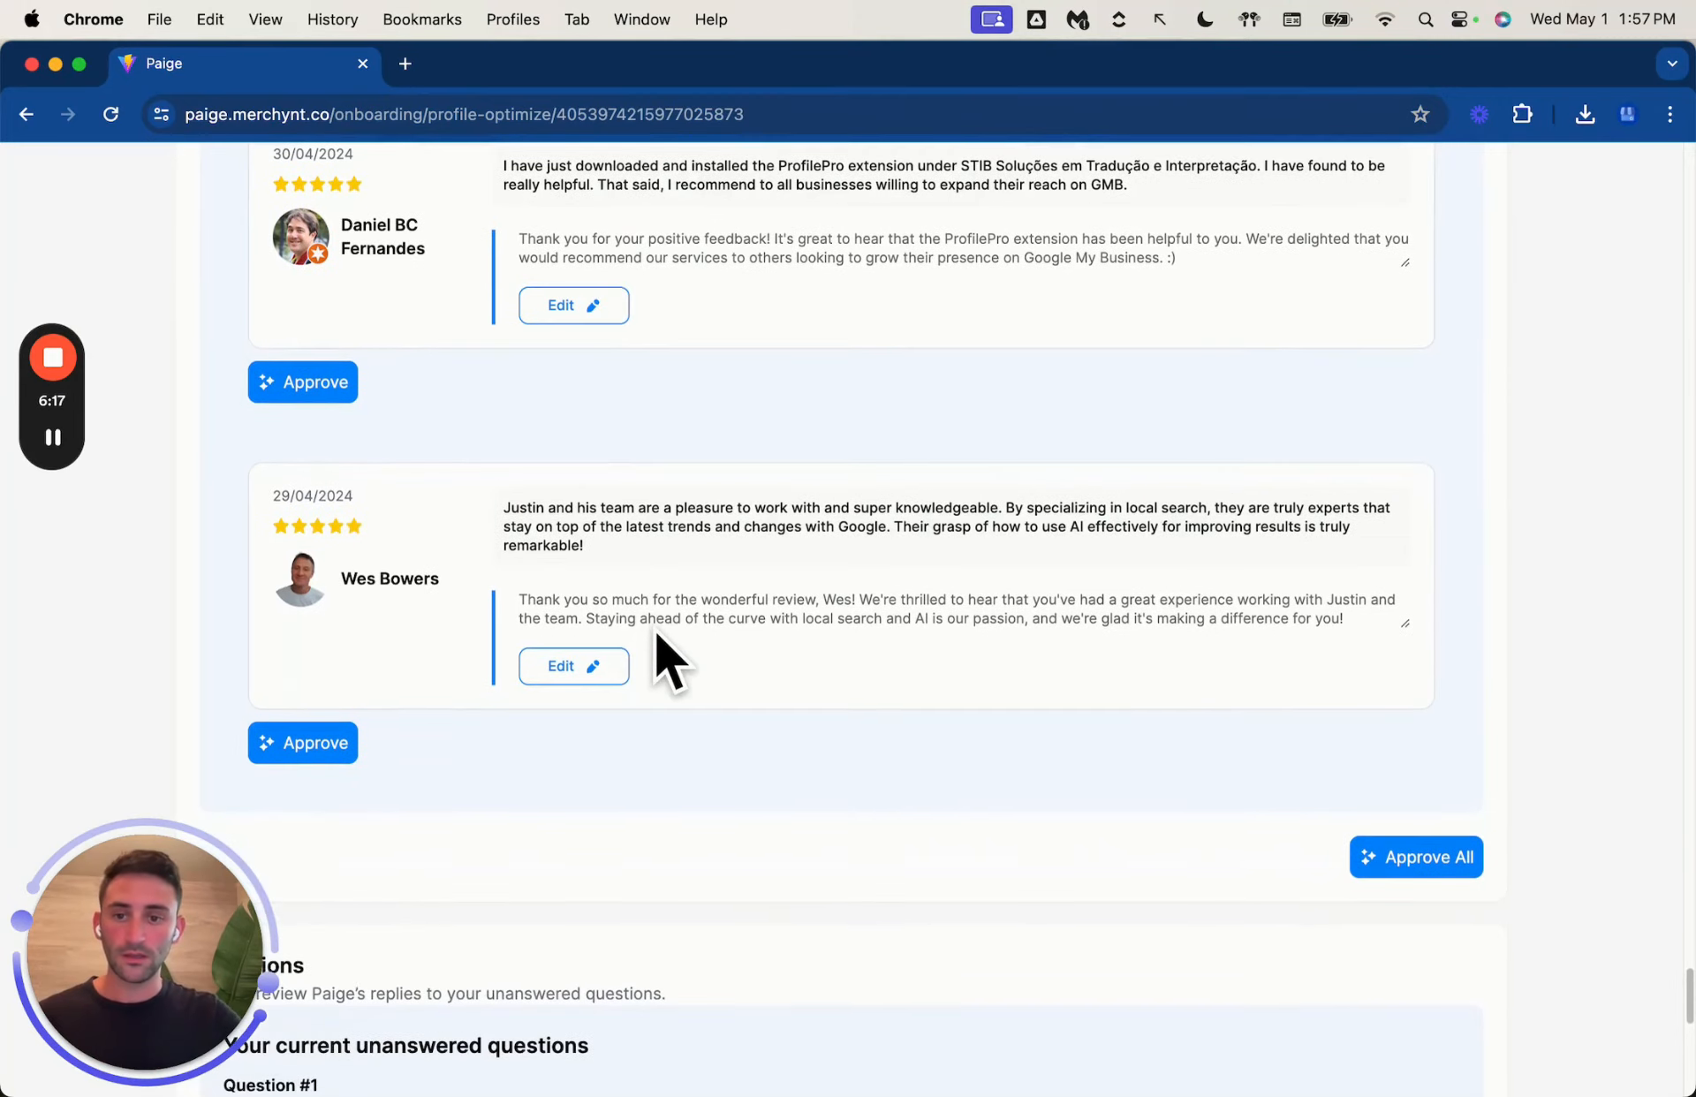
scroll(654, 636, up, 6)
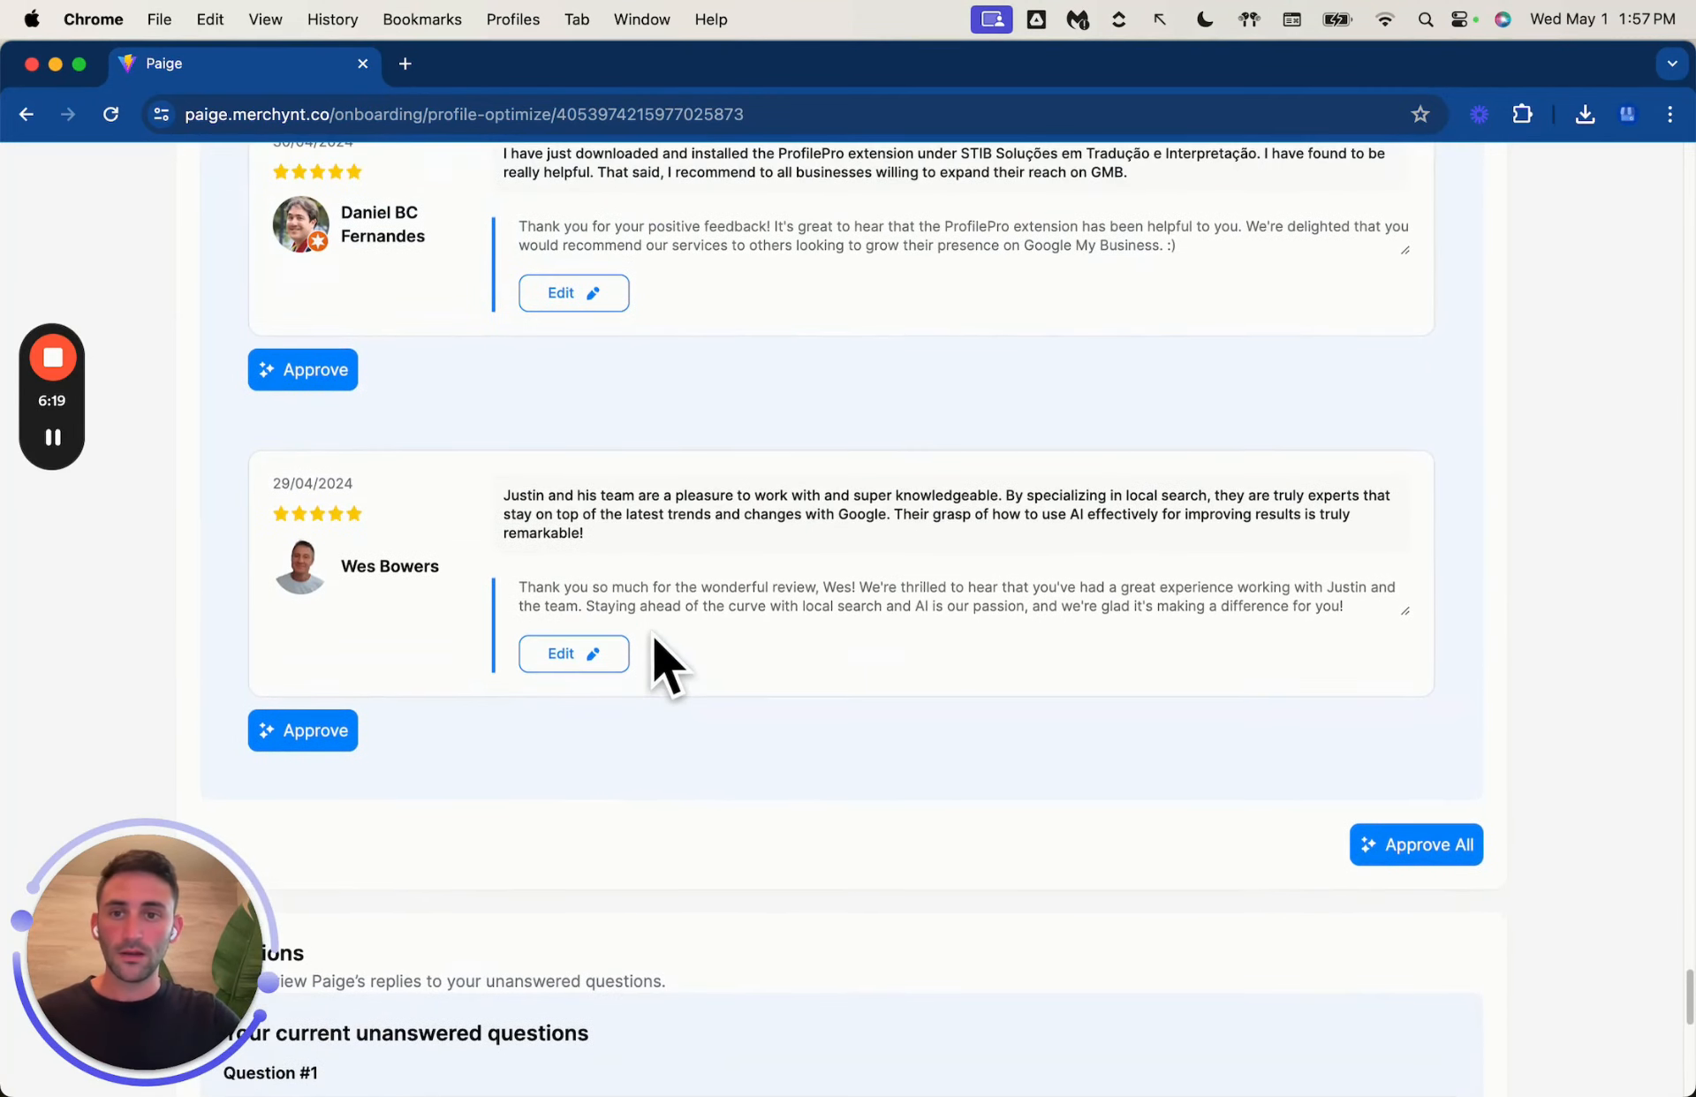
scroll(664, 664, up, 6)
scroll(665, 664, down, 18)
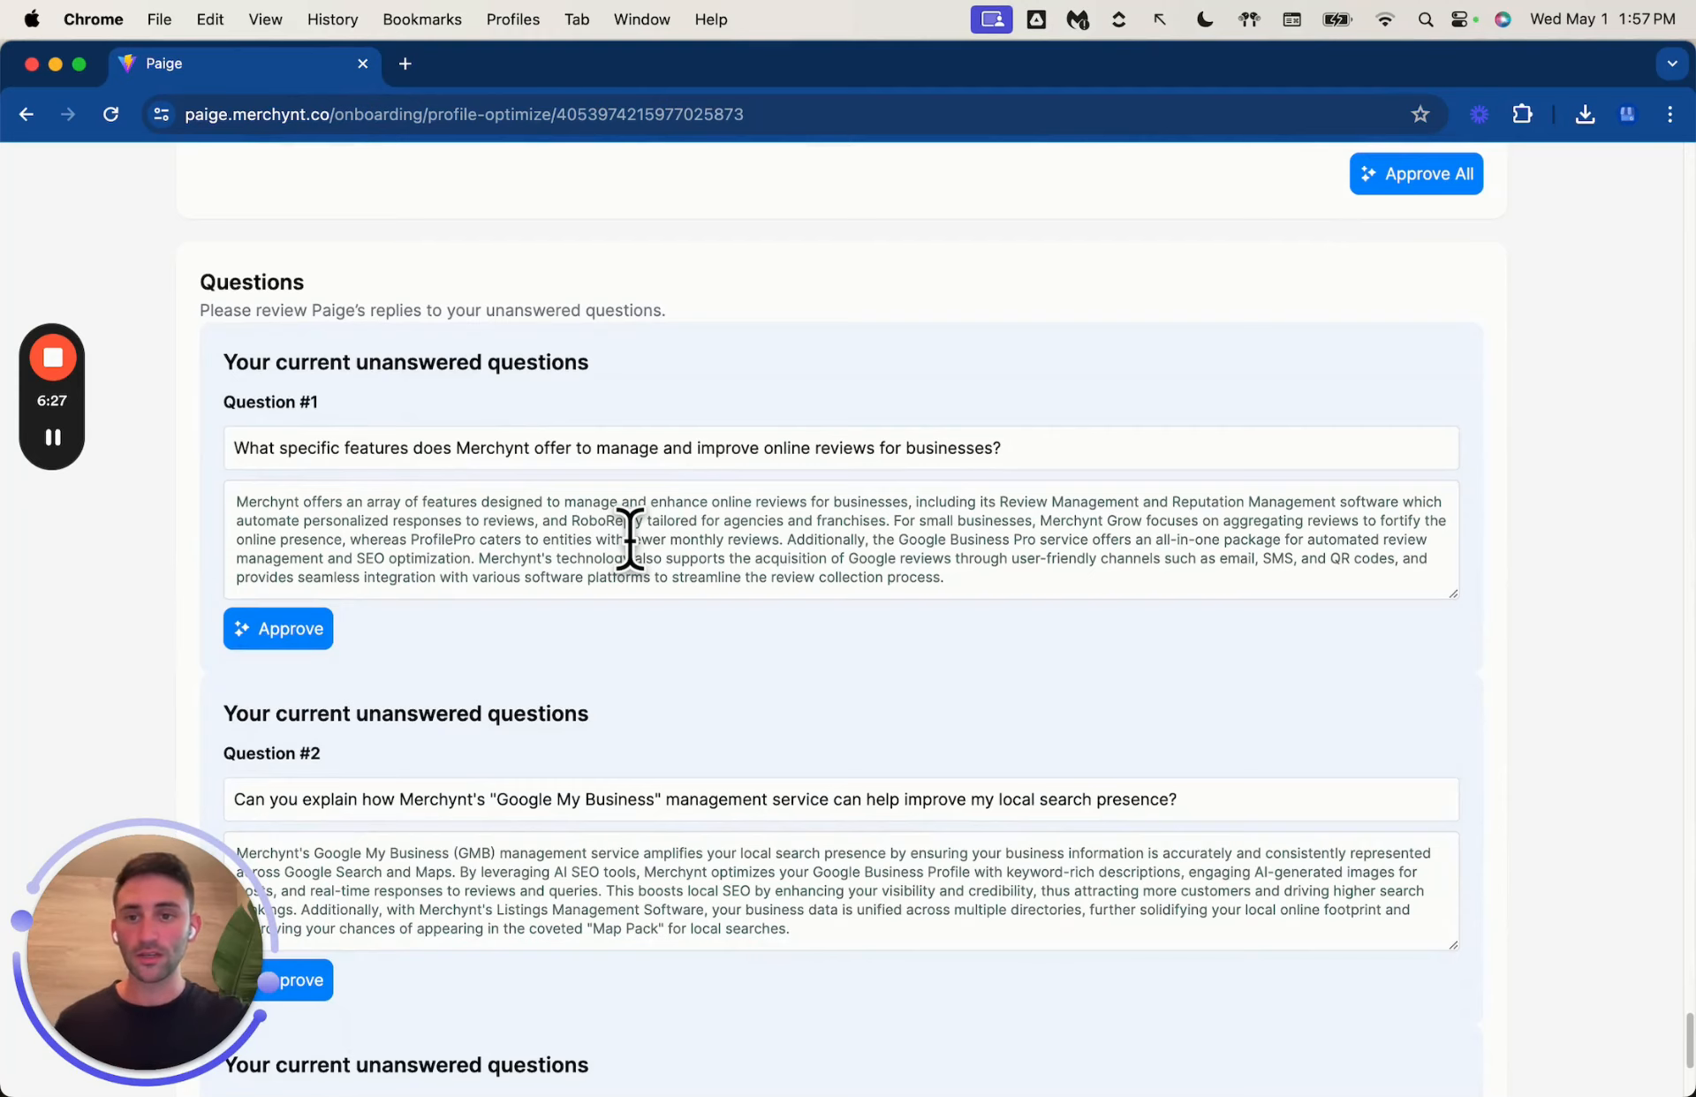
scroll(630, 539, down, 5)
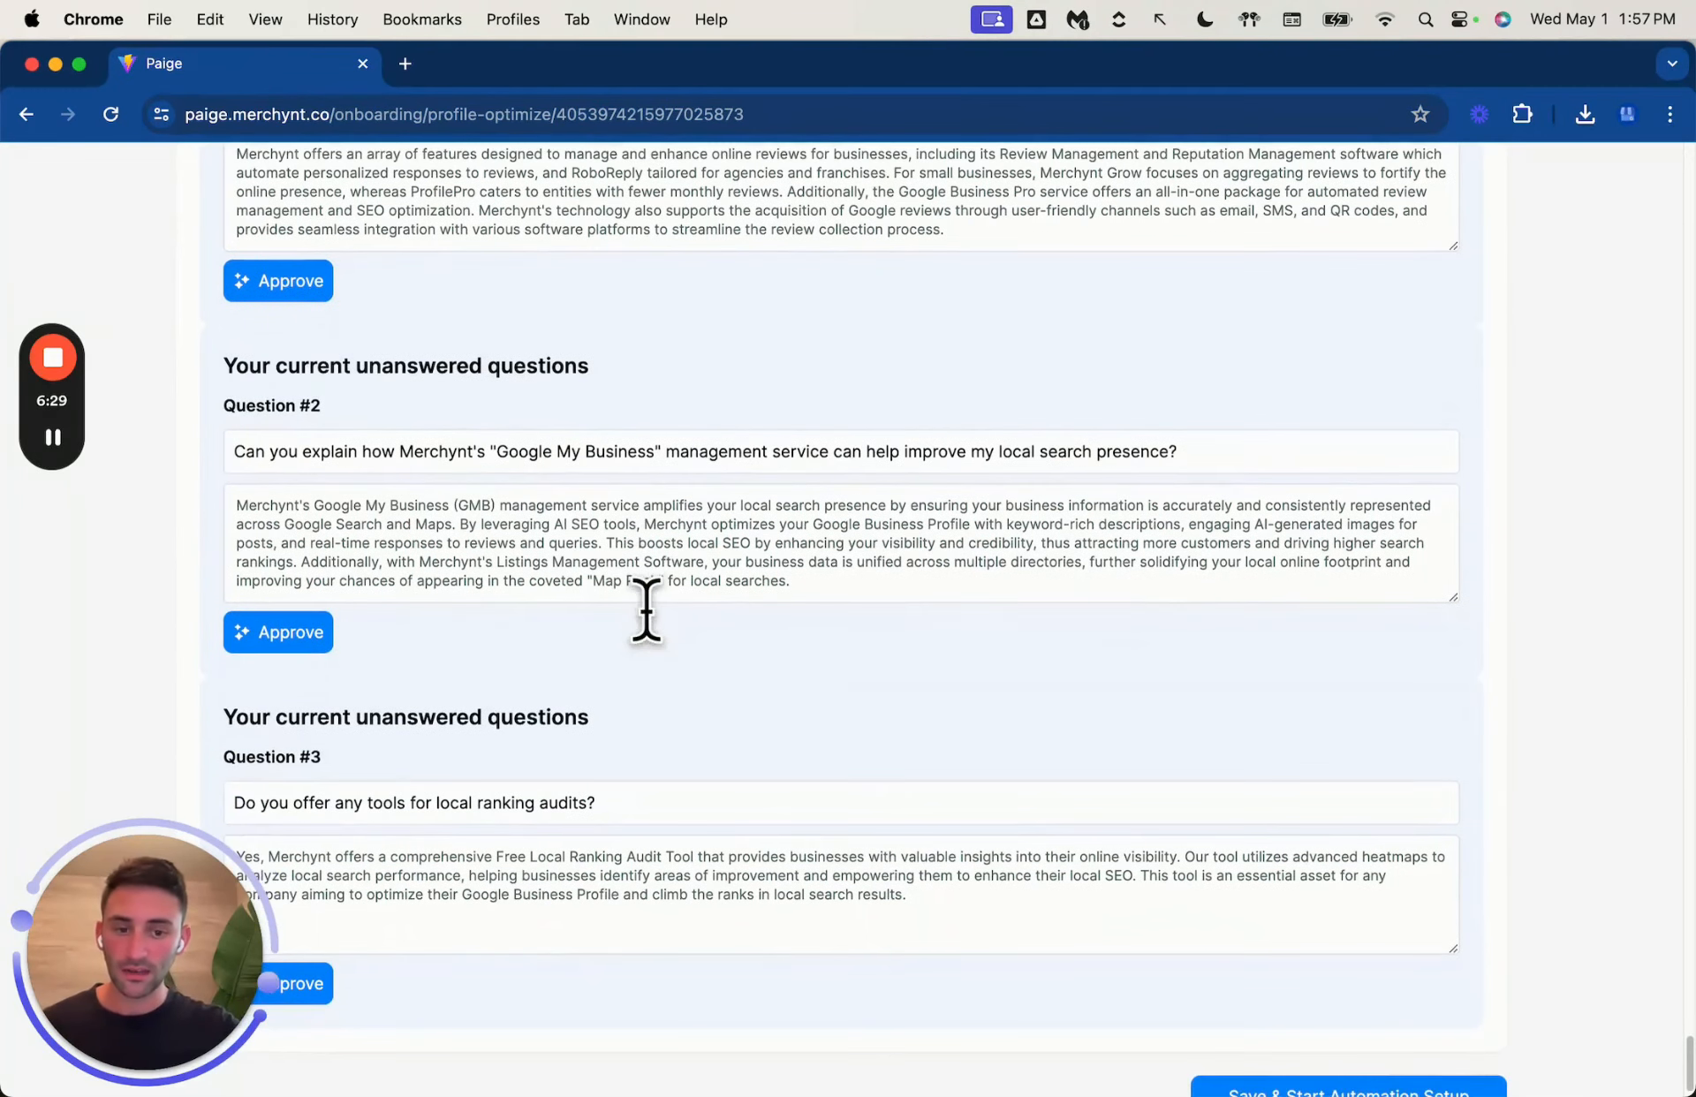
scroll(646, 609, up, 4)
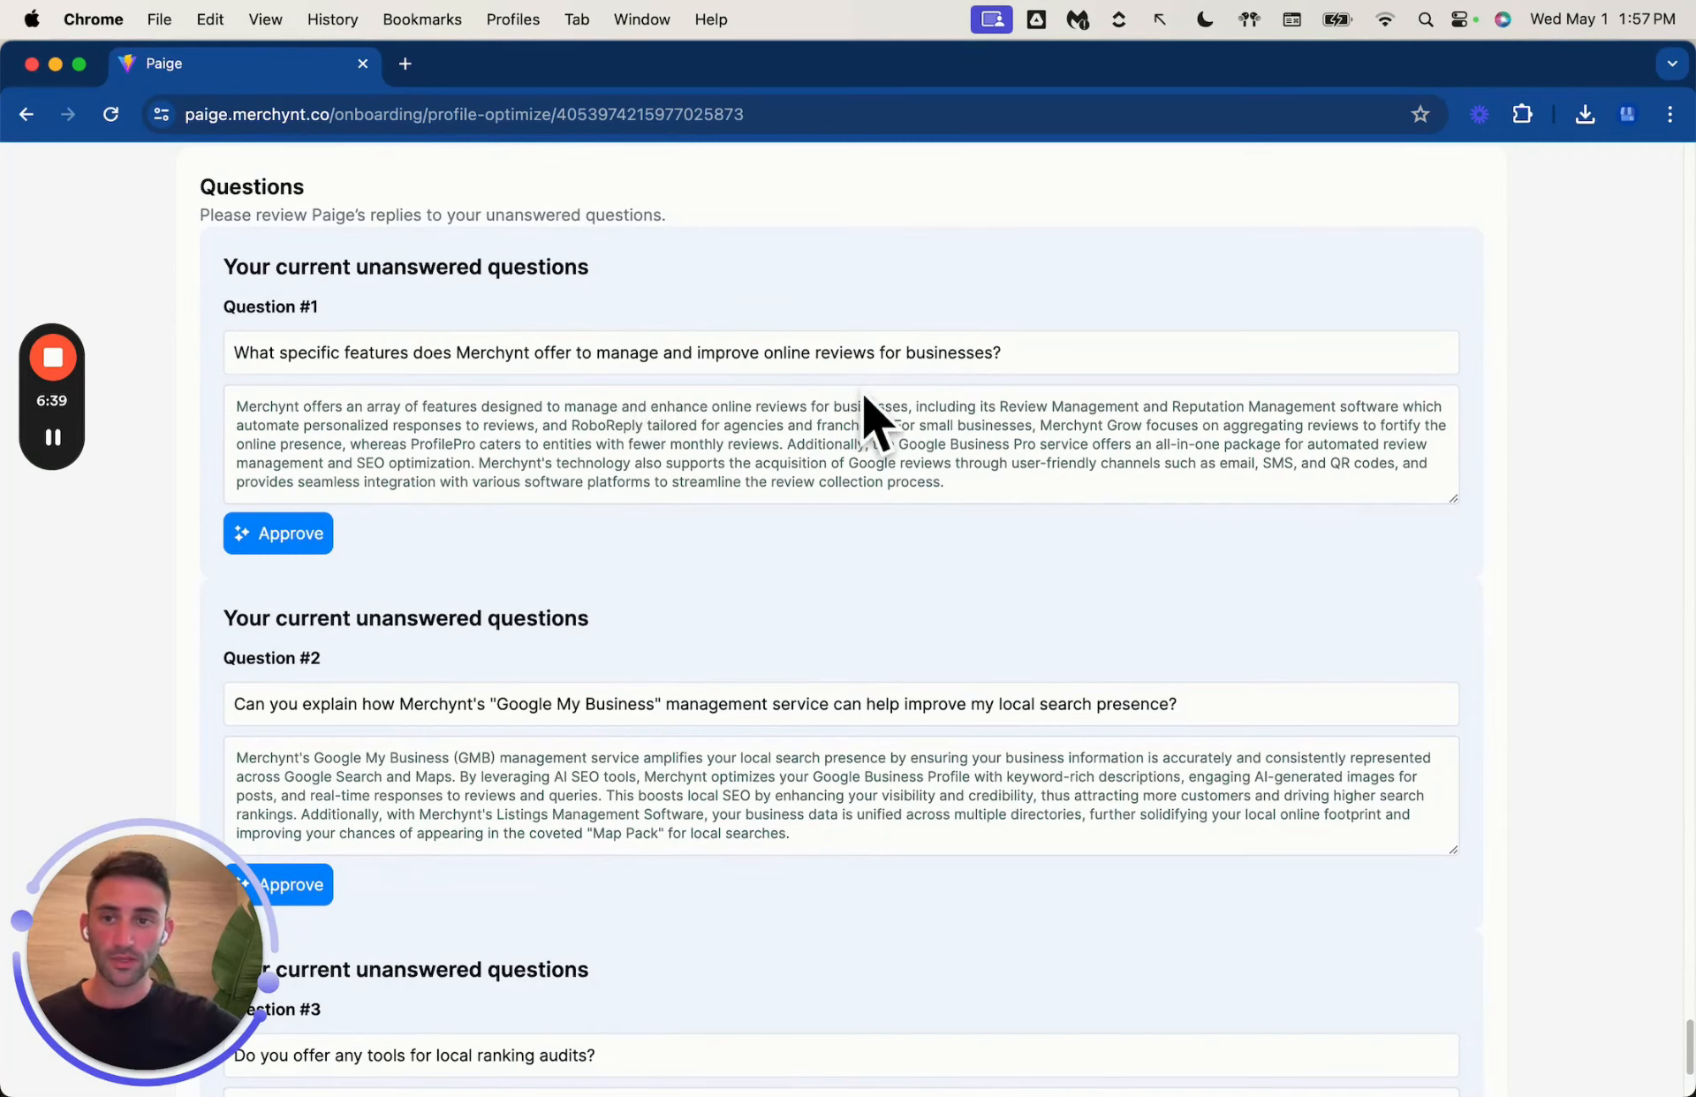
click(514, 438)
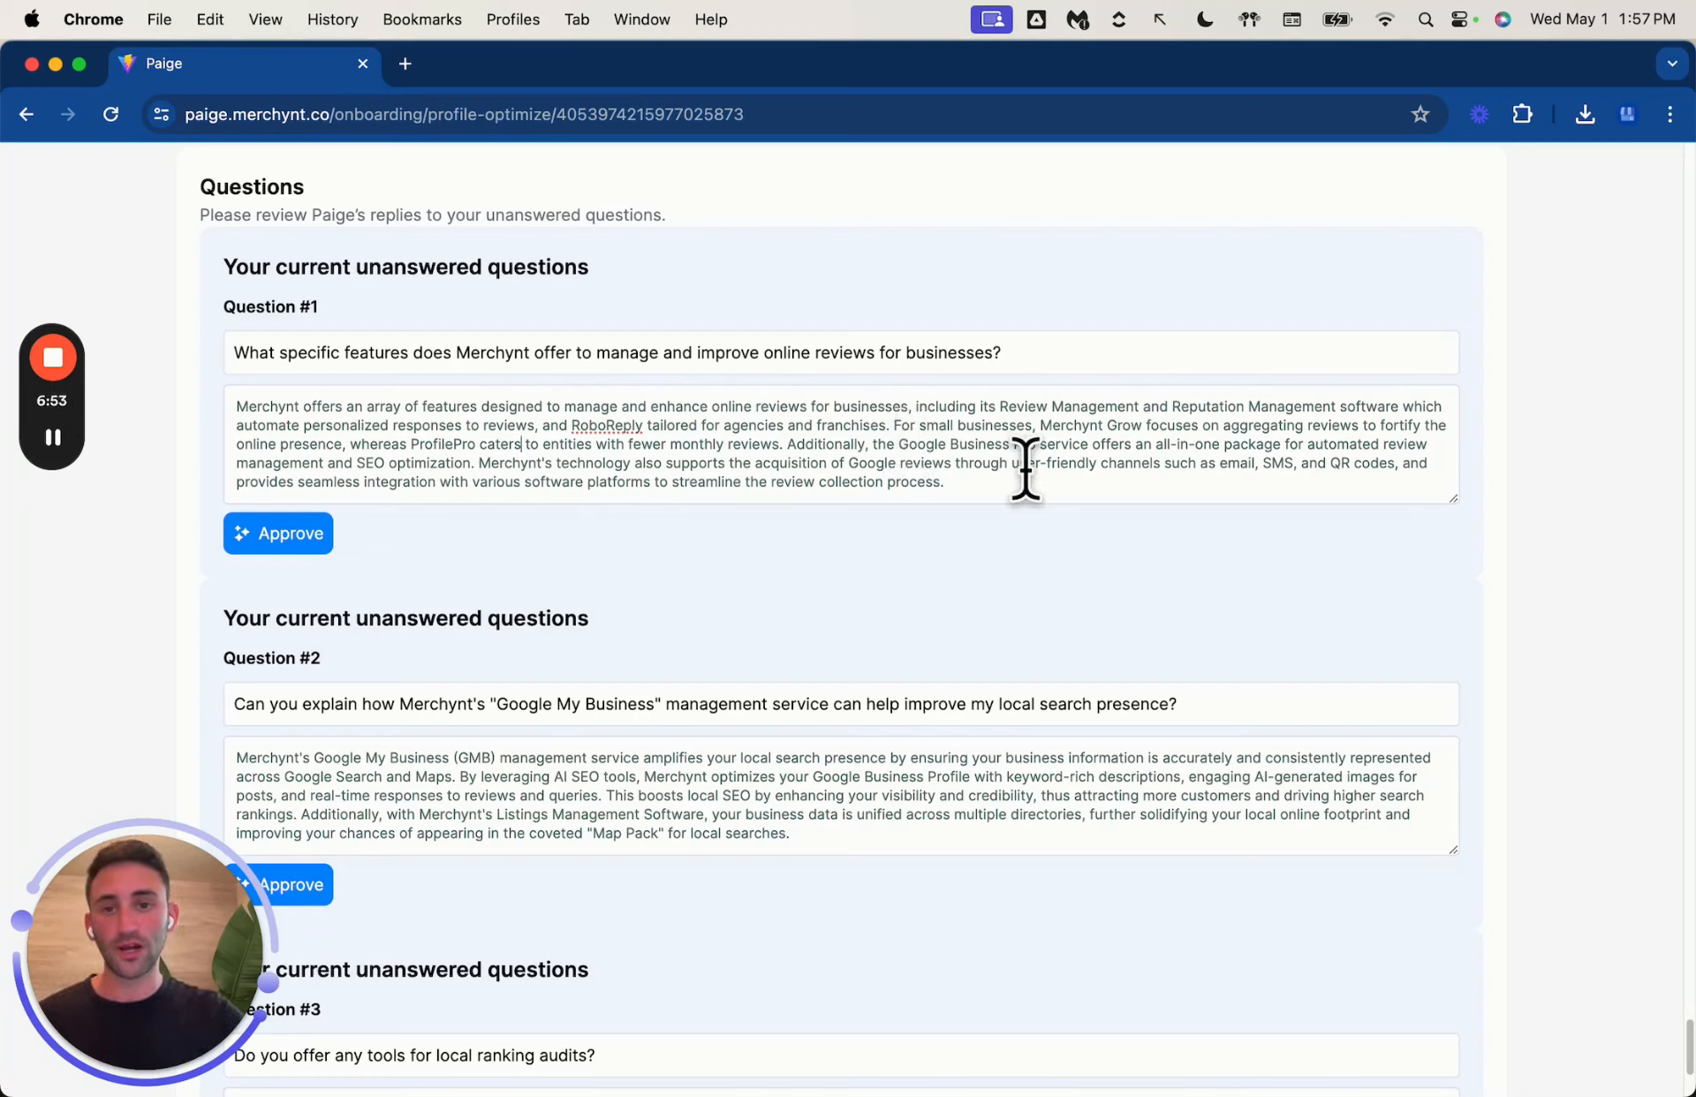
Step: Approve Paige's suggested answers to all three unanswered questions, and save the optimizations to start the automation setup
scroll(1024, 468, down, 3)
scroll(1025, 468, down, 2)
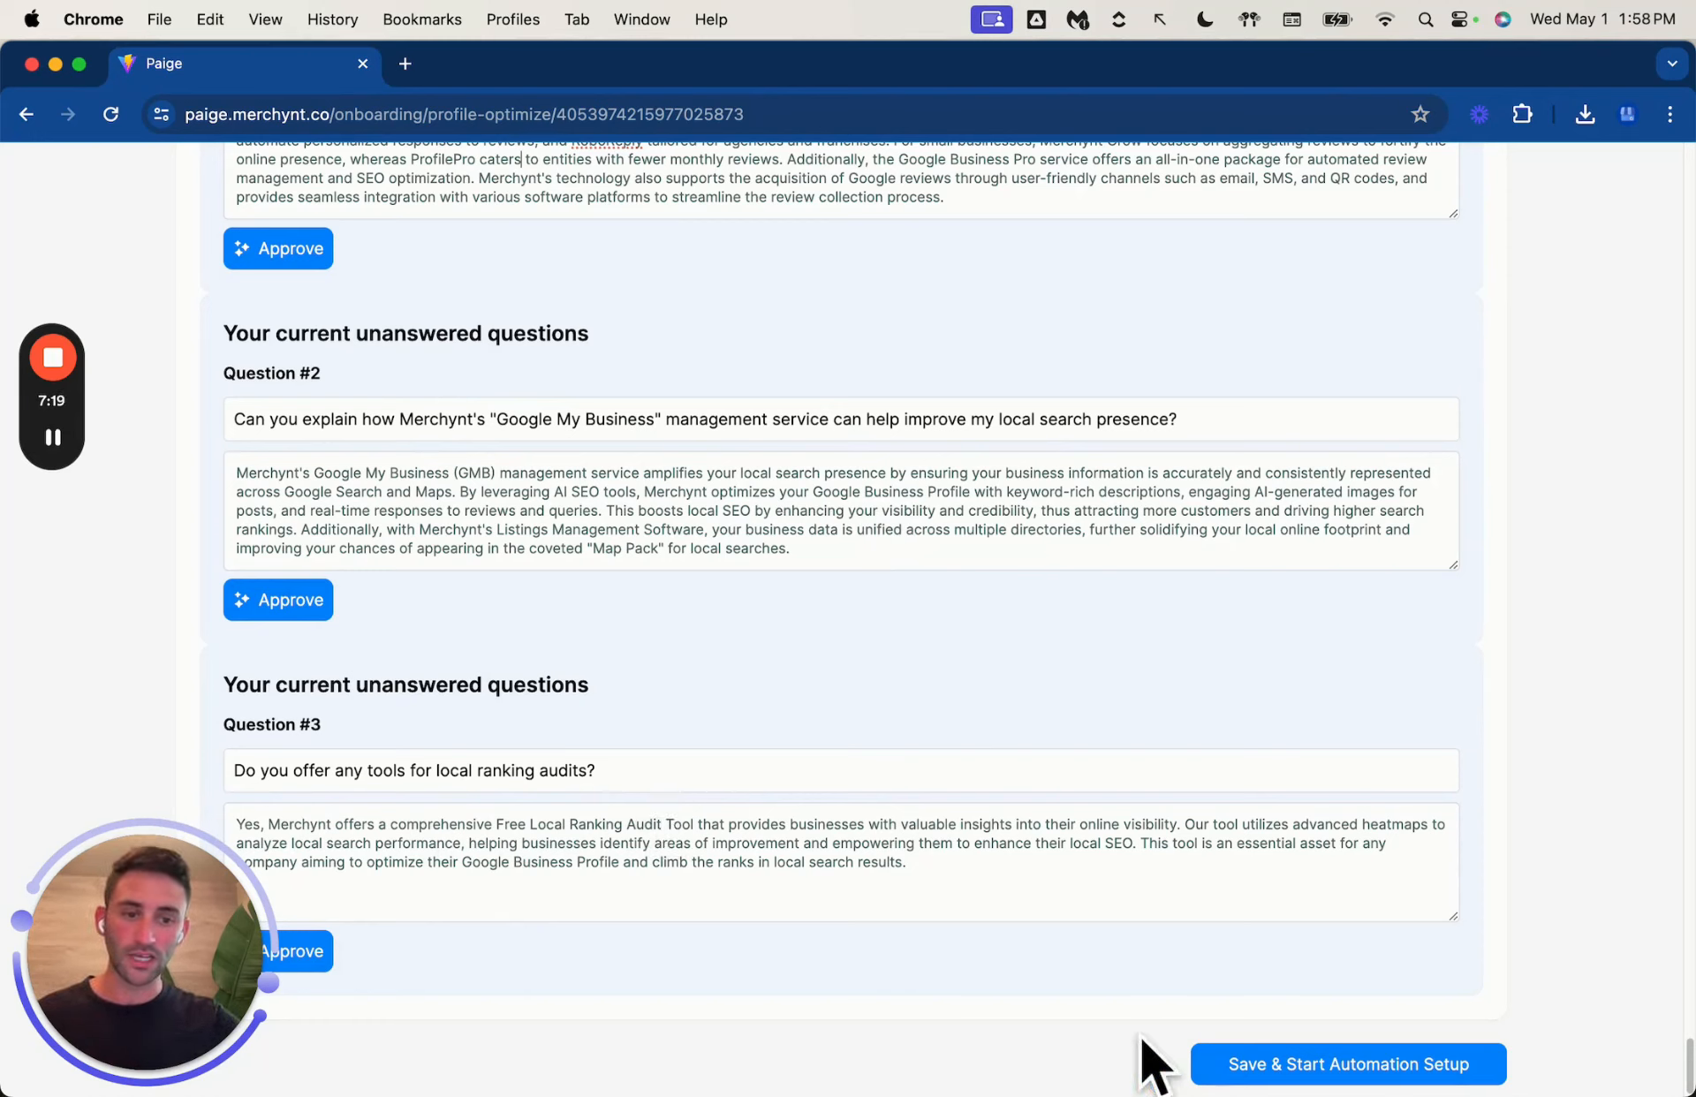
click(324, 960)
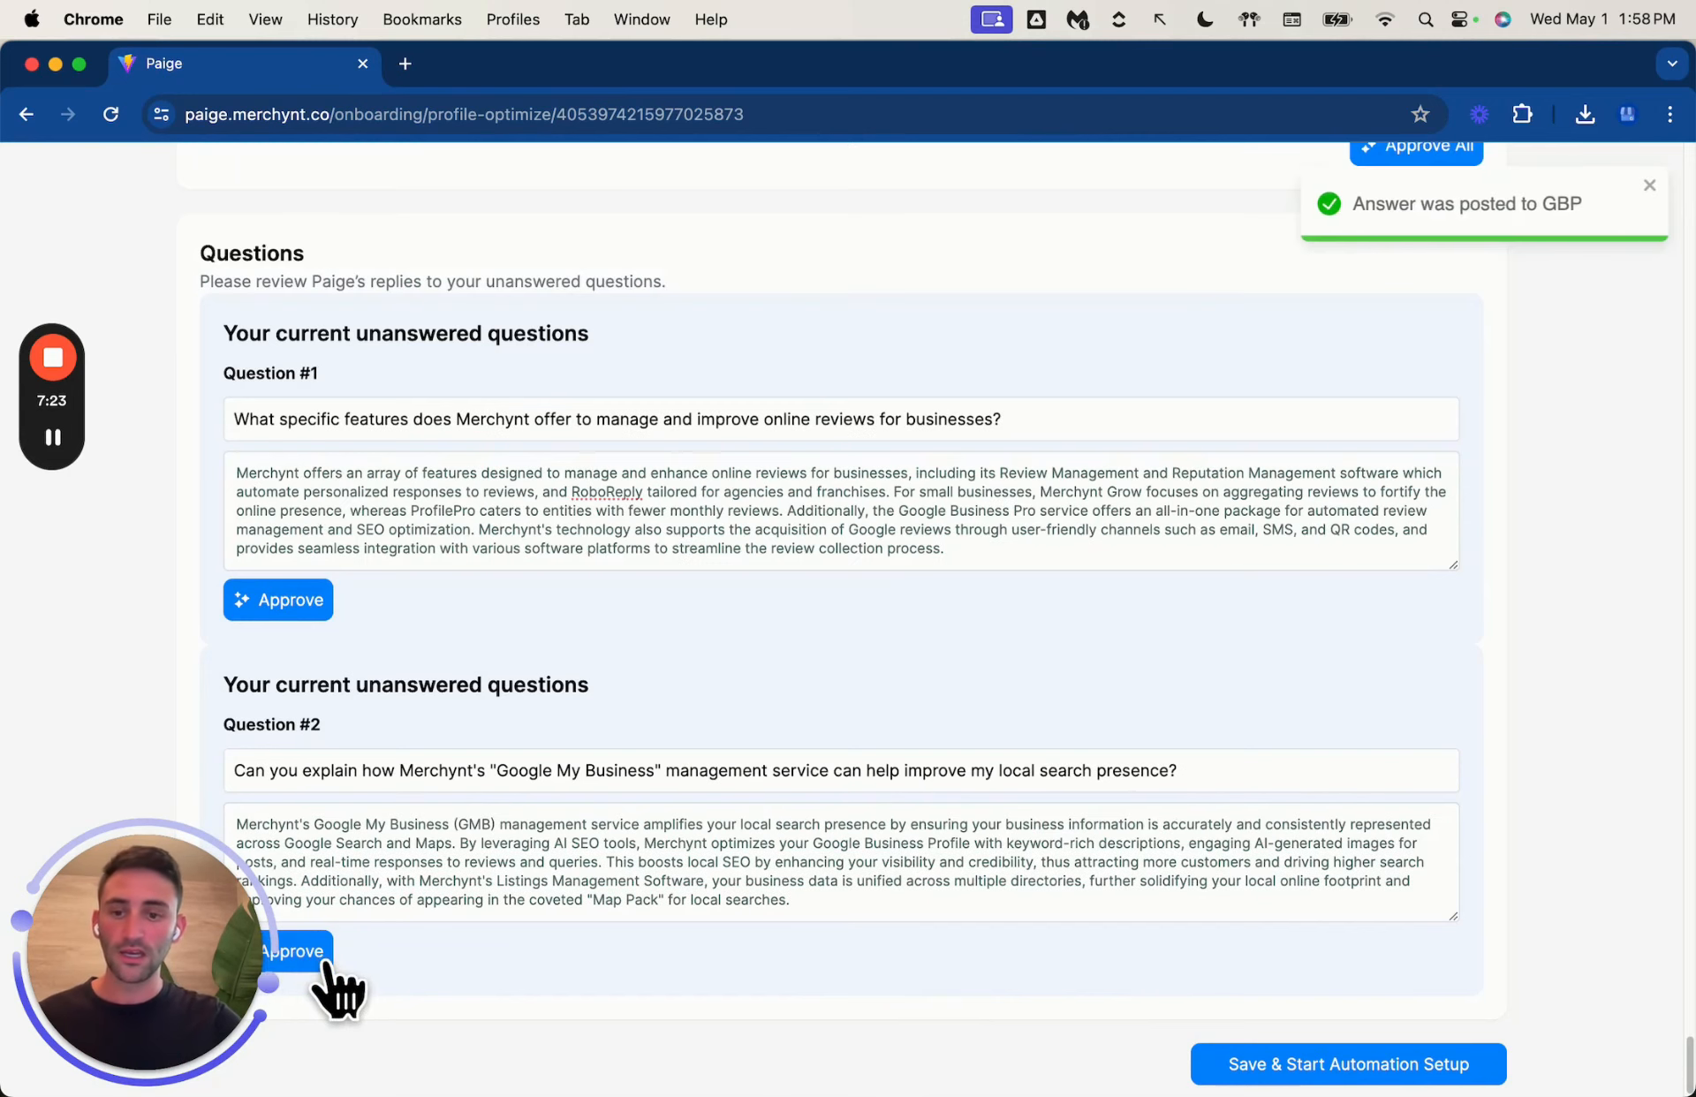
click(324, 960)
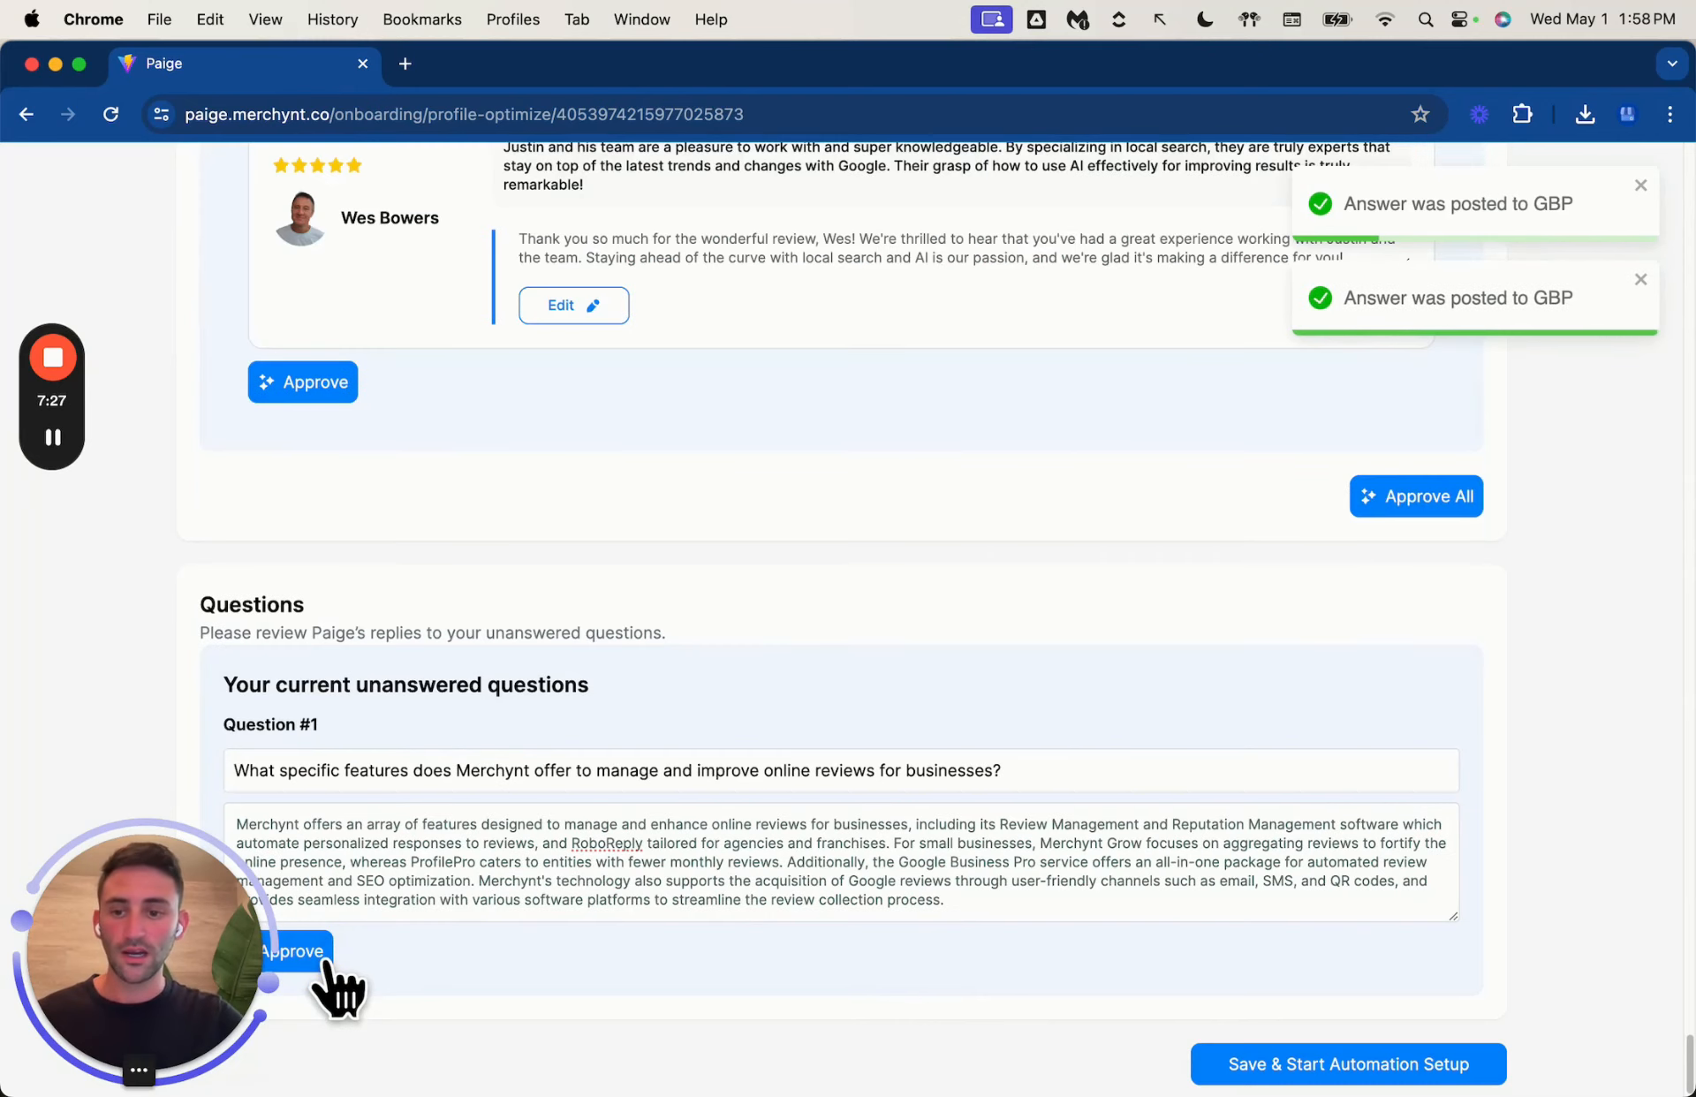
click(327, 963)
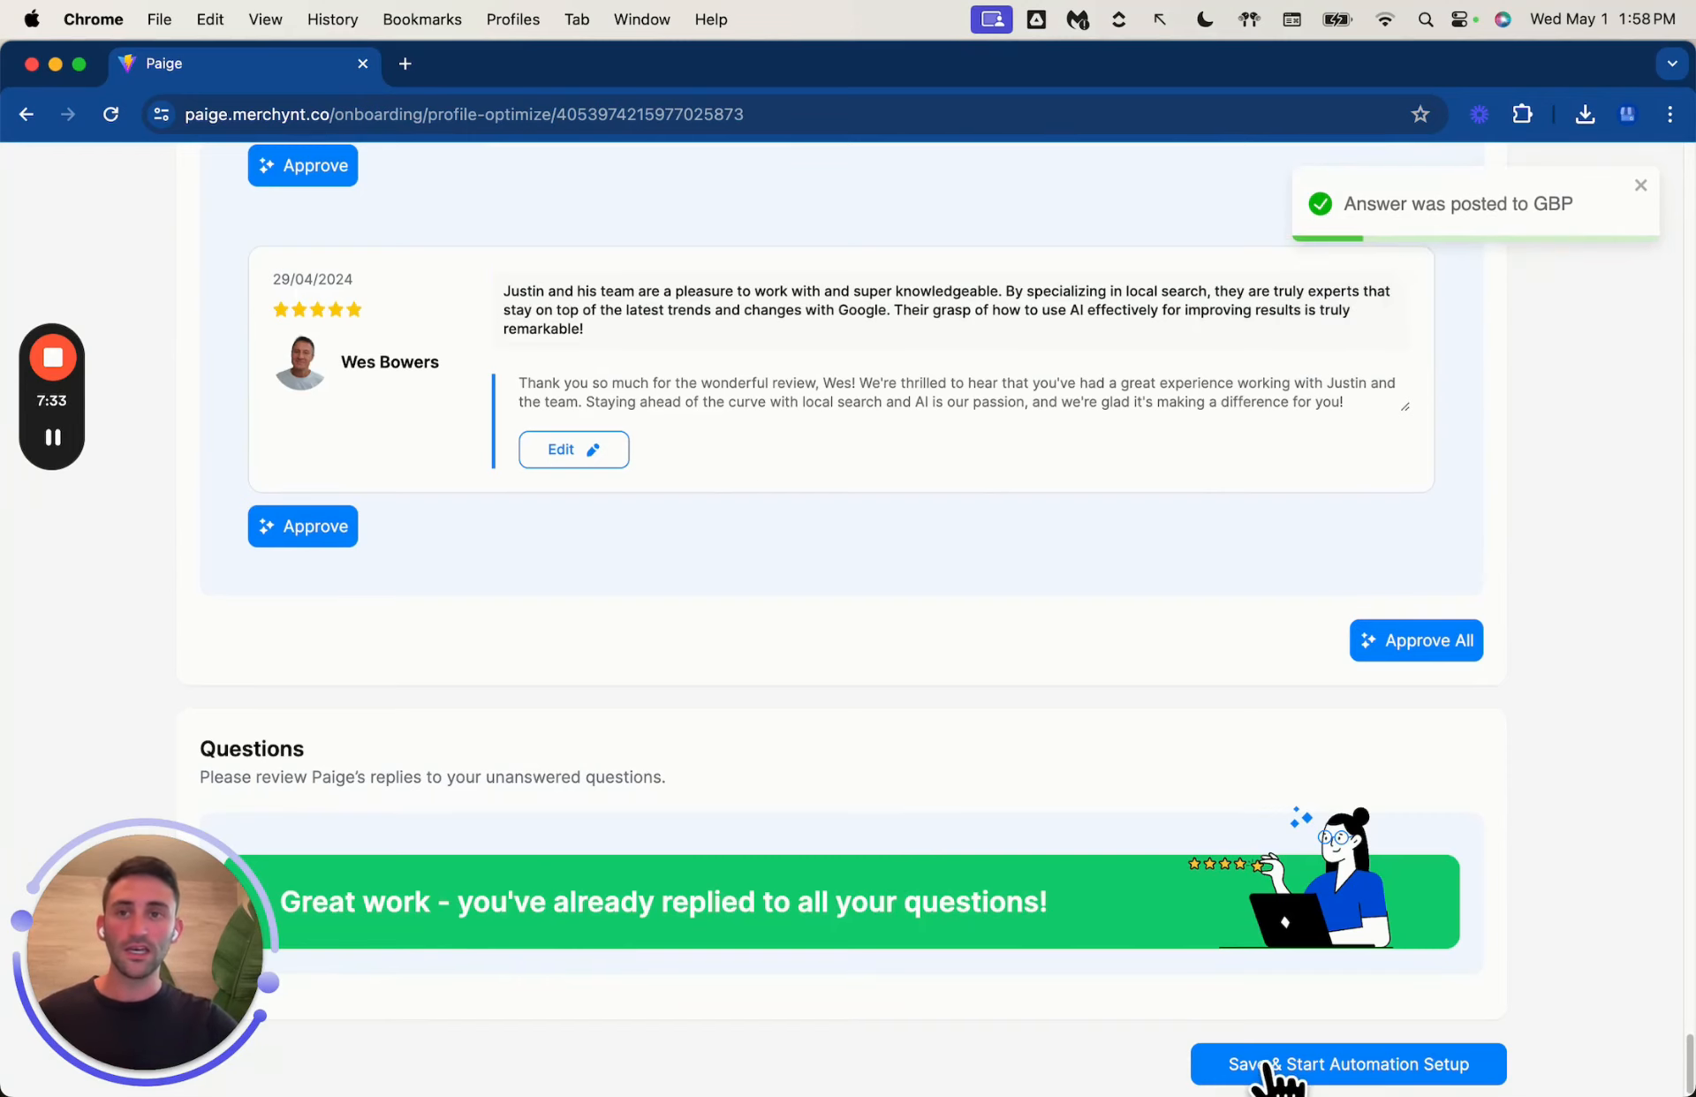
click(1271, 1071)
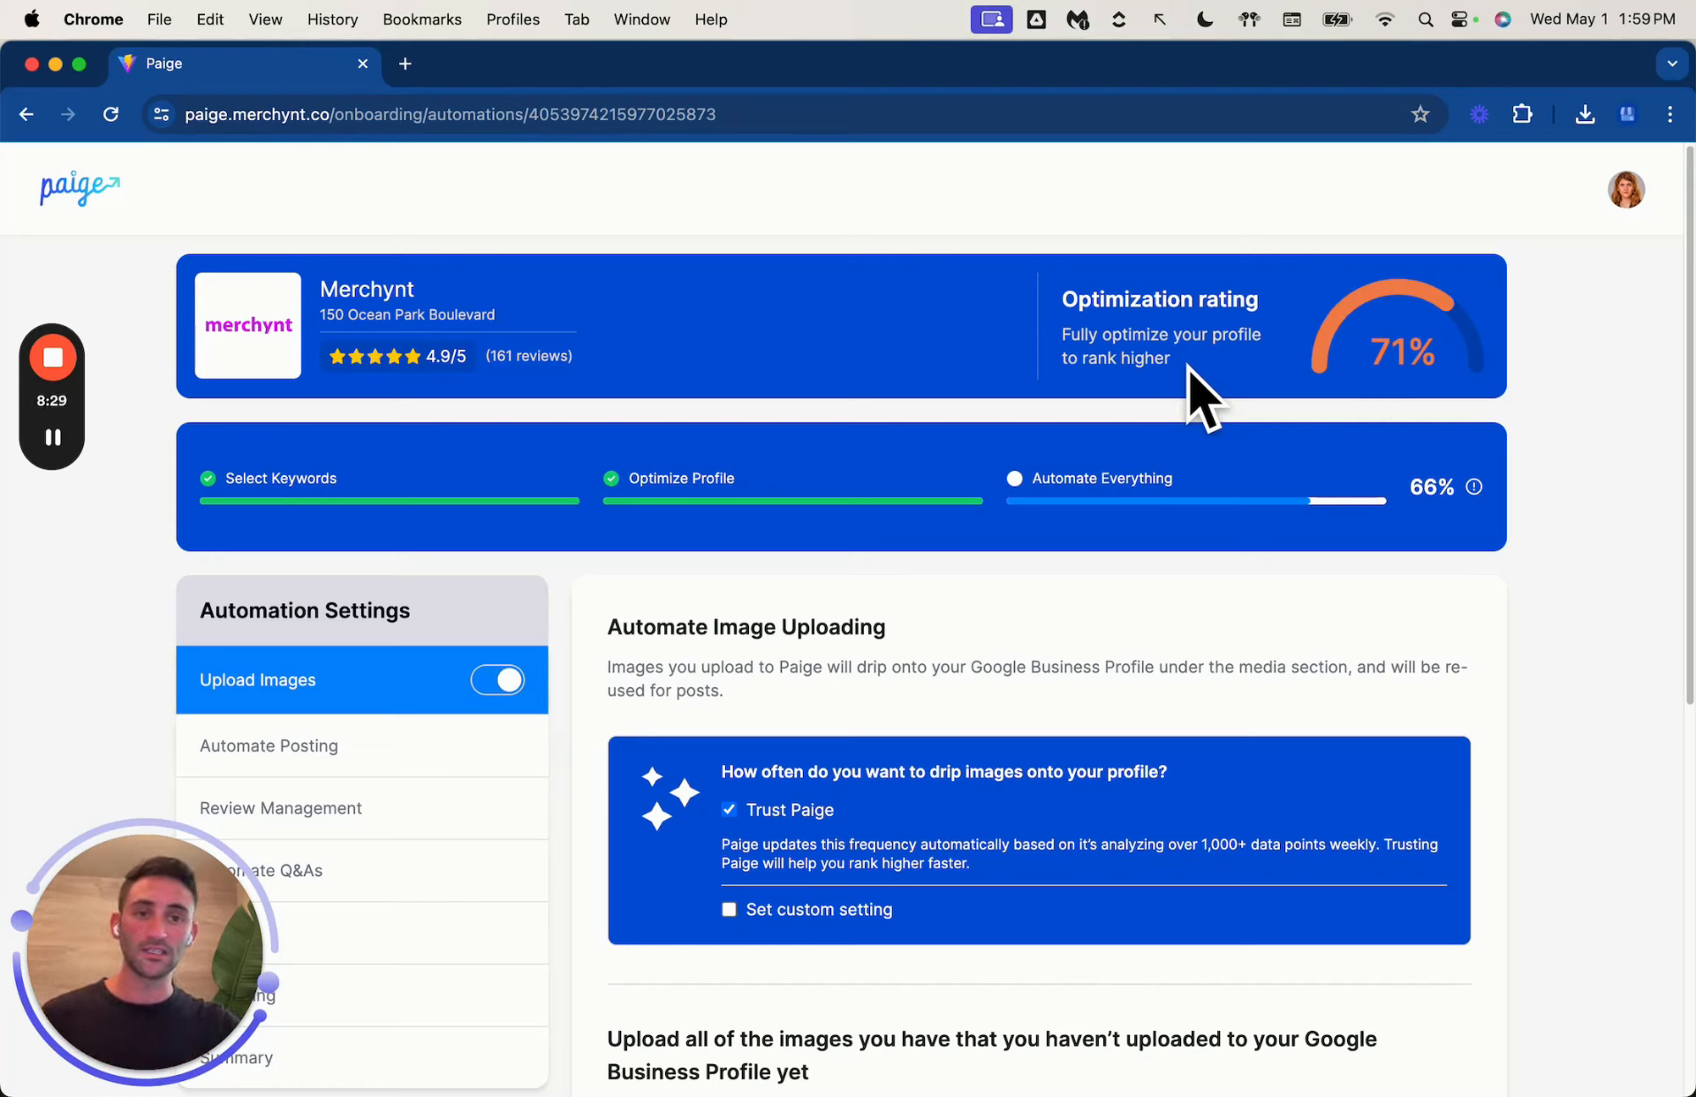
Step: Try custom image upload frequencies of every 7 days and every 1 day, and switch the setting back to Trust Paige
scroll(1106, 375, down, 2)
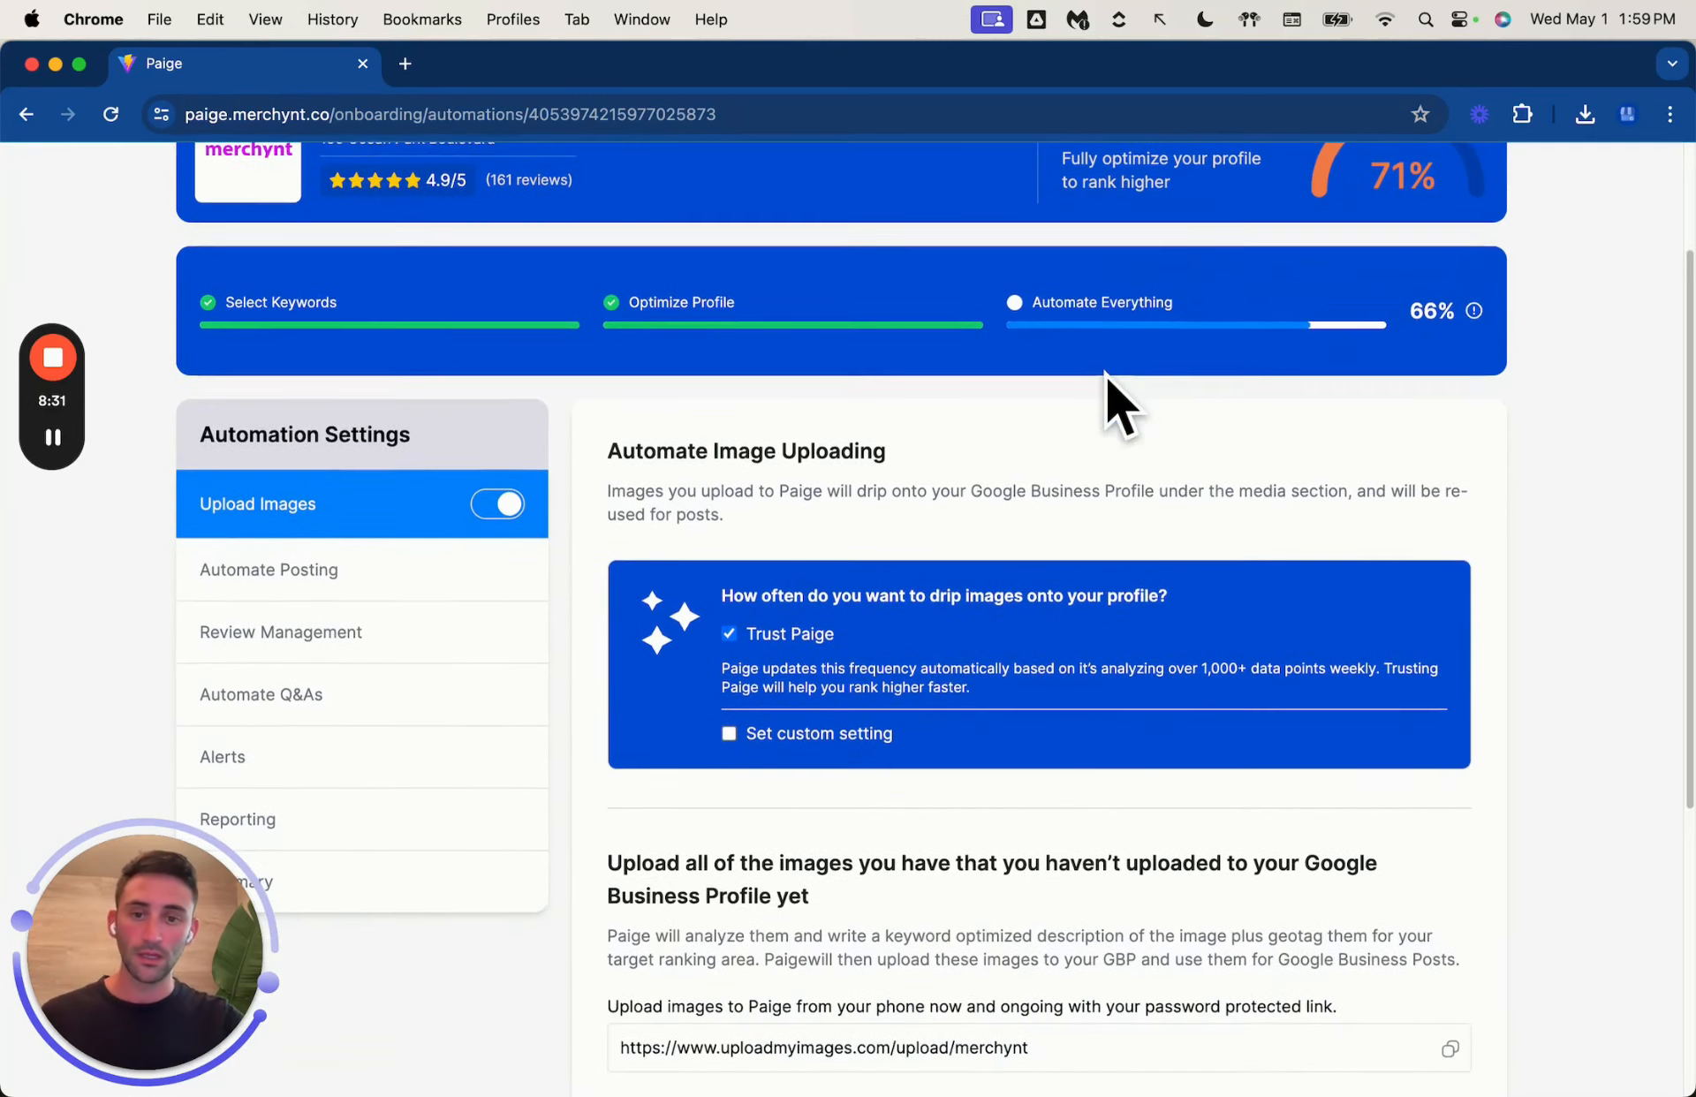
scroll(1106, 374, down, 1)
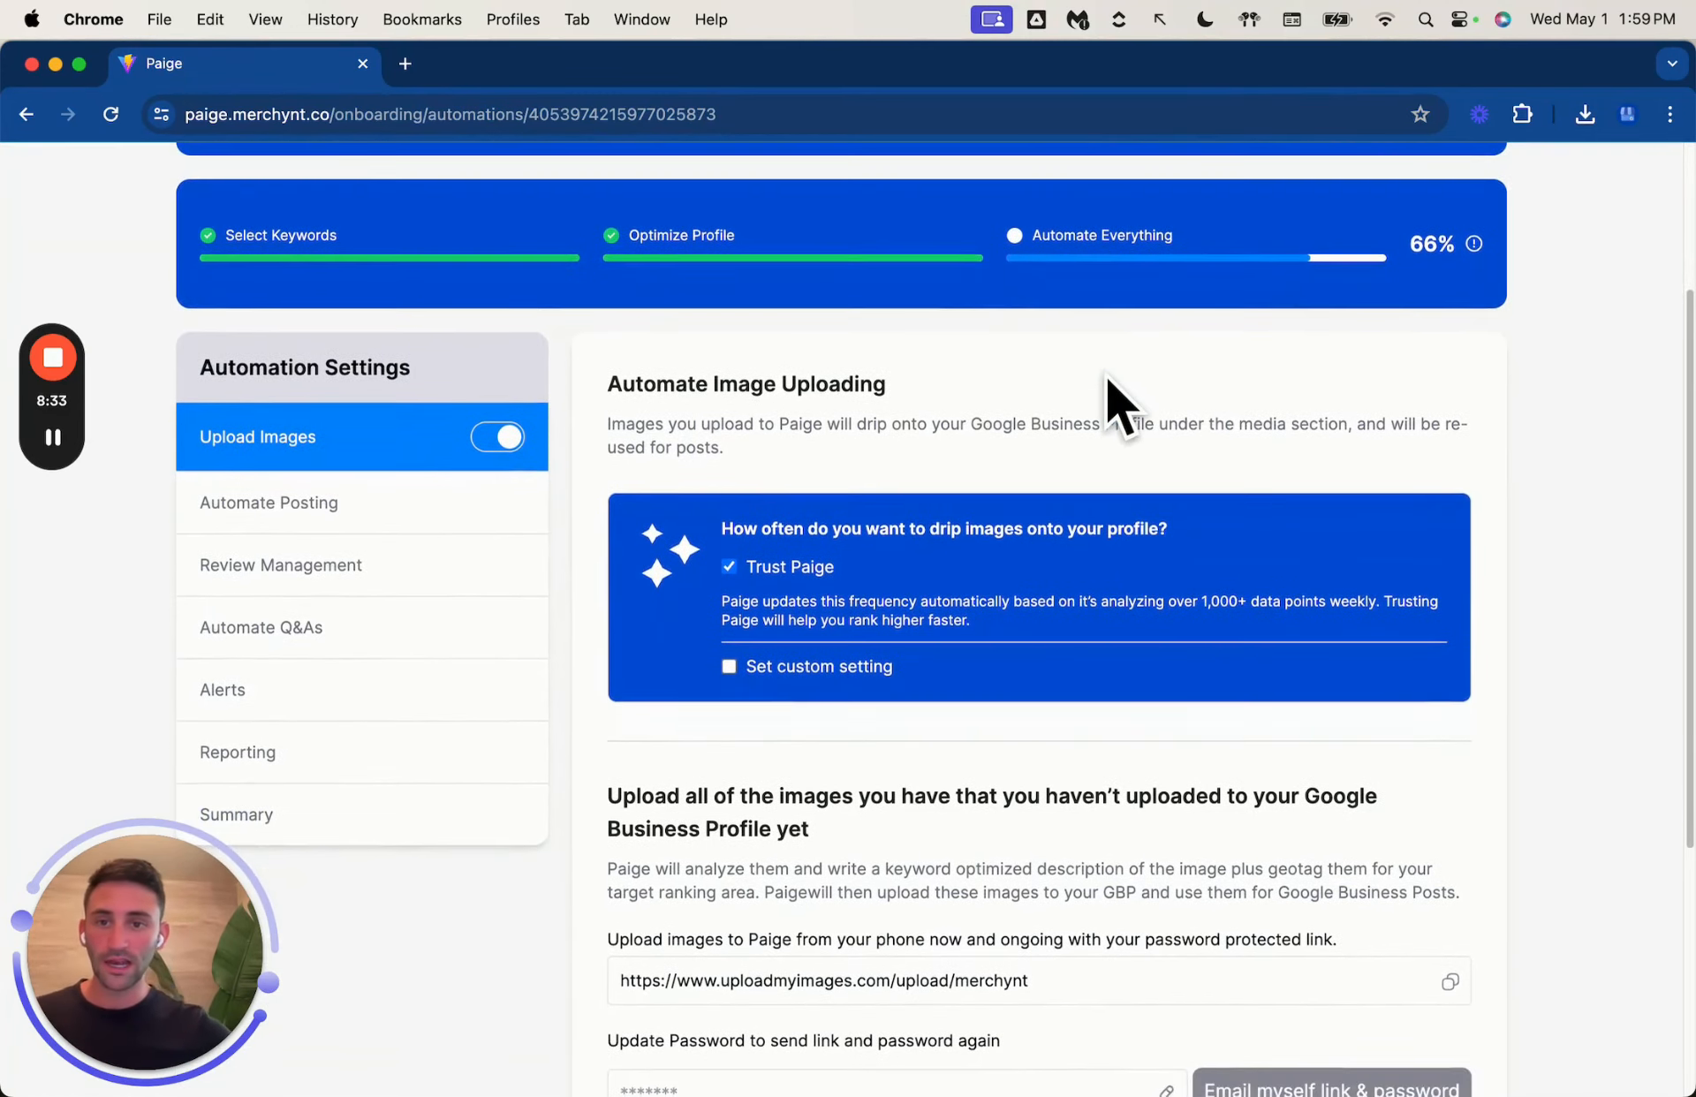
scroll(1107, 378, down, 2)
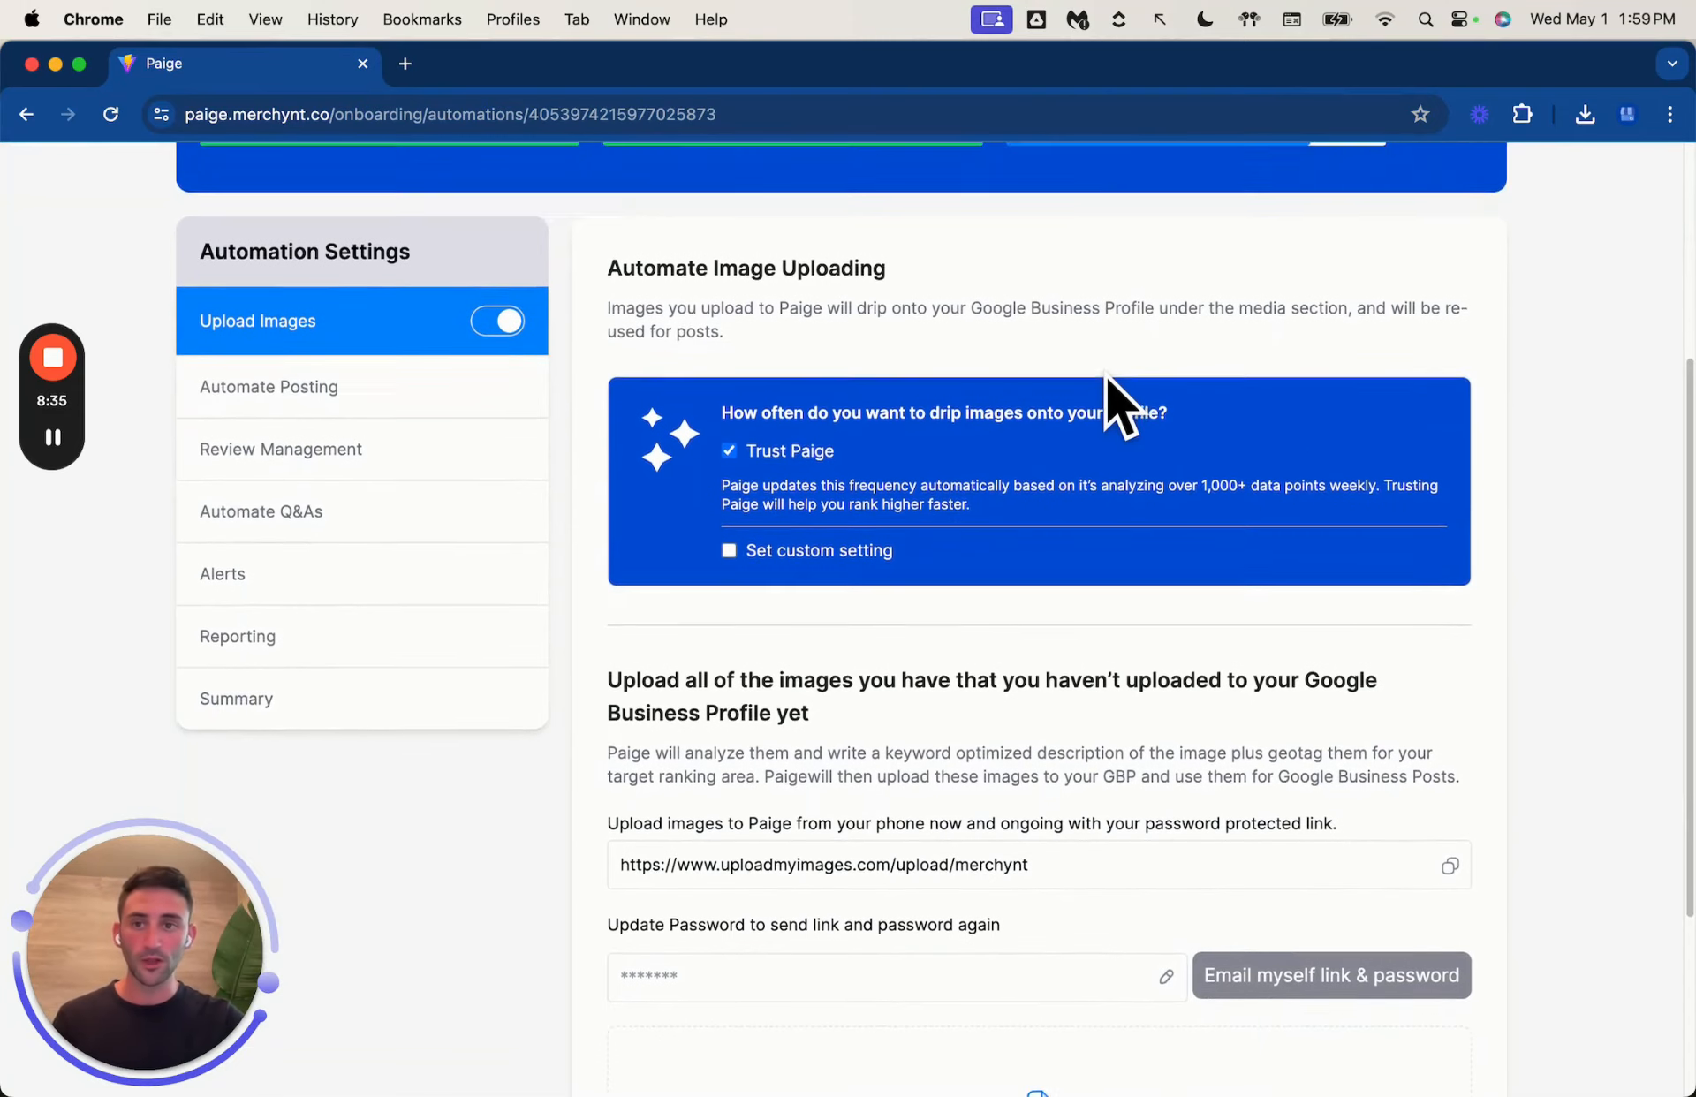
scroll(1106, 376, down, 1)
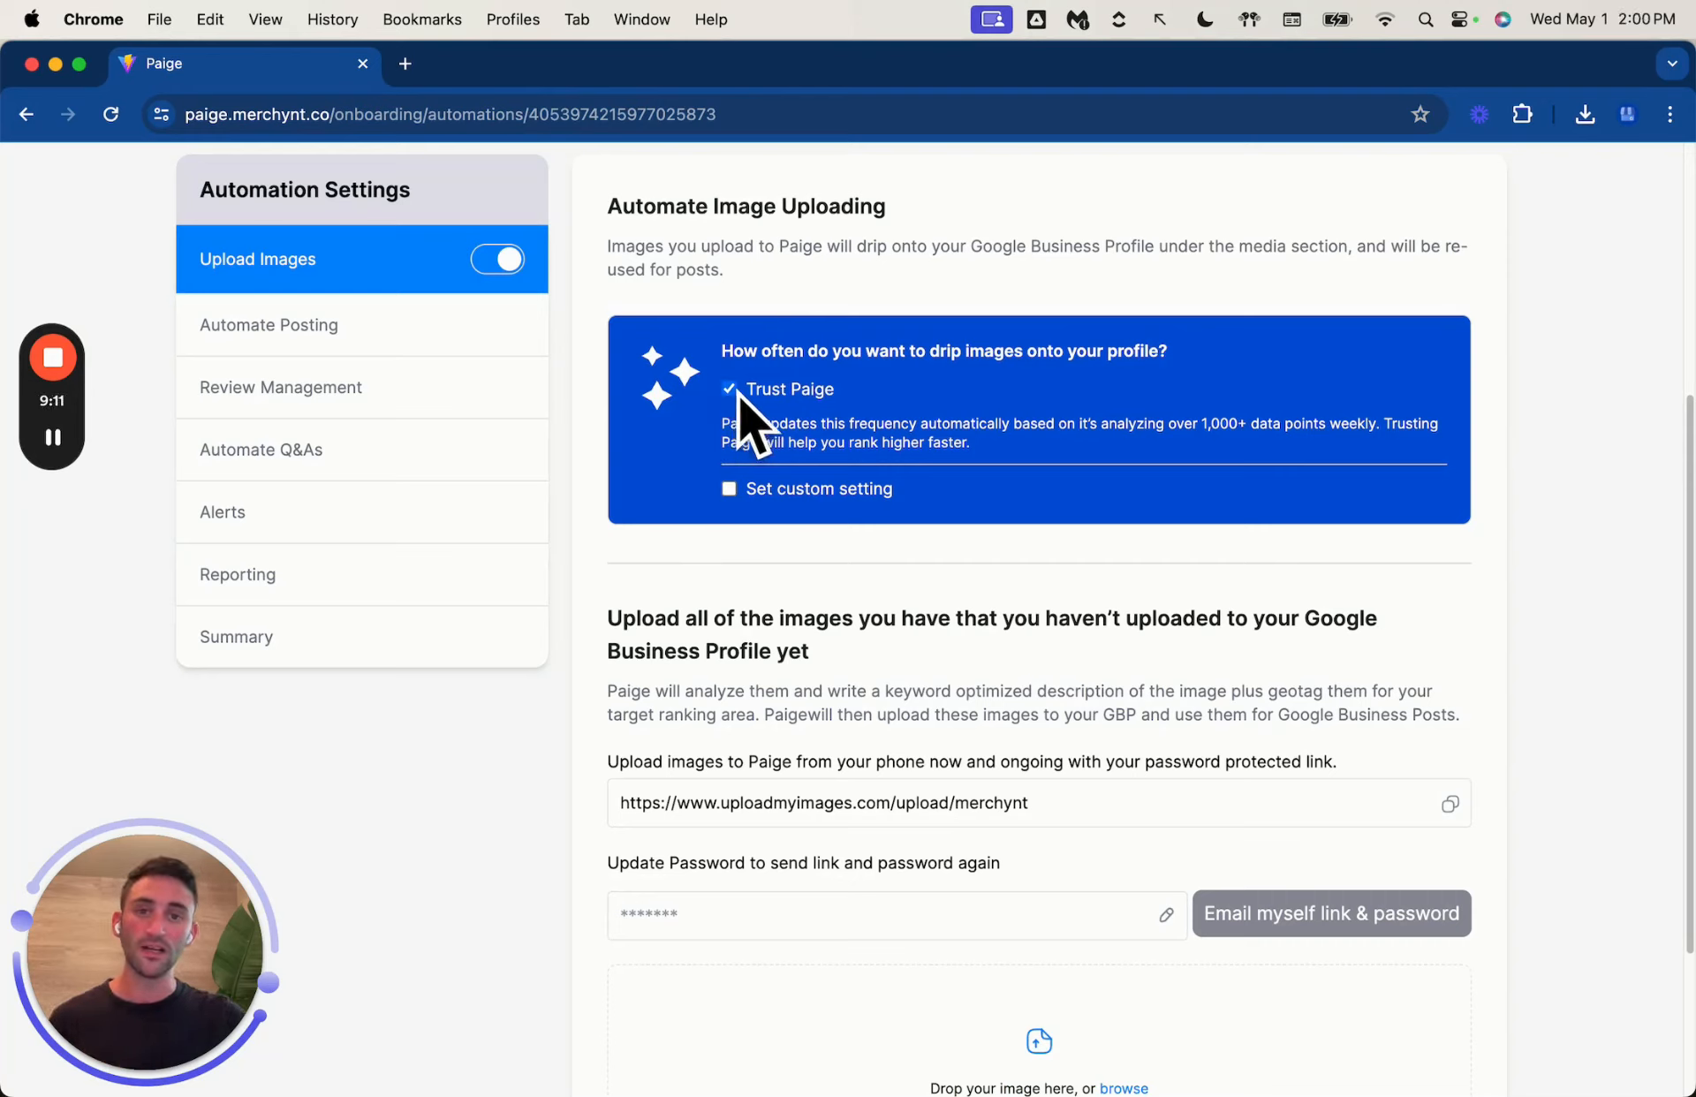
scroll(742, 402, up, 1)
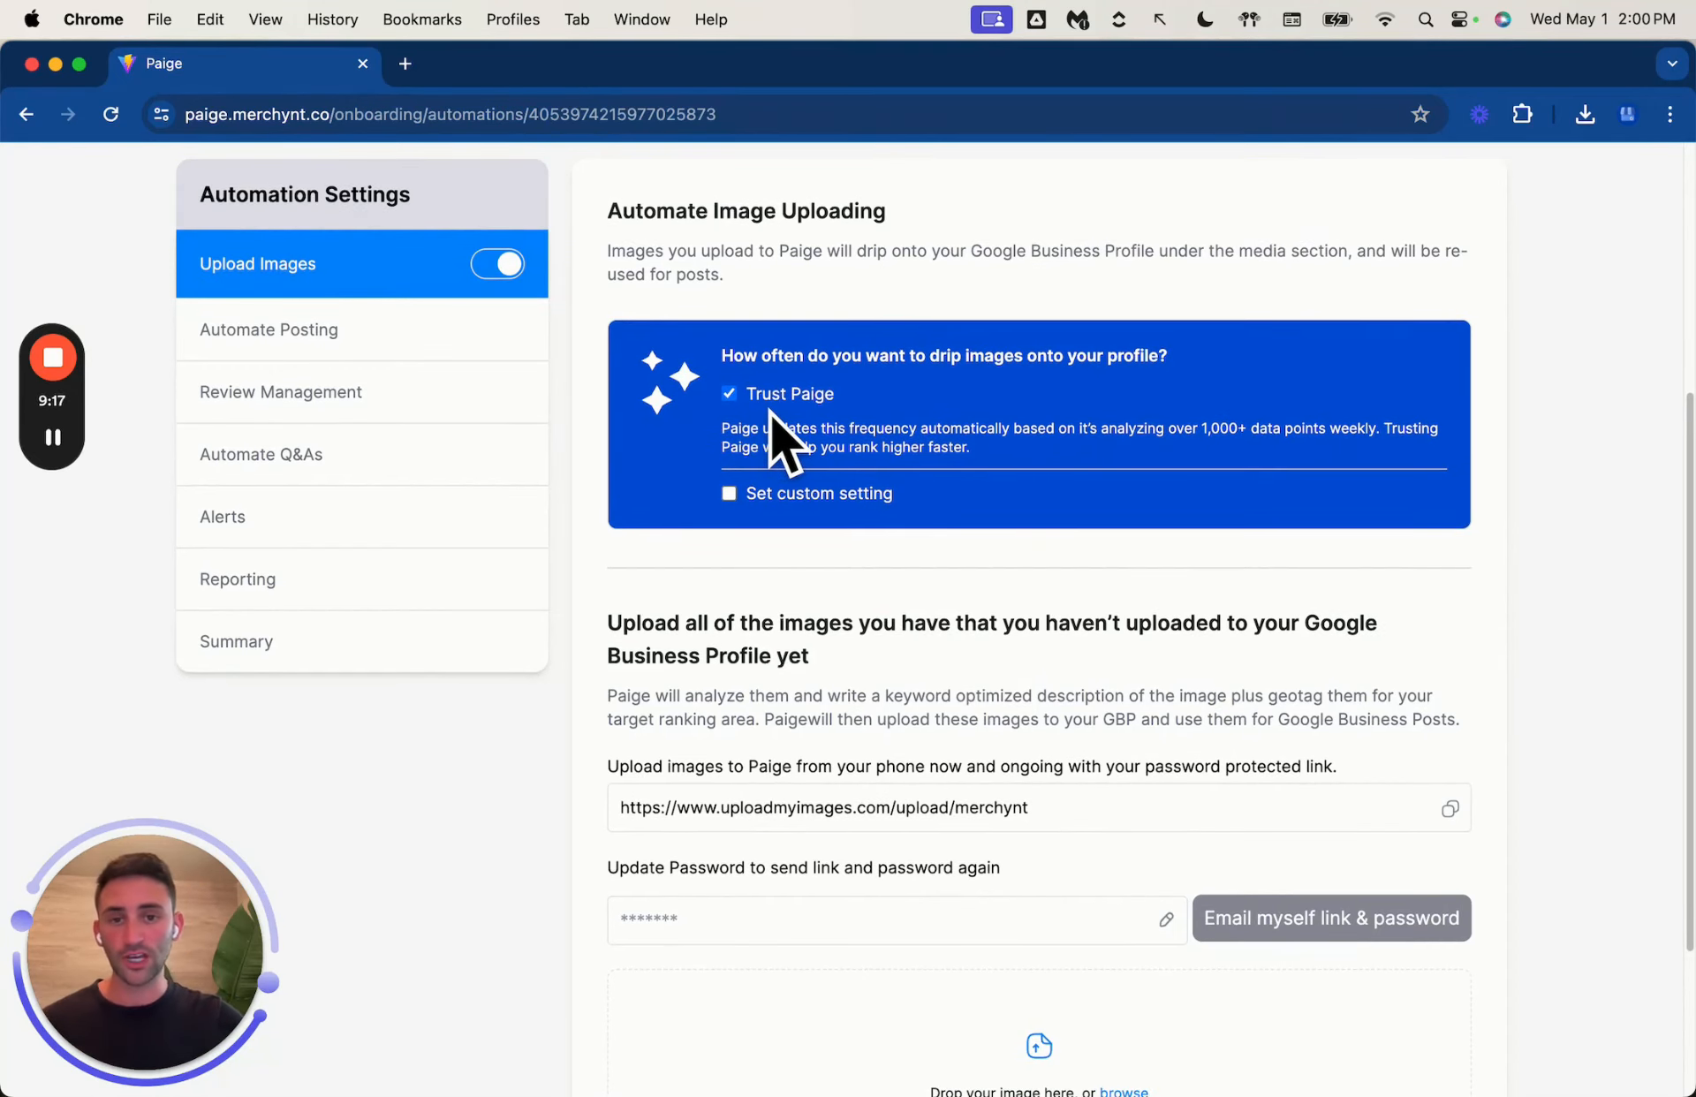
click(729, 495)
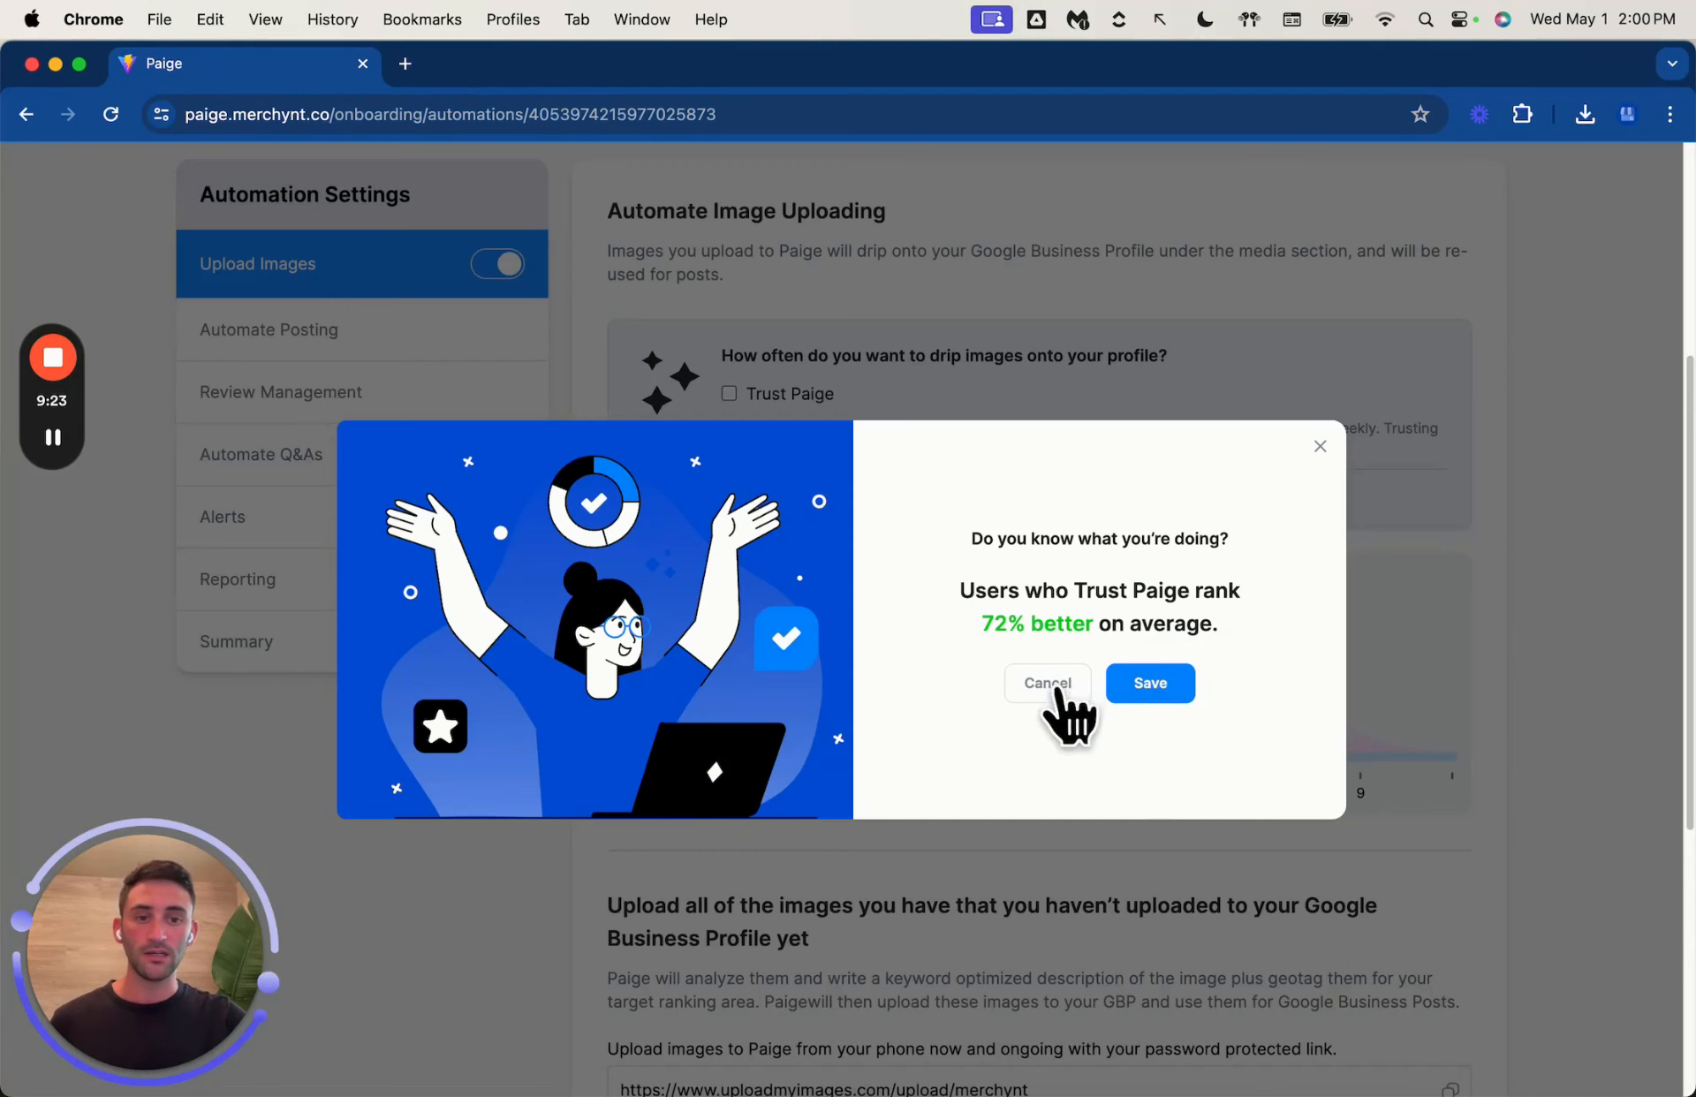
click(1319, 446)
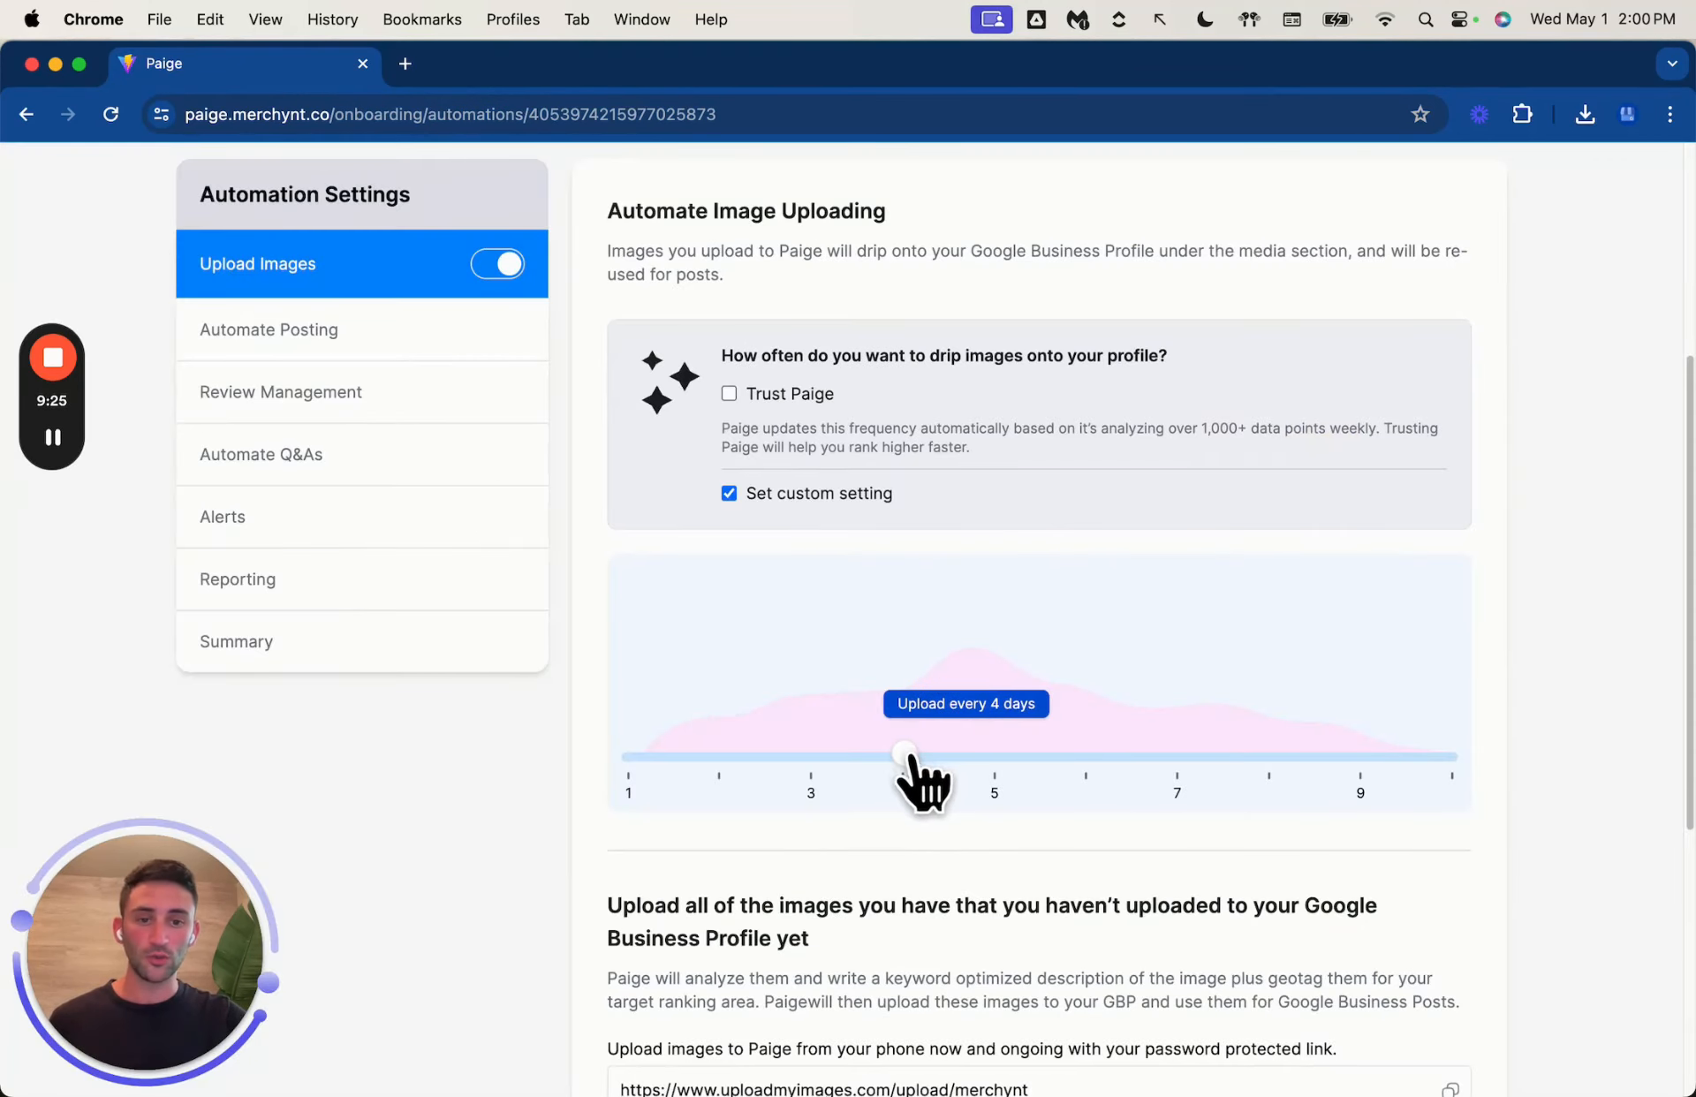
drag(909, 755, 1177, 757)
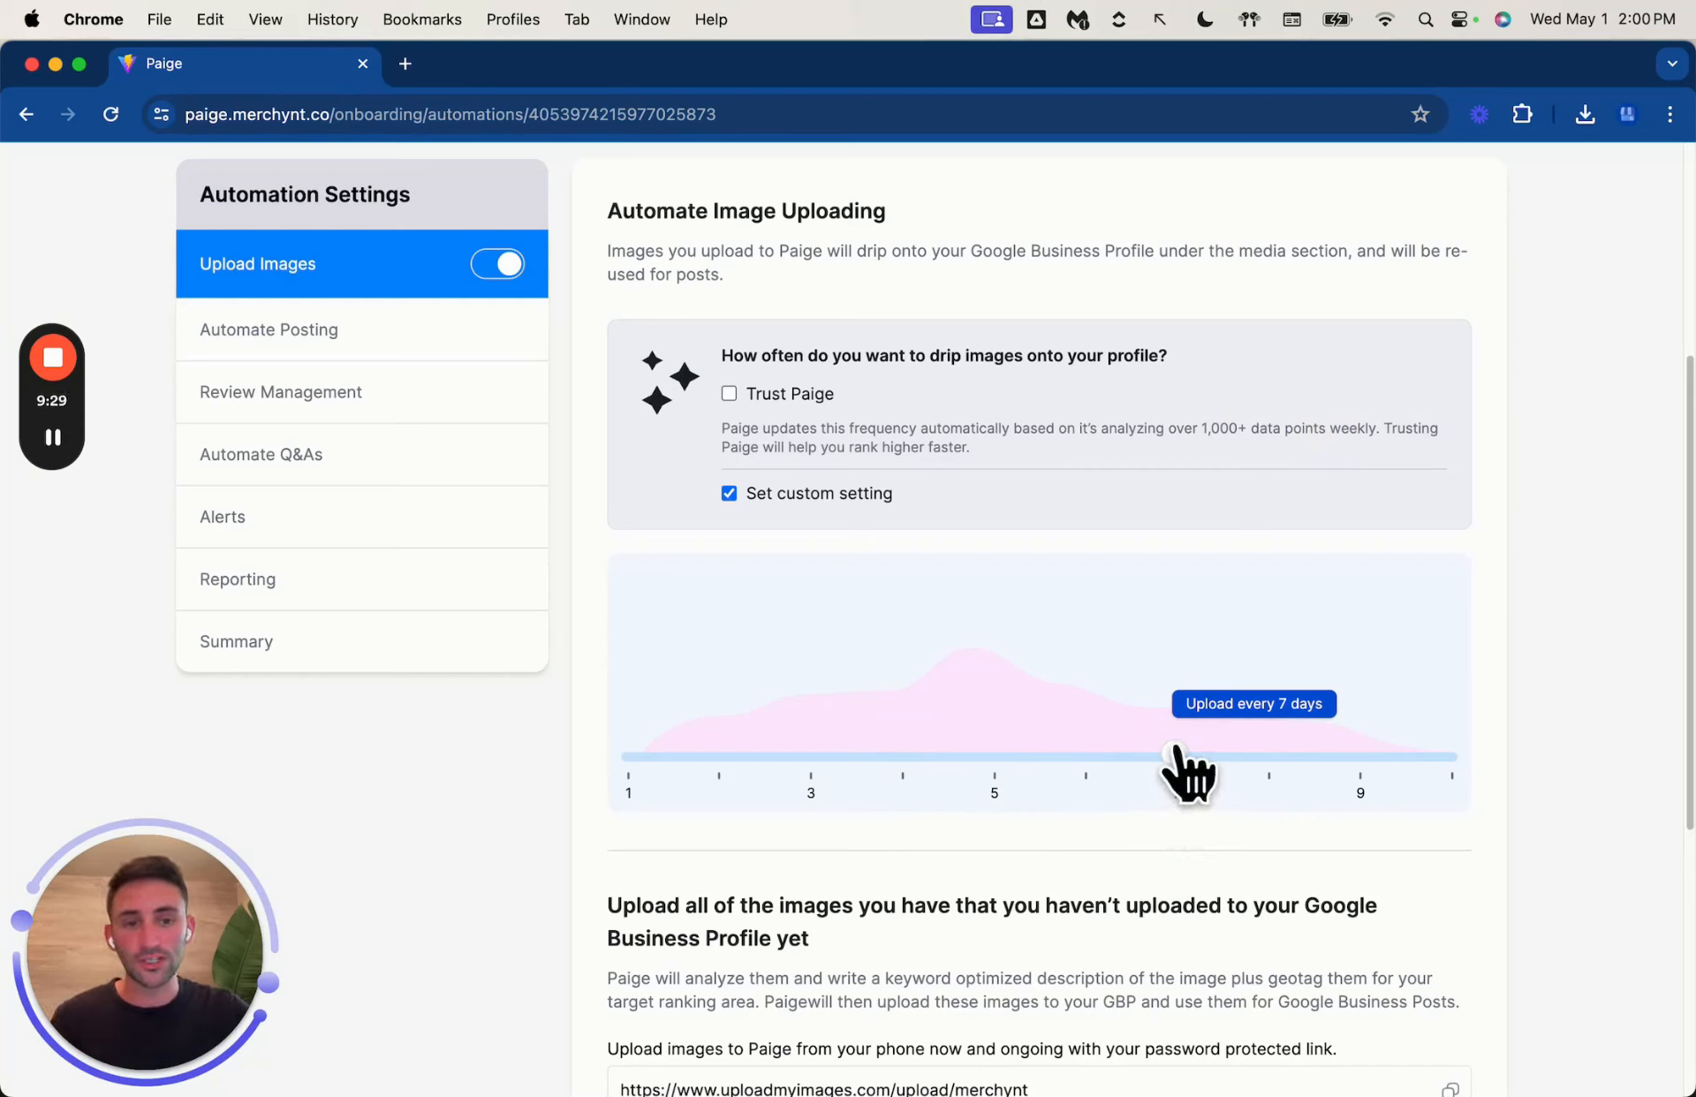
drag(1183, 770, 674, 772)
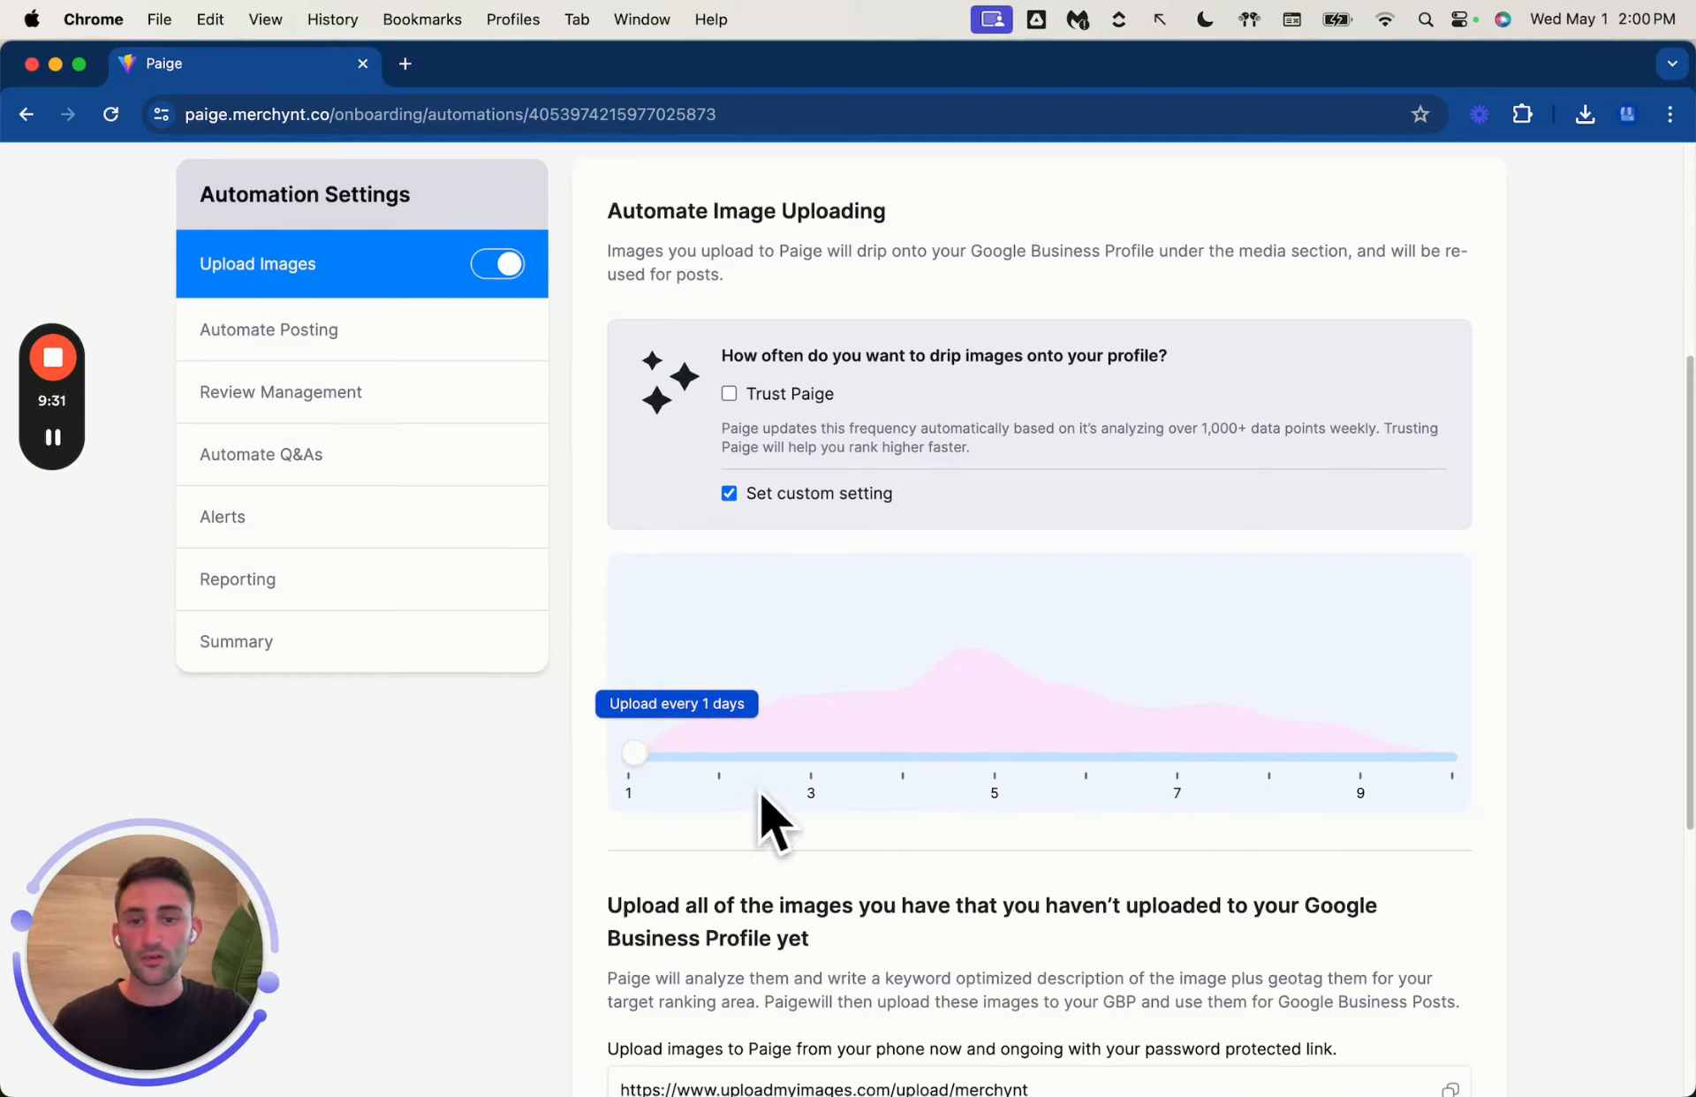
click(733, 401)
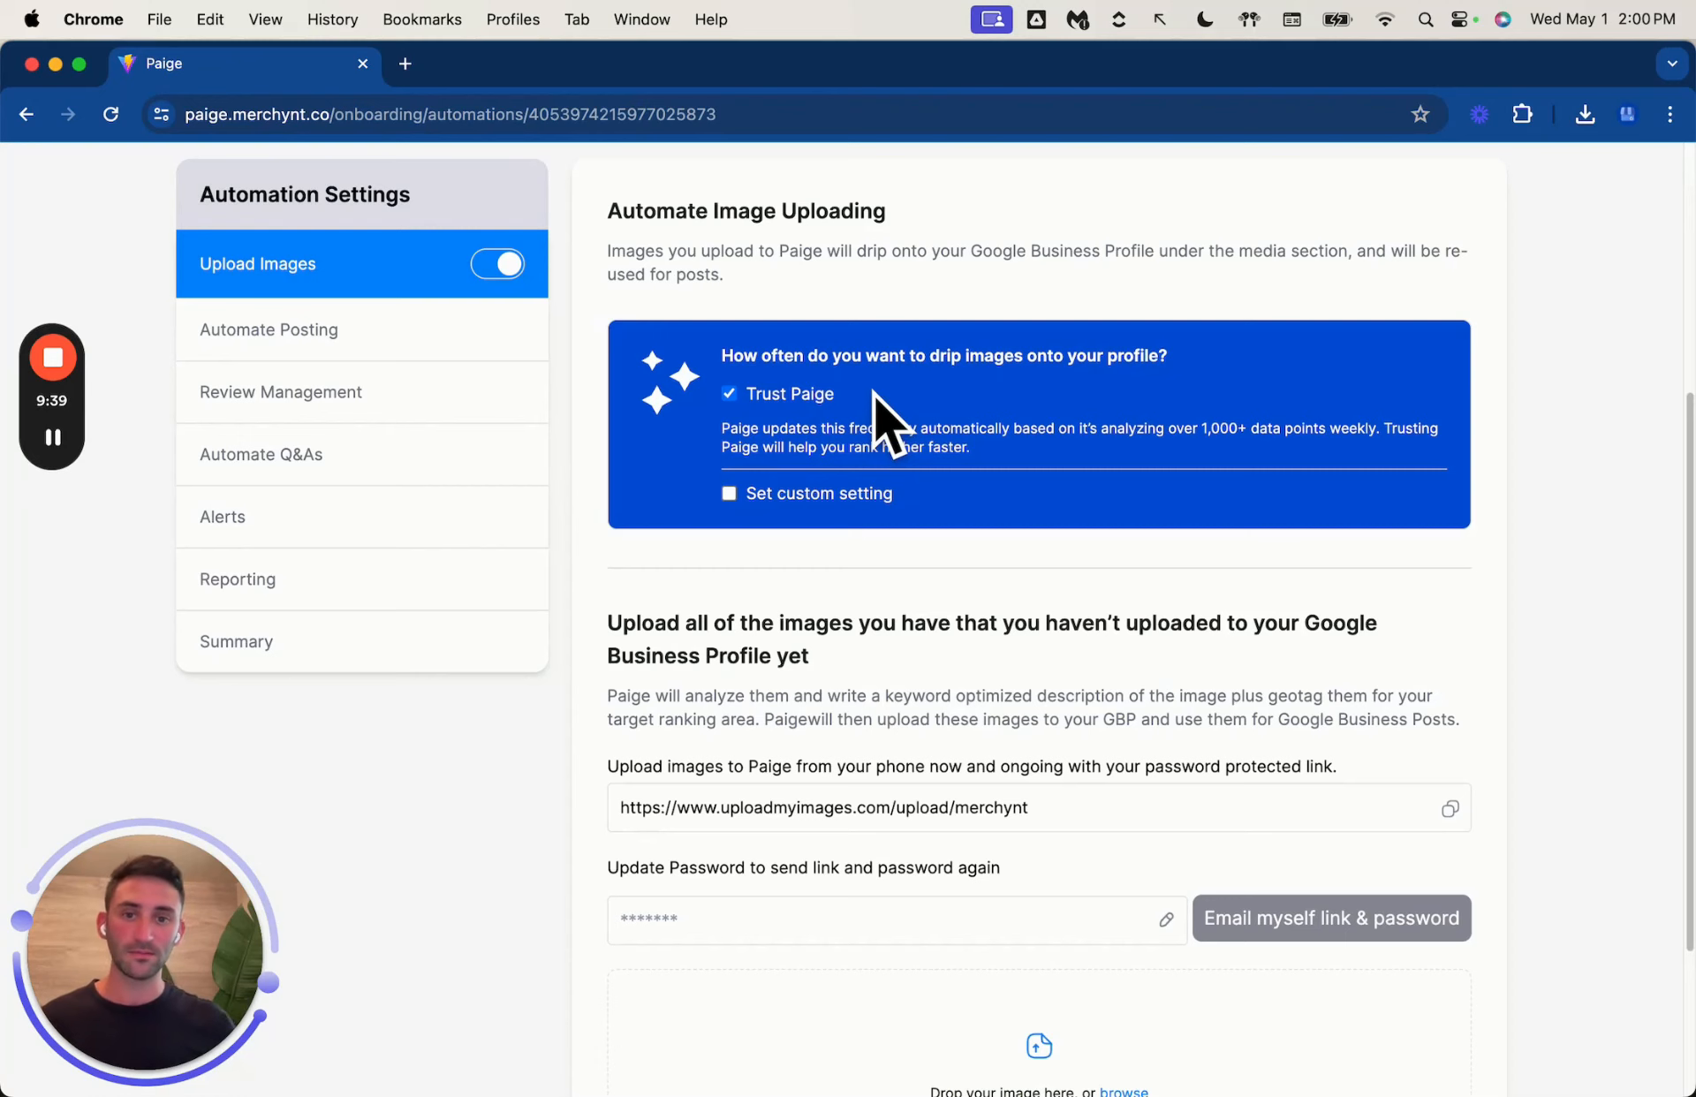
Step: Open Merchynt's password-protected image upload link, inspect its address and unlock page, and return to the image automation settings
scroll(972, 448, down, 3)
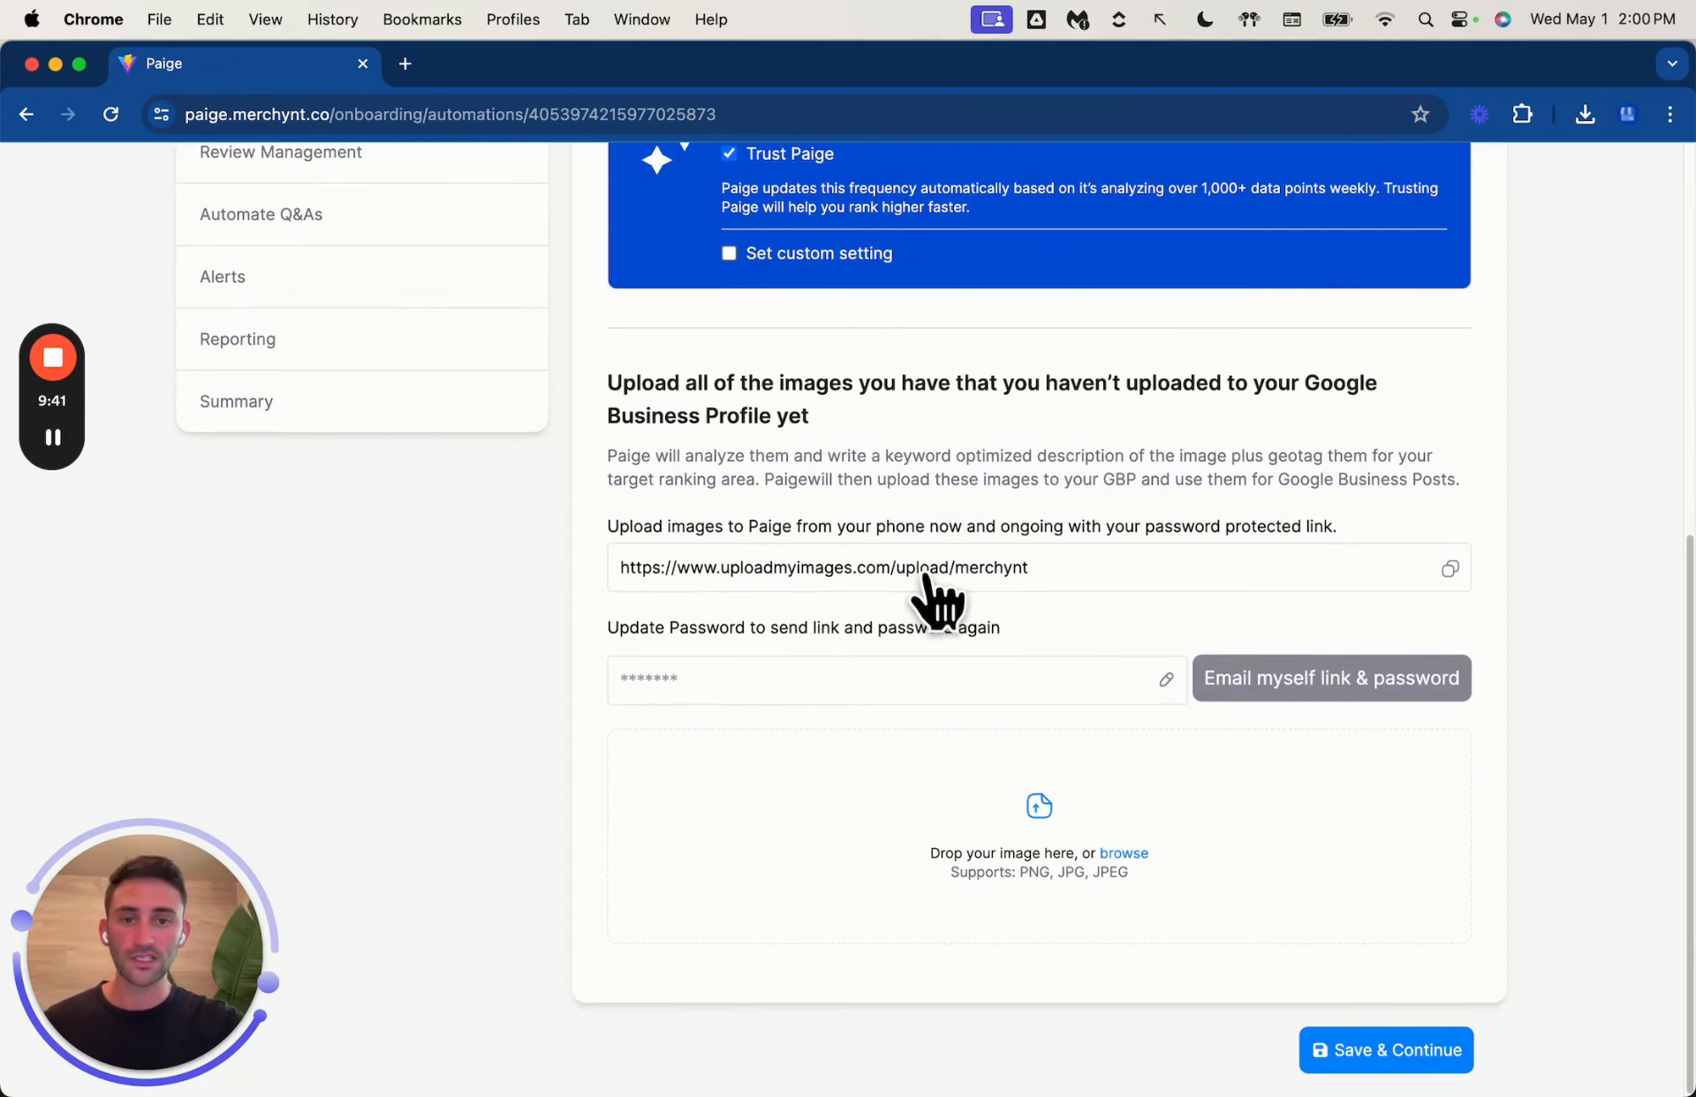
click(839, 576)
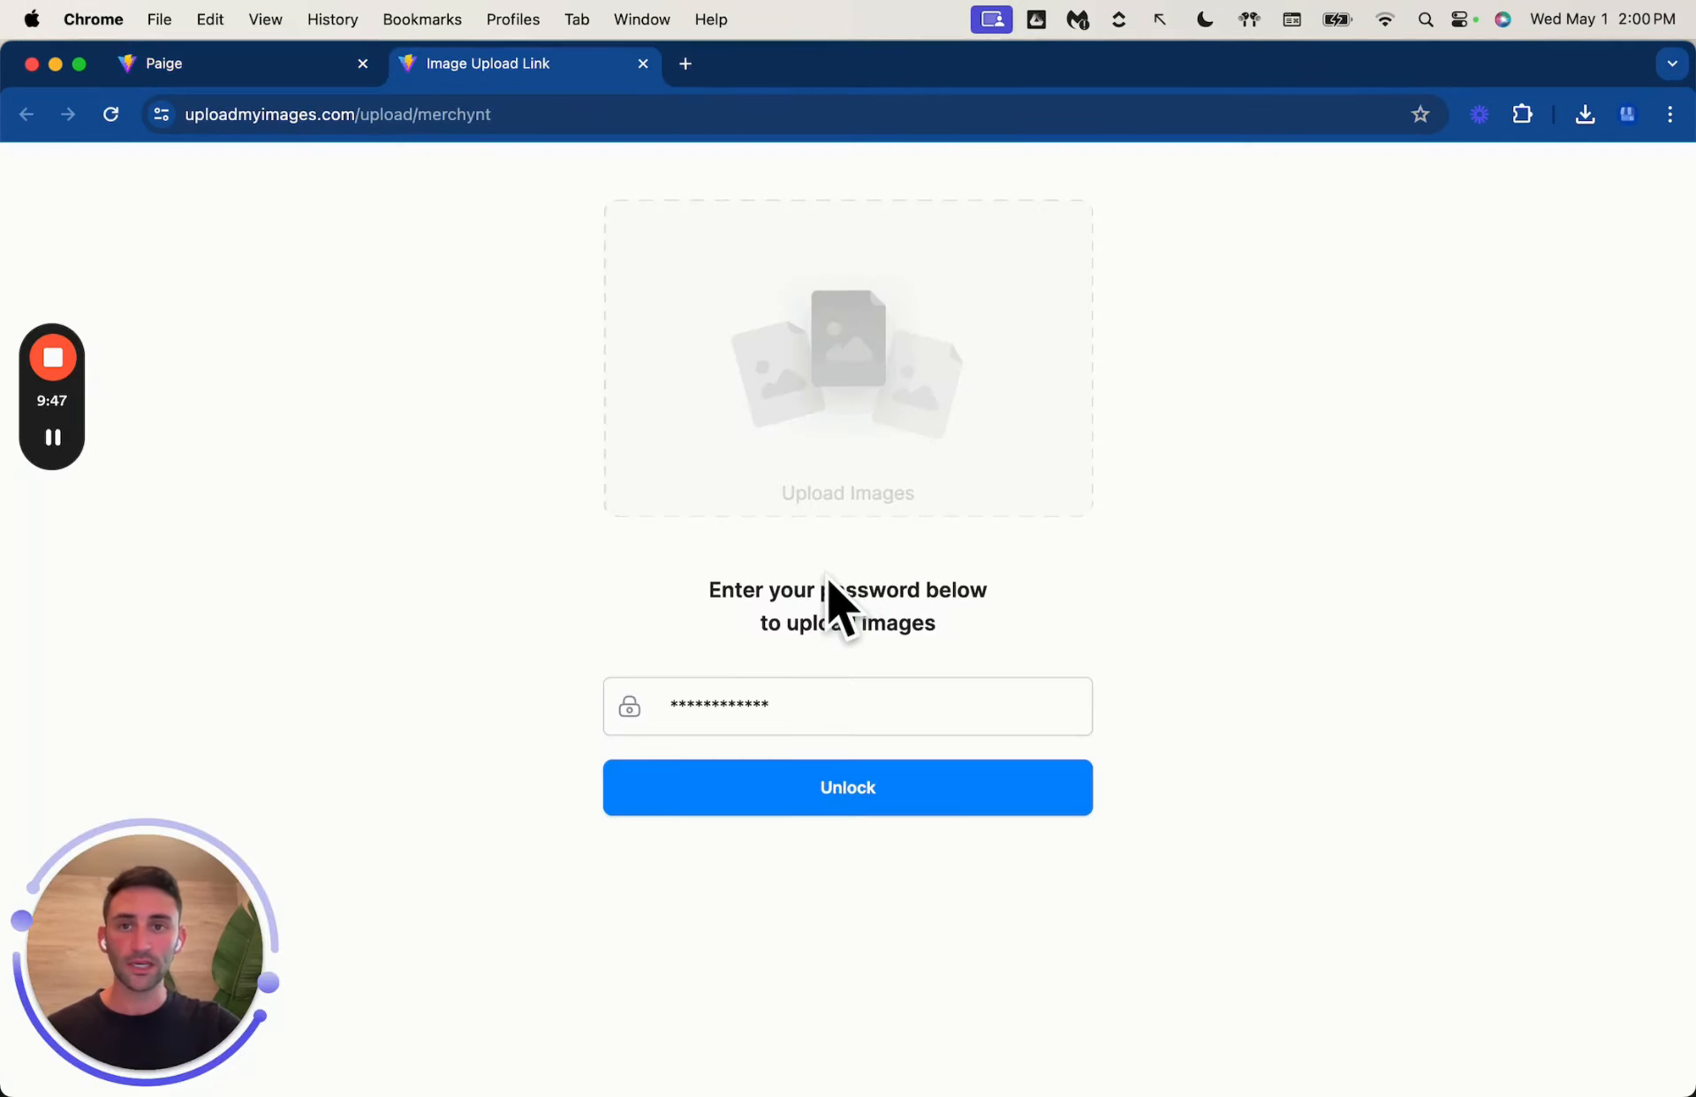
click(378, 119)
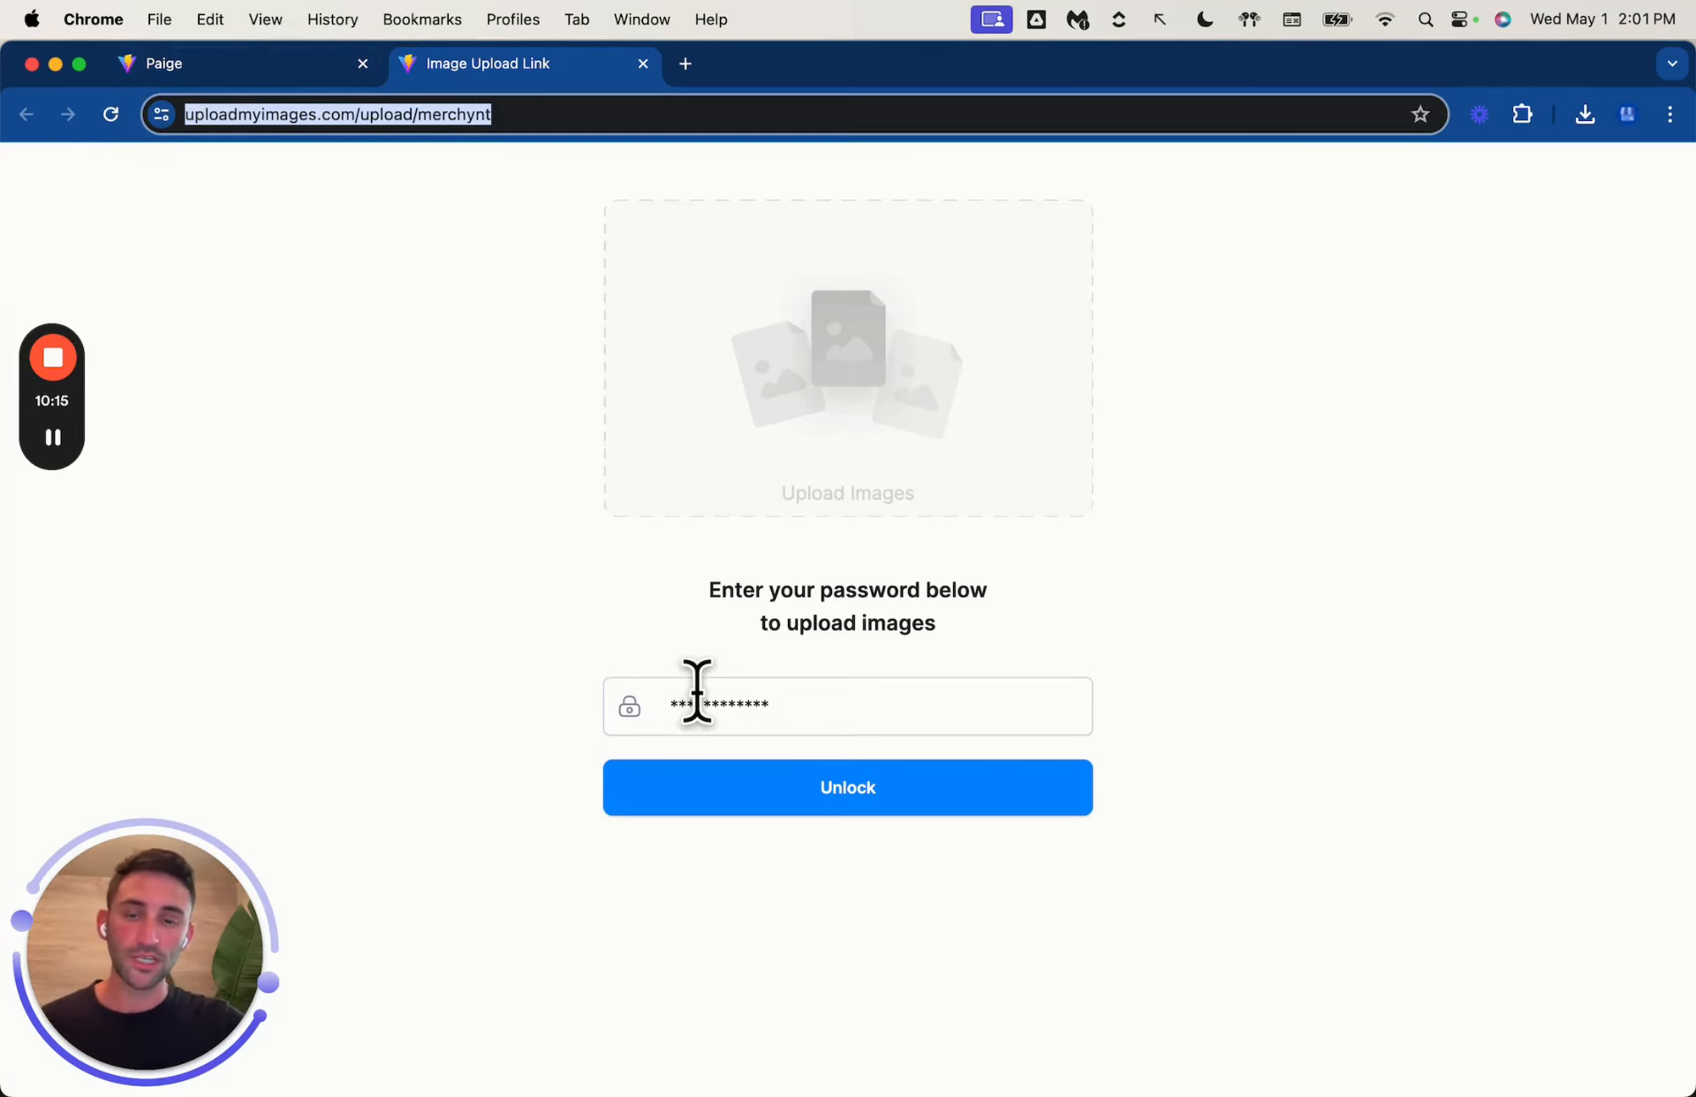
click(271, 77)
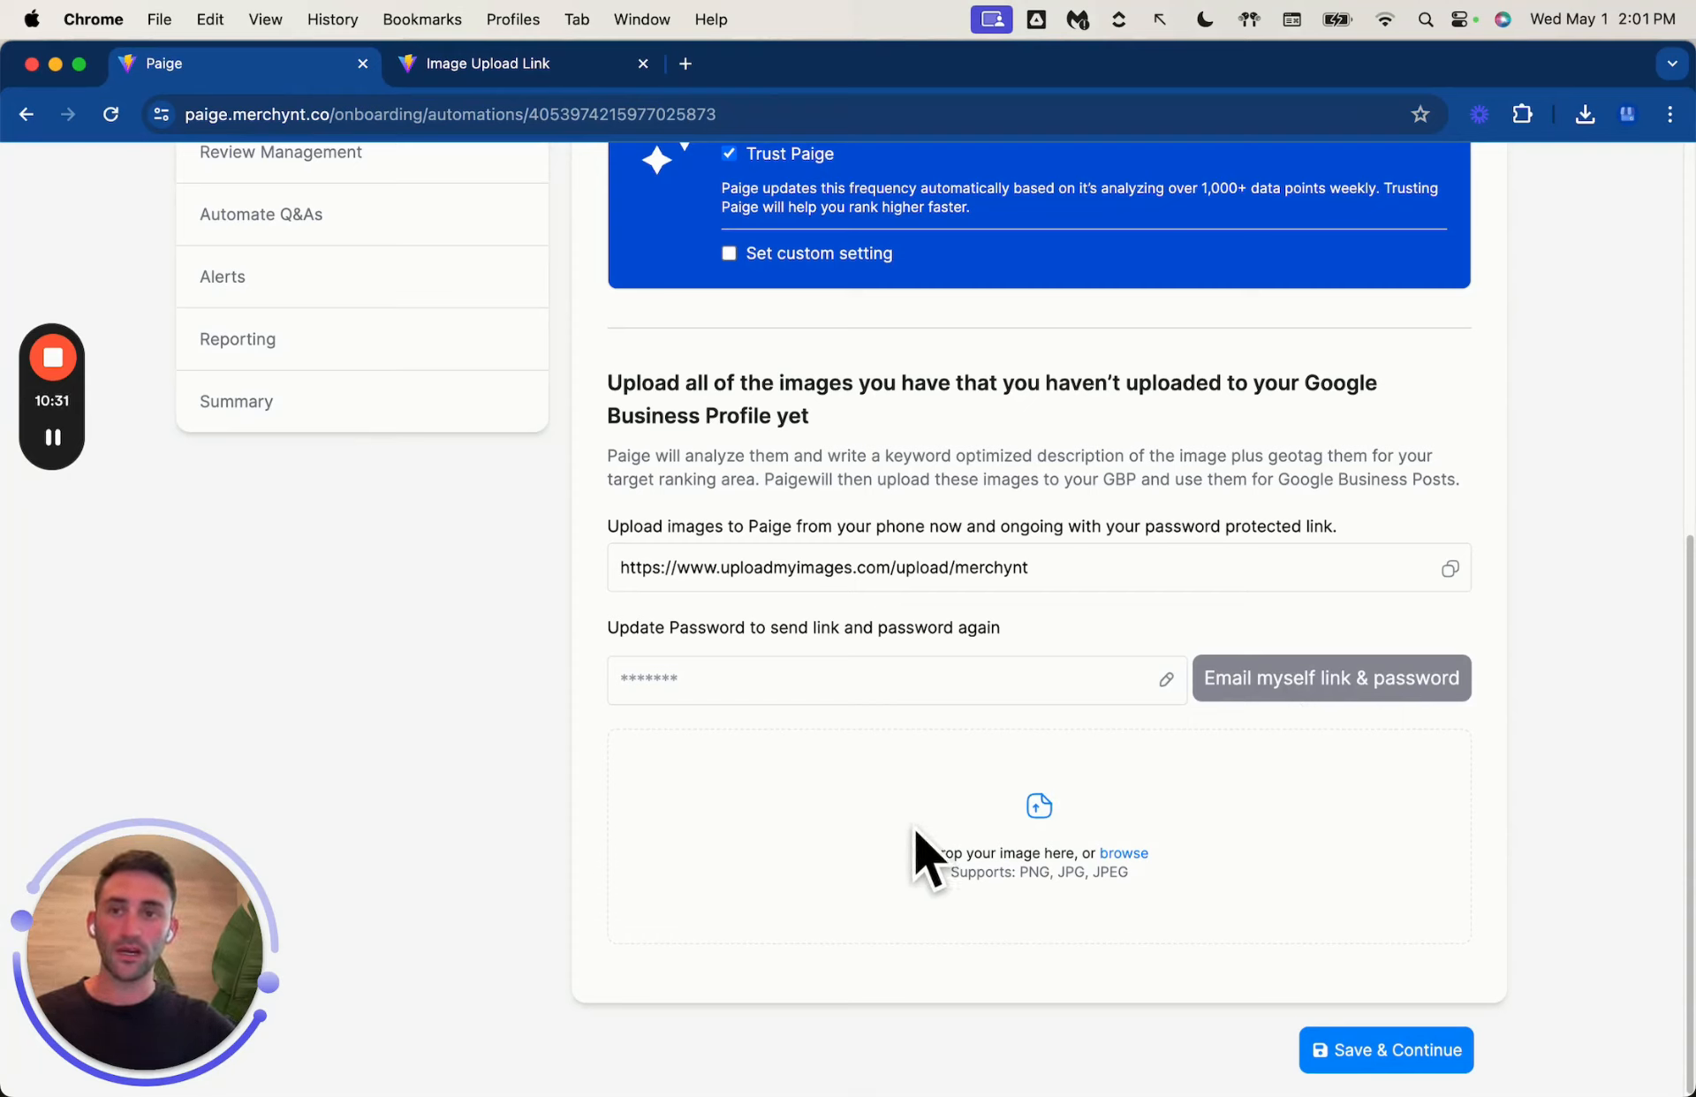
Step: Open the account's image Media Library in a separate browser tab and display the images for the Merchynt location
scroll(922, 855, up, 1)
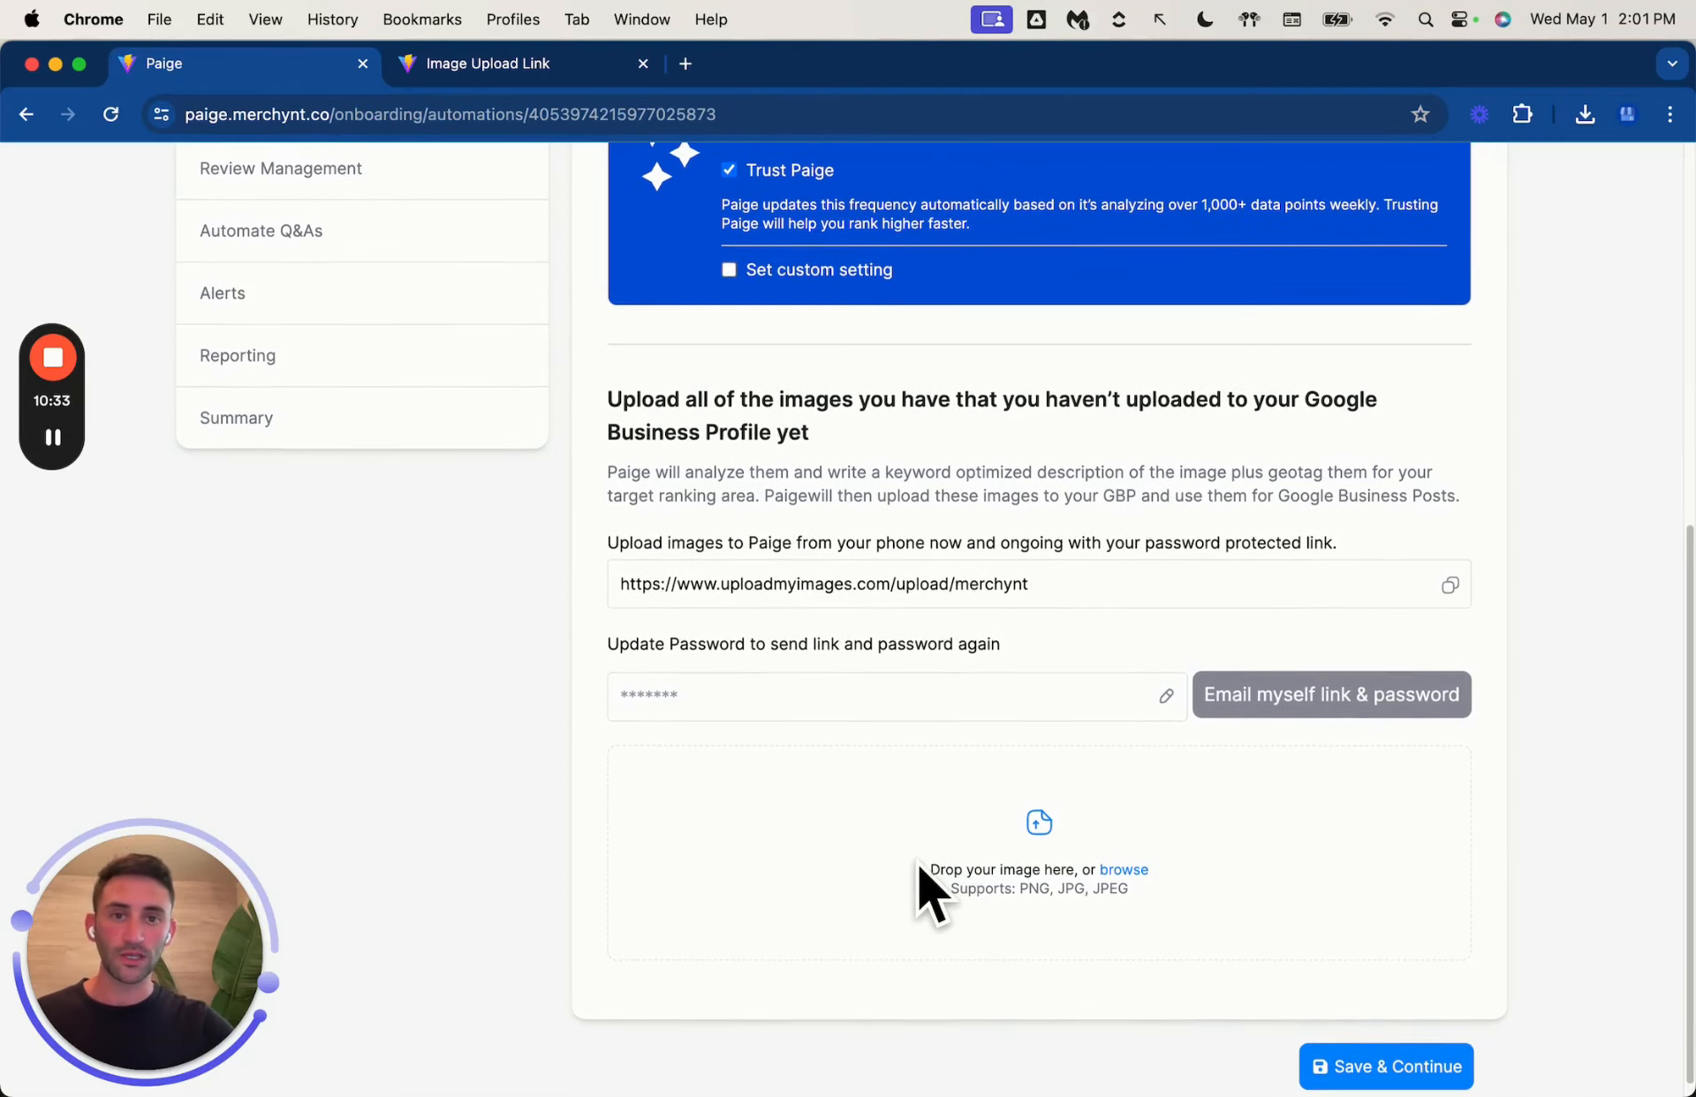
scroll(919, 866, up, 7)
click(1625, 189)
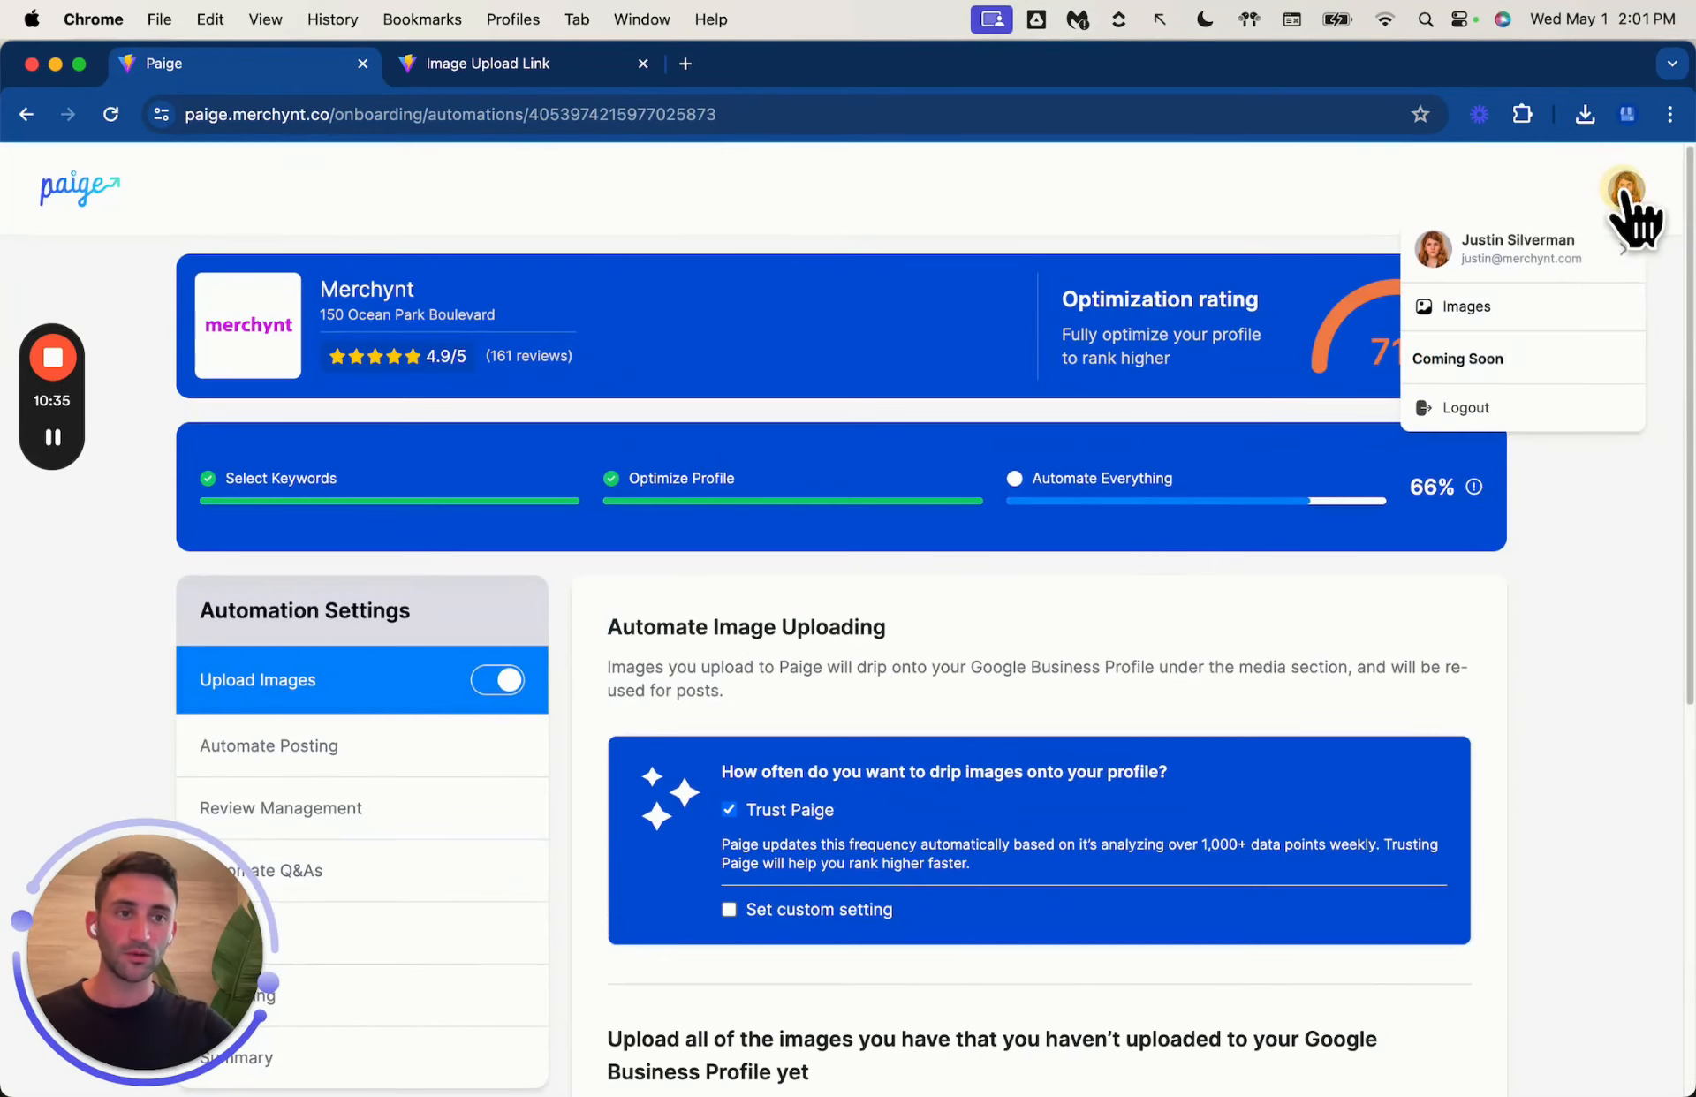
right_click(1467, 309)
click(1433, 317)
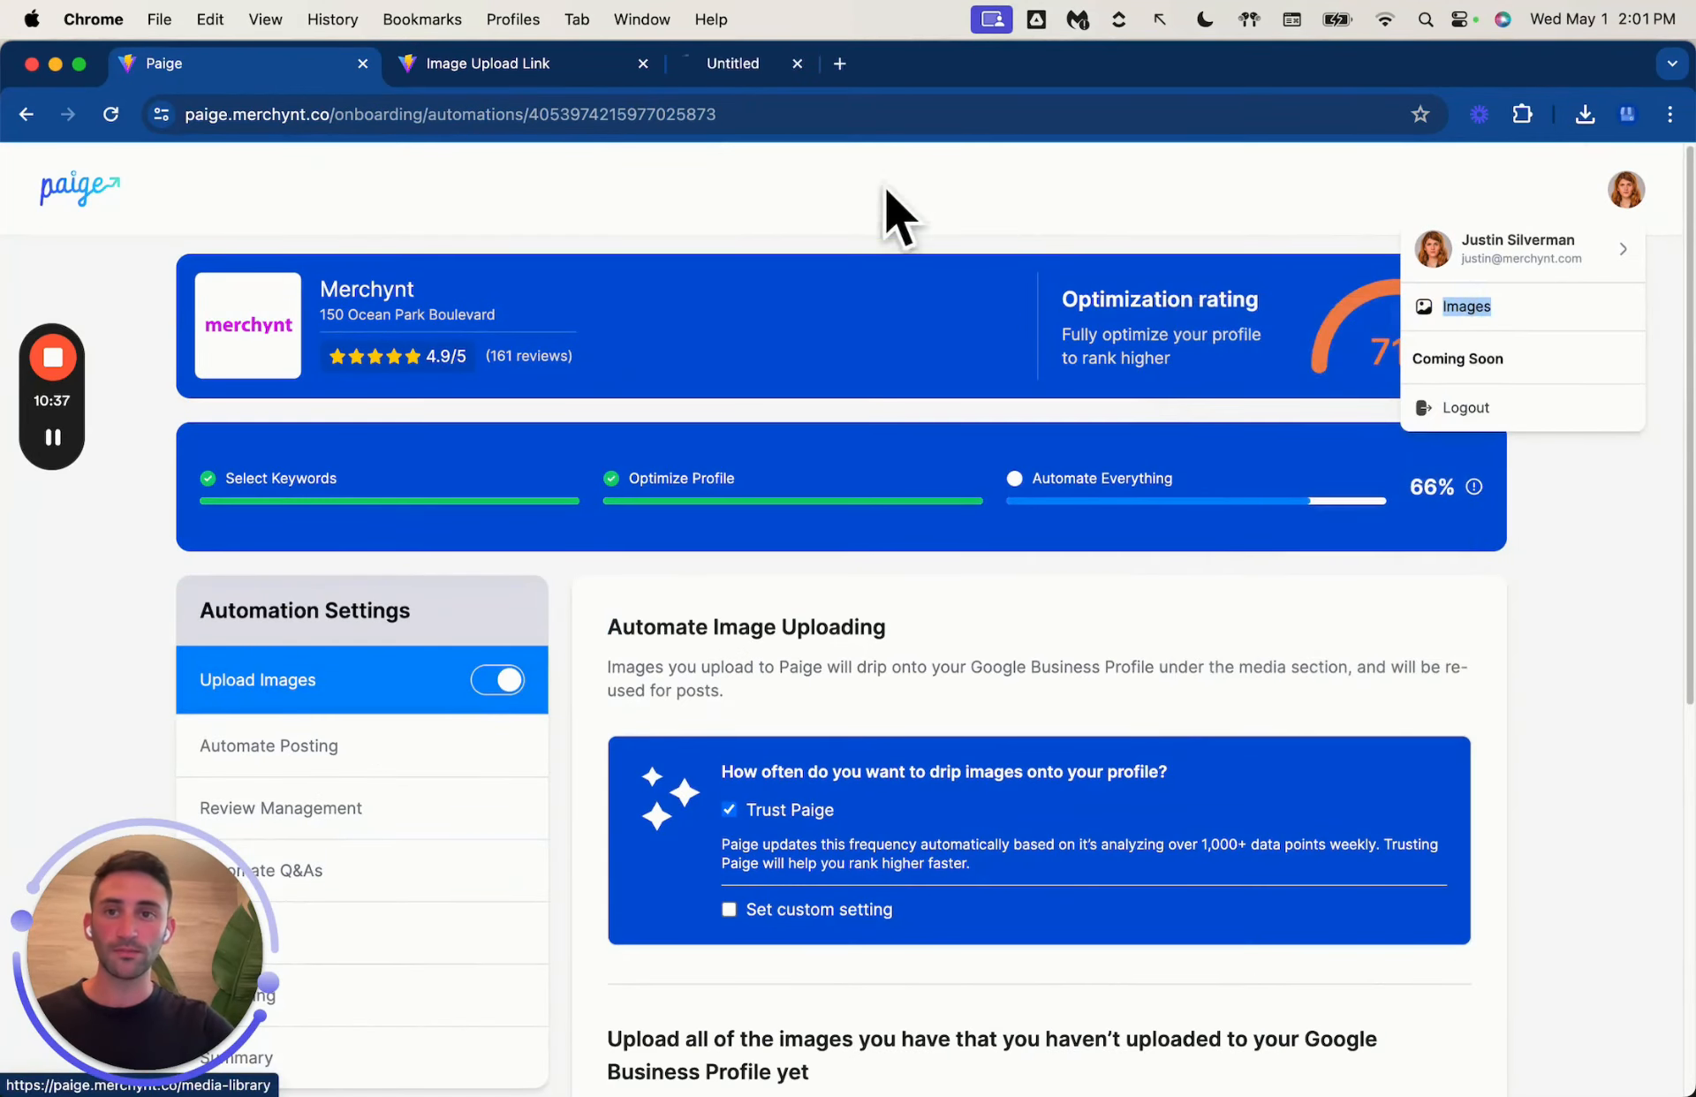
click(739, 72)
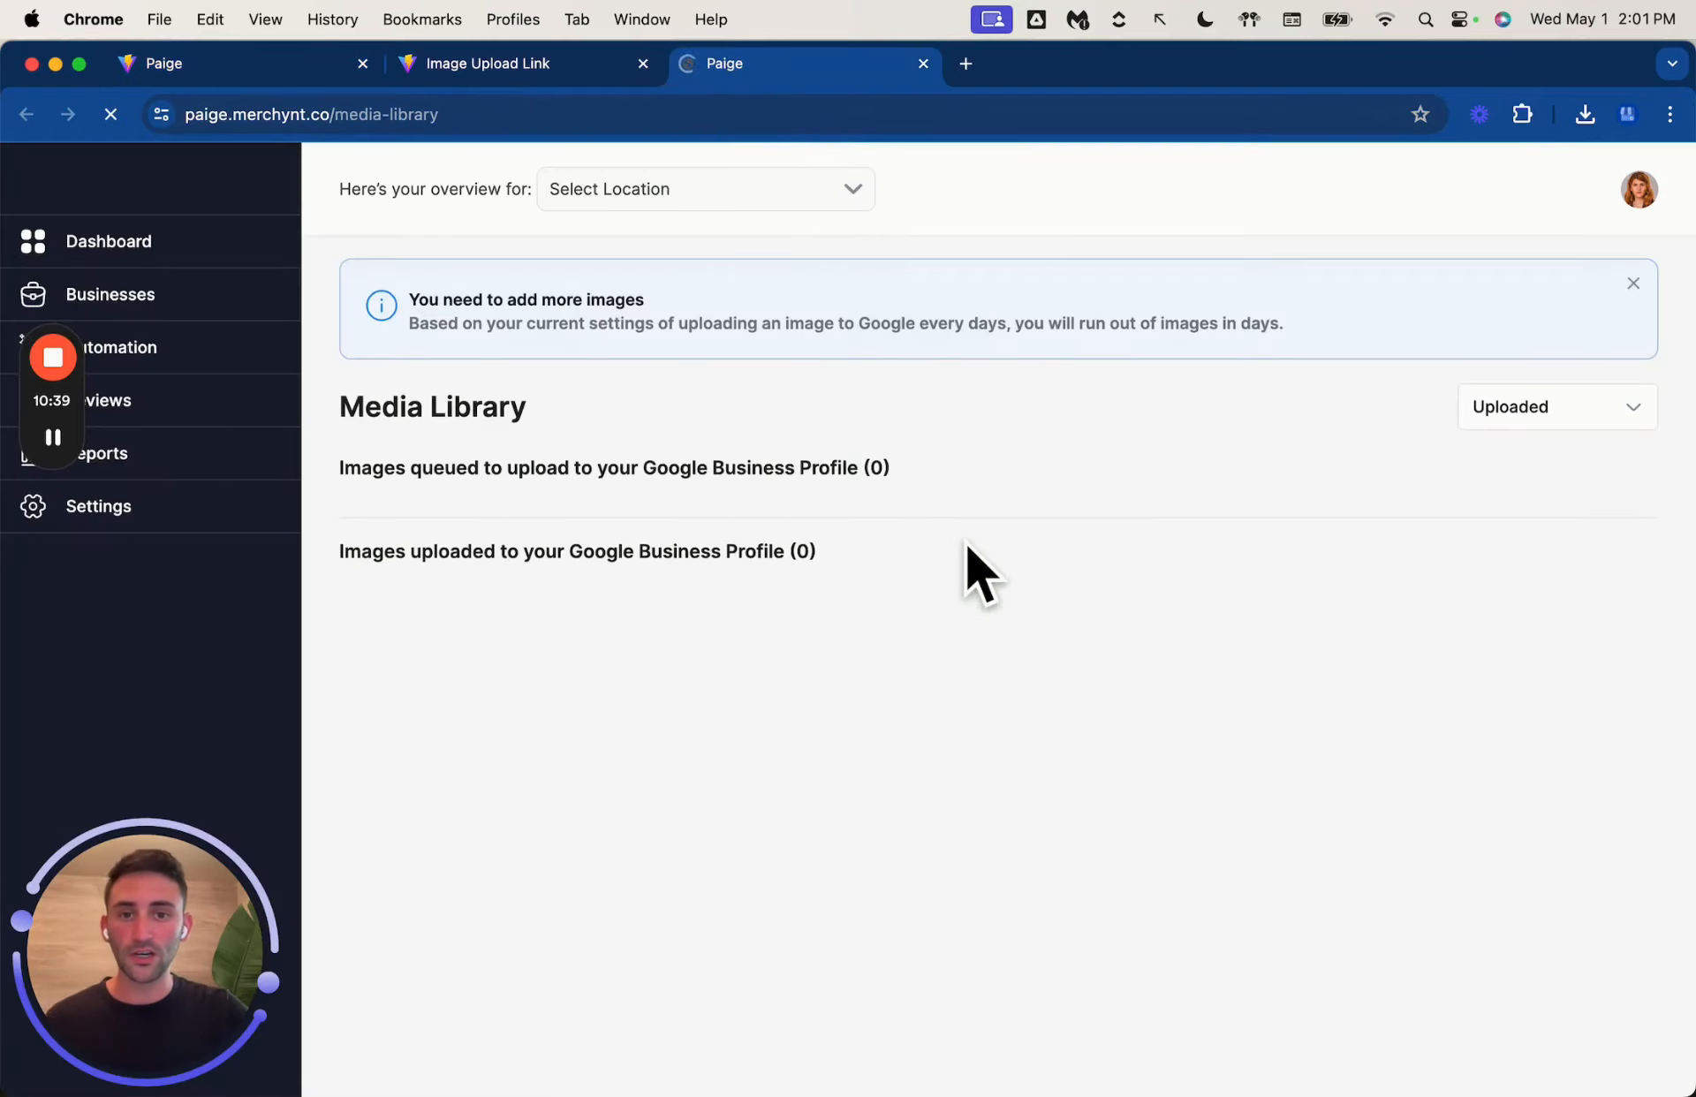
click(829, 198)
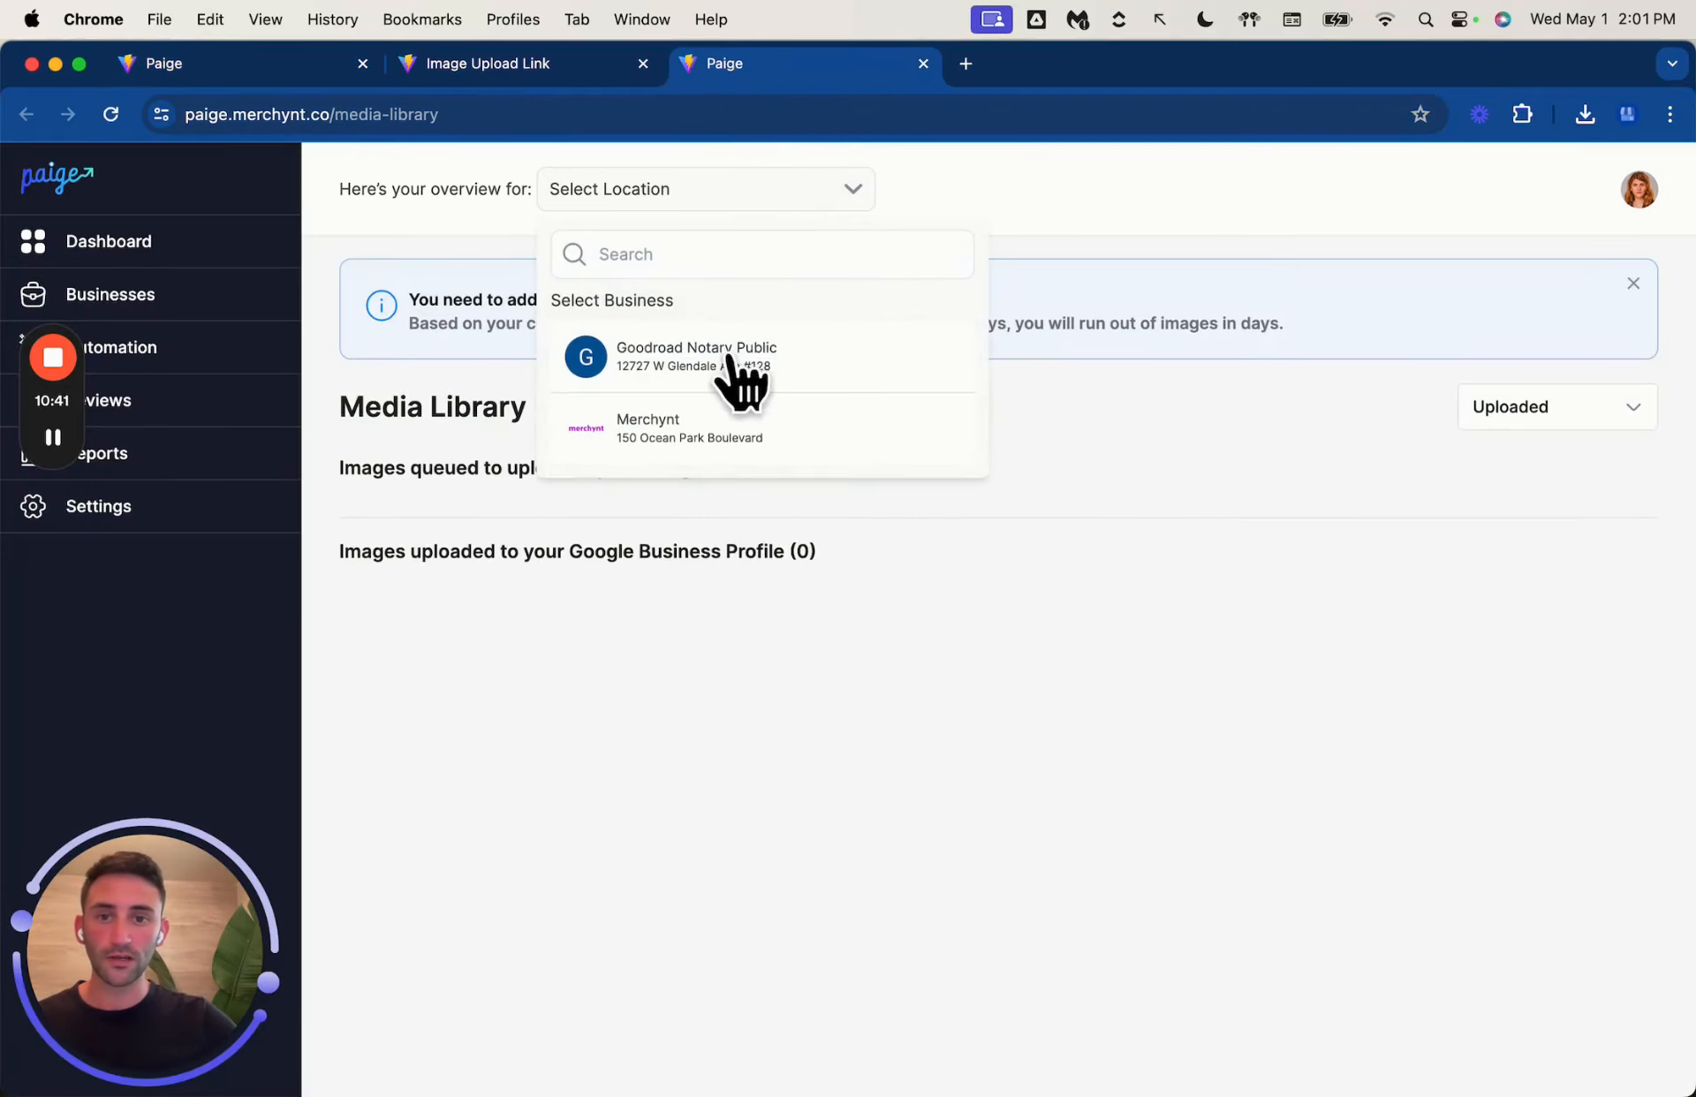
click(712, 429)
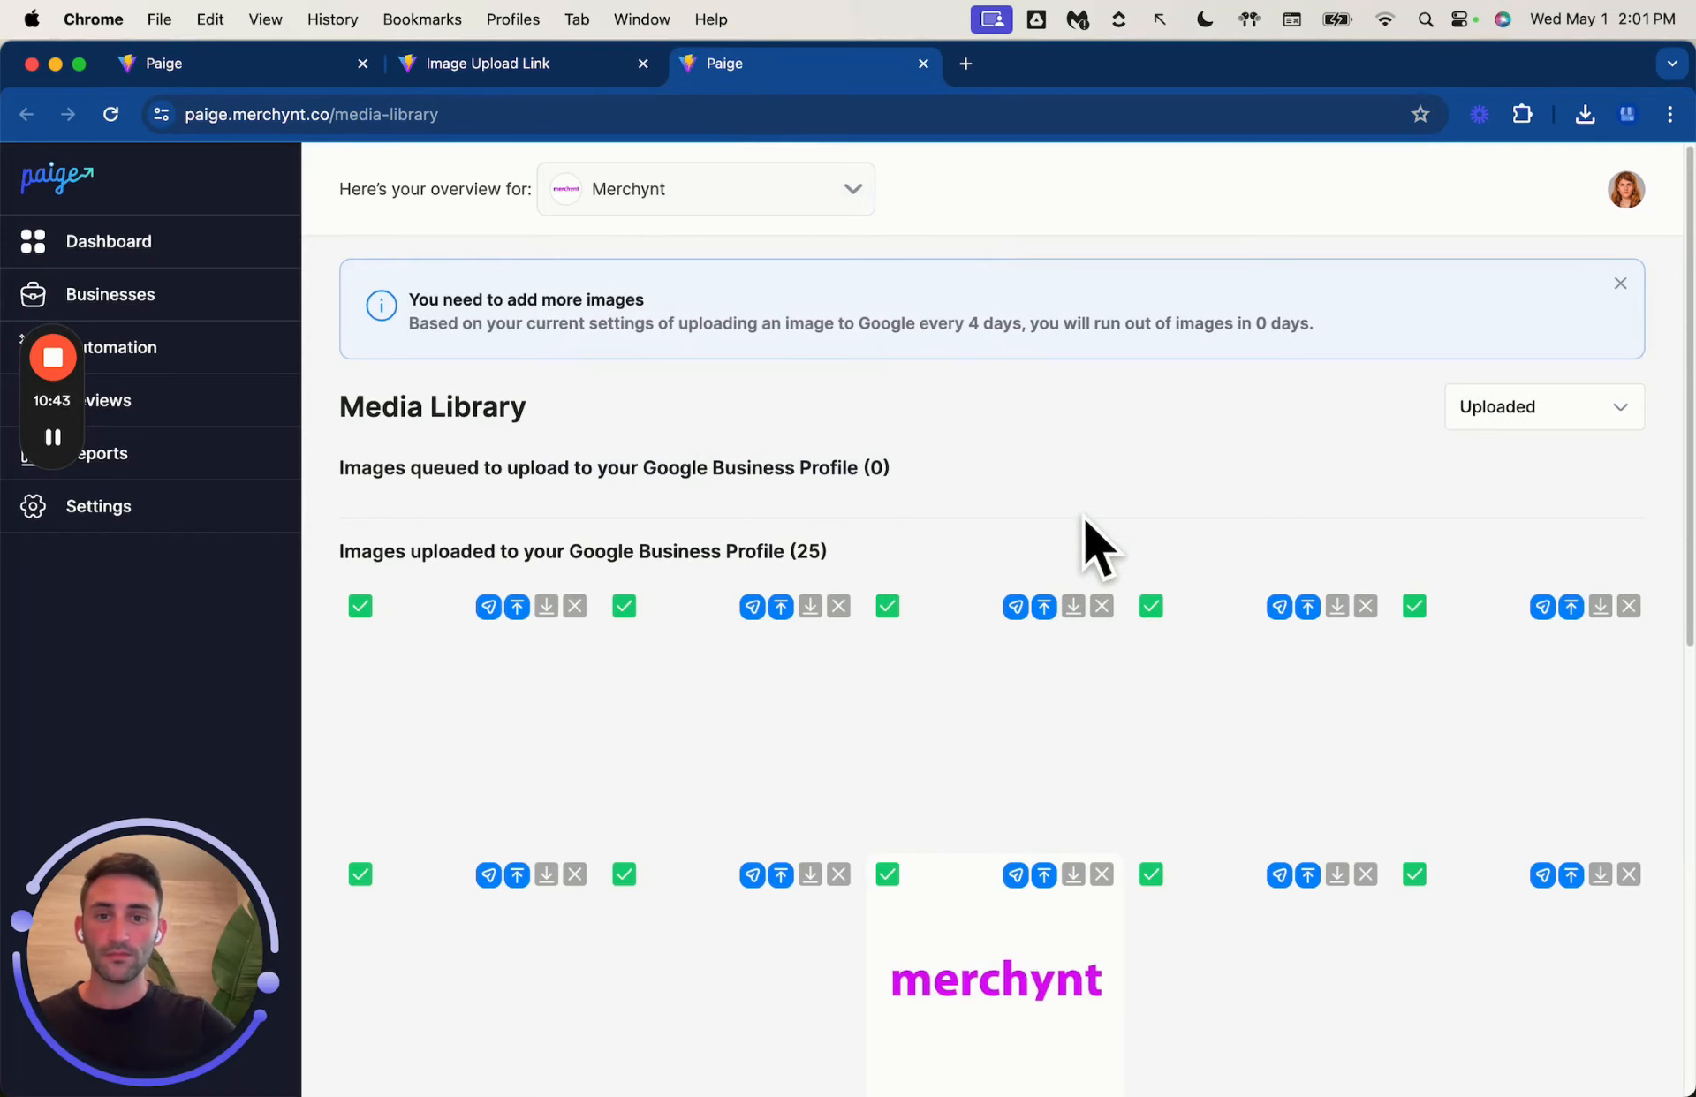
Step: Remove the media manager graphic and the plain Merchynt logo from the images uploaded to the Google Business Profile
scroll(1095, 512, down, 2)
scroll(1115, 500, down, 1)
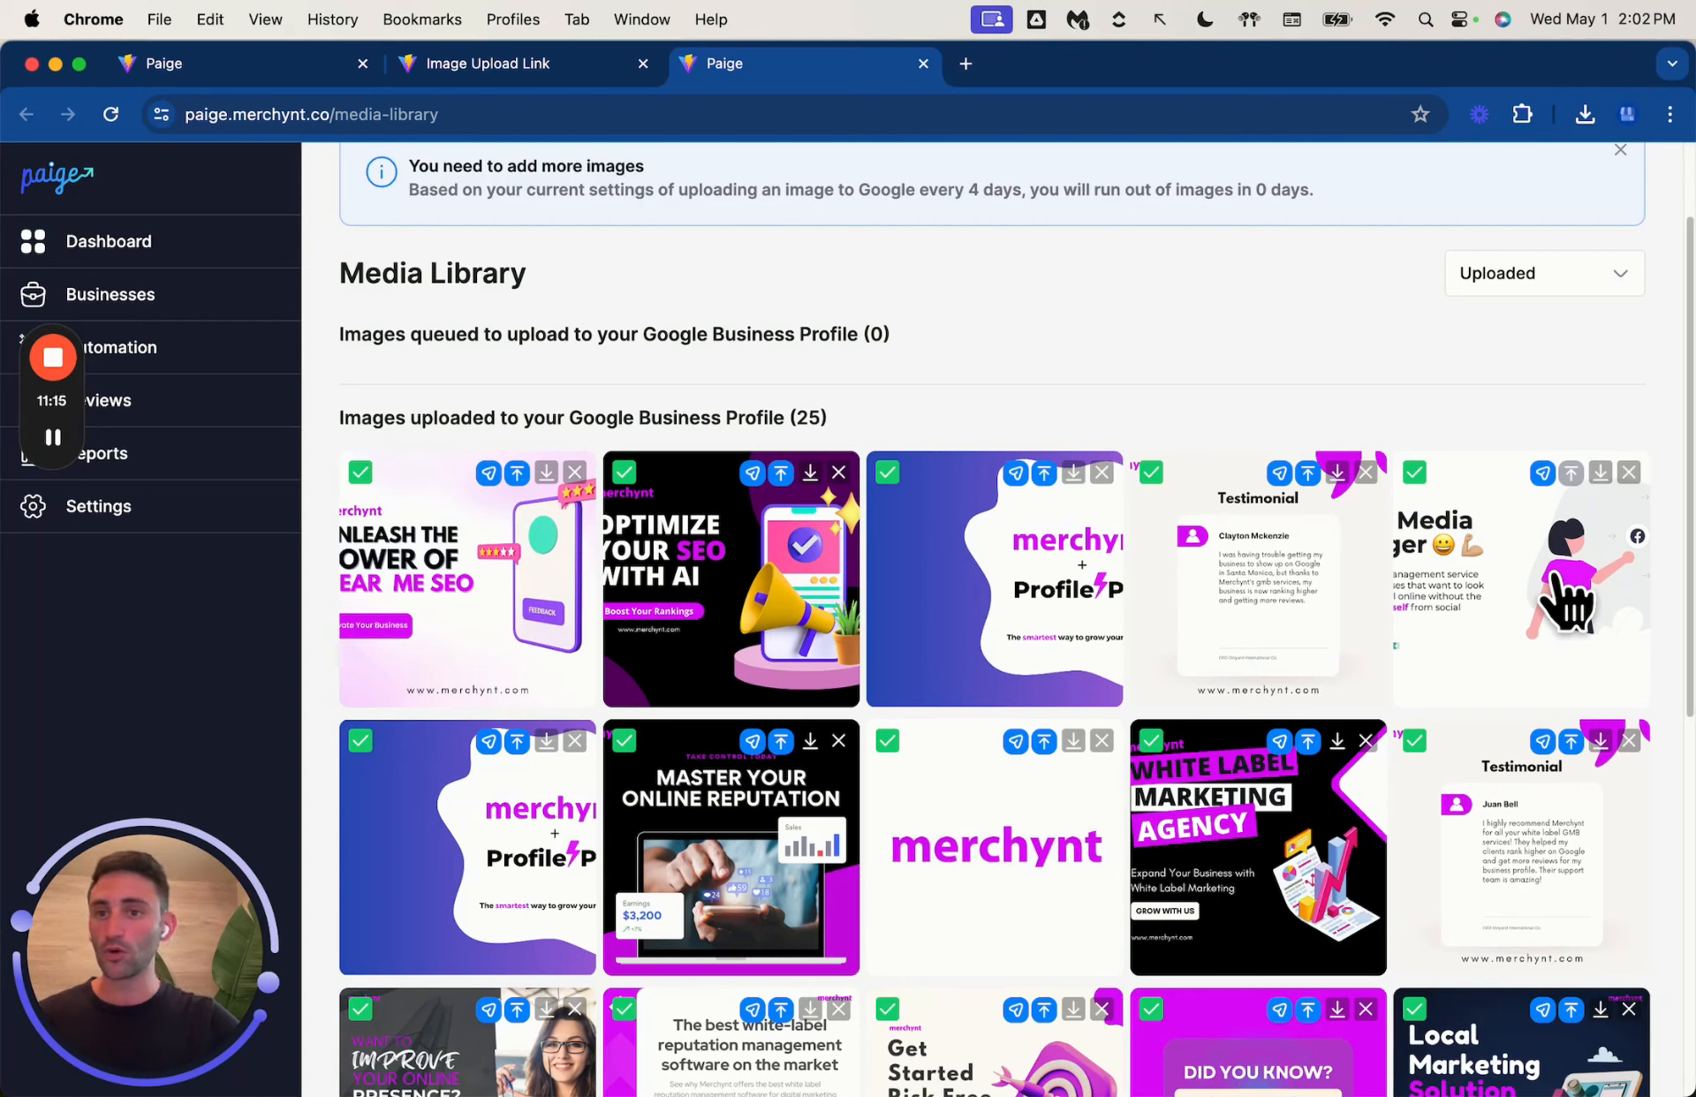
click(1628, 473)
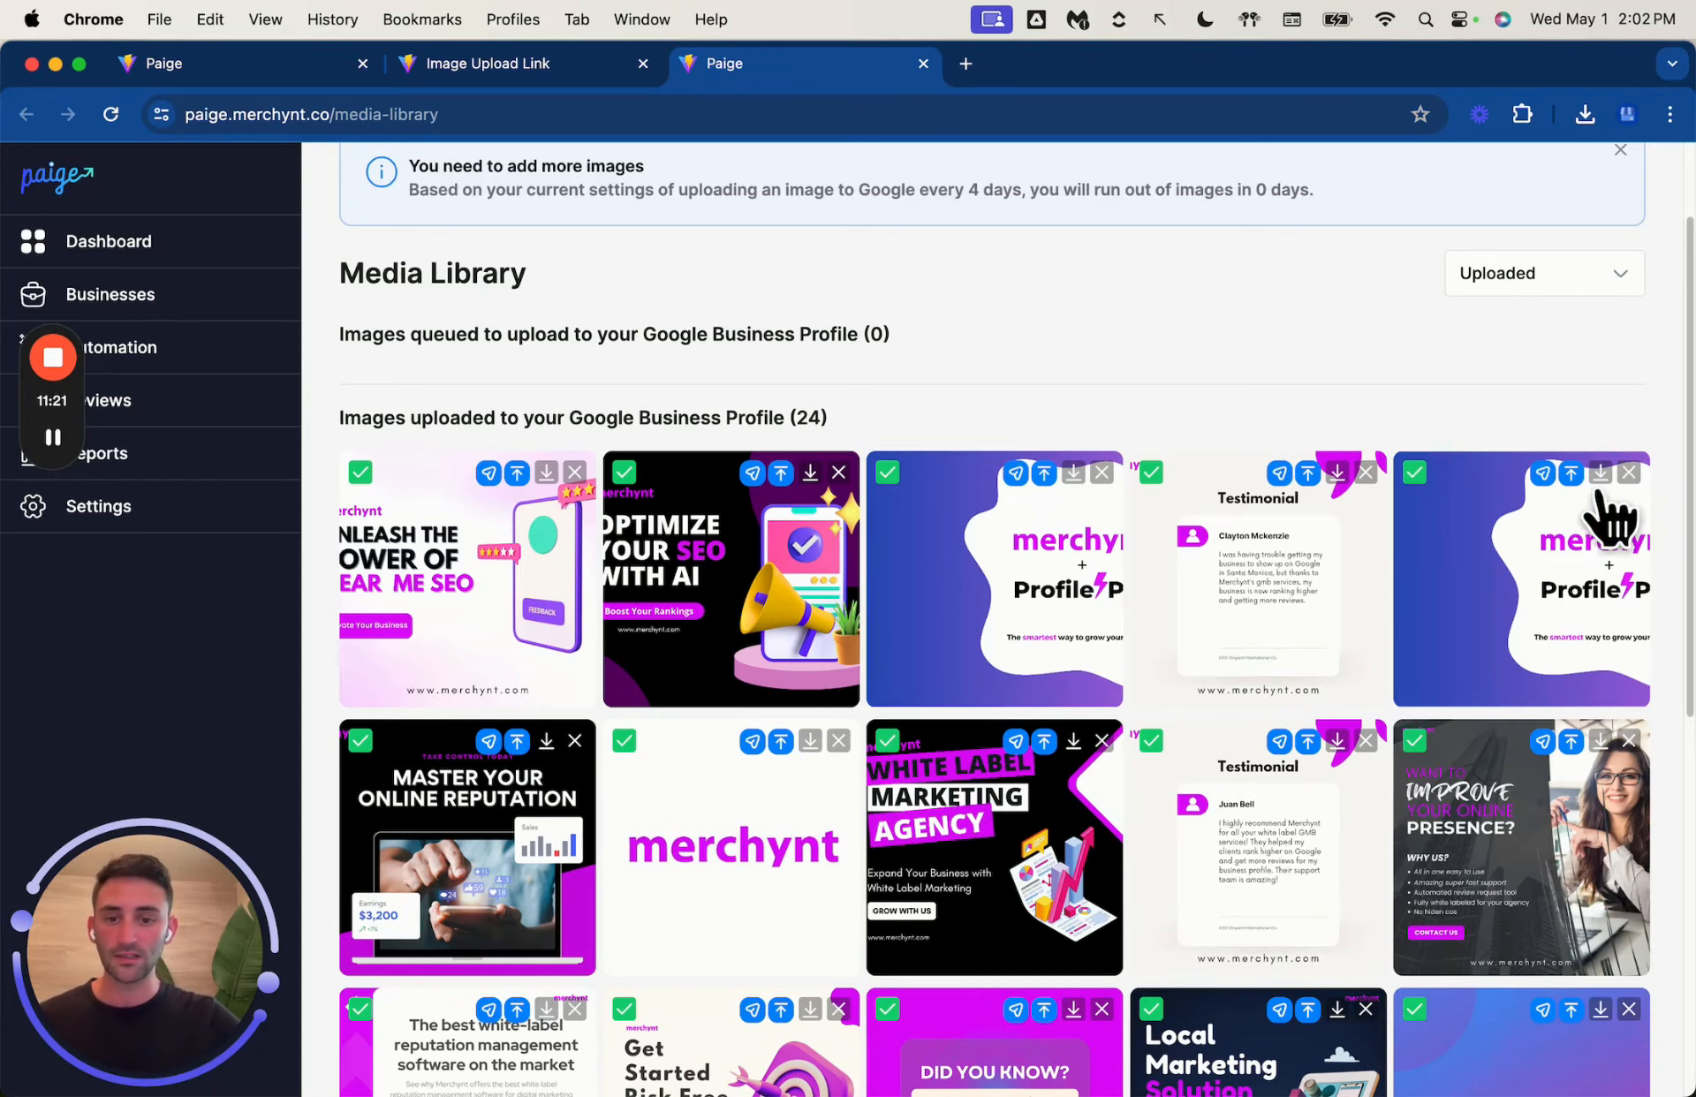
click(838, 741)
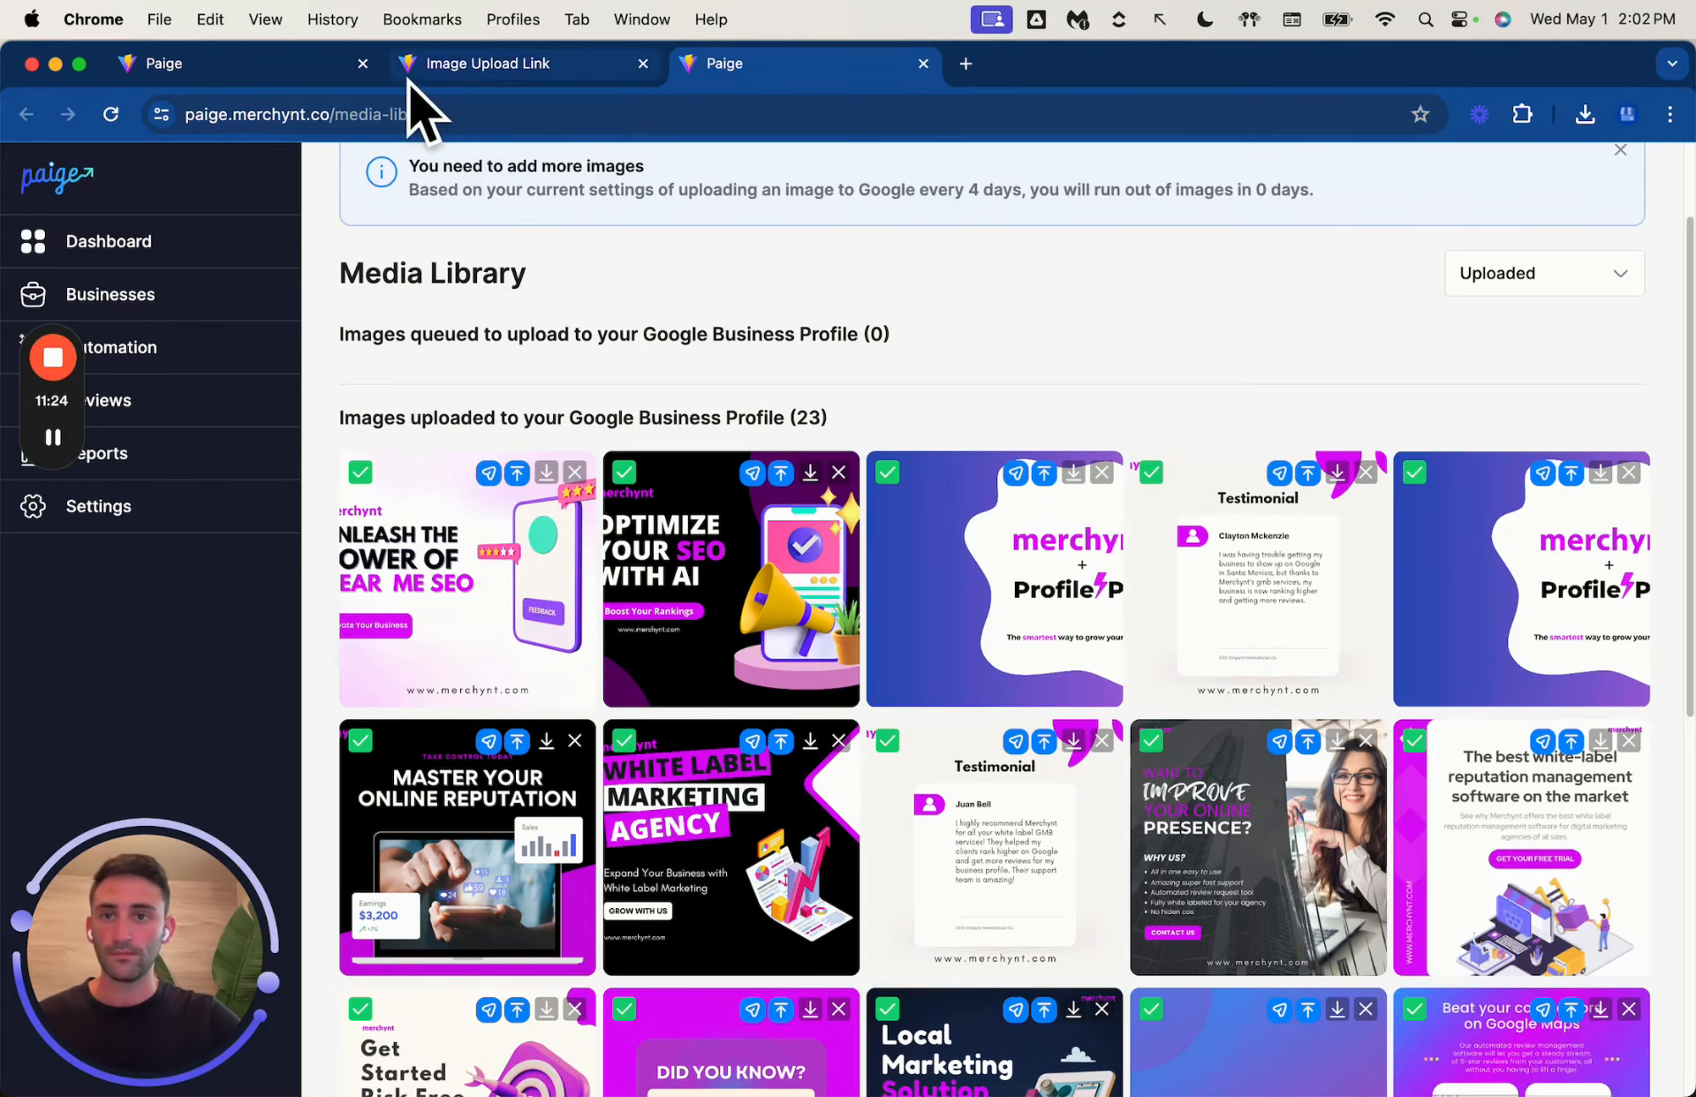
Step: Return to the onboarding page and save the image uploading automation with Trust Paige, continuing to the posting automation
click(249, 67)
scroll(767, 735, down, 2)
scroll(804, 742, down, 6)
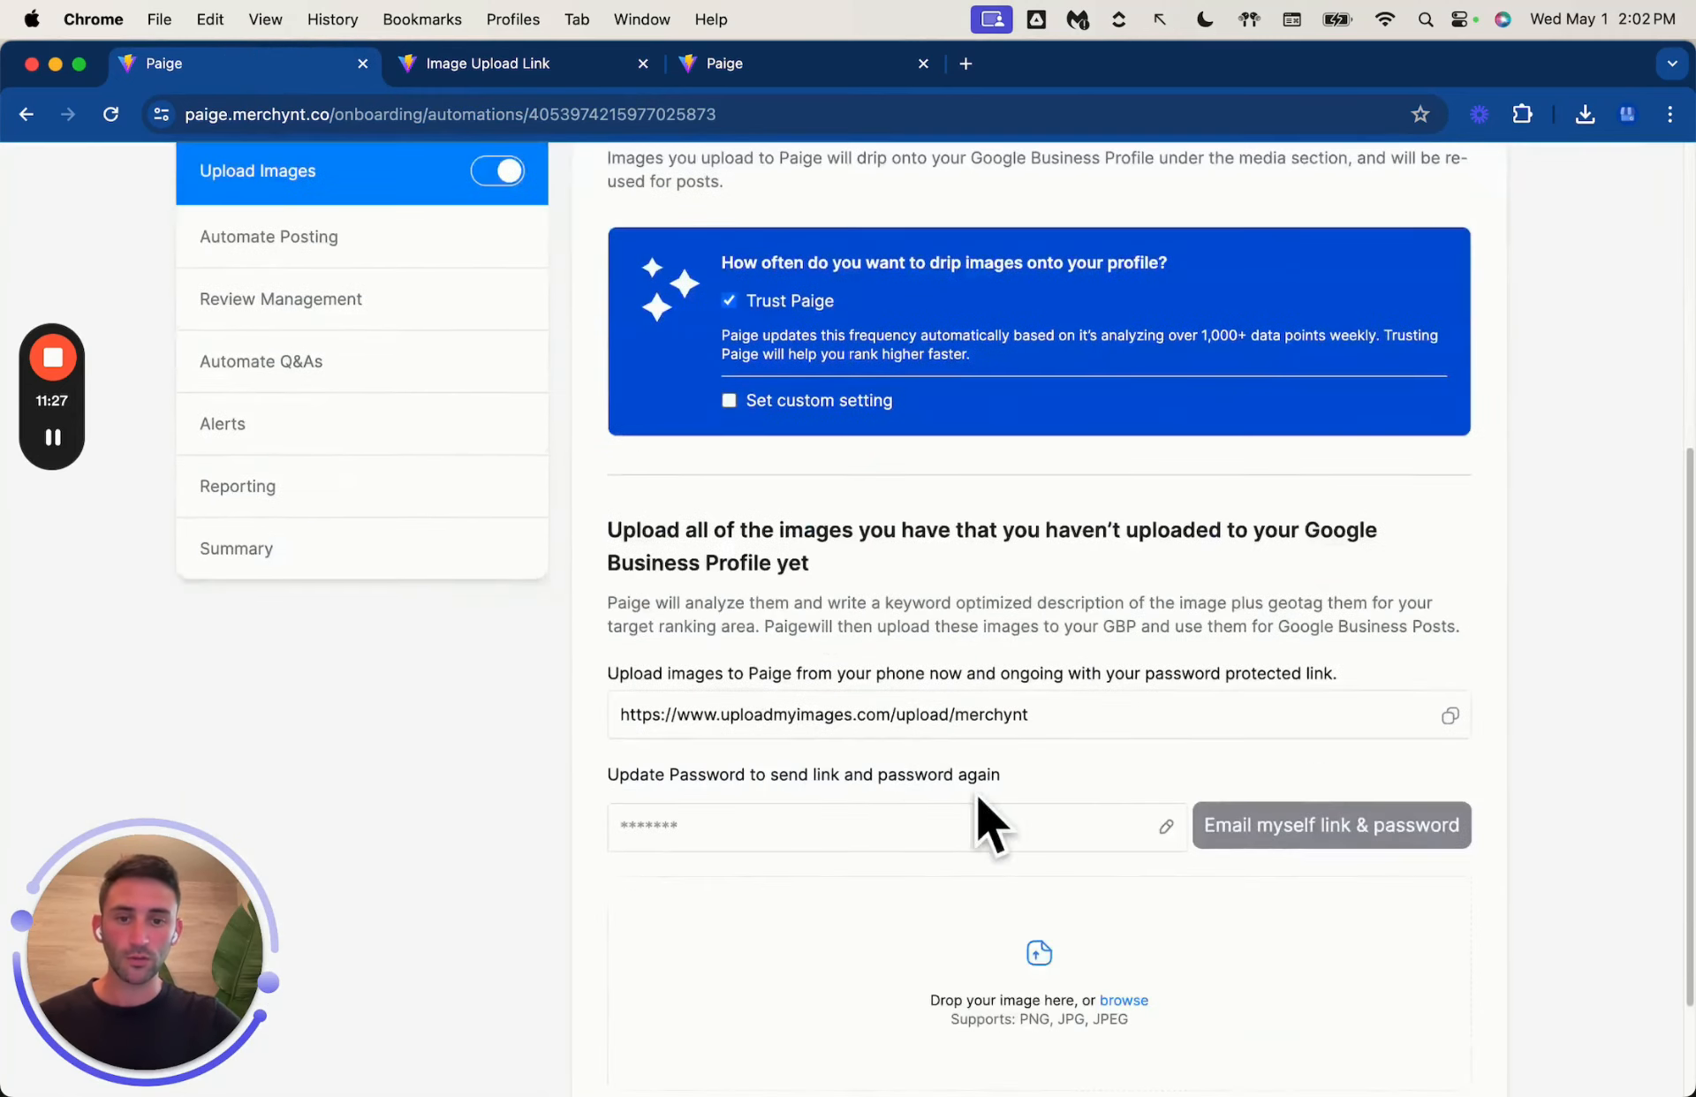
click(1349, 1051)
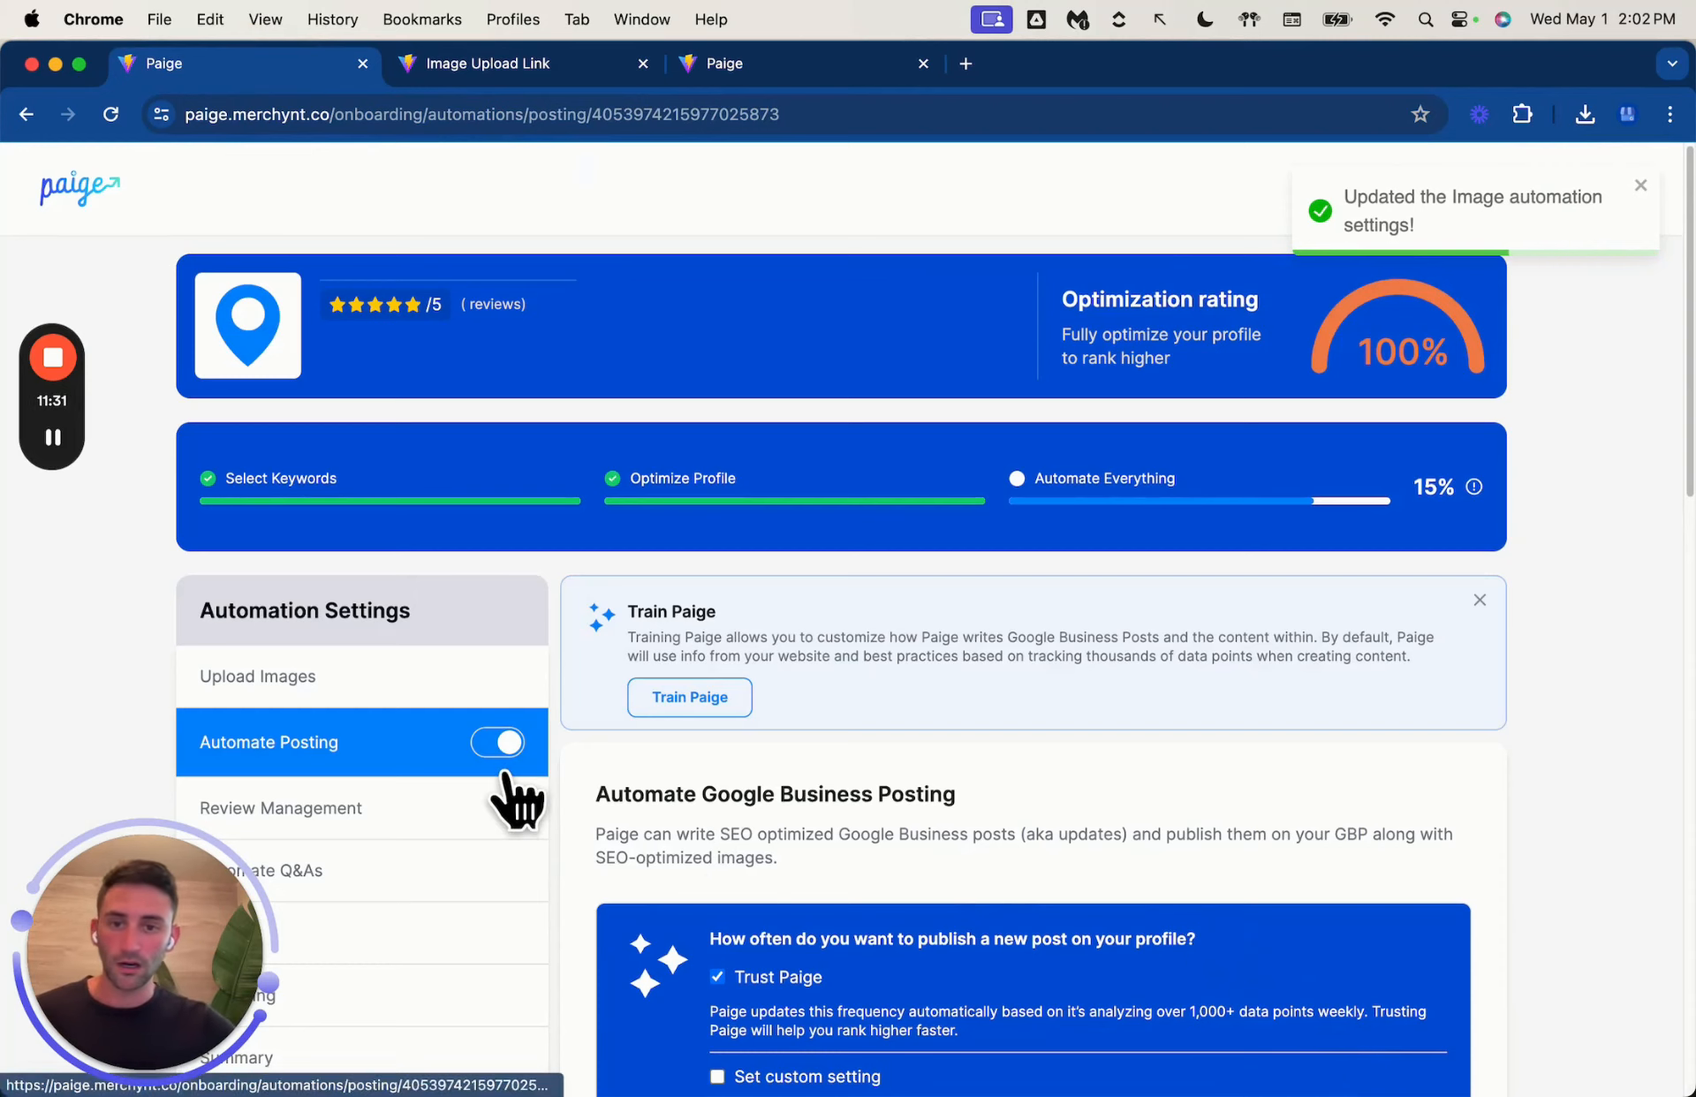
Step: Save a Train Paige note for Posts reading: End all posts by saying "Call and ask for your free assessment today!"
scroll(512, 795, down, 3)
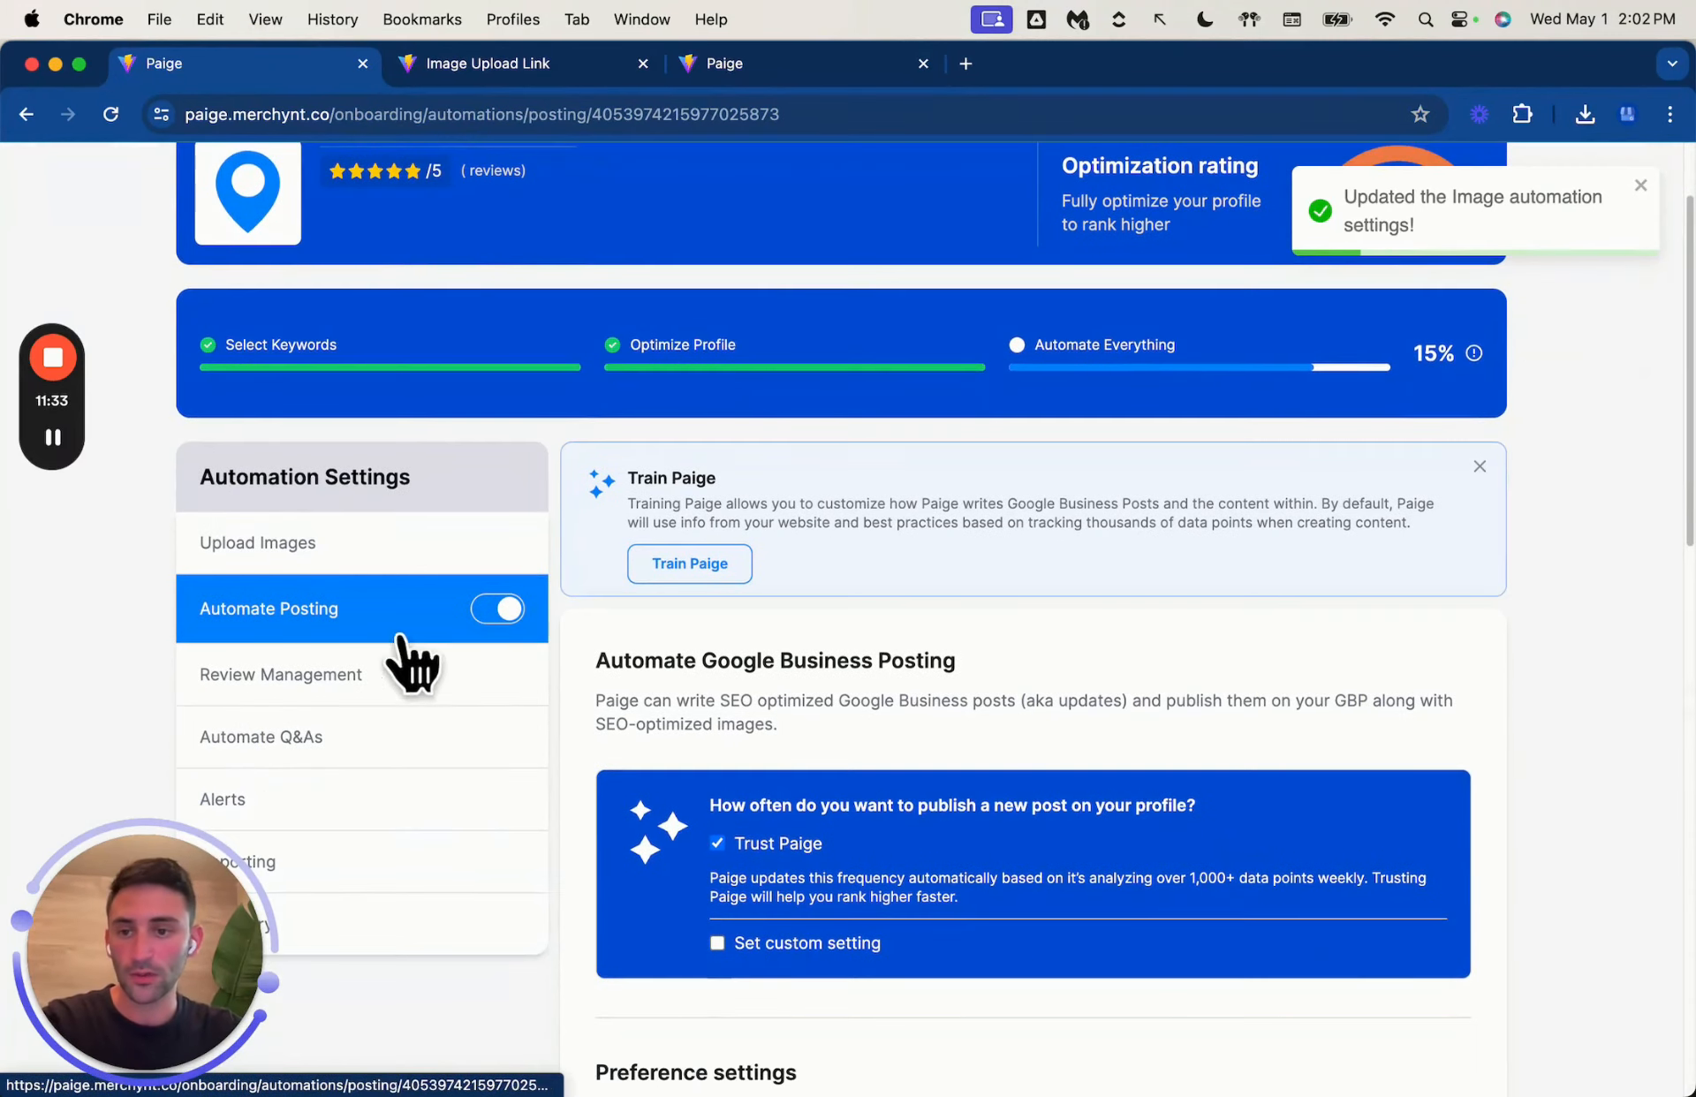
scroll(754, 649, down, 2)
scroll(871, 754, down, 3)
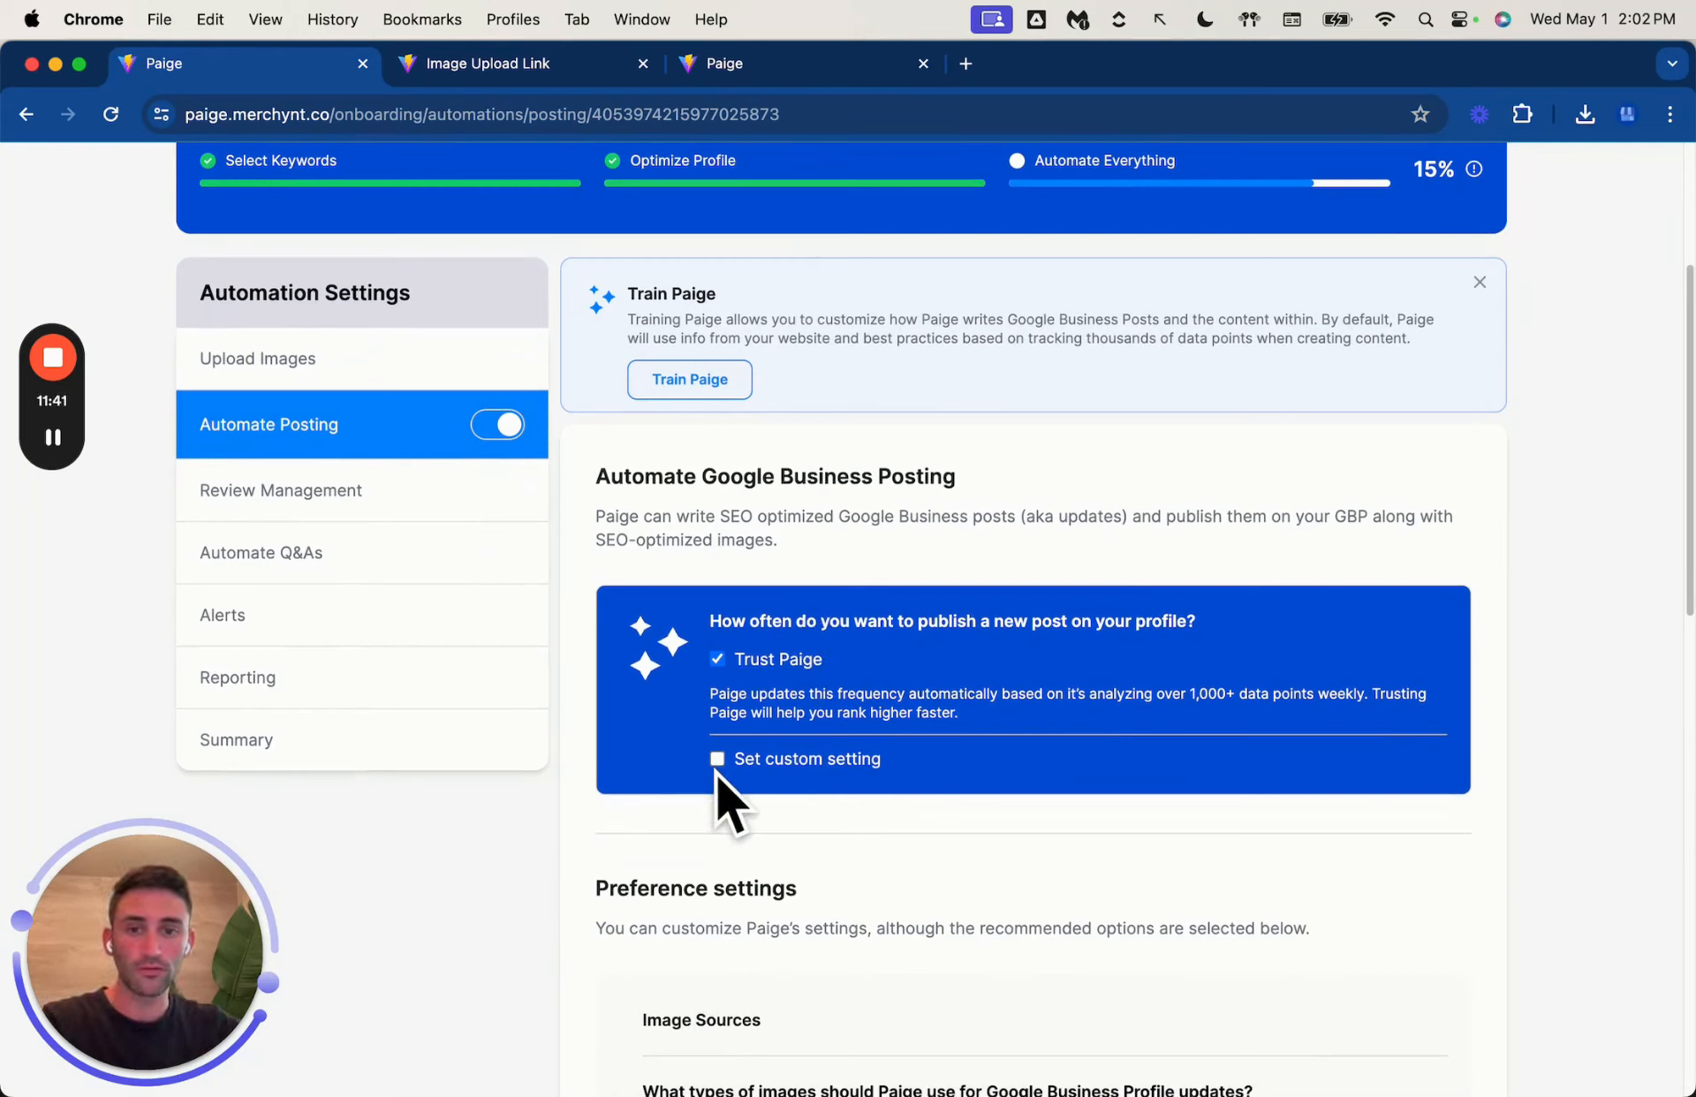
click(688, 382)
scroll(976, 689, down, 1)
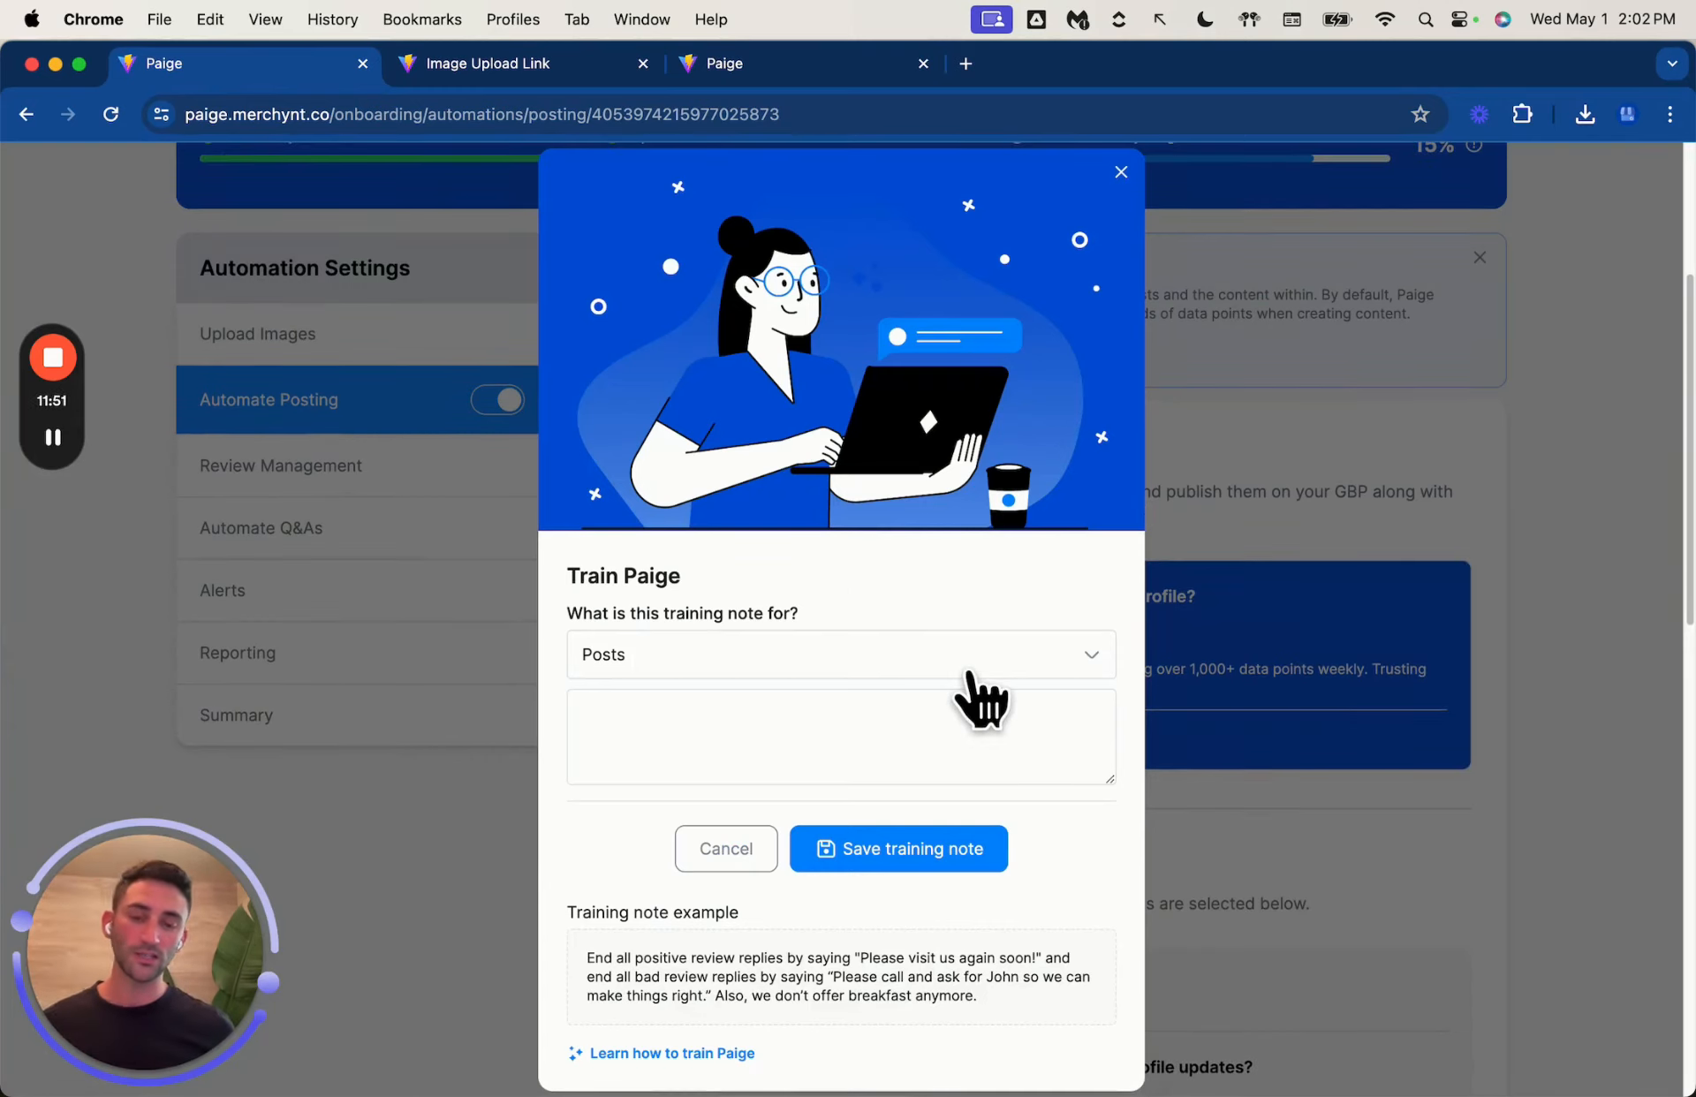
click(948, 698)
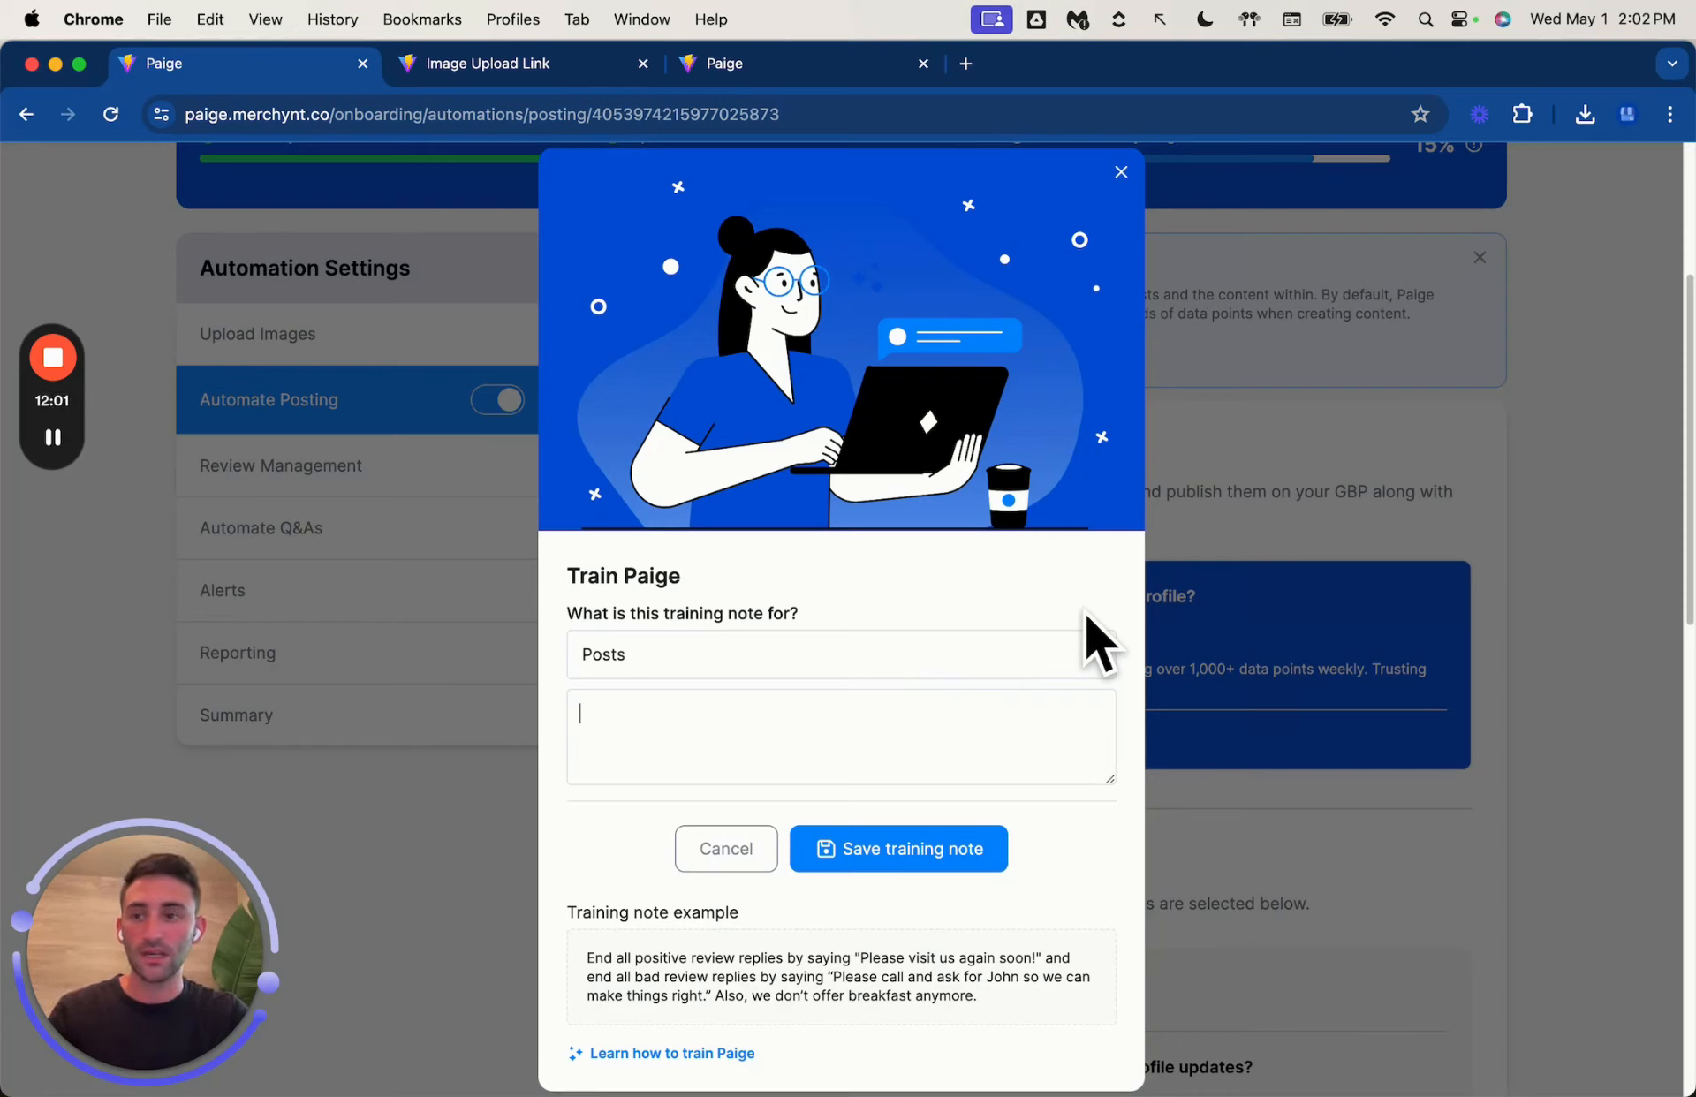
text(En)
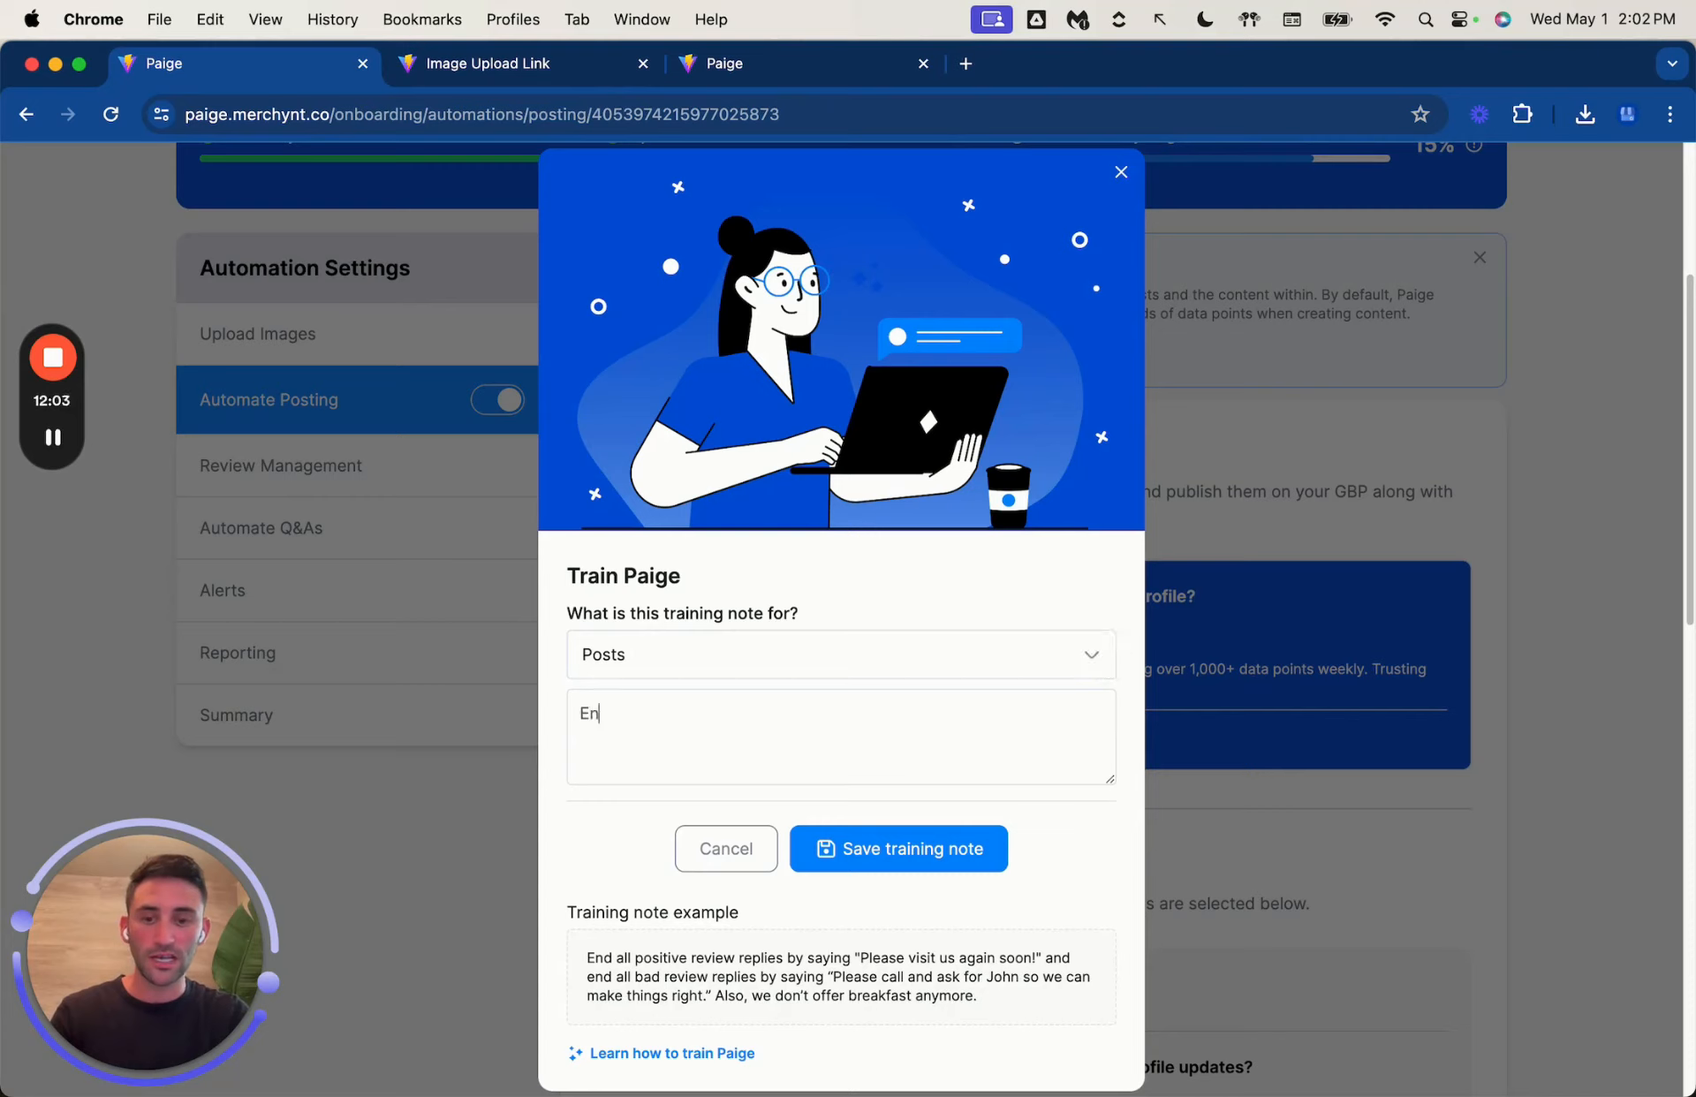
text(d all posts by saying)
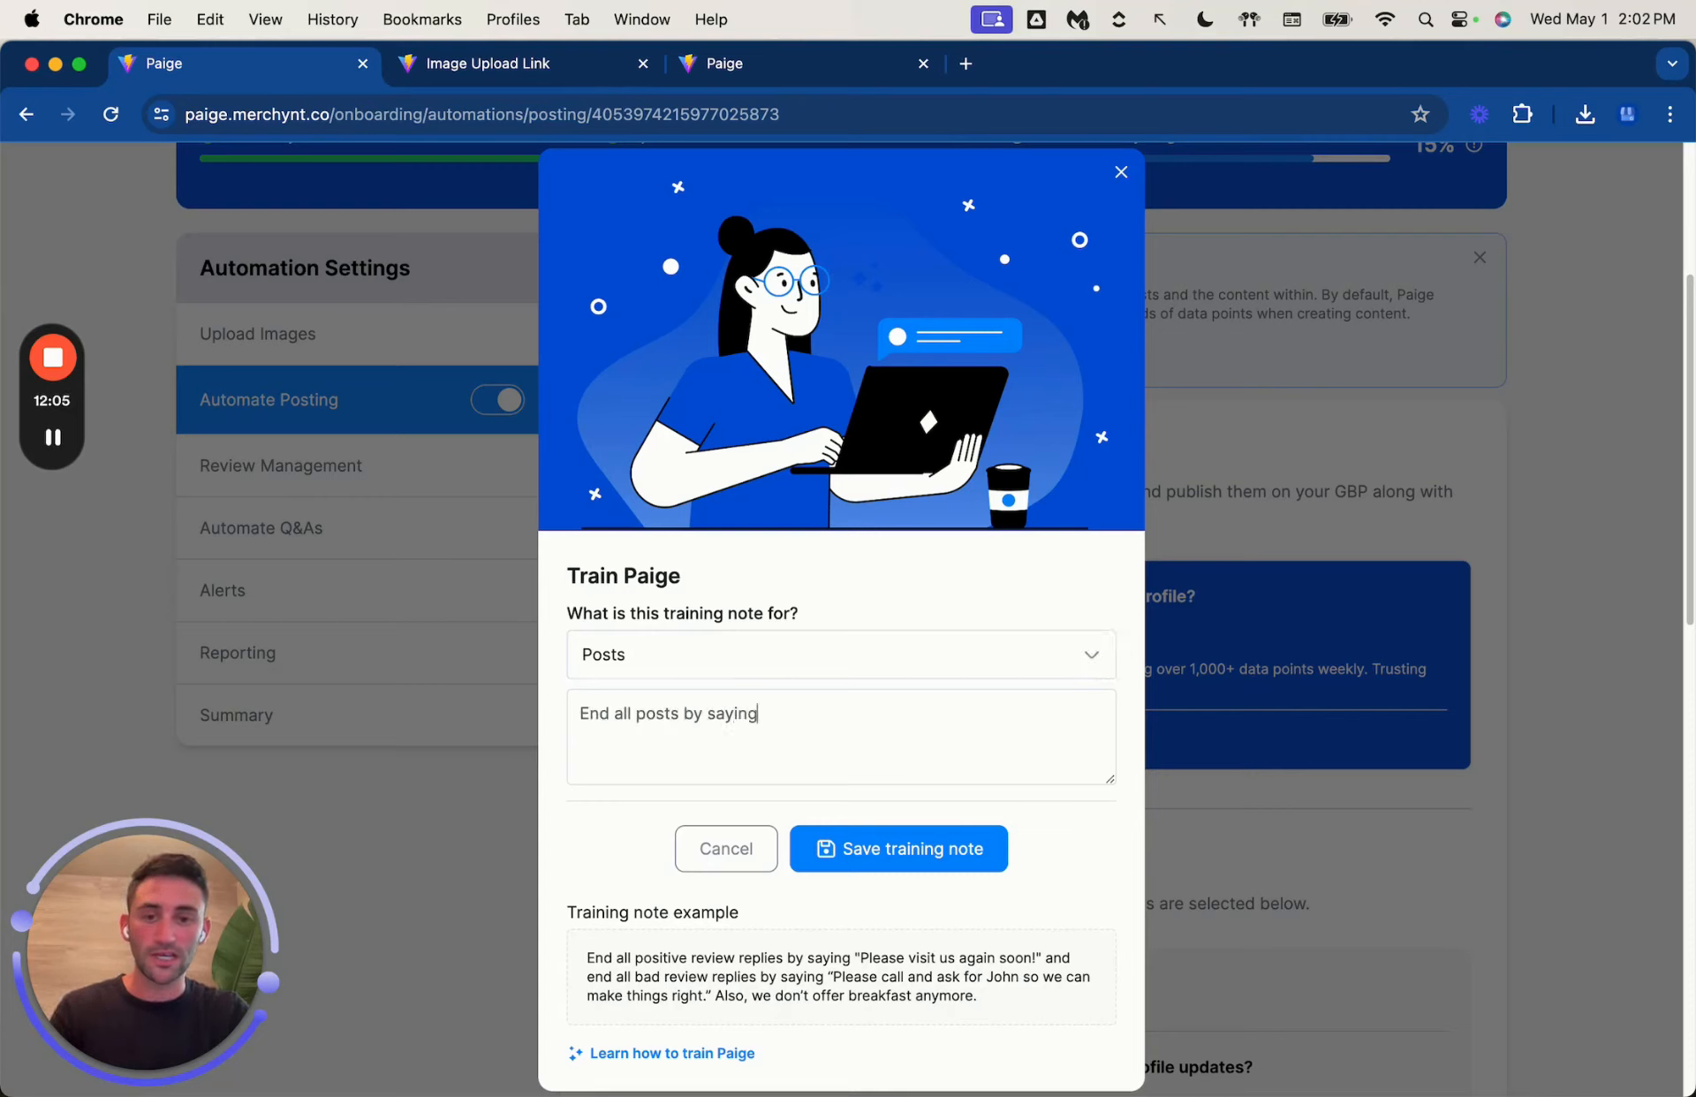
text( "Call and ask for your feree)
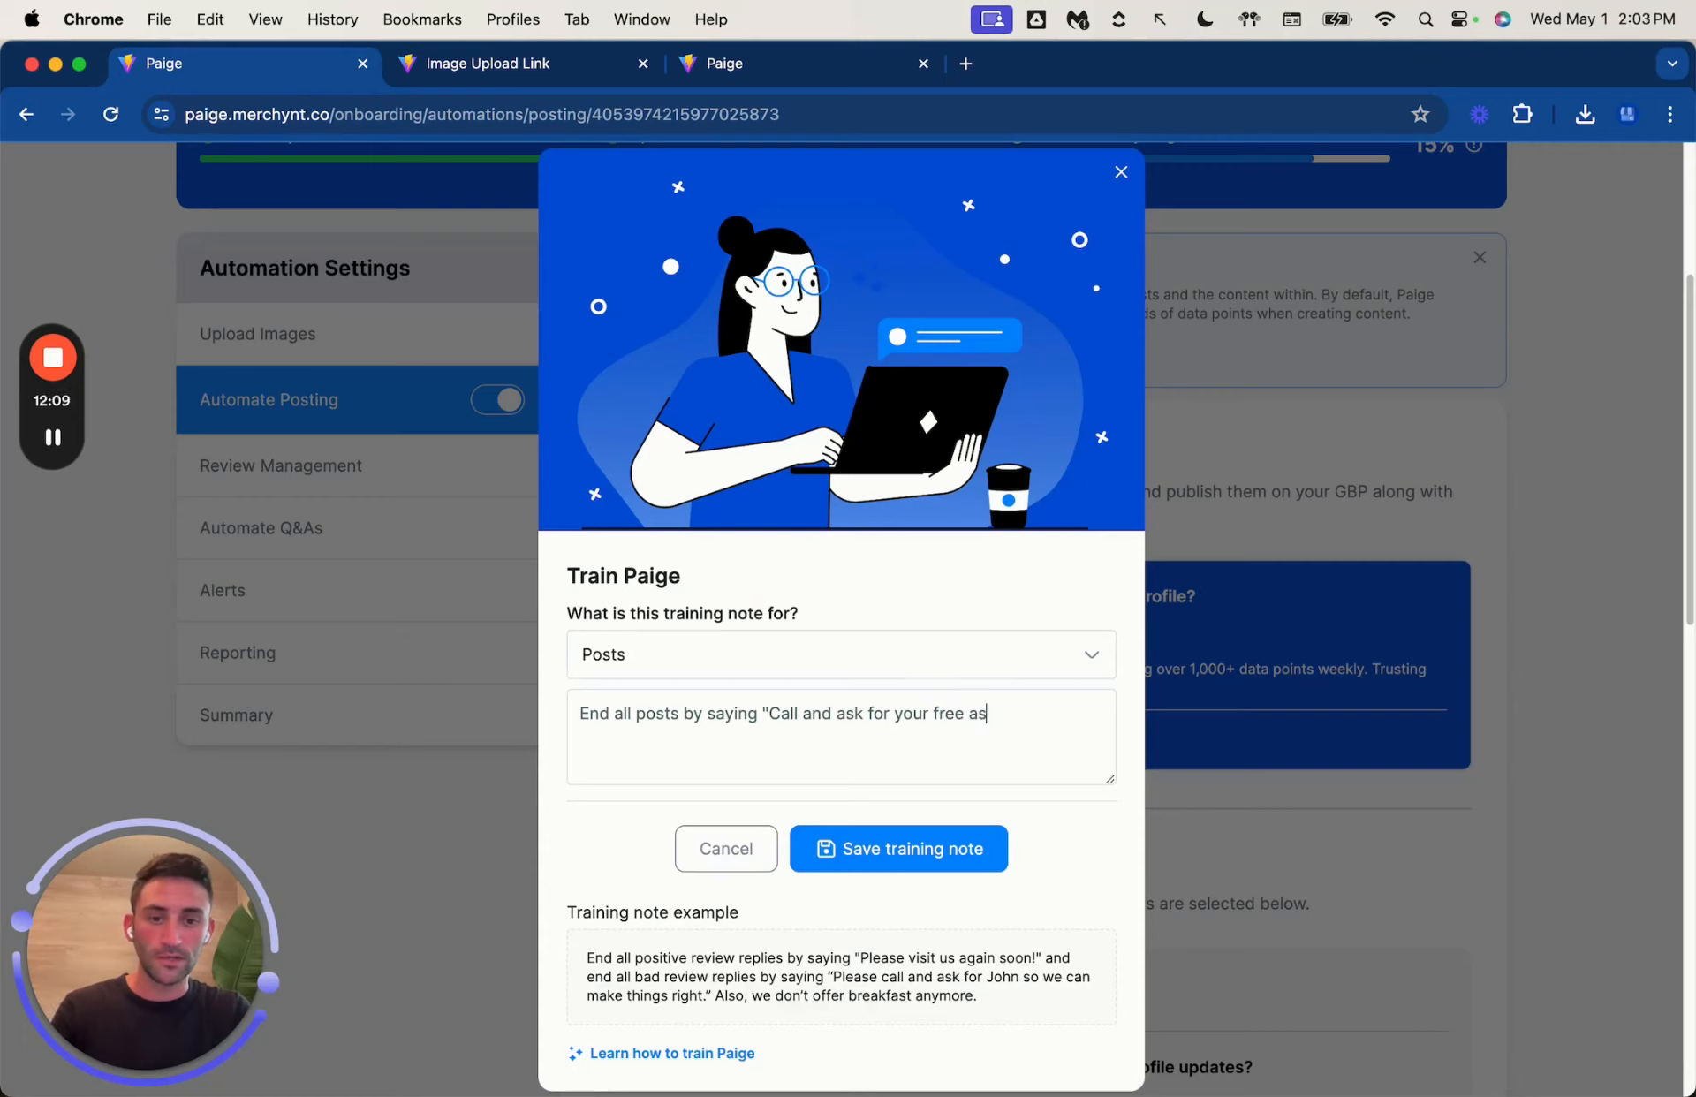
text( assessment today!")
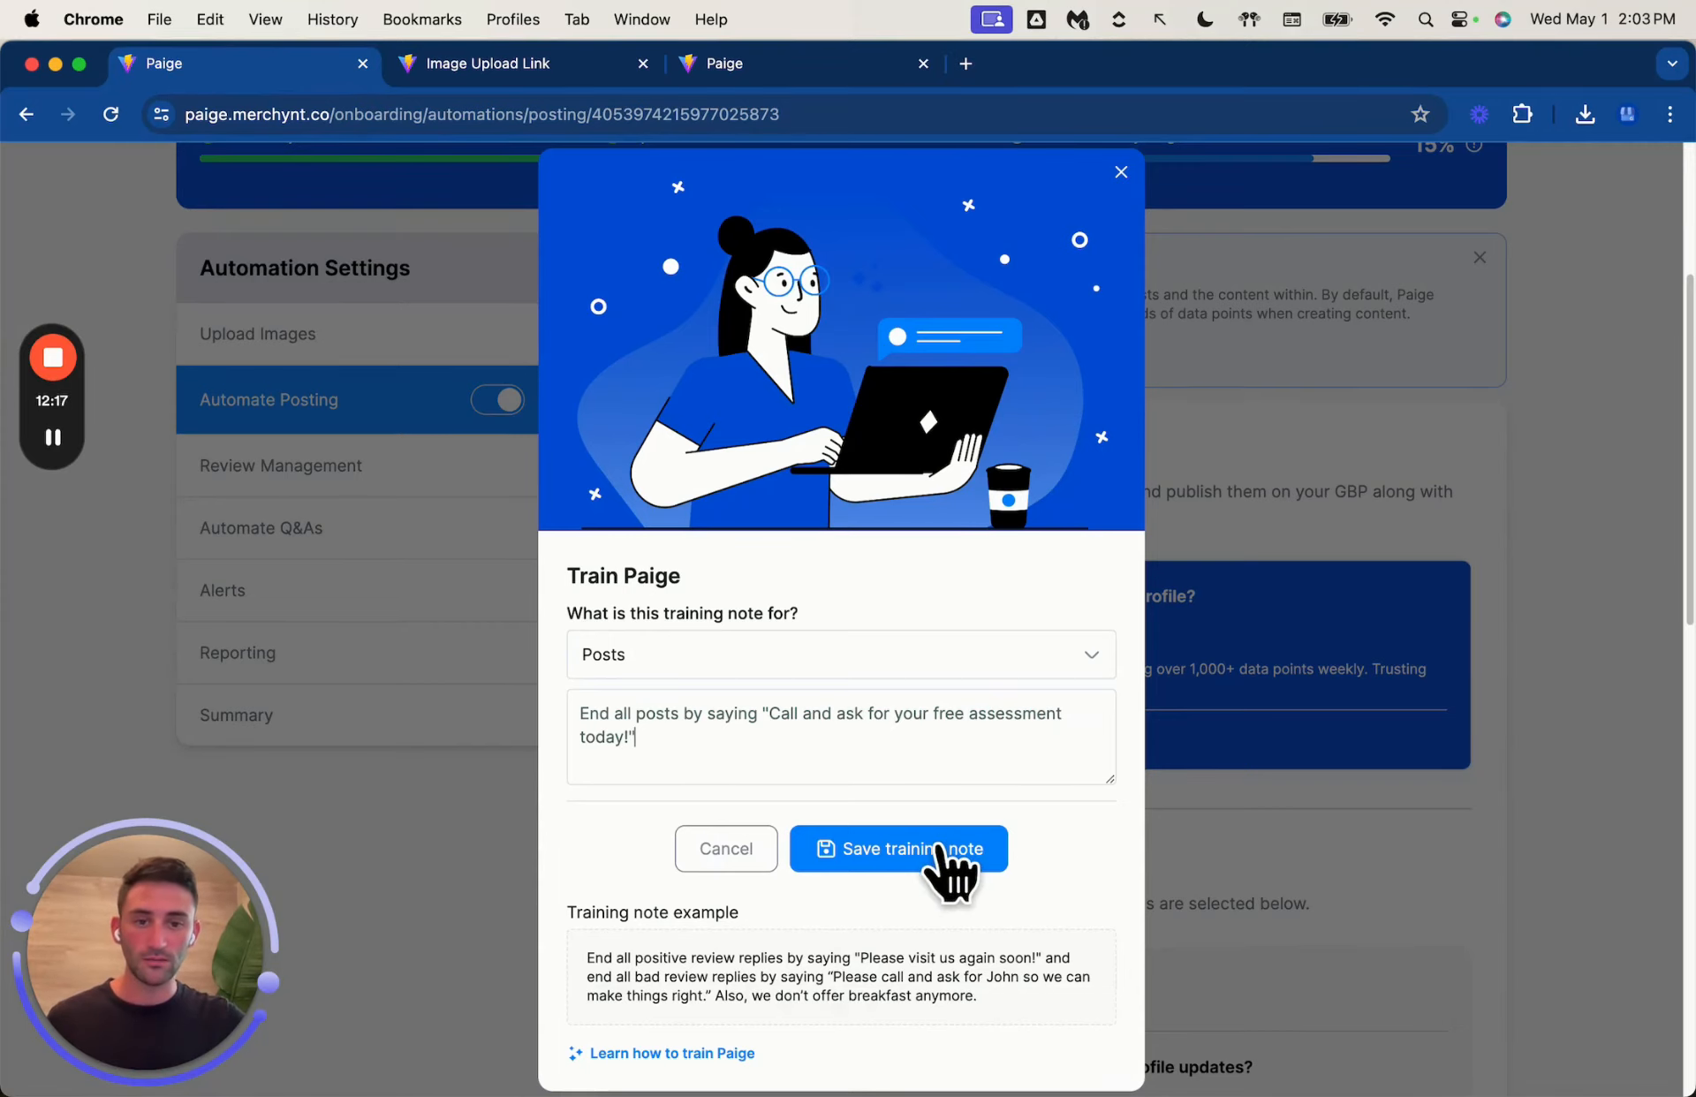
click(938, 849)
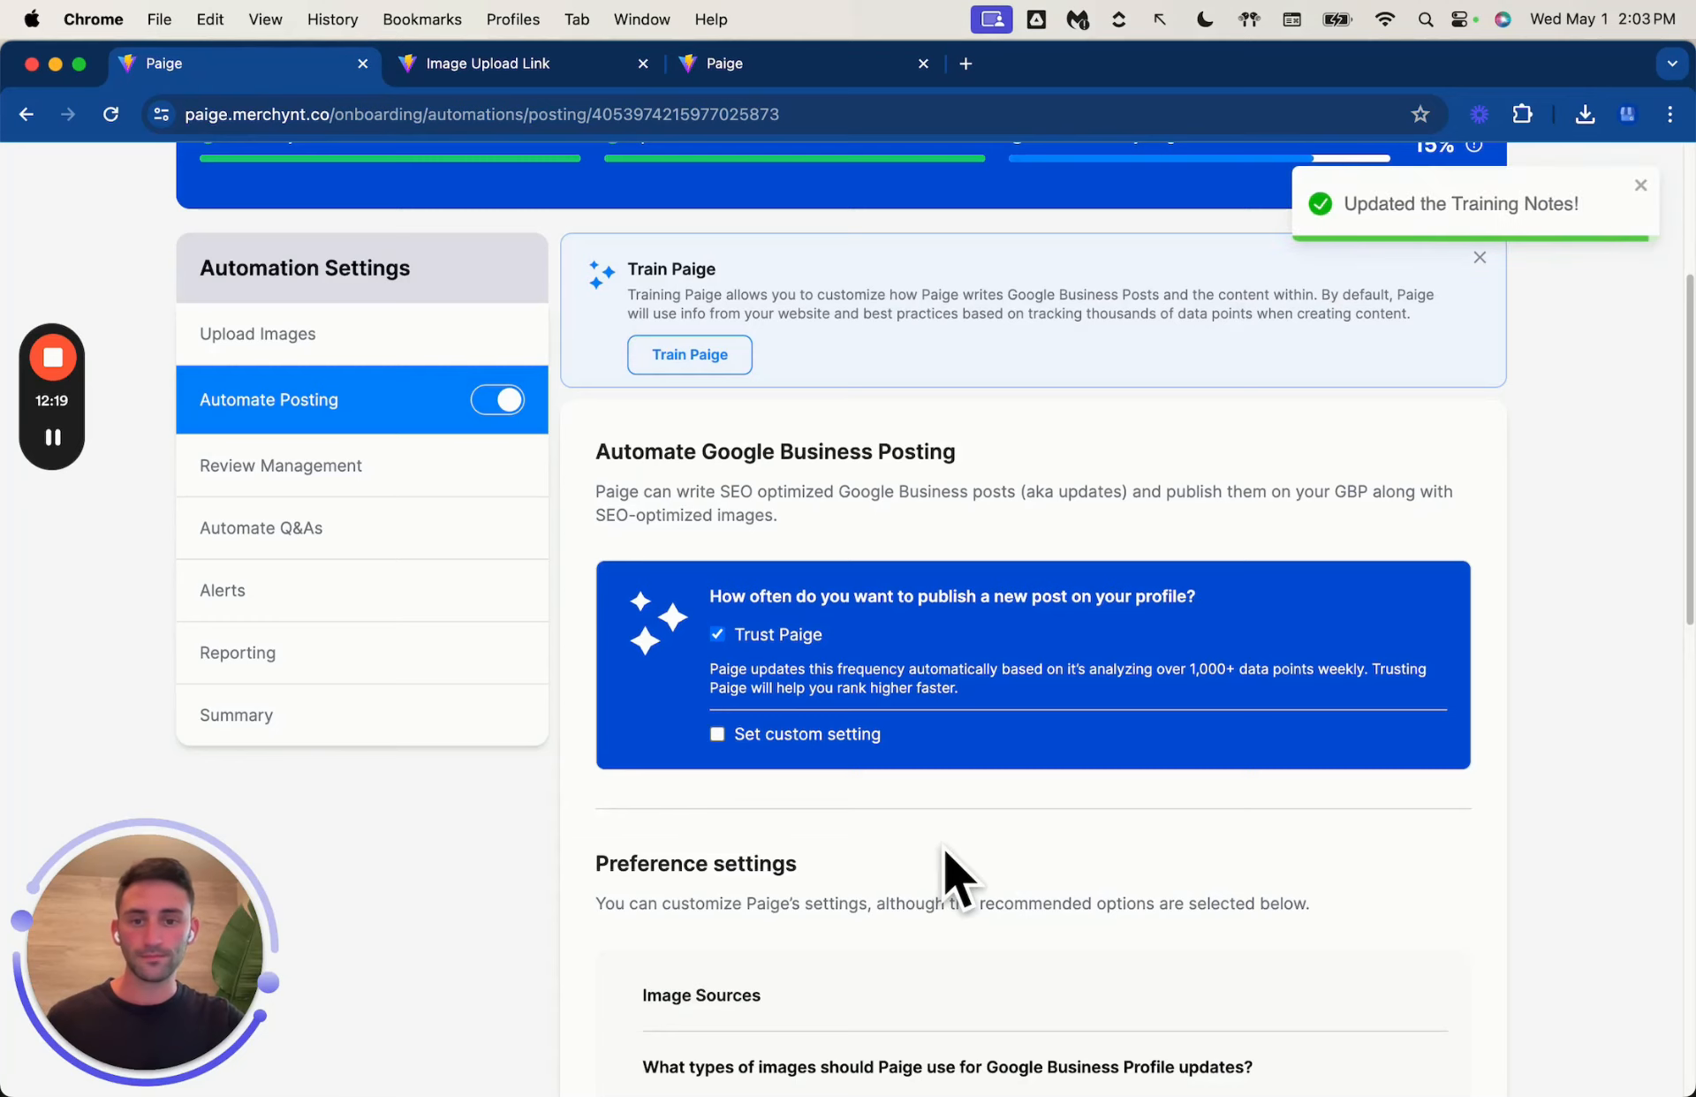
Step: Set the posts' image sources to all options with AI-generated images as fallback, and the image style to Only use raw images
scroll(945, 847, down, 4)
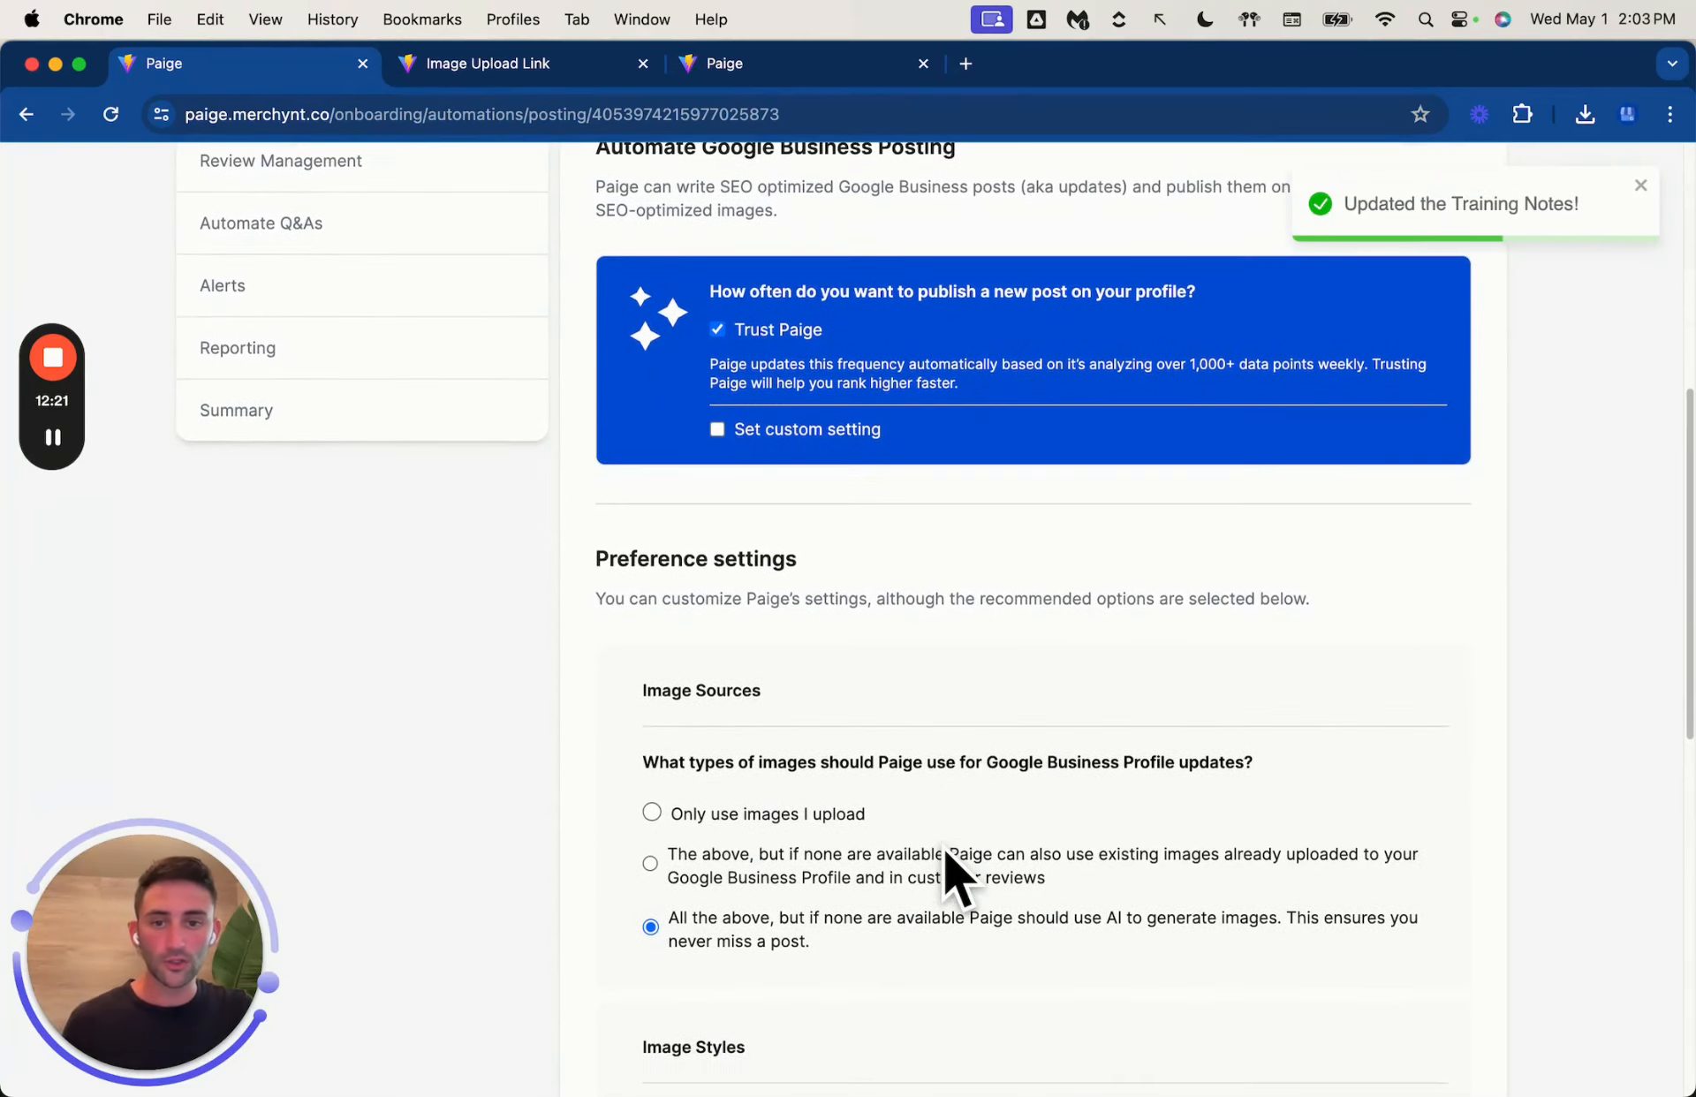
scroll(945, 847, down, 5)
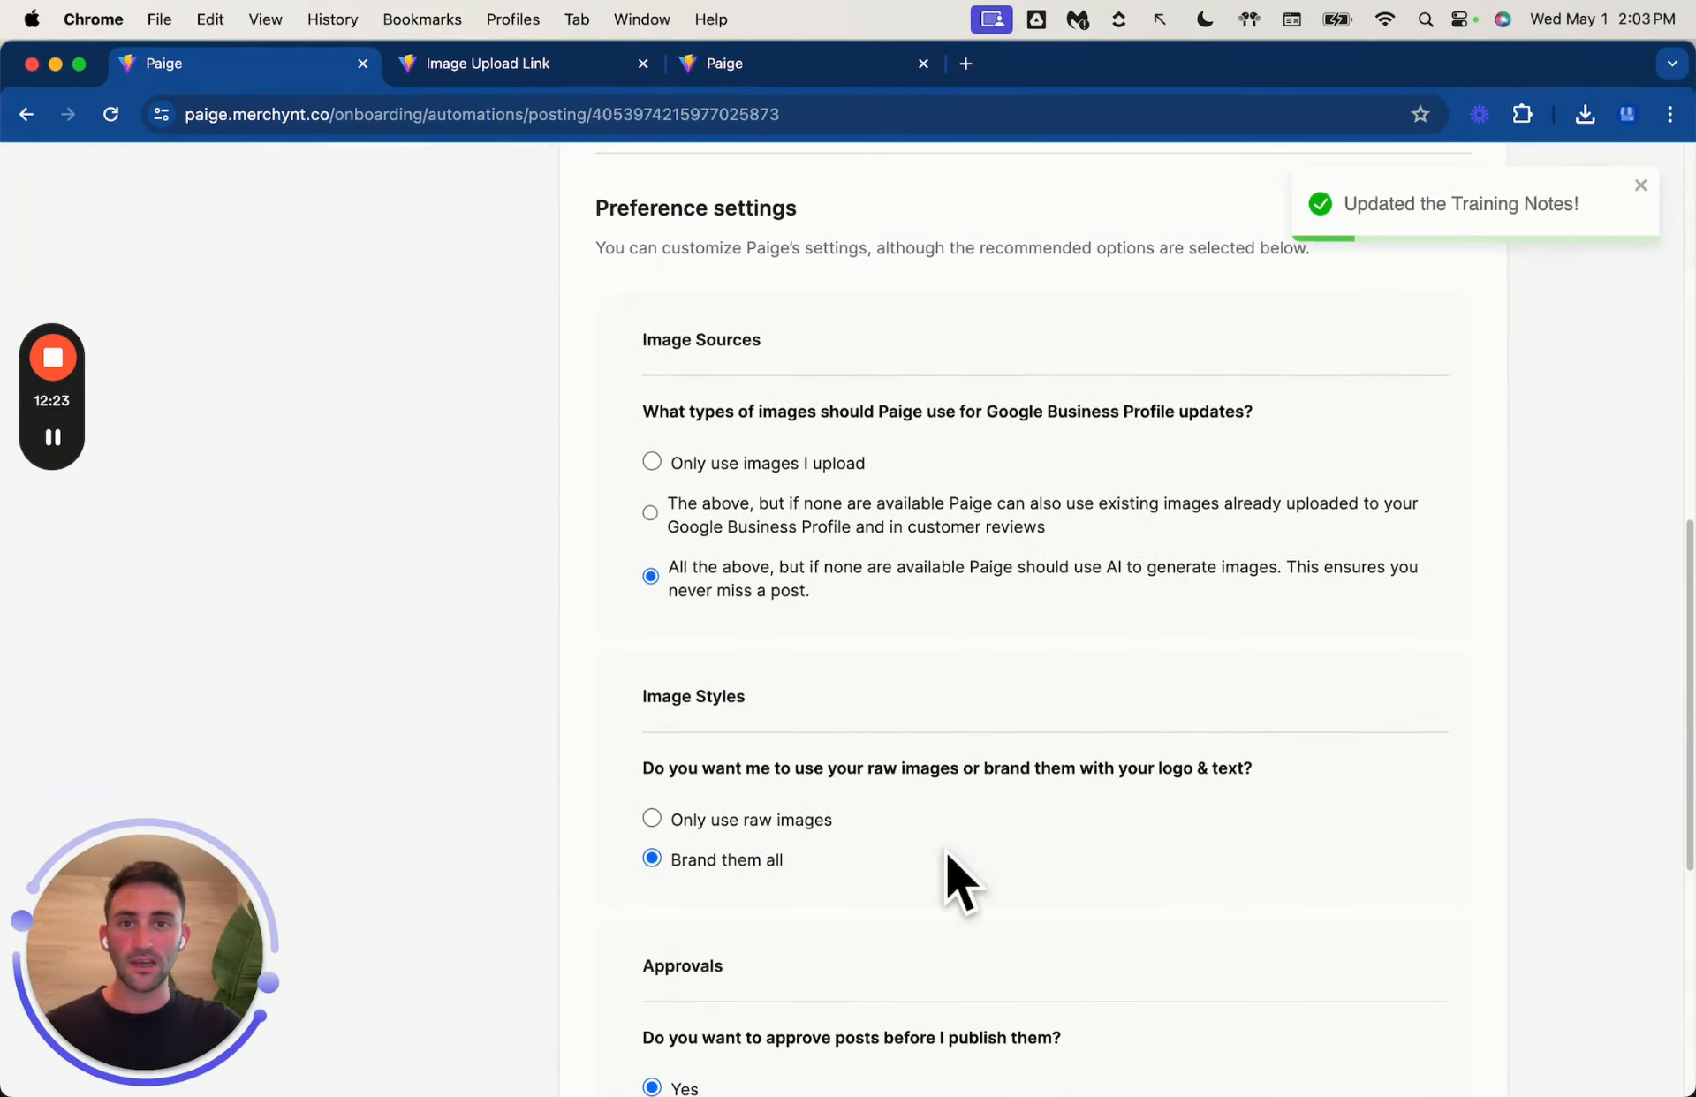
scroll(752, 501, down, 1)
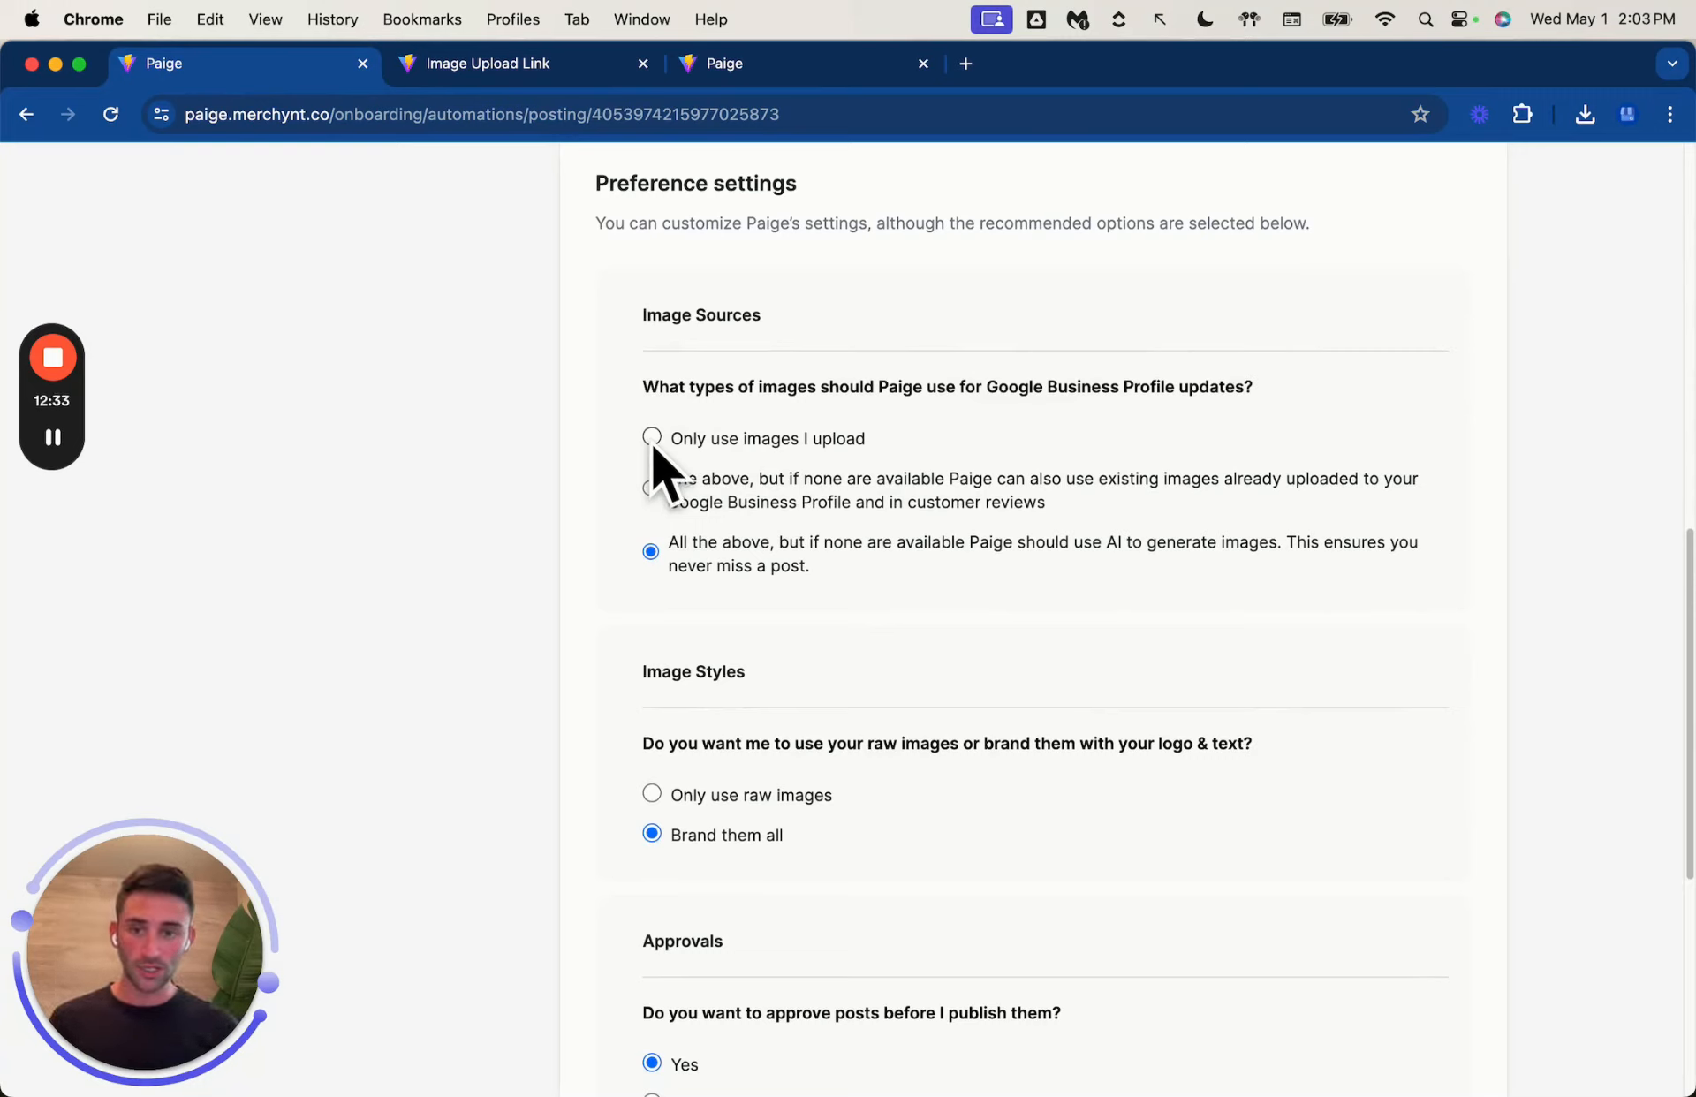
click(652, 491)
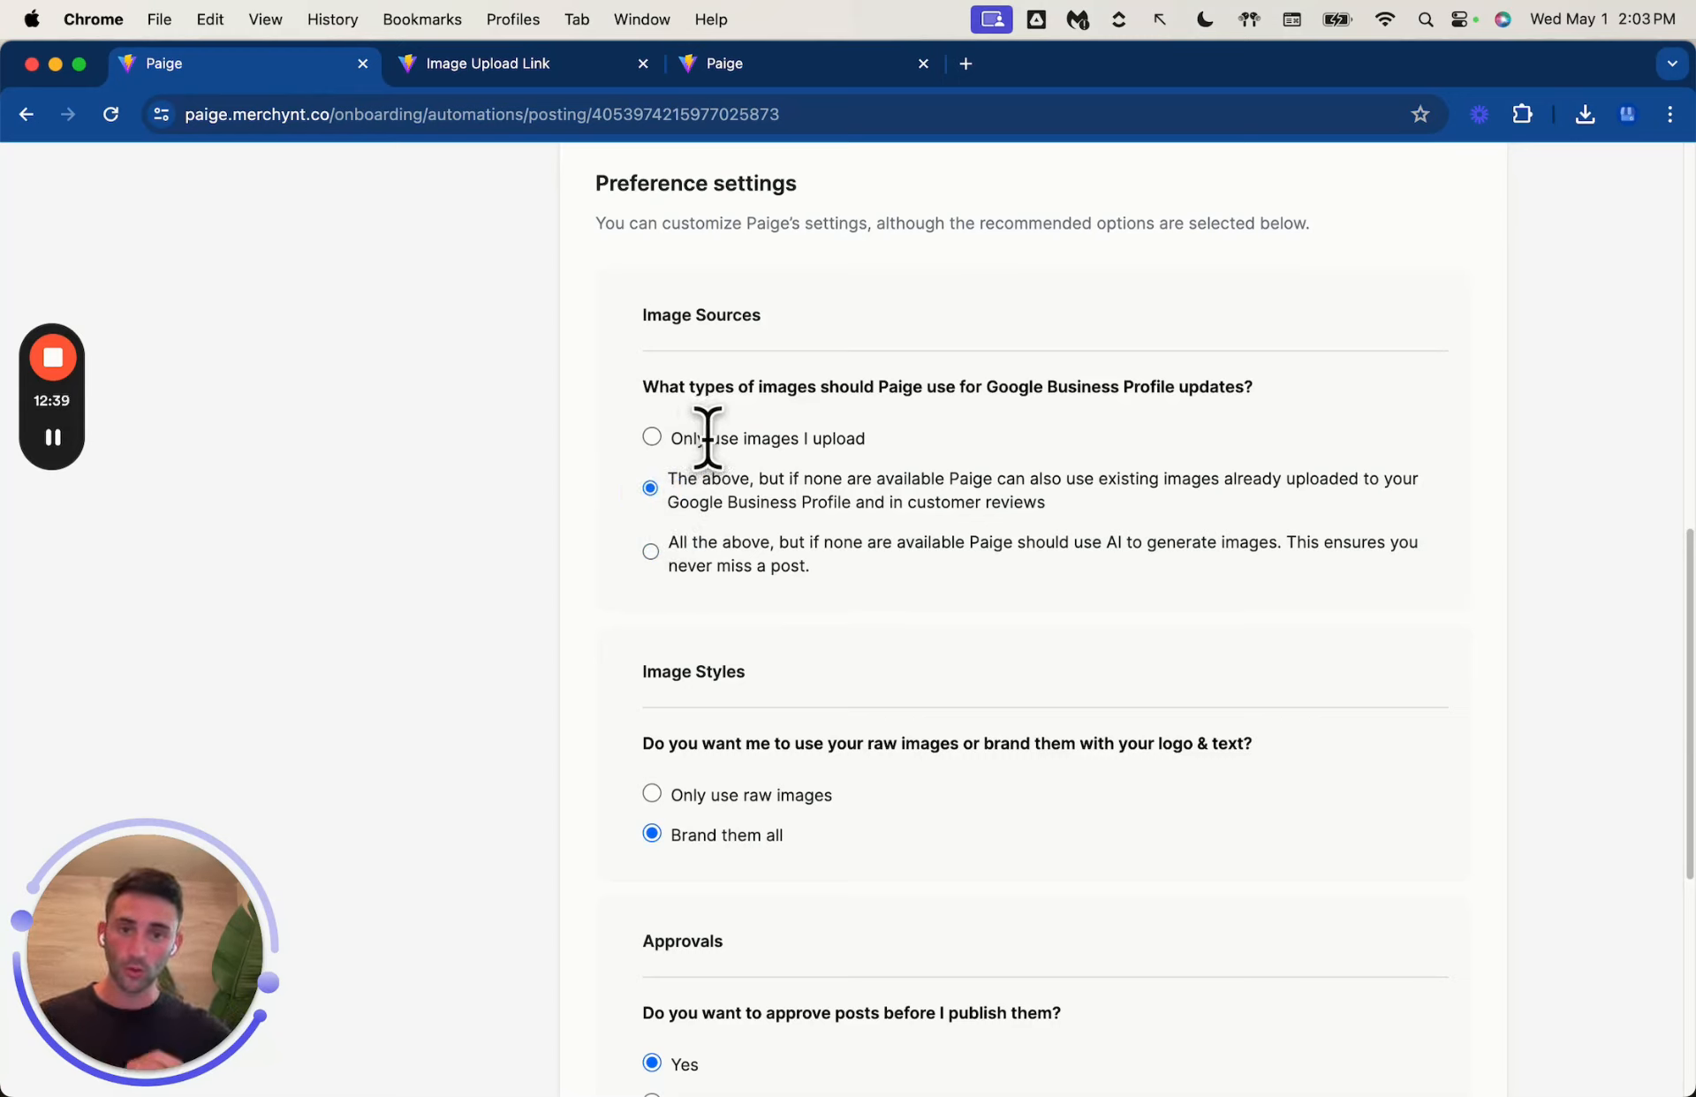
click(651, 553)
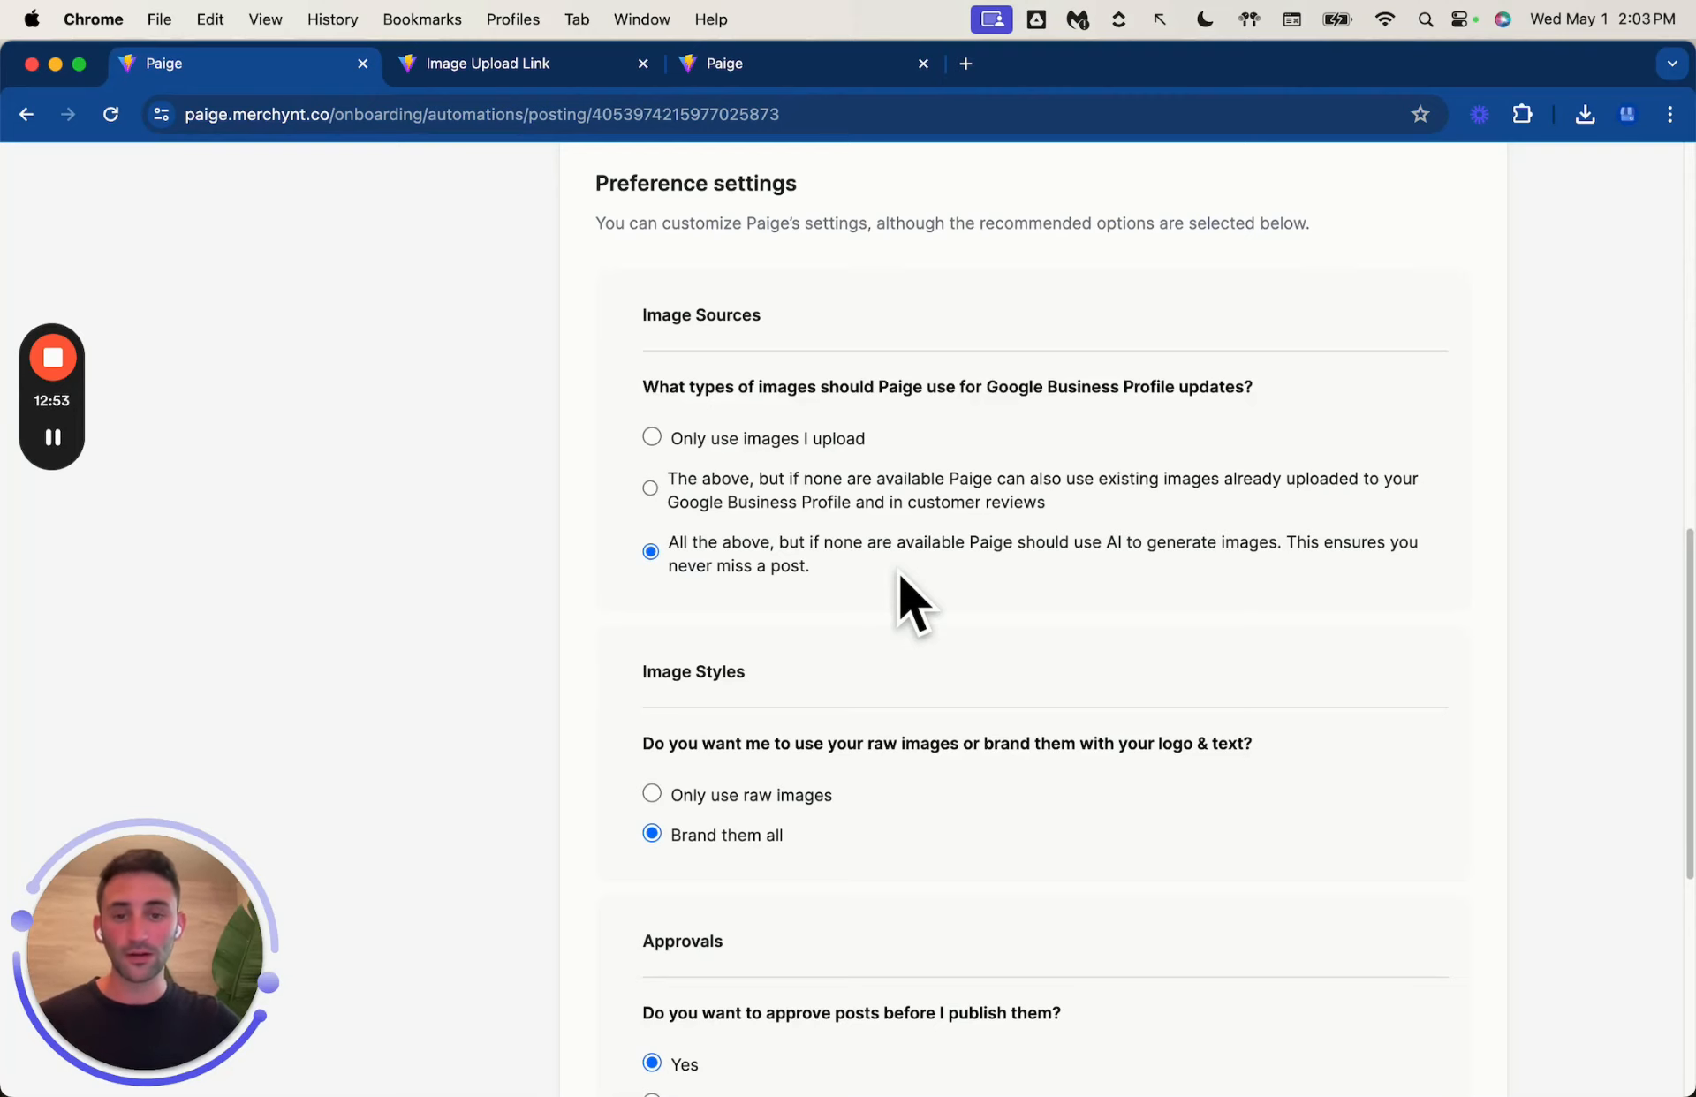
scroll(898, 573, down, 3)
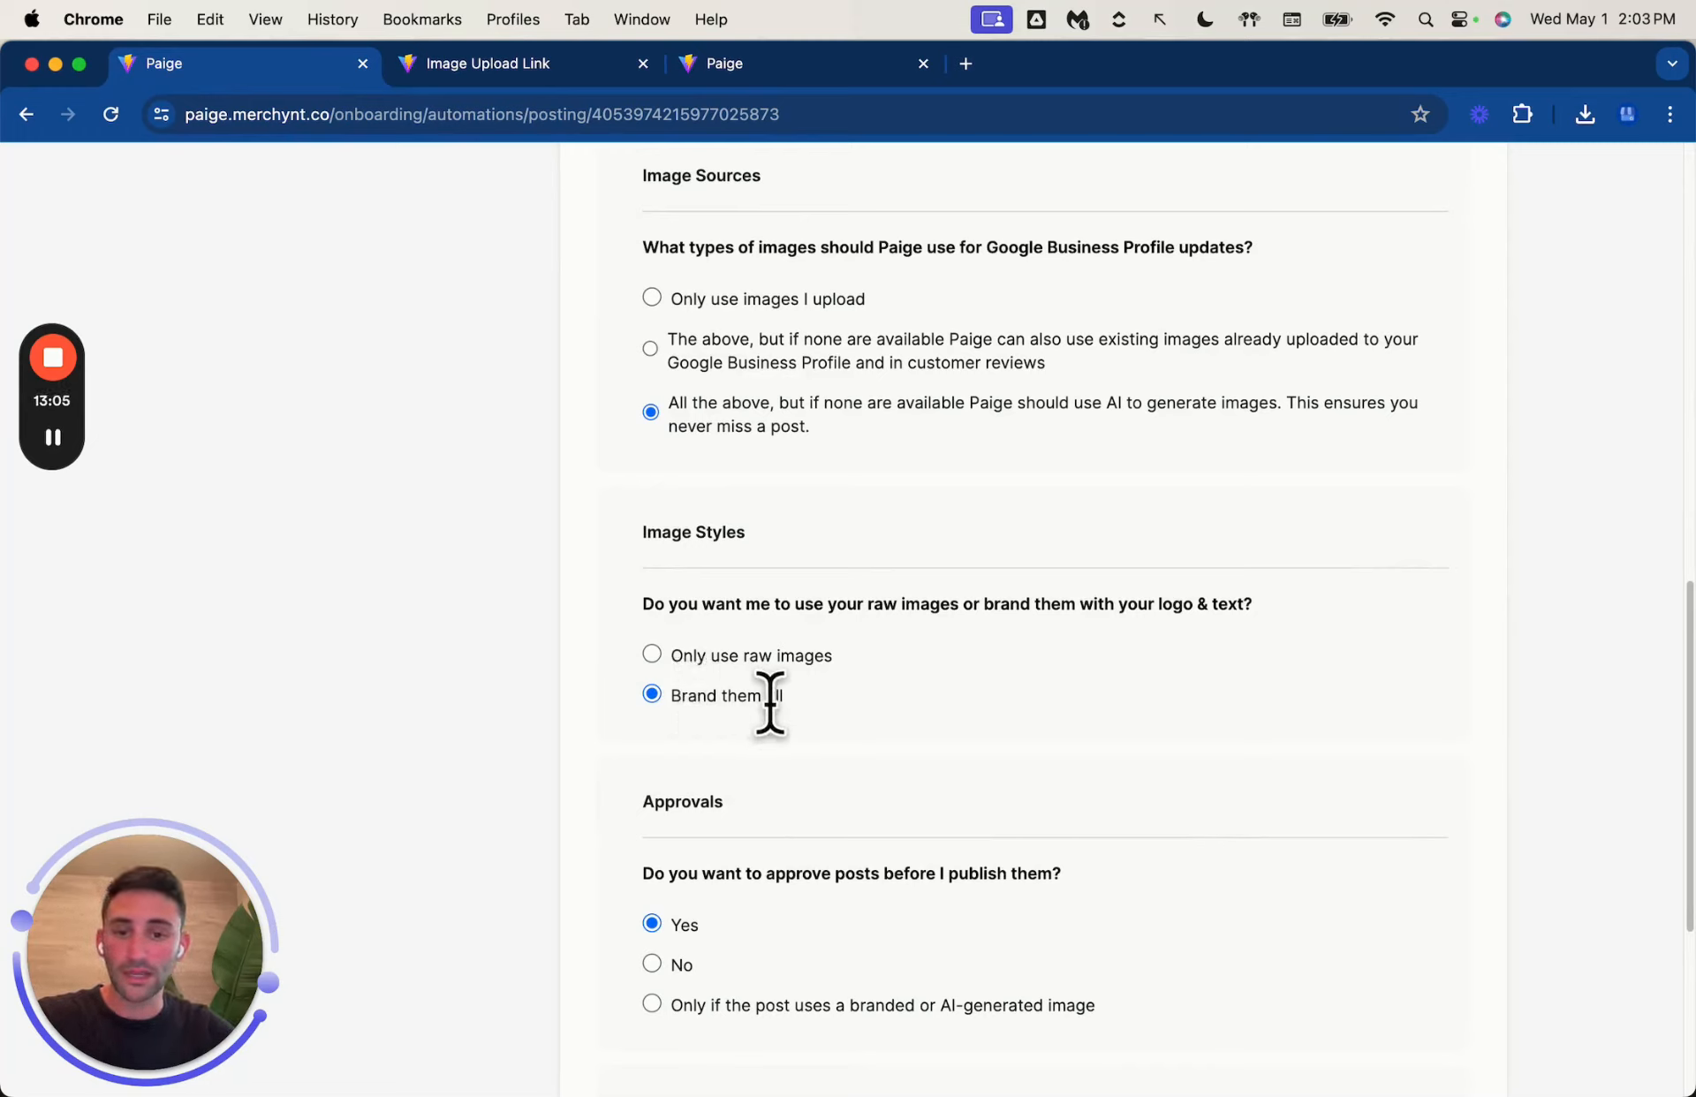
click(654, 656)
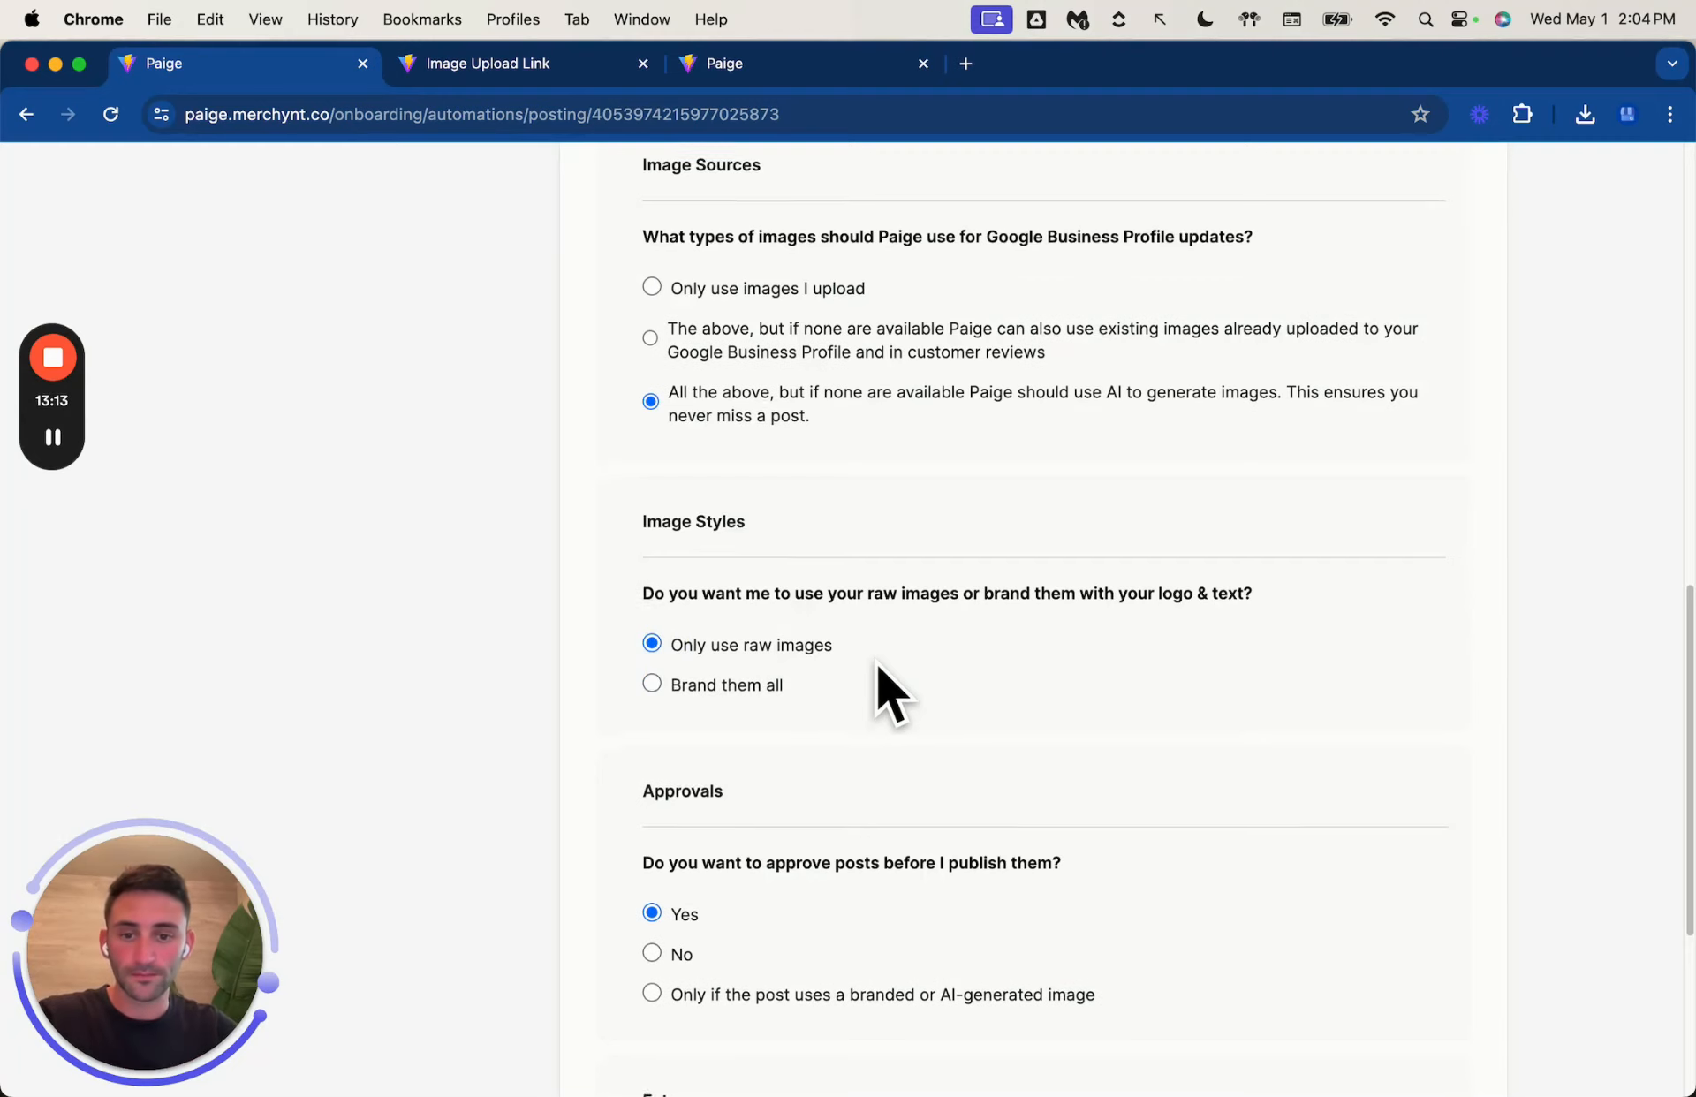
Step: Save the posting automation with post approval and publishing reviews as posts both on Yes, and generate the posts
scroll(877, 664, down, 5)
scroll(878, 659, down, 2)
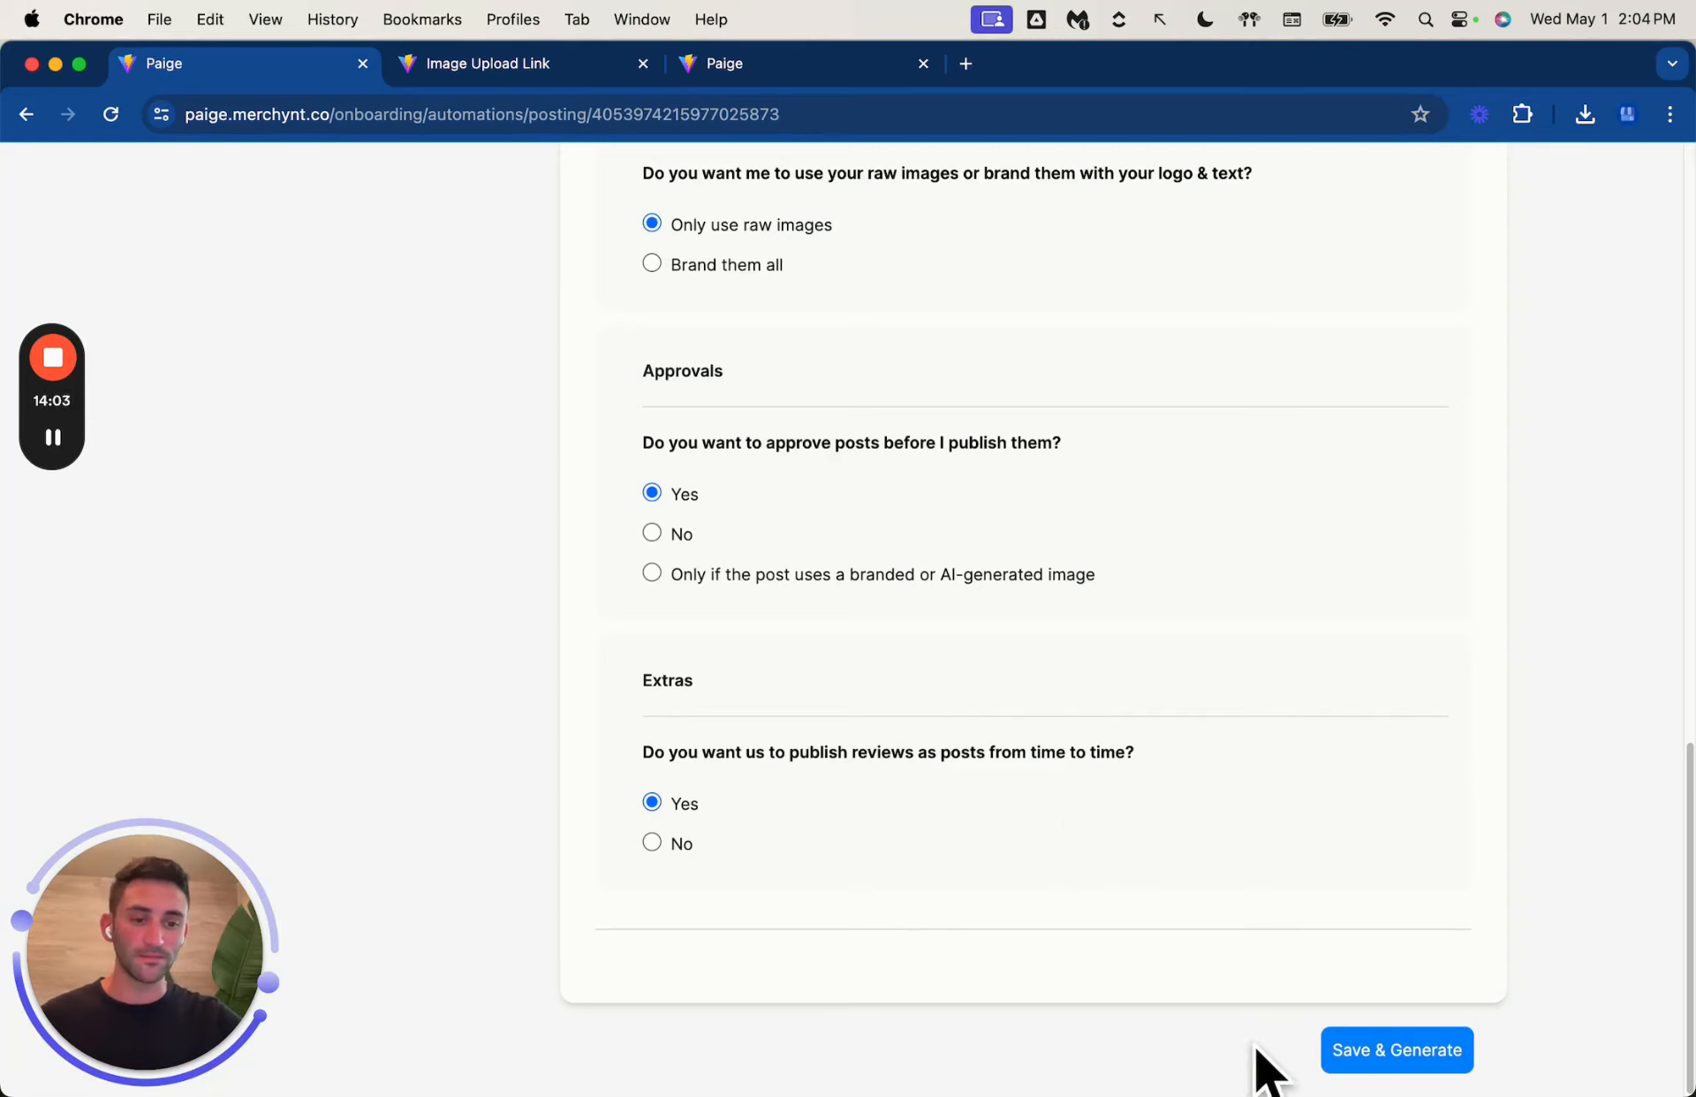
click(1360, 1053)
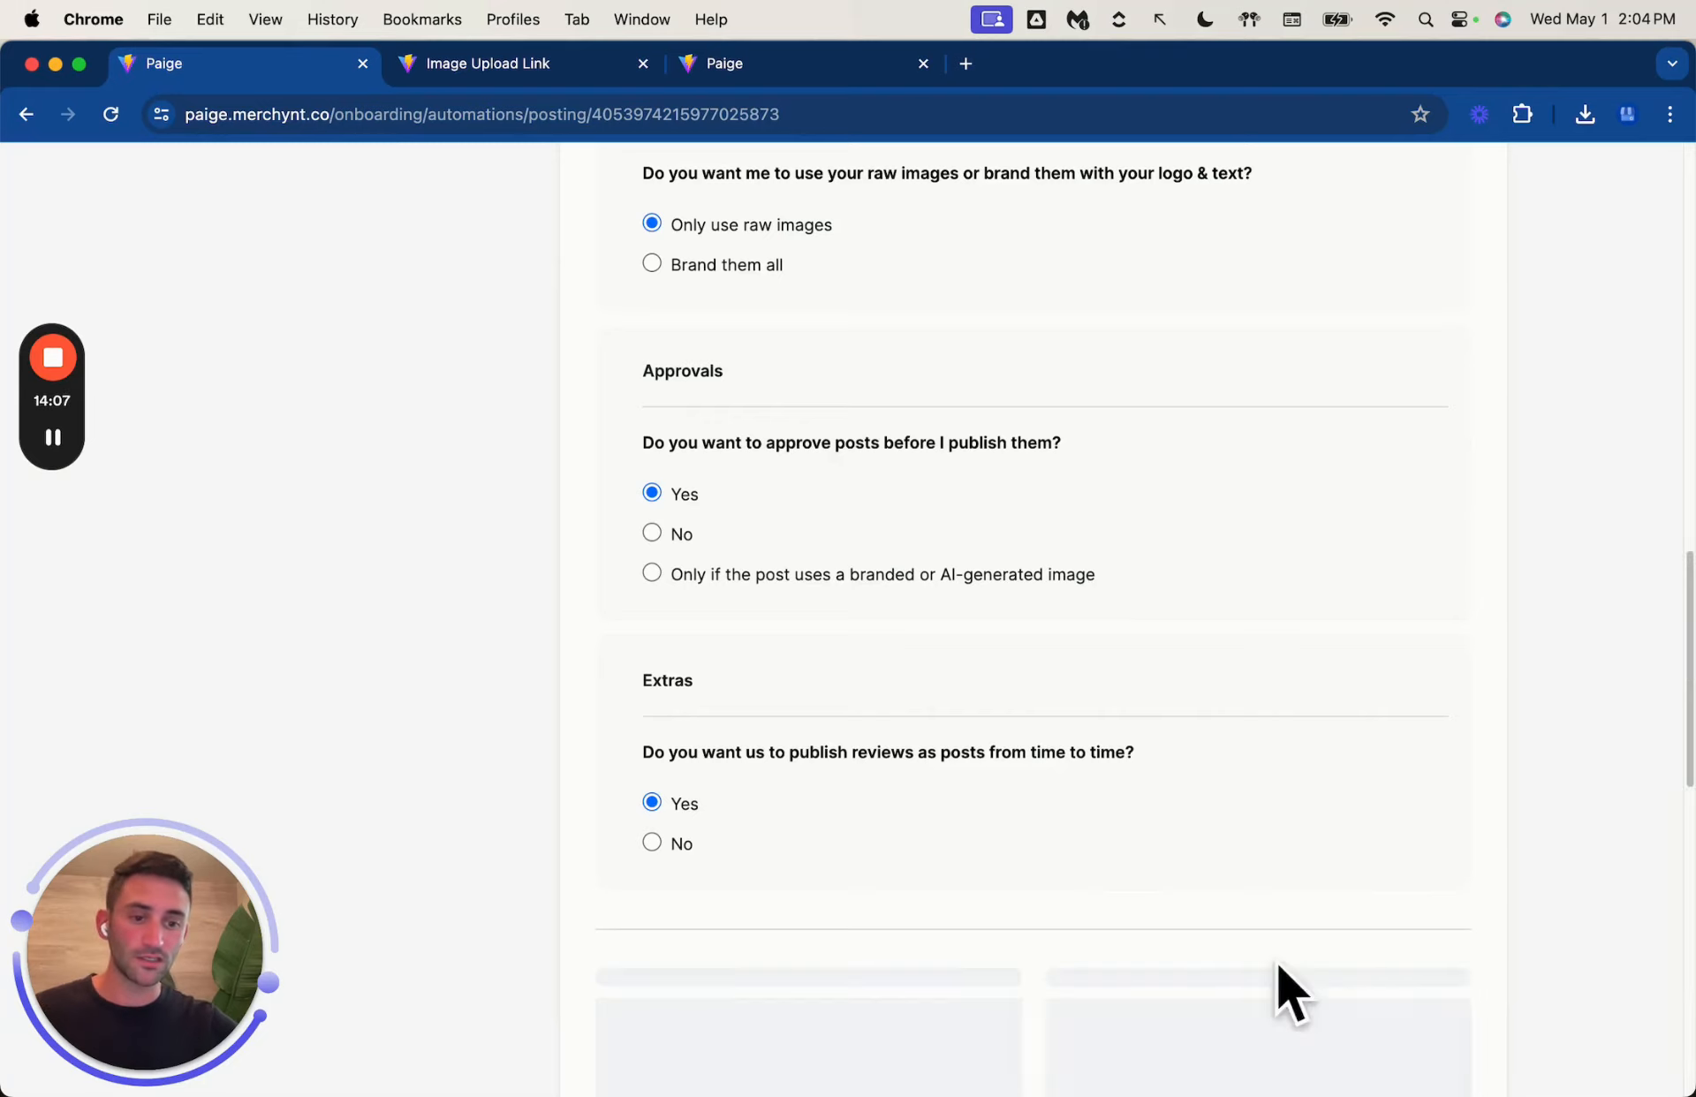
Step: Examine the generated Google Business posts dated May 6 to May 26, 2024, comparing their images, captions and the testimonial post
scroll(1167, 861, down, 7)
scroll(1168, 855, down, 3)
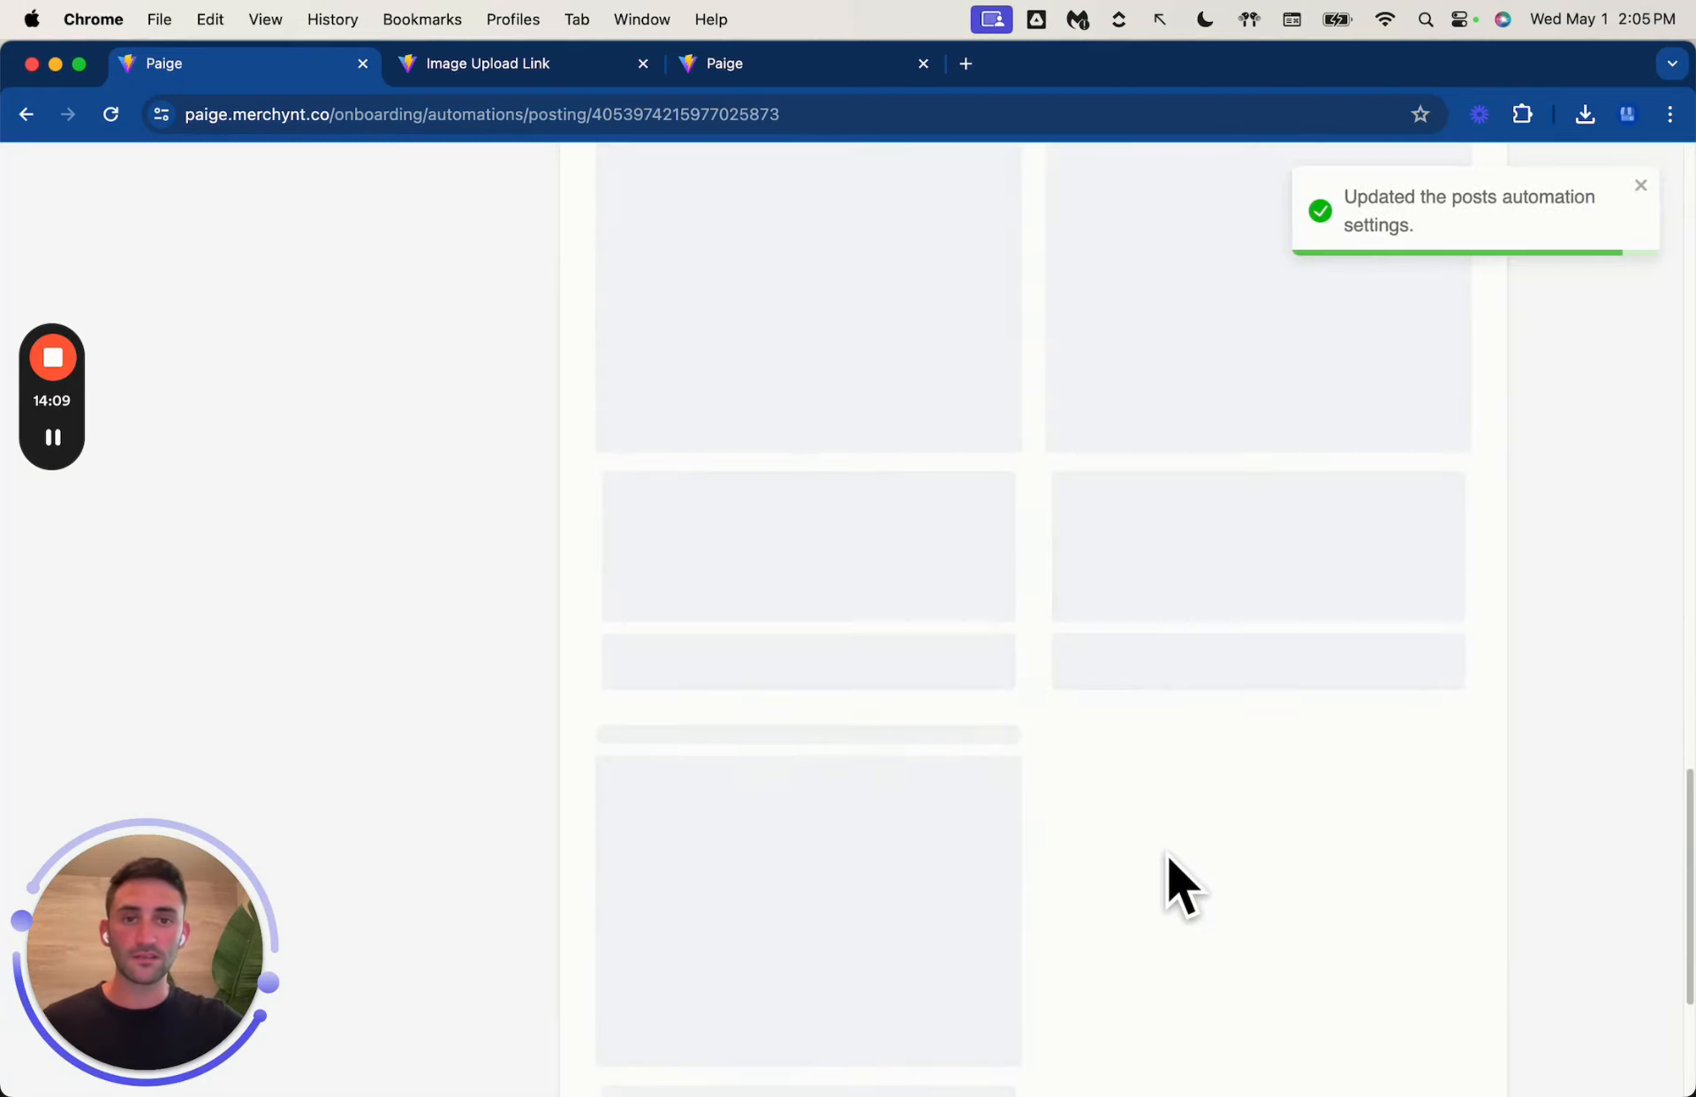
scroll(1167, 853, up, 2)
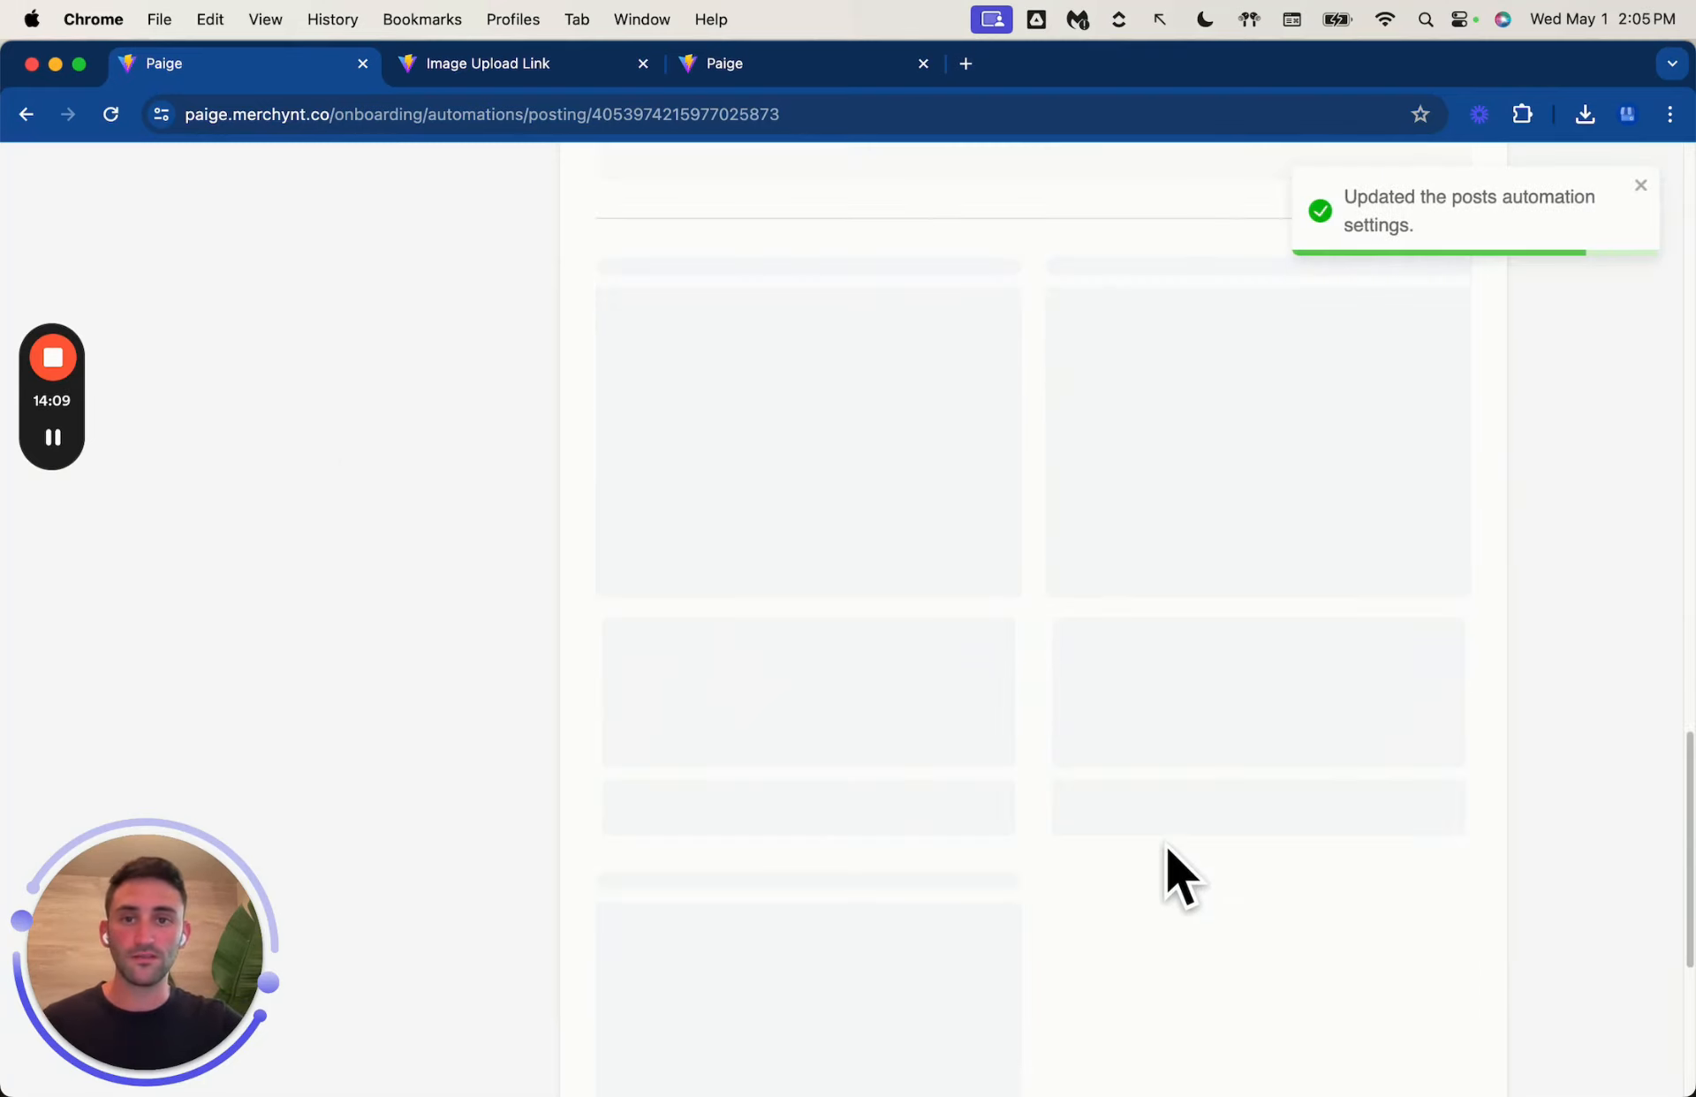
click(53, 439)
click(53, 439)
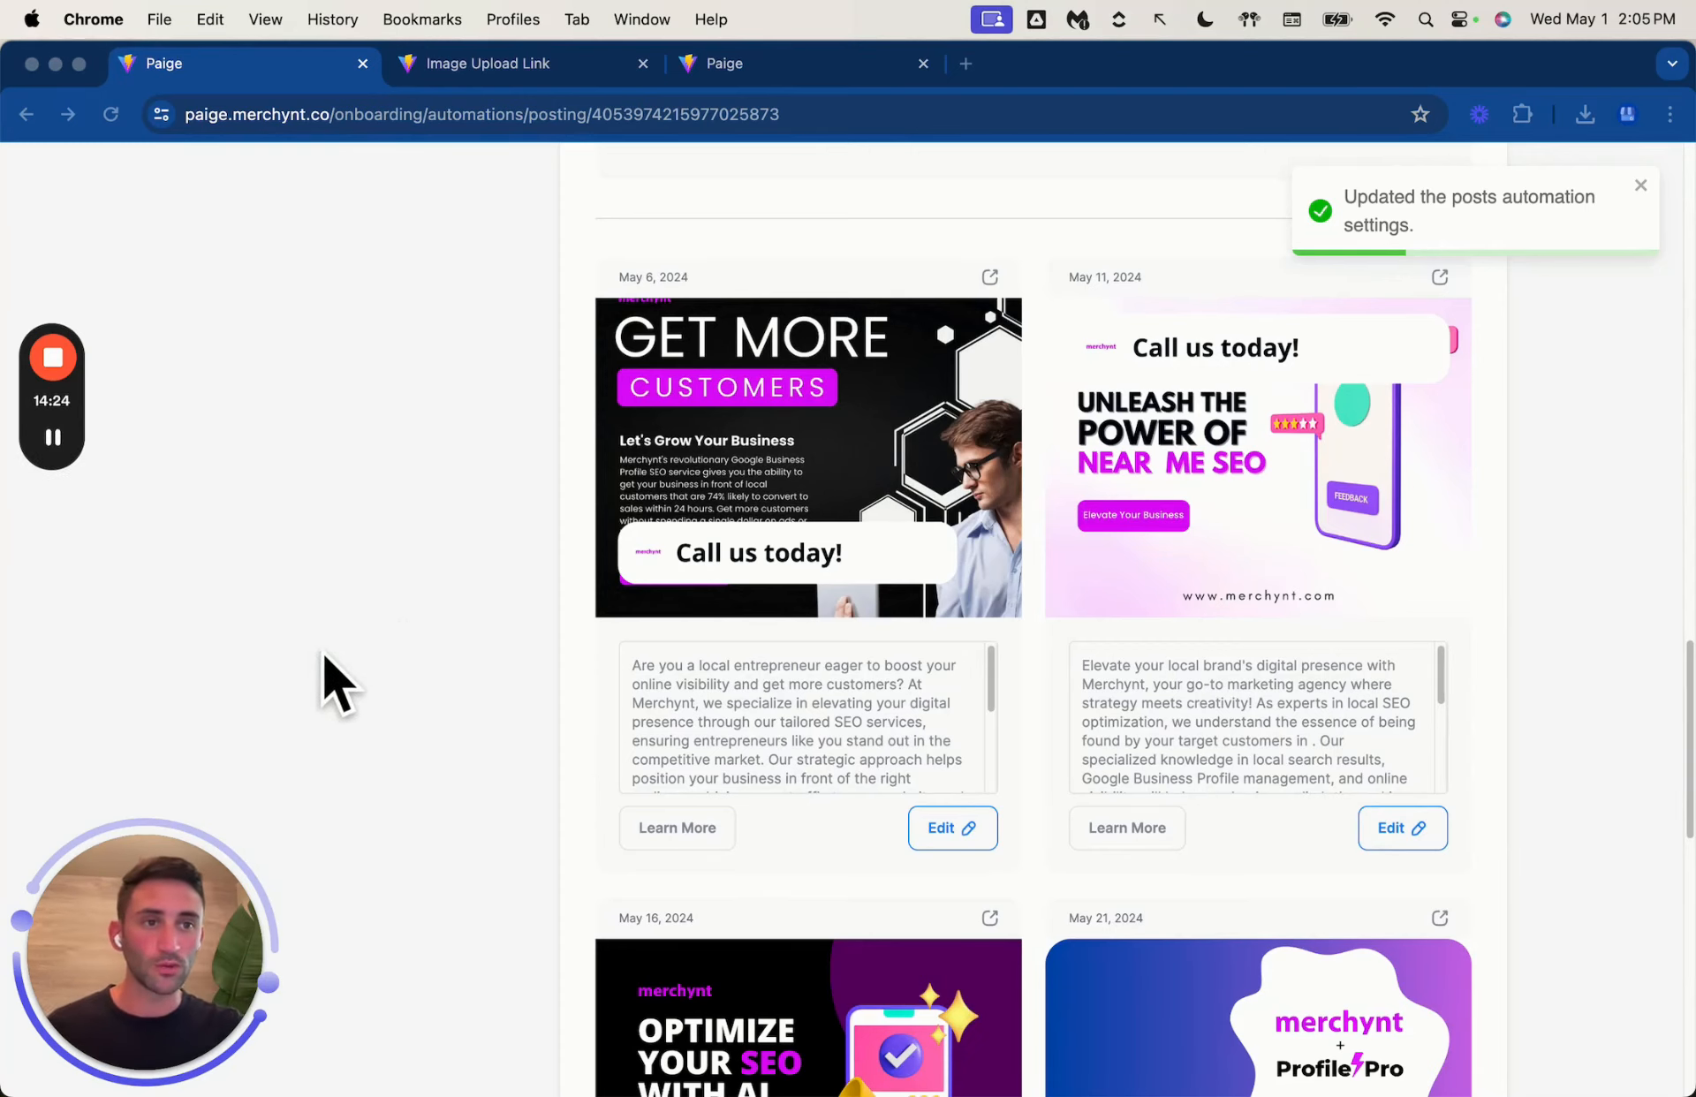
scroll(512, 599, down, 2)
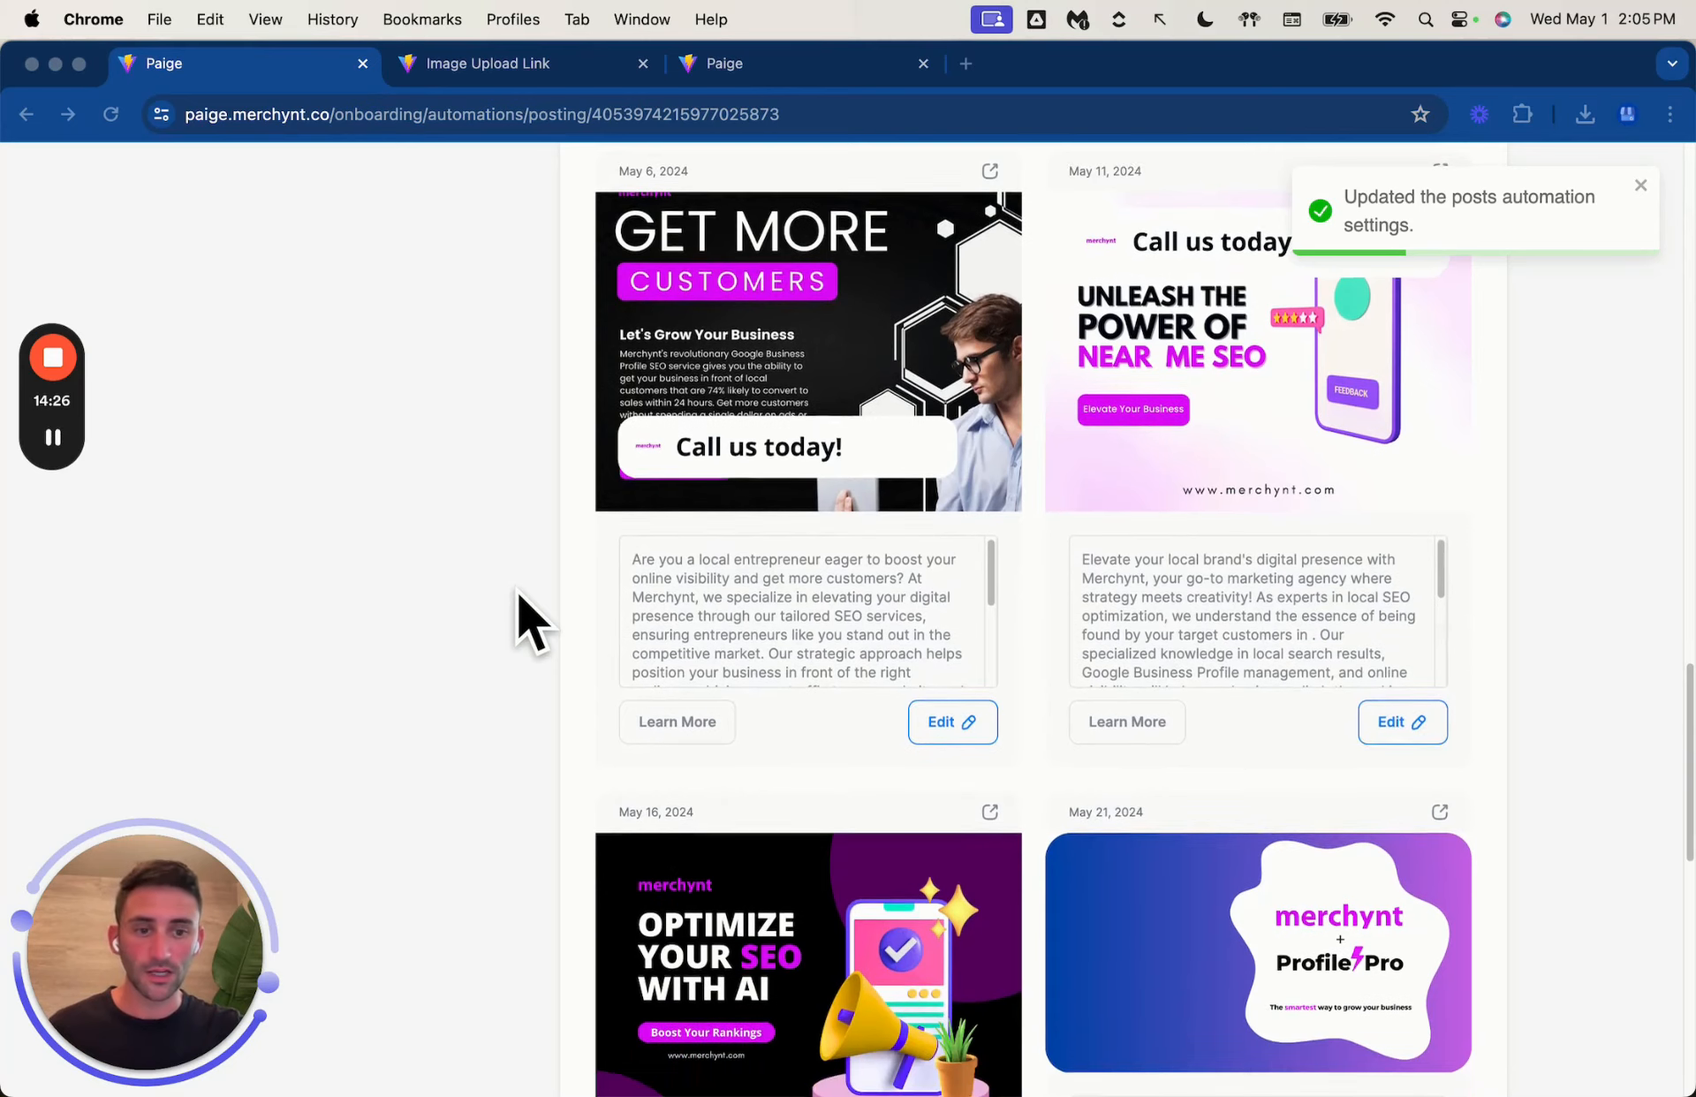
scroll(516, 590, up, 1)
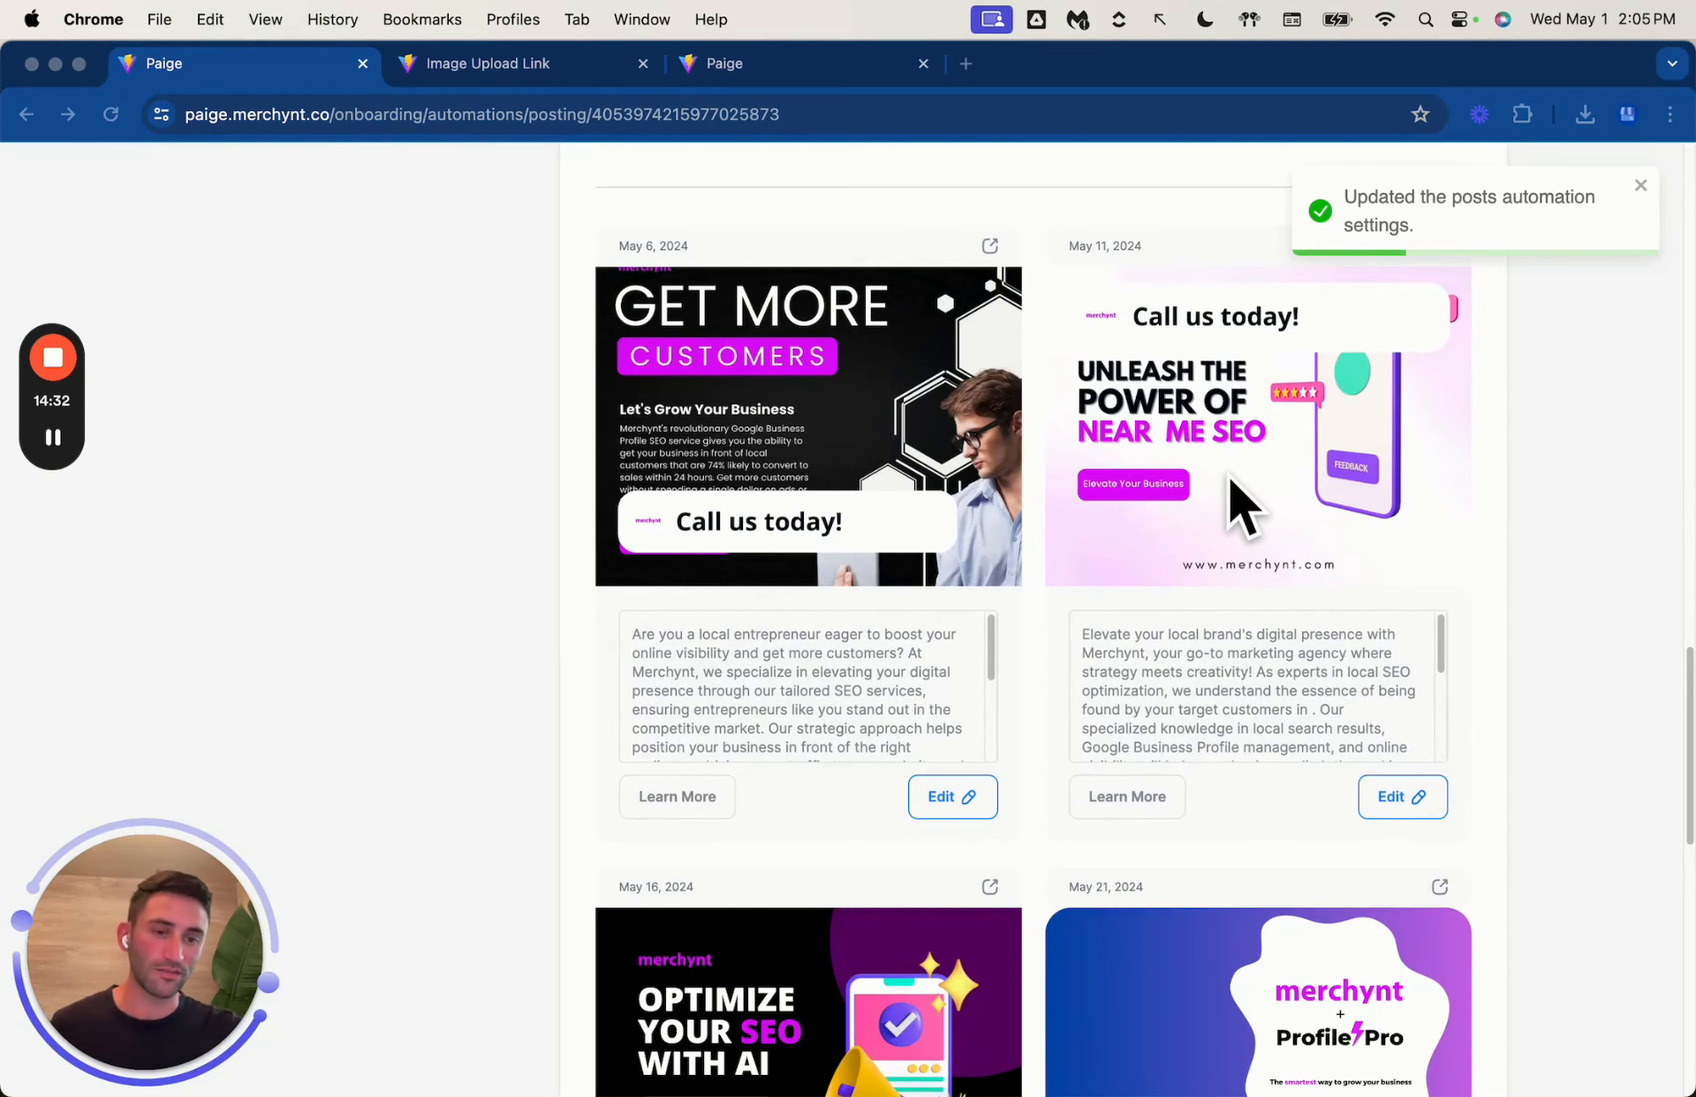
scroll(1236, 491, up, 1)
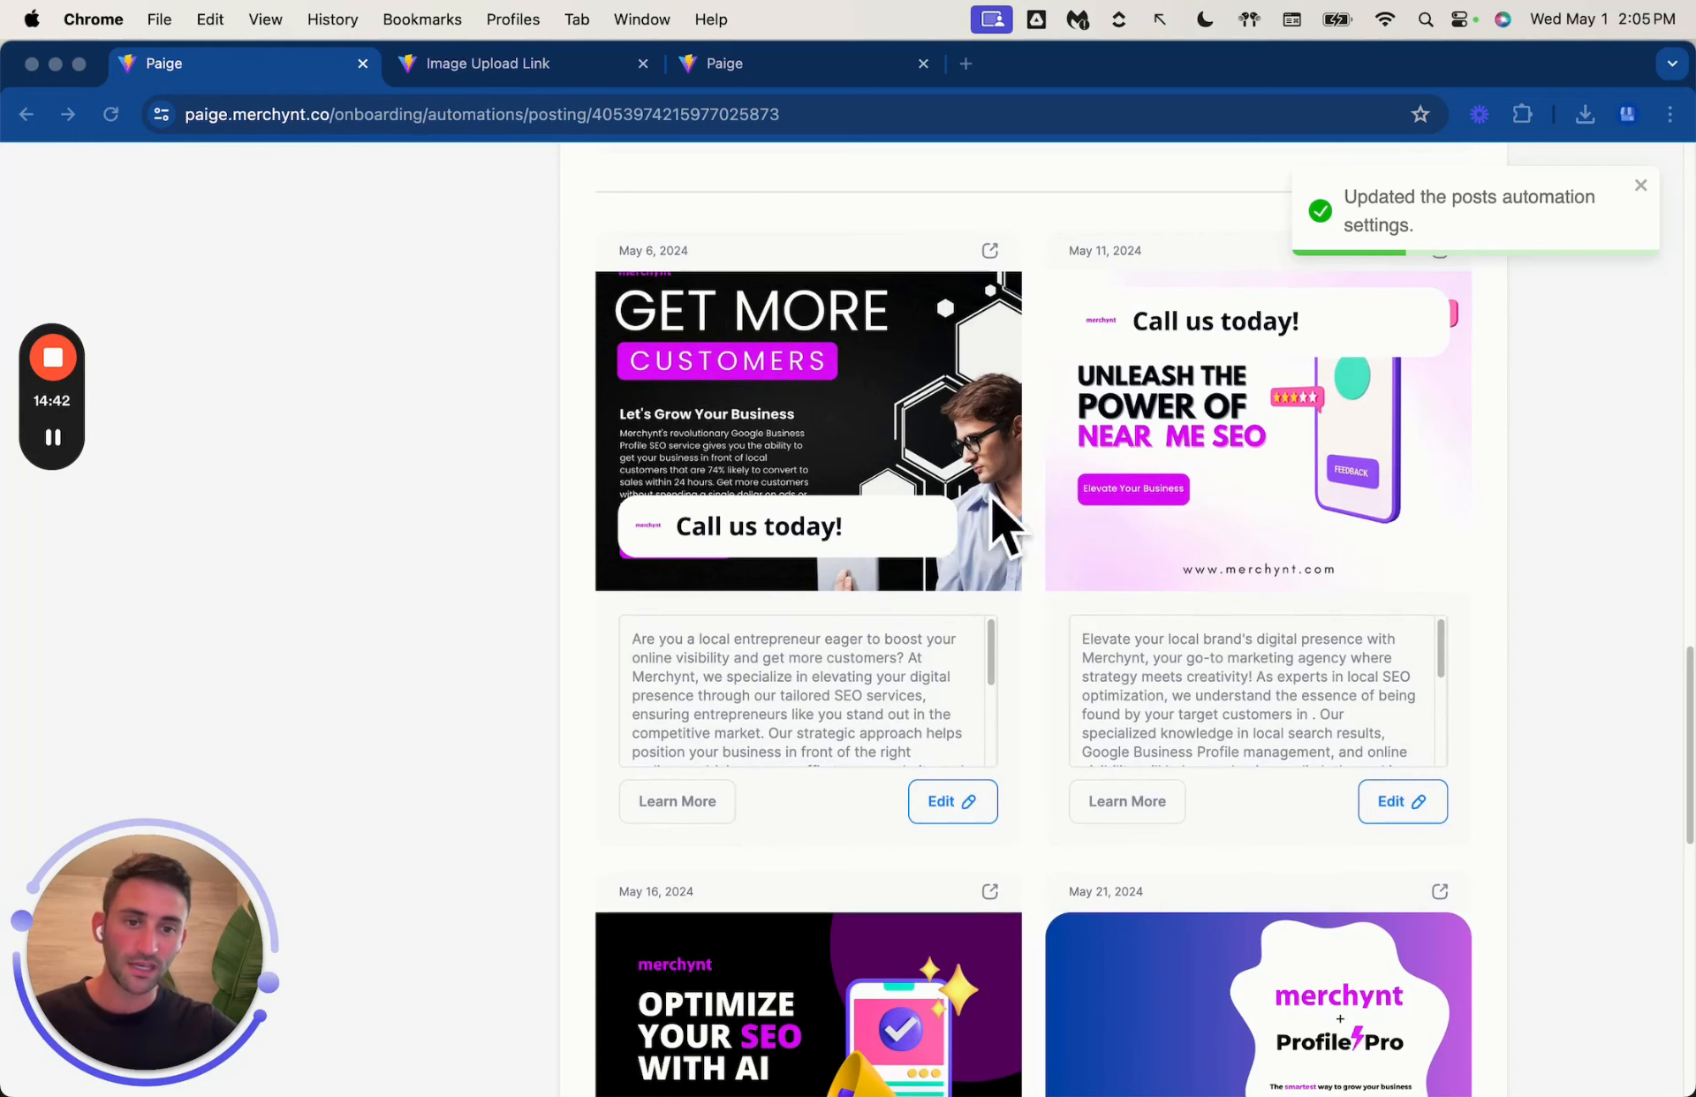
scroll(1254, 316, down, 3)
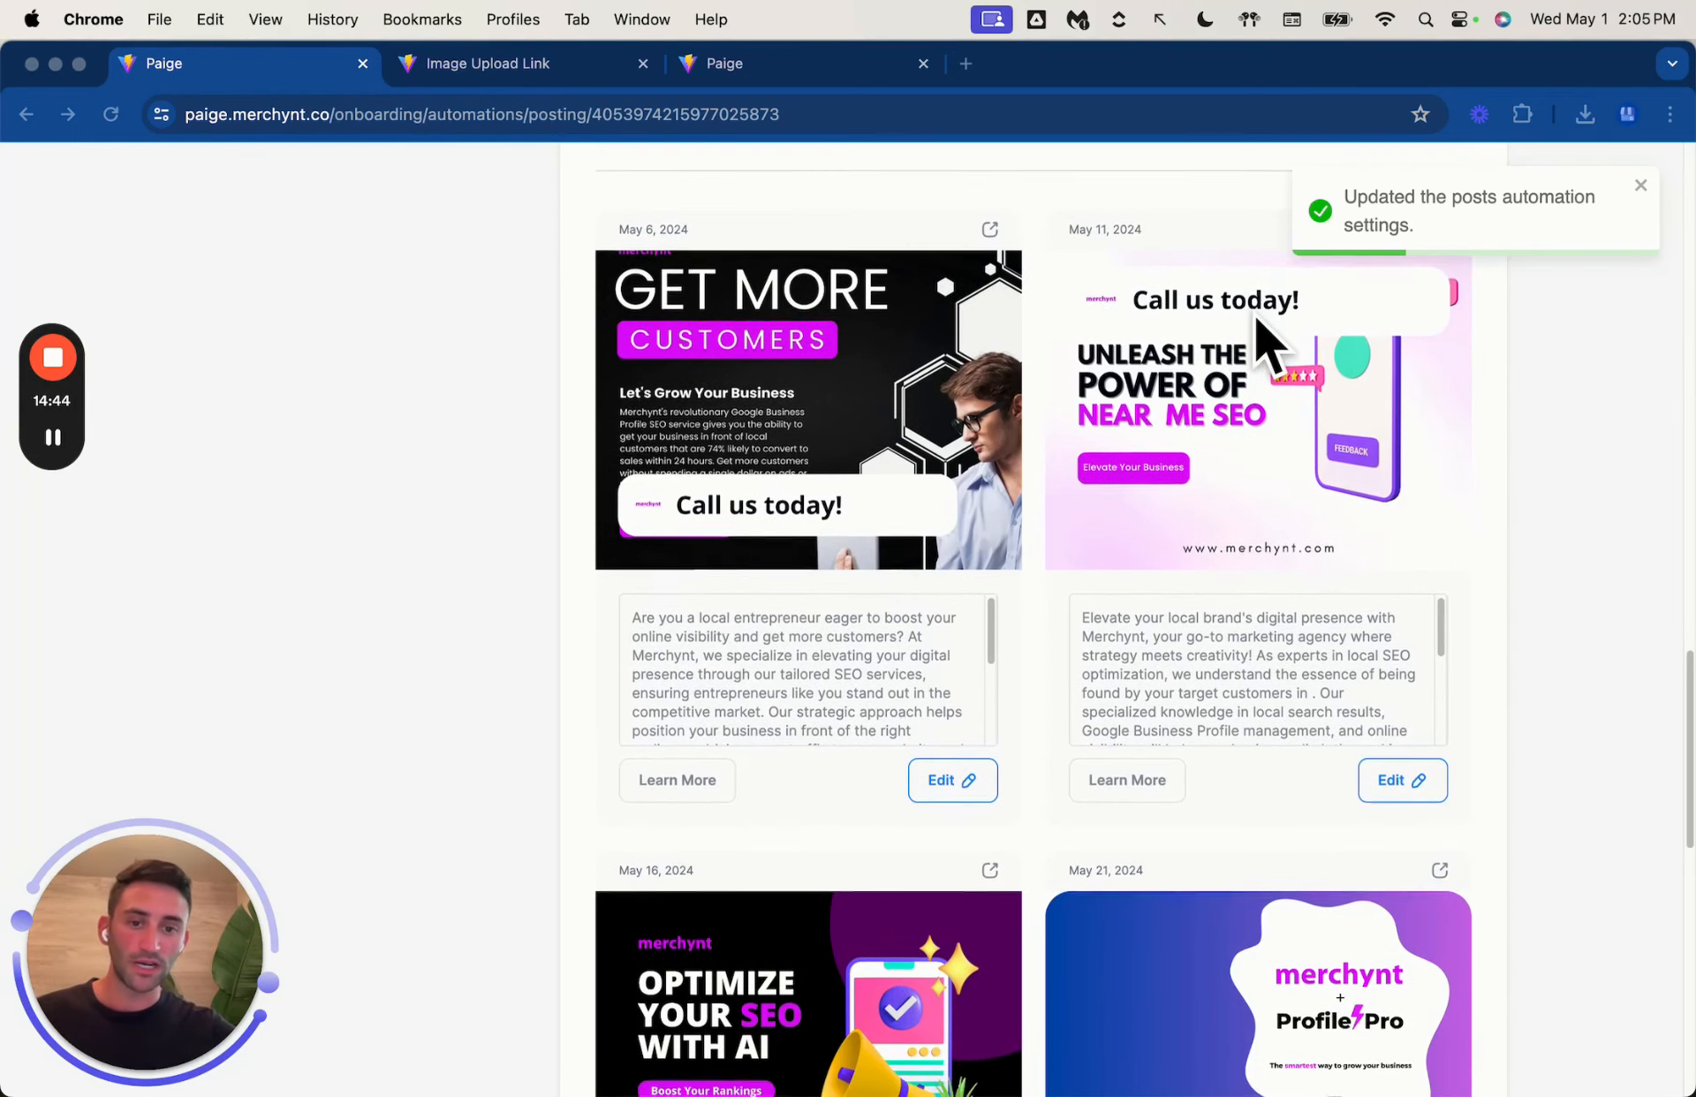
scroll(1256, 320, down, 4)
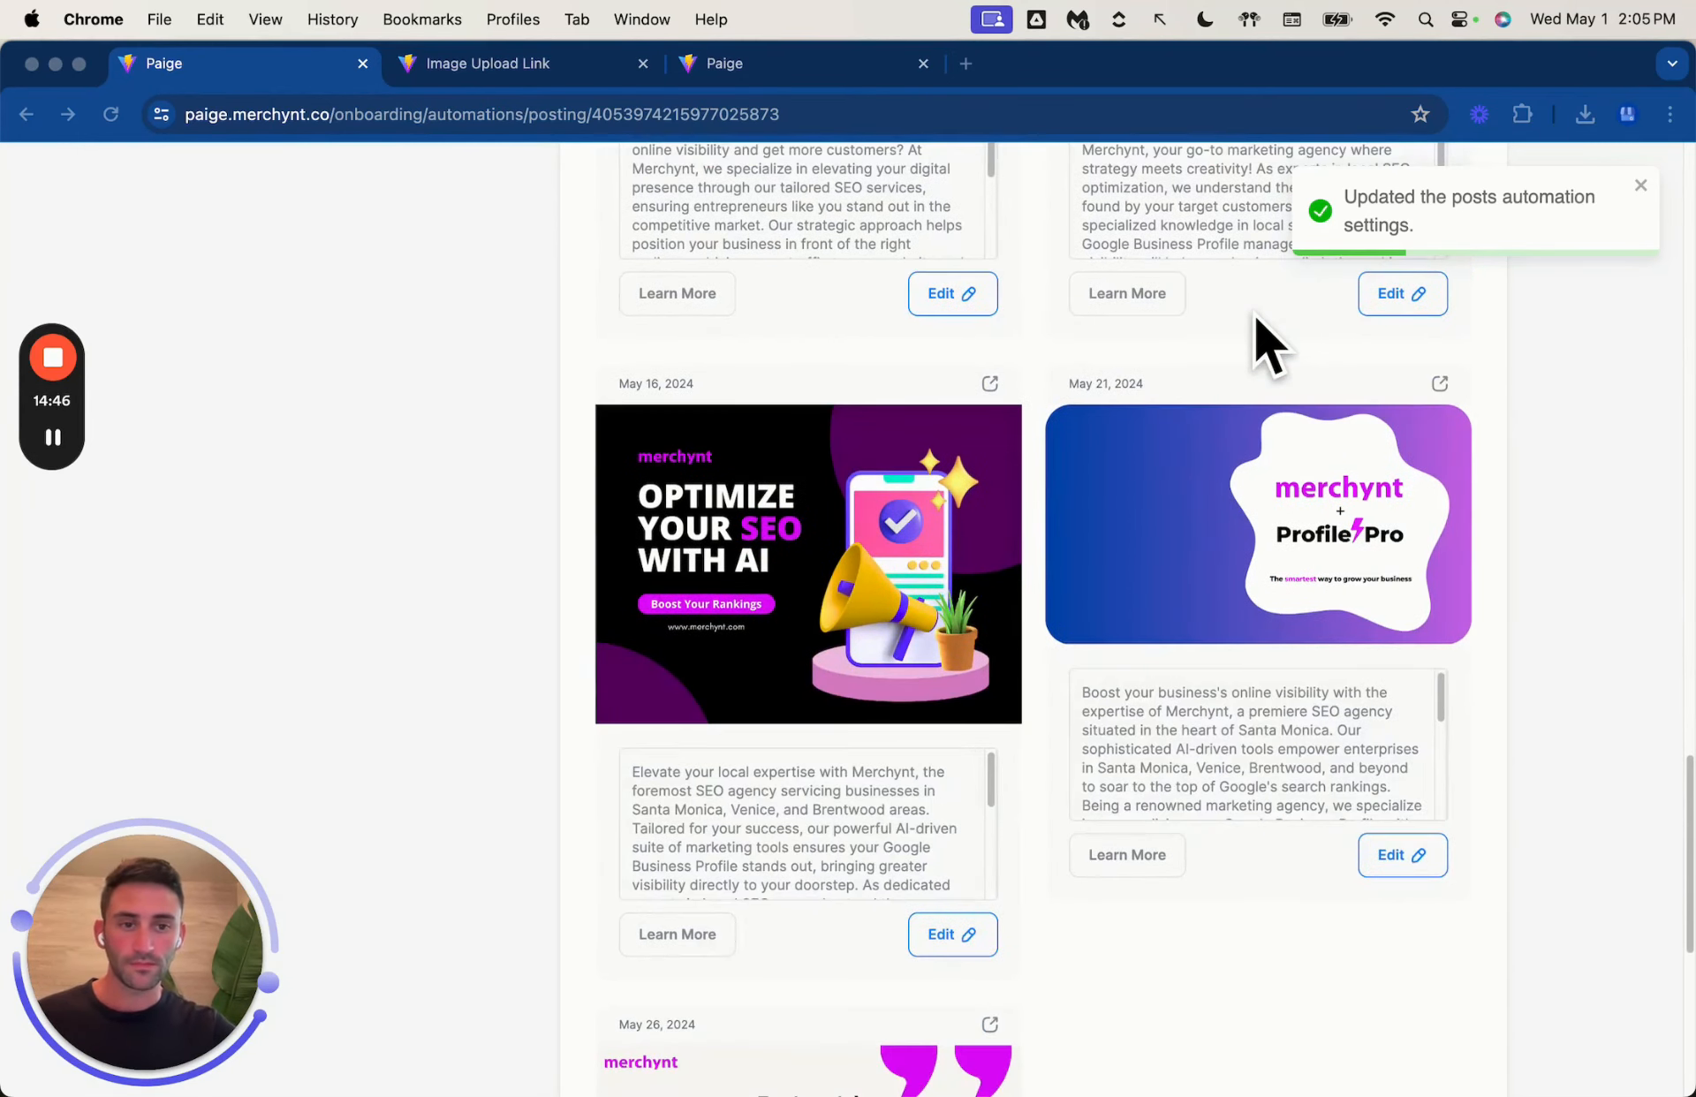
scroll(1254, 315, up, 5)
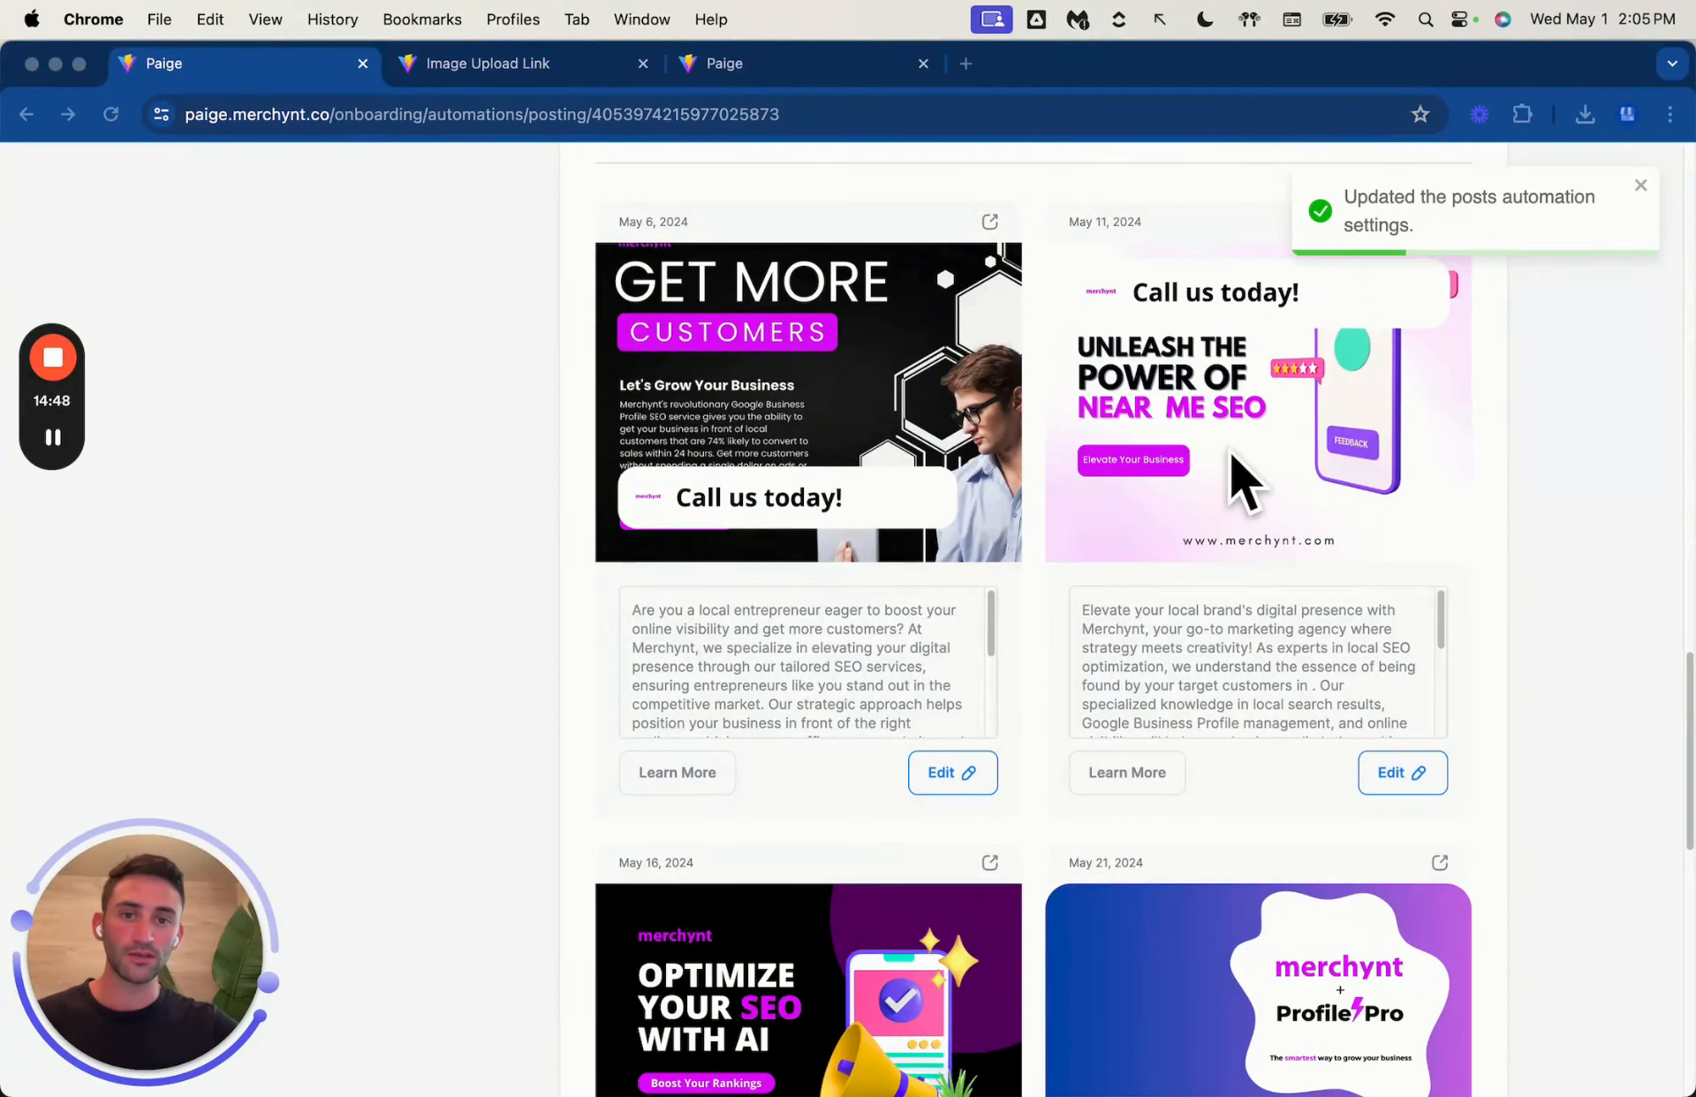
scroll(936, 424, down, 7)
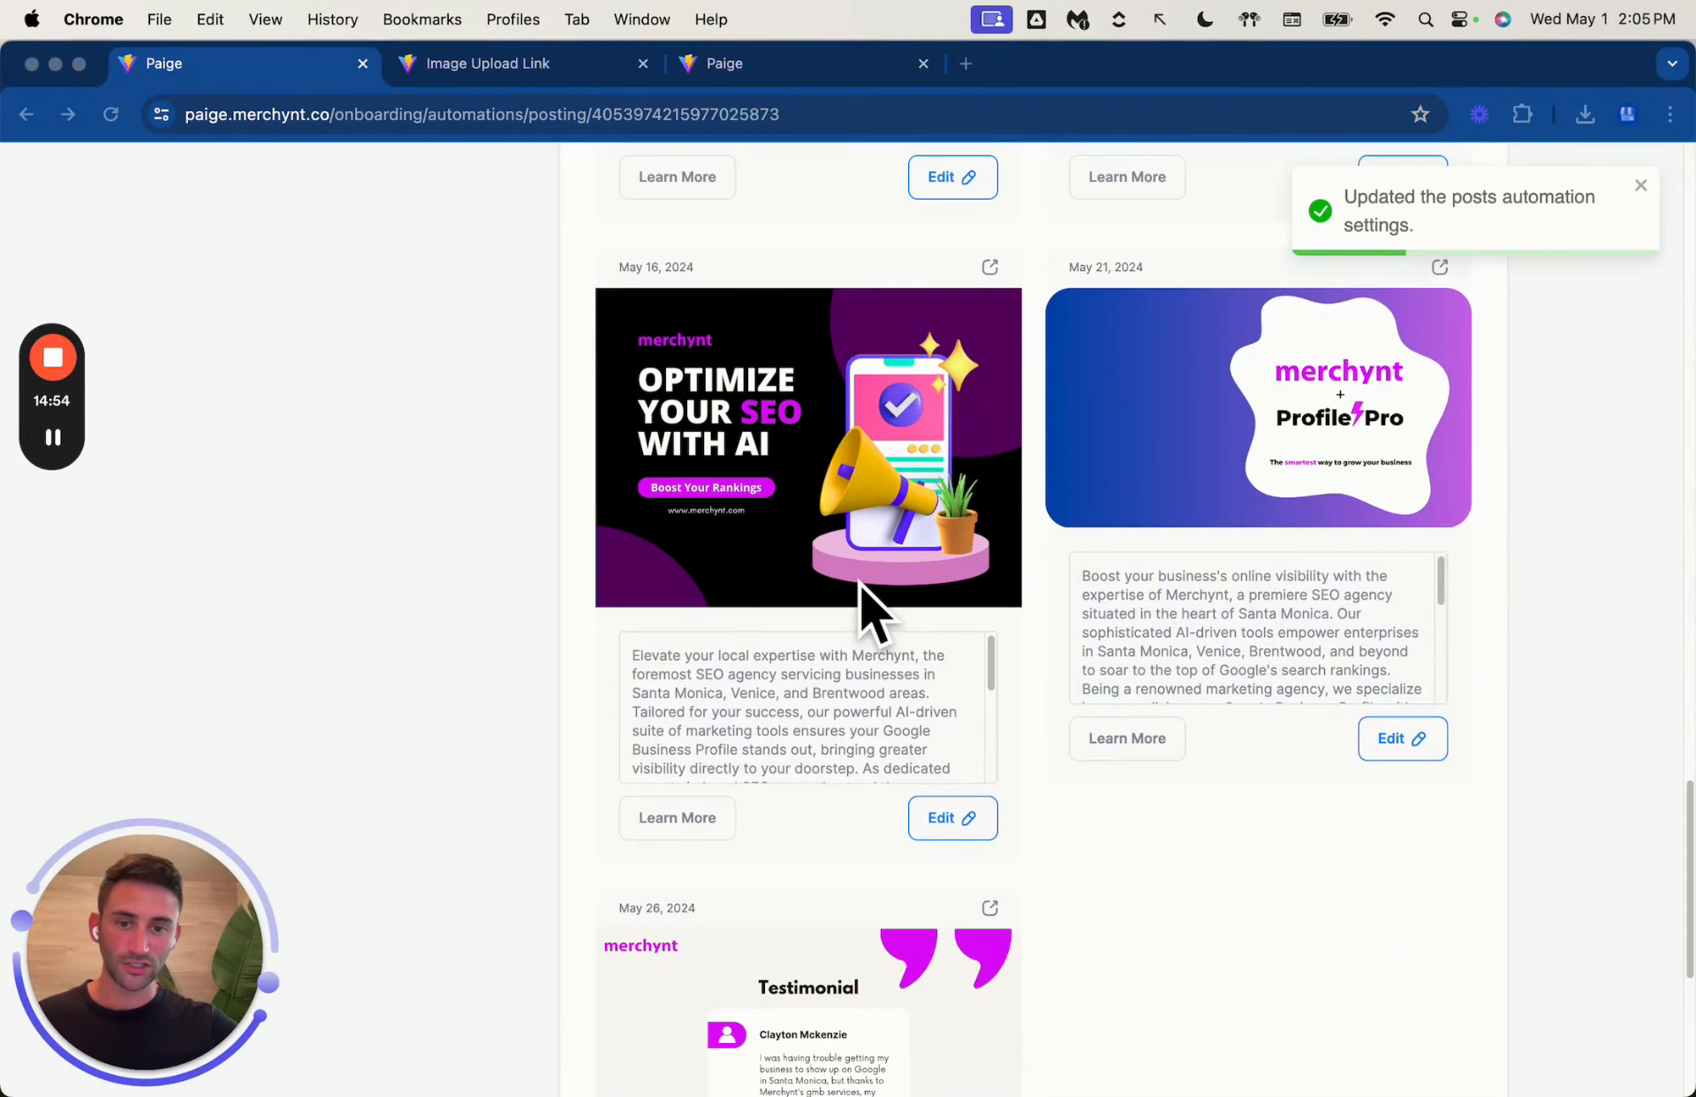
scroll(860, 583, down, 4)
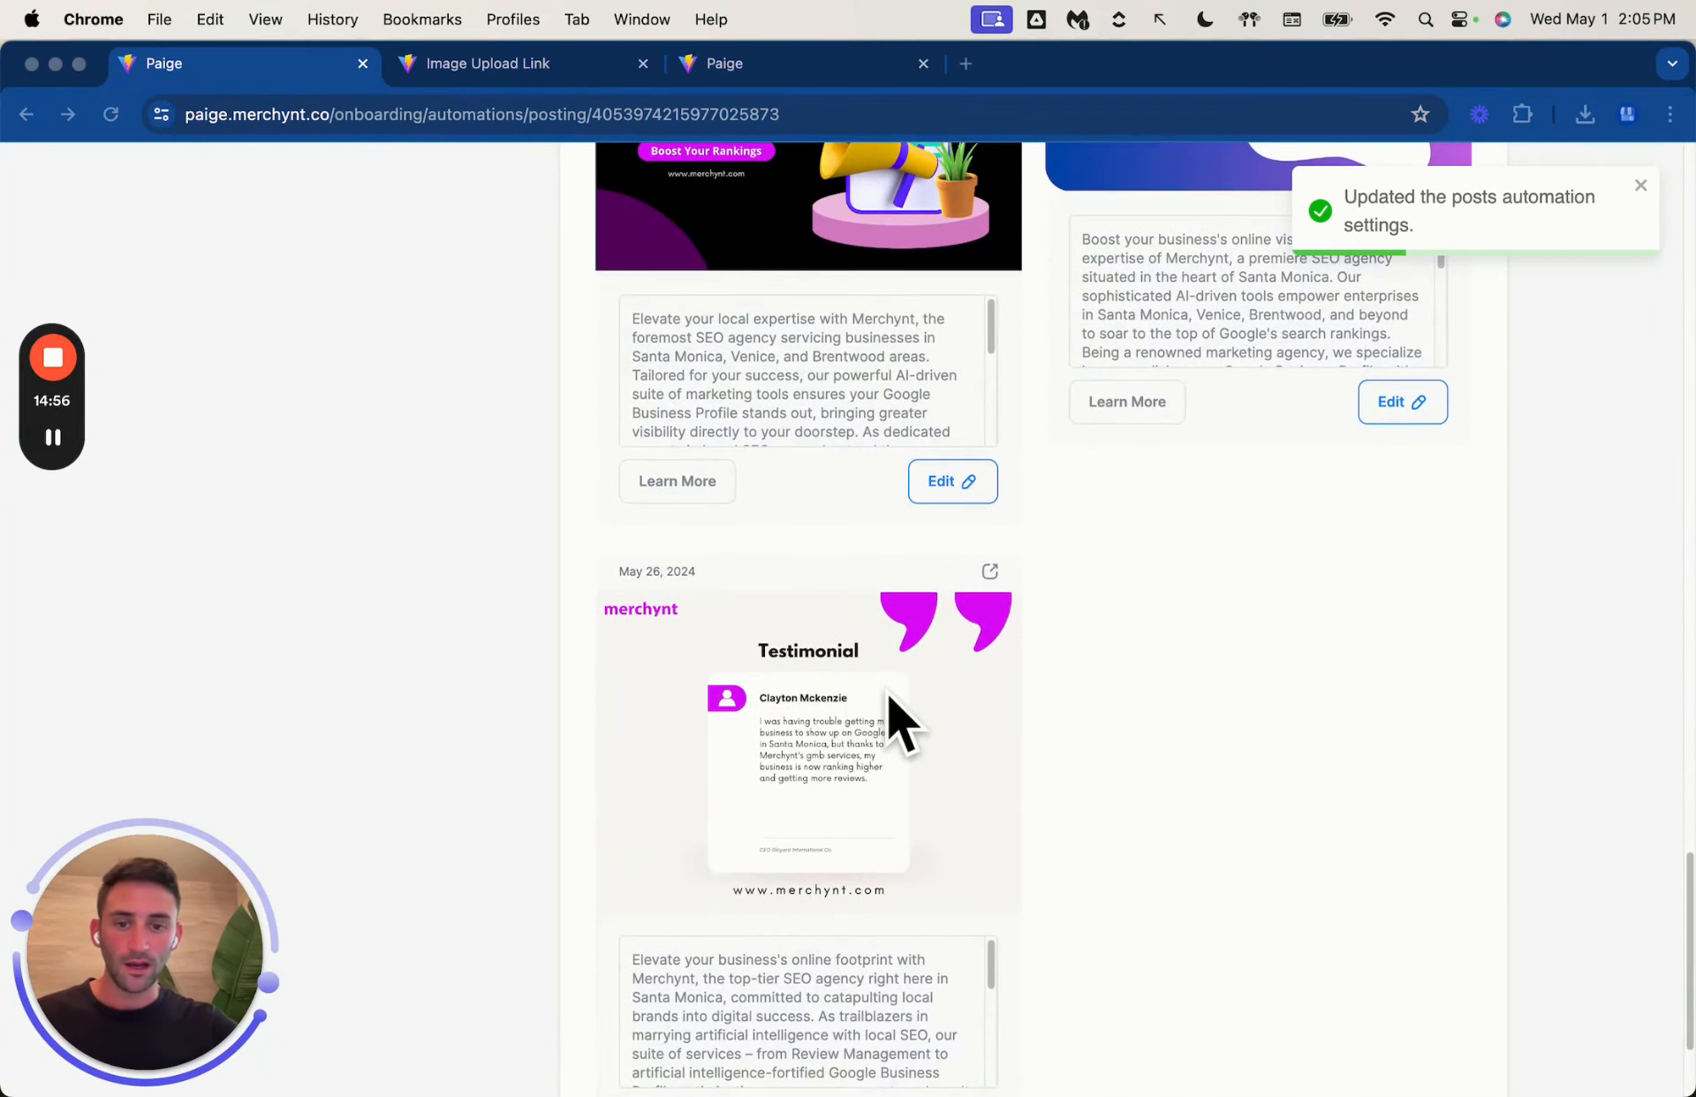
scroll(1051, 693, up, 4)
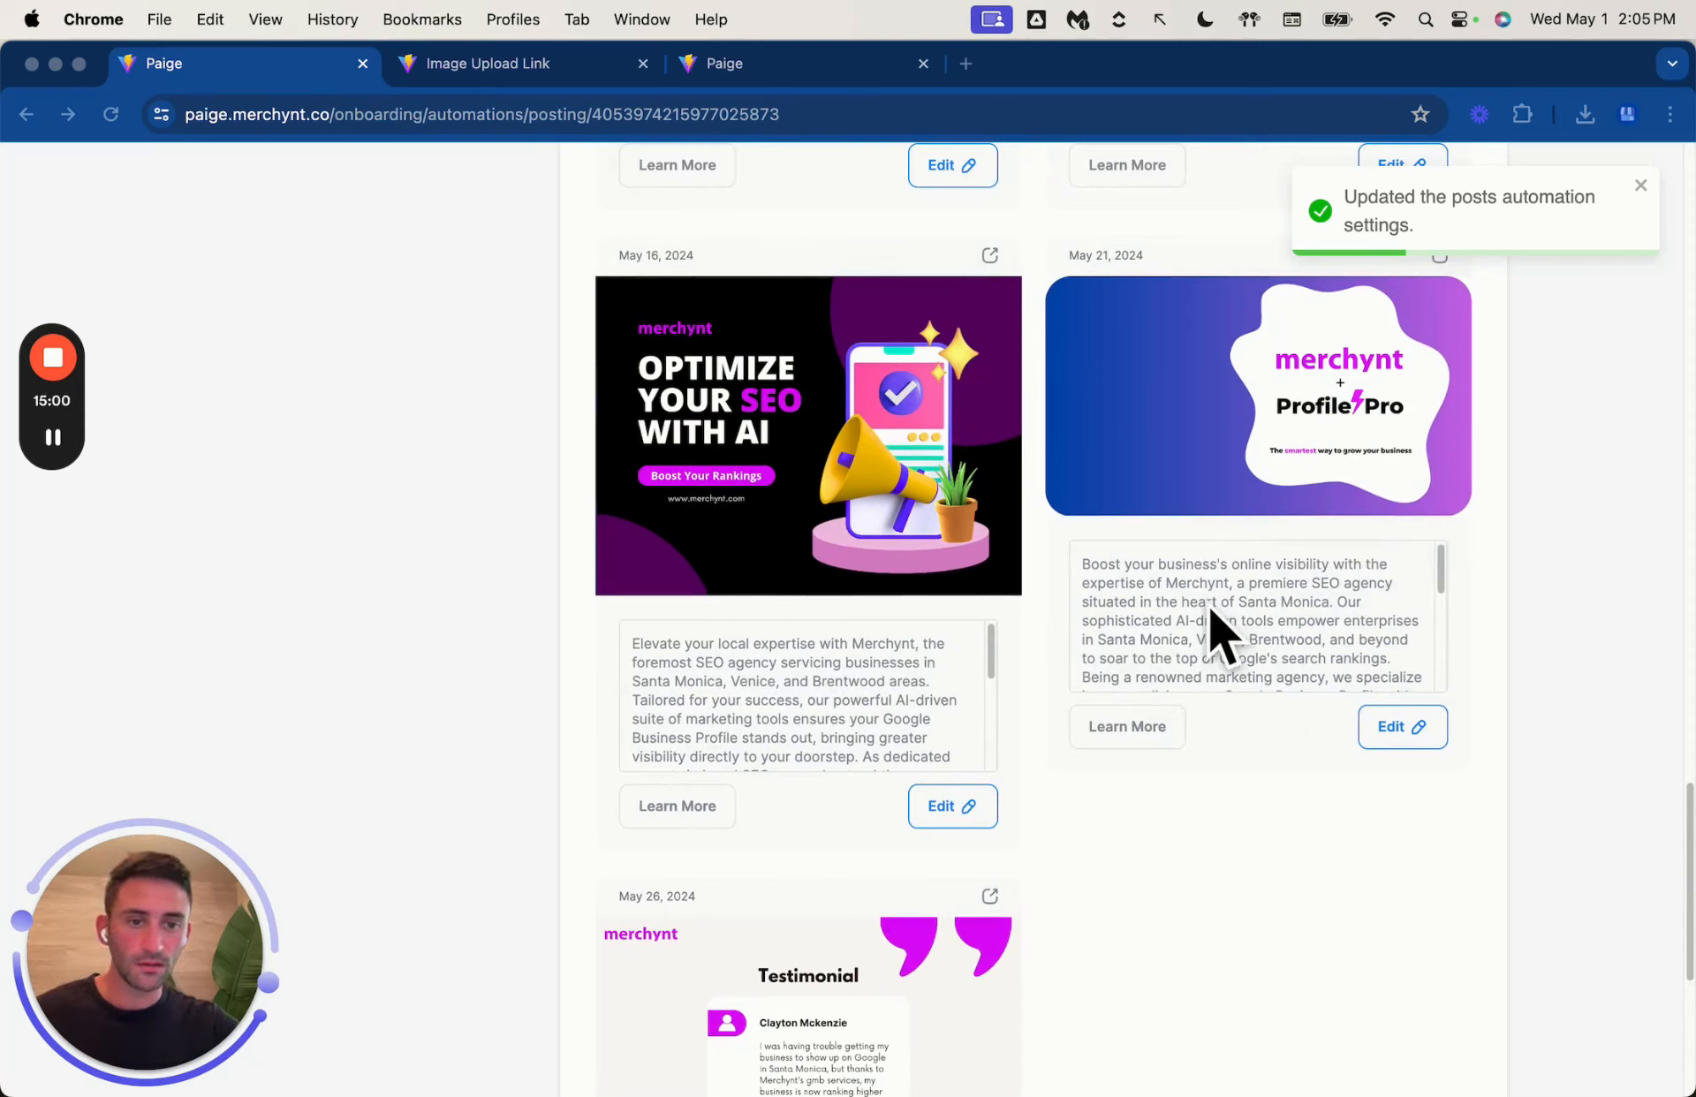
Step: Read through the text of the May 21, 2024 post and open it for editing
scroll(1322, 629, down, 3)
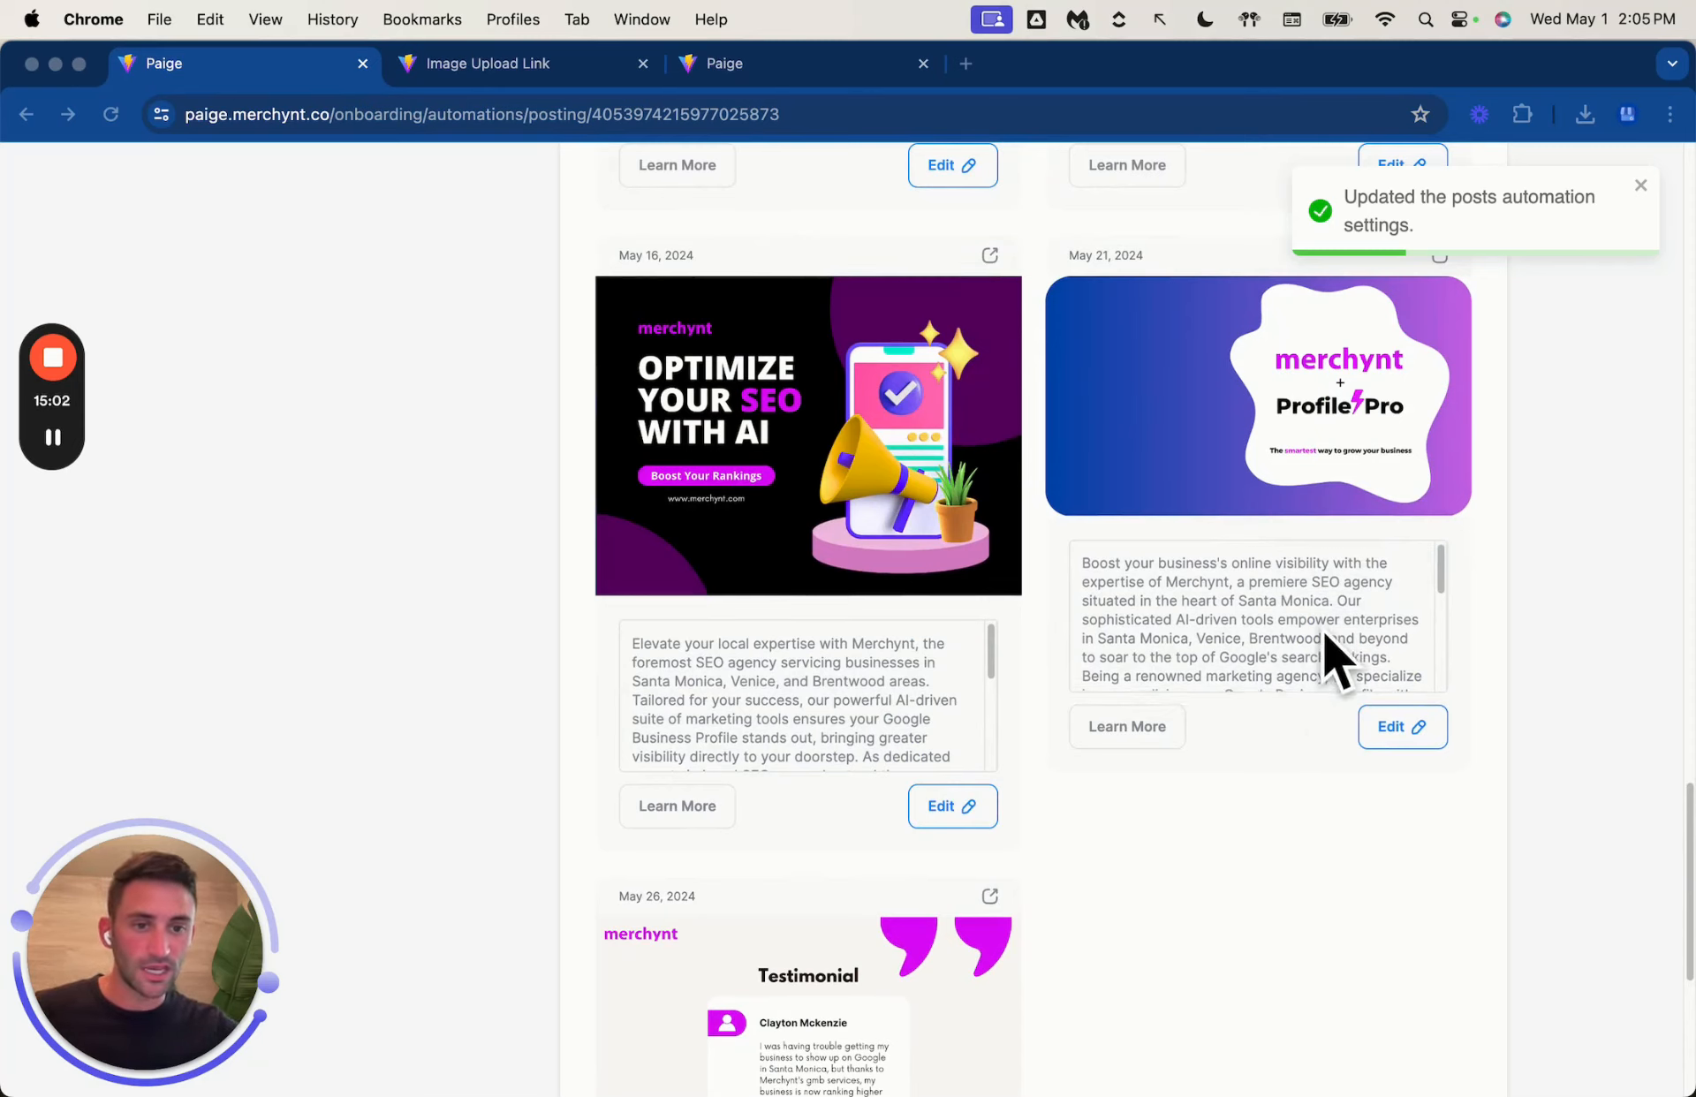
scroll(1293, 604, down, 5)
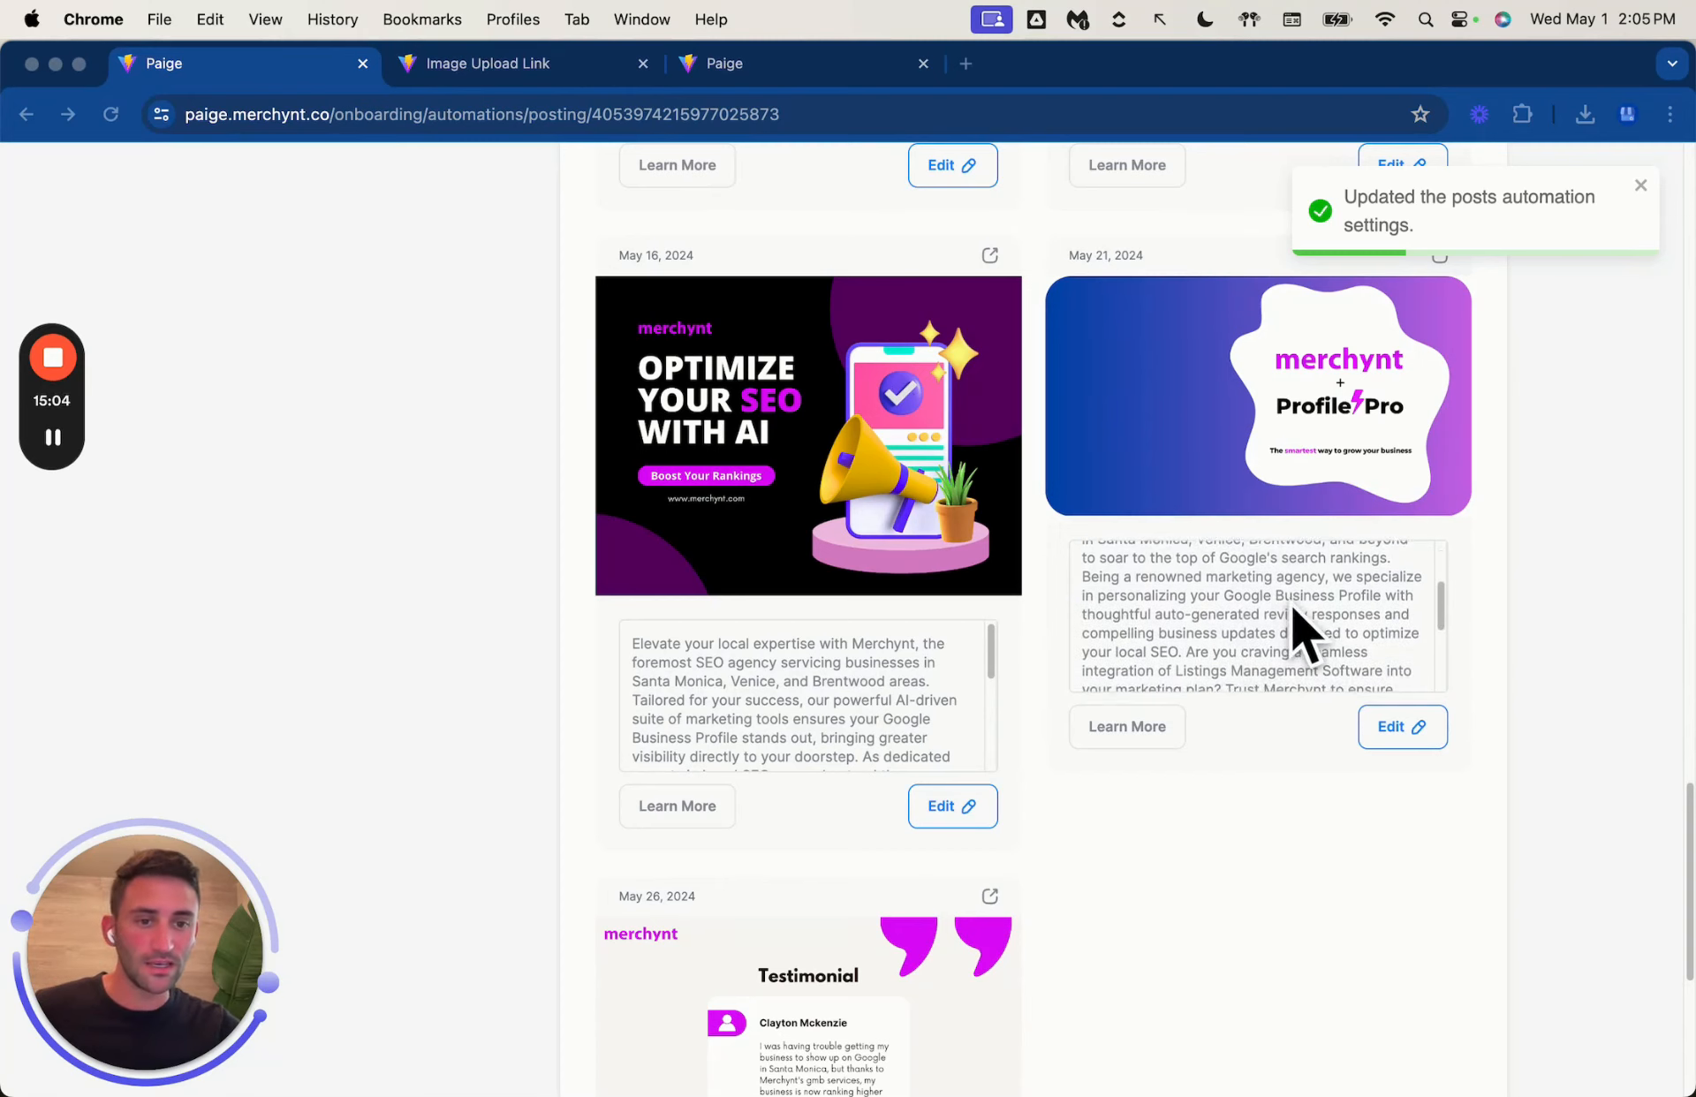
click(1400, 733)
click(1319, 662)
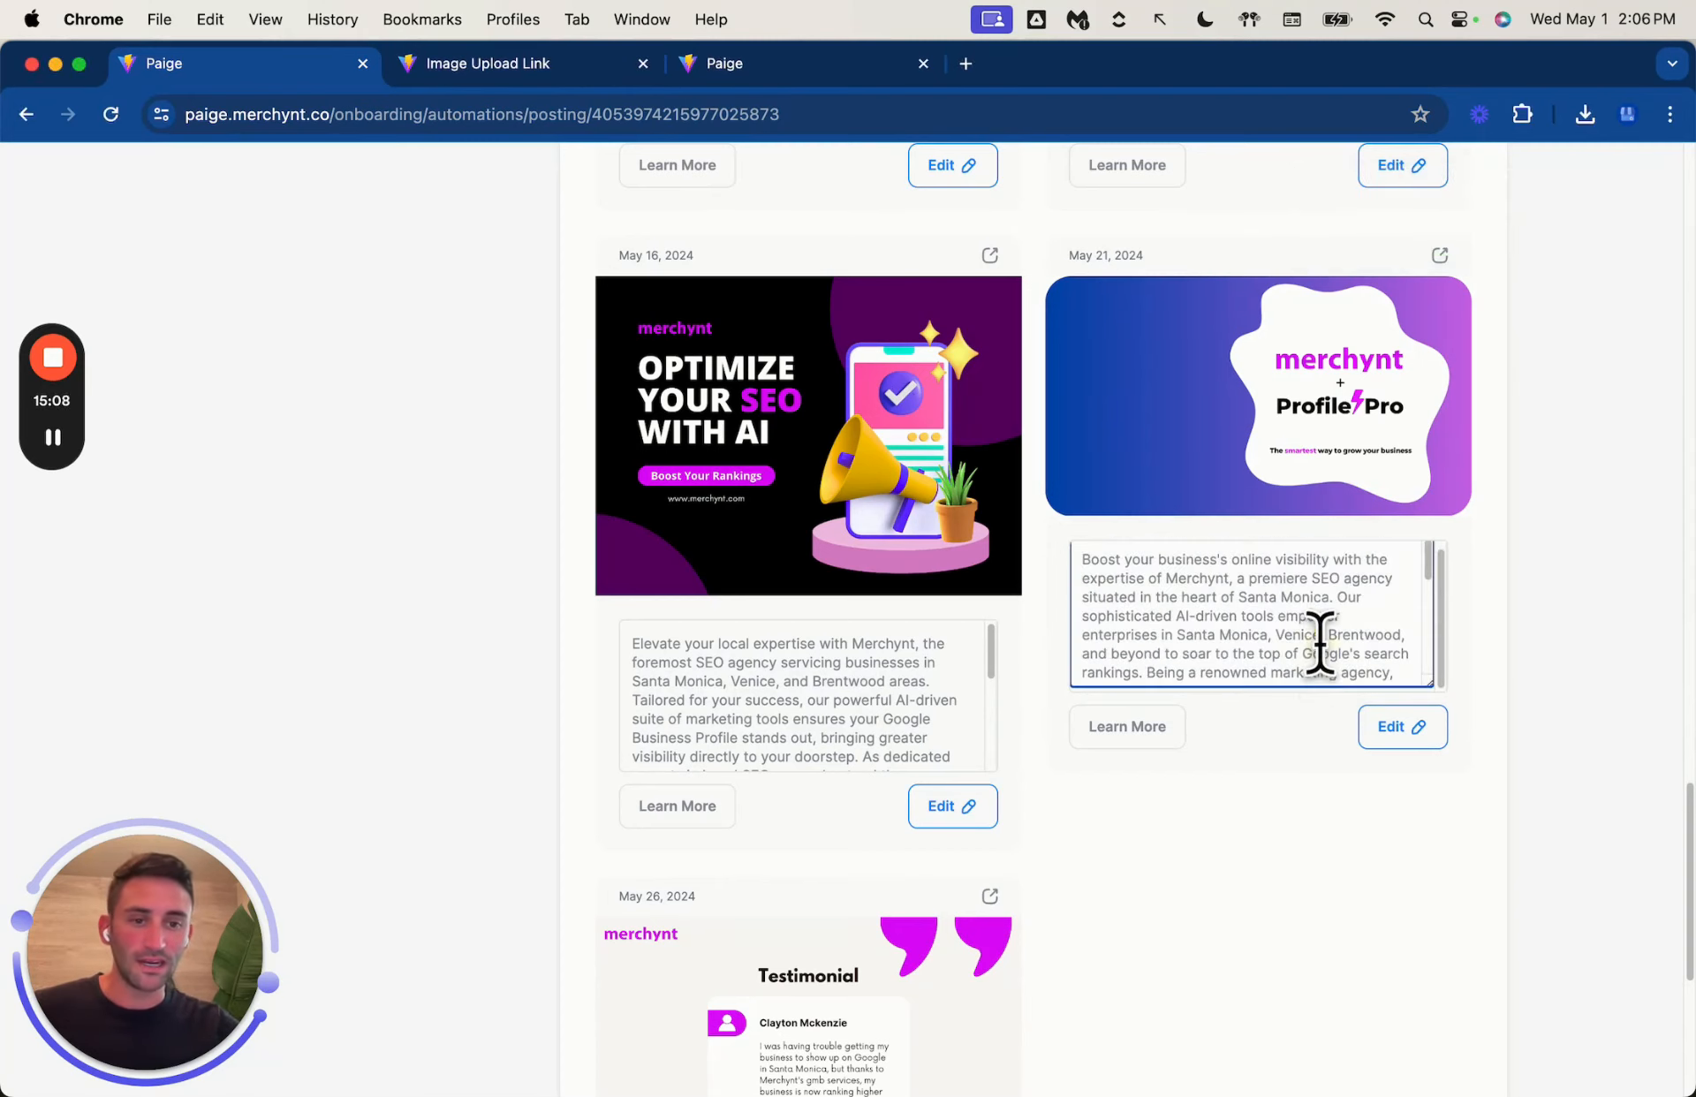
click(1211, 773)
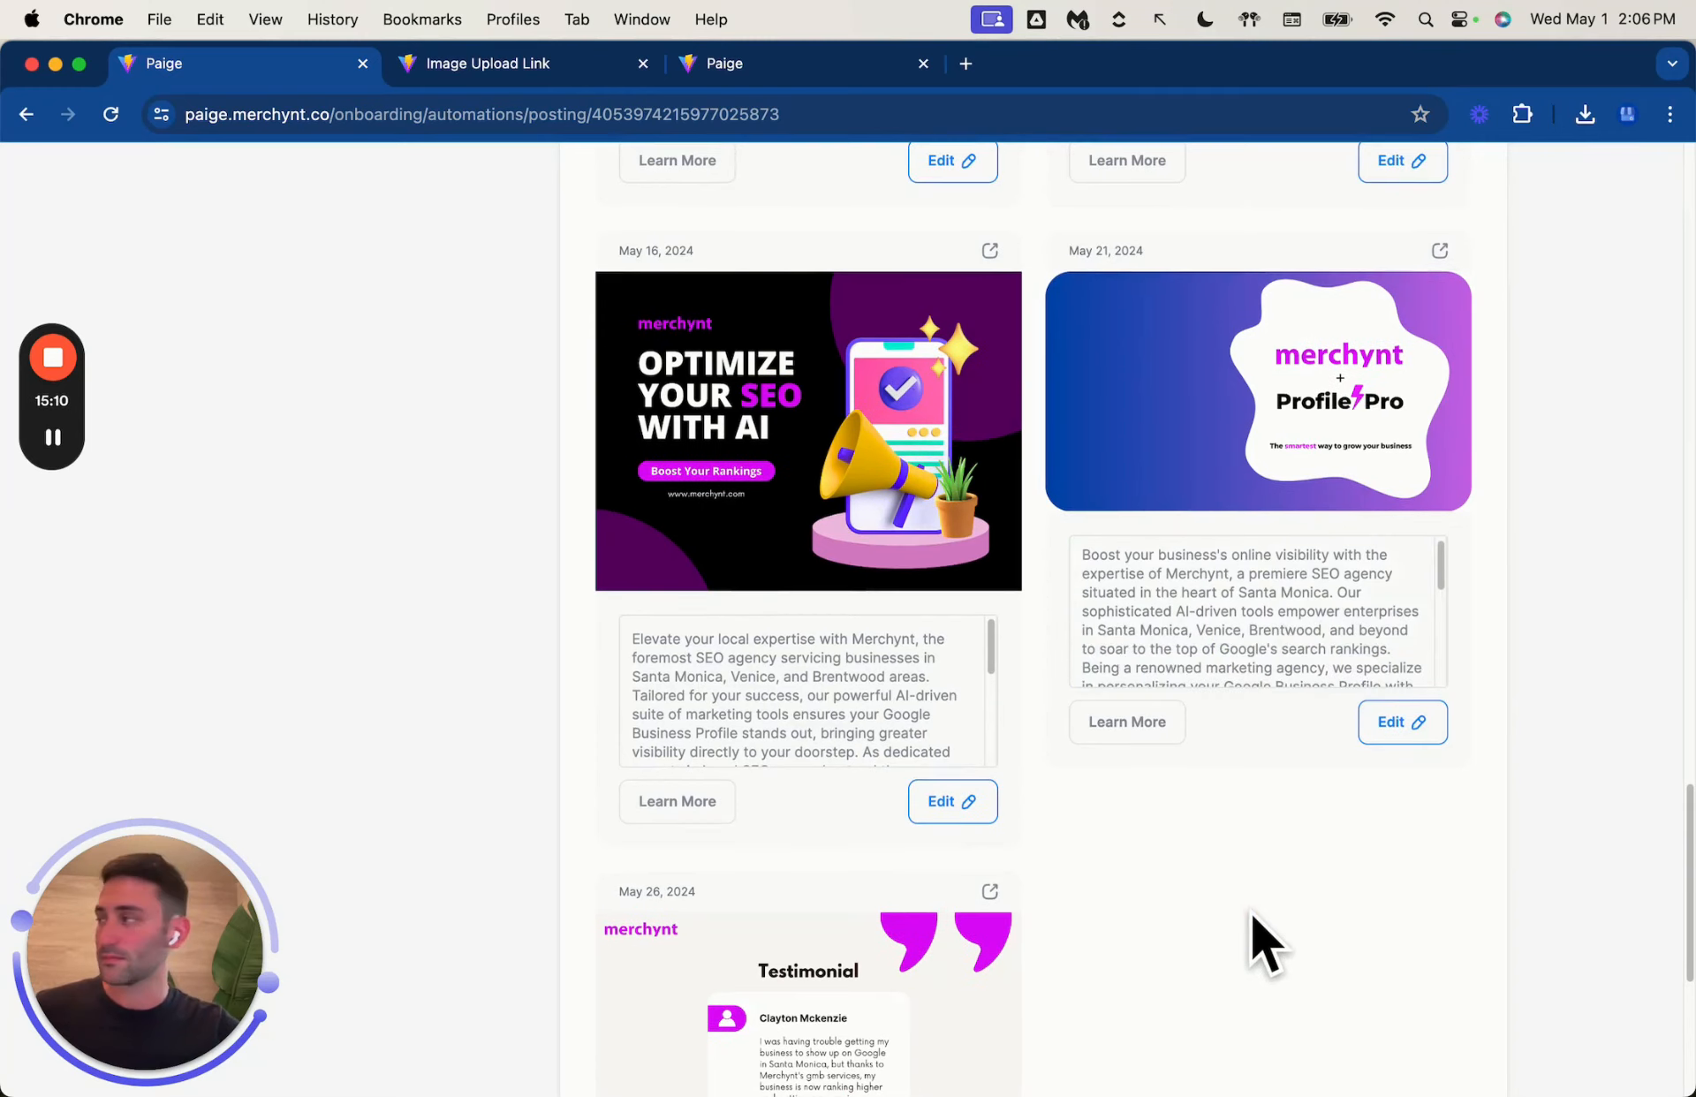
scroll(1253, 918, down, 6)
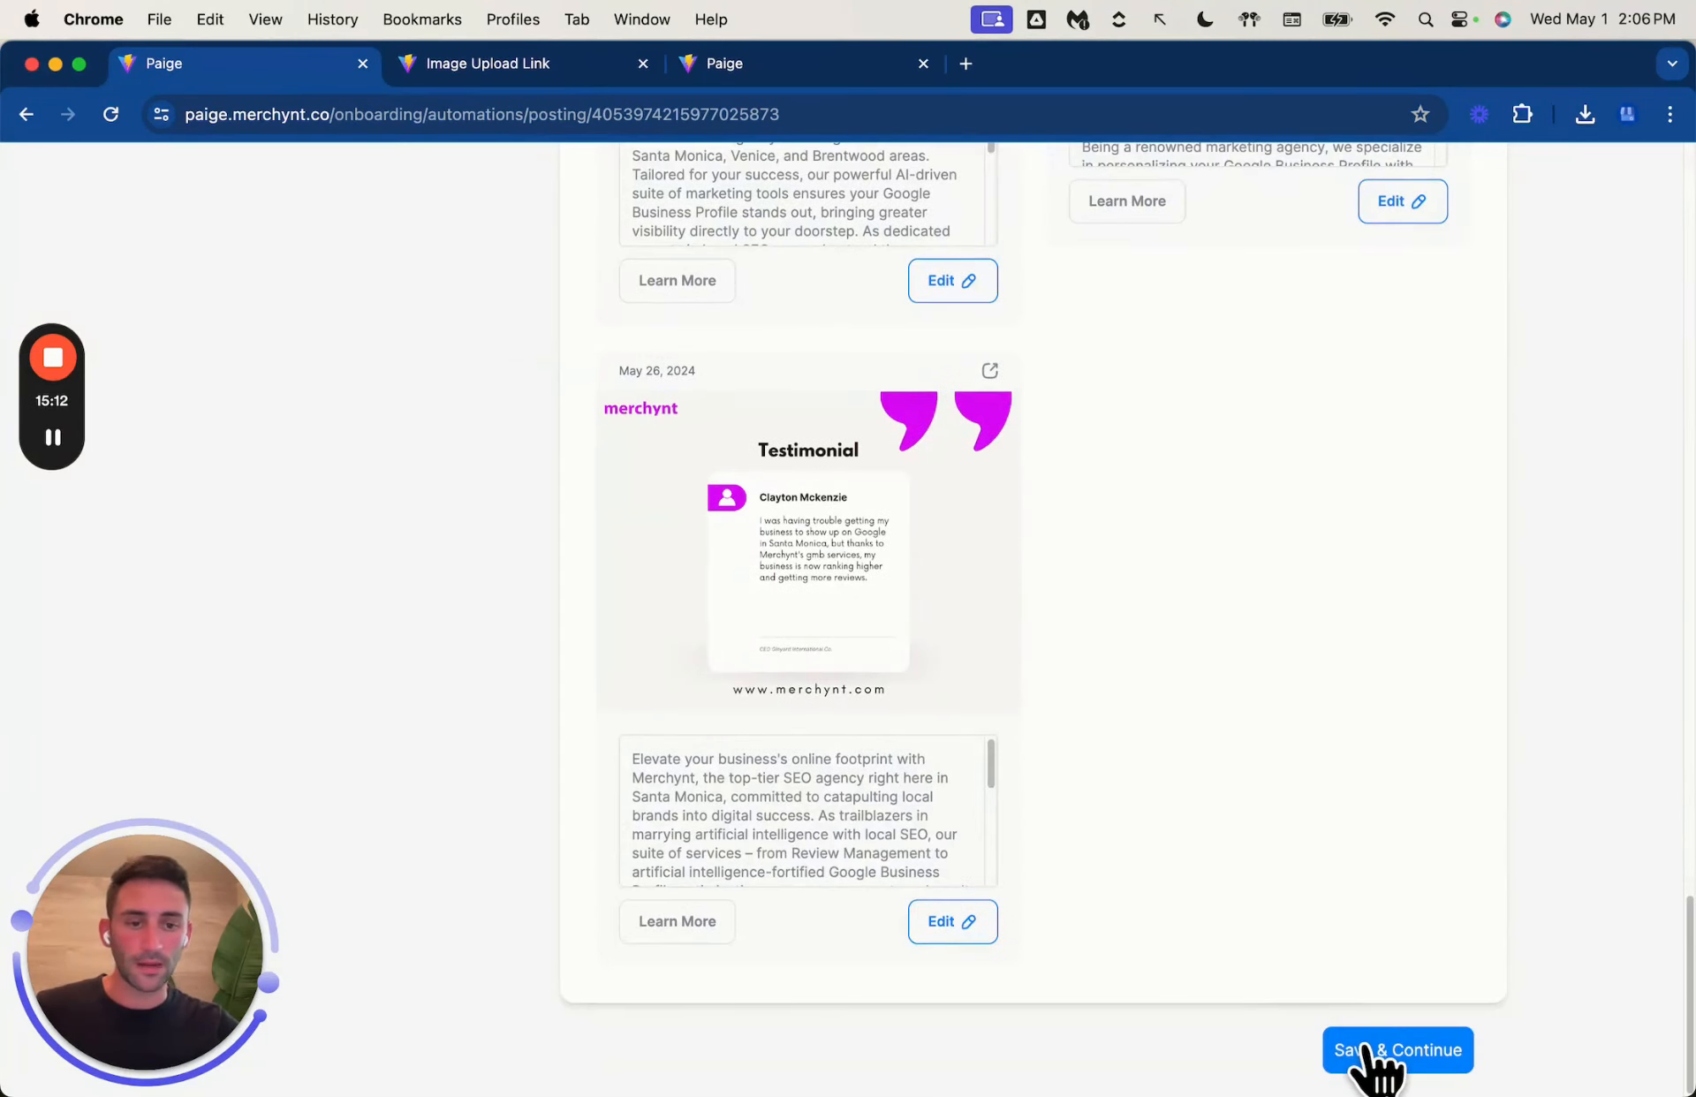
Step: Save the posting automation with the generated posts and continue to the review management settings
click(1364, 1051)
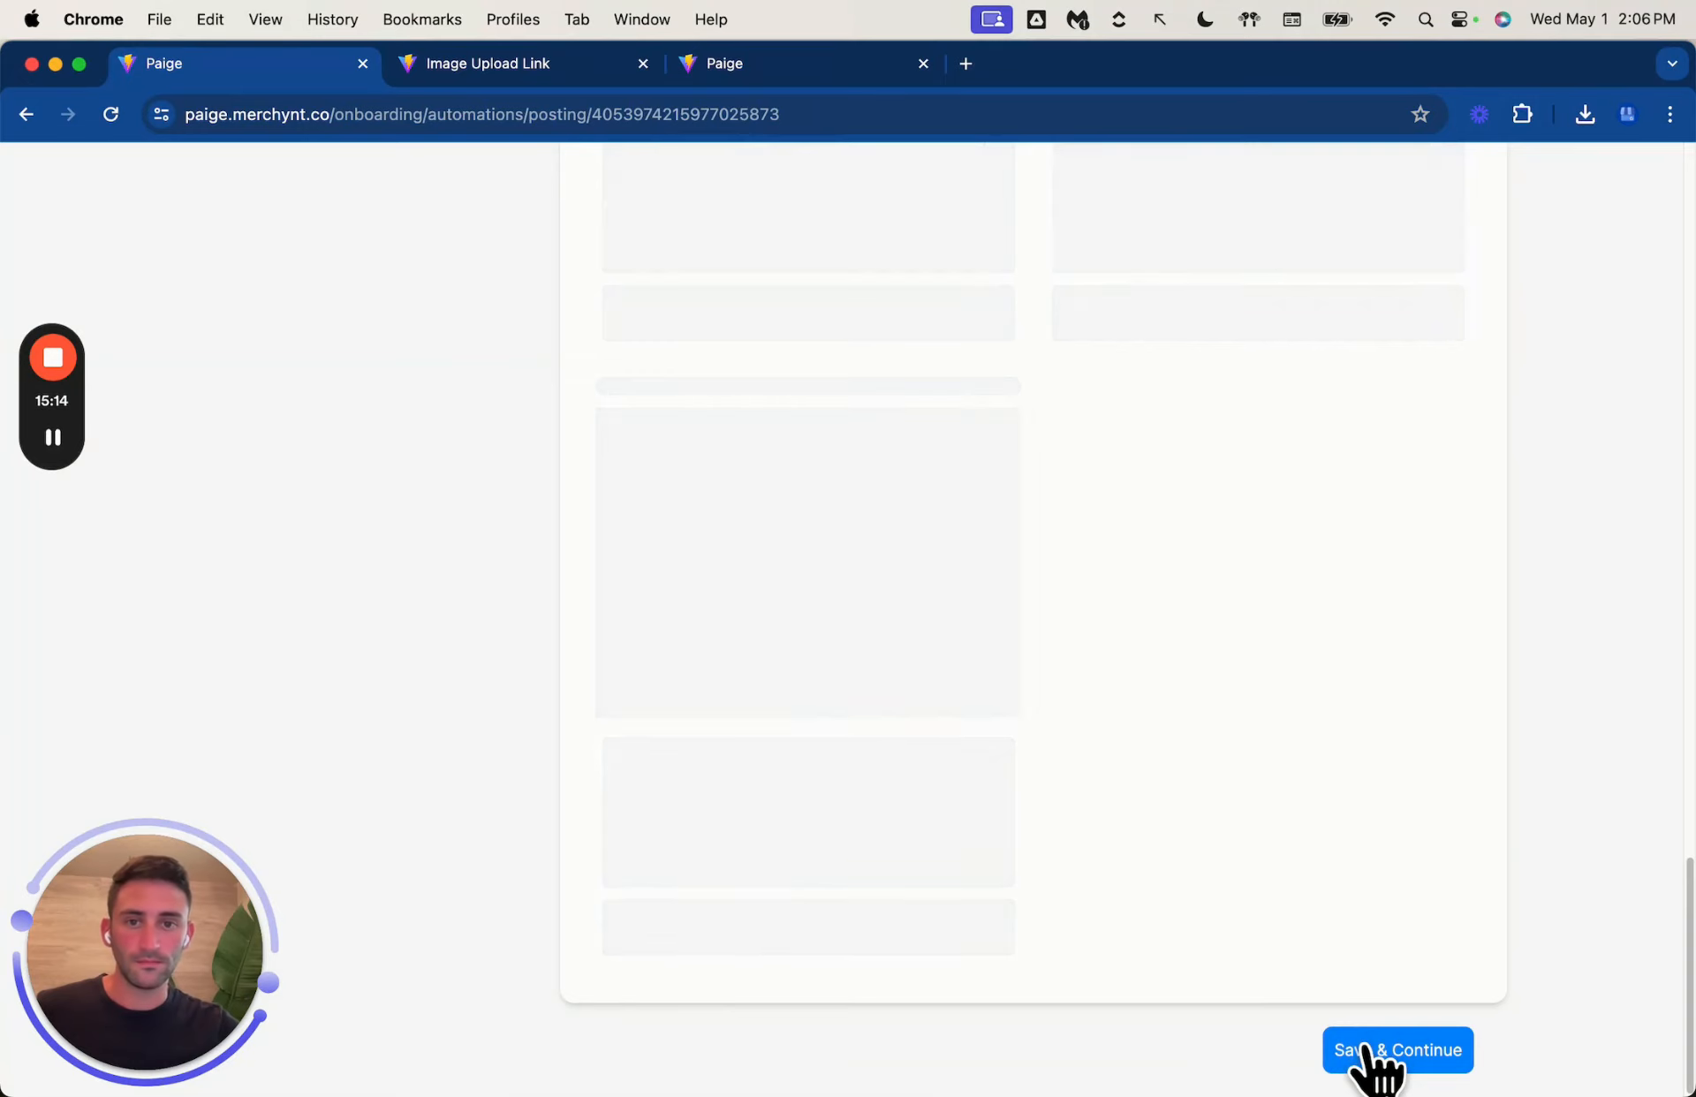
scroll(1327, 890, down, 2)
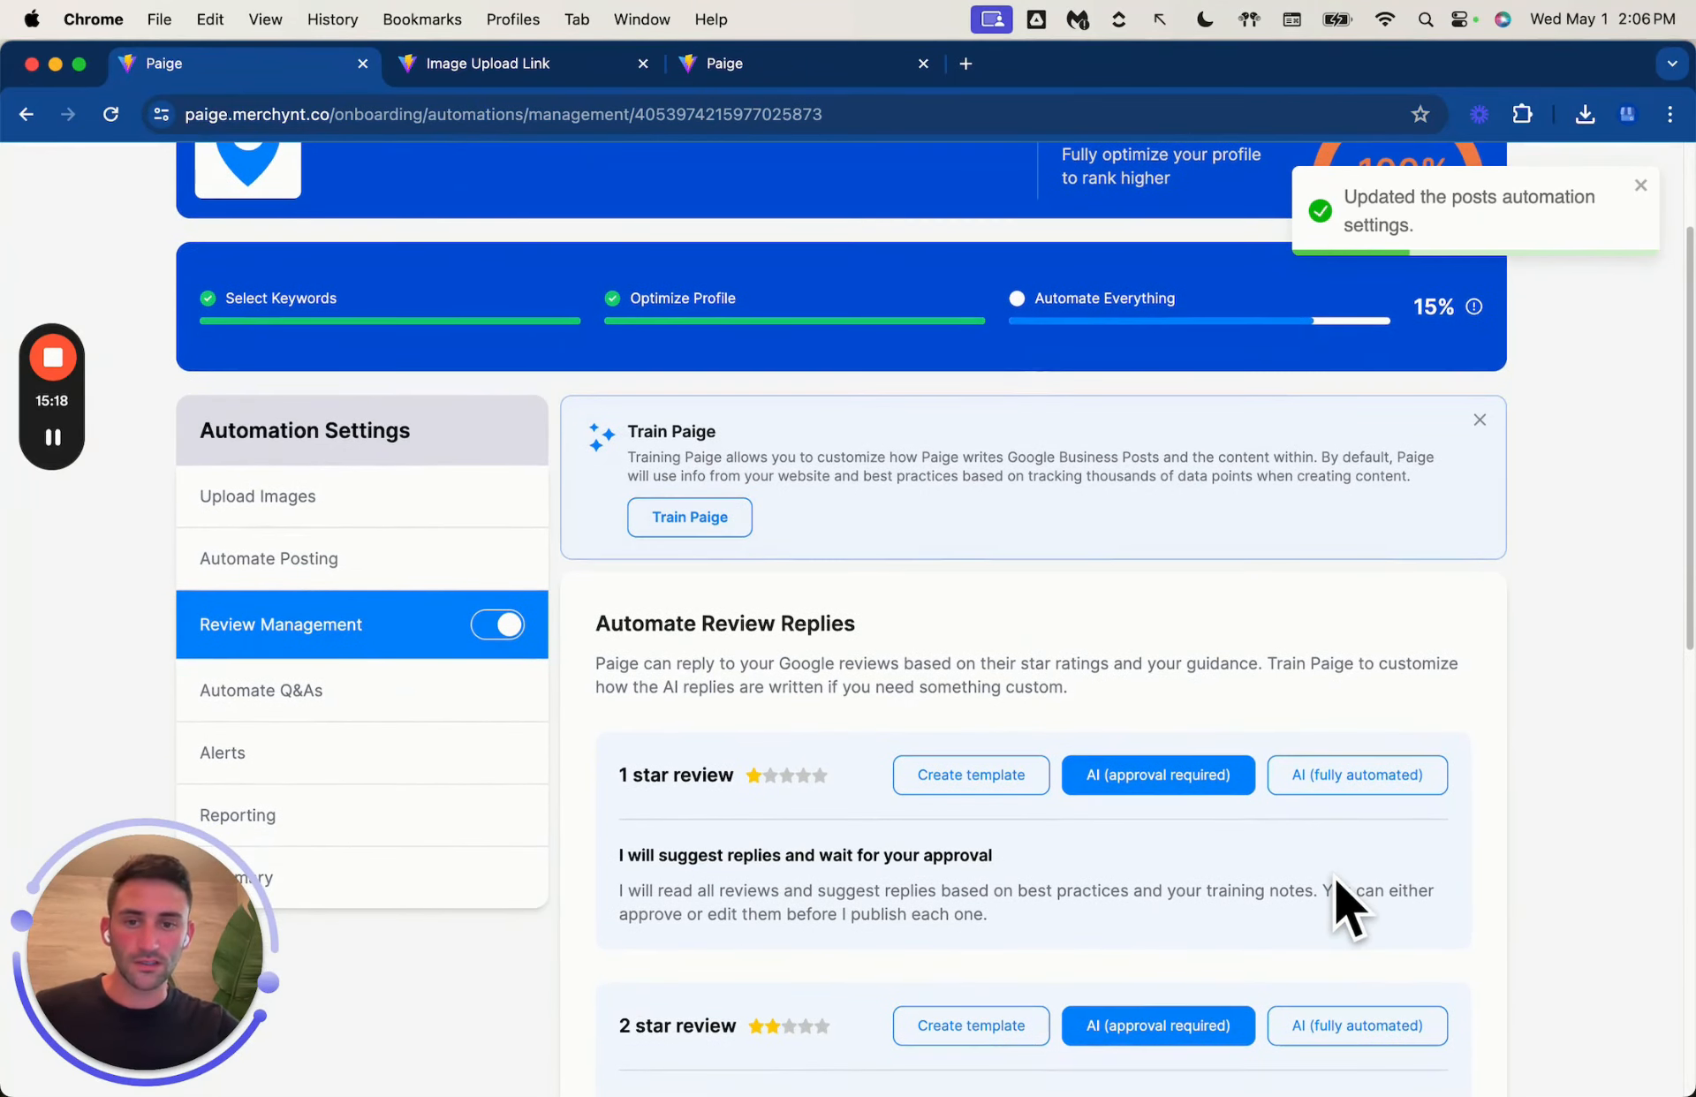
mouse_move(88, 1022)
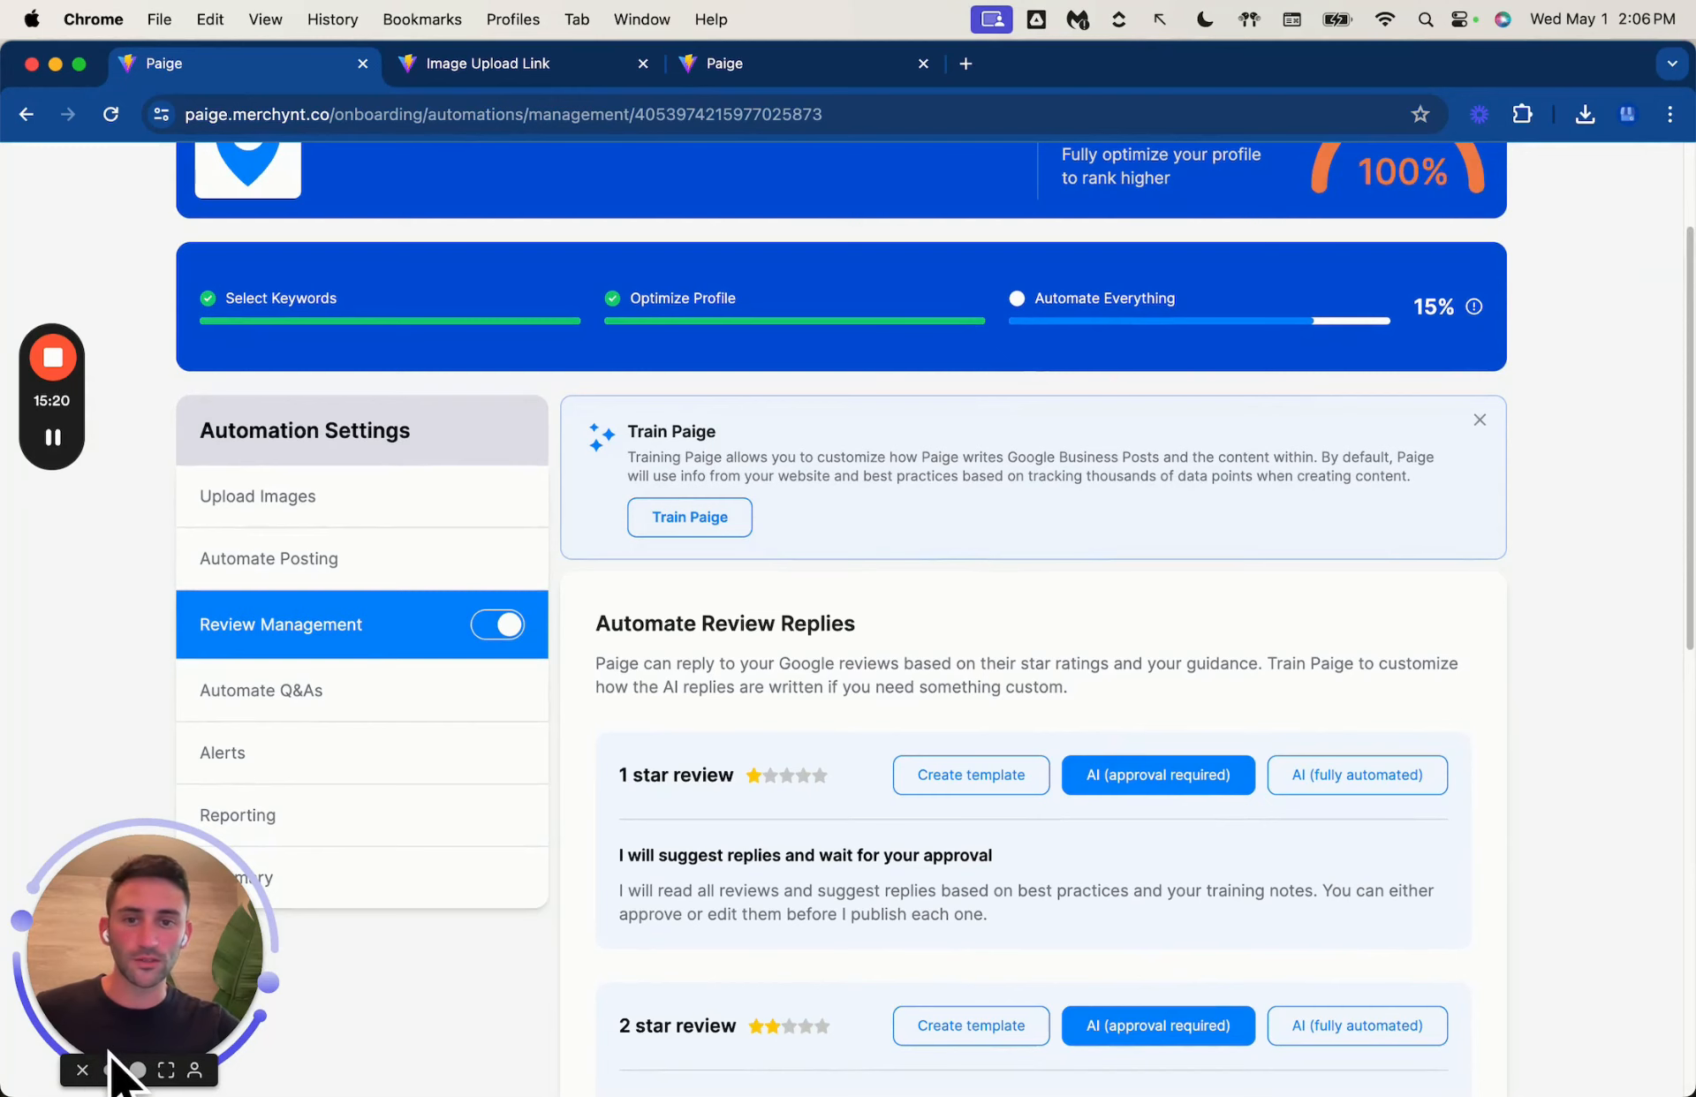
Step: Try the AI (fully automated) reply option for 1 star reviews and return it to AI (approval required)
scroll(655, 859, down, 3)
scroll(661, 713, down, 1)
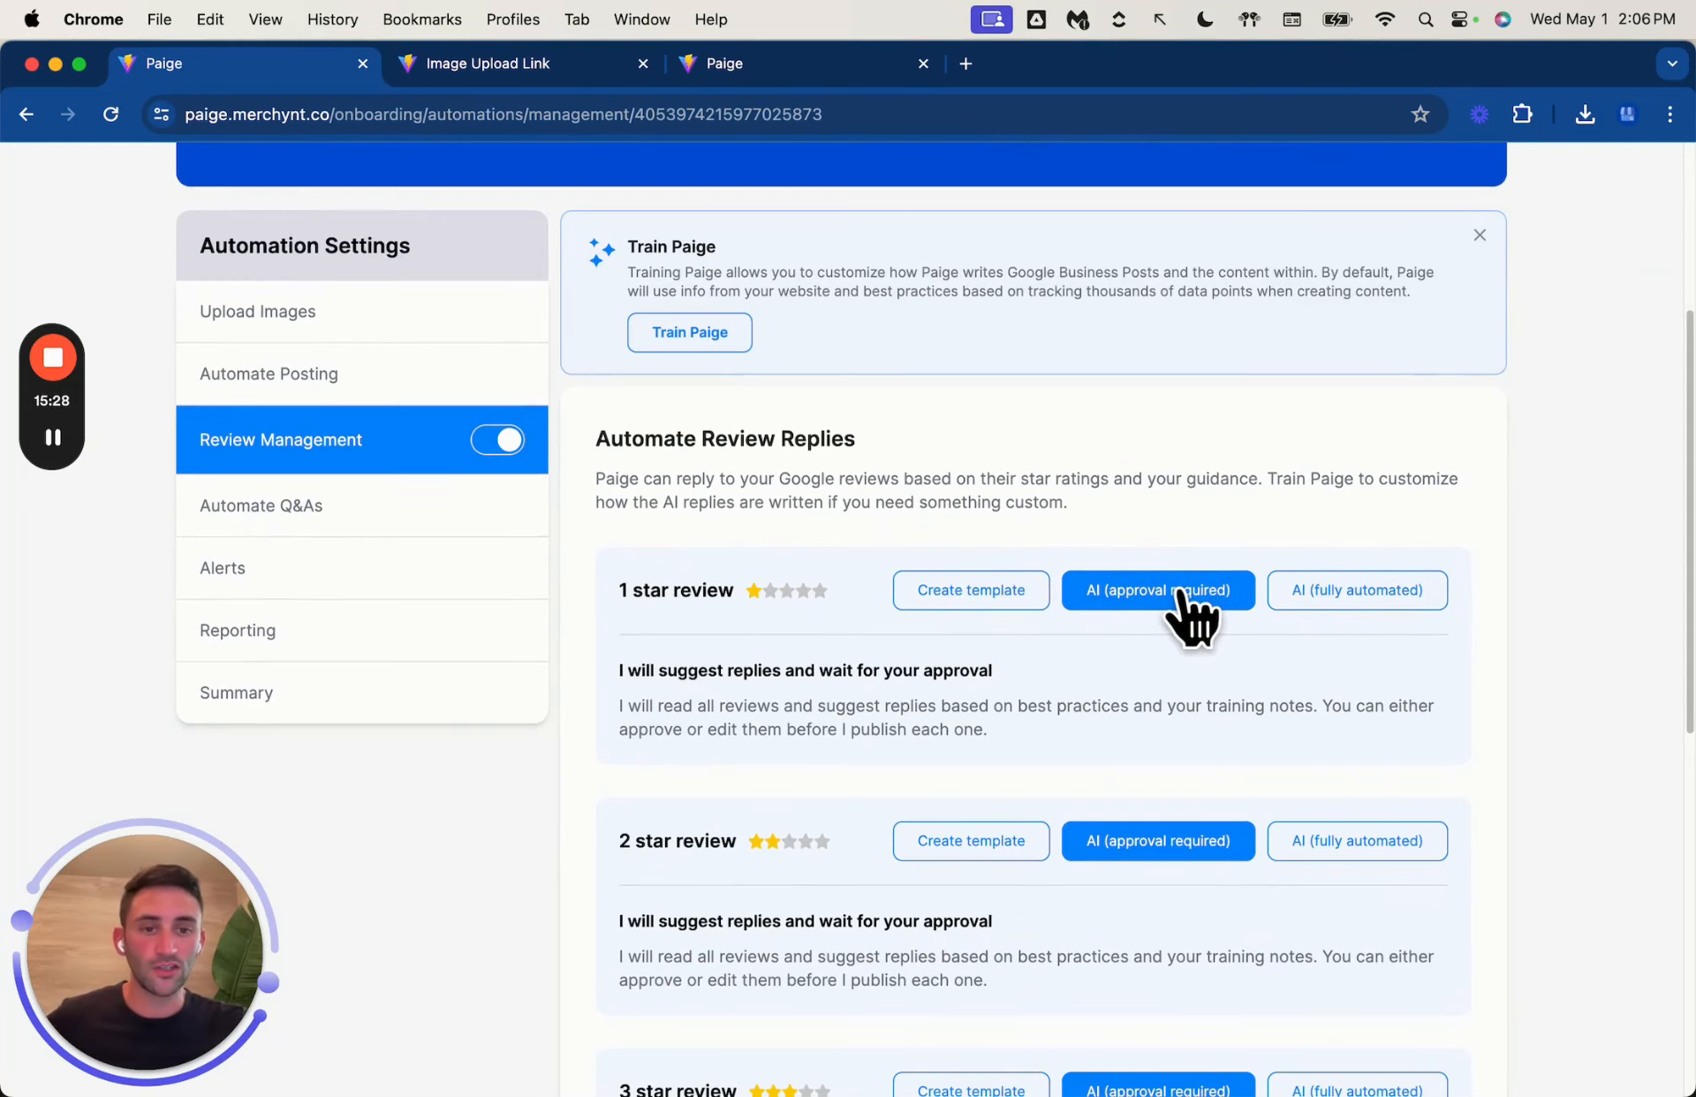
click(1285, 600)
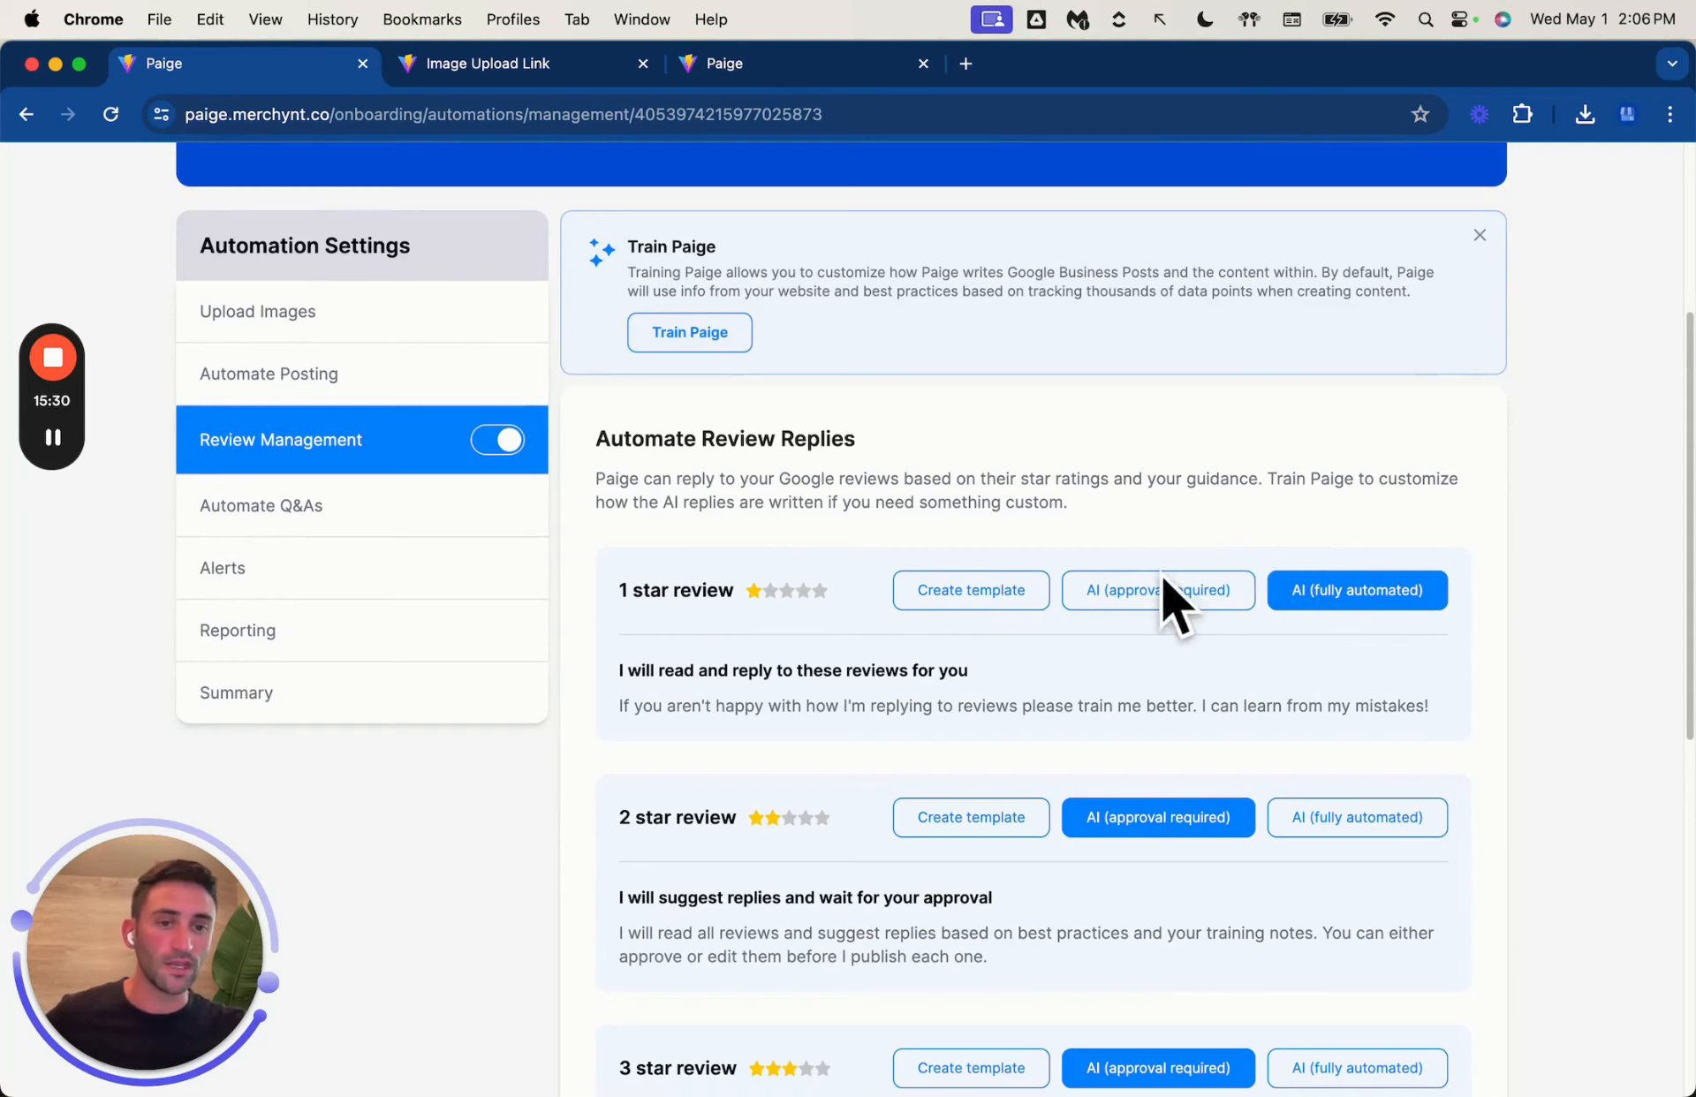
click(1157, 603)
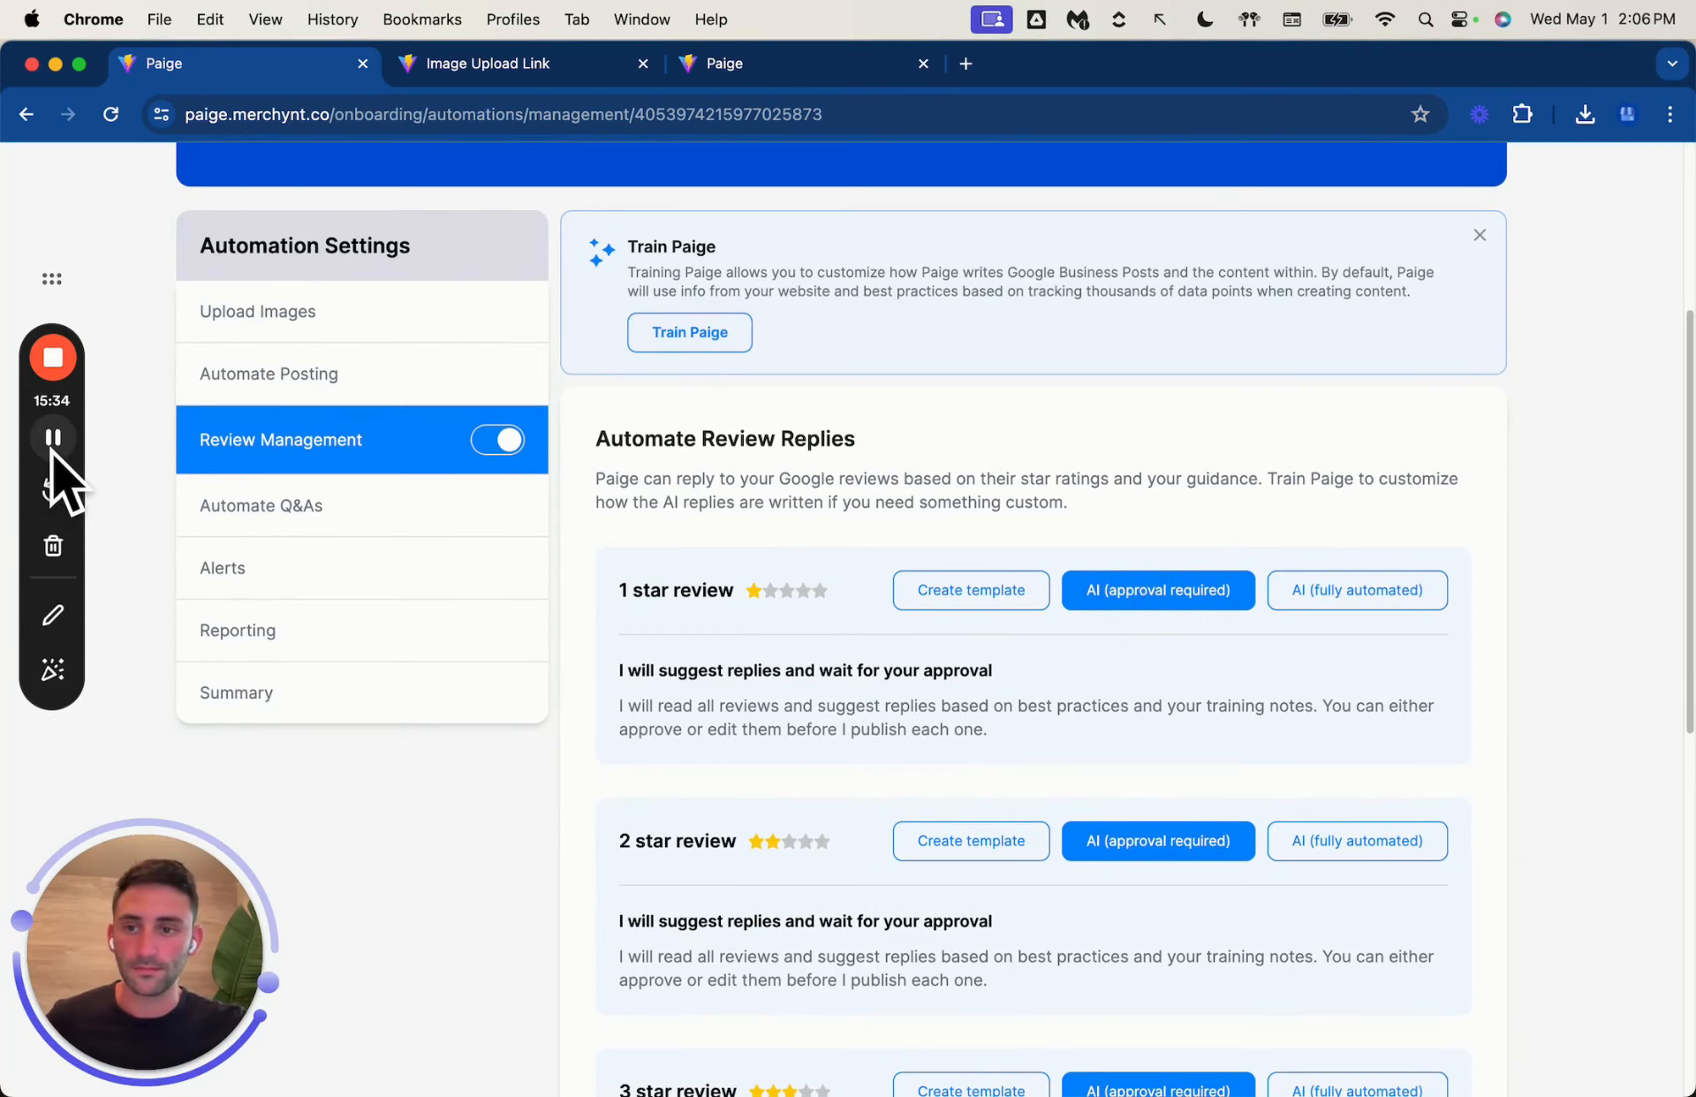
Step: Save the review reply automation with AI (approval required) for every star rating from 1 to 5 and continue
scroll(53, 450, down, 3)
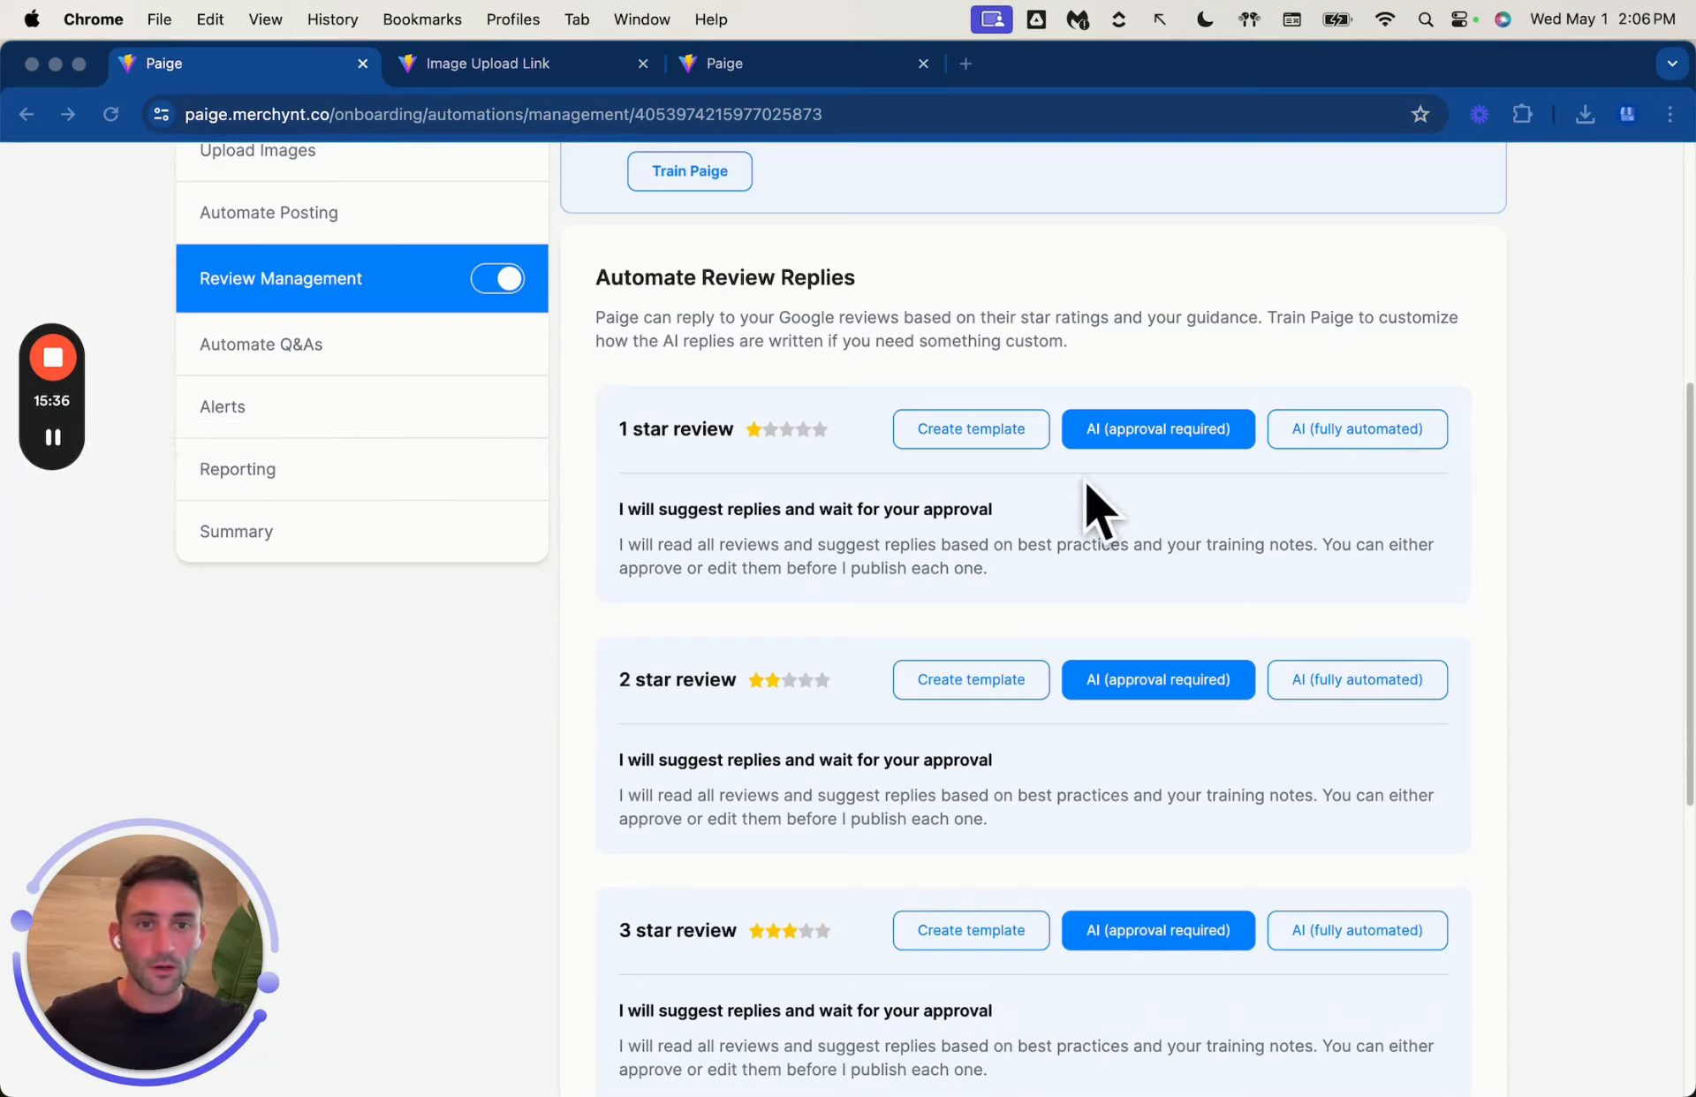
mouse_move(75, 463)
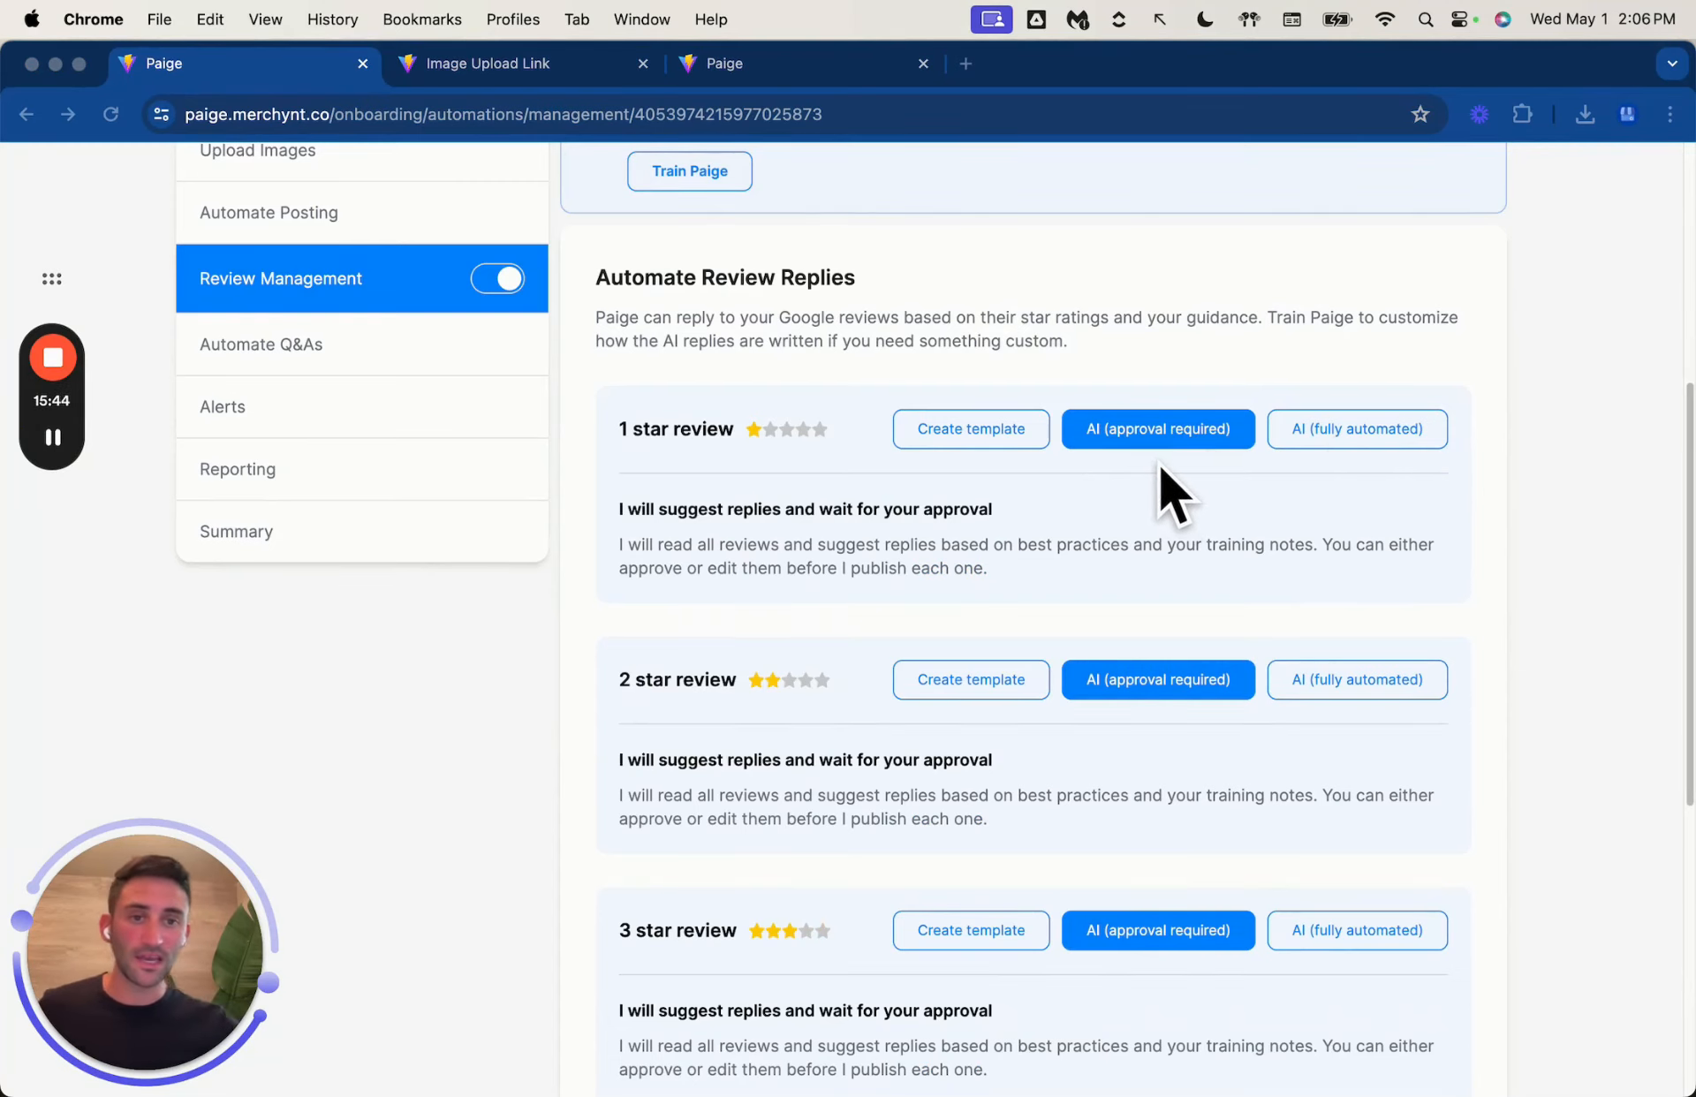
scroll(1165, 799, down, 5)
scroll(1152, 782, down, 5)
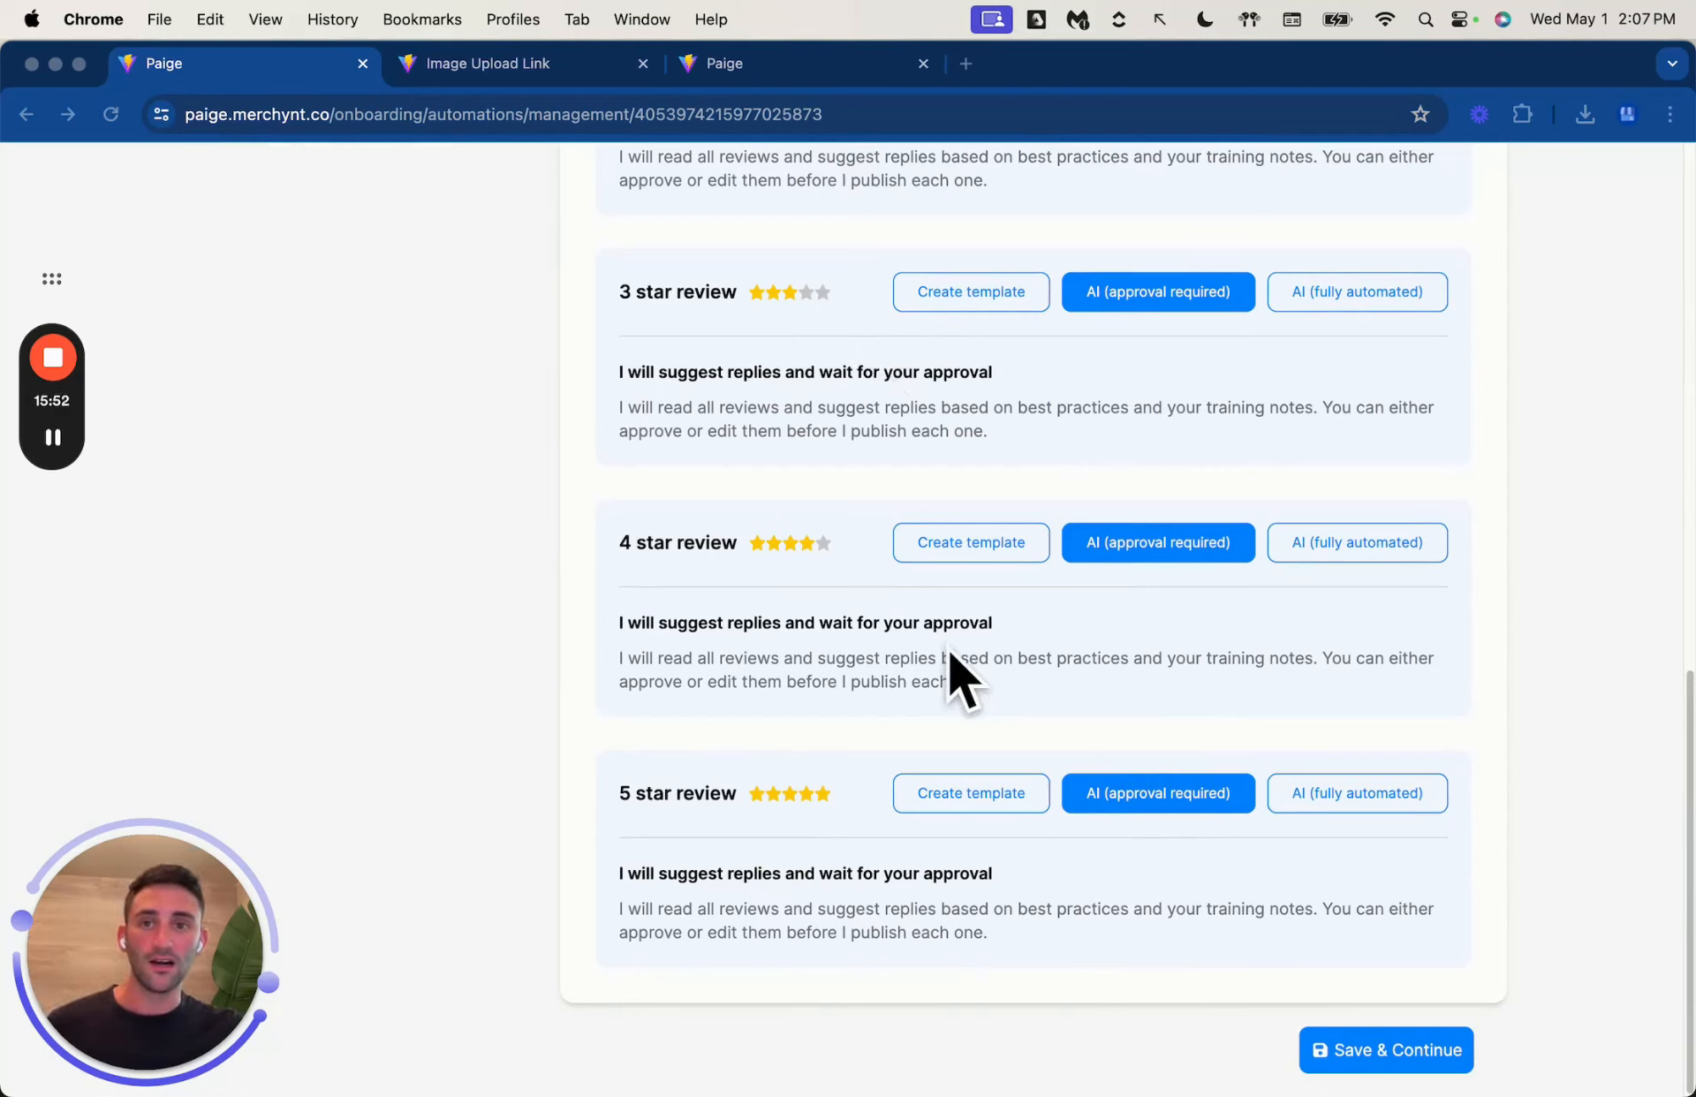
click(1380, 1060)
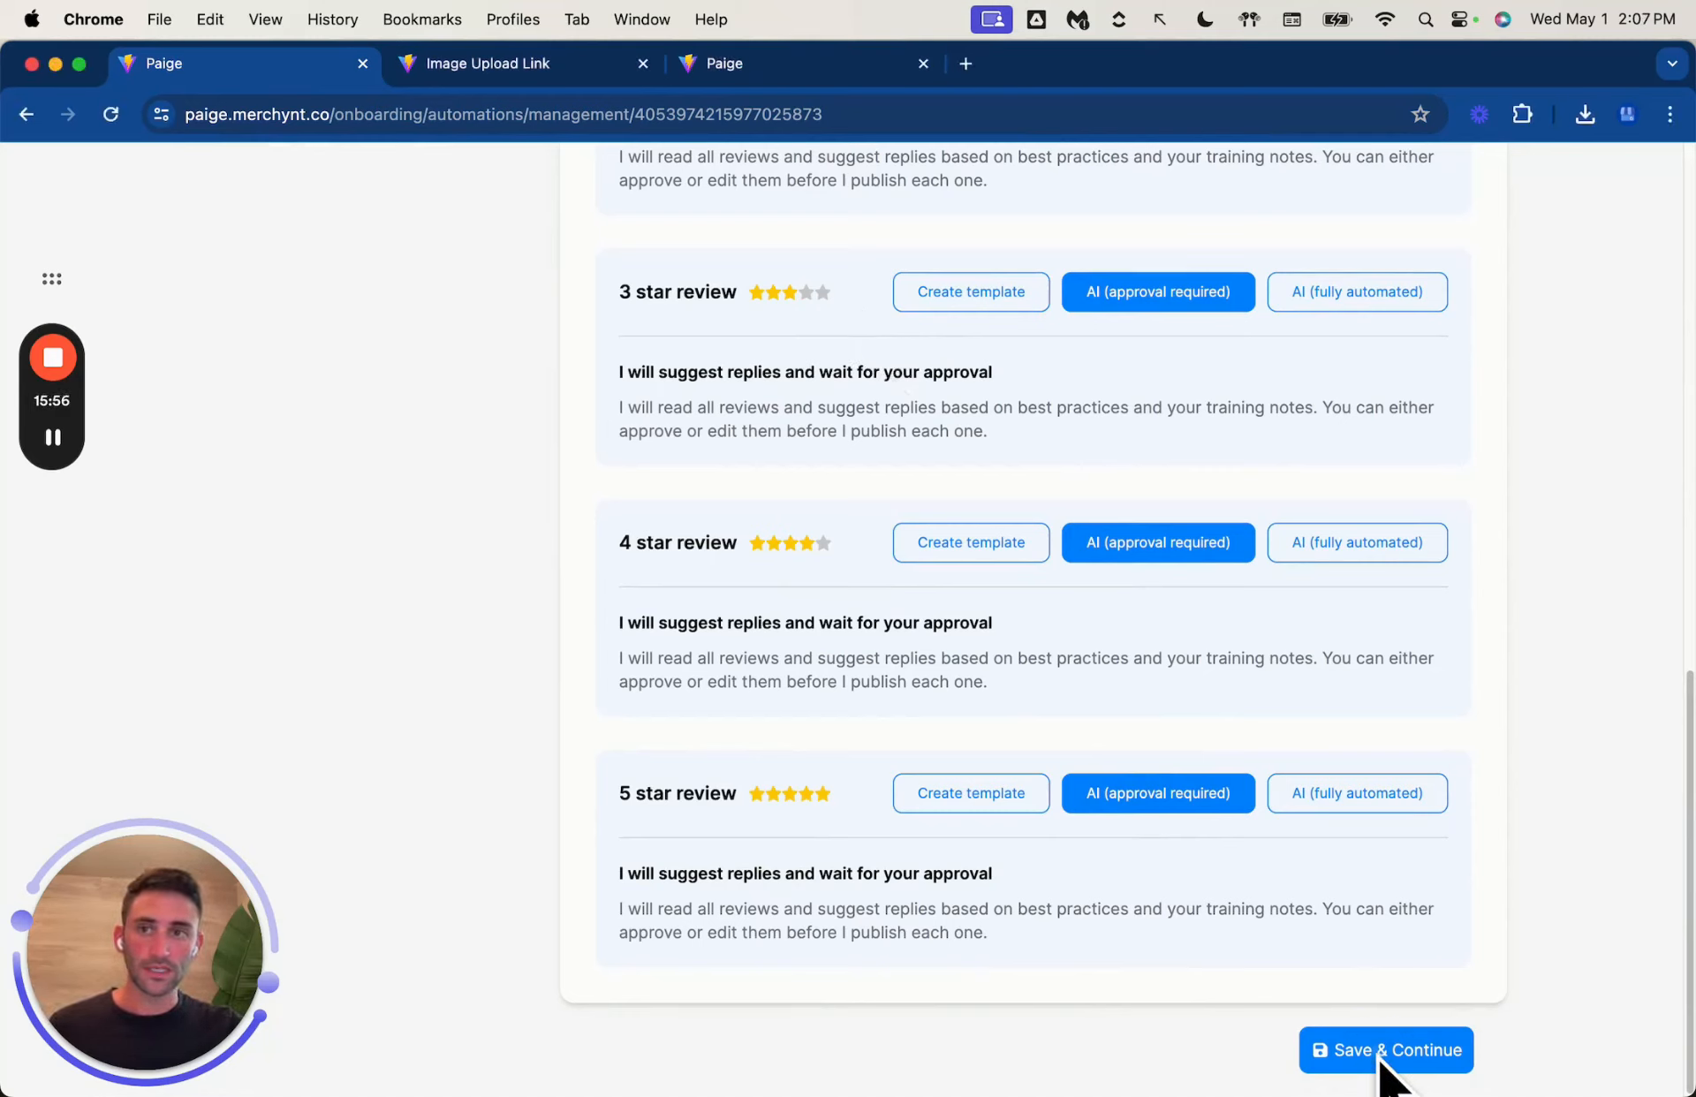
click(1424, 1051)
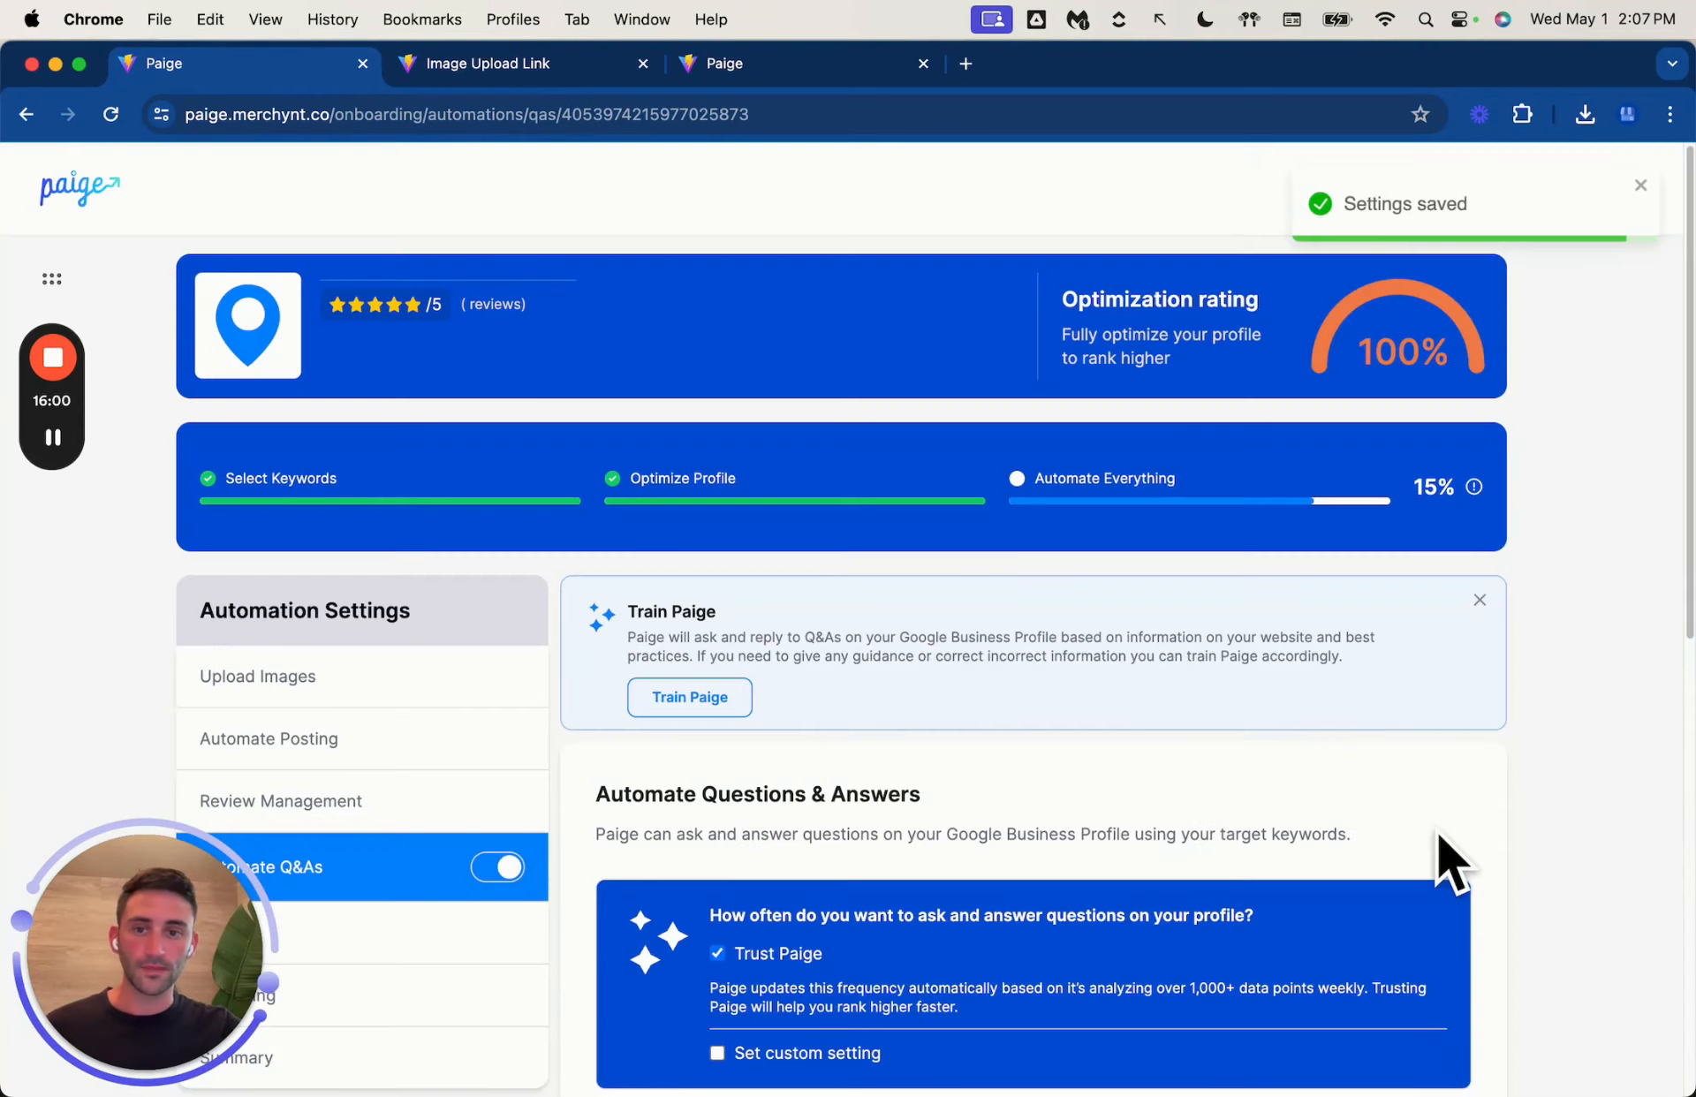
Step: Open the Train Paige note from the Q&A settings and append "We only sell products, not services." to the Posts note
scroll(1450, 818, down, 2)
scroll(1449, 819, down, 2)
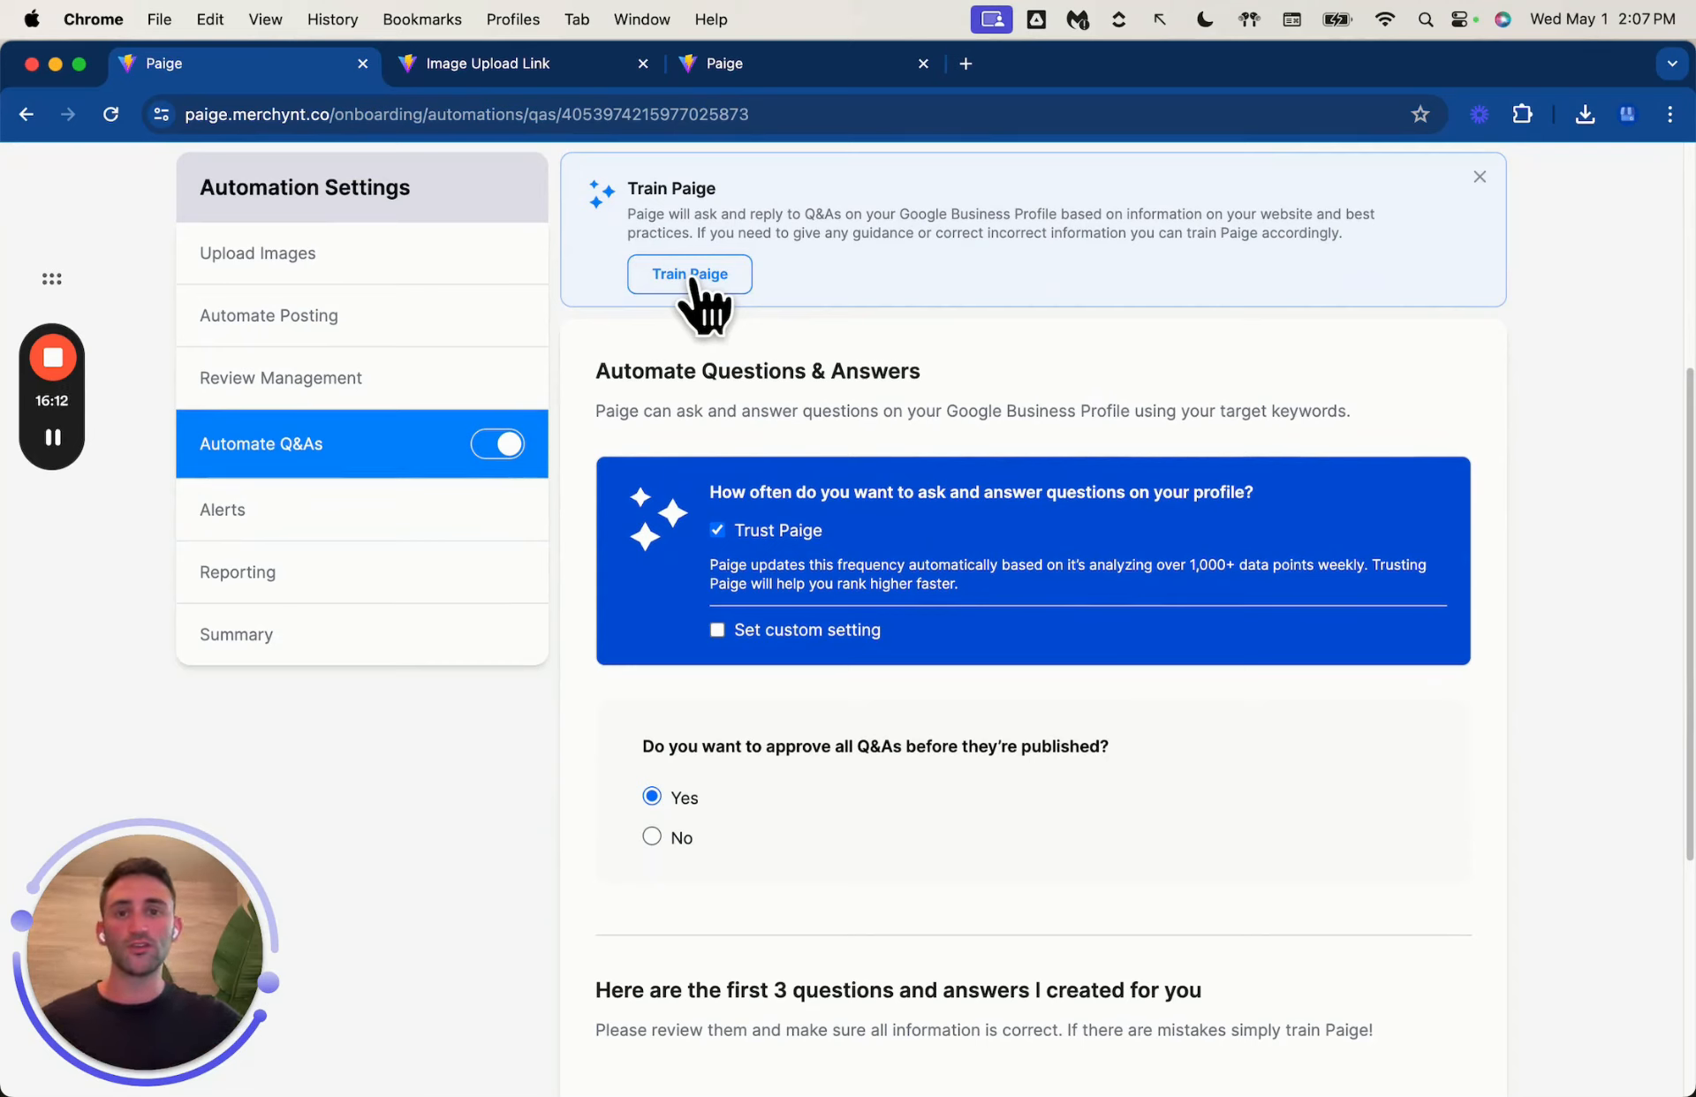
click(693, 278)
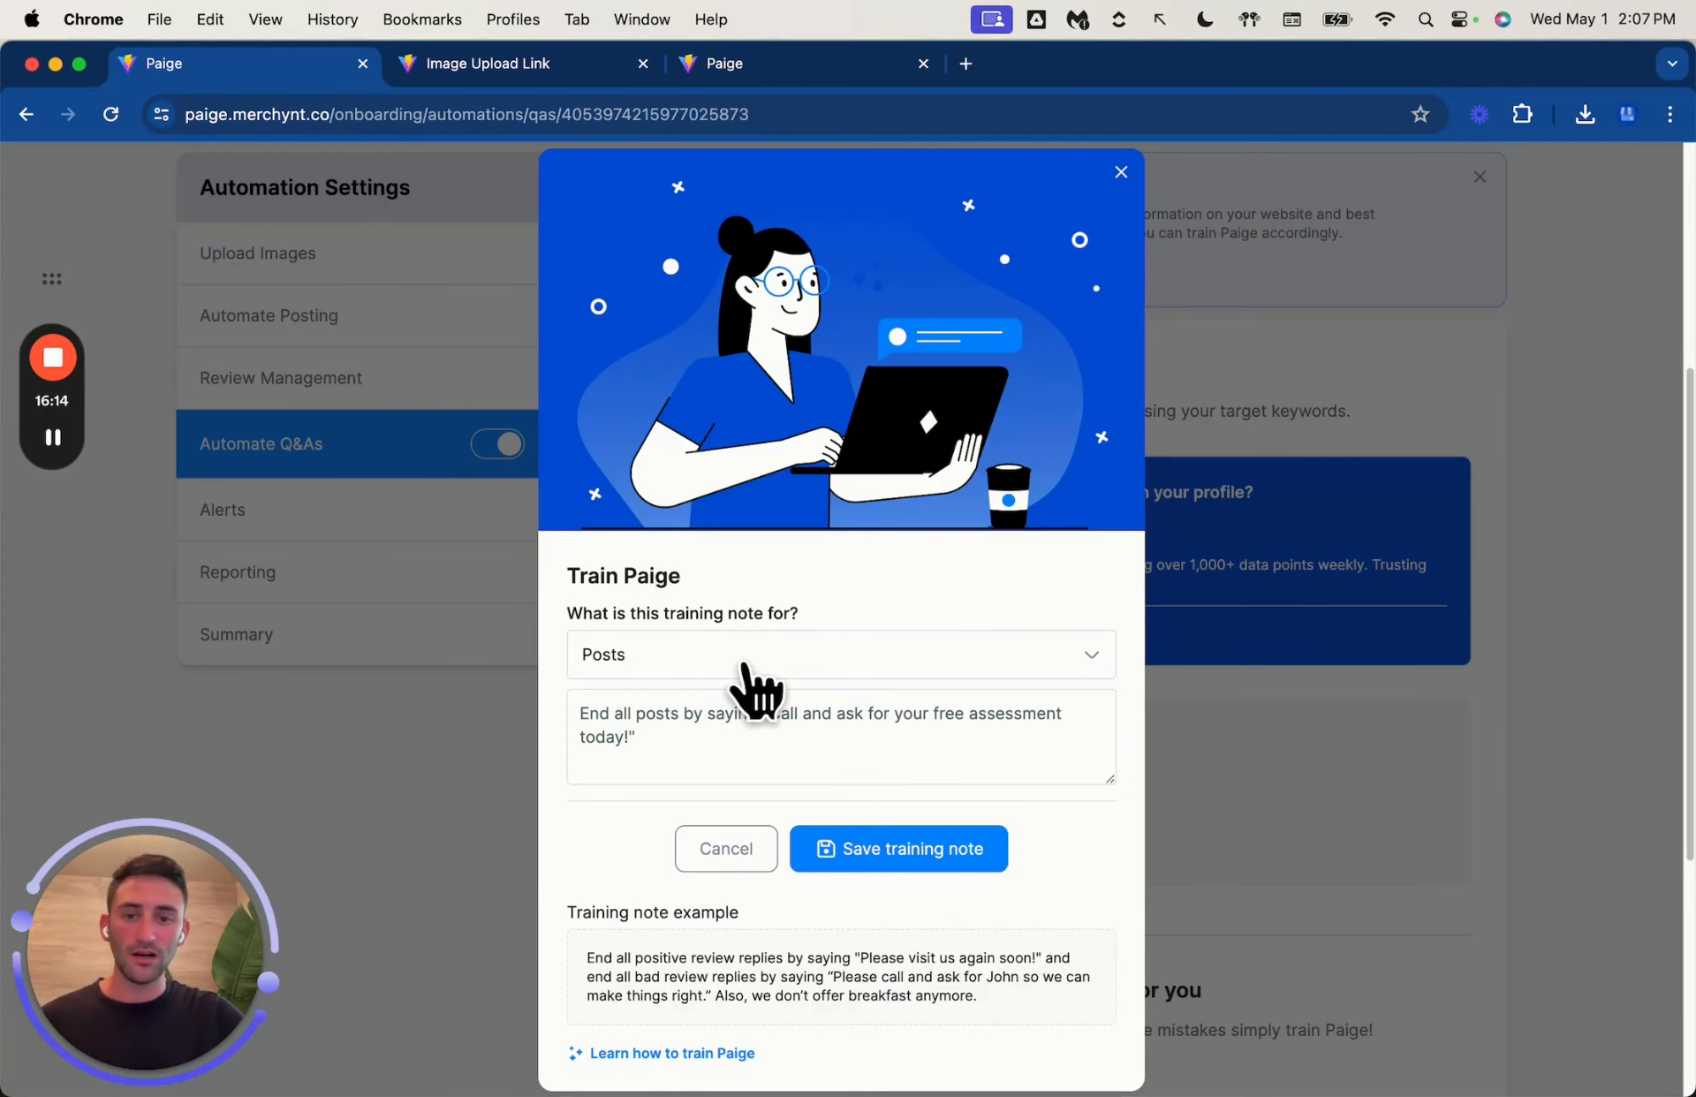
click(744, 658)
click(719, 746)
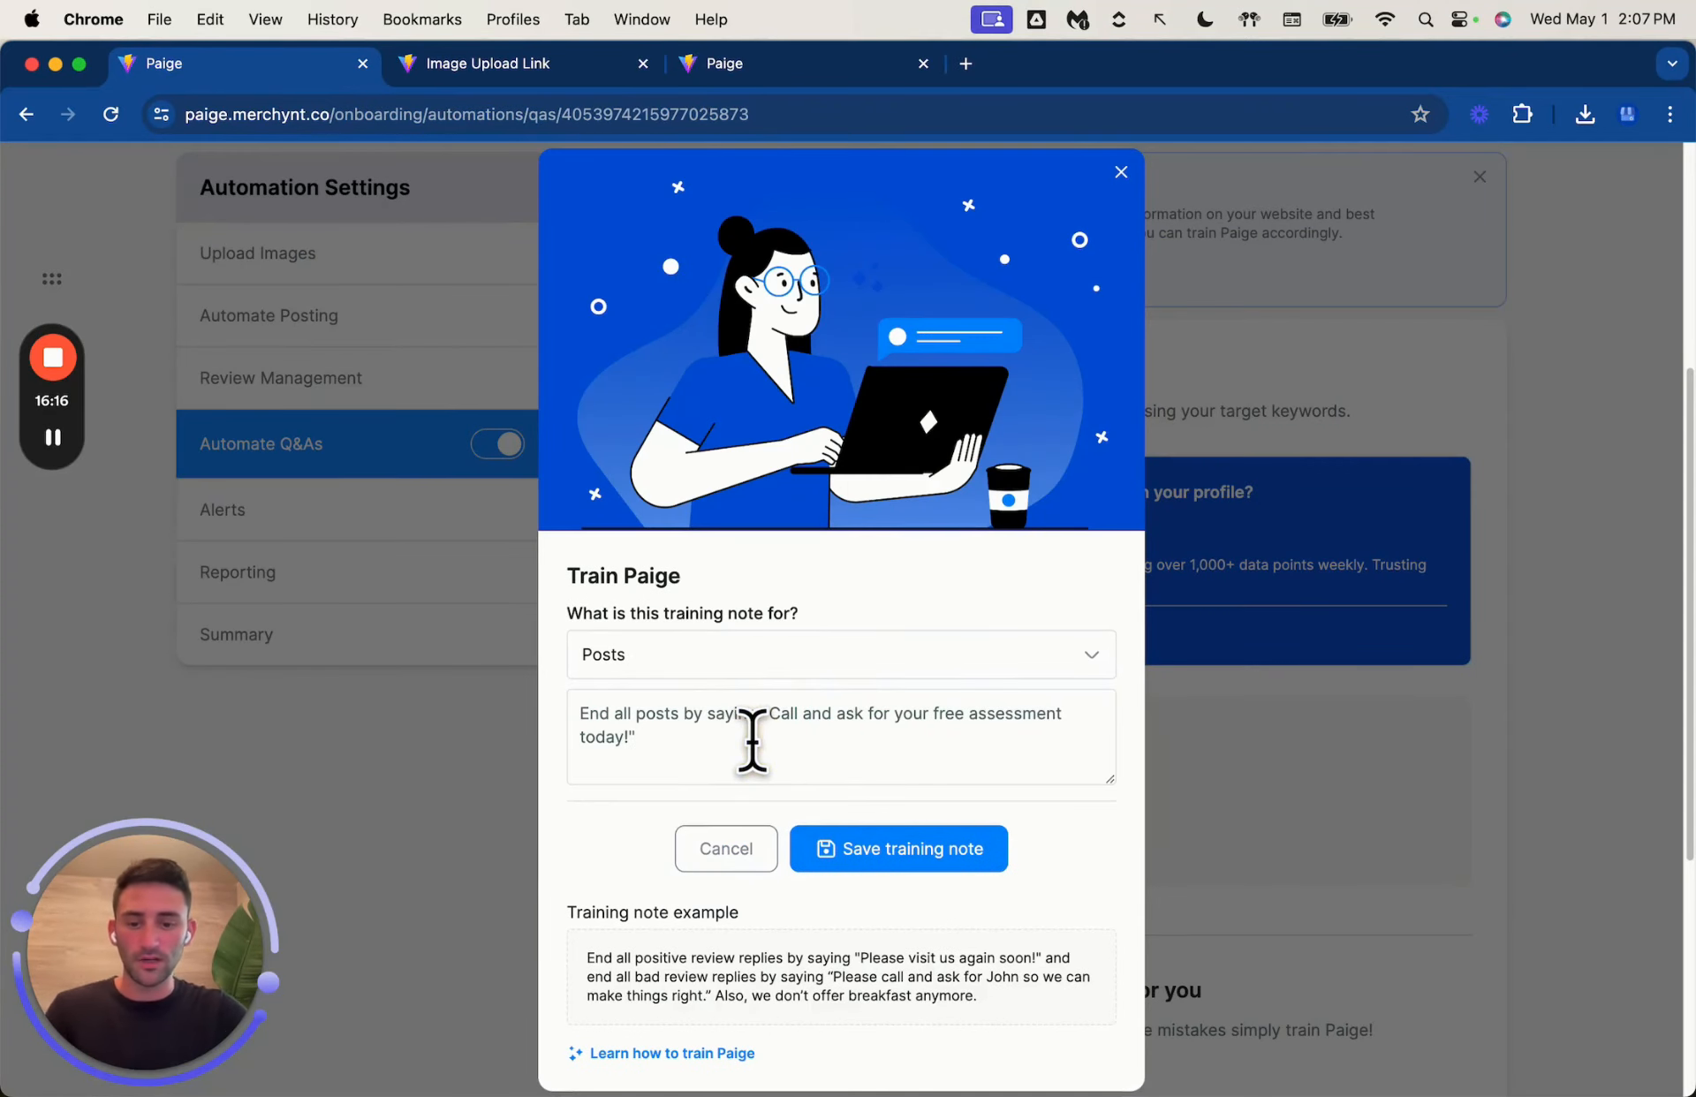
text(We )
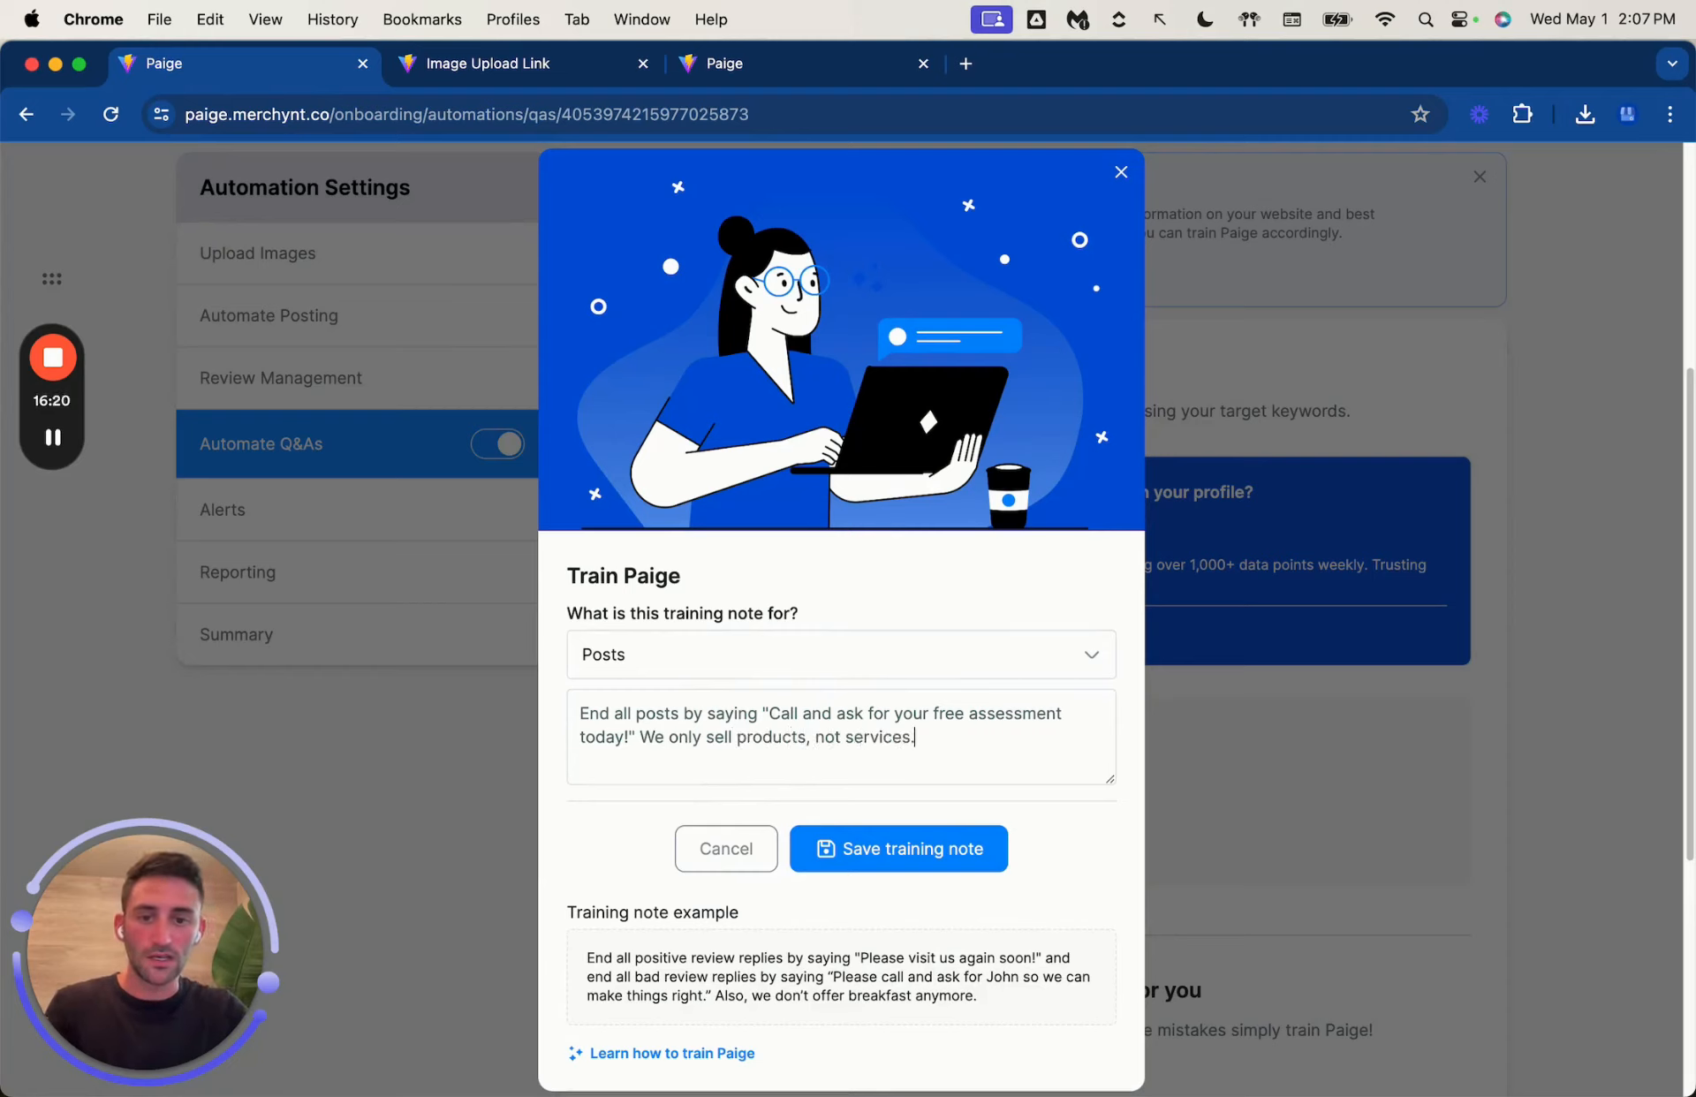
text(only sell products, not services.)
Step: Select the added products-only sentence, switch the training note's purpose to Q&As, and save the note
shift+click(639, 738)
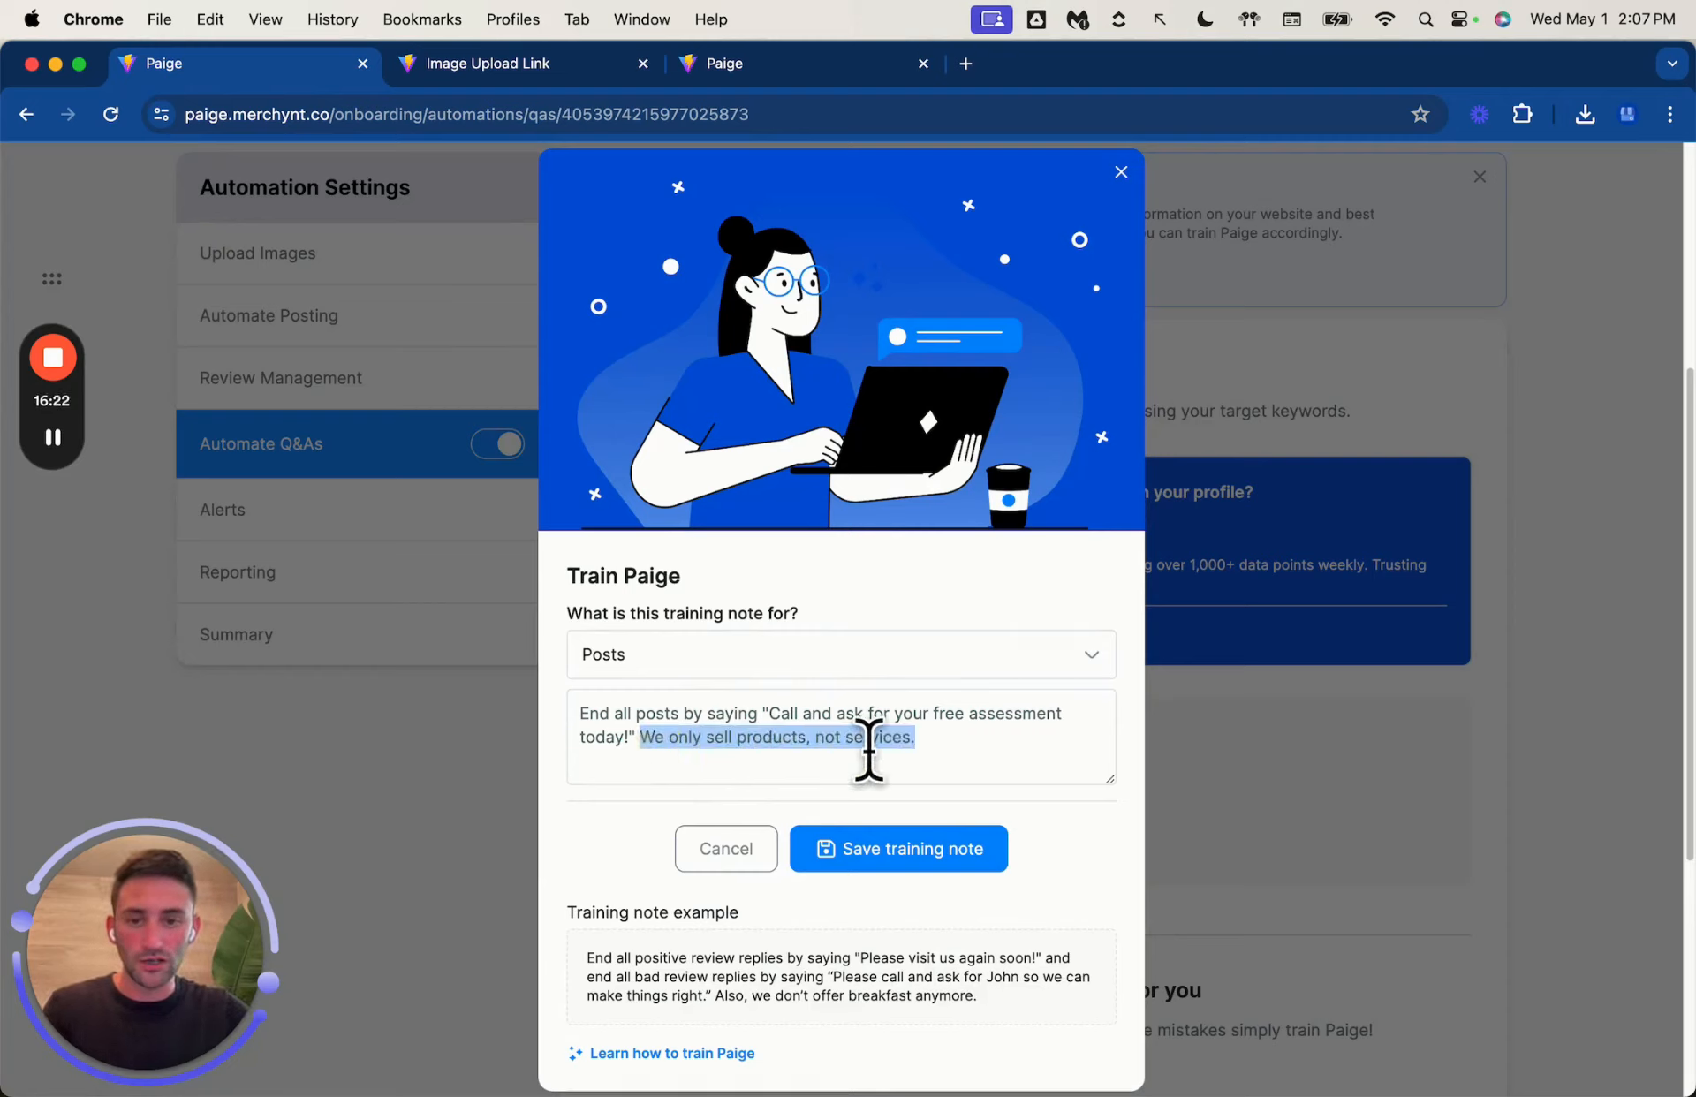
click(854, 661)
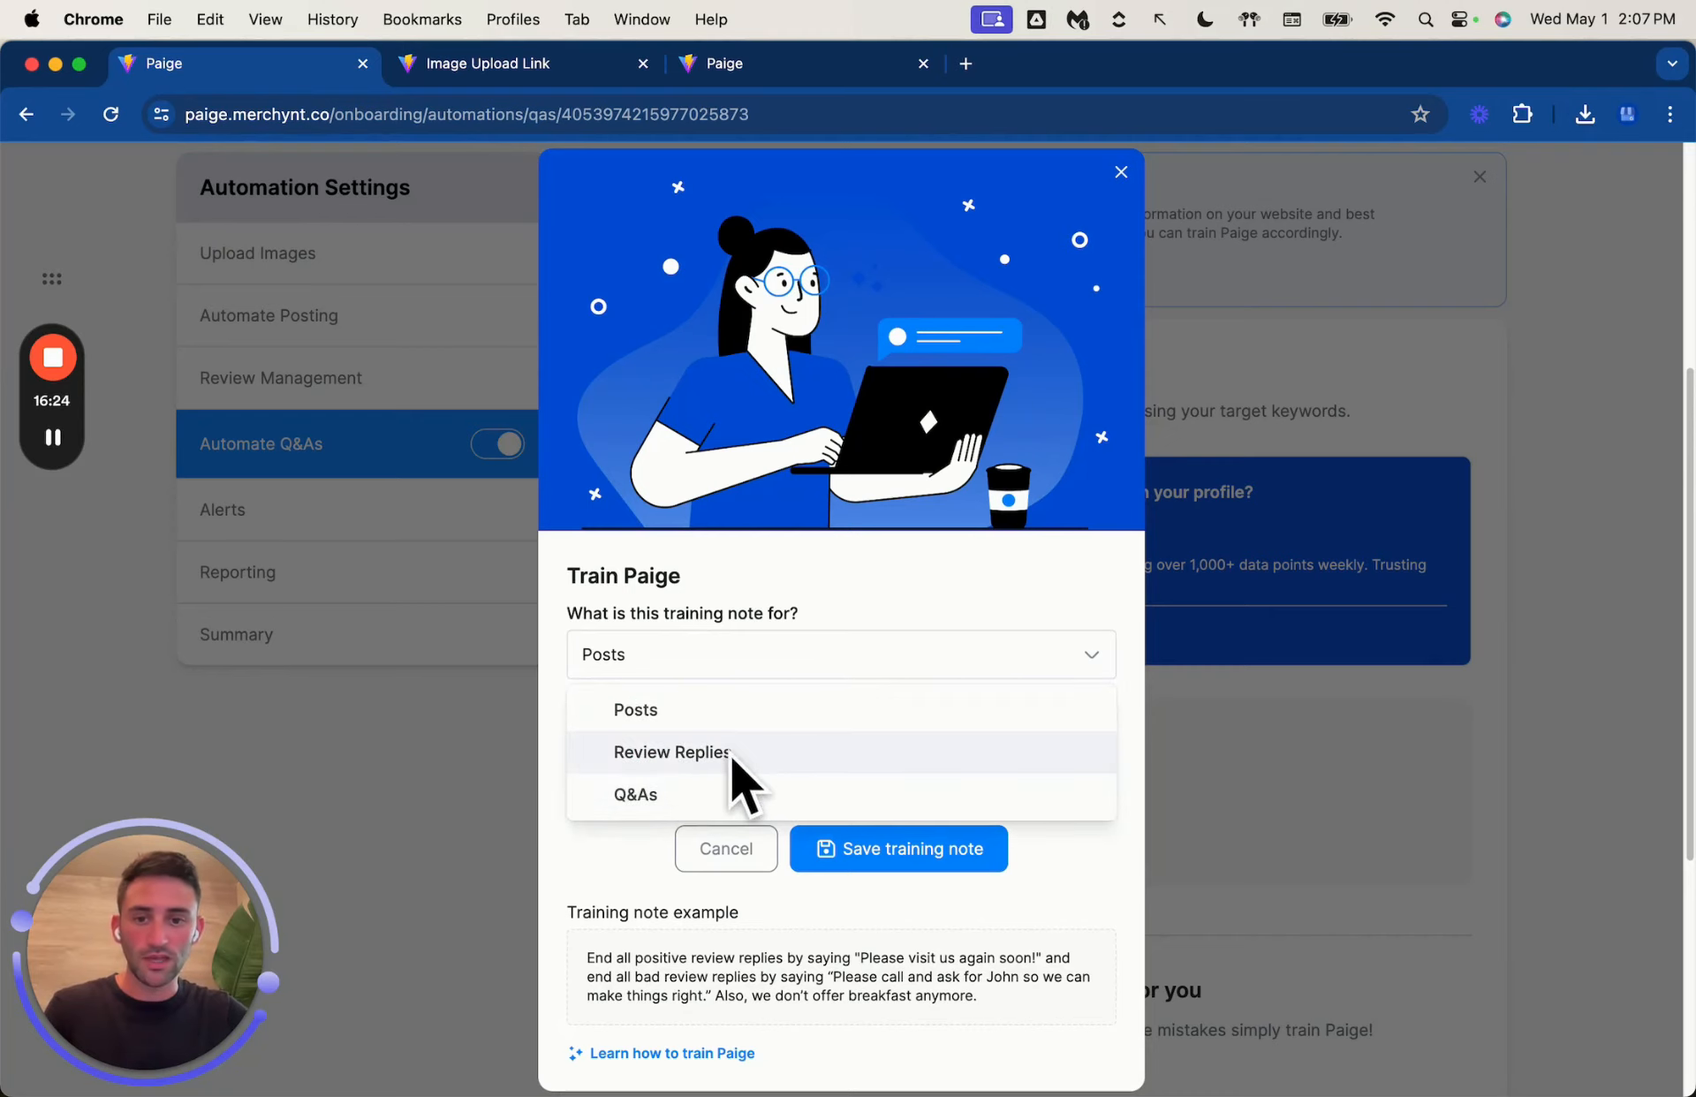
click(658, 794)
click(707, 734)
click(885, 851)
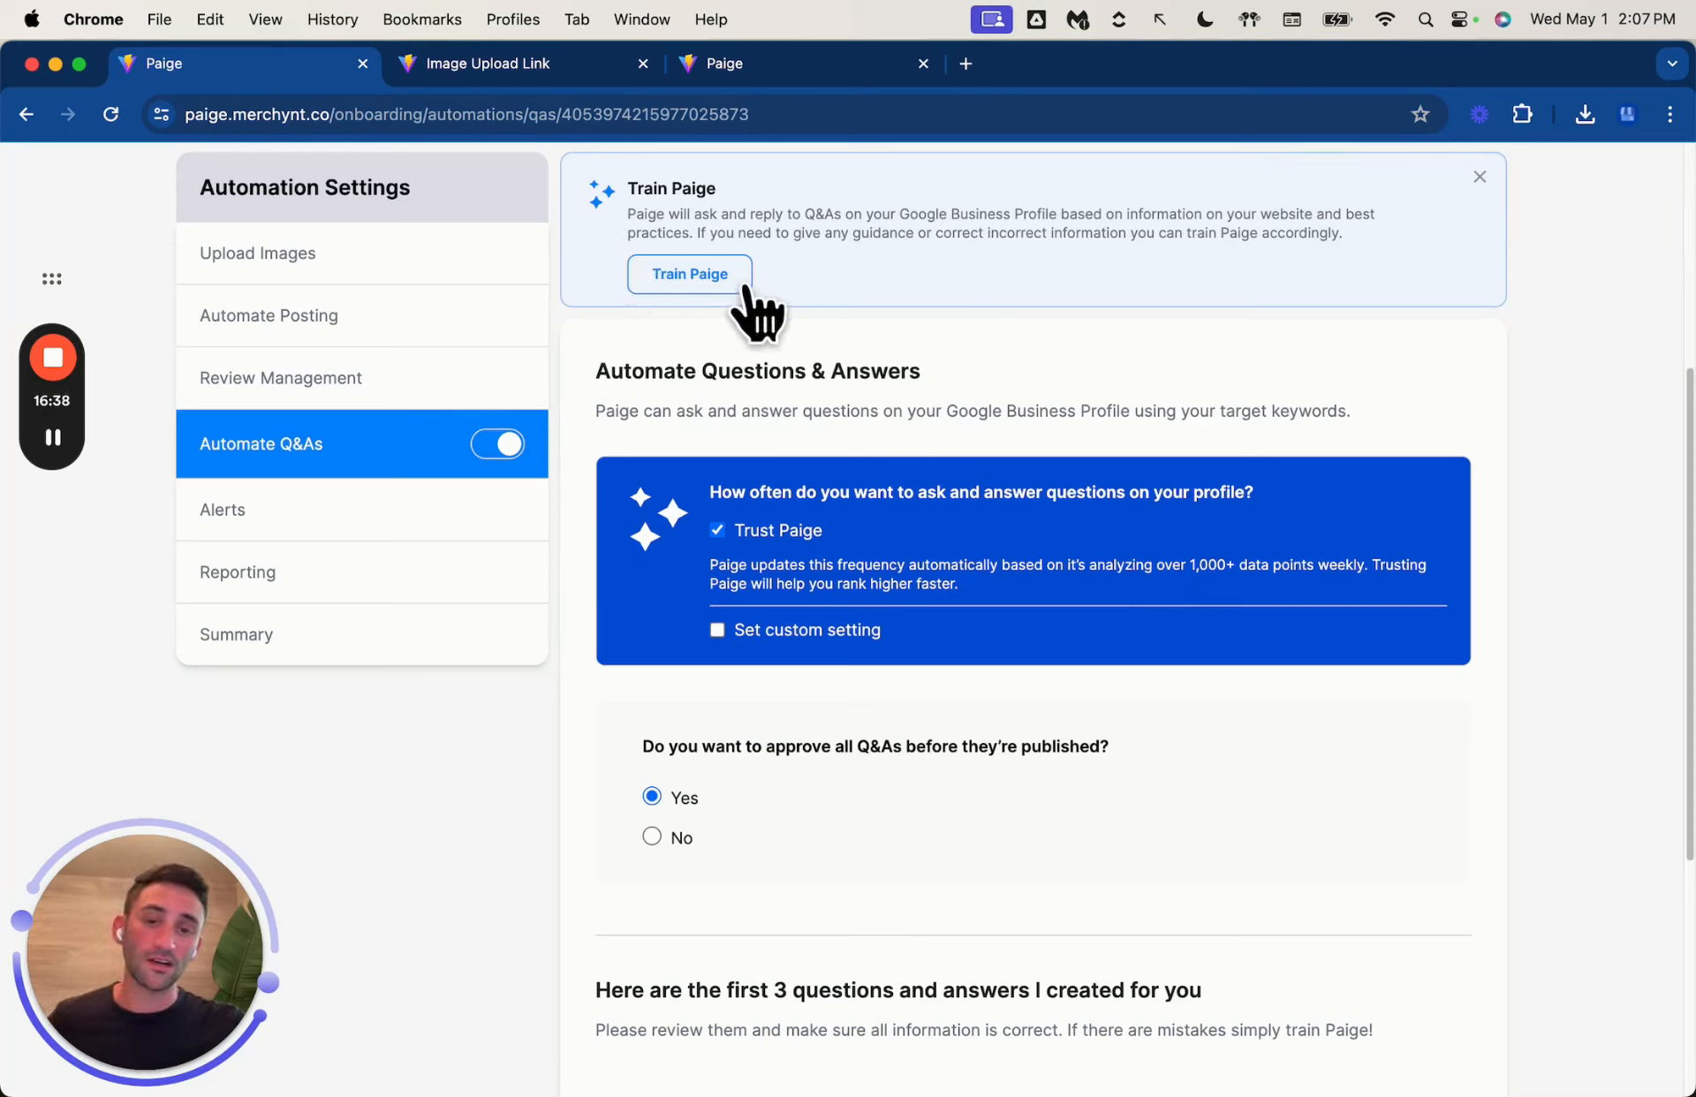
Step: Review the first generated question and answer, and save the Q&A automation with Trust Paige frequency and approval on Yes
scroll(1015, 505, down, 3)
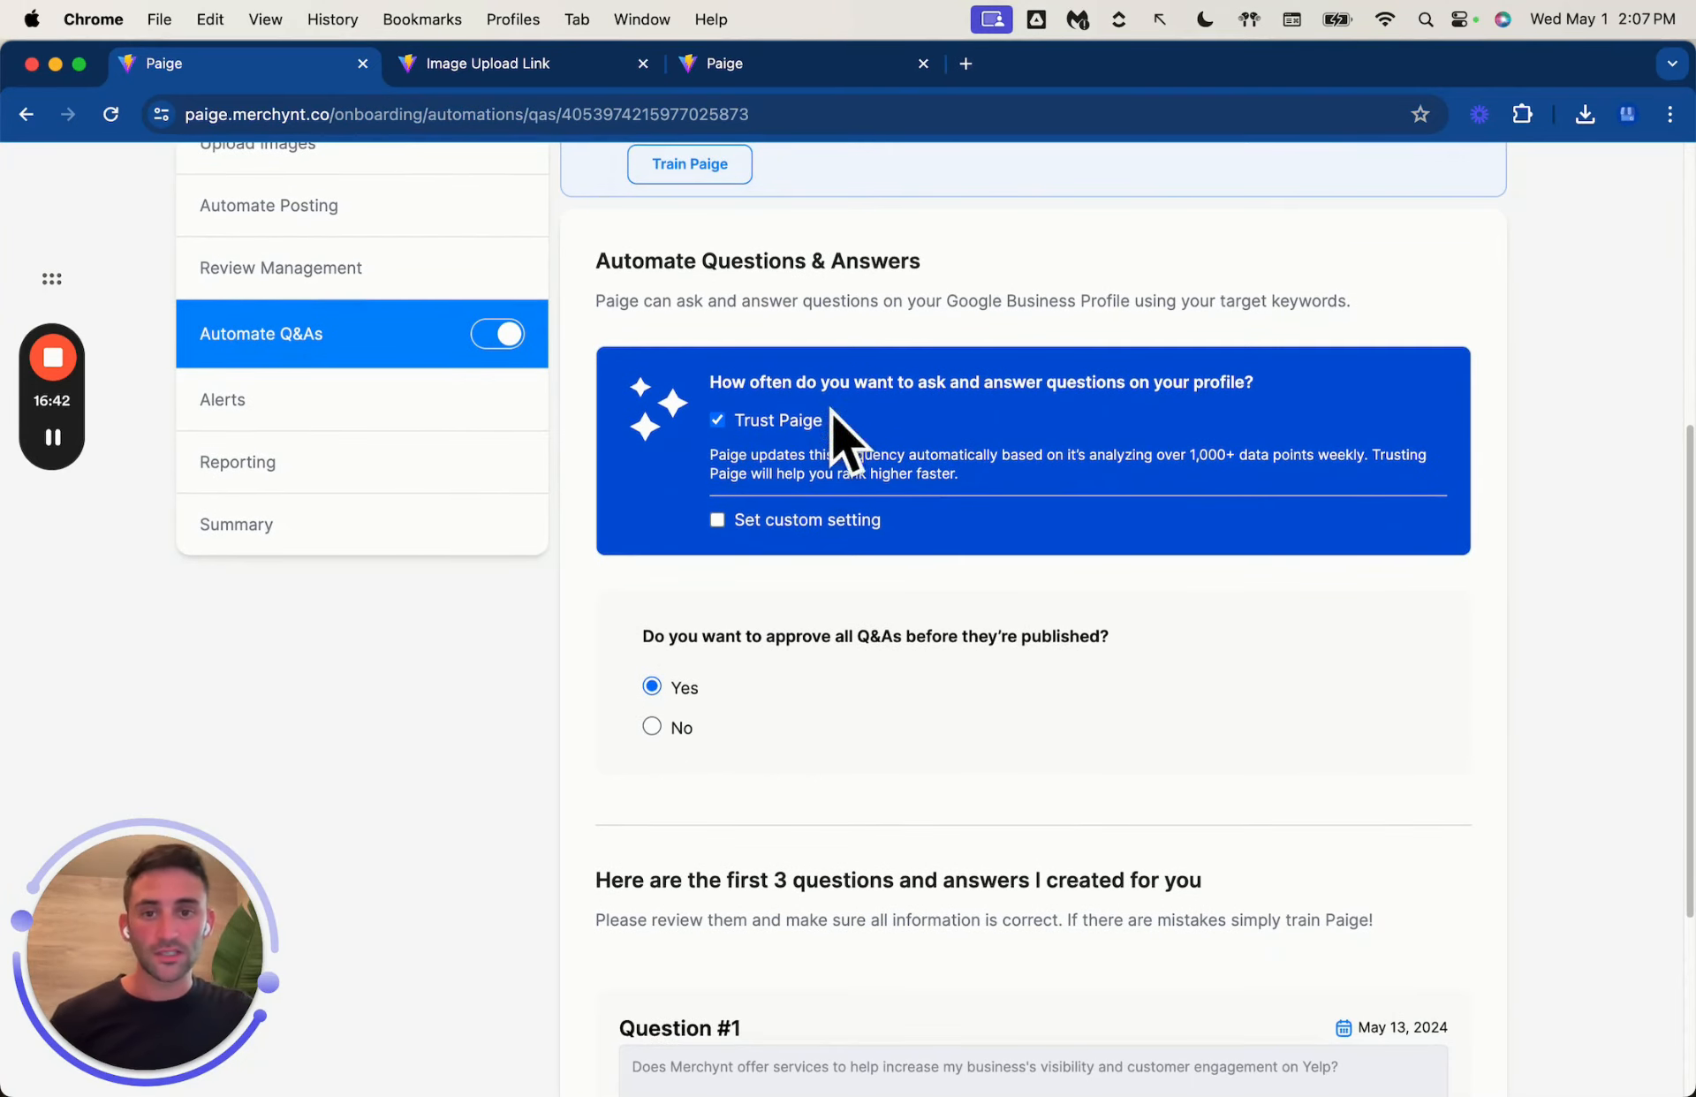
scroll(777, 424, down, 4)
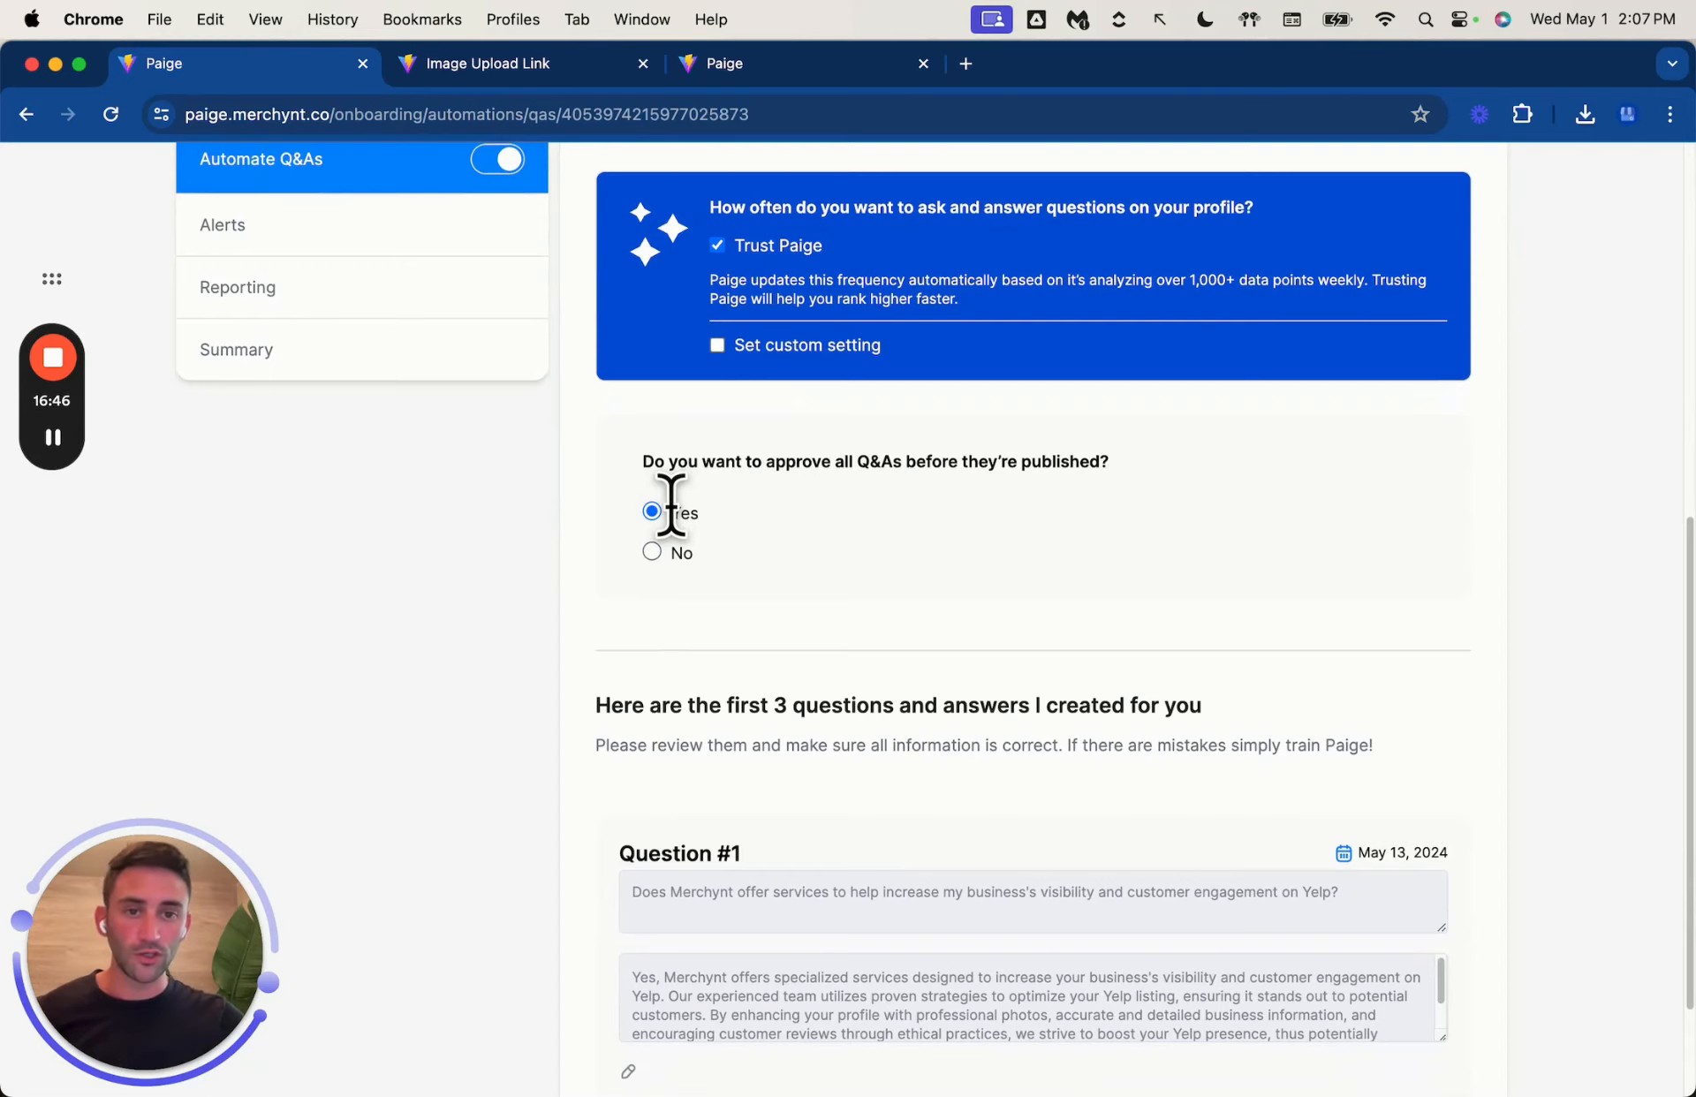
scroll(718, 543, down, 4)
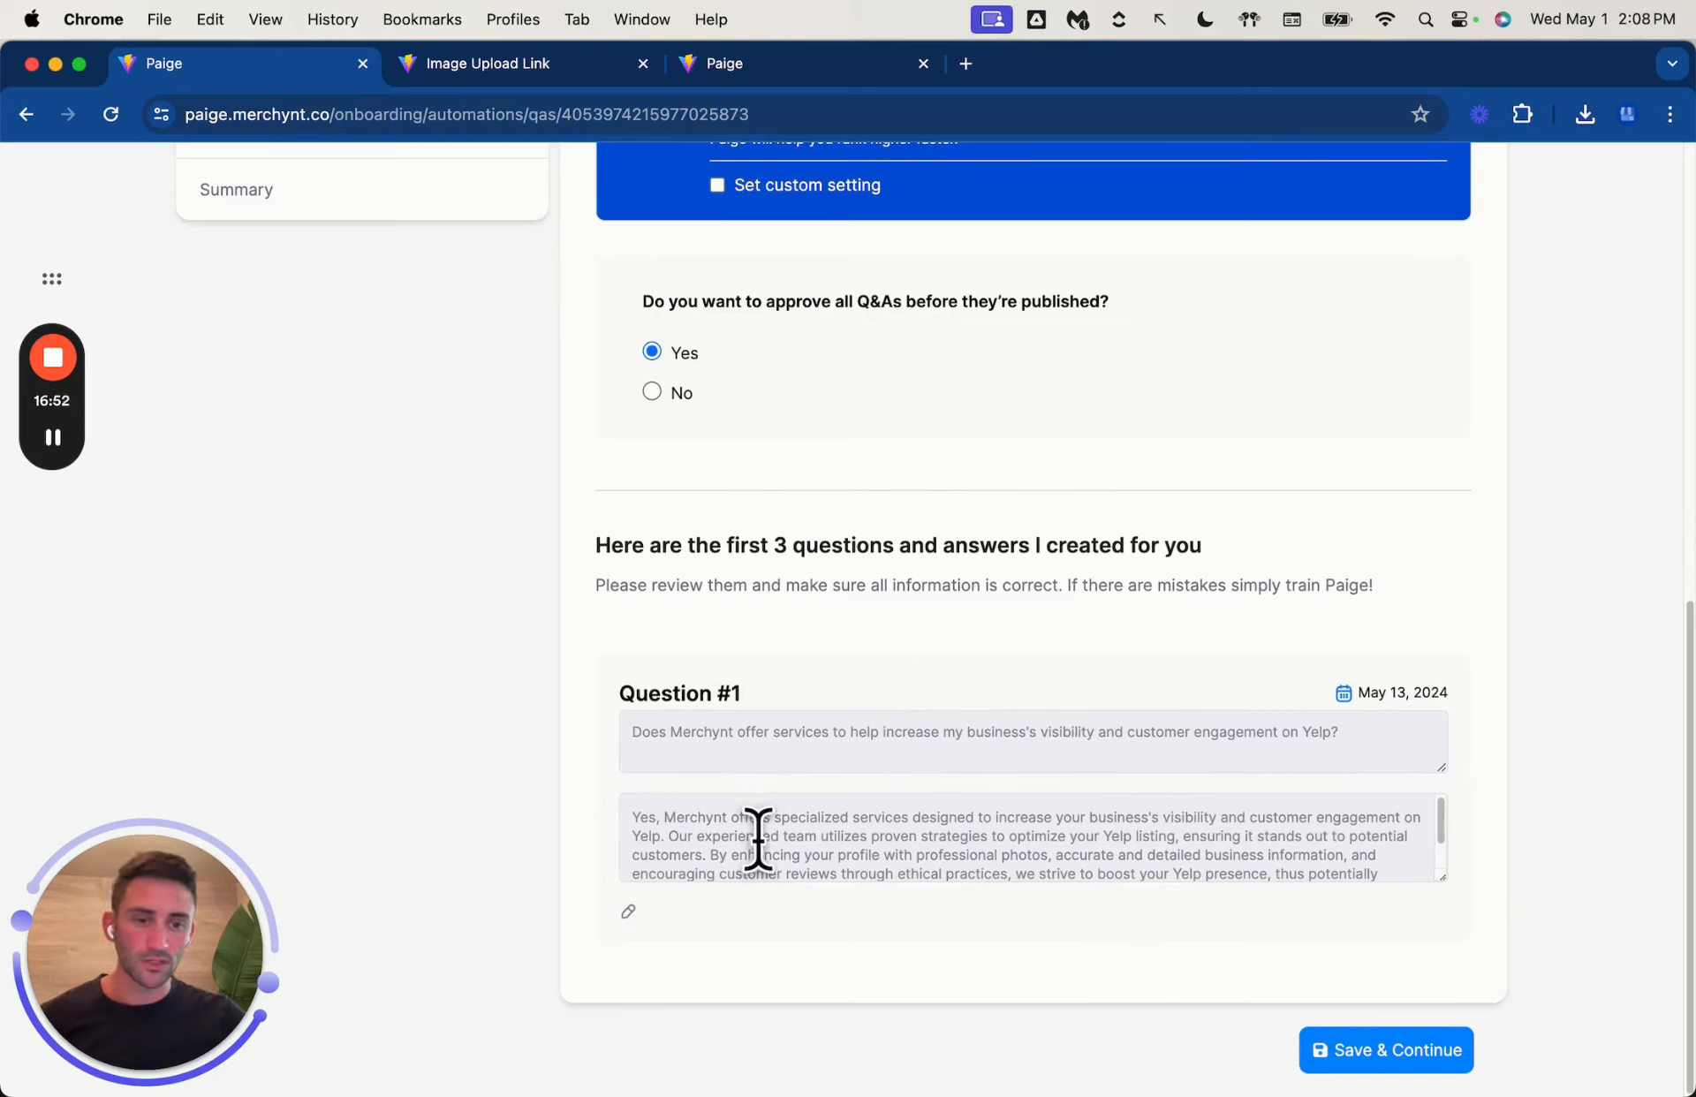
click(1338, 1060)
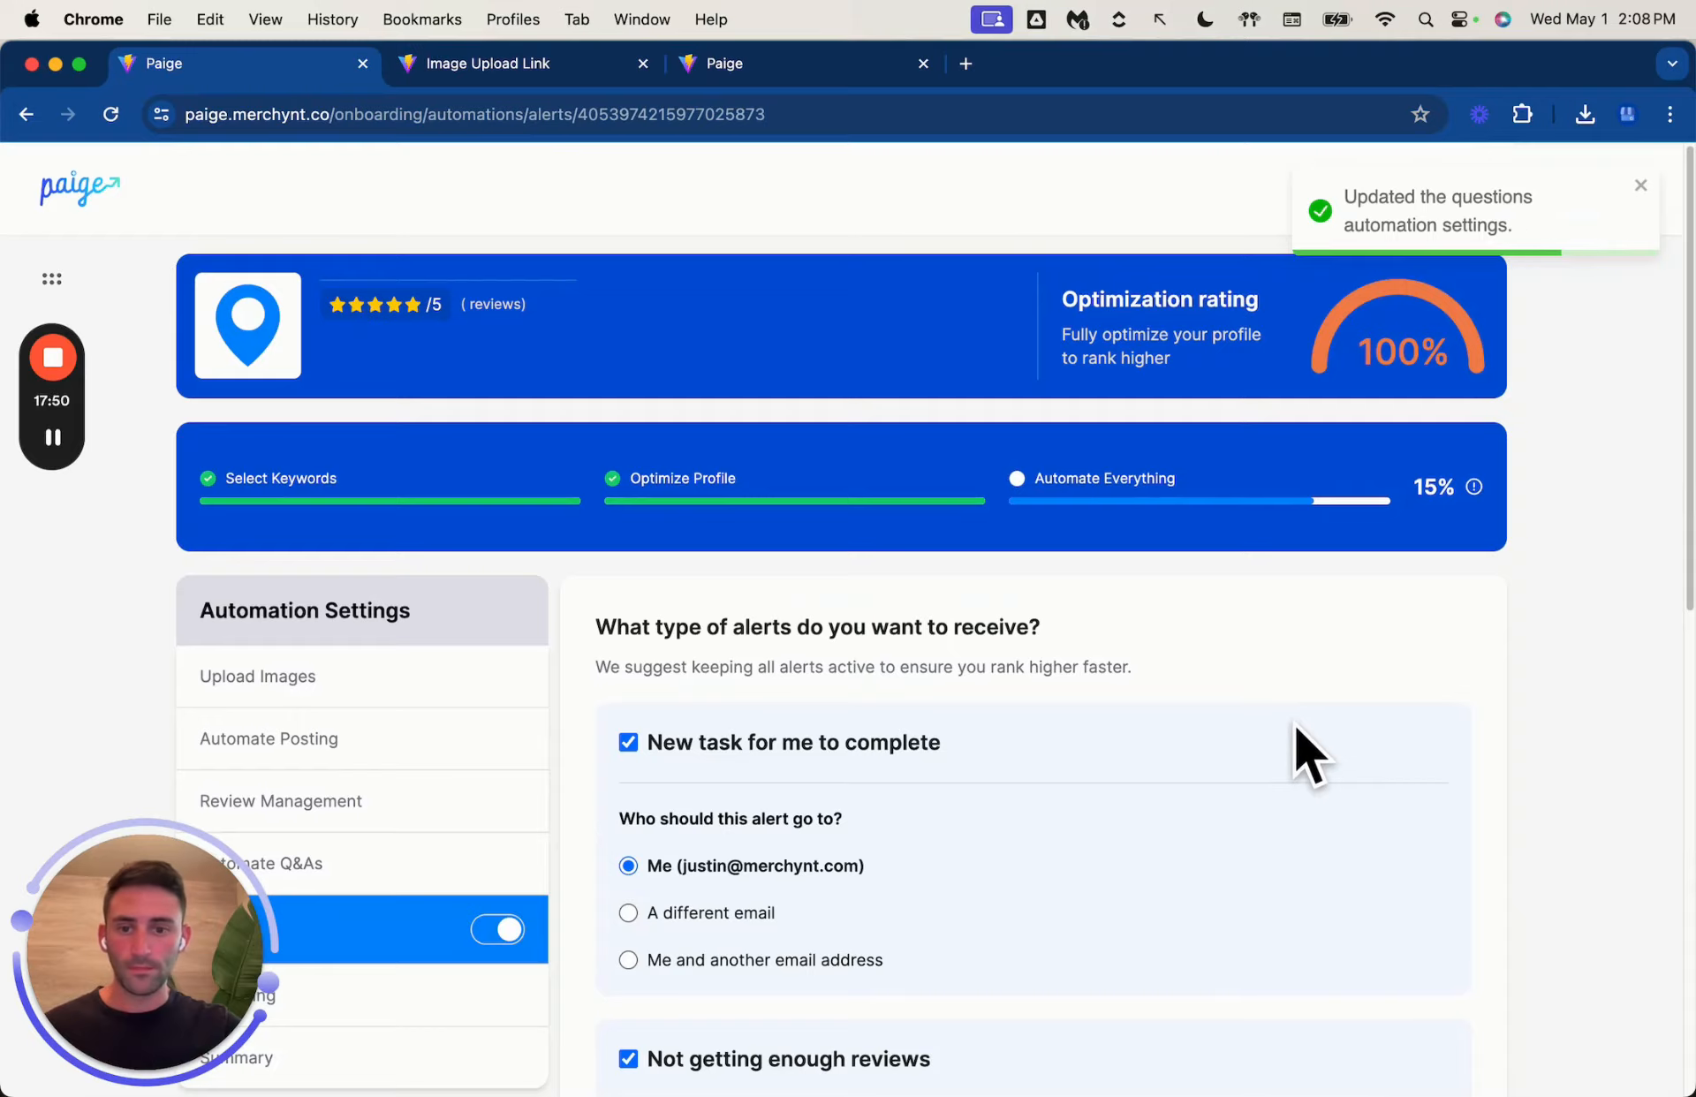
Step: Try the different-email and additional-email recipient options for the new task alert, and return it to Me
scroll(1295, 722, down, 5)
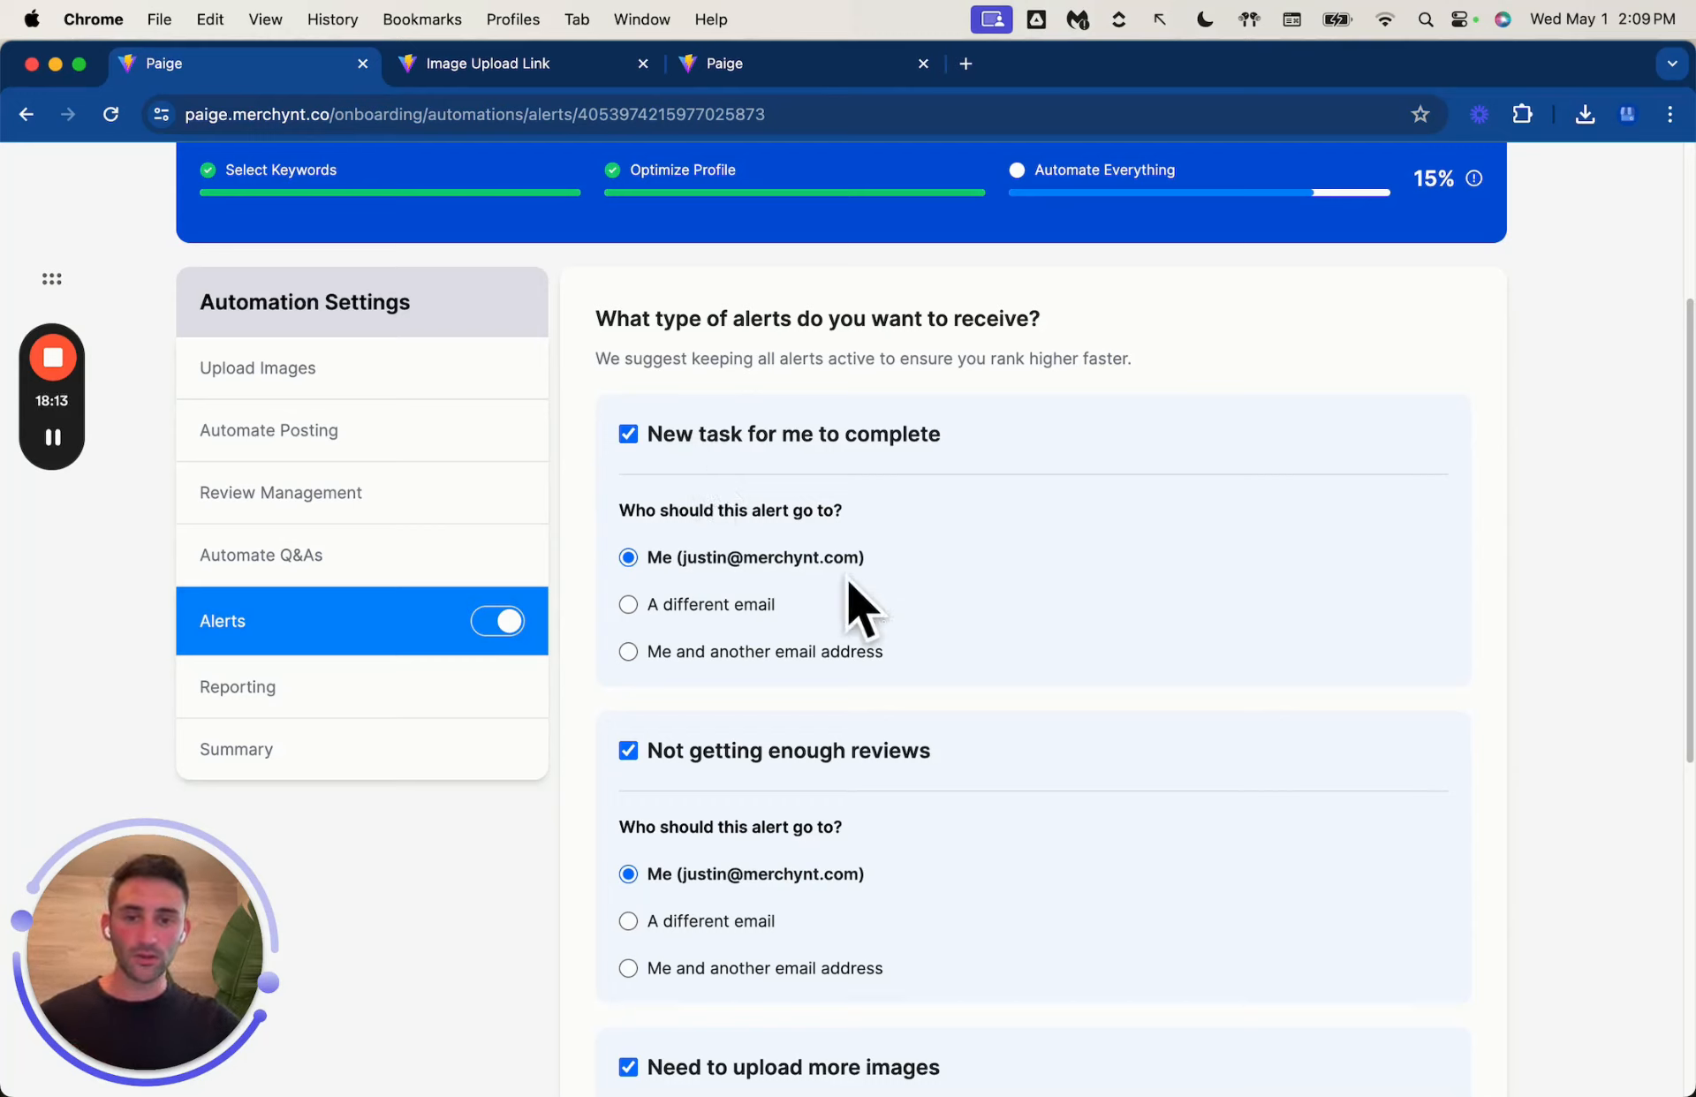
click(629, 606)
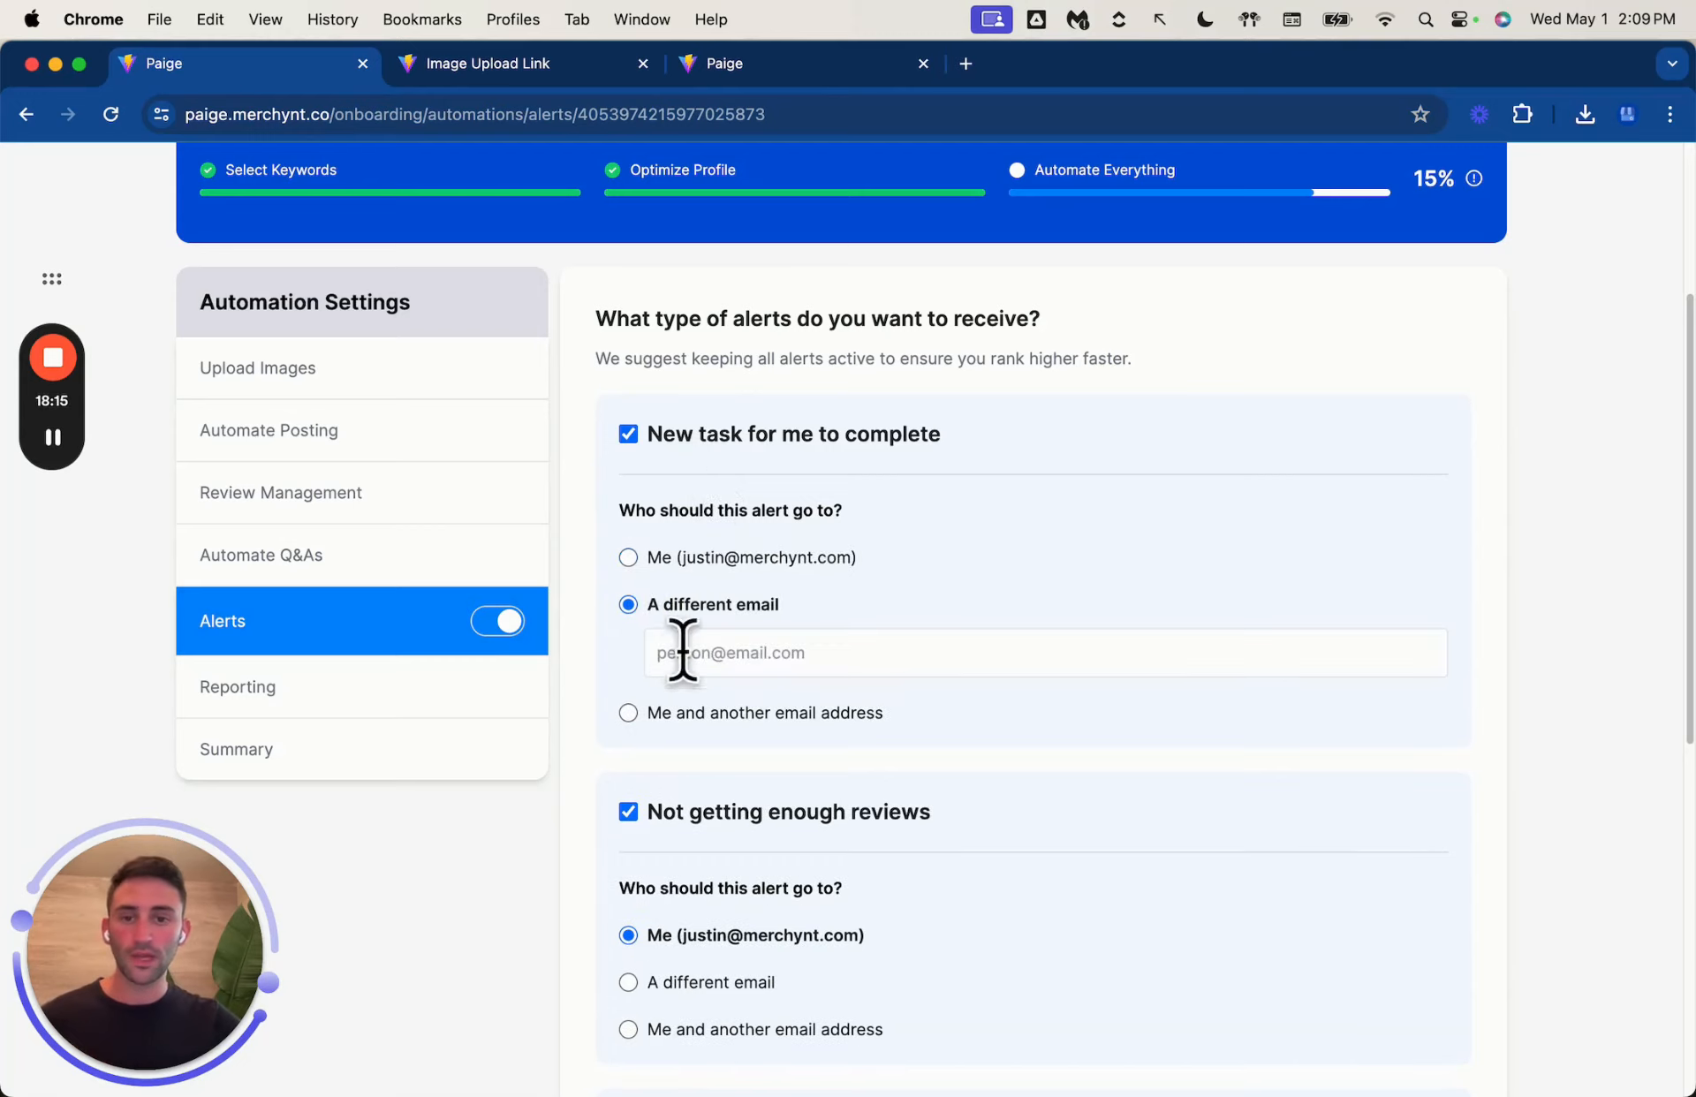
click(631, 716)
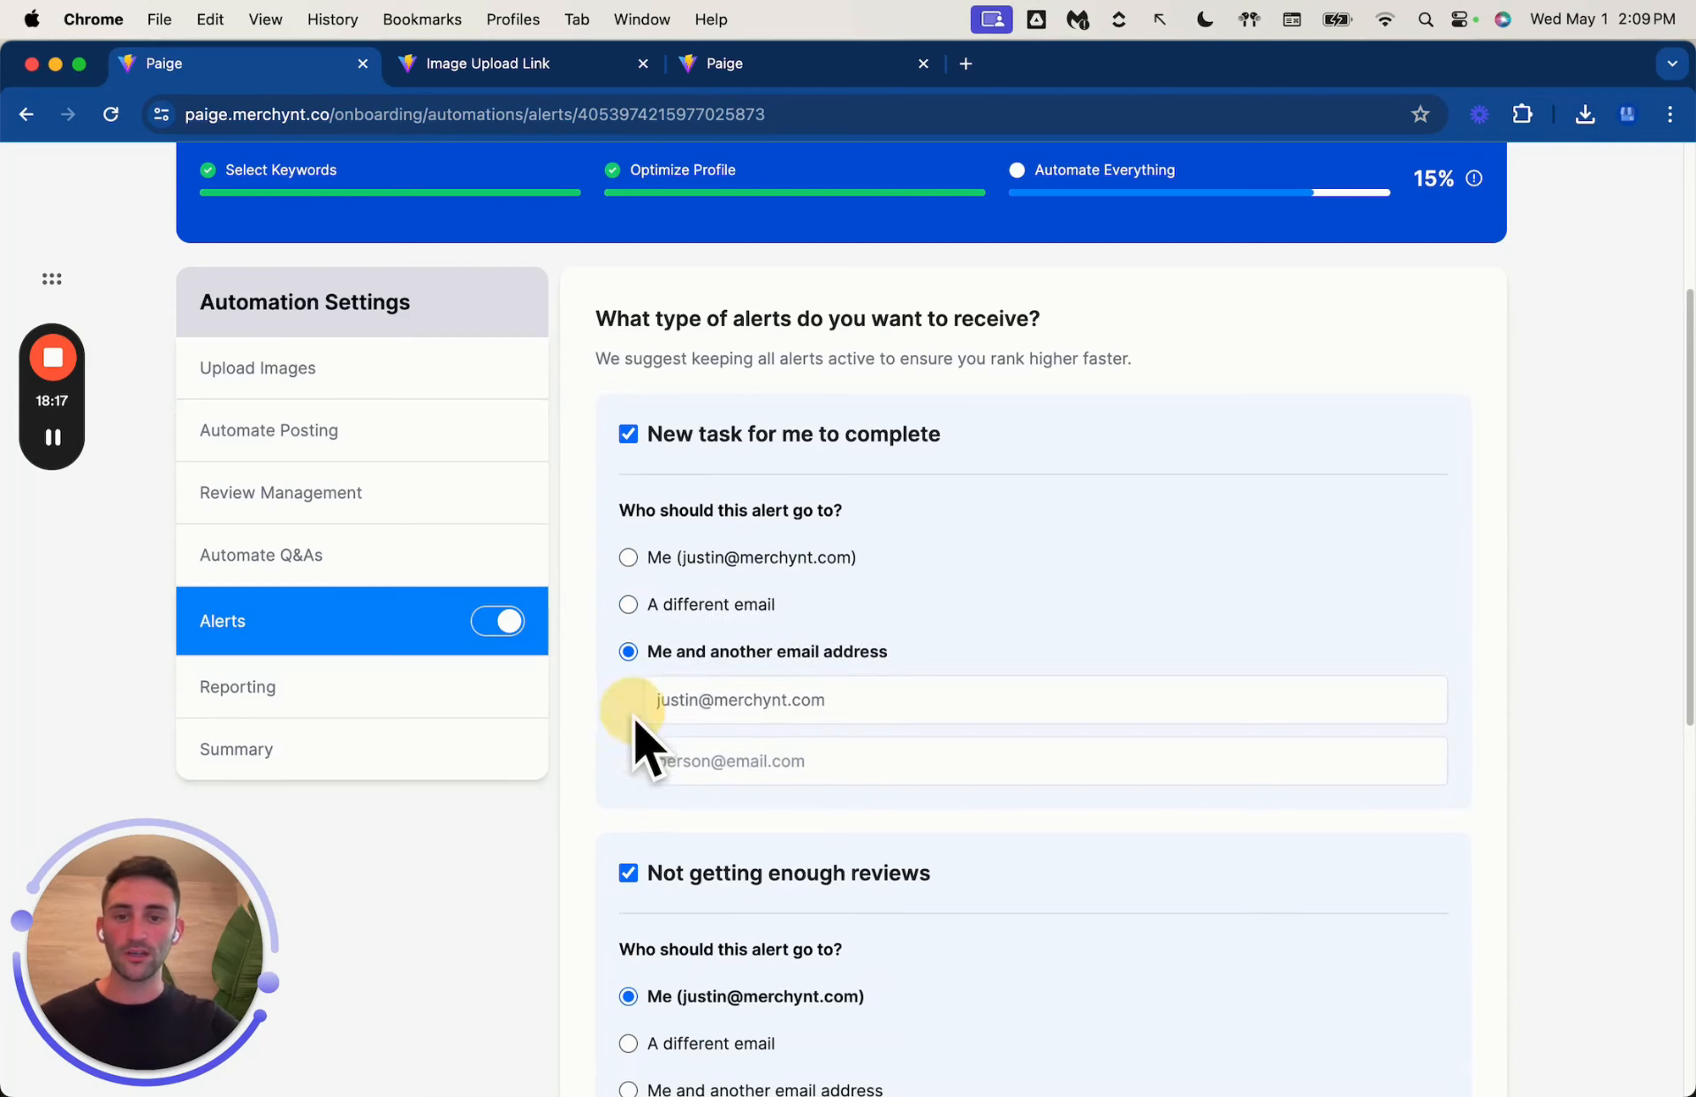
click(628, 557)
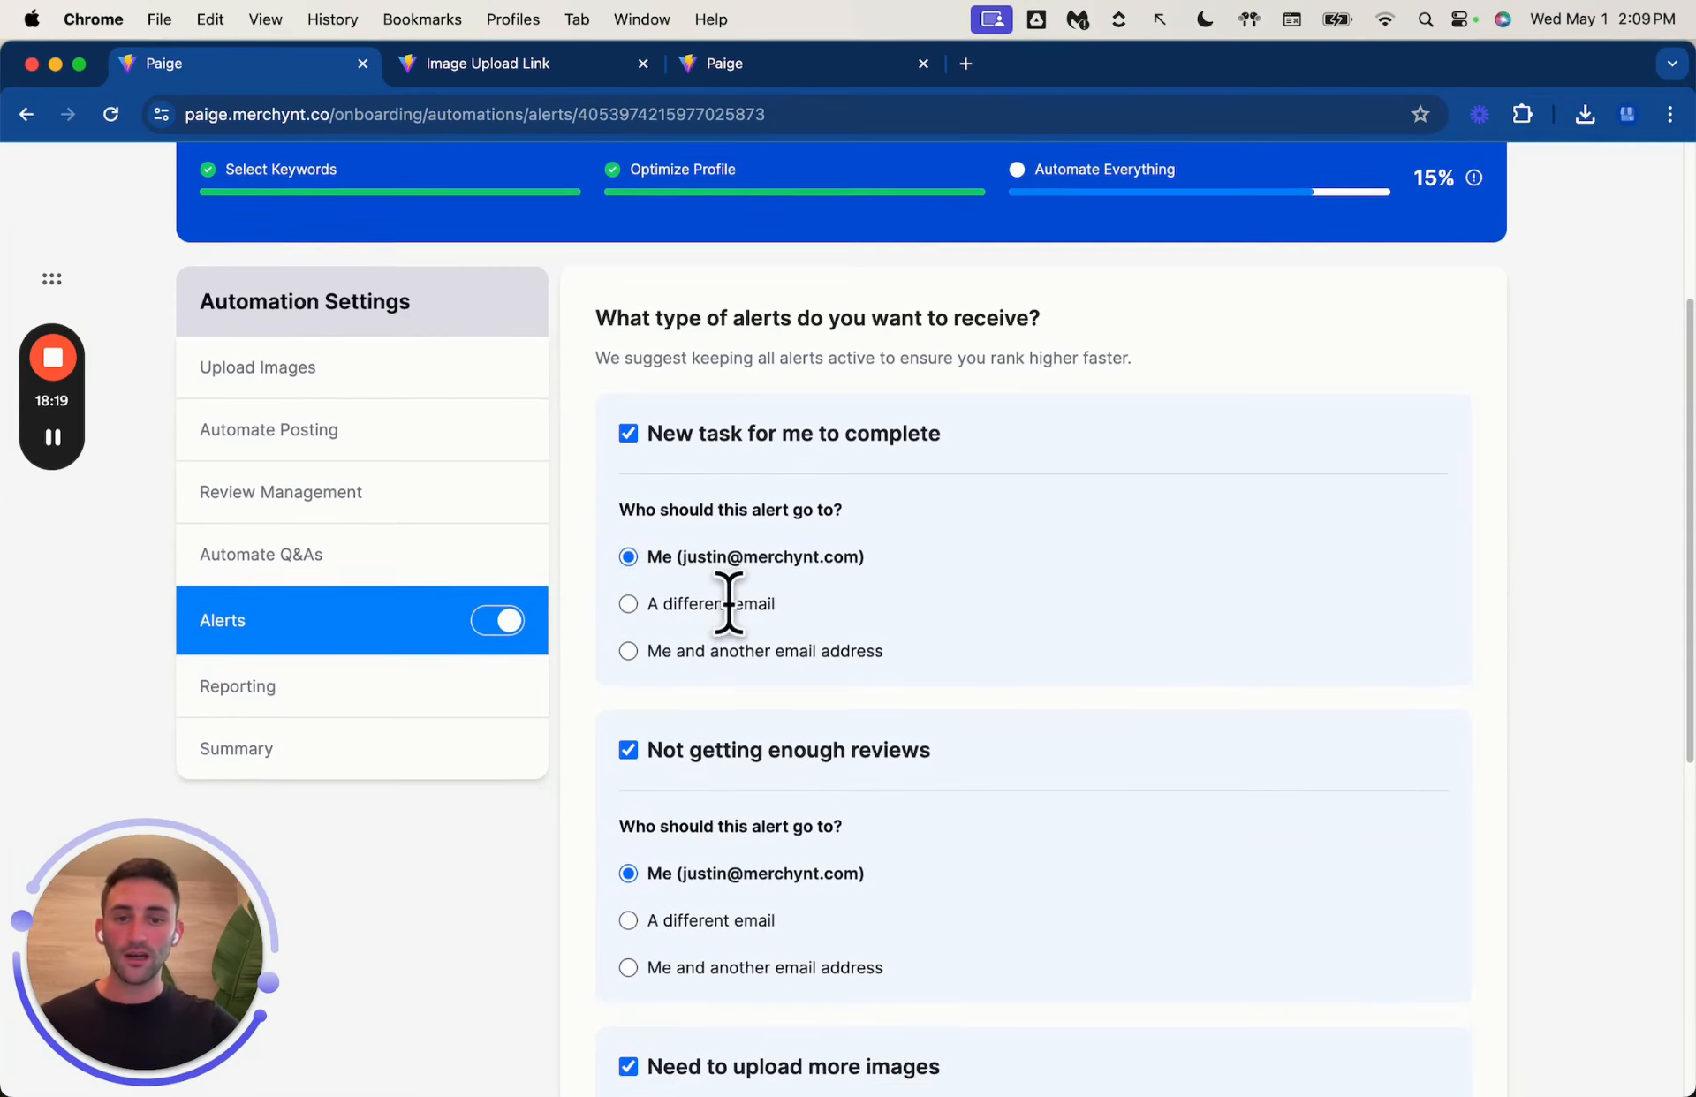
Step: Review the recipients of the alerts for too few reviews, more images needed and content needing approval
scroll(730, 598, down, 1)
scroll(719, 730, down, 5)
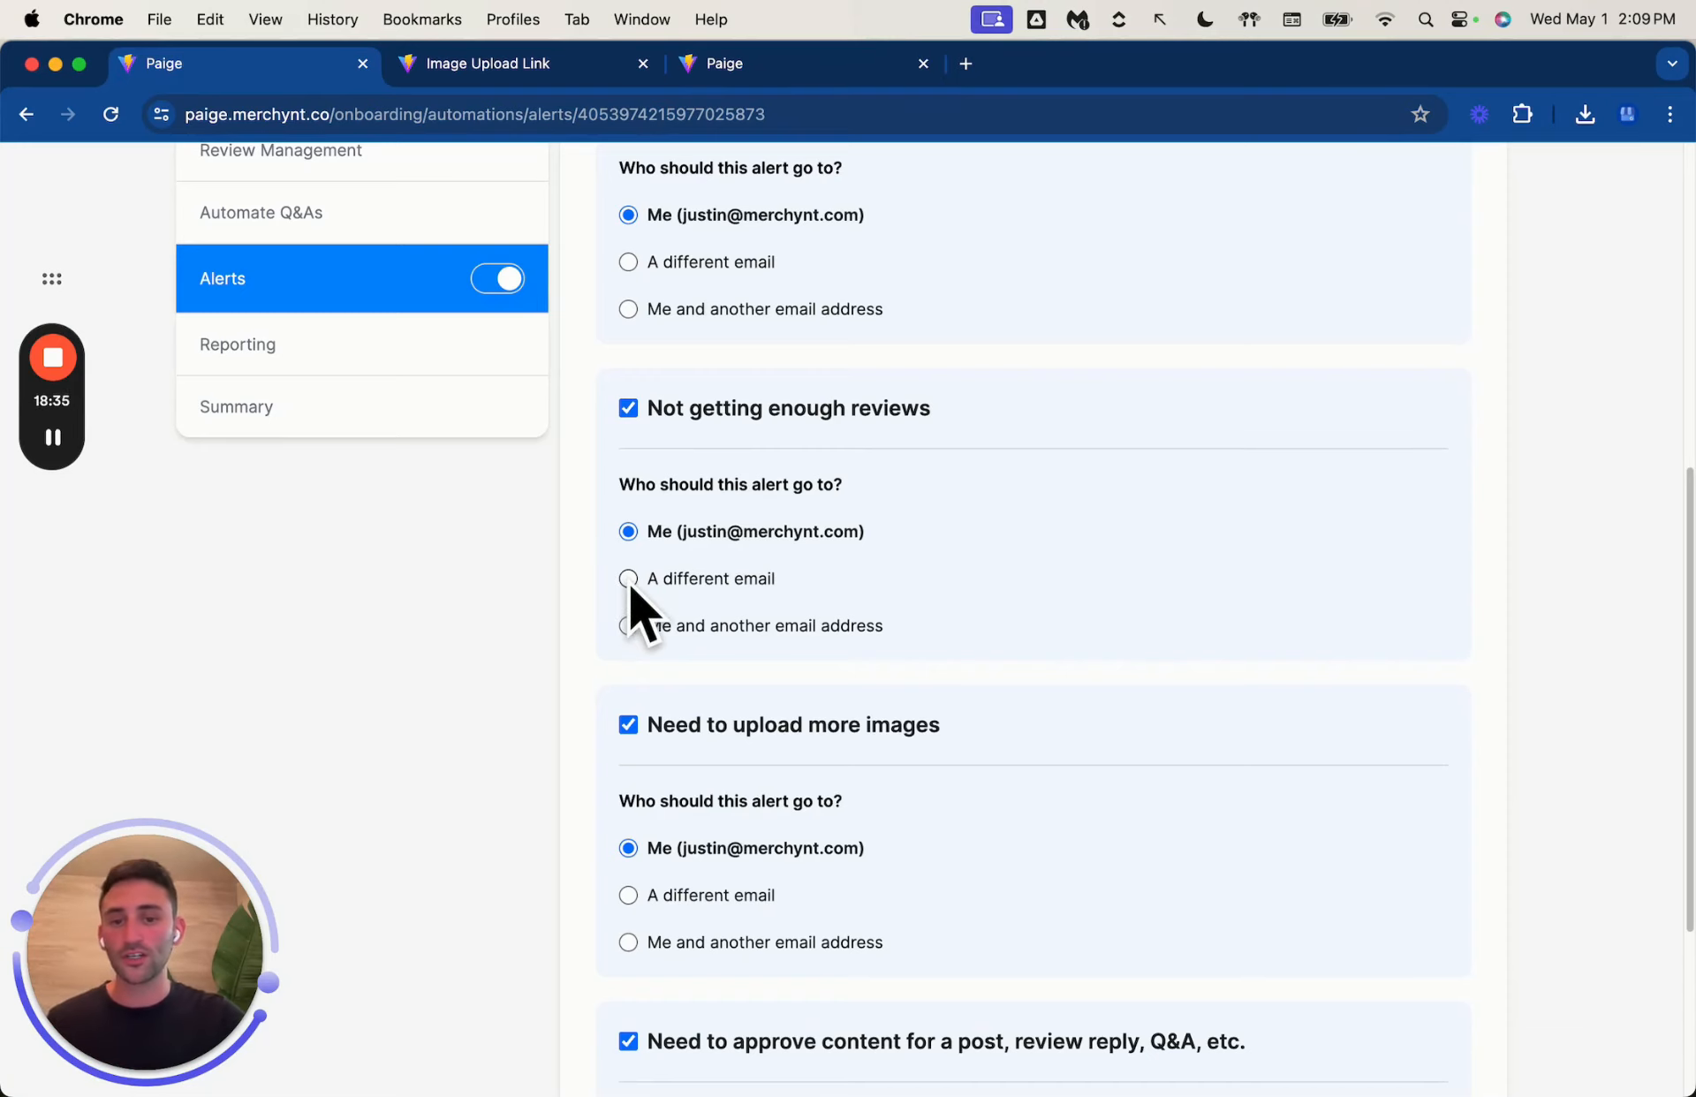
scroll(829, 735, down, 3)
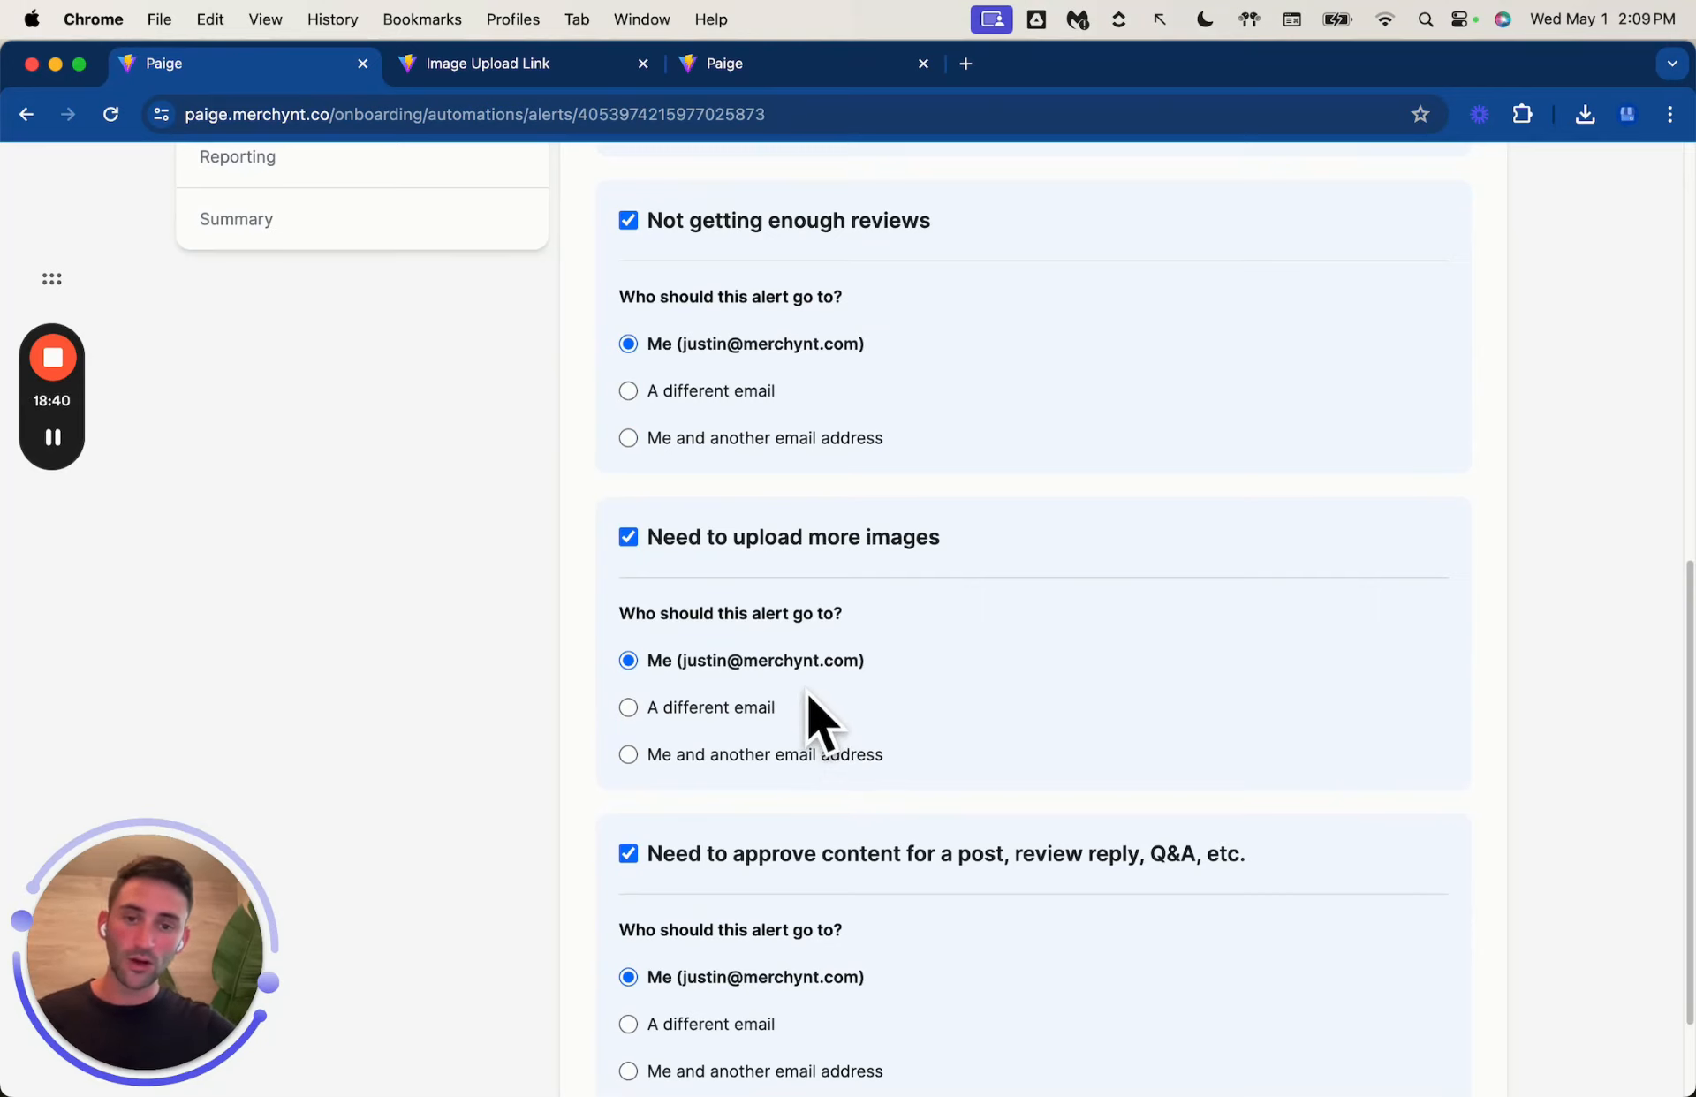
scroll(808, 693, down, 3)
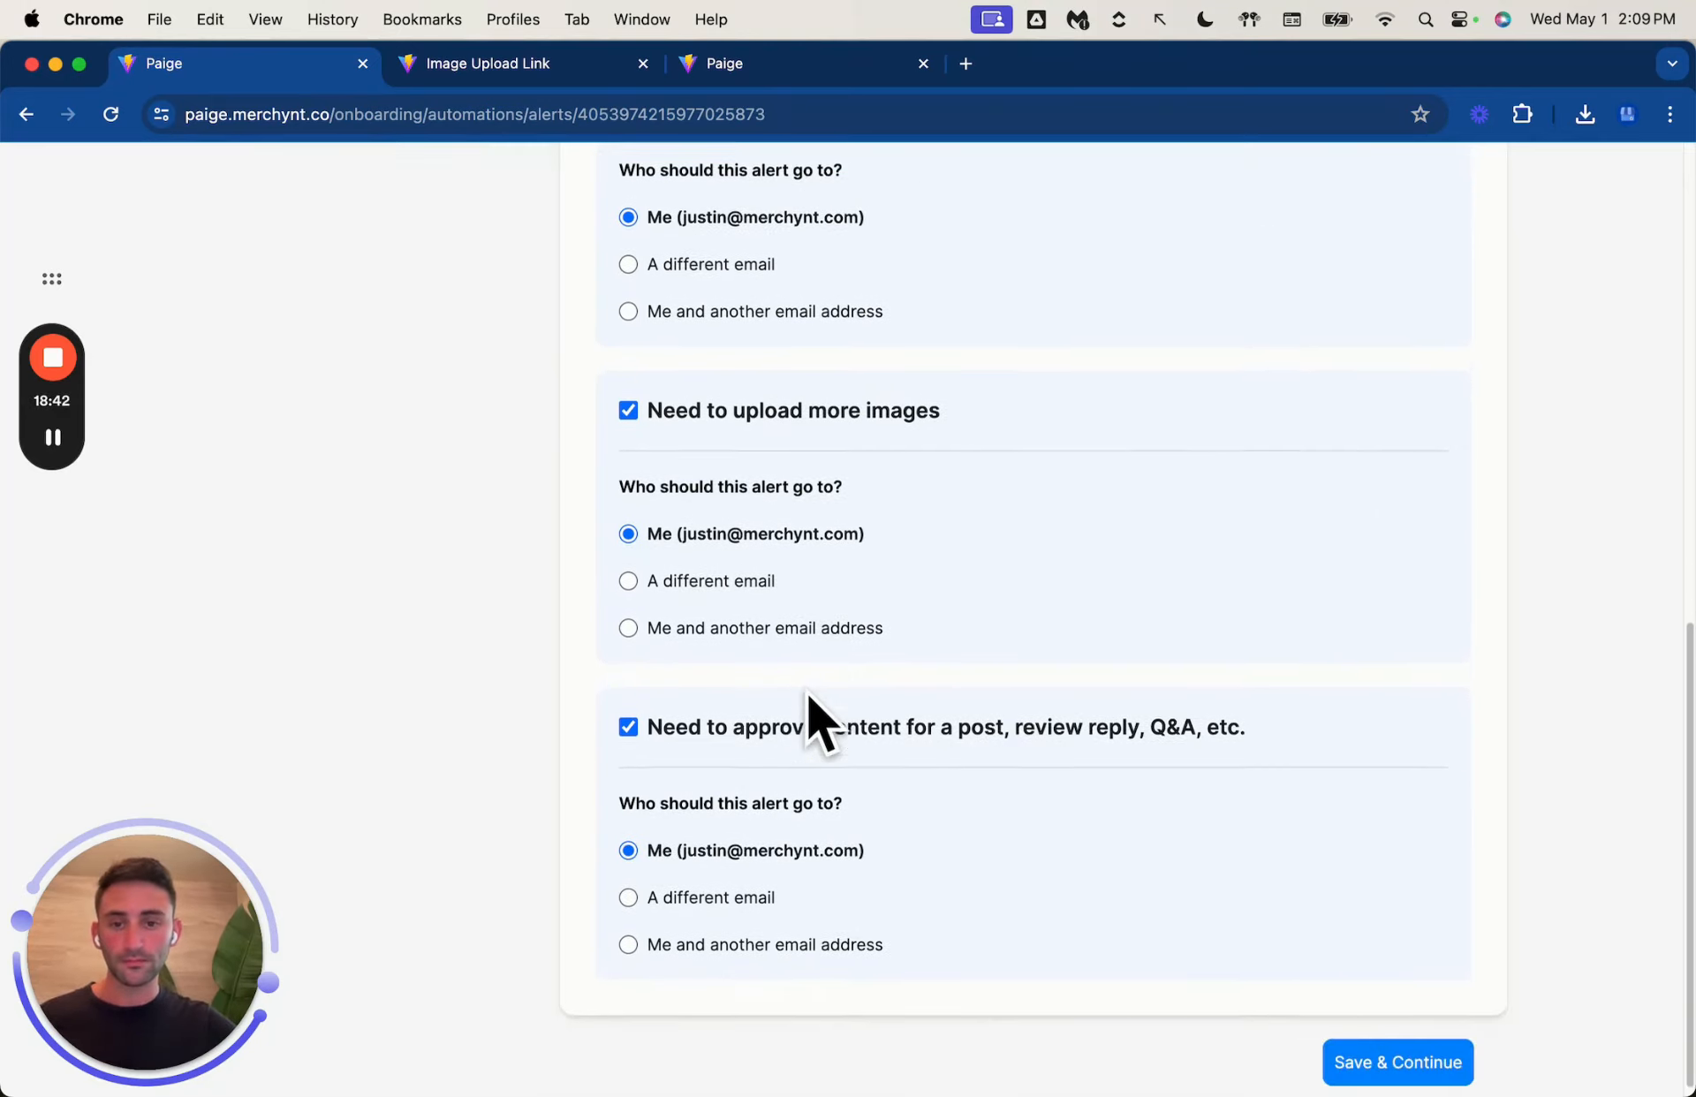
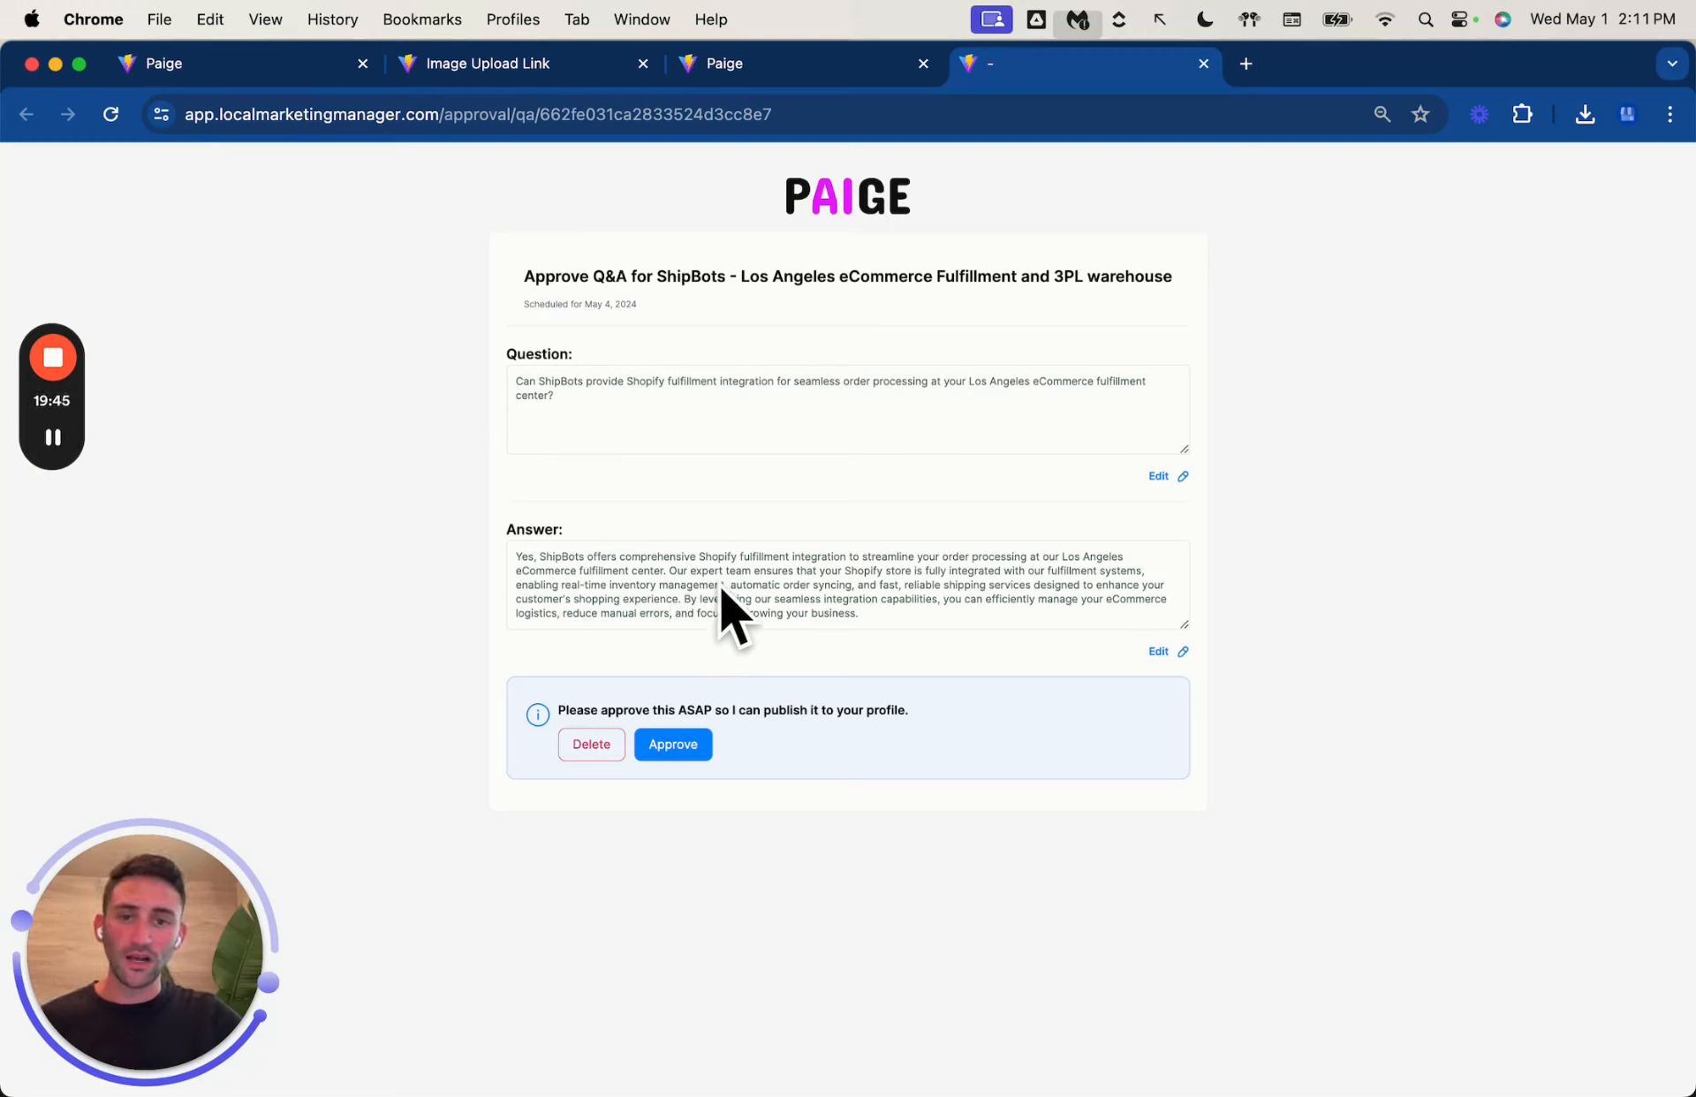
Step: Open the answer in the ShipBots Q&A approval request for editing, and close the editing again
click(1174, 661)
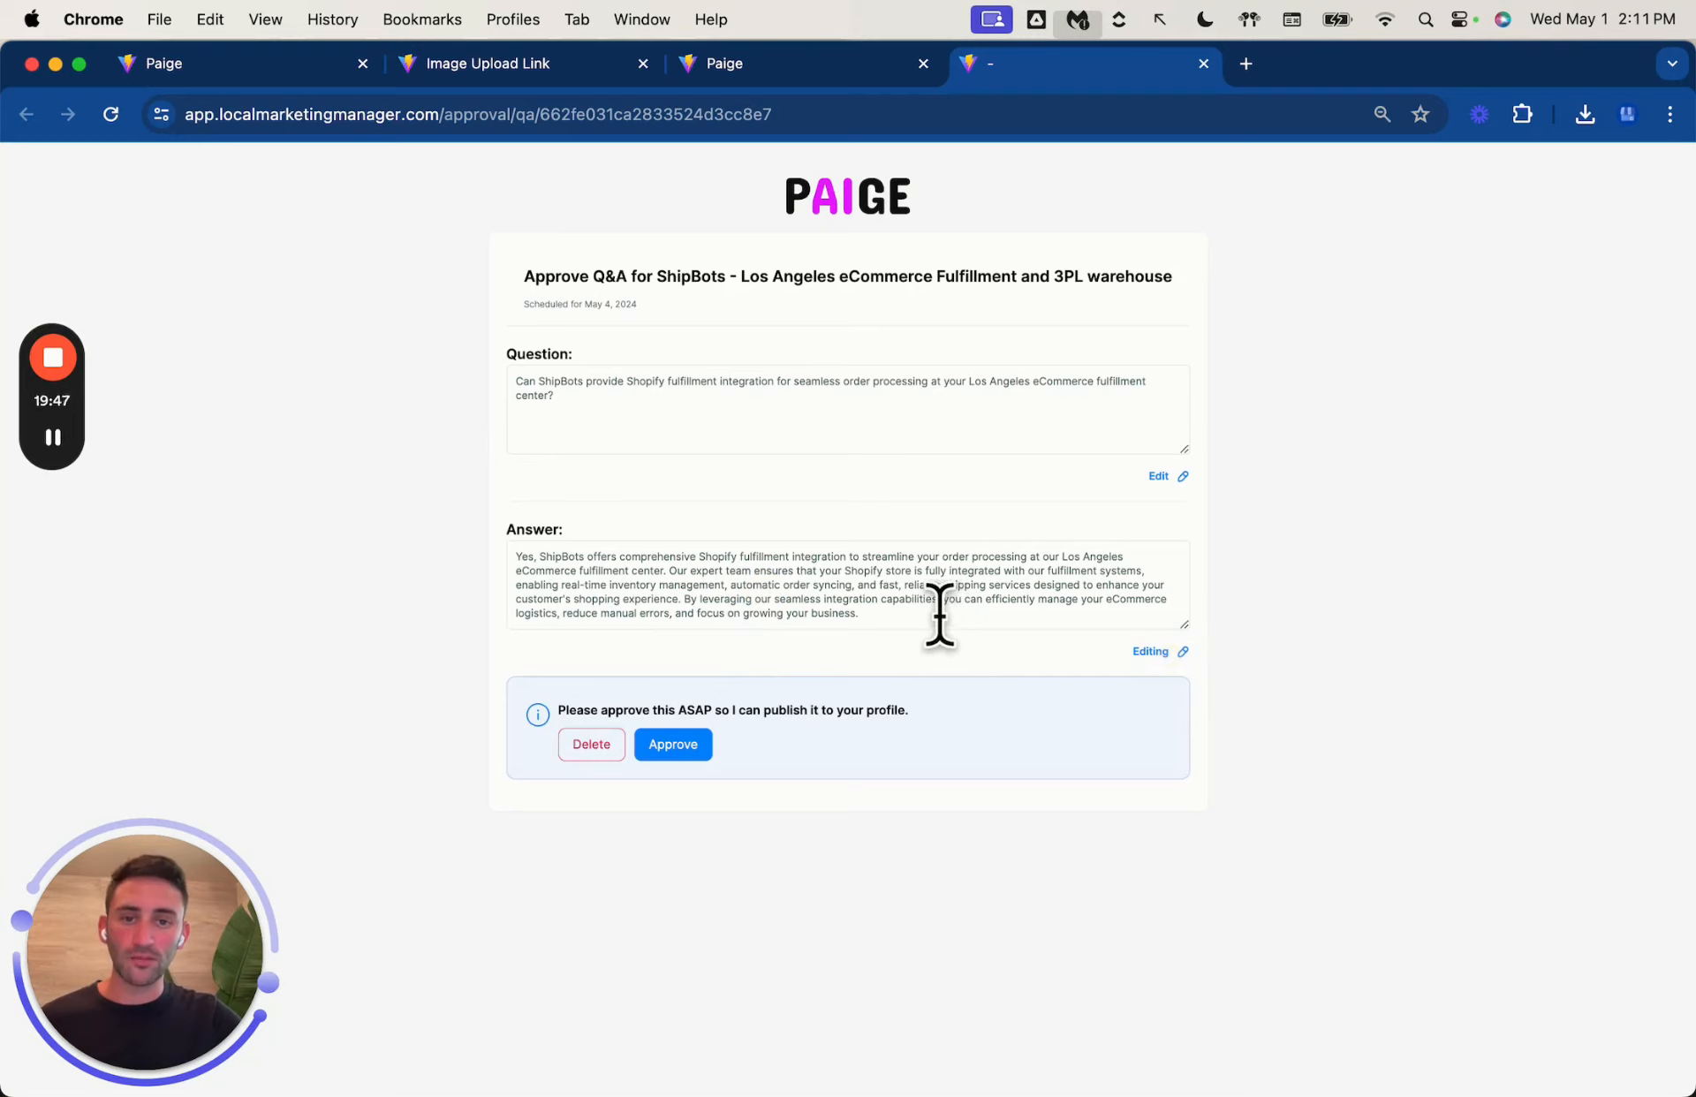
click(939, 616)
click(1164, 652)
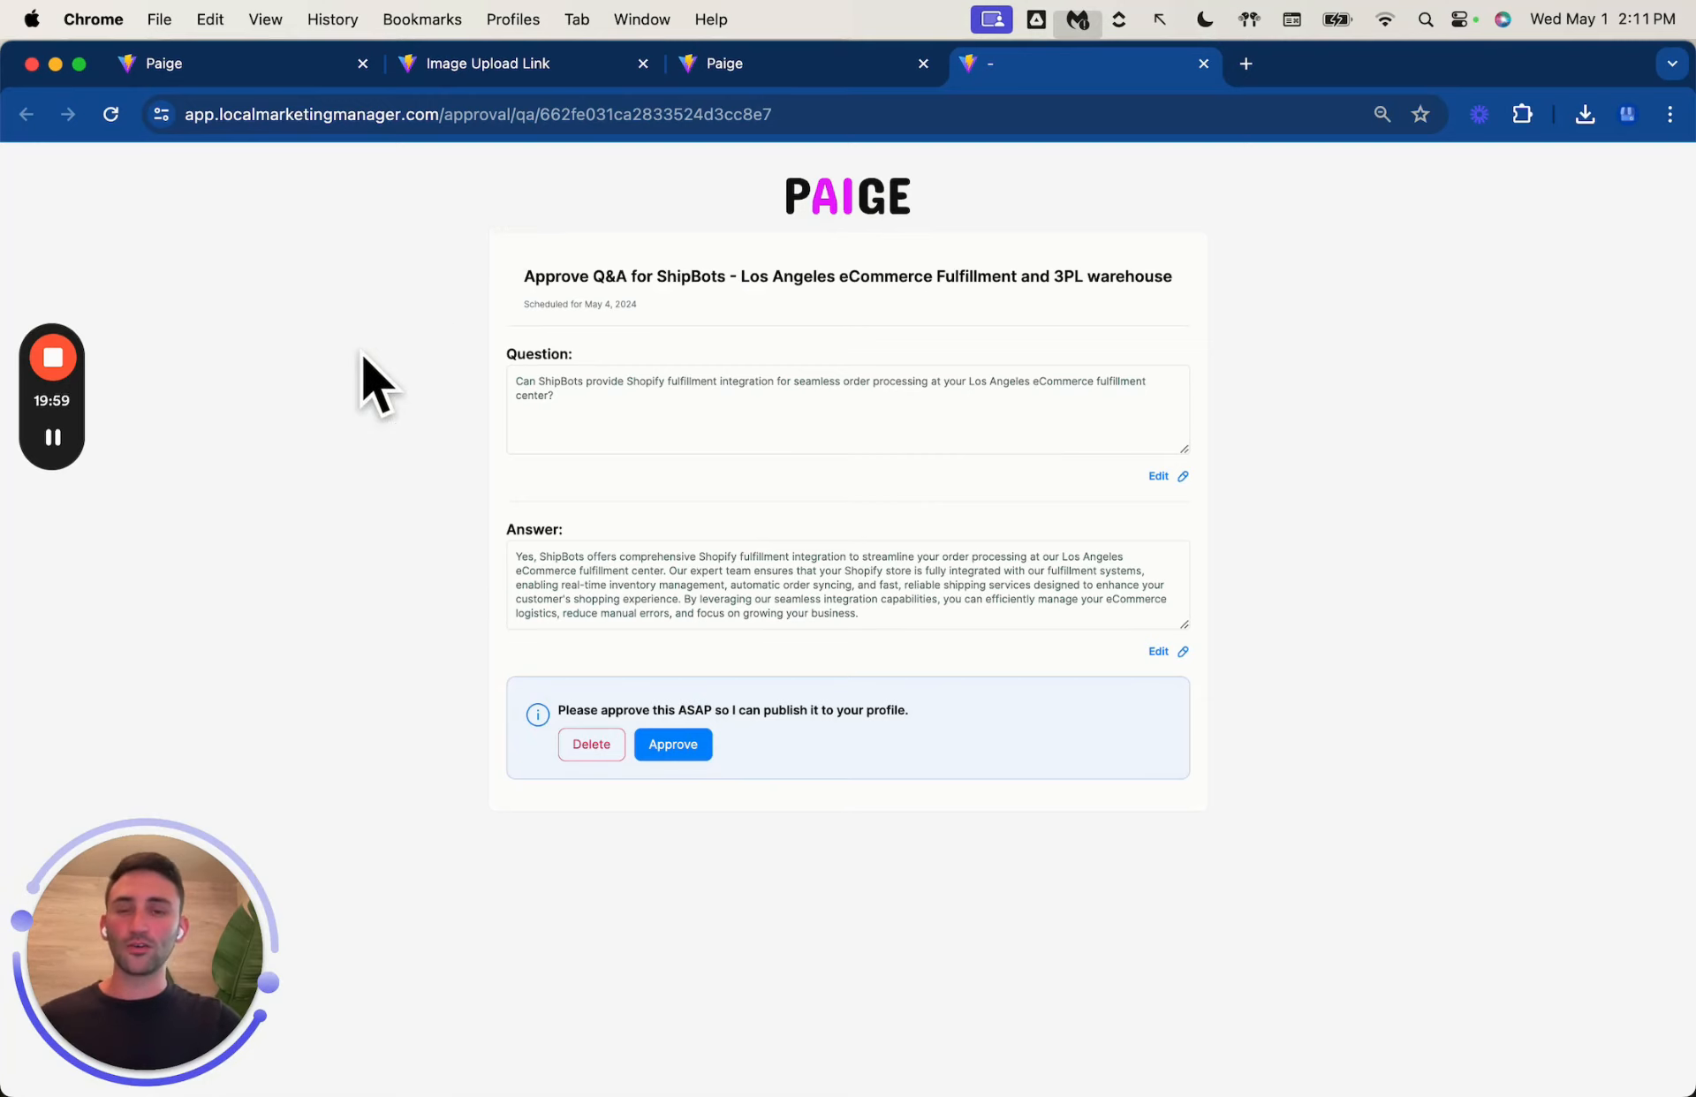
Step: Return to the Merchynt onboarding, save the alert settings with all alerts going to Me, and continue to reporting
click(228, 78)
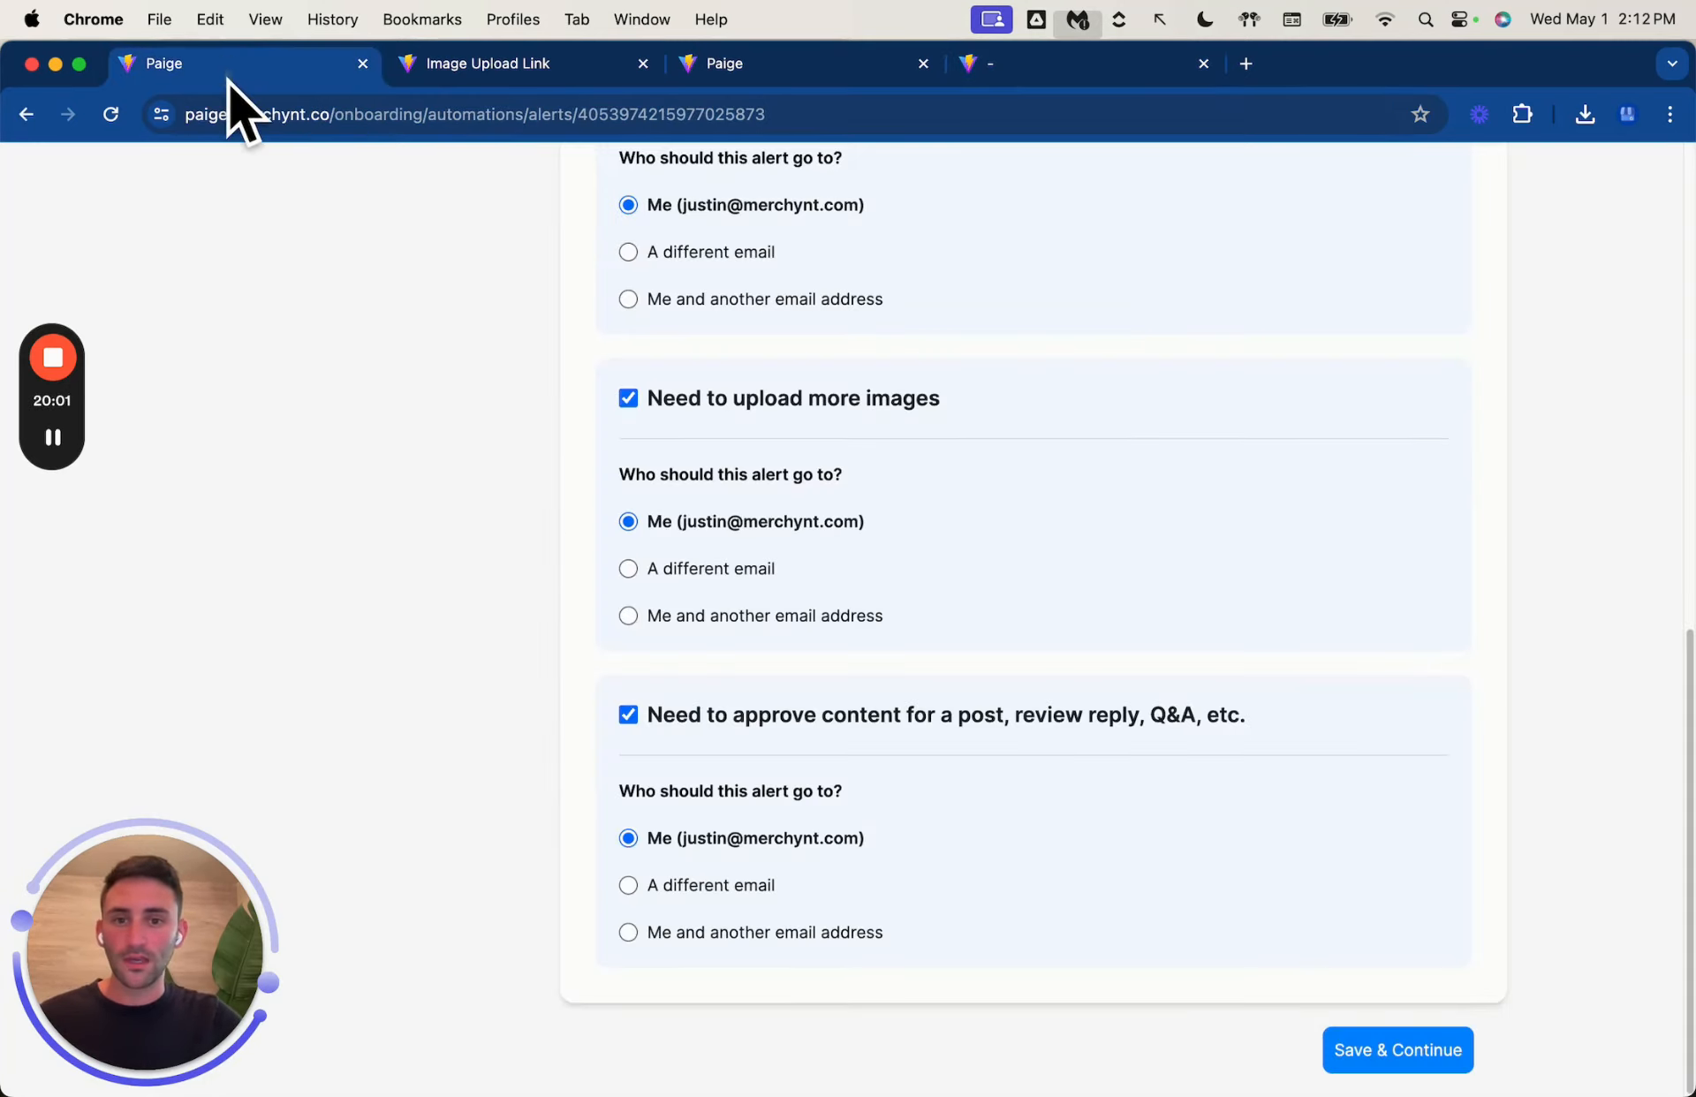
click(1382, 1064)
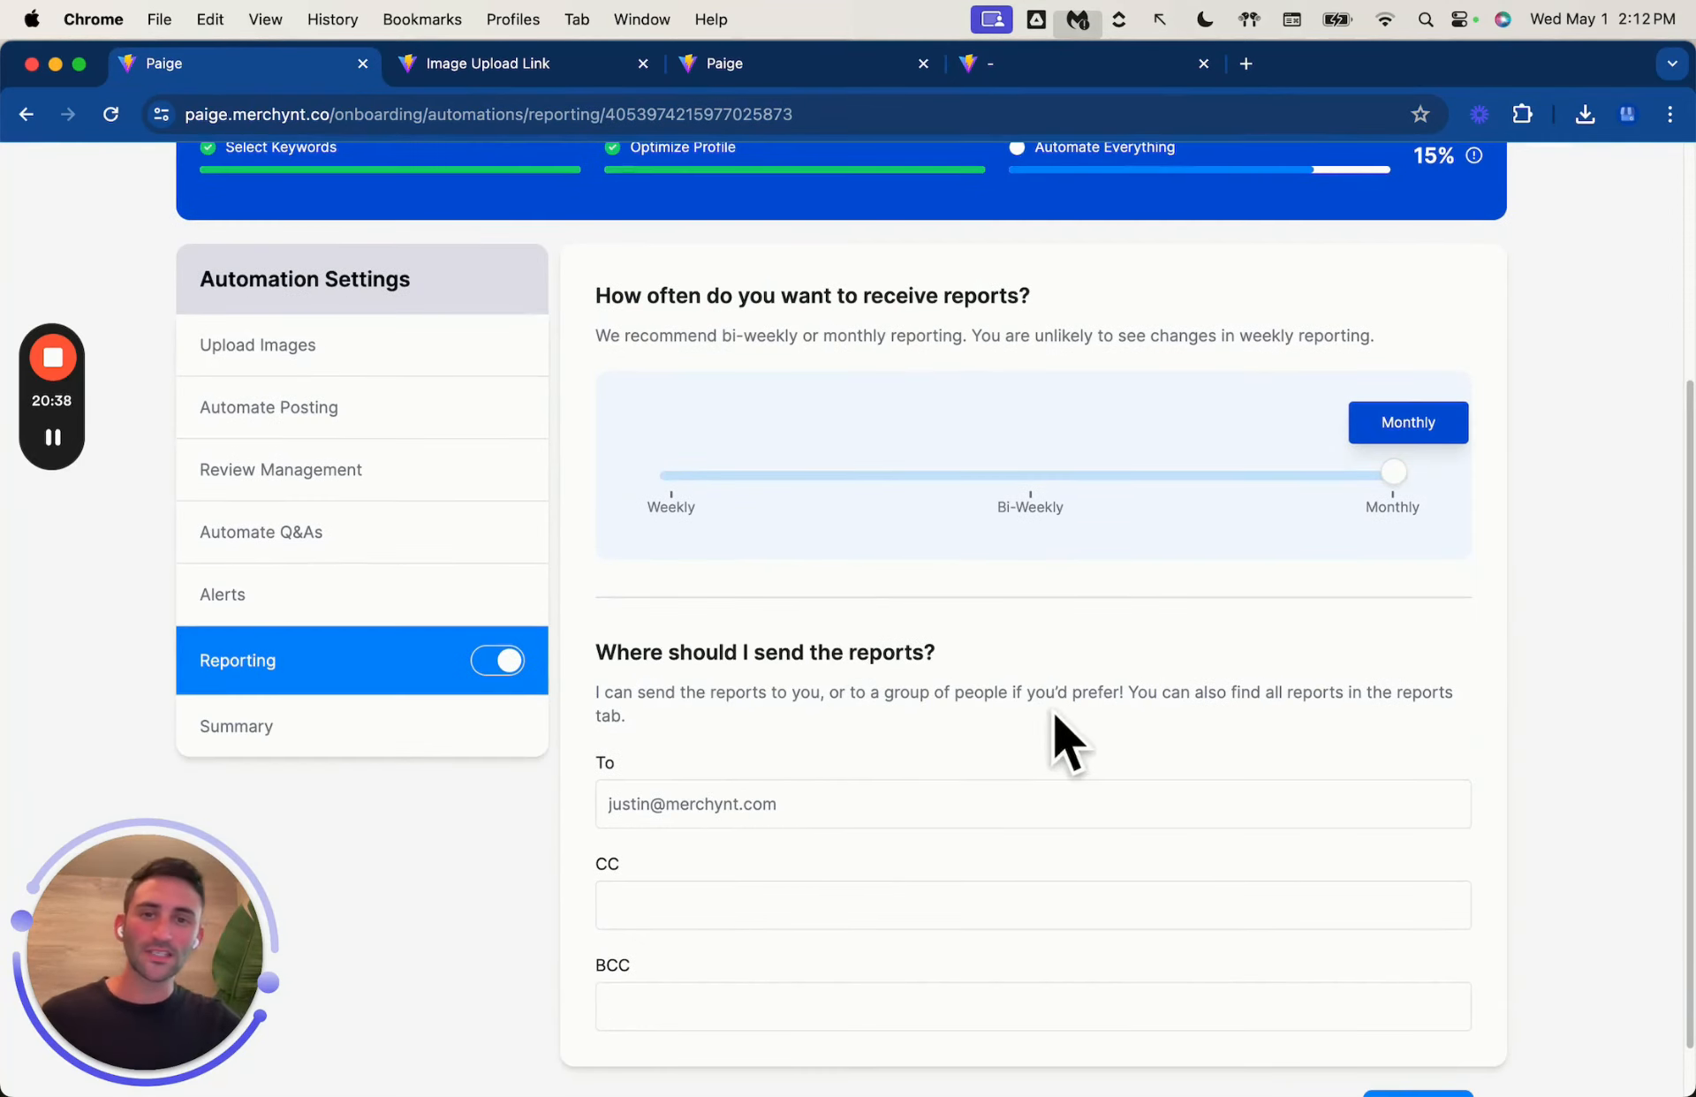
scroll(1060, 738, down, 1)
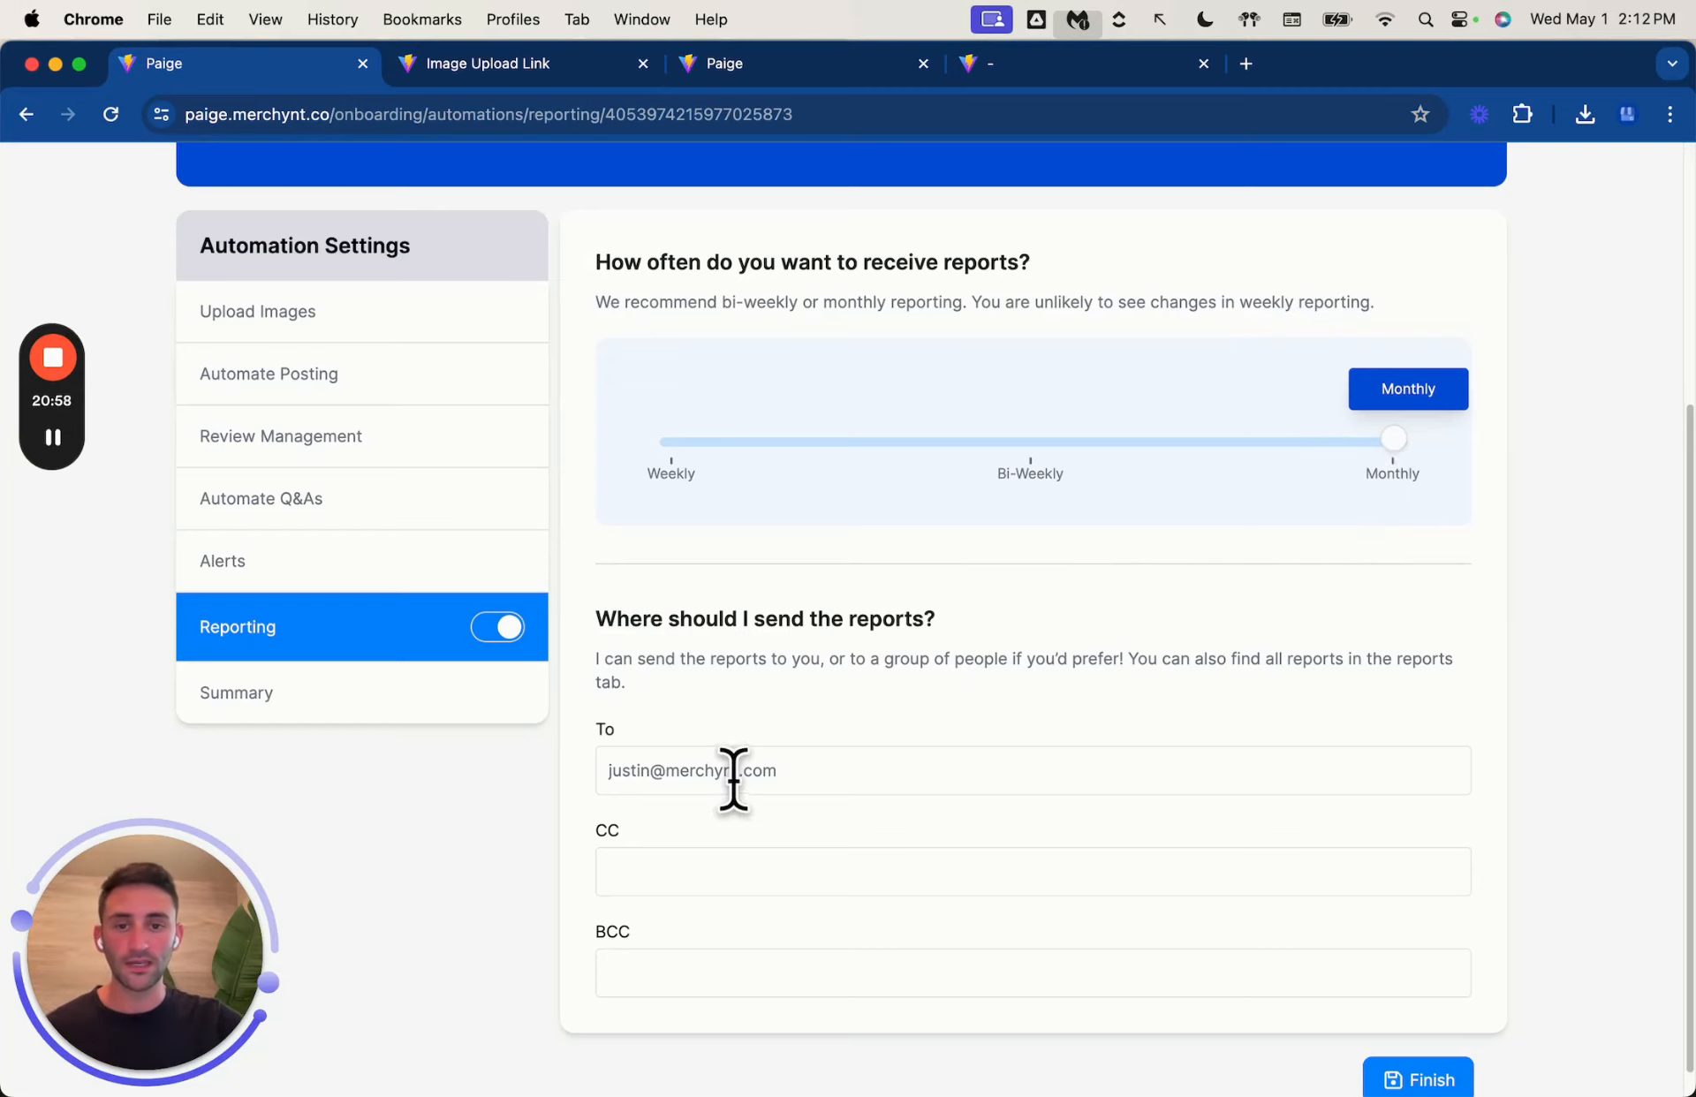
Step: Turn off the reporting automation for Merchynt and finish the automation onboarding
scroll(733, 781, down, 1)
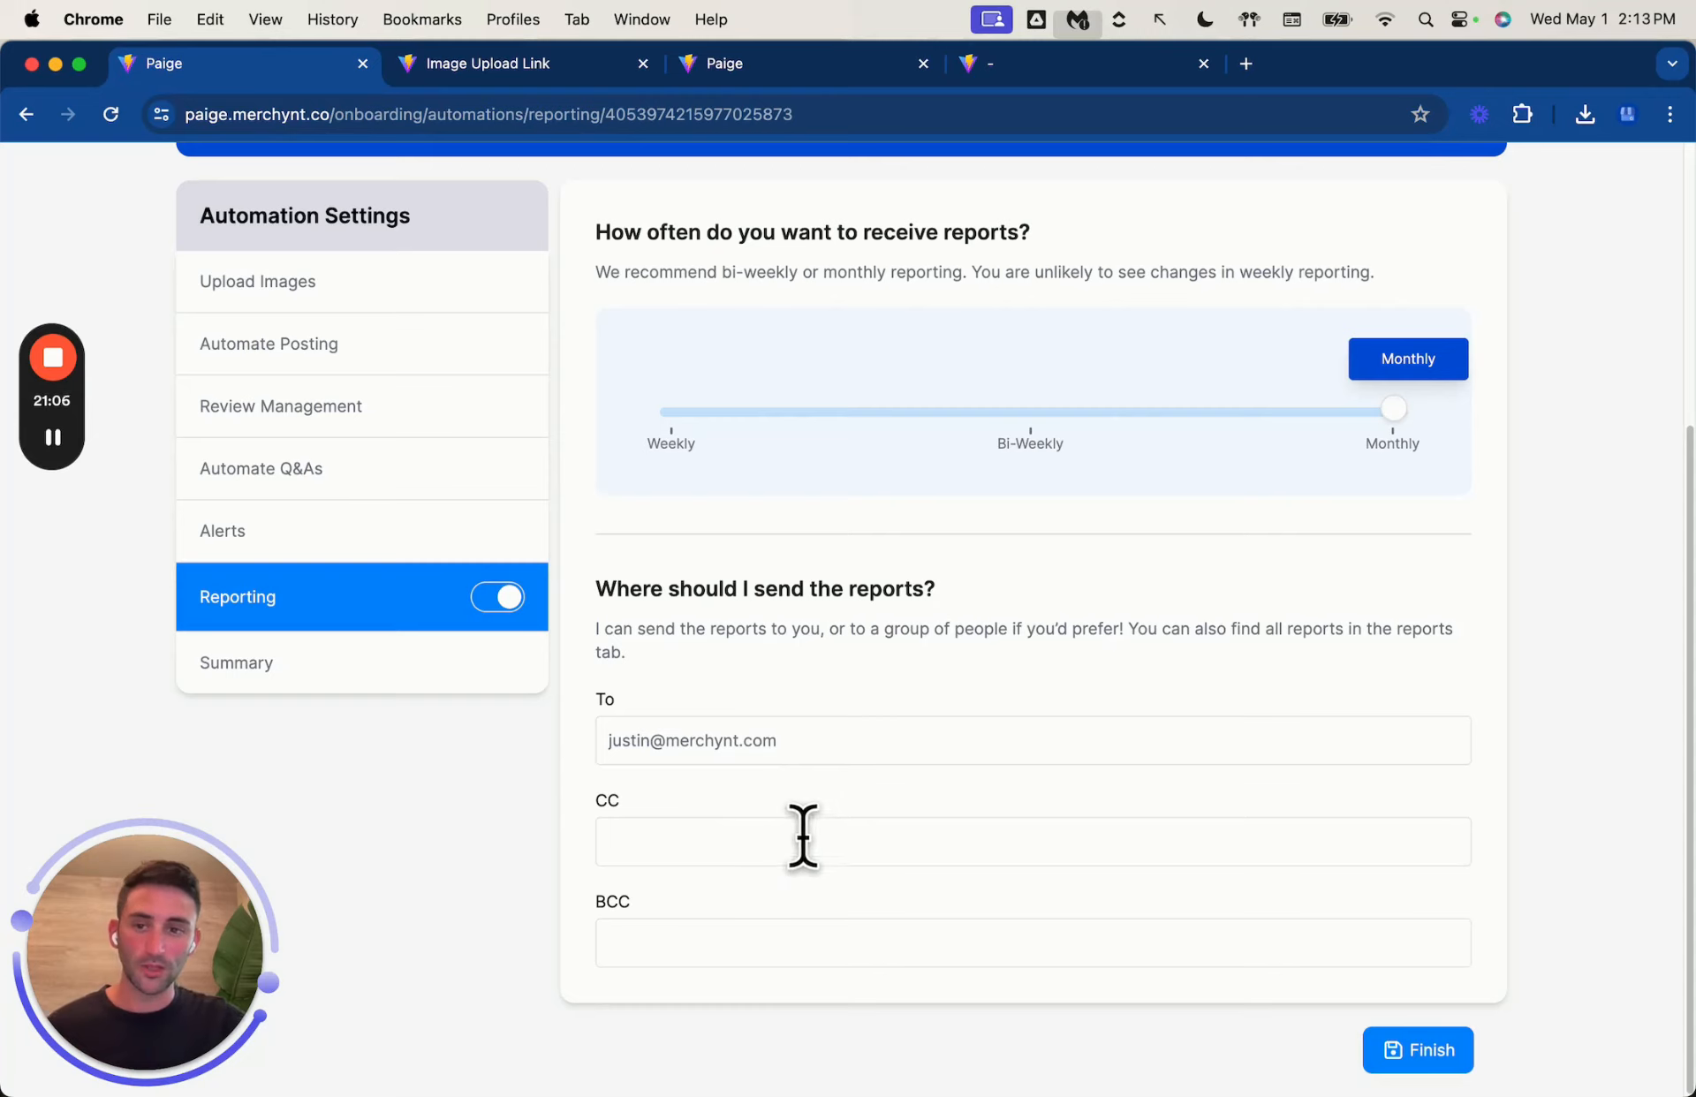
click(499, 599)
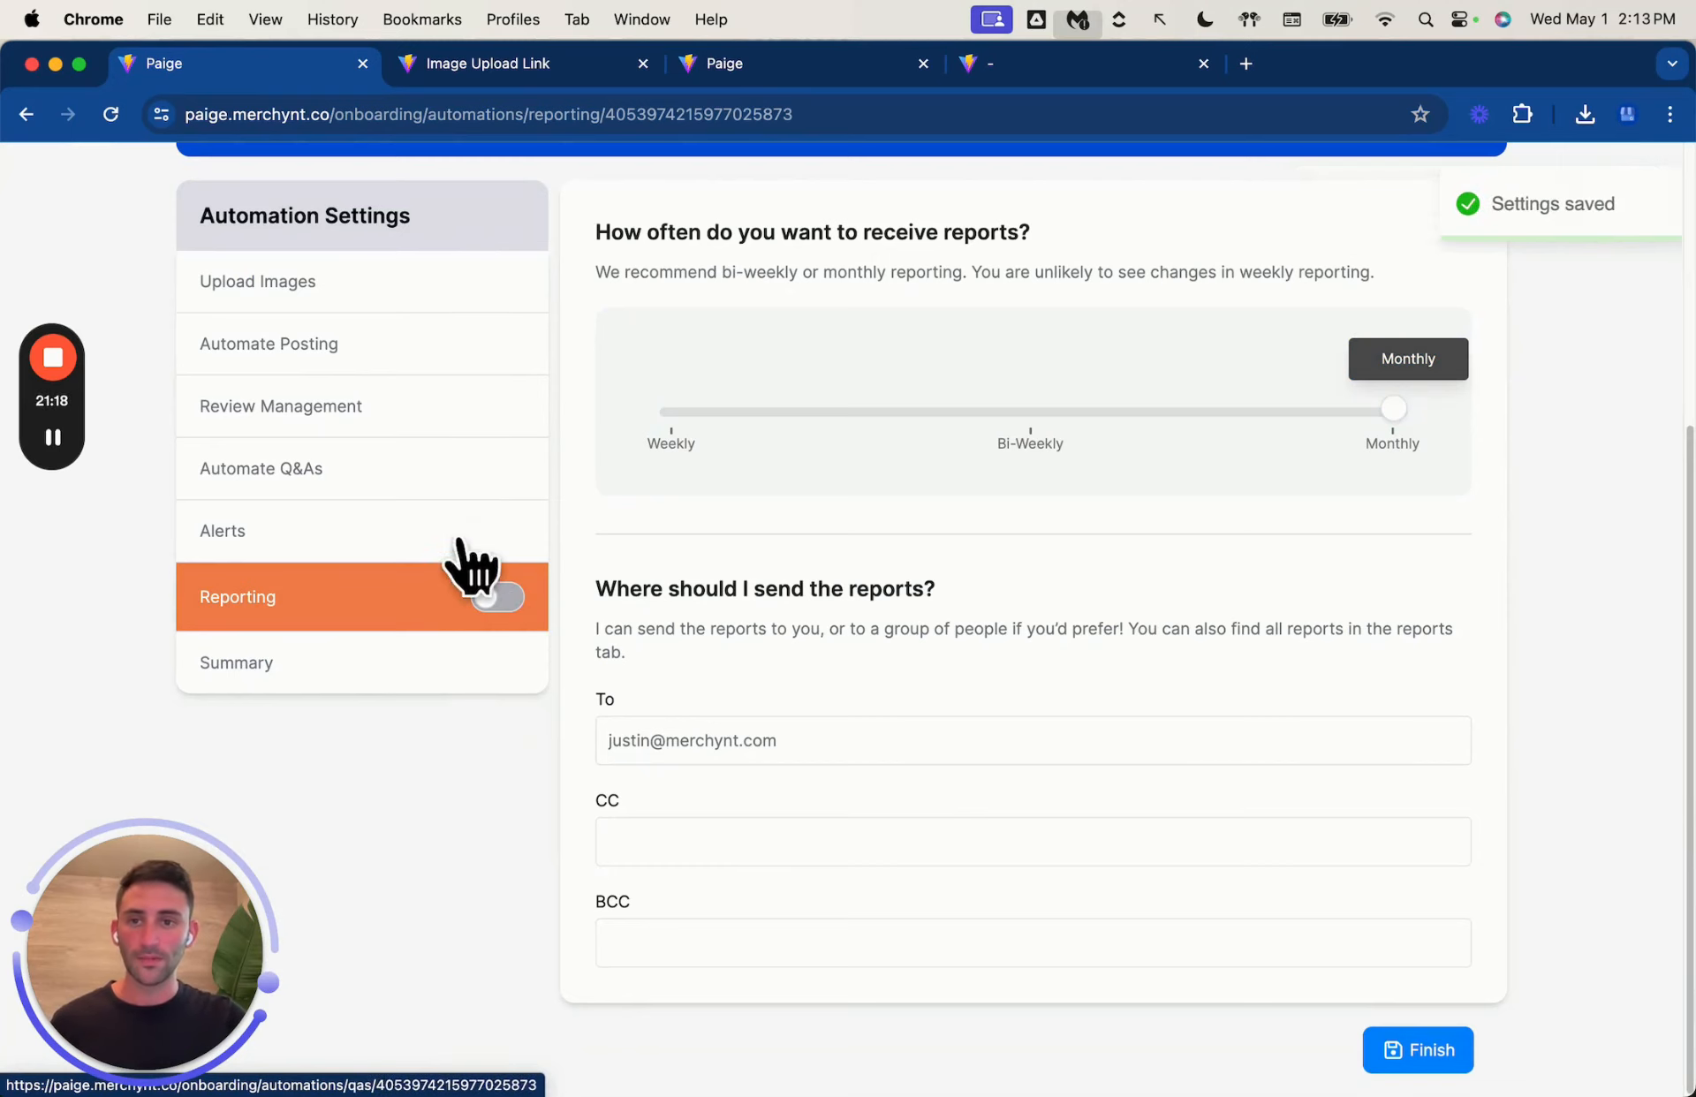
click(1386, 1056)
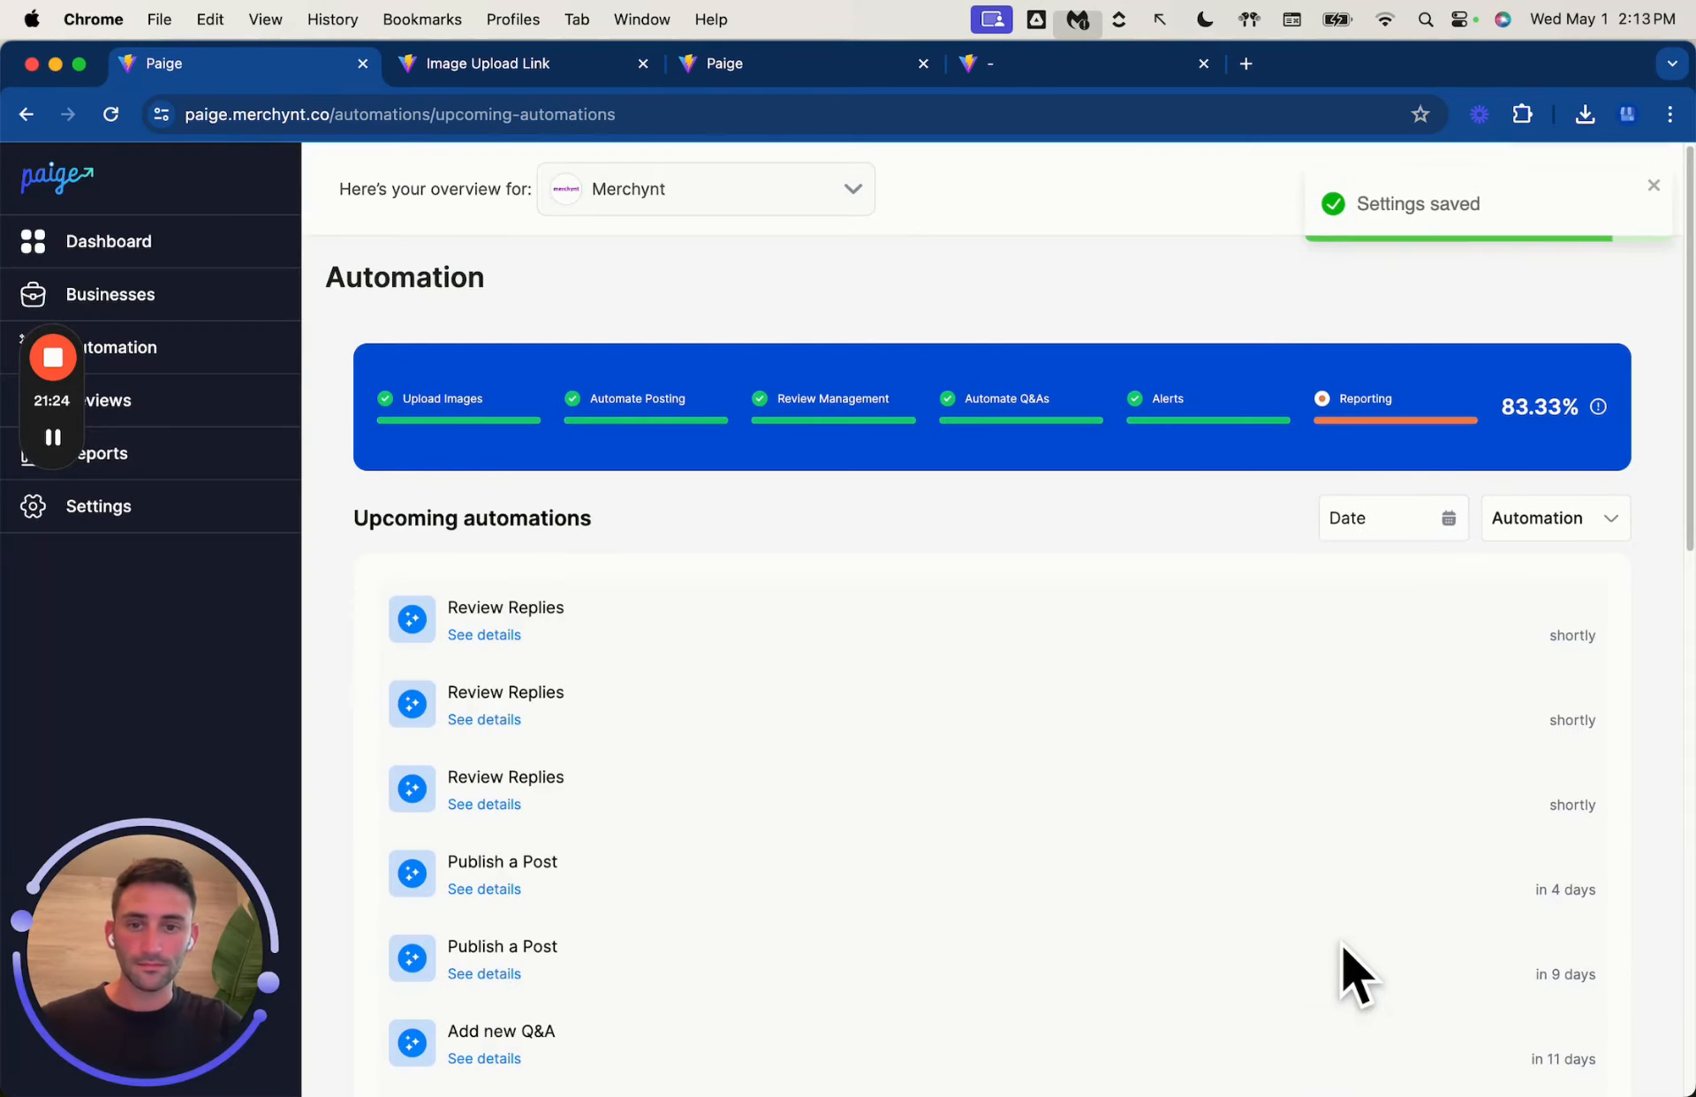
Step: Review the upcoming and completed automations listed for Merchynt
scroll(1331, 940, down, 3)
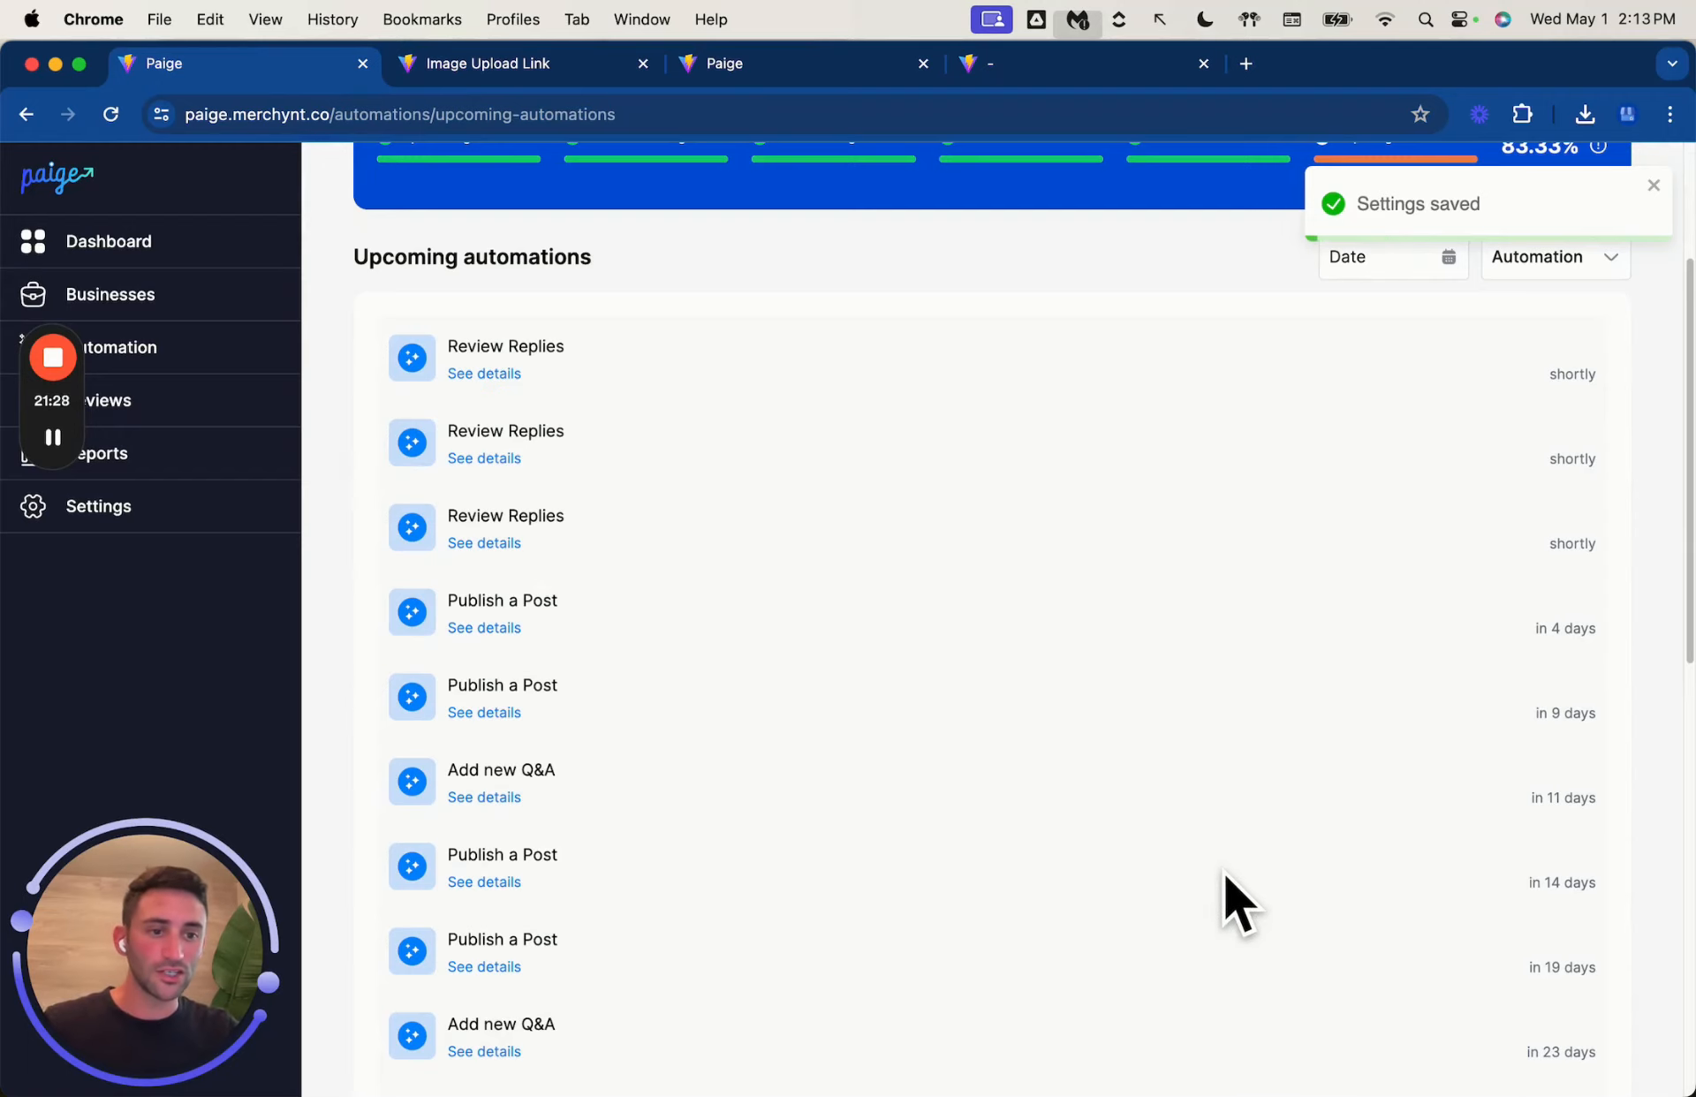
scroll(1224, 869, down, 4)
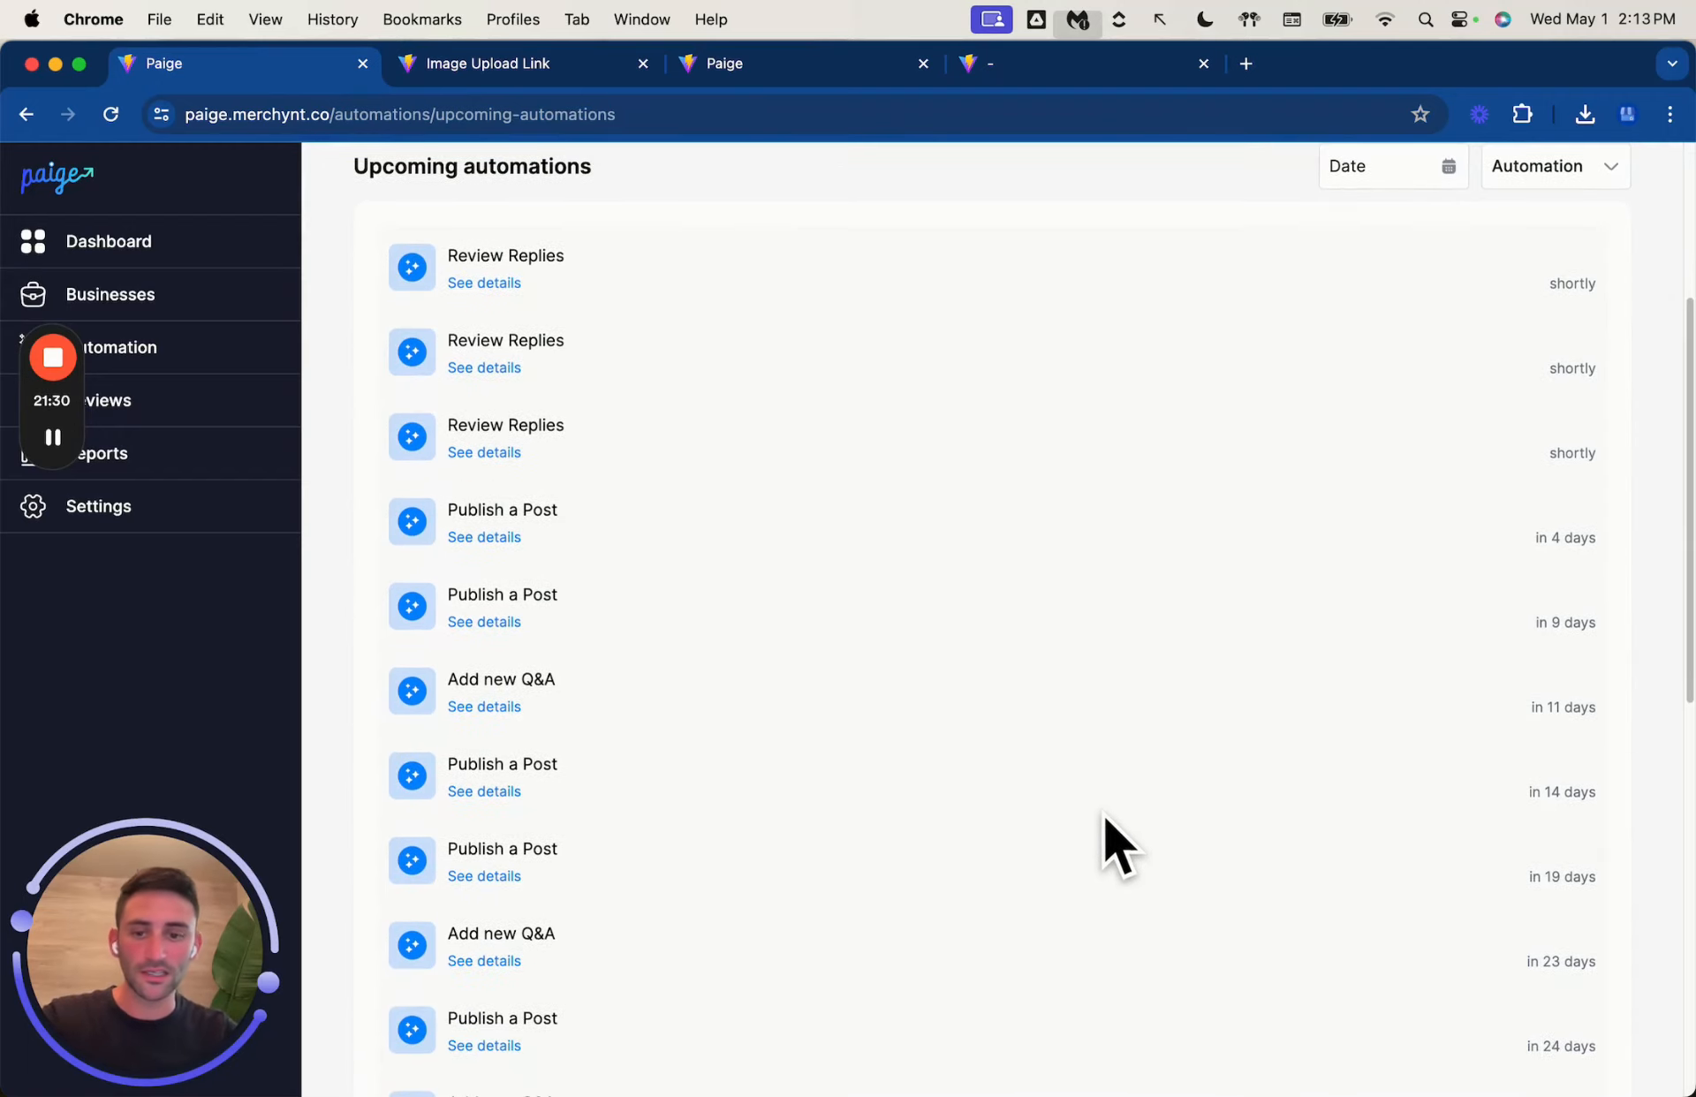
scroll(1041, 757, down, 4)
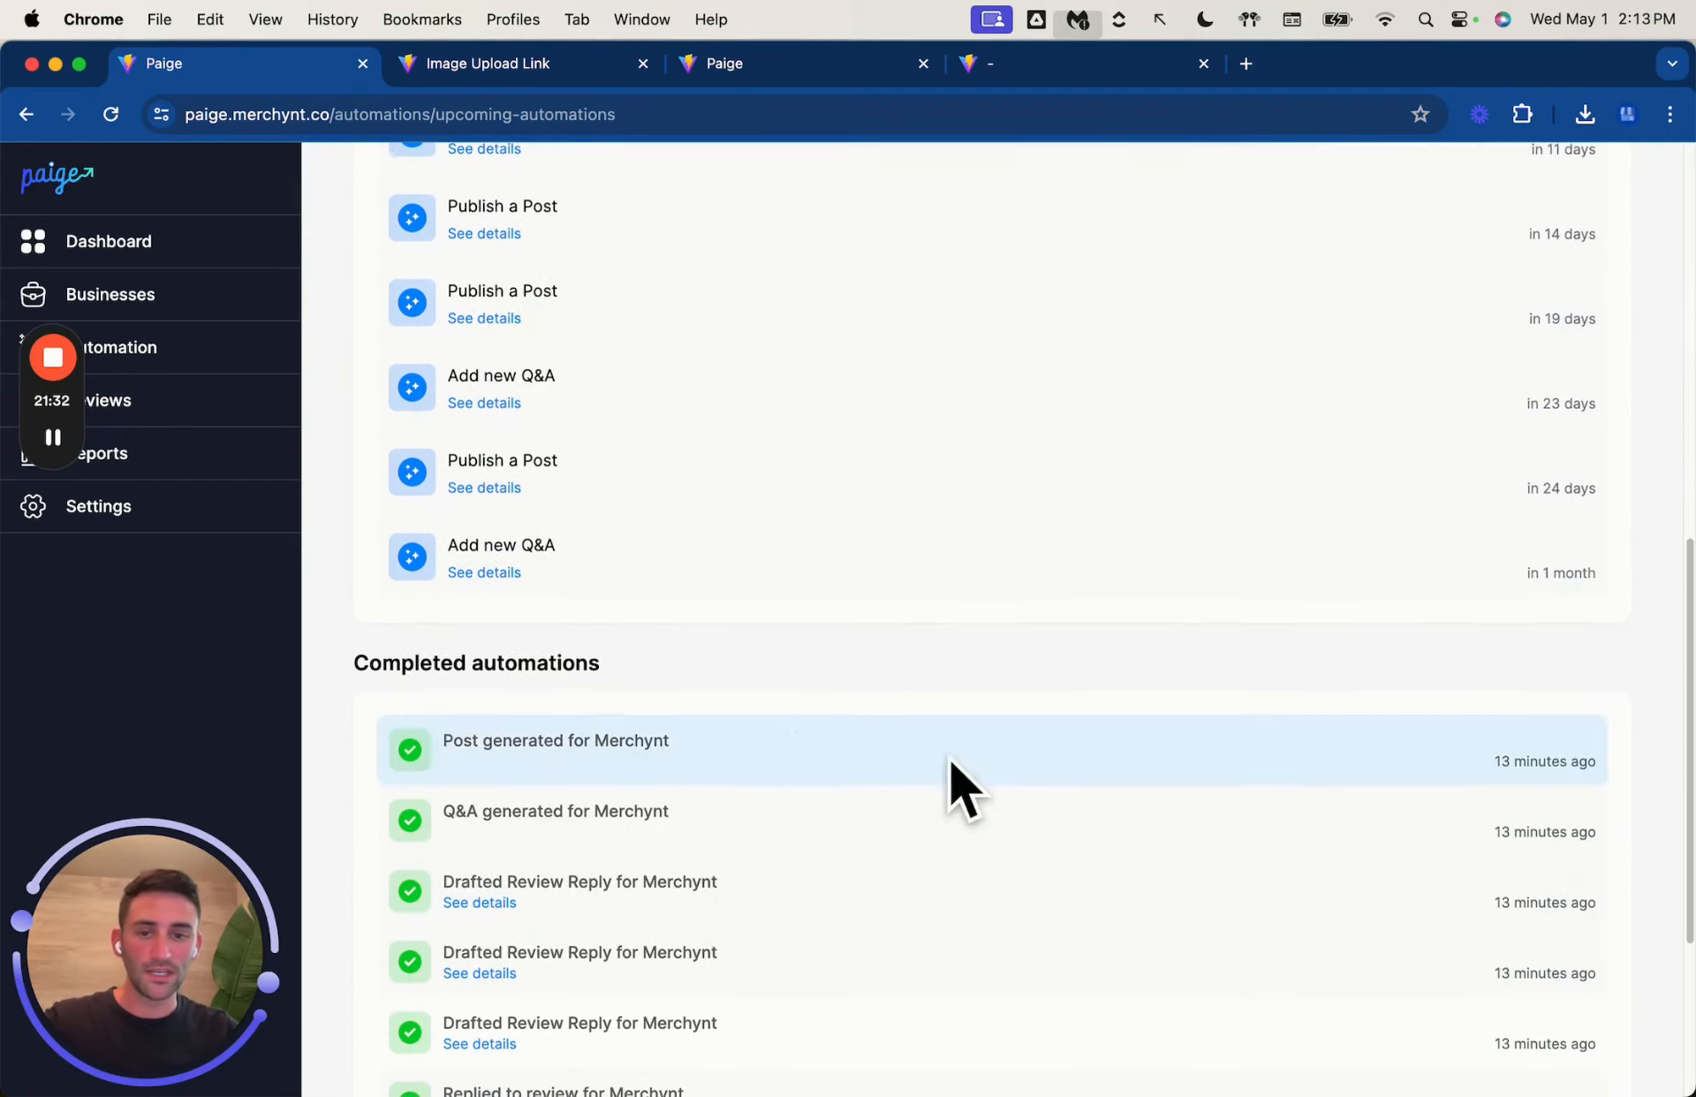
scroll(799, 775, down, 4)
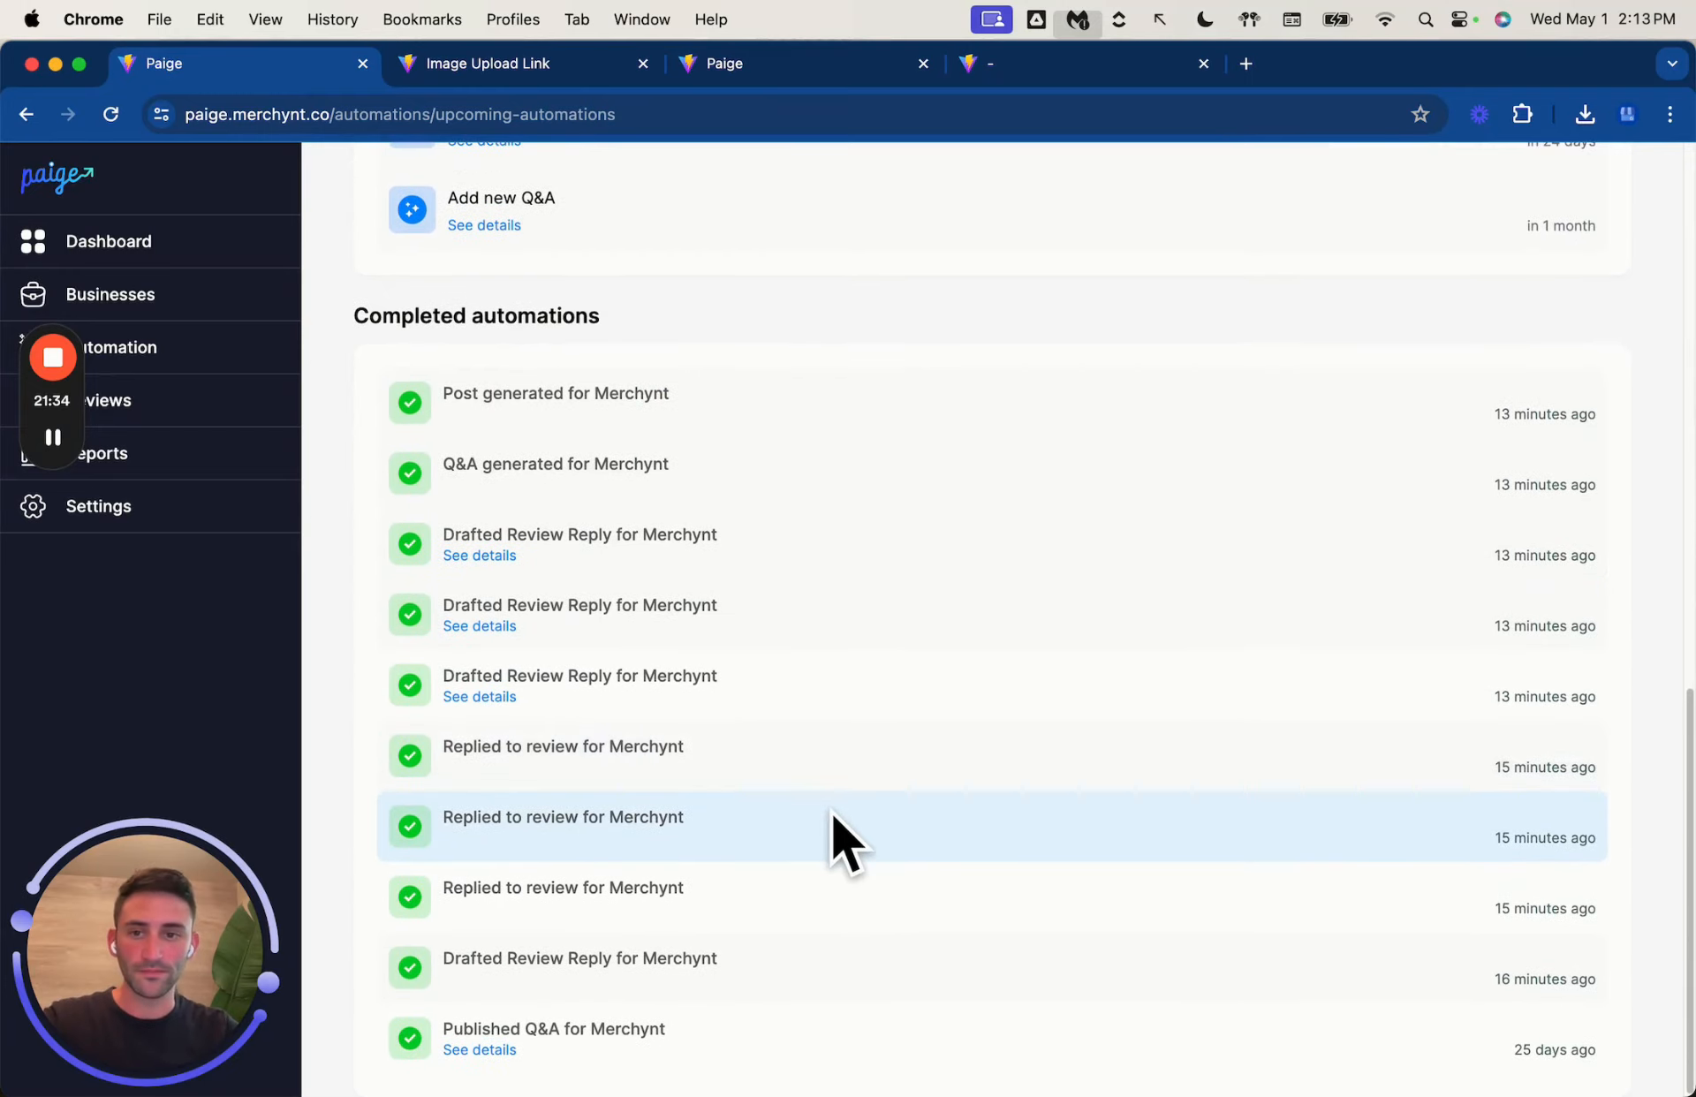
scroll(830, 813, up, 10)
scroll(829, 810, up, 4)
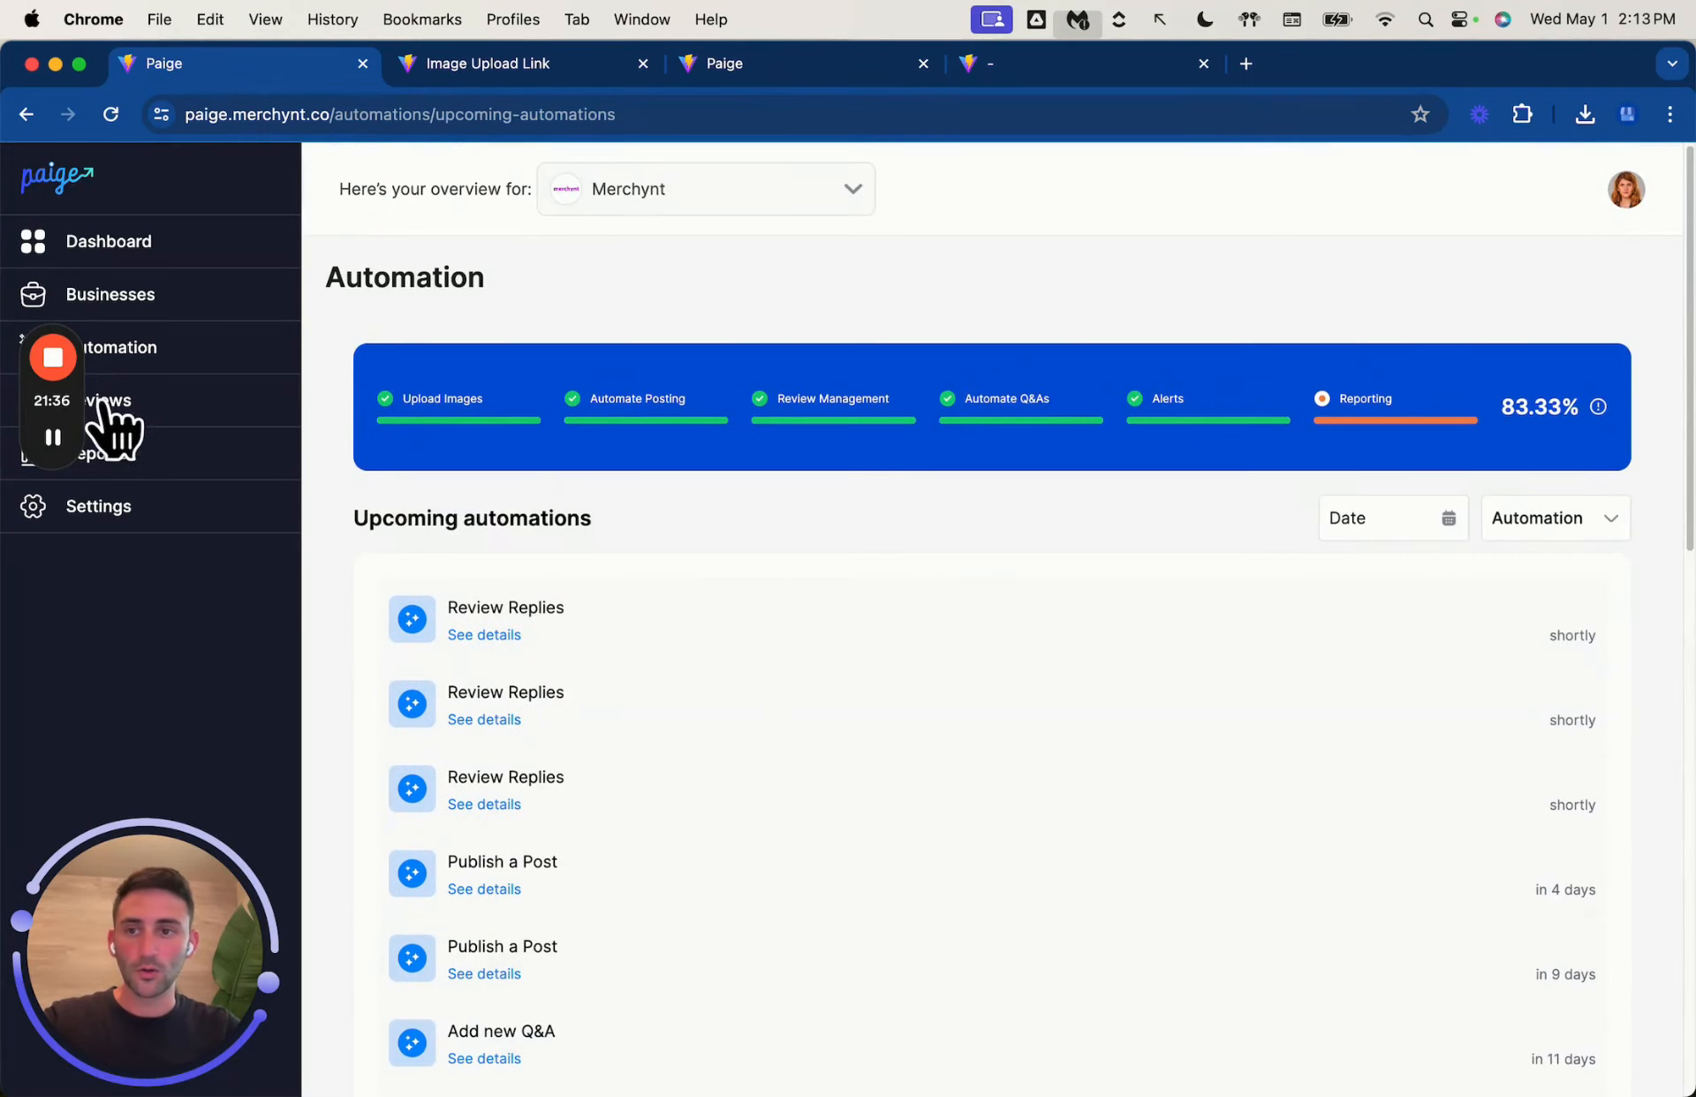
drag(82, 412, 152, 702)
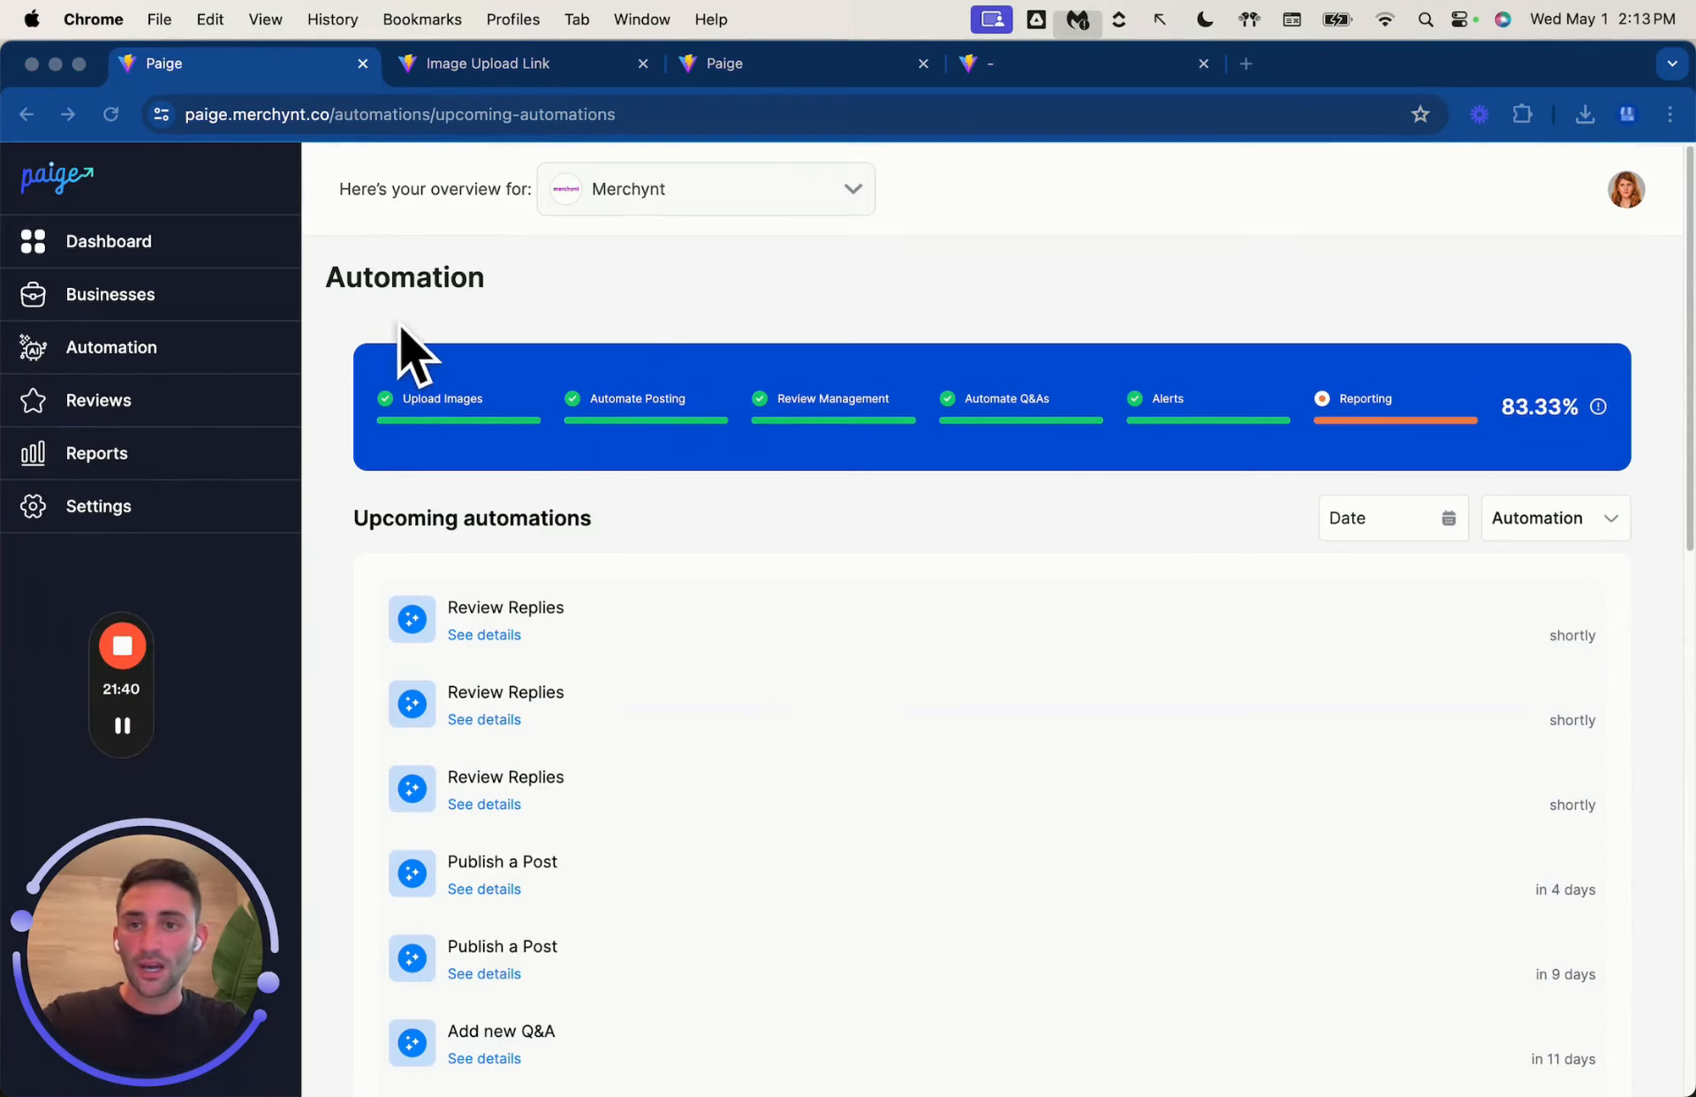
Step: Open Merchynt's reviews overview and examine the rating statistics, the ideas for more reviews and the user ratings
click(97, 409)
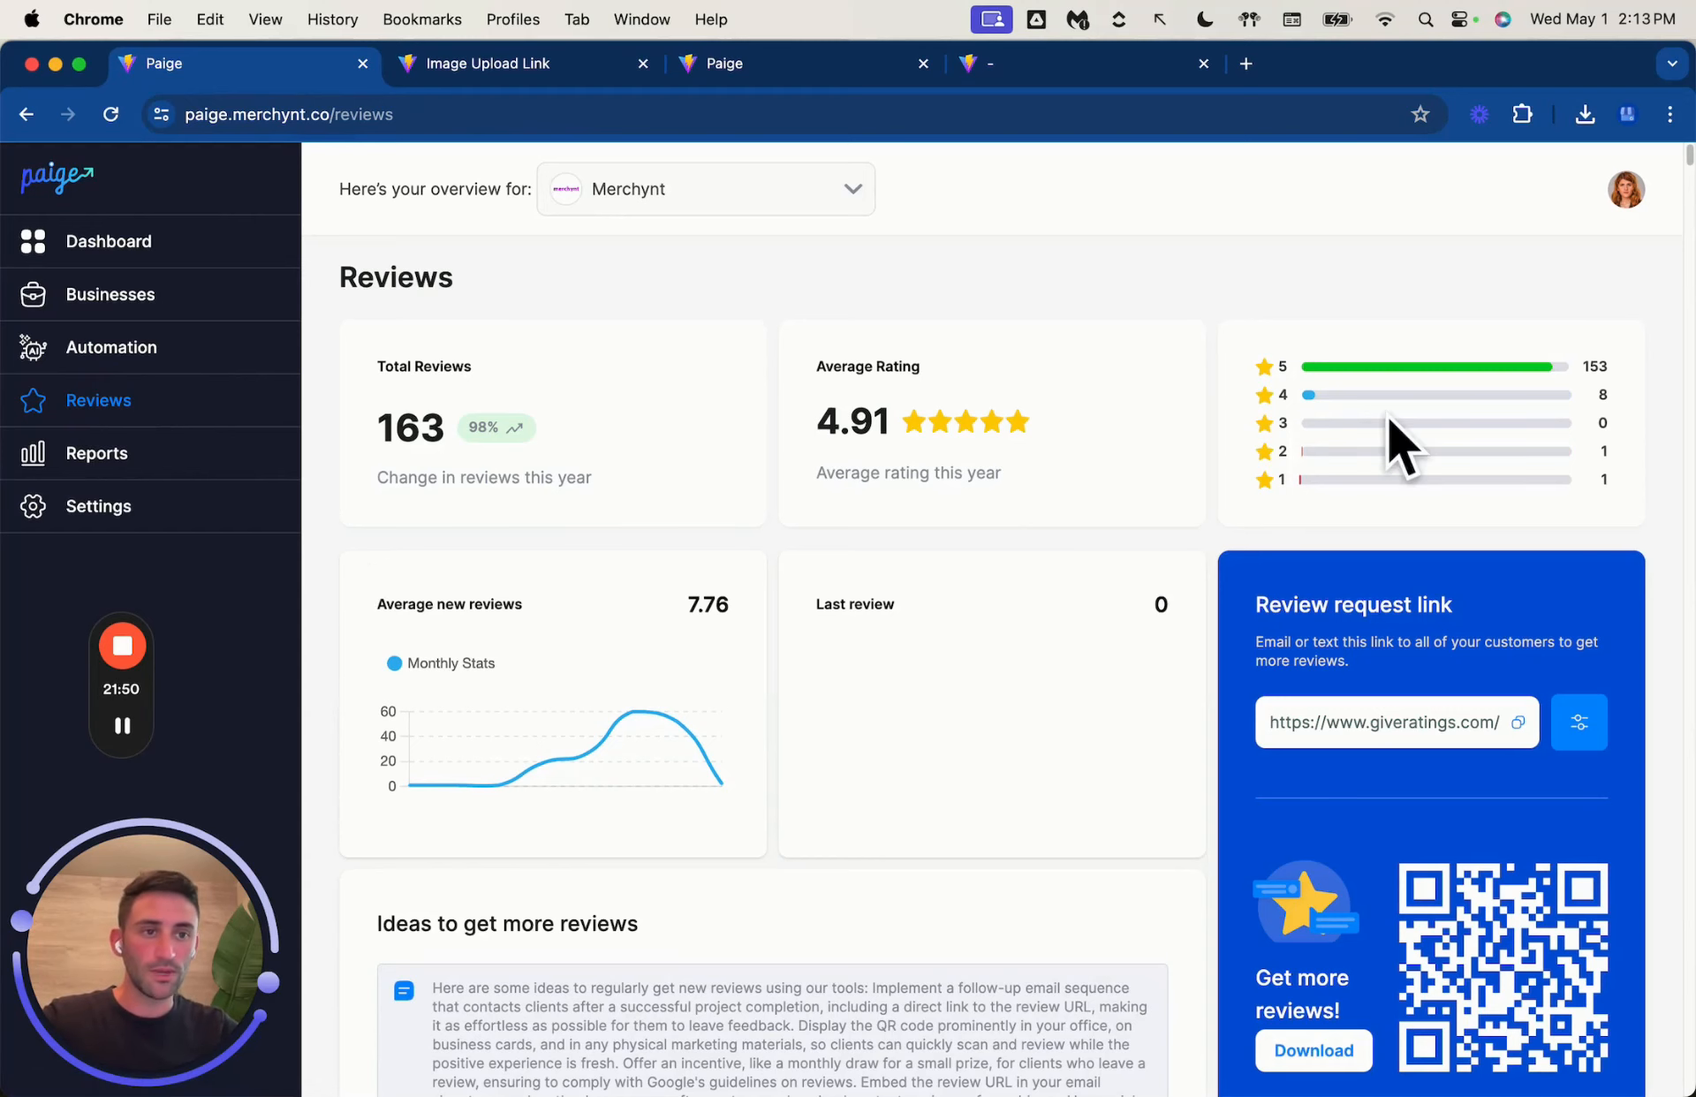
scroll(562, 786, down, 7)
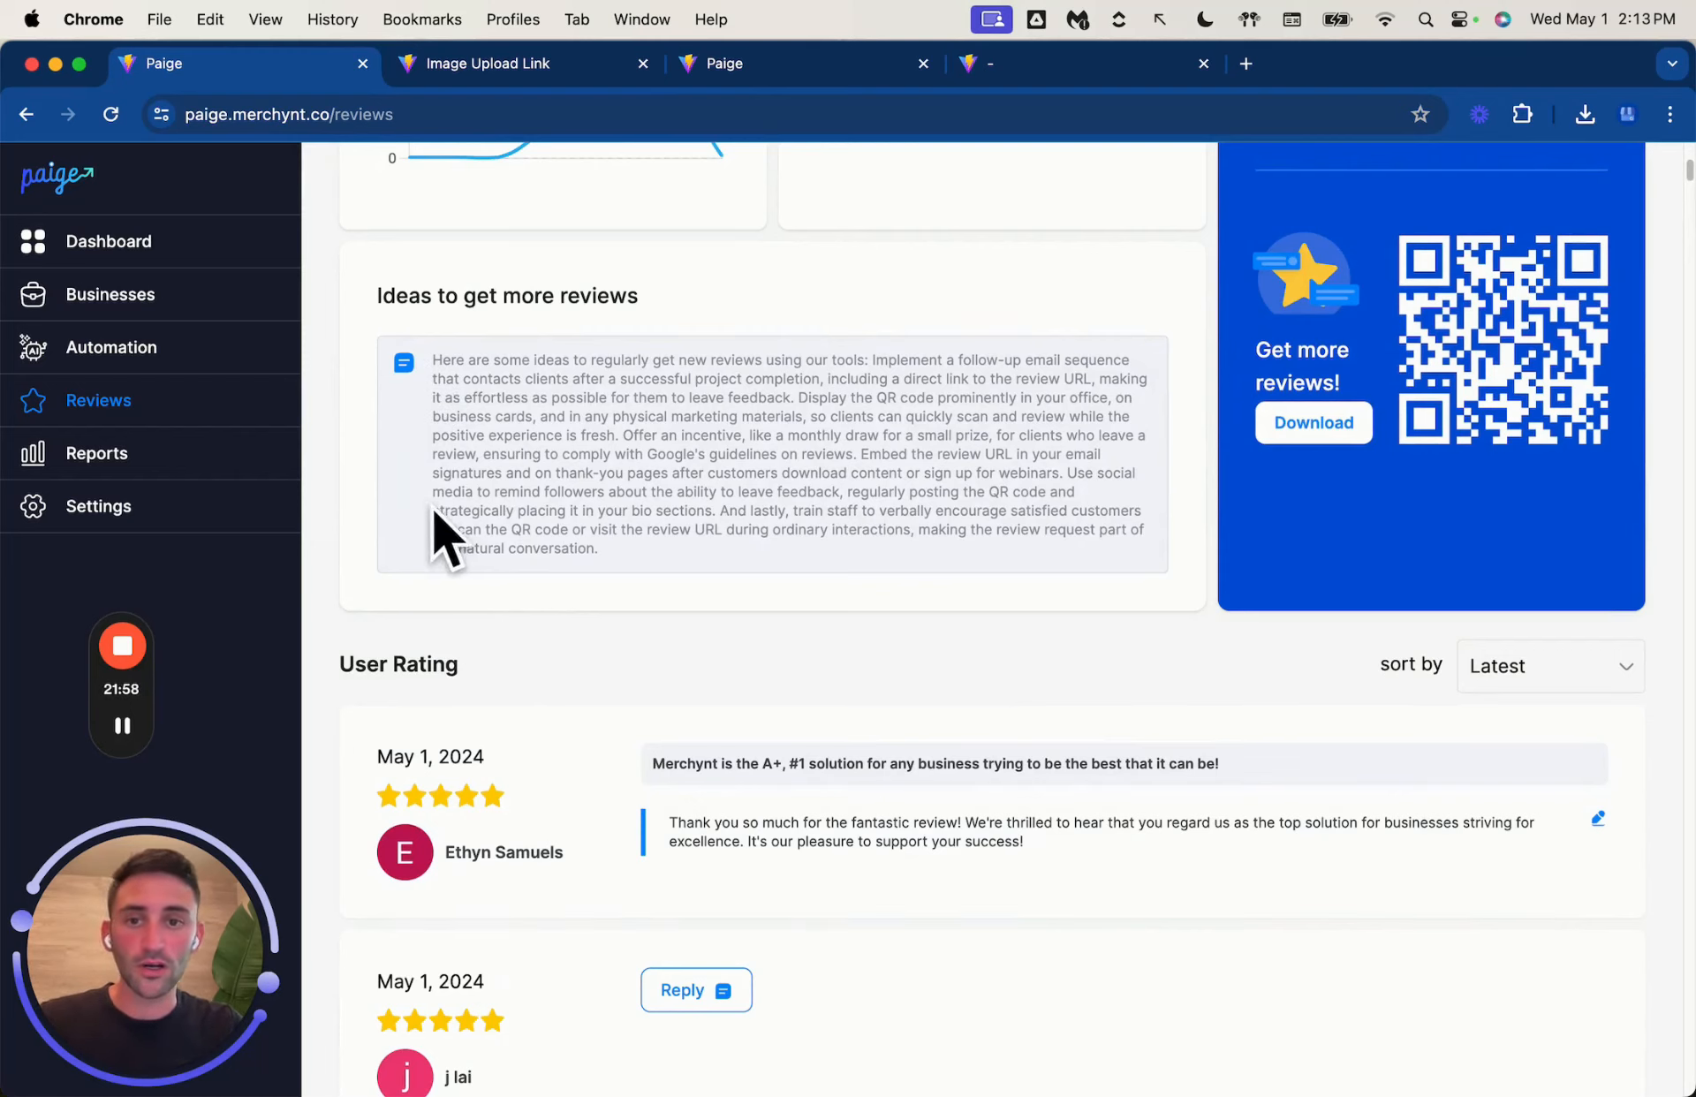
scroll(521, 521, up, 5)
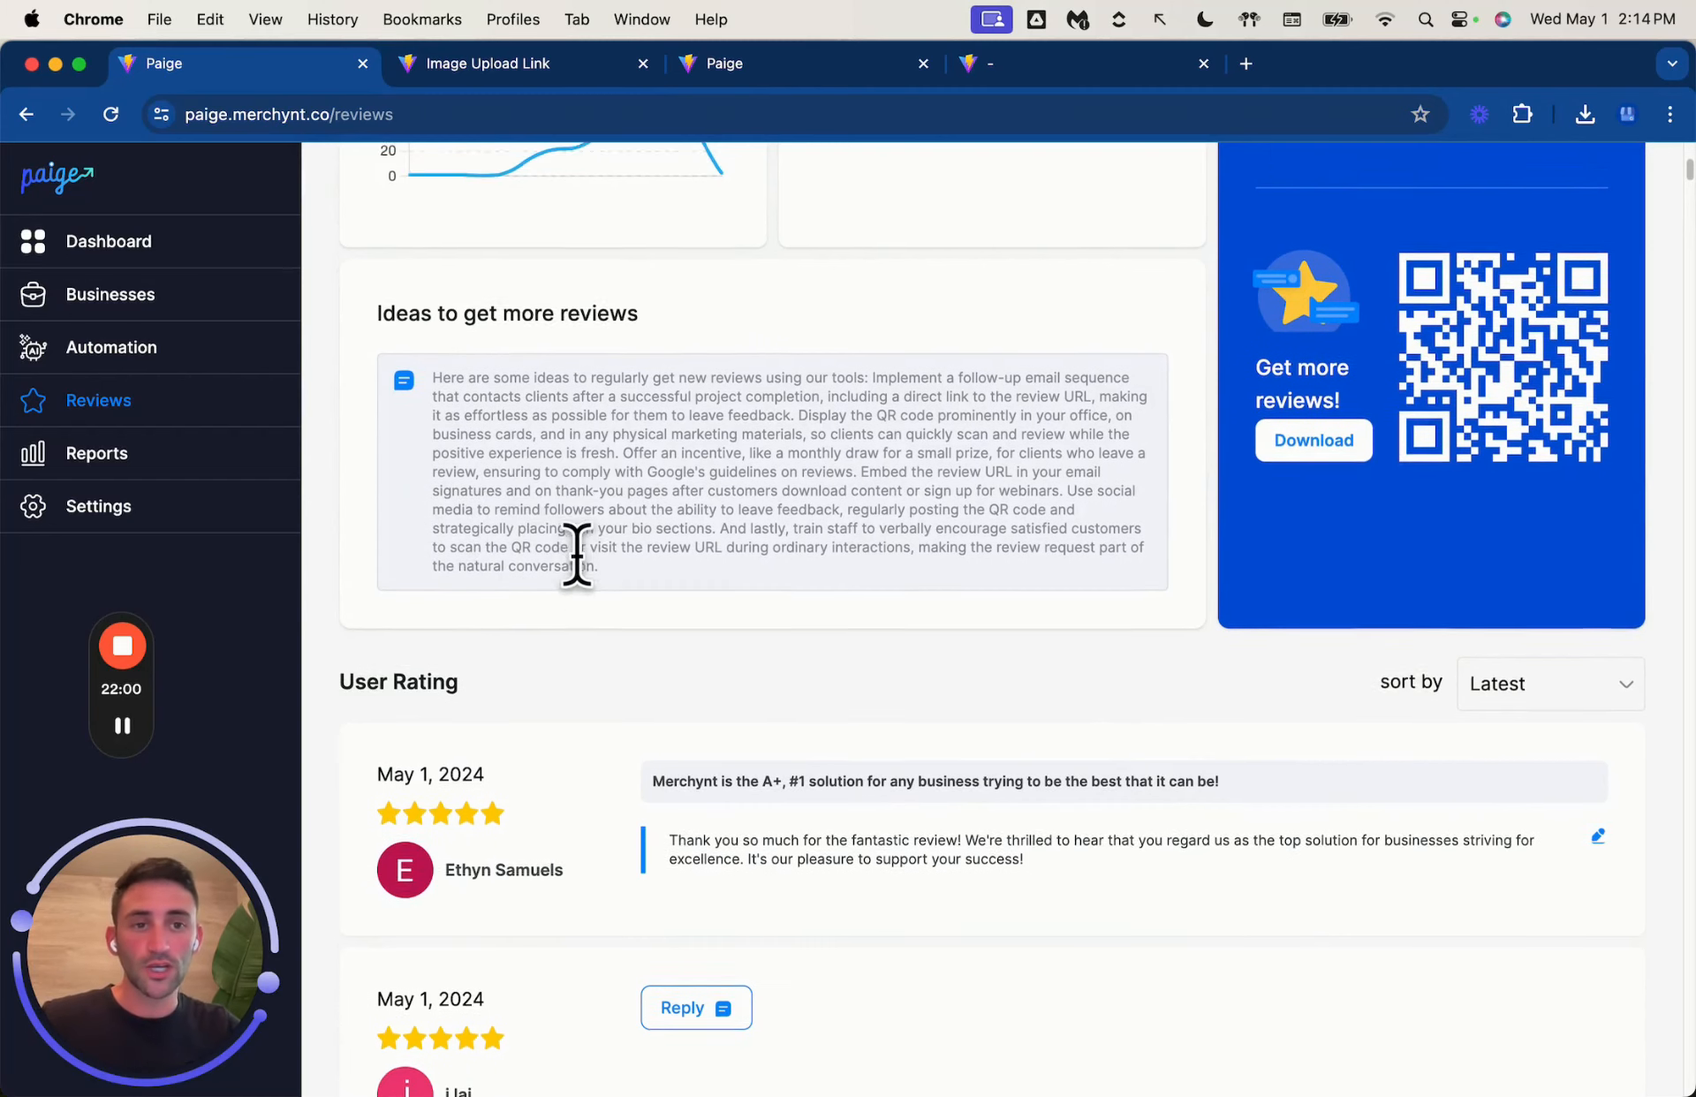
scroll(971, 636, up, 3)
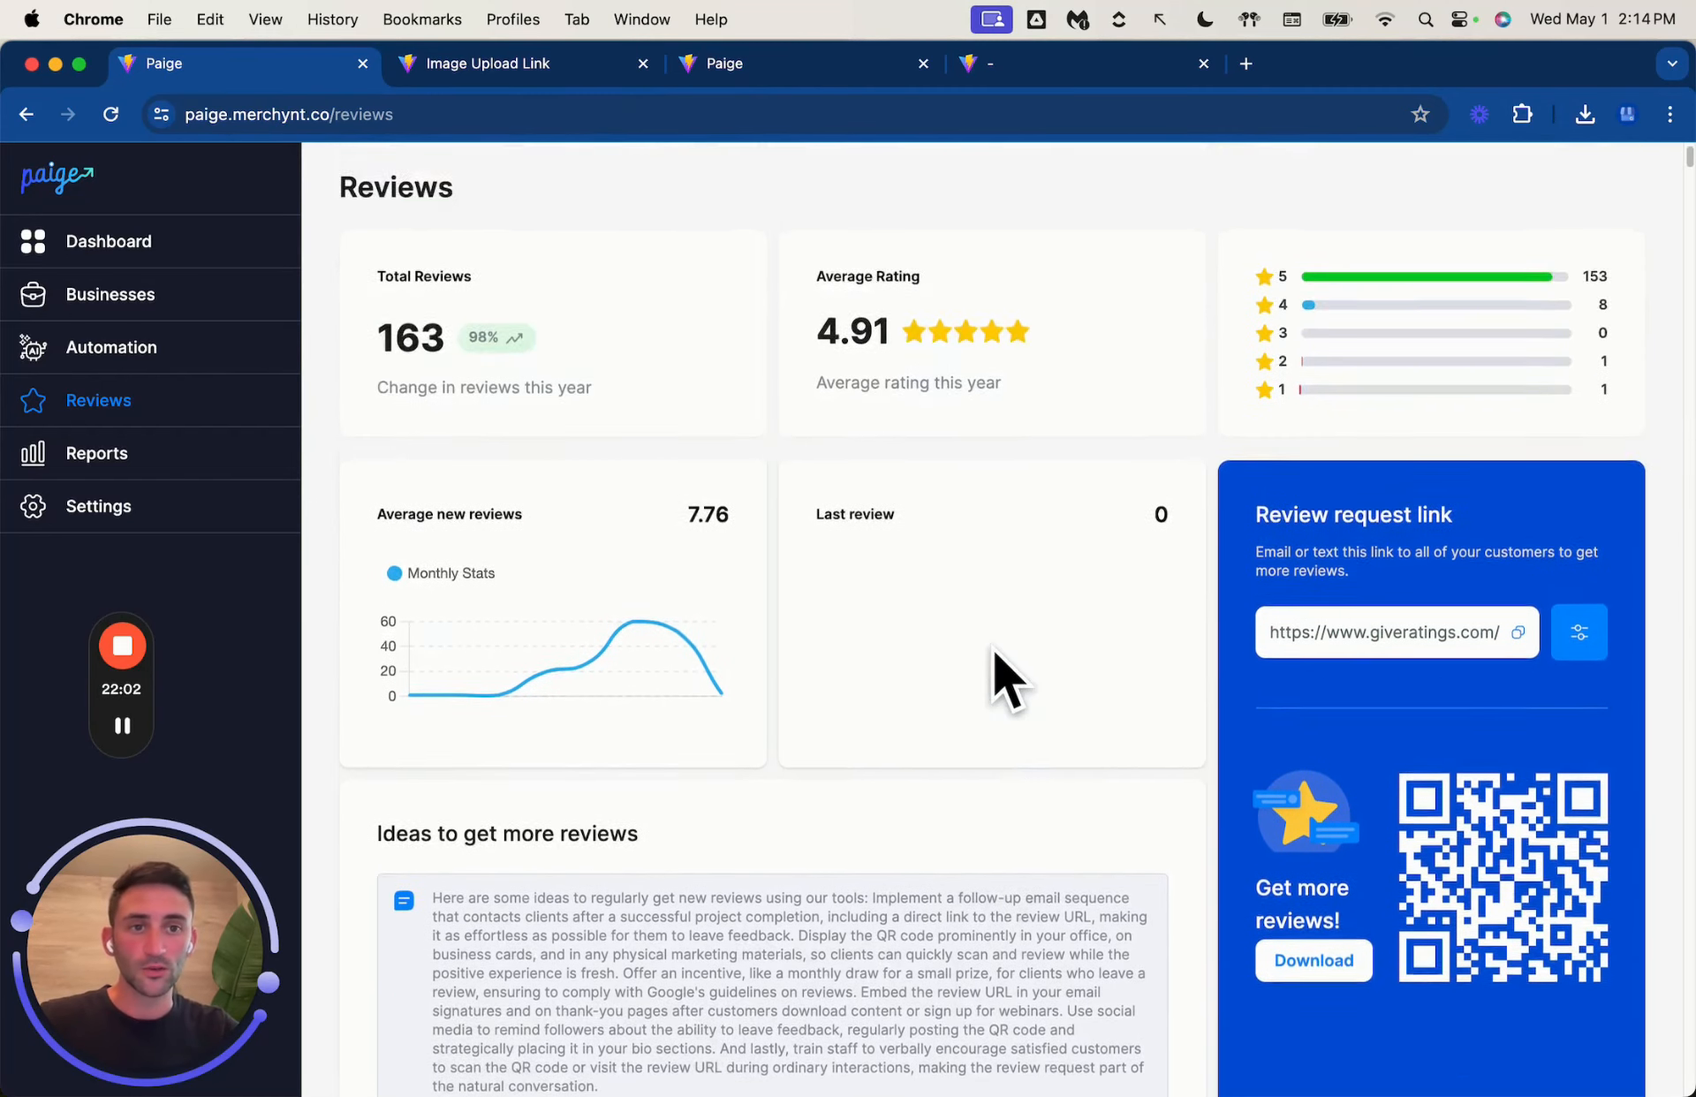
Step: Open the review request link to view the customer rating page and its web address, and return to Paige
click(1349, 726)
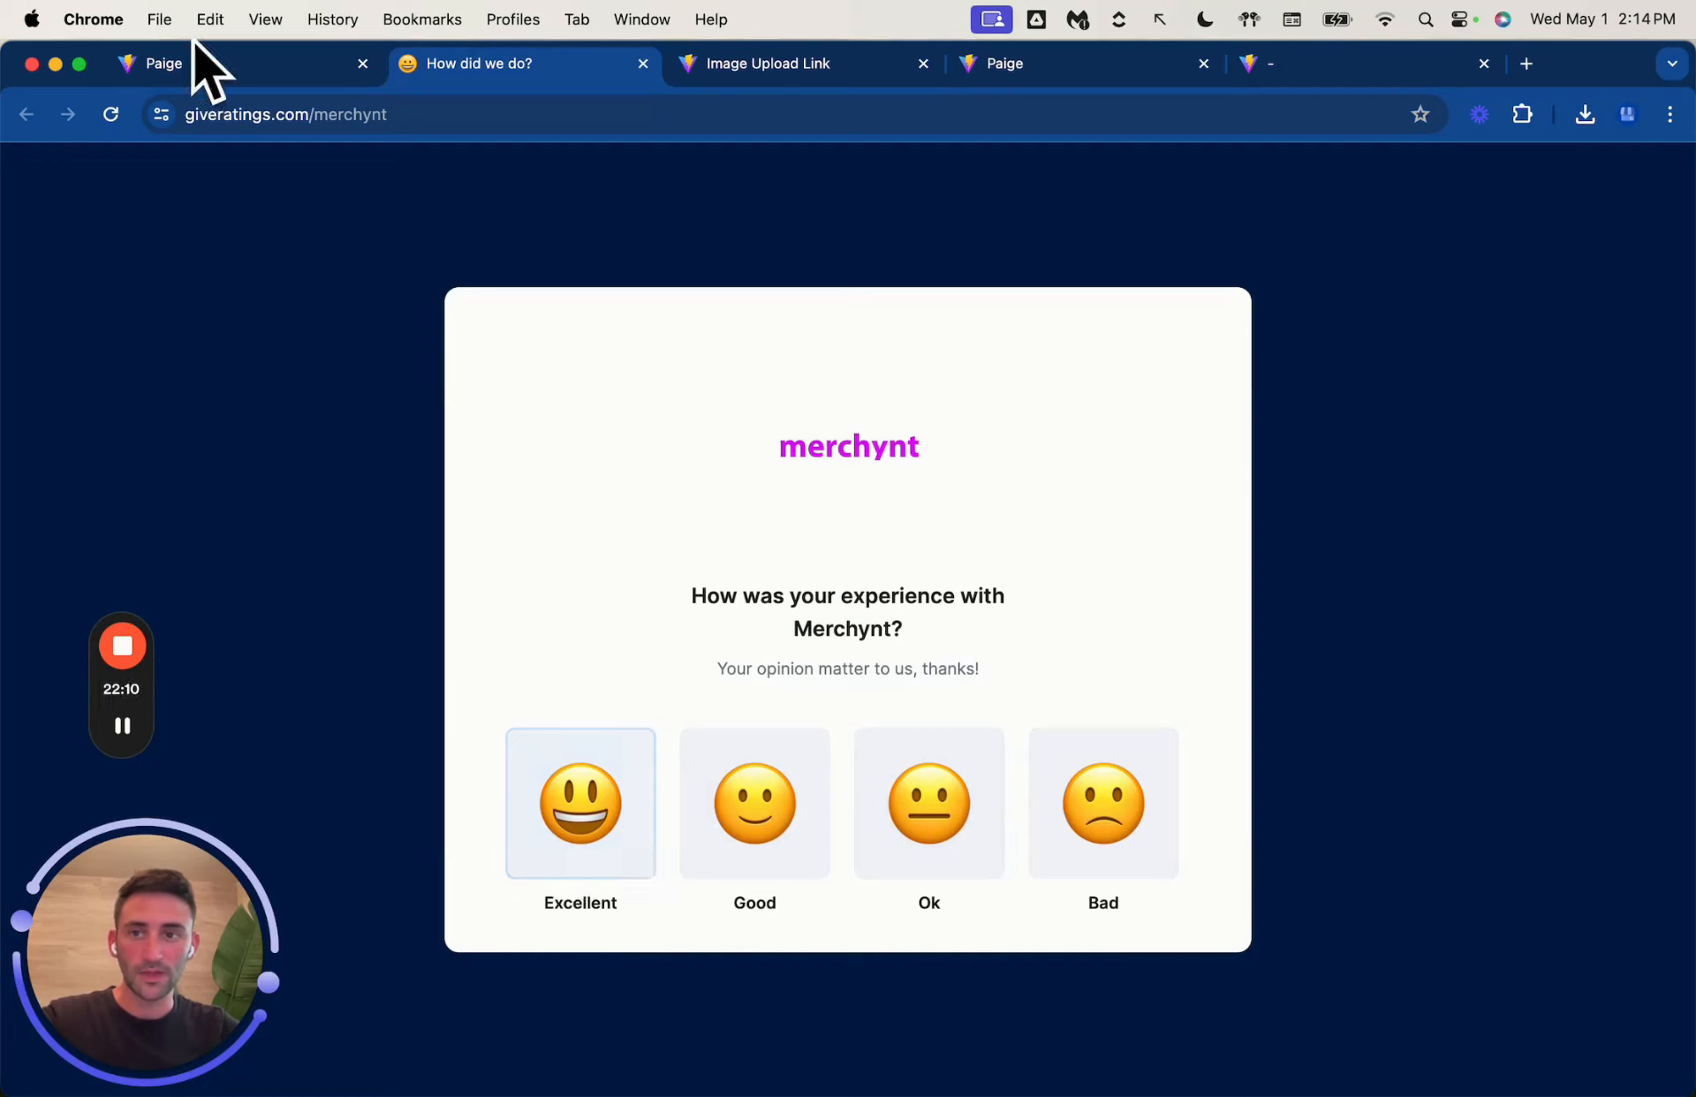
click(259, 114)
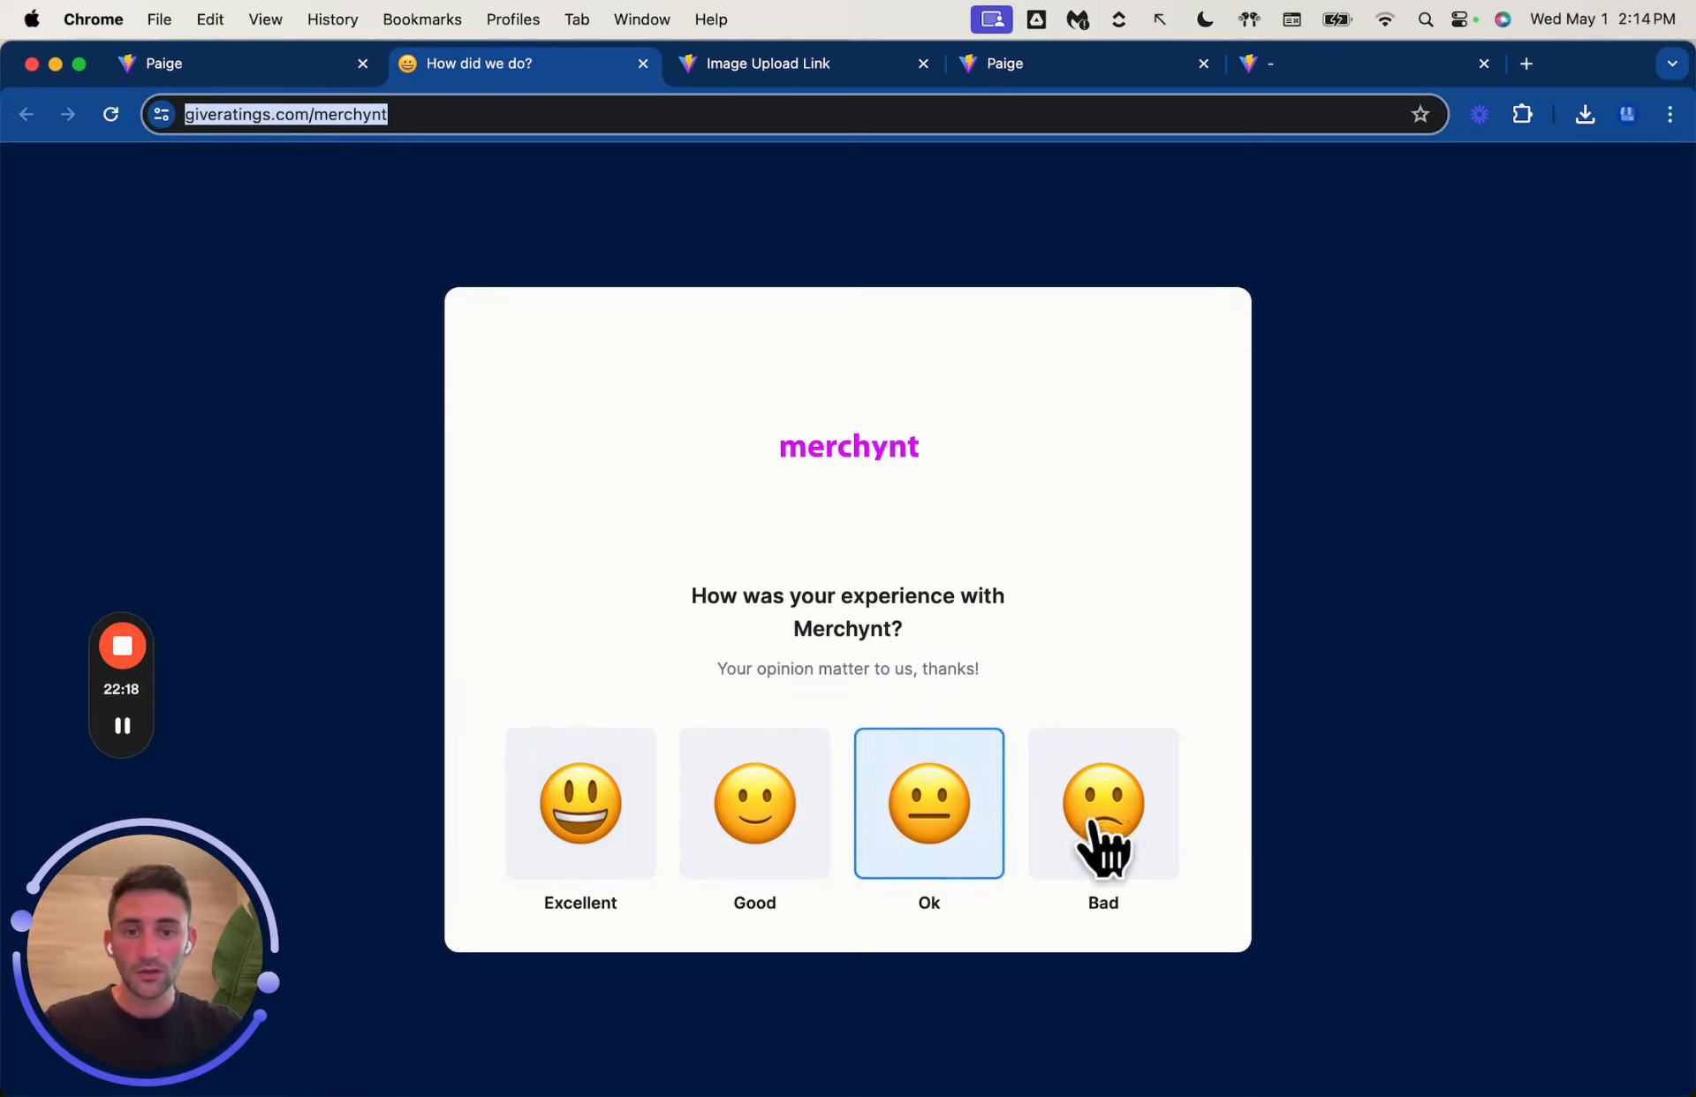
click(277, 74)
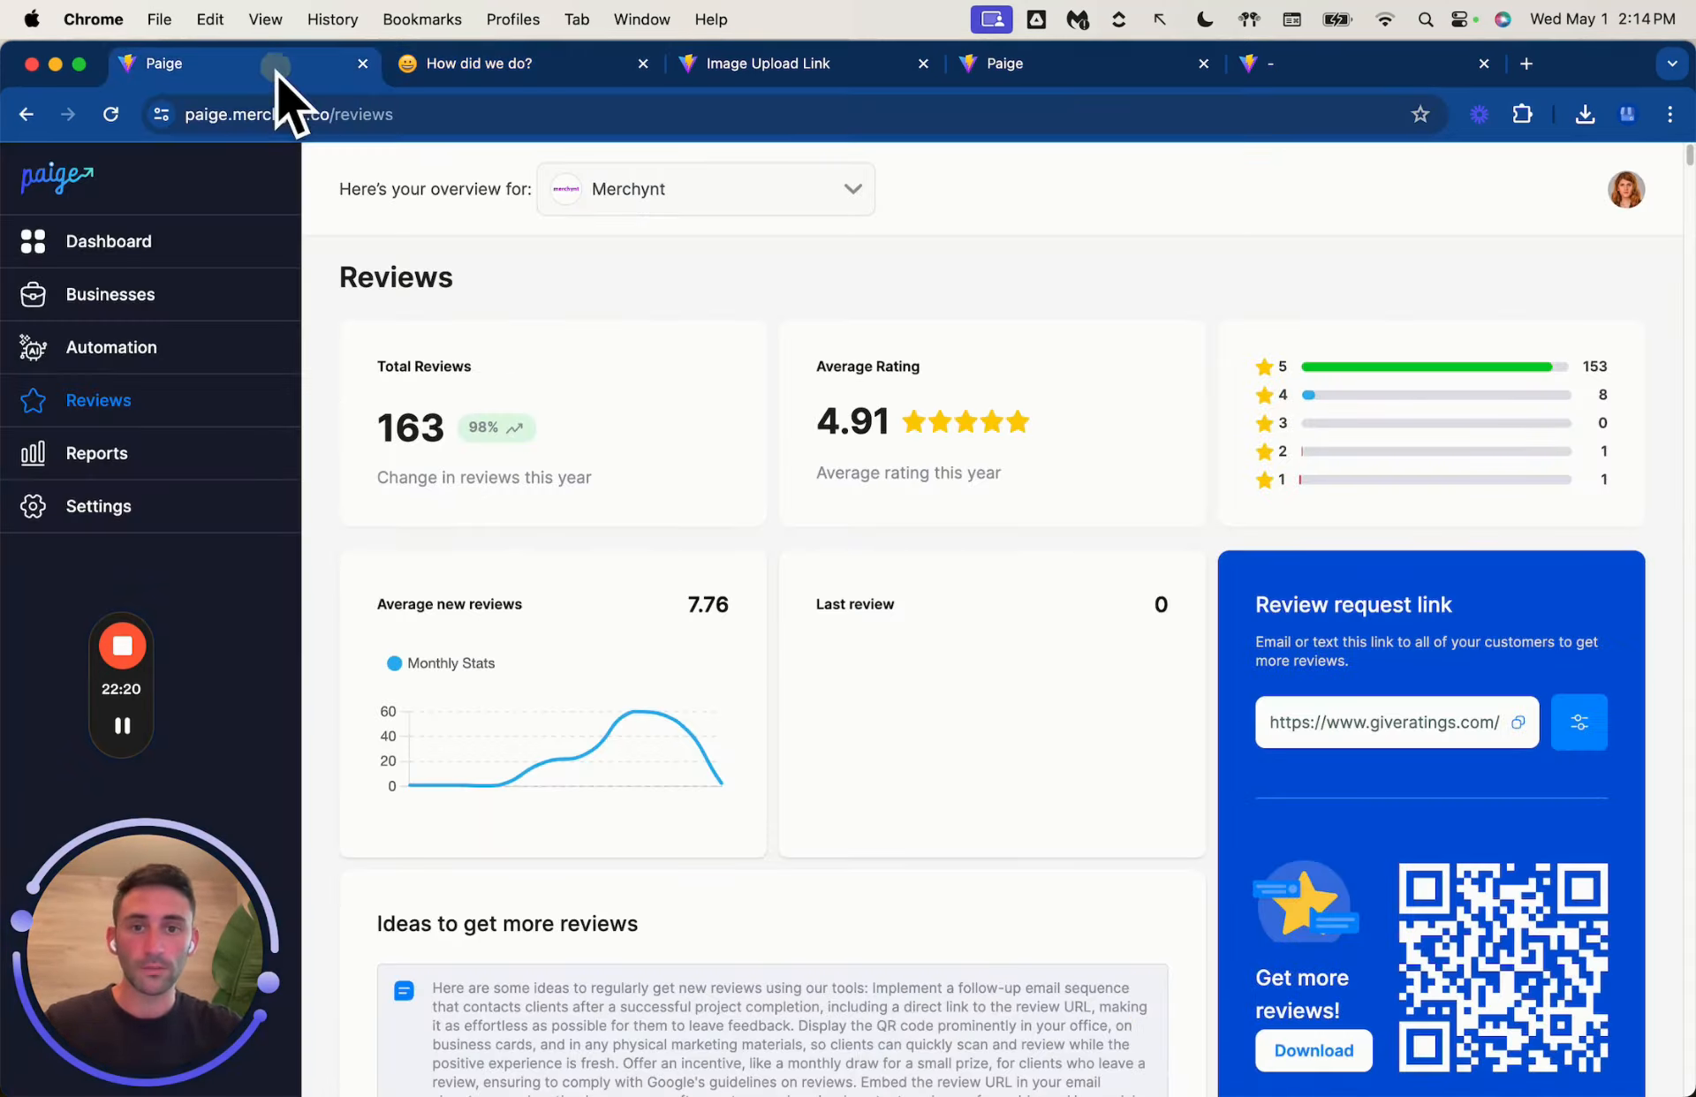
Step: In the review request link's destination settings, try Custom URL for the Excellent rating and return it to Google
click(1581, 724)
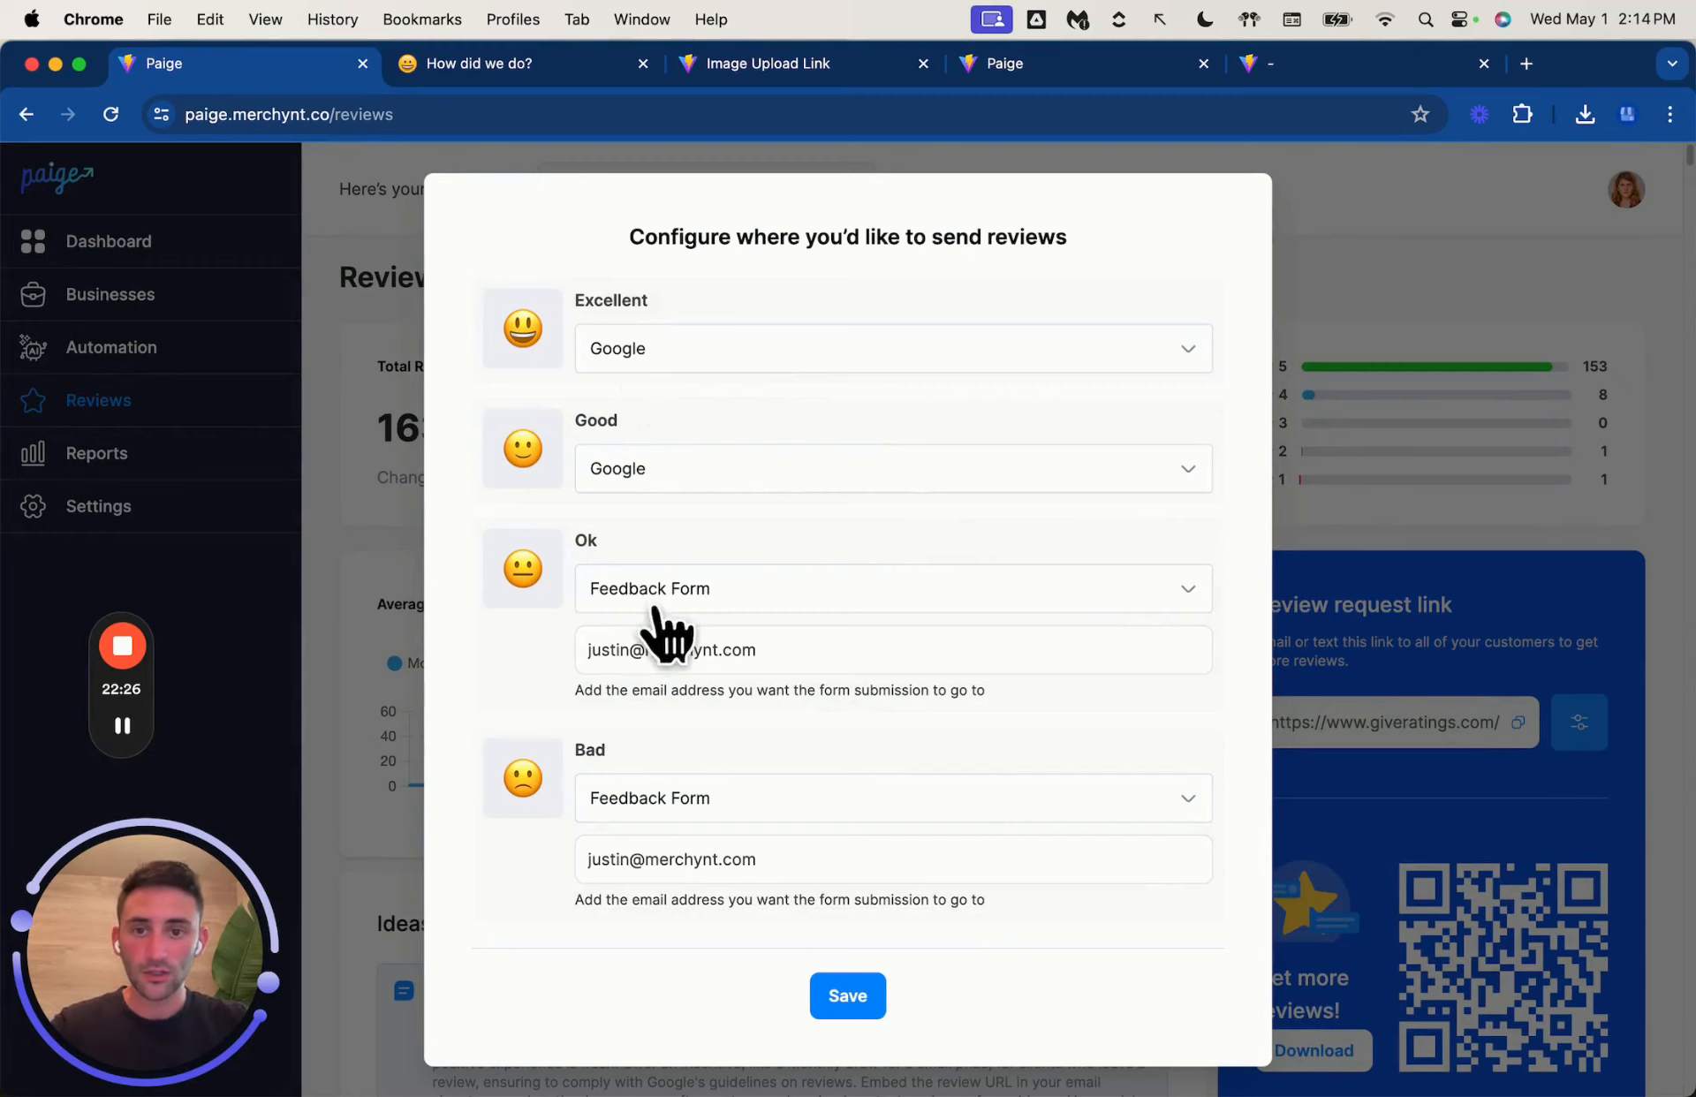
click(736, 362)
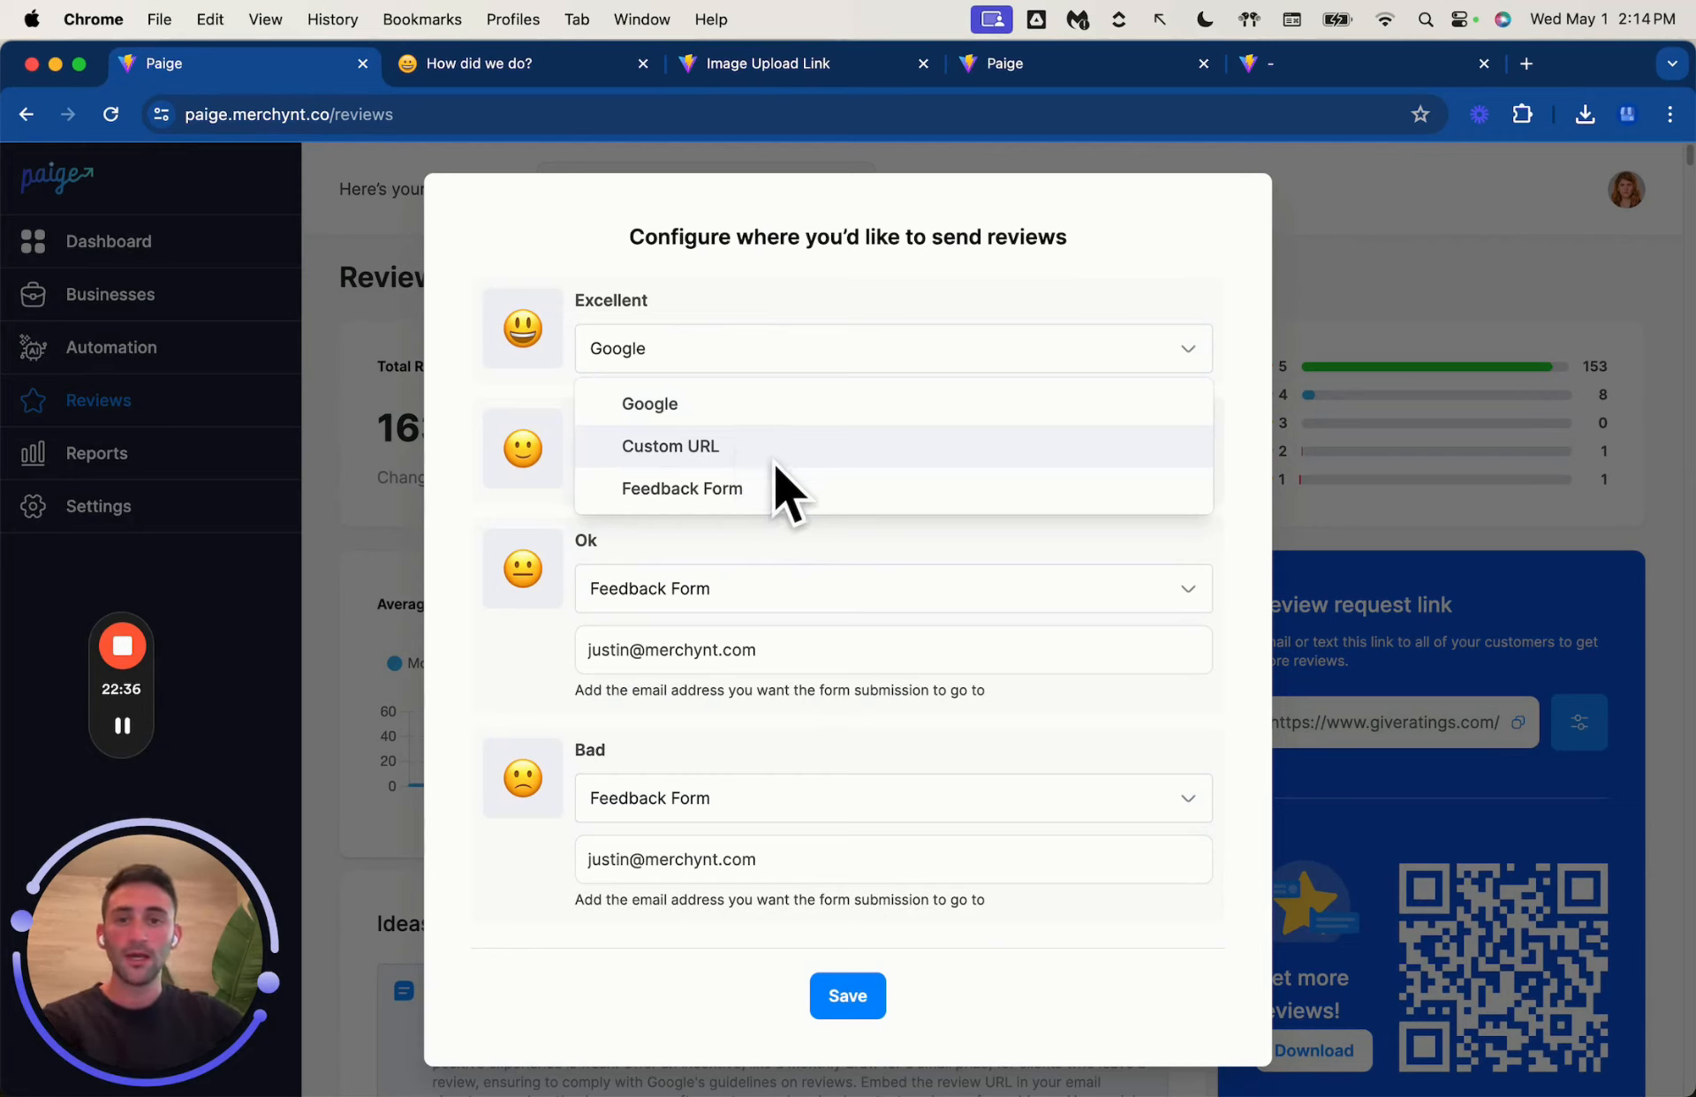
click(804, 446)
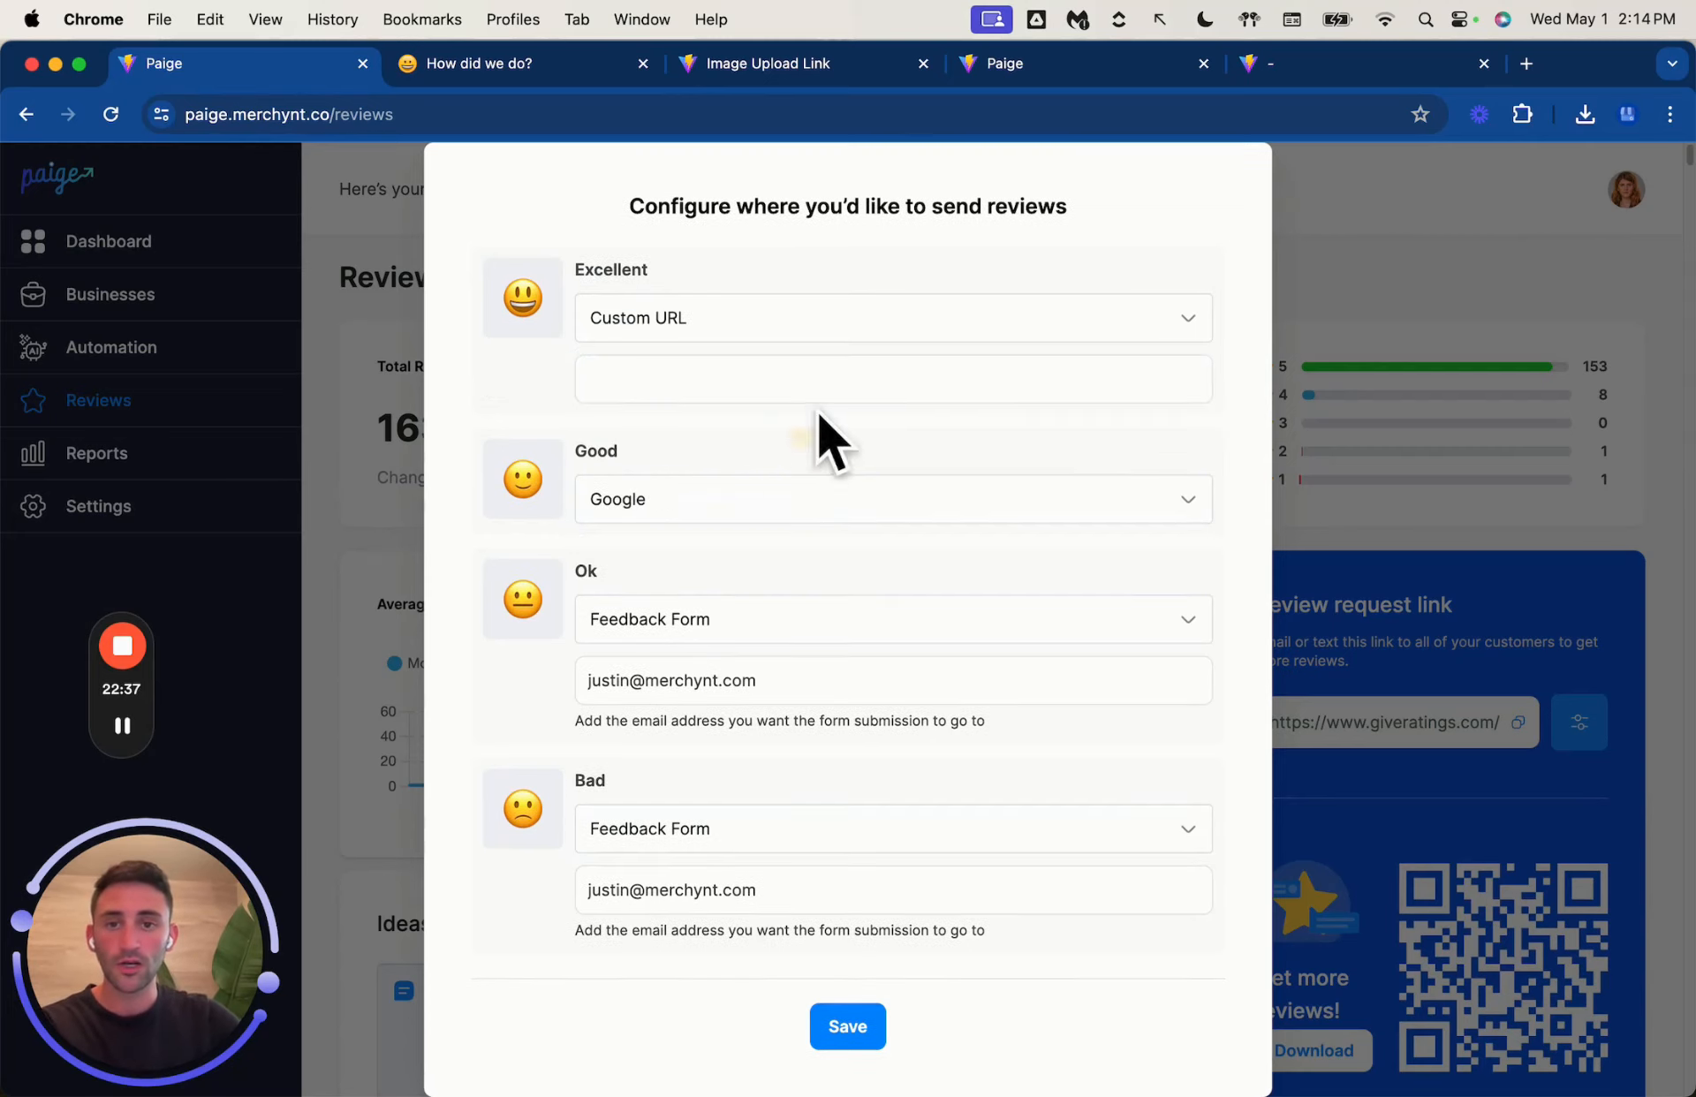
click(797, 329)
click(724, 371)
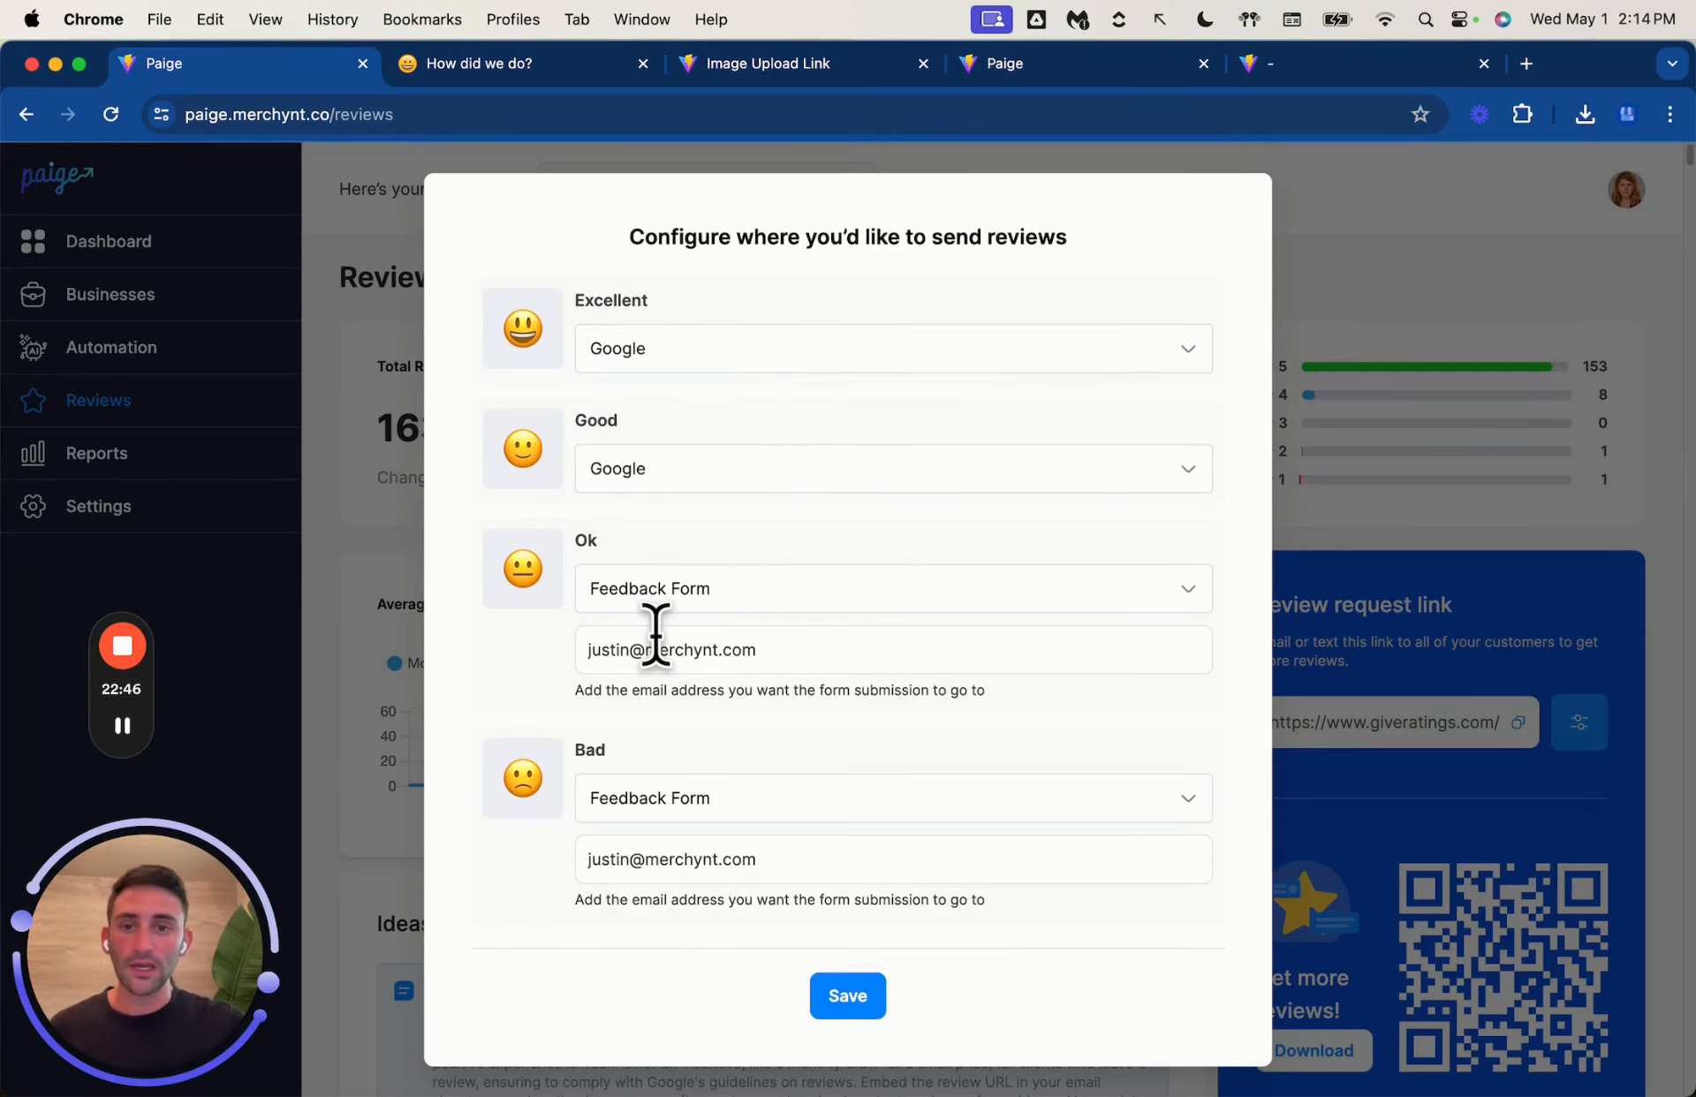
Step: Check the e-mail address that receives the feedback form submissions for the Ok rating
click(912, 655)
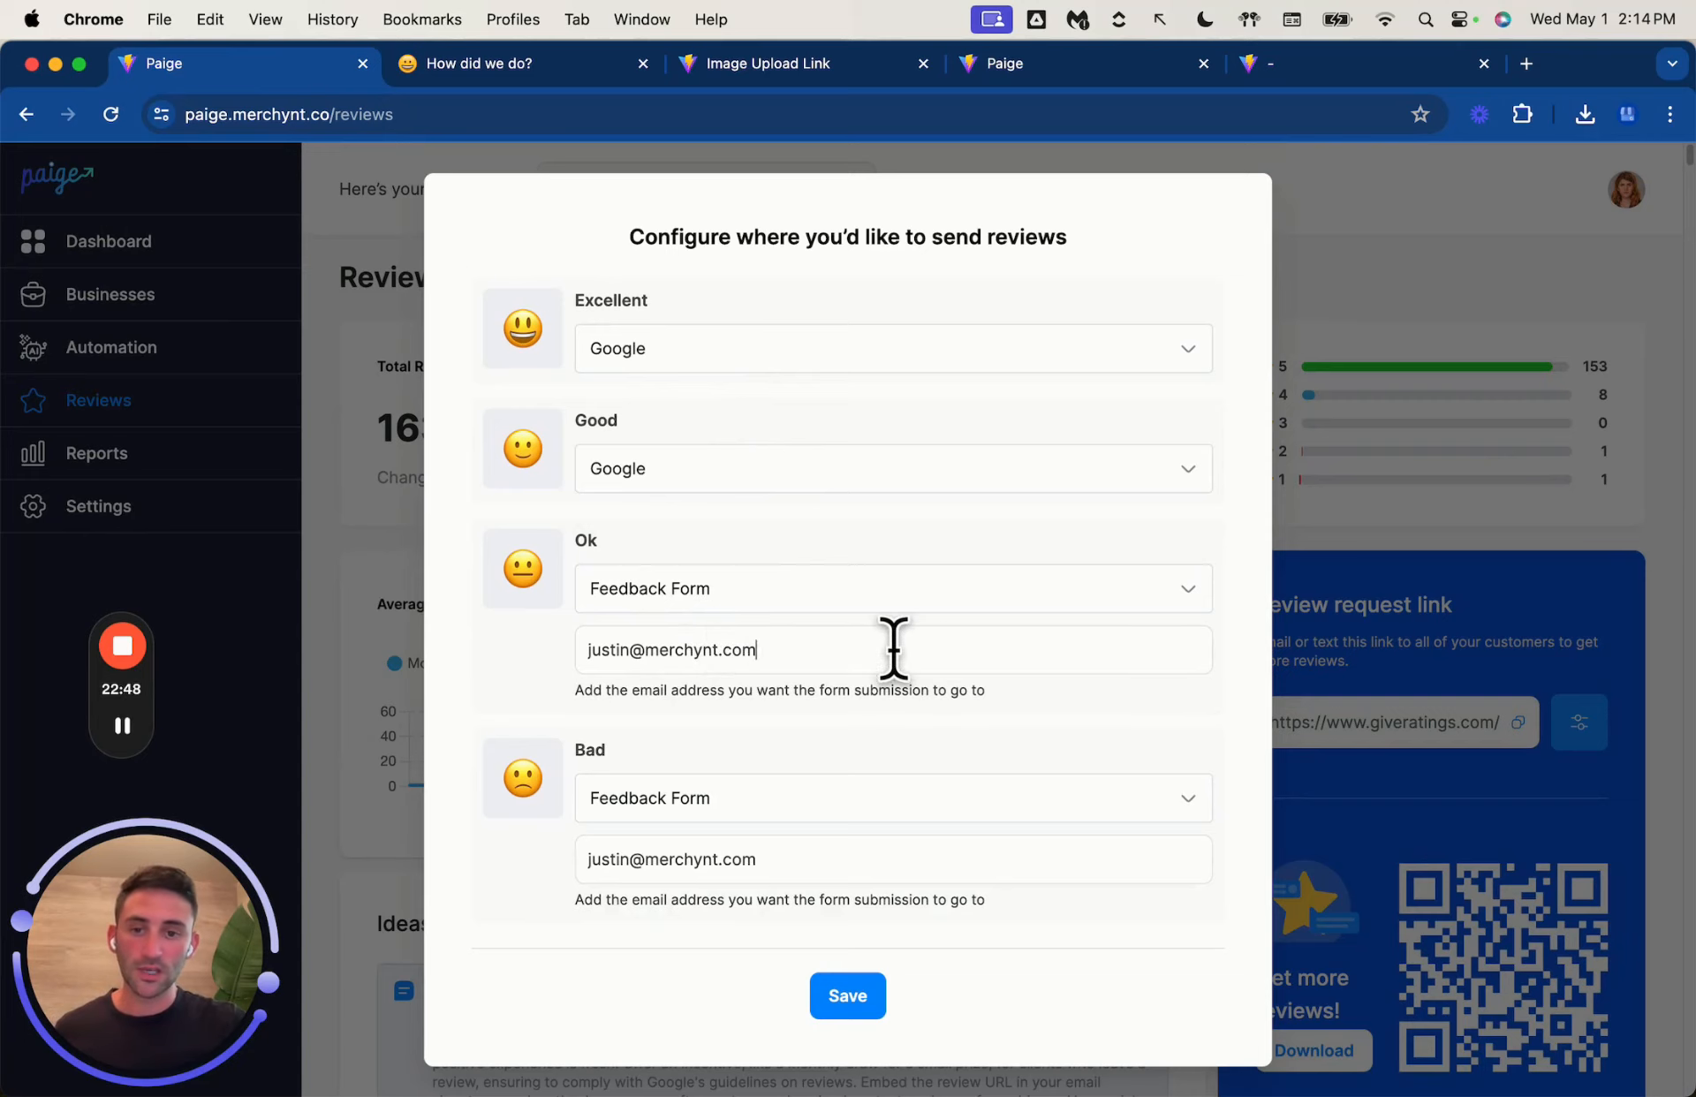
drag(894, 649, 568, 673)
click(1092, 705)
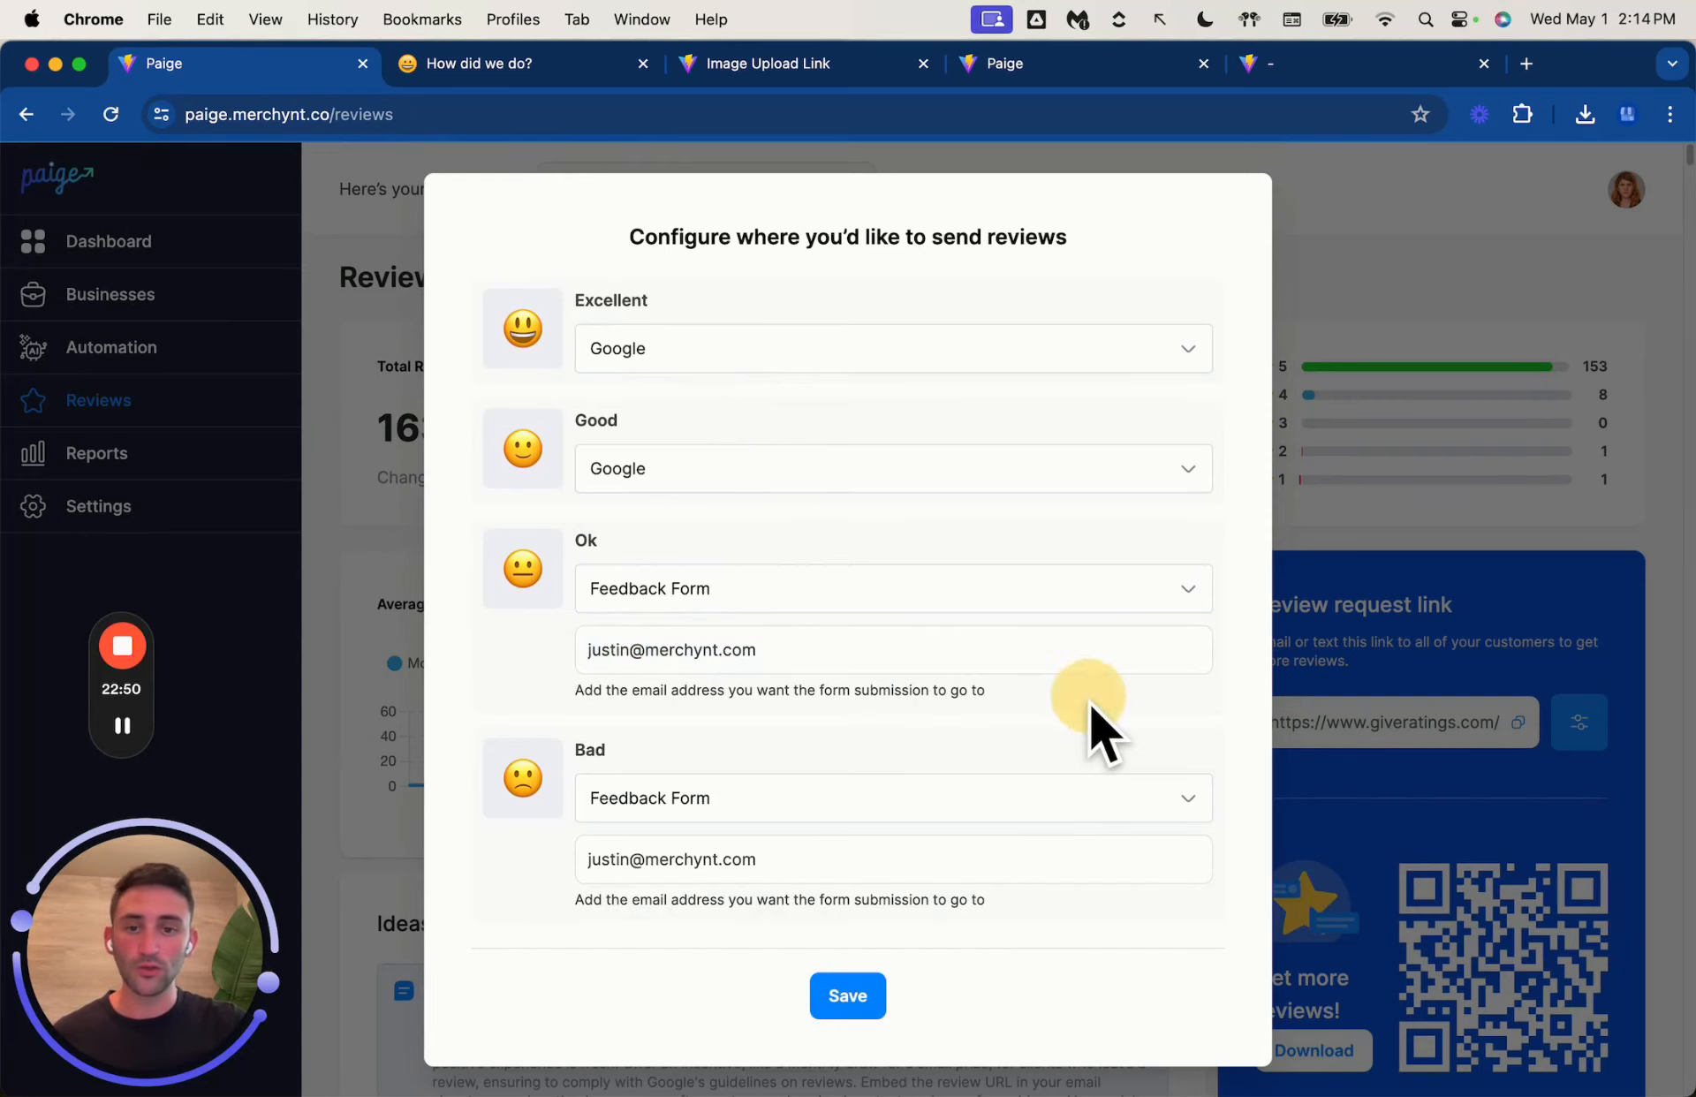
Step: On the customer rating page, choose Bad and fill in the feedback "It just was" and the customer's e-mail address
click(497, 71)
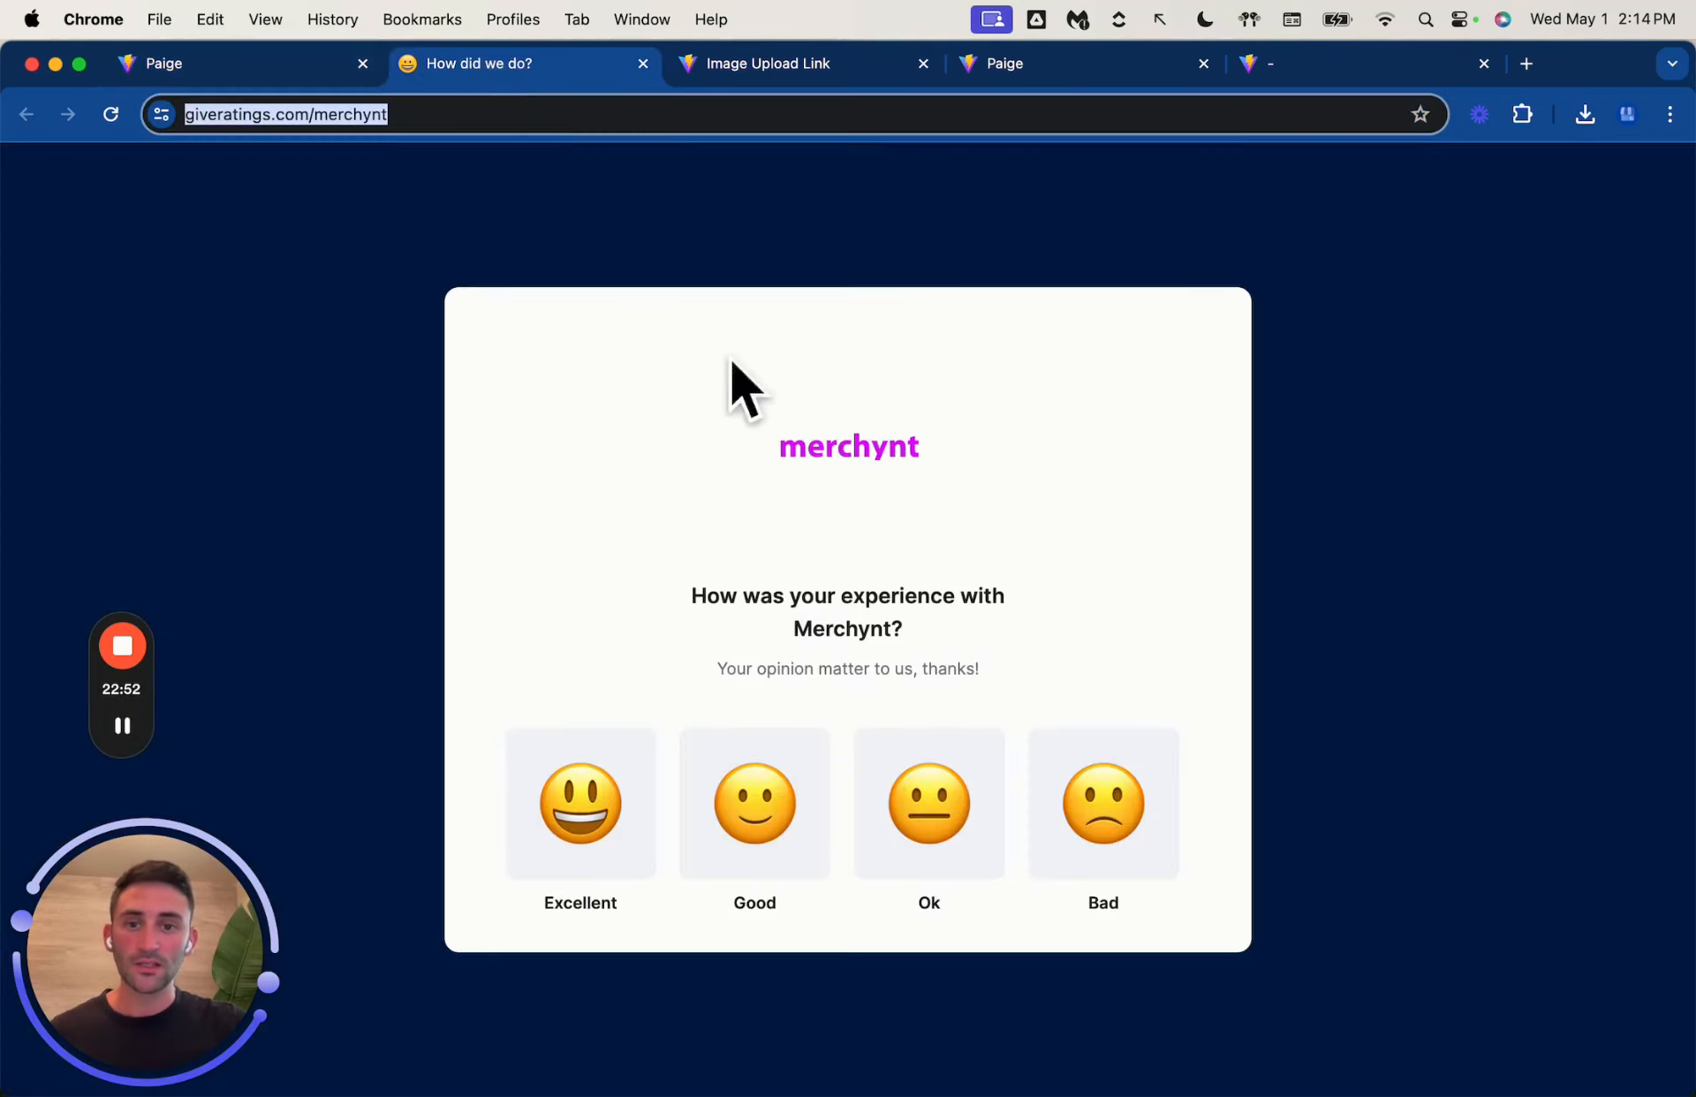
click(1133, 825)
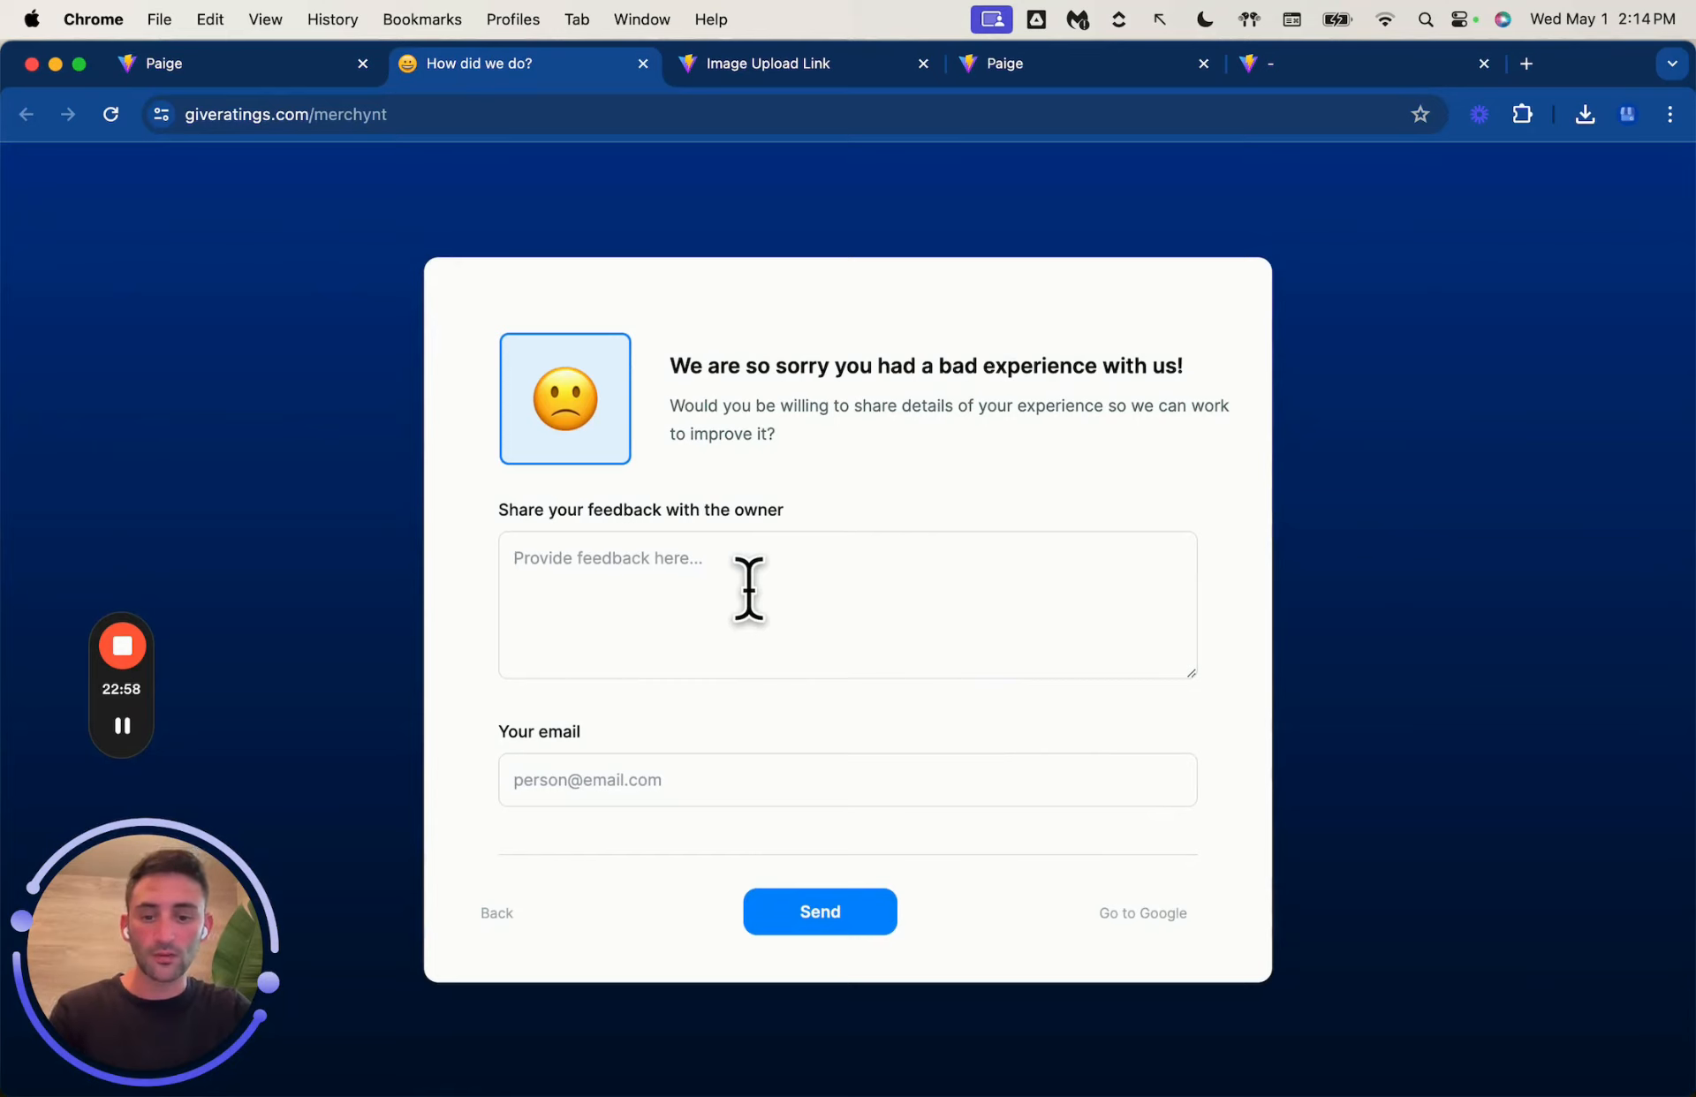
text(It just was)
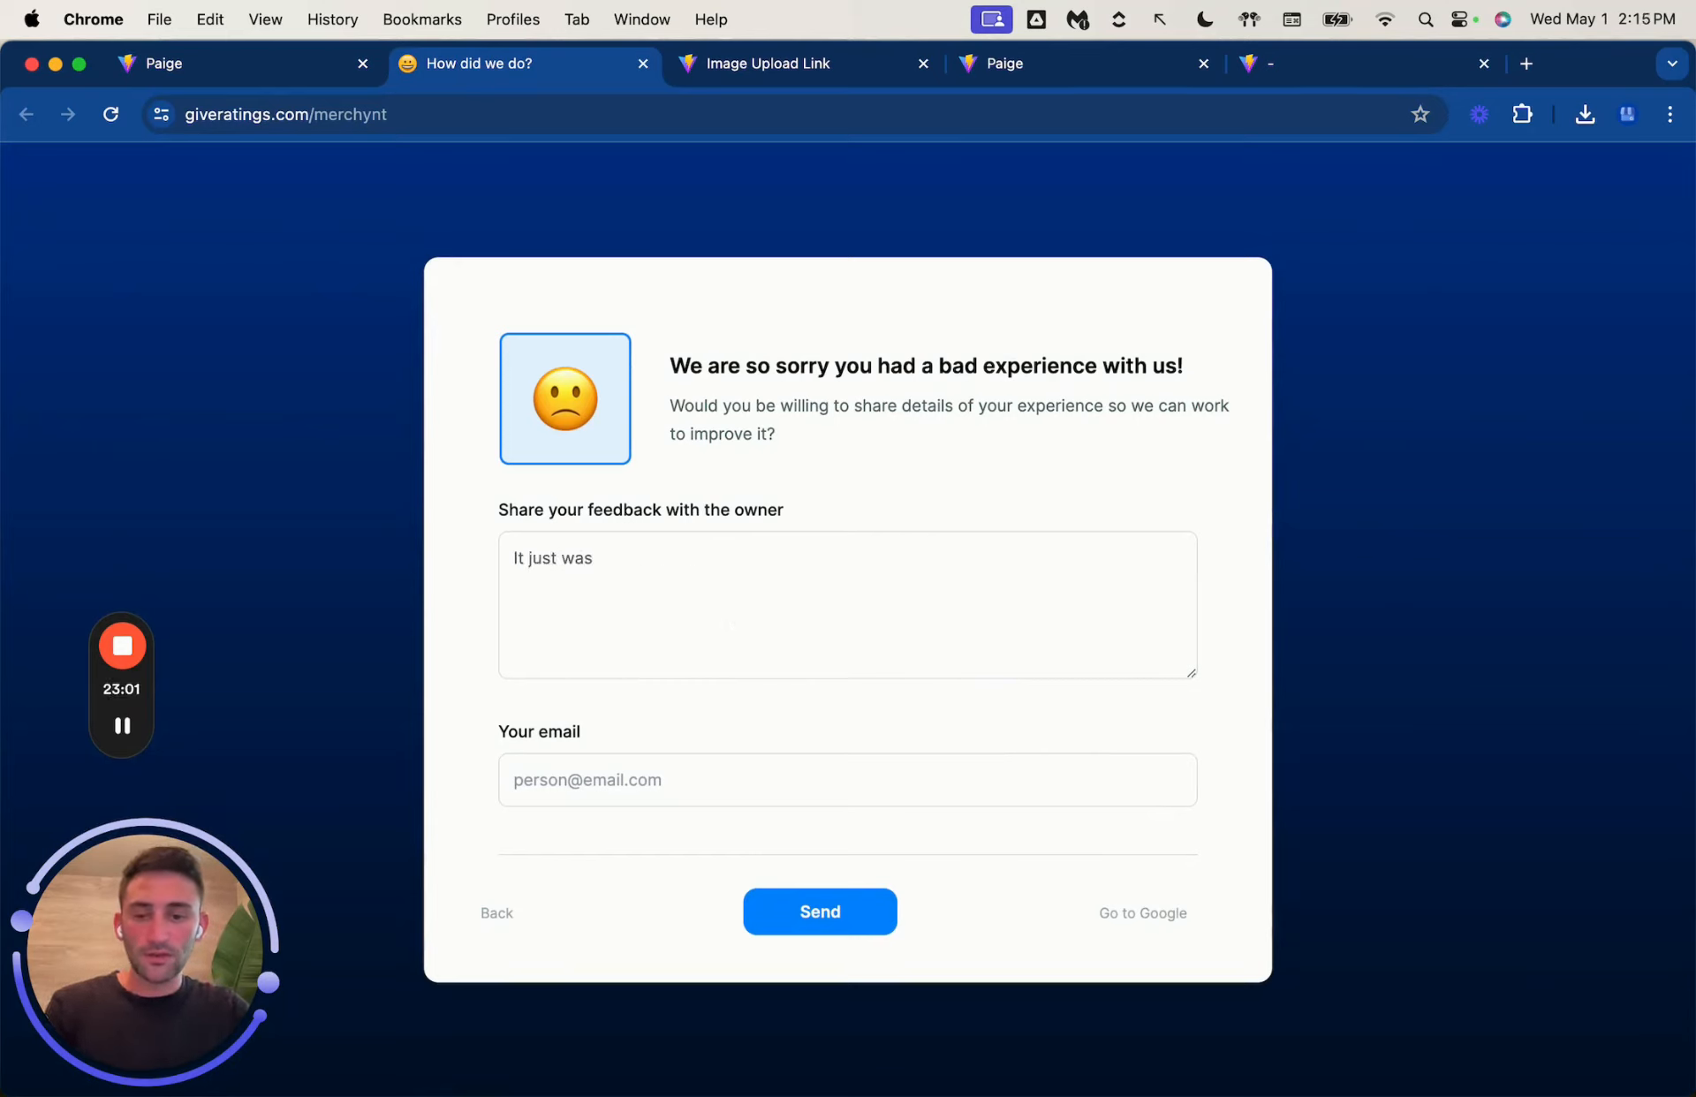
key(Tab)
text(justi)
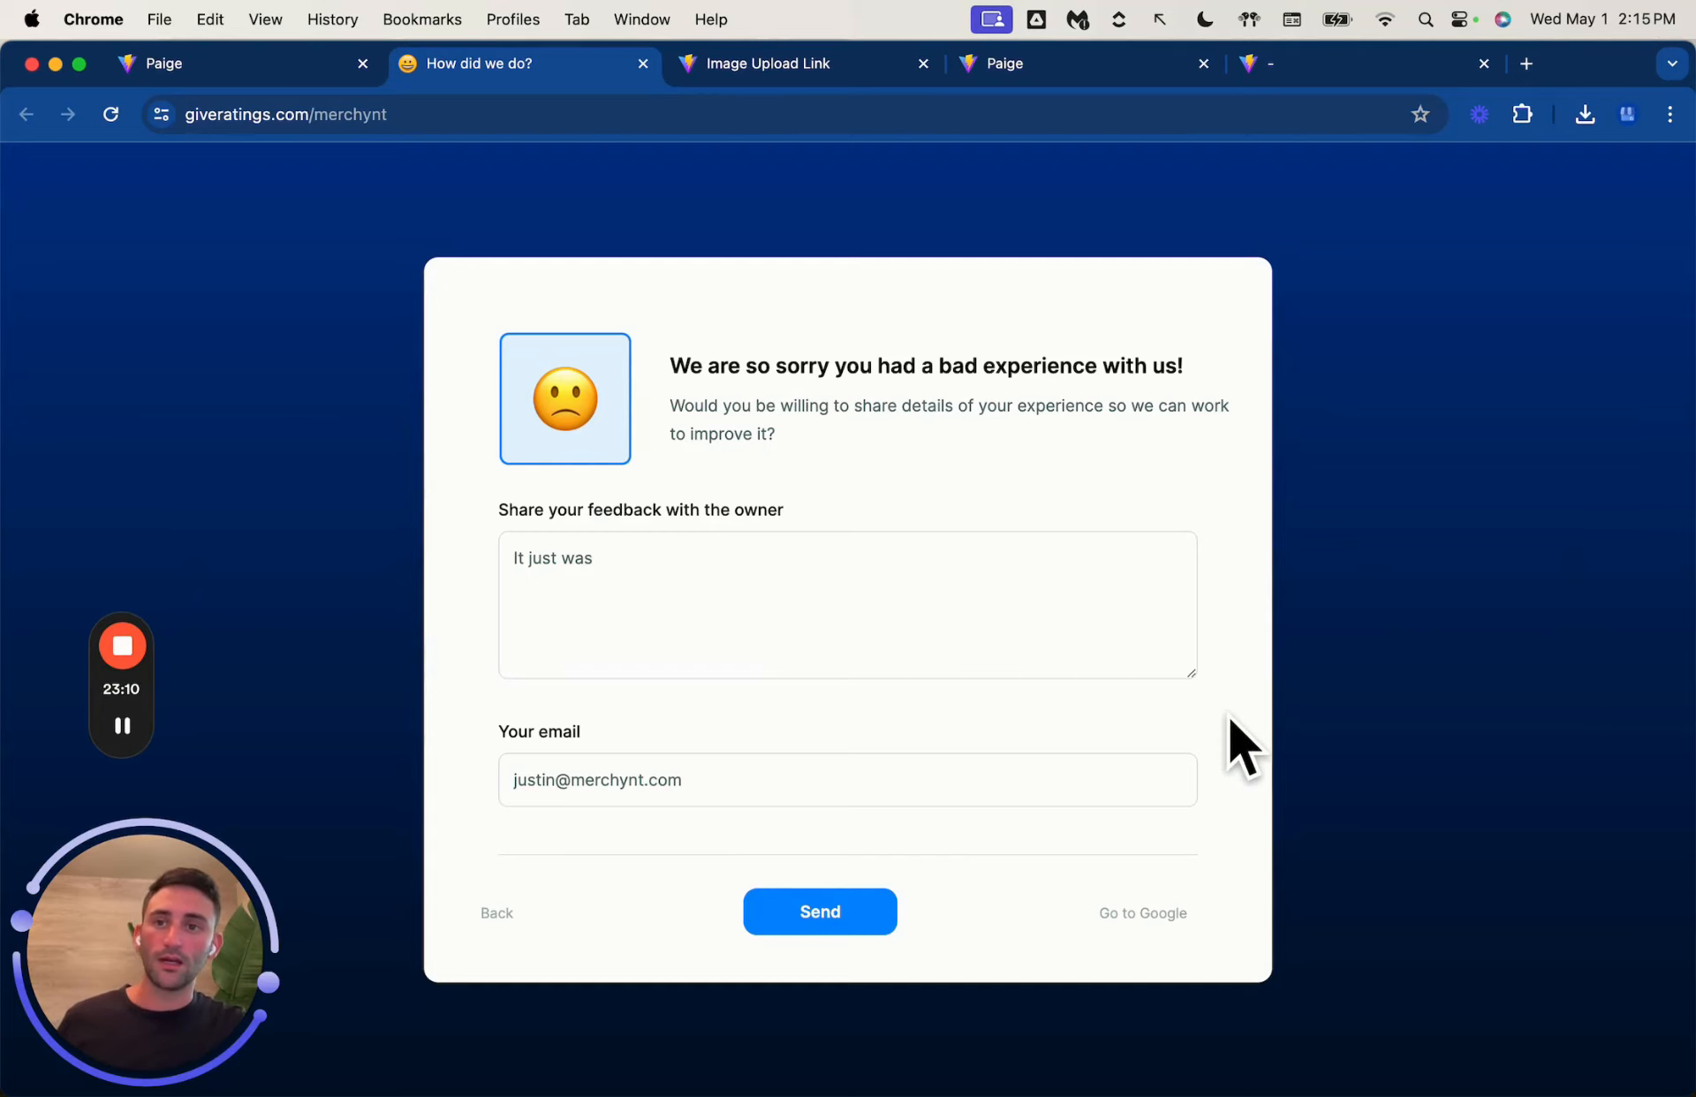
Step: Open Merchynt's Google listing from the feedback form, and return to the review destination settings in Paige
click(1143, 924)
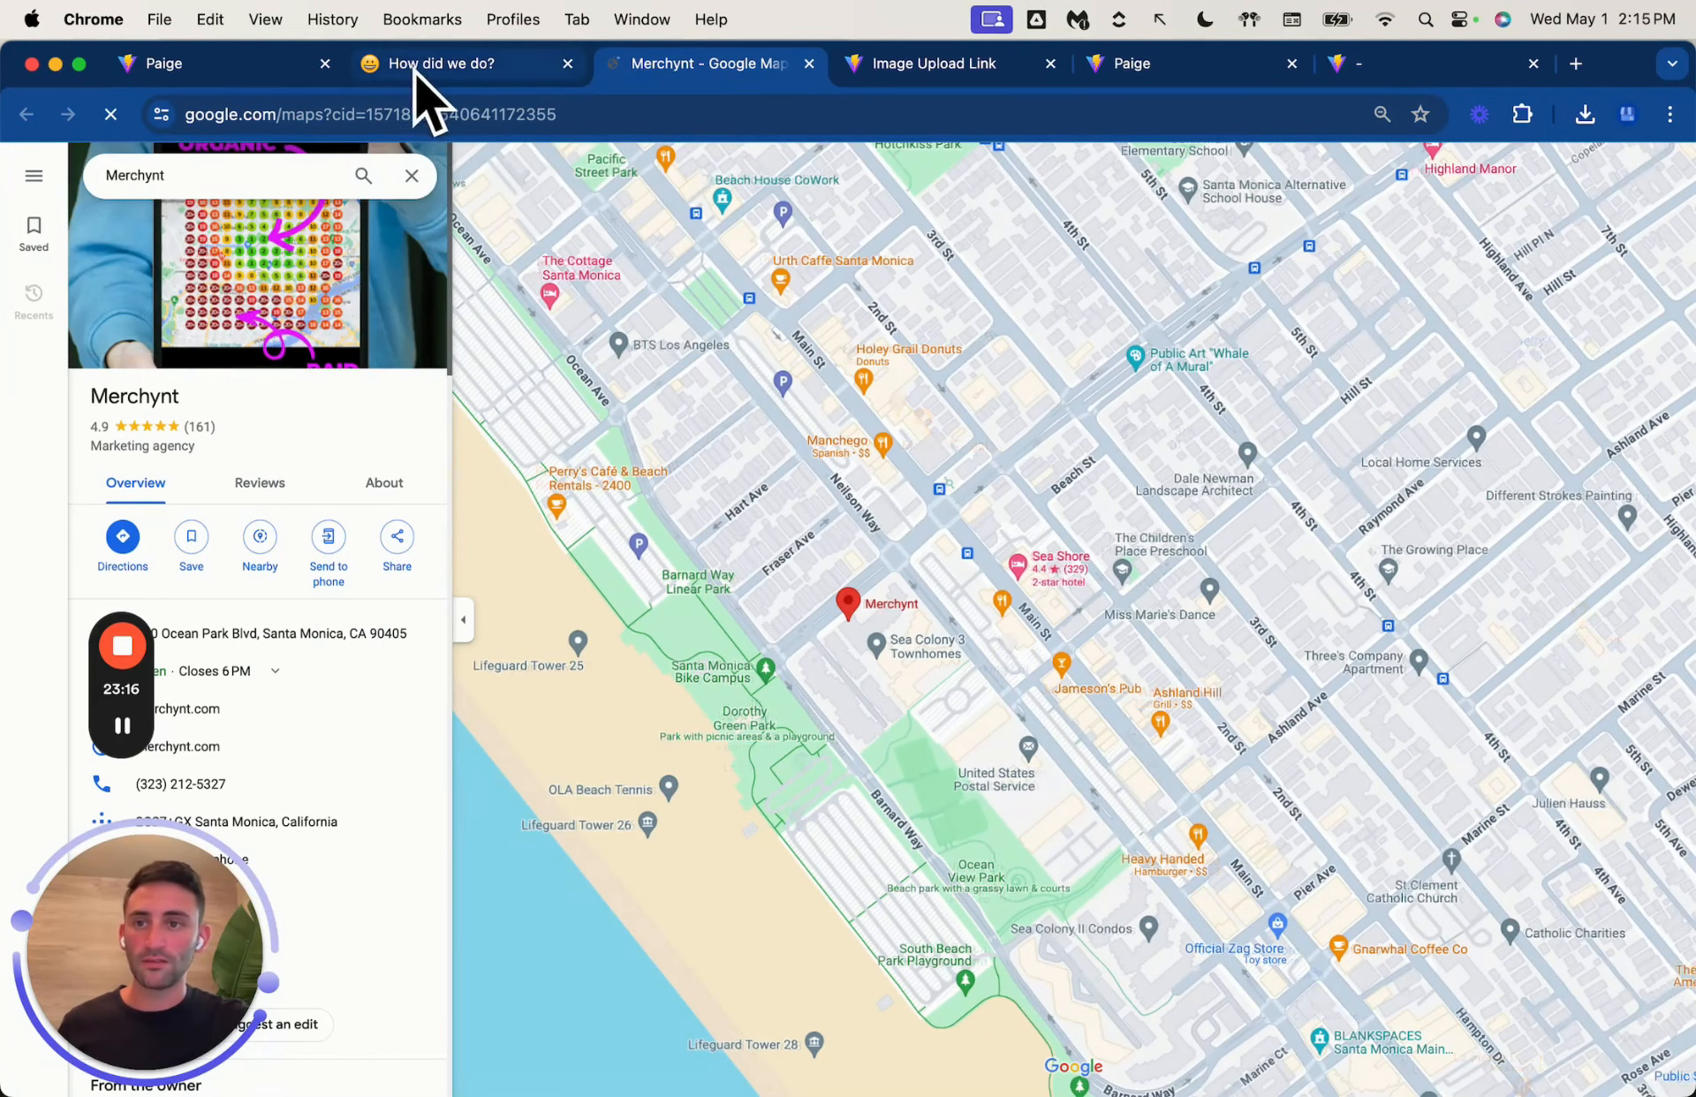
click(241, 74)
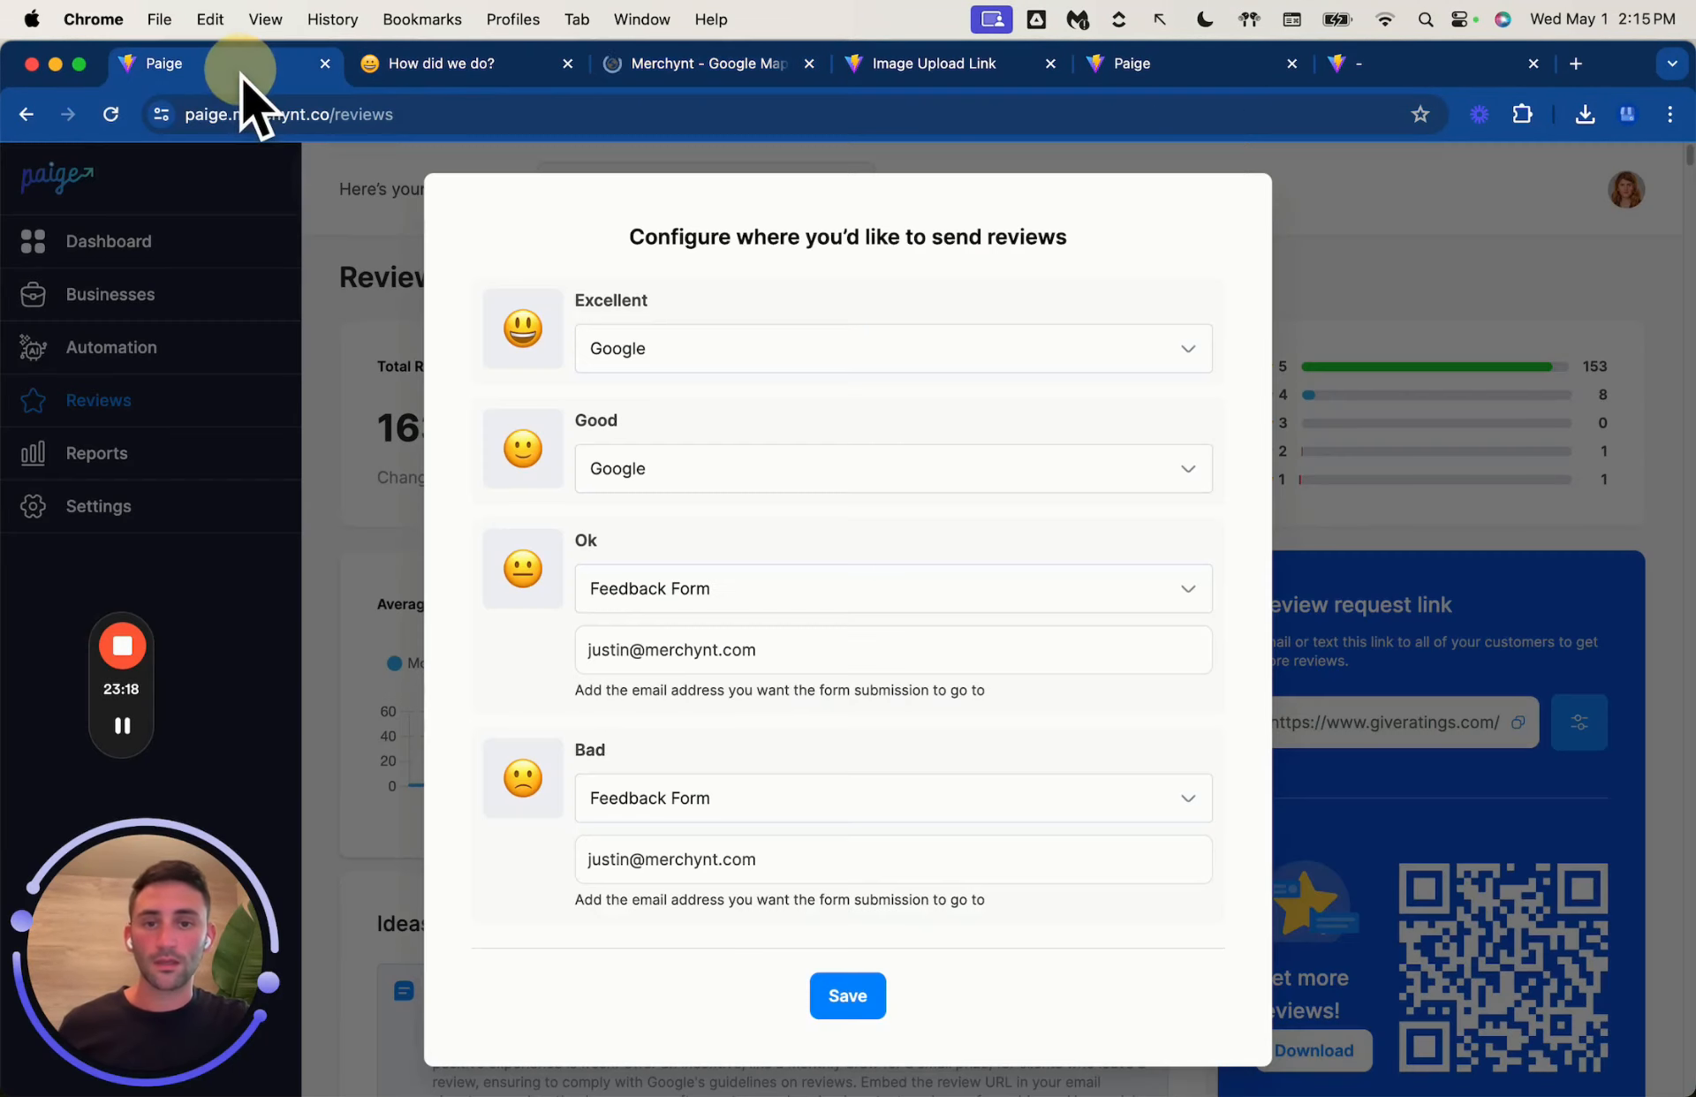
Step: Close the review destination settings without saving and view the QR code for getting more reviews
click(320, 825)
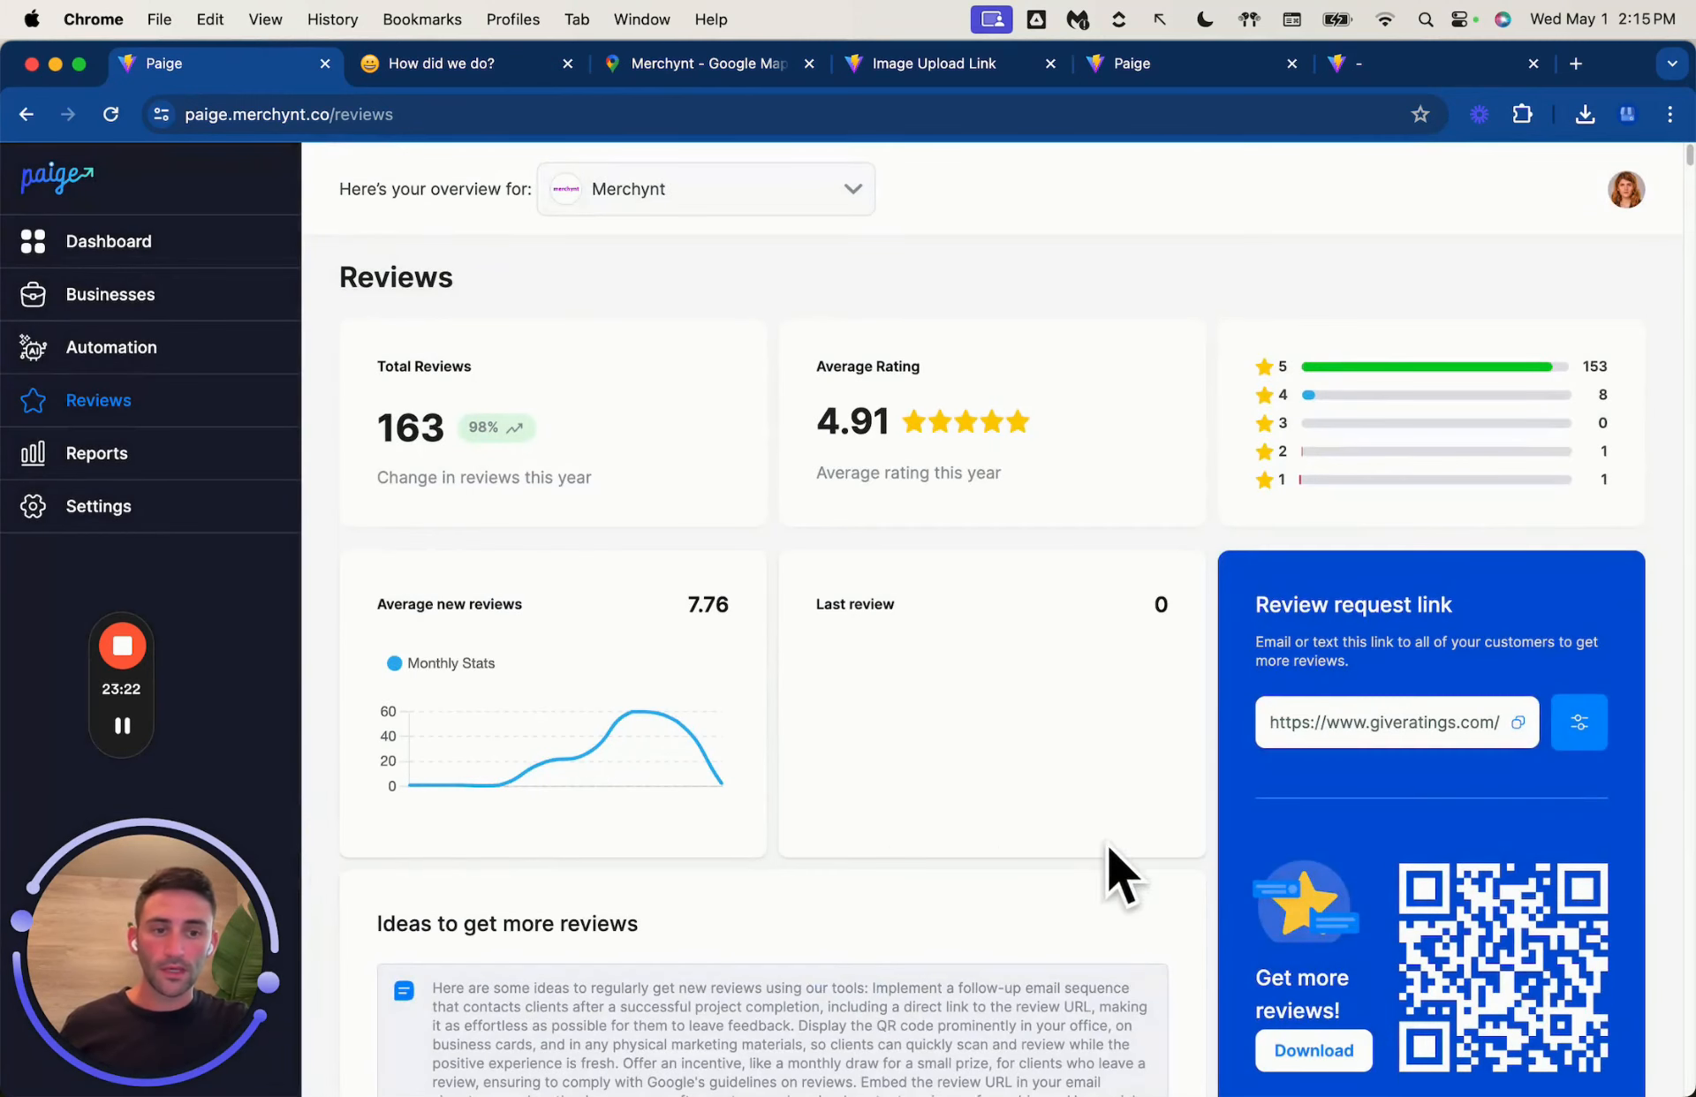
scroll(1371, 833, down, 3)
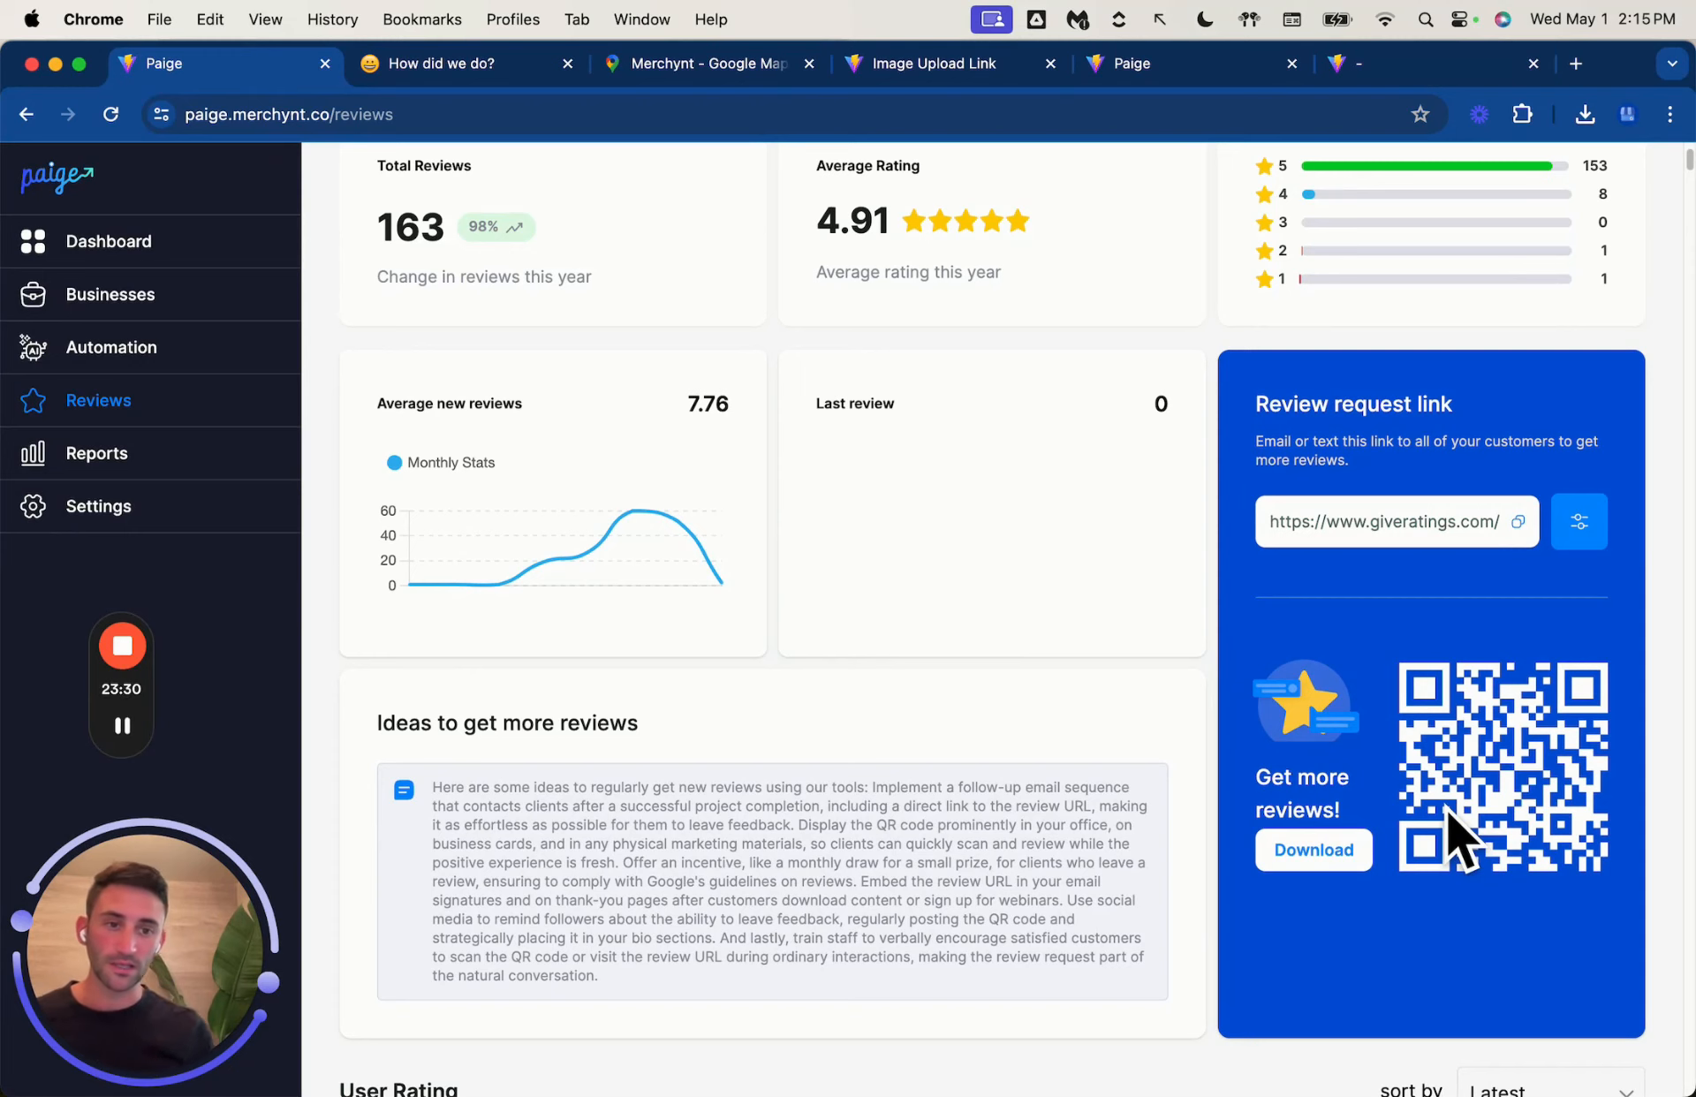
scroll(1449, 795, up, 3)
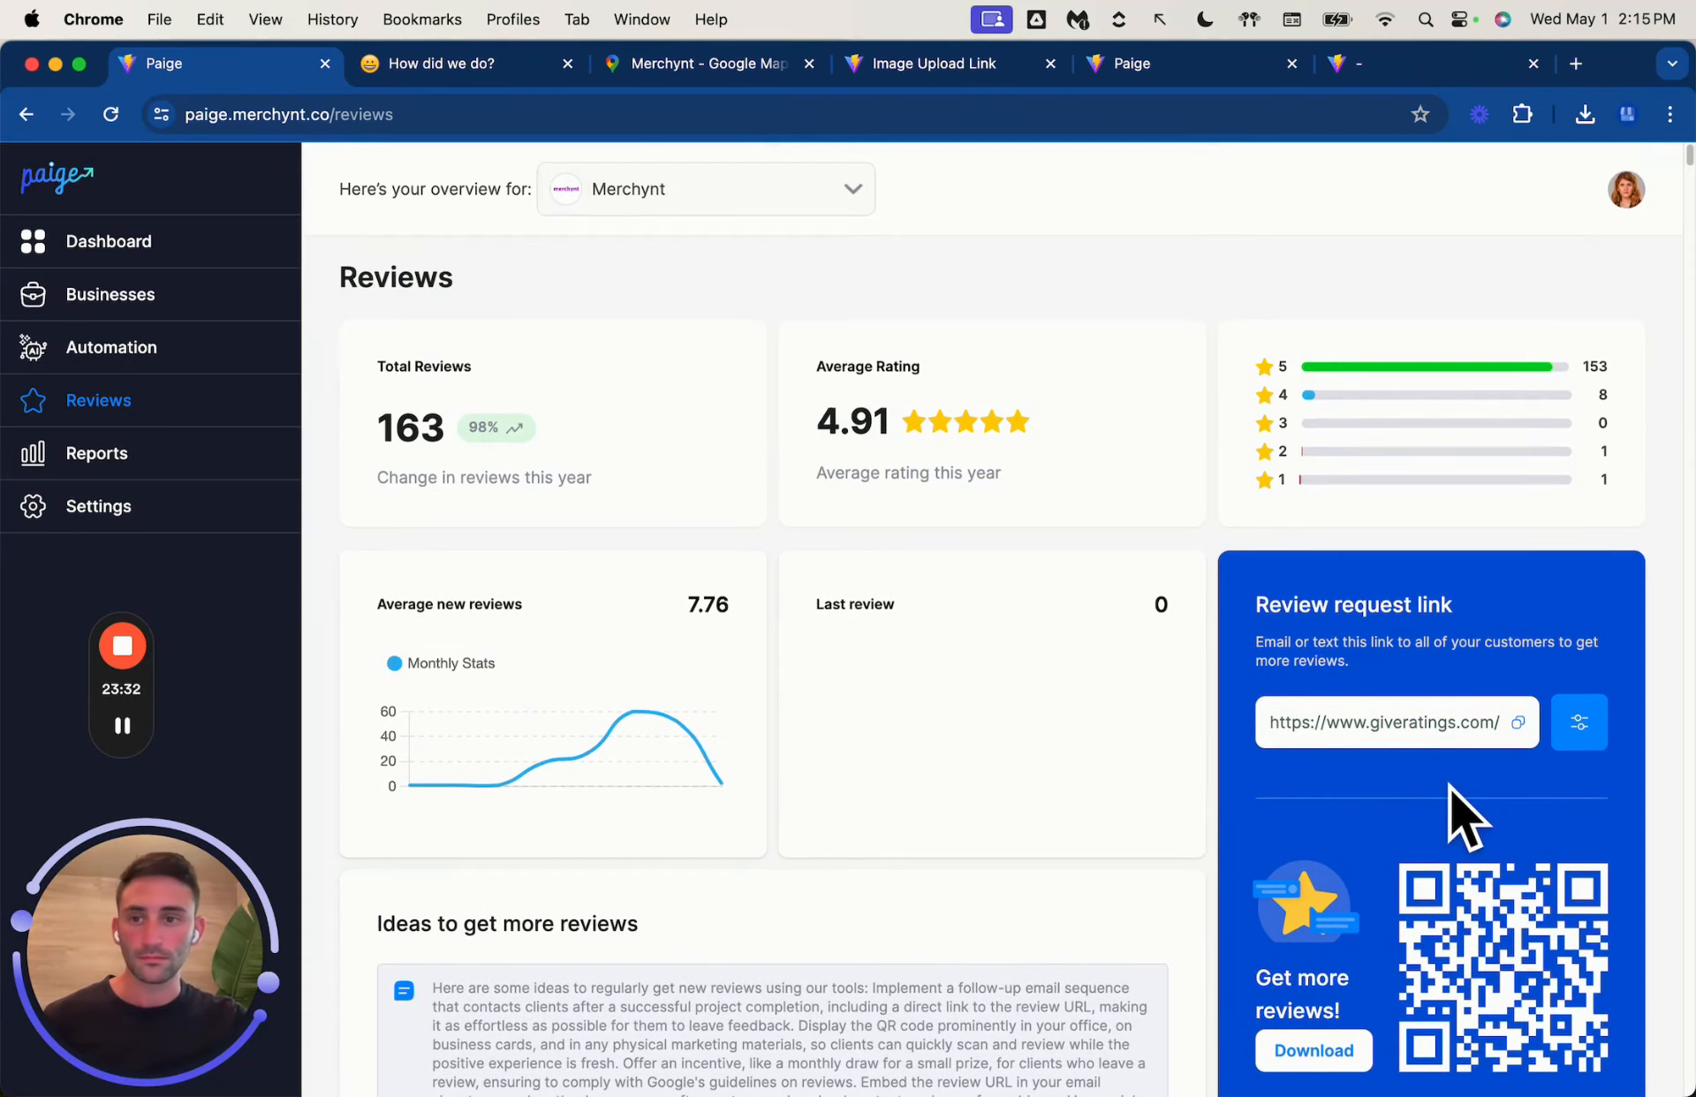
Step: Open Merchynt's reports and examine the performance charts for directions, messages, calls and profile views
click(123, 472)
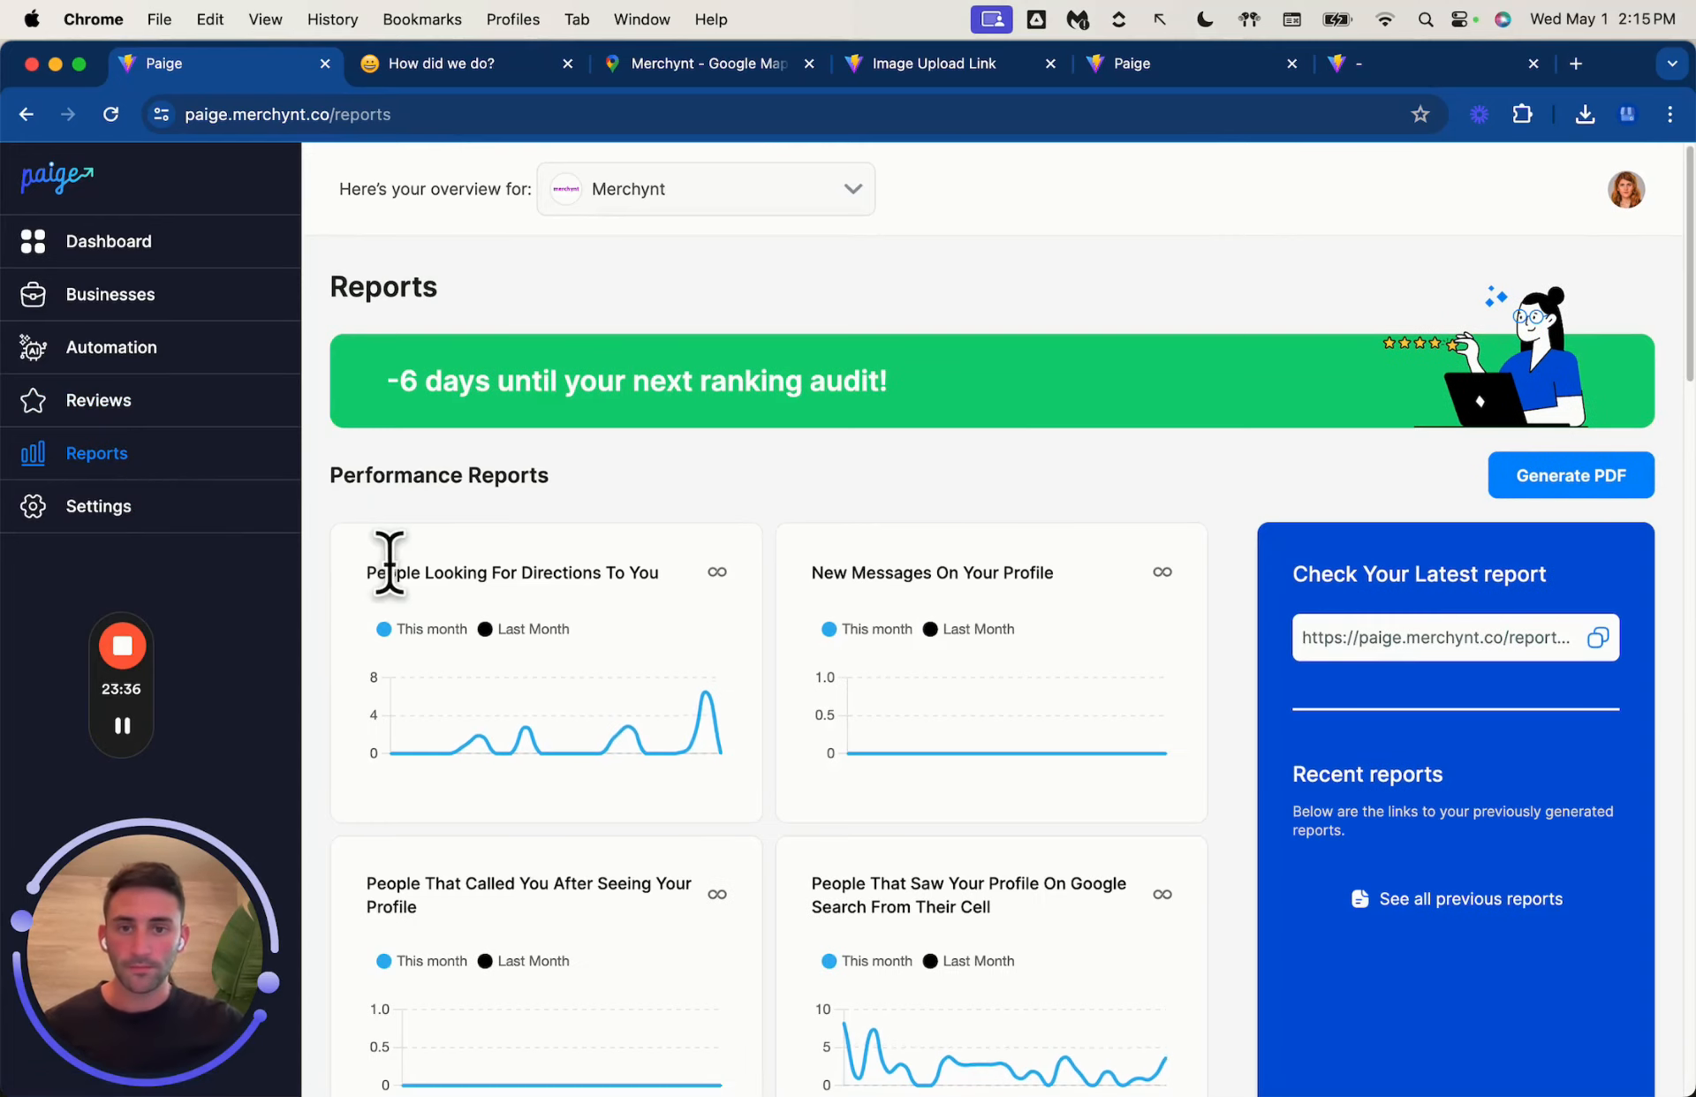
scroll(920, 795, down, 4)
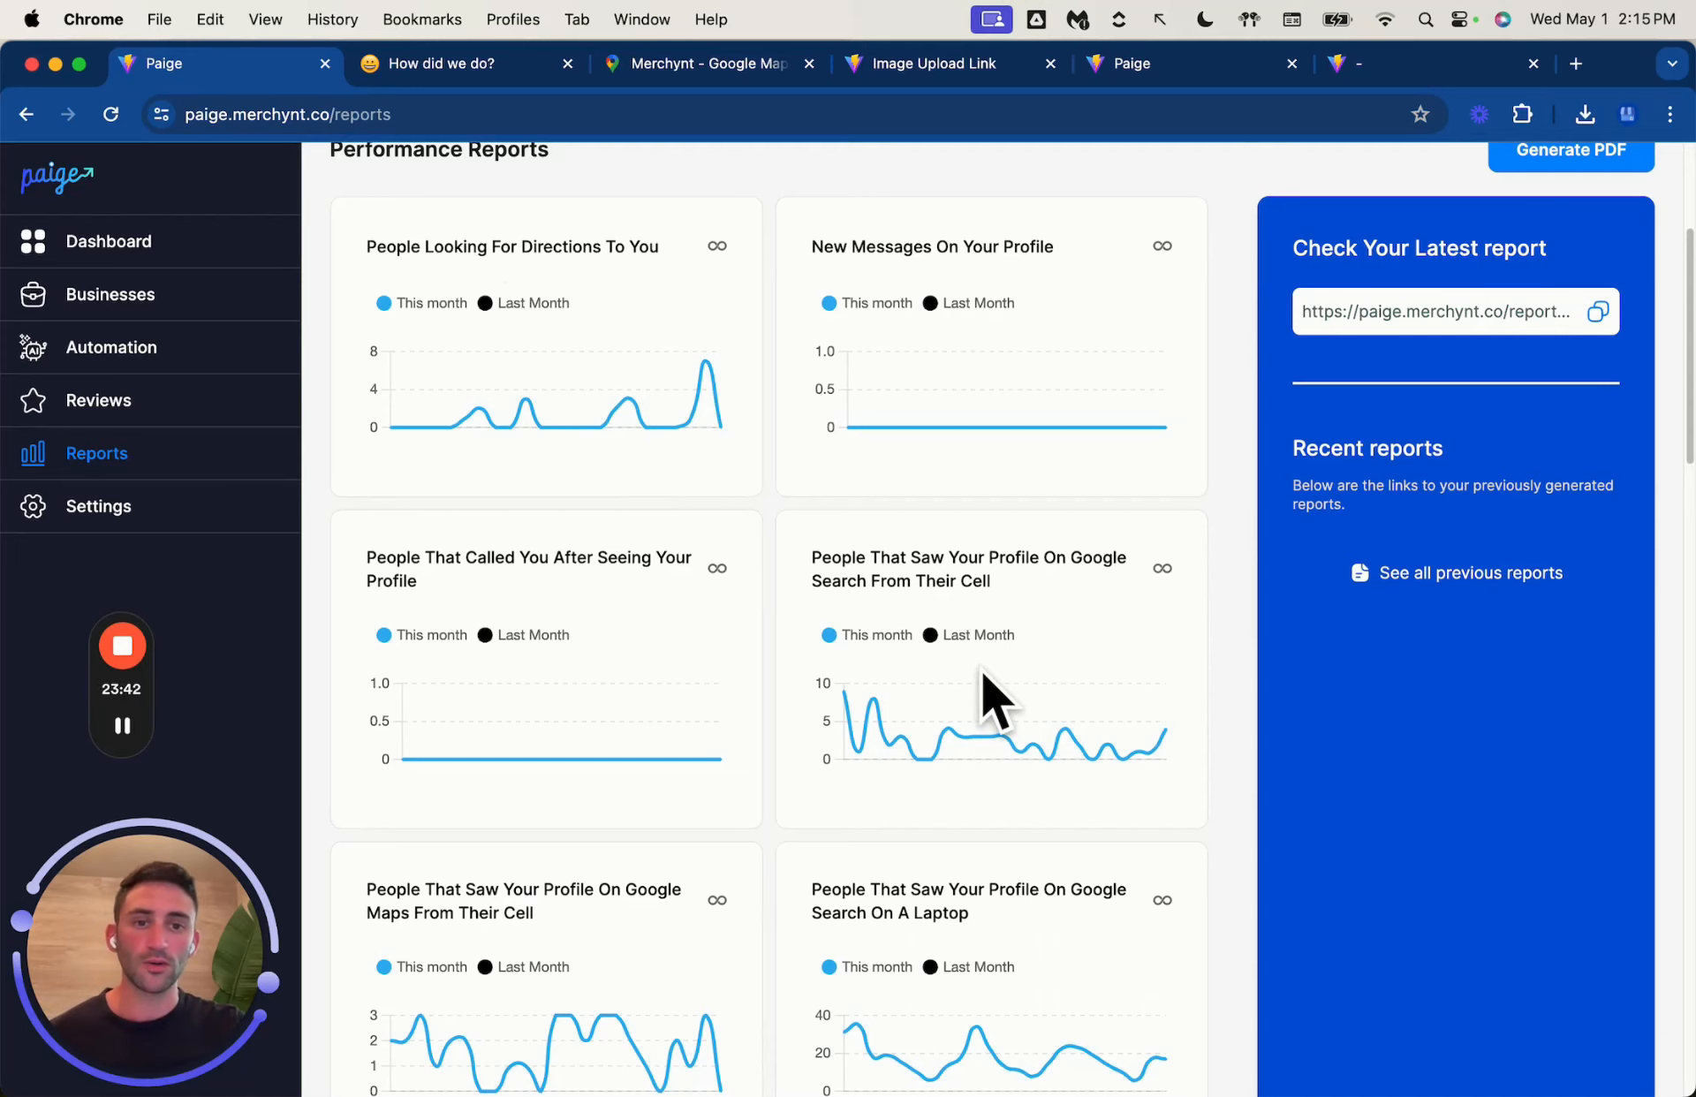
scroll(982, 680, down, 1)
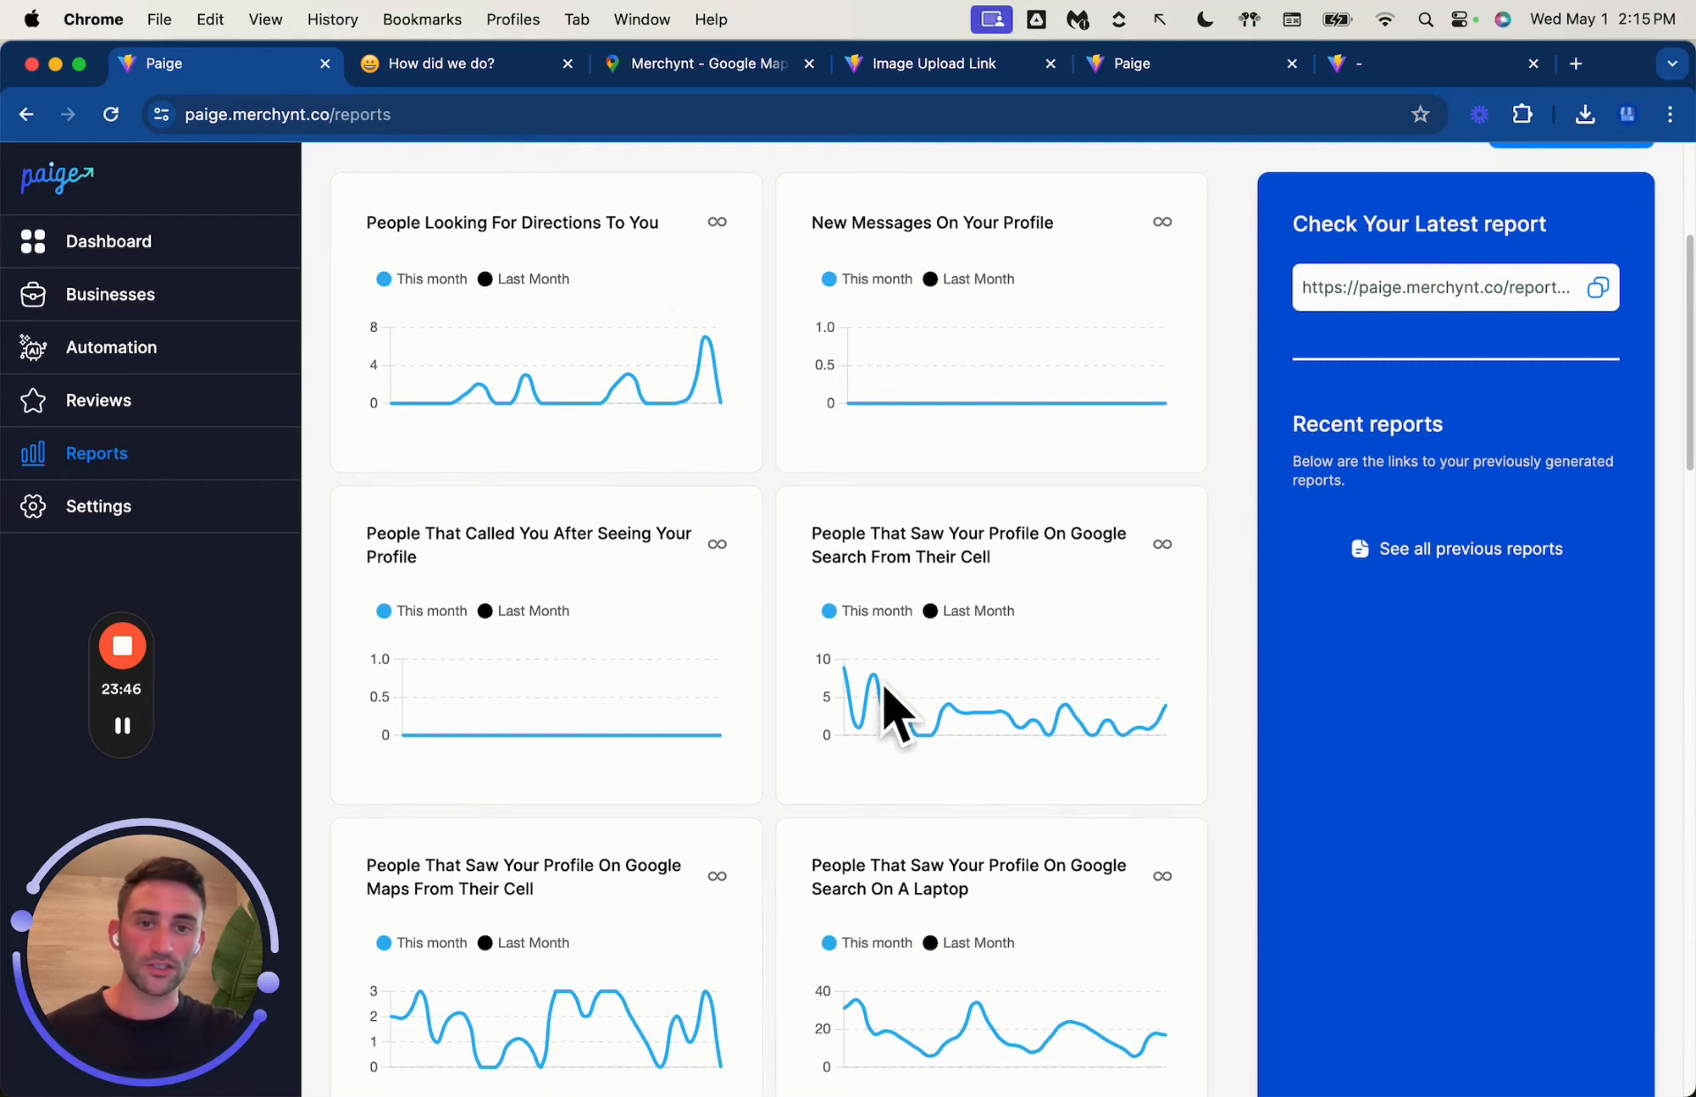
scroll(575, 427, down, 1)
scroll(1056, 769, down, 8)
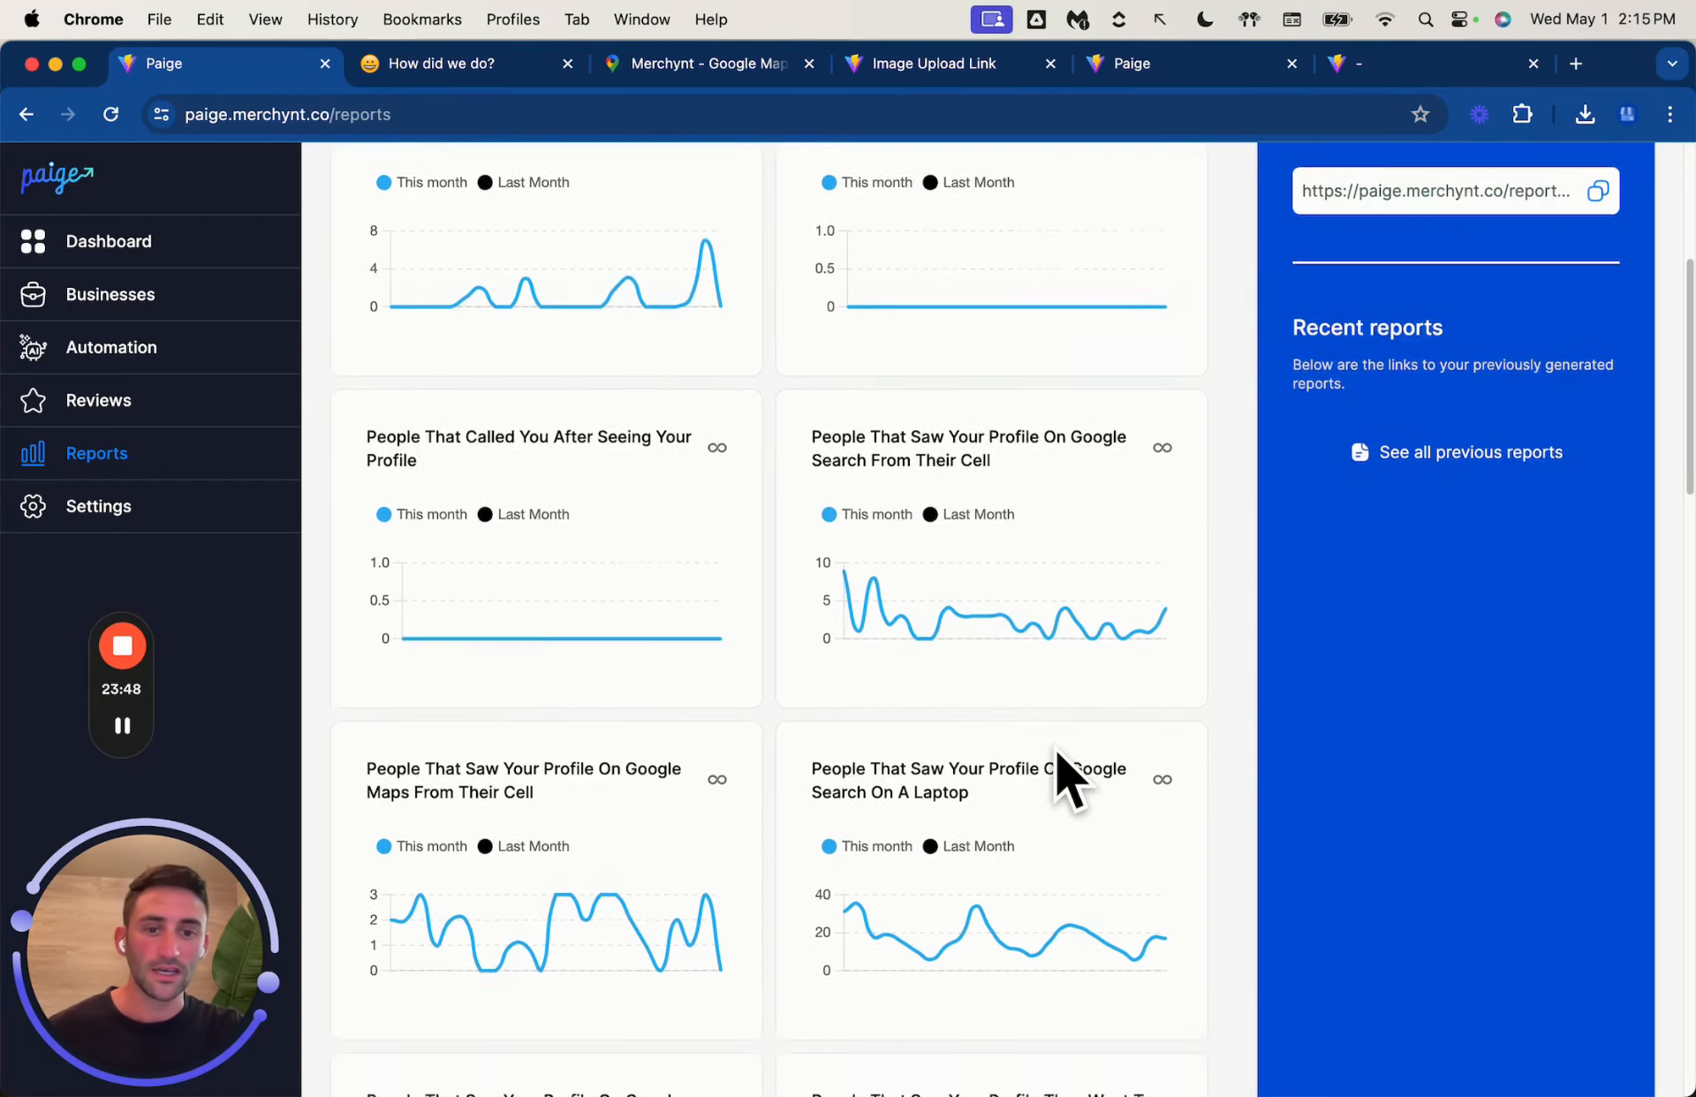
Step: Examine the remaining performance charts, the completed actions and the heatmap audit for the keyword "marketing agency" in Merchynt's reports
scroll(991, 700, down, 1)
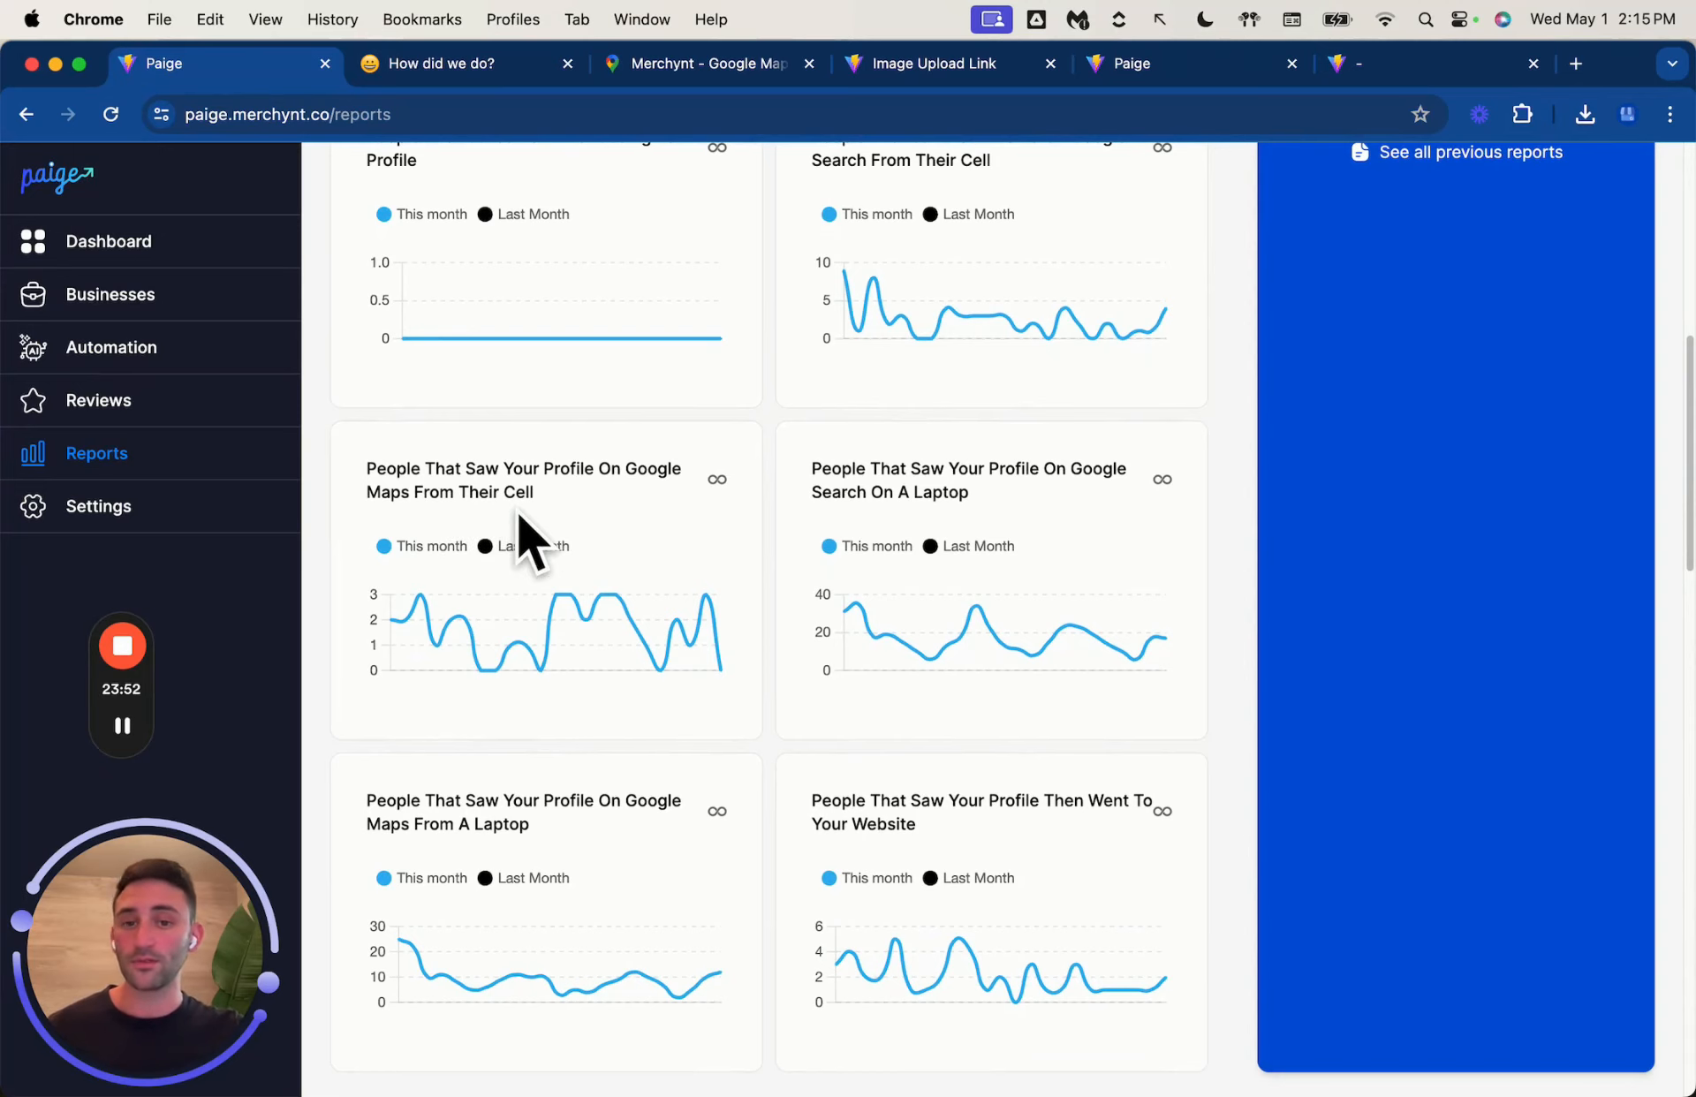
scroll(968, 616, down, 1)
scroll(968, 618, down, 12)
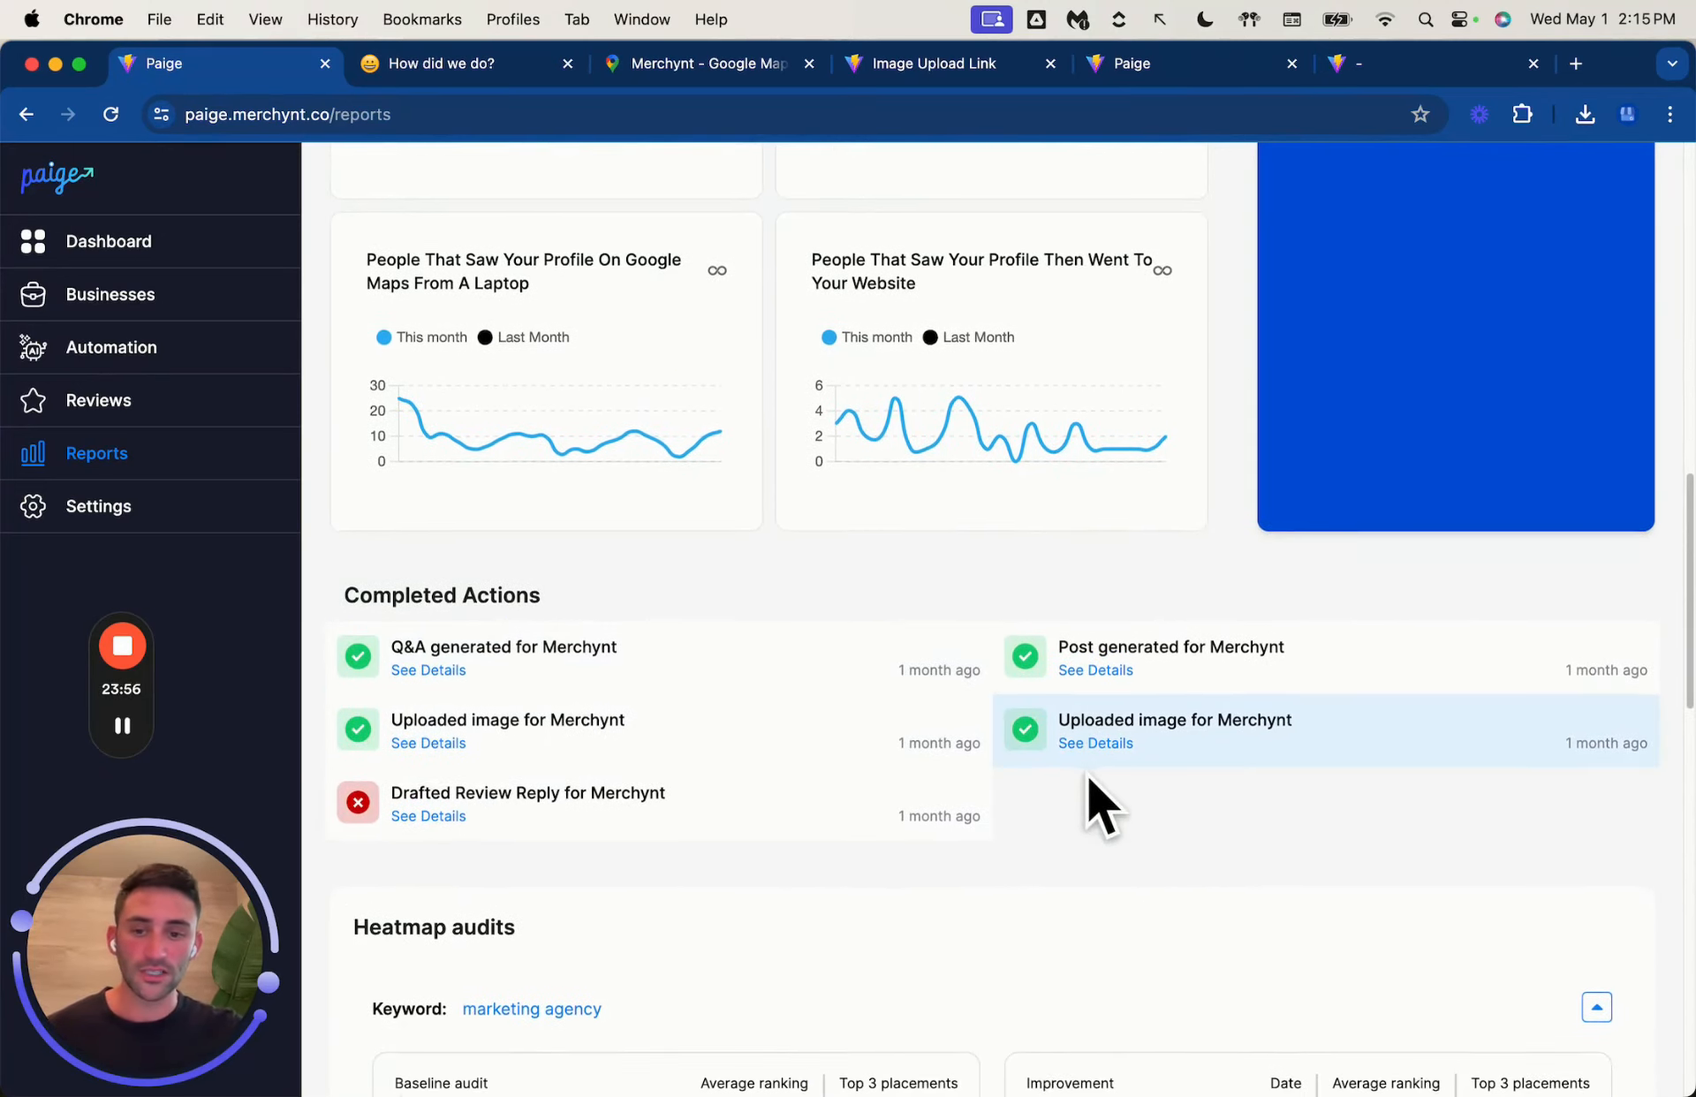
scroll(1098, 795, down, 11)
scroll(1089, 776, down, 3)
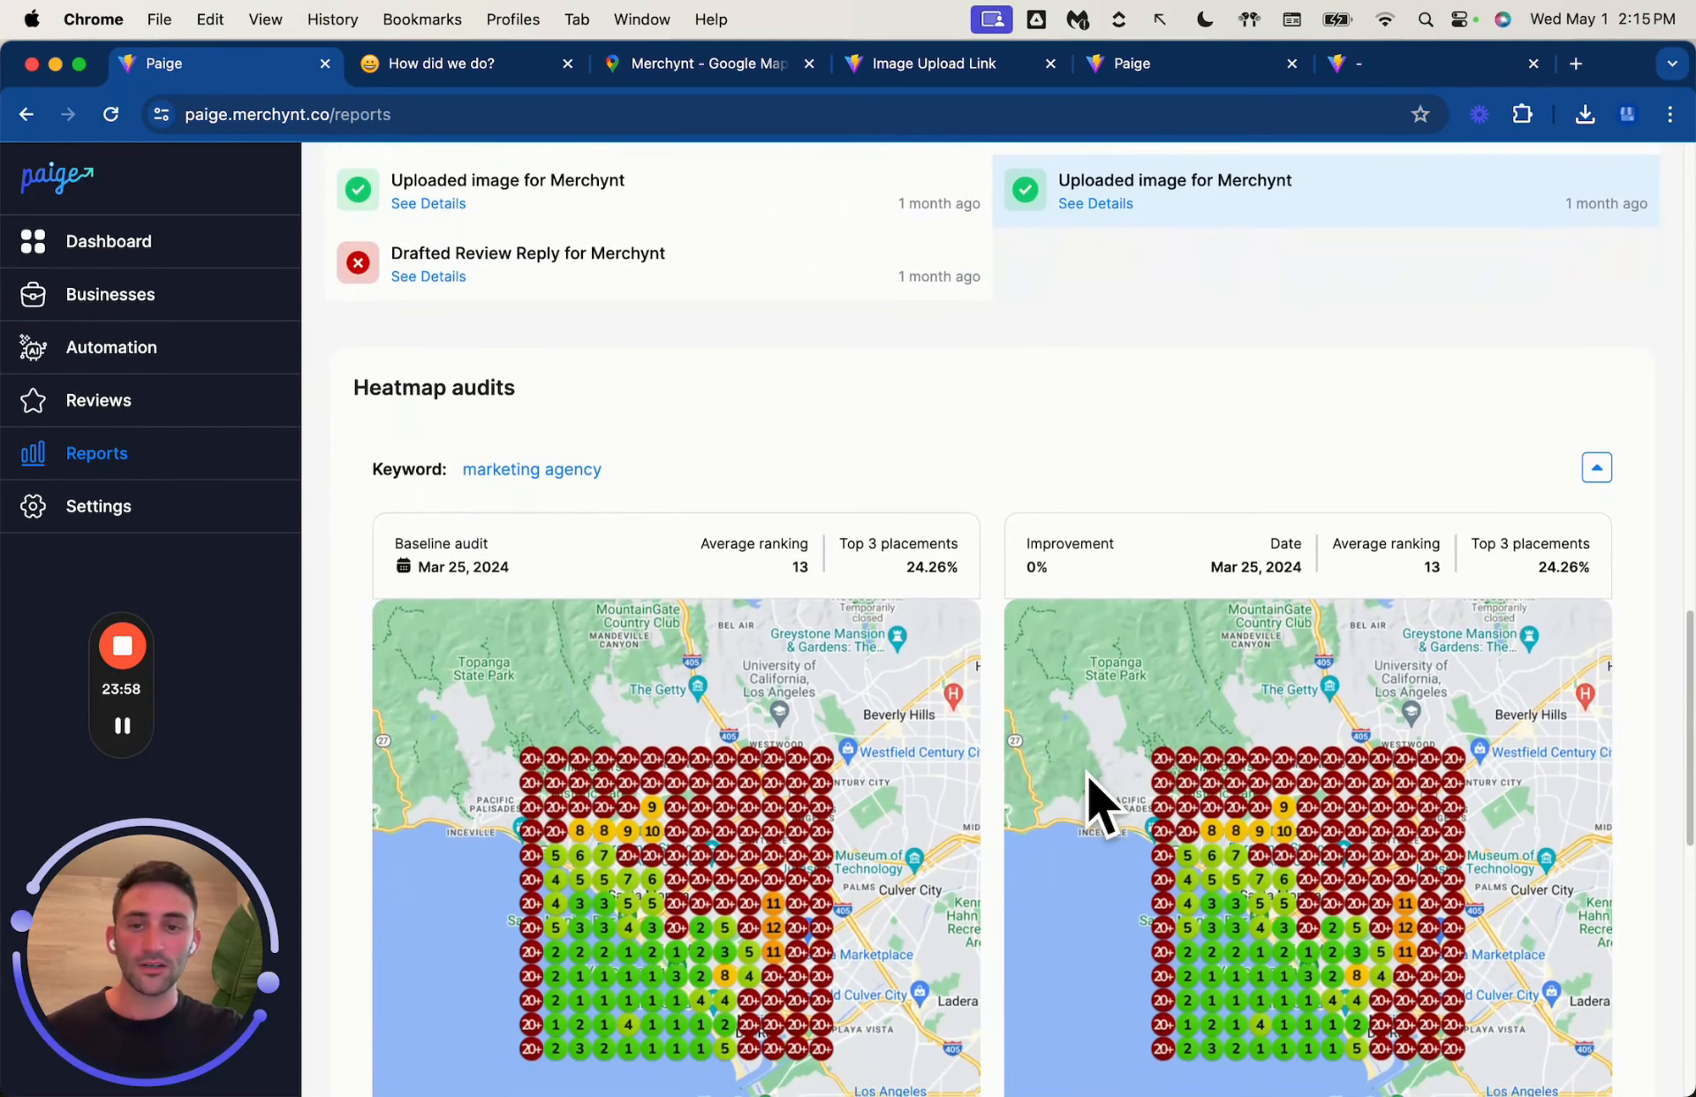
scroll(1088, 775, down, 5)
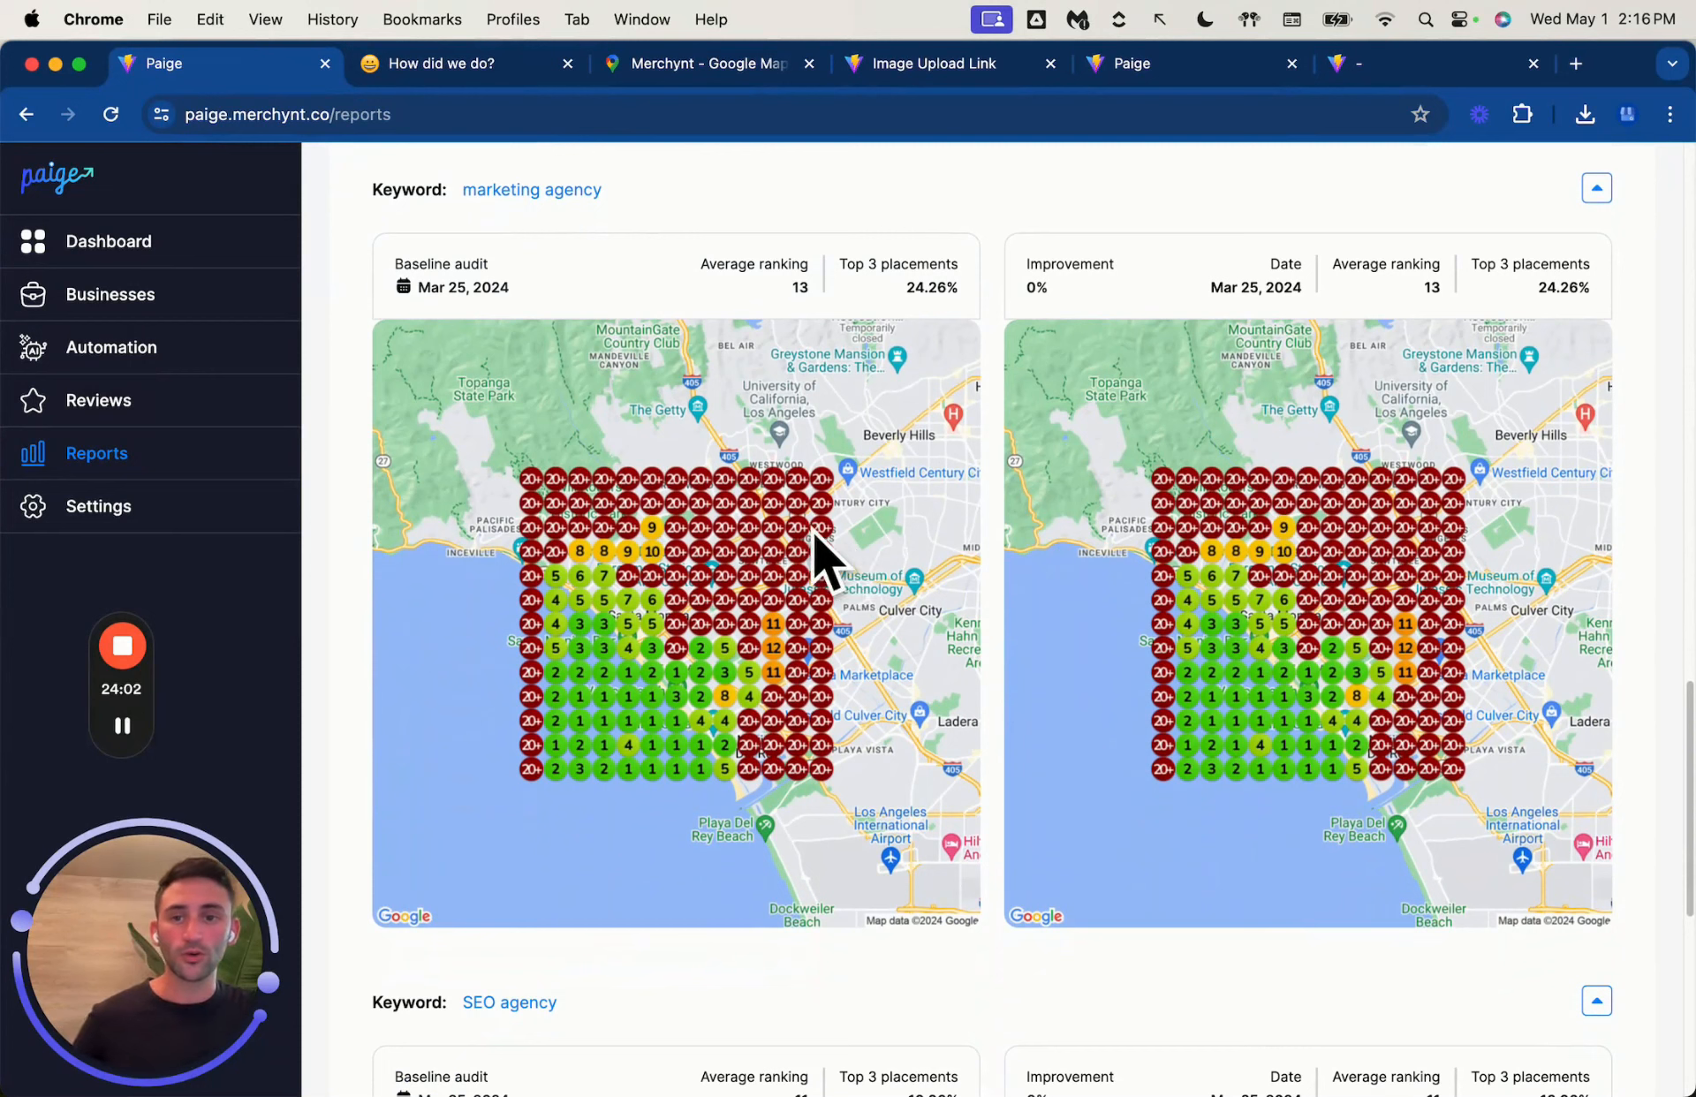
drag(488, 262, 394, 262)
click(570, 267)
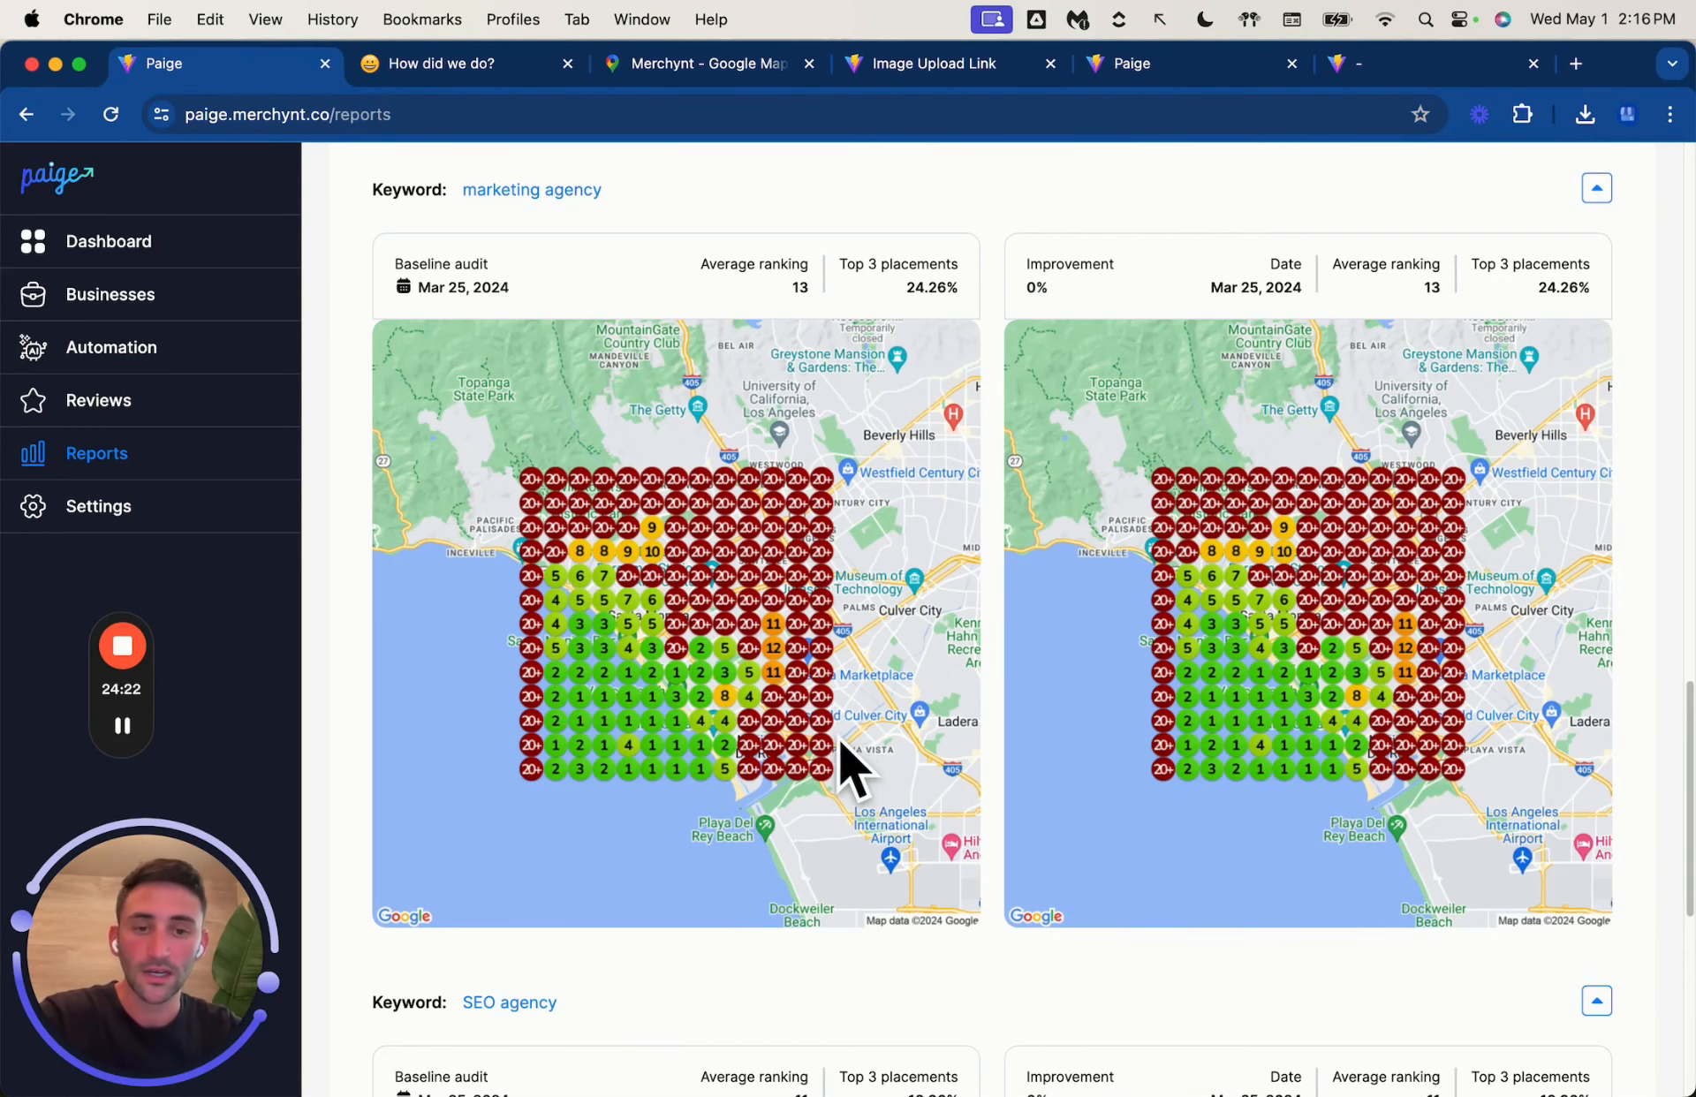
scroll(841, 757, down, 3)
Step: Open the link to Merchynt's latest report, look through its charts and heatmap audits, and return to the reports page in Paige
scroll(839, 737, up, 15)
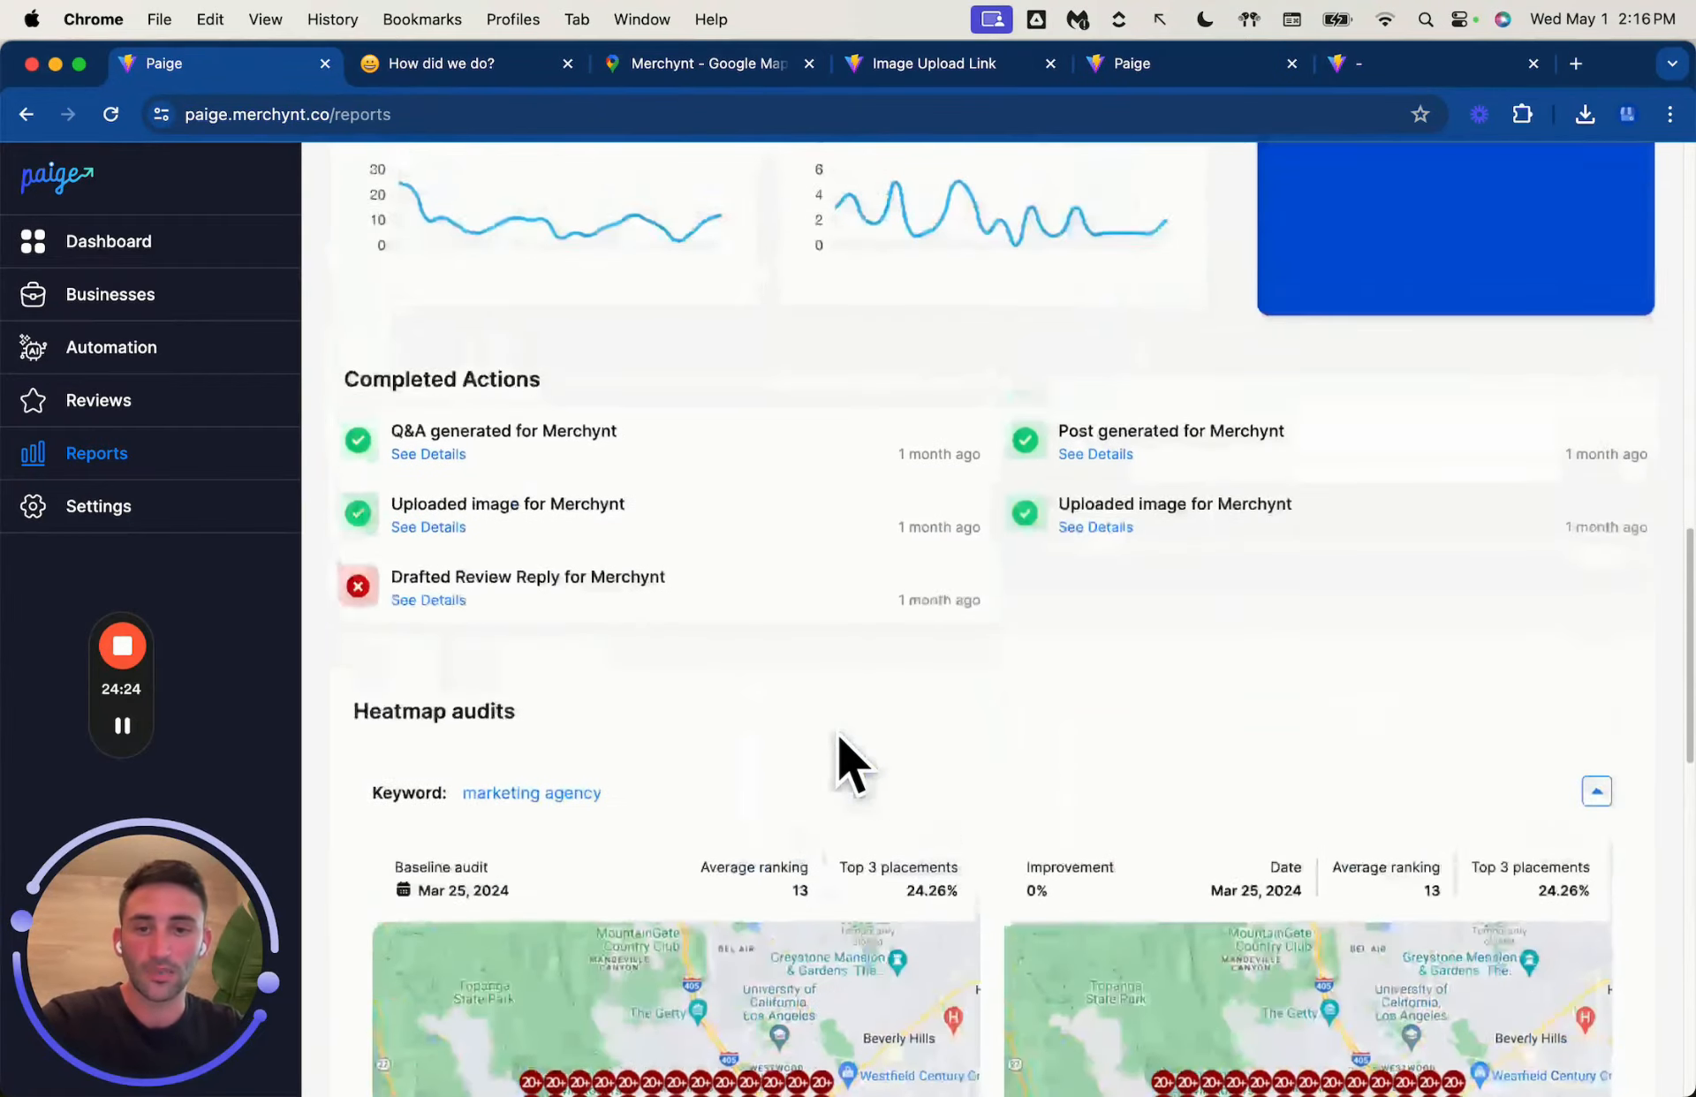
scroll(884, 751, up, 5)
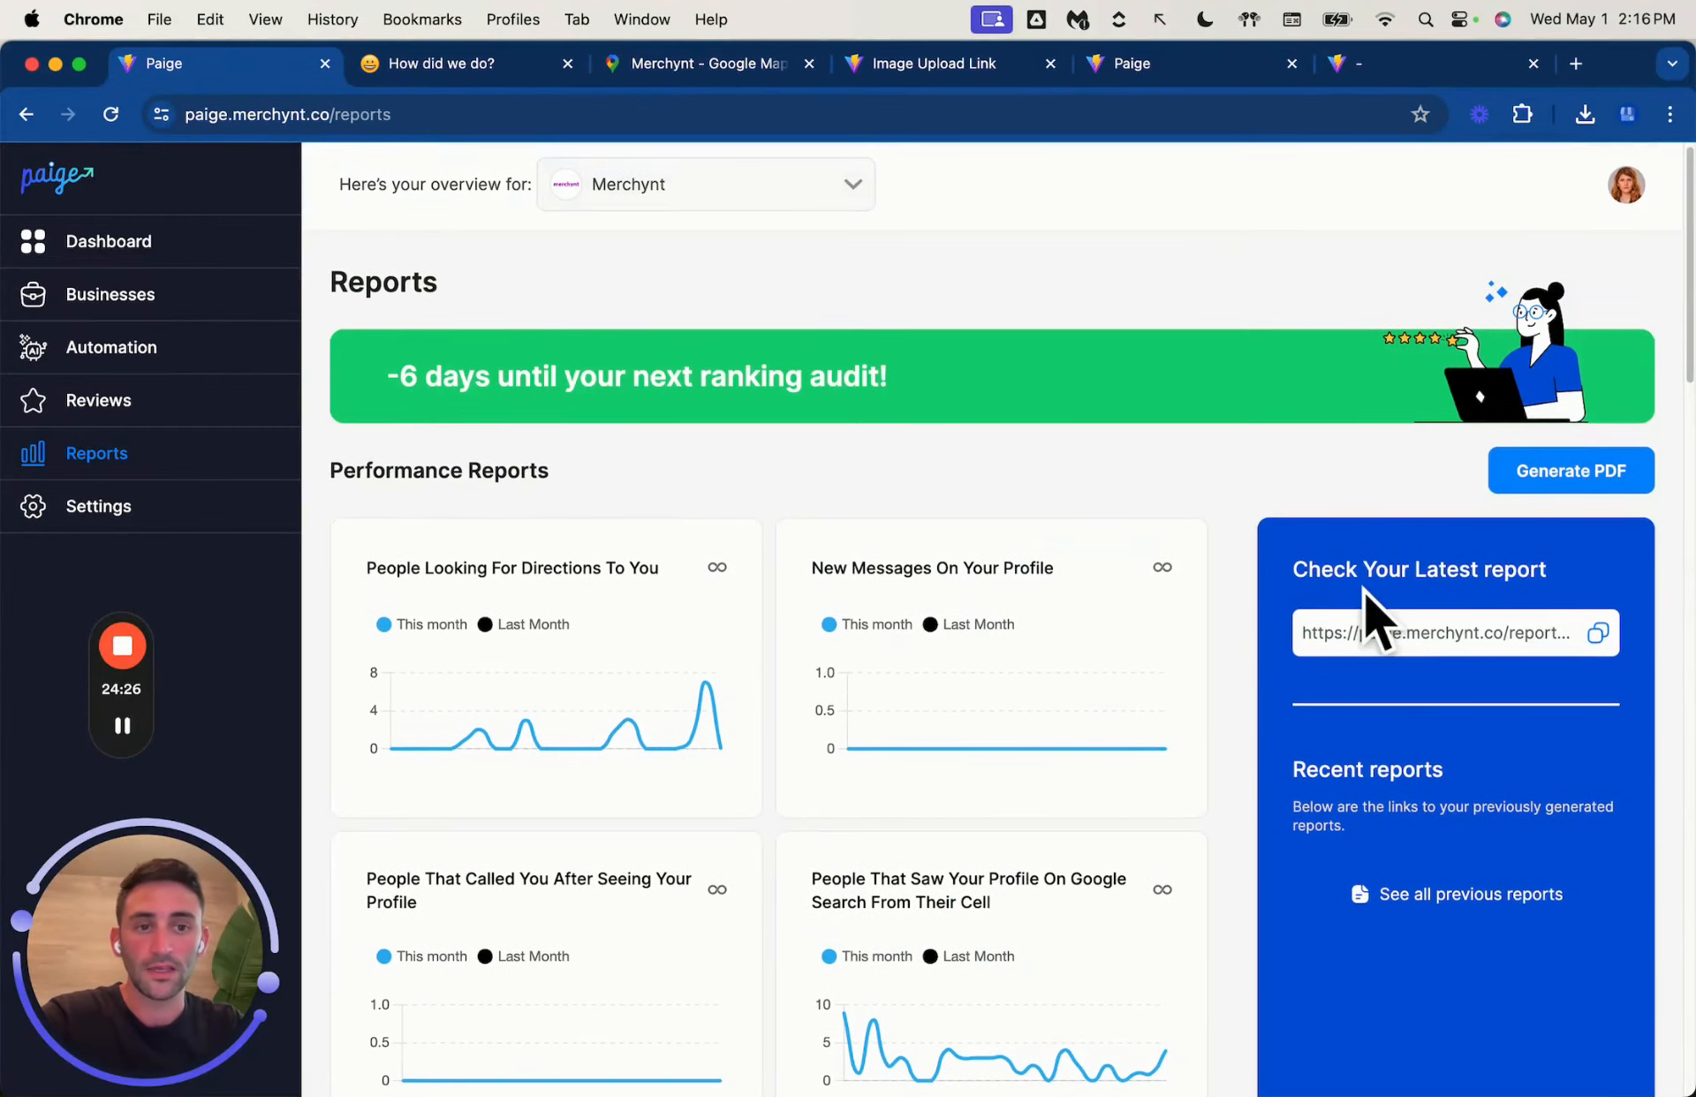
click(1381, 629)
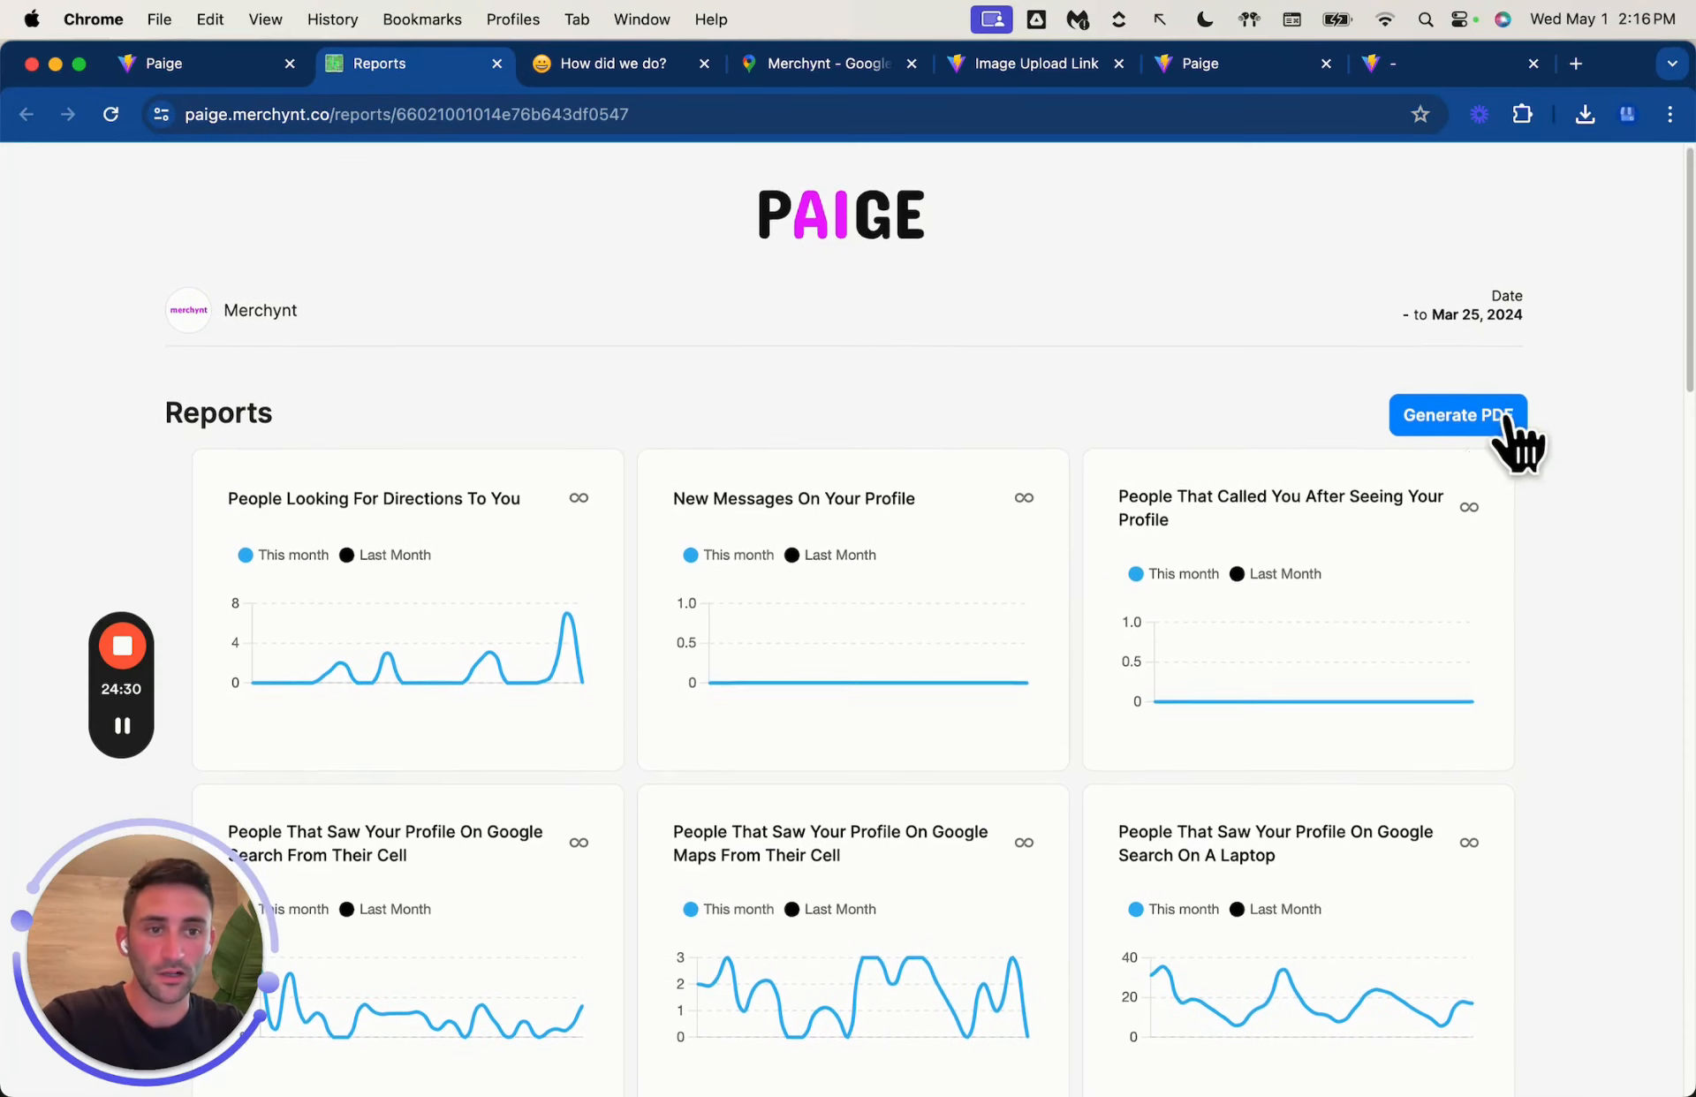
scroll(1489, 441, down, 10)
scroll(1489, 428, down, 10)
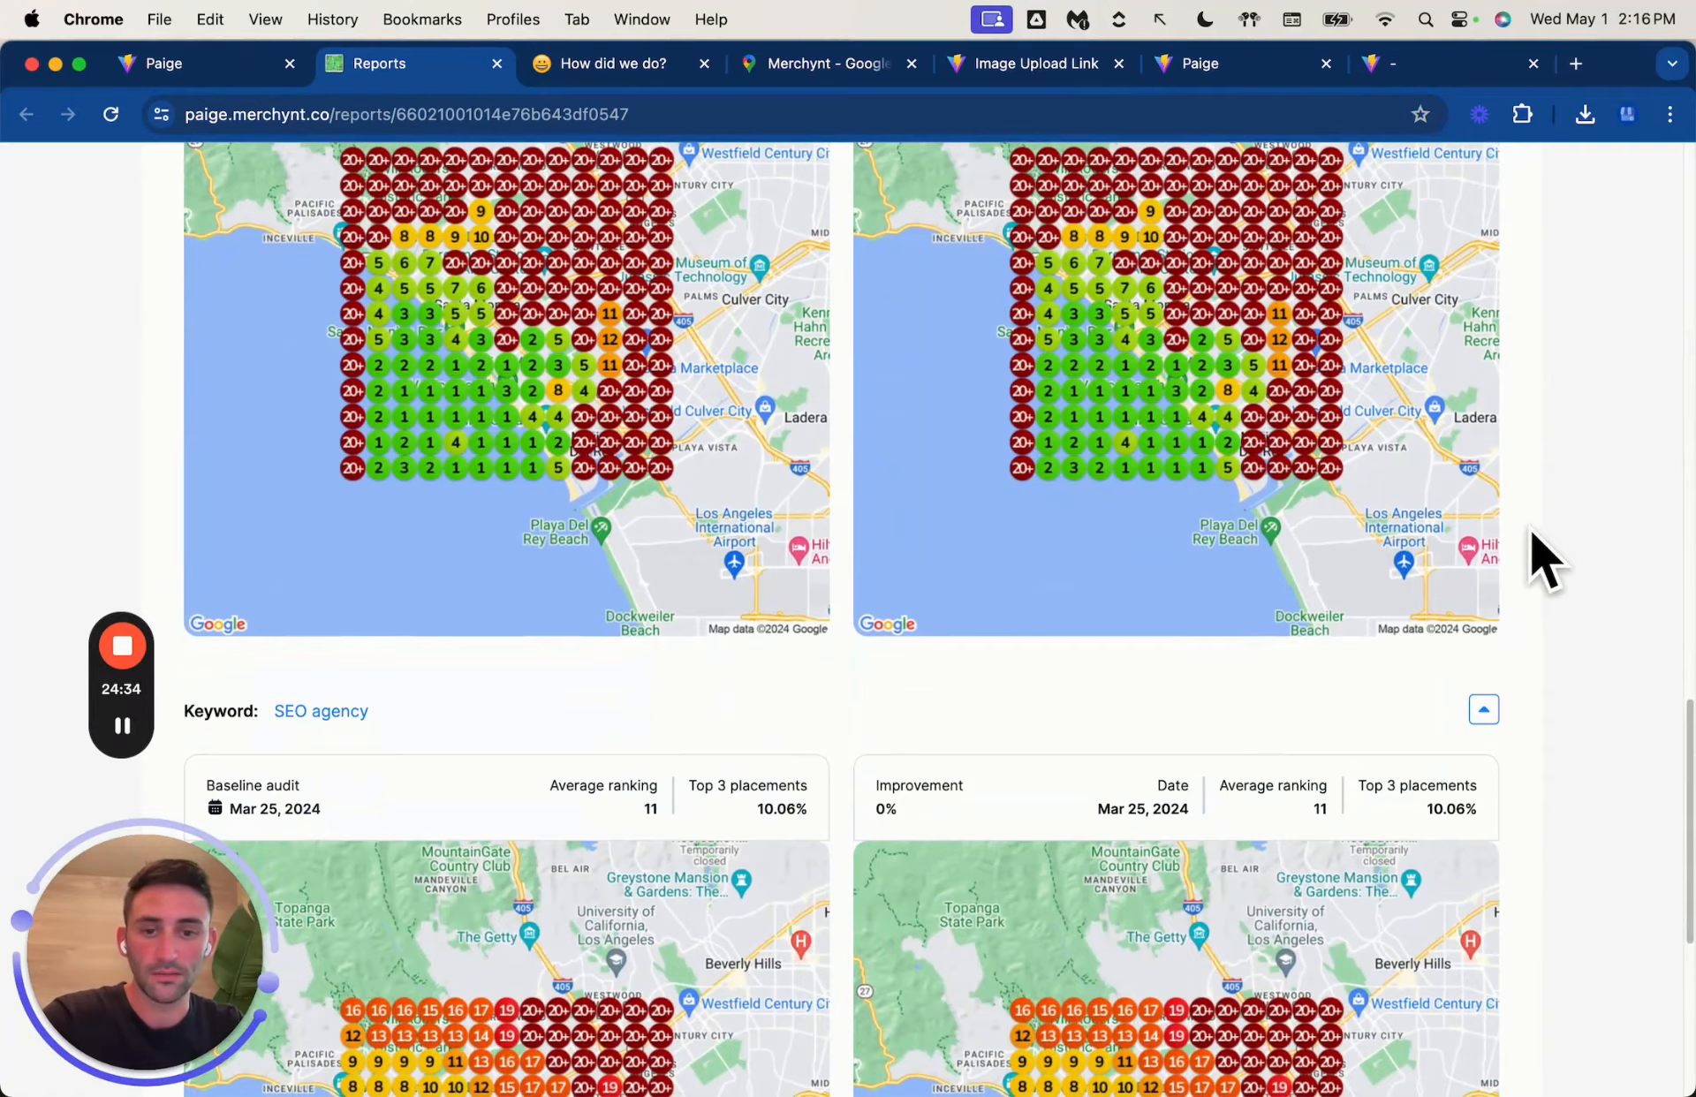
scroll(1529, 529, up, 20)
click(210, 78)
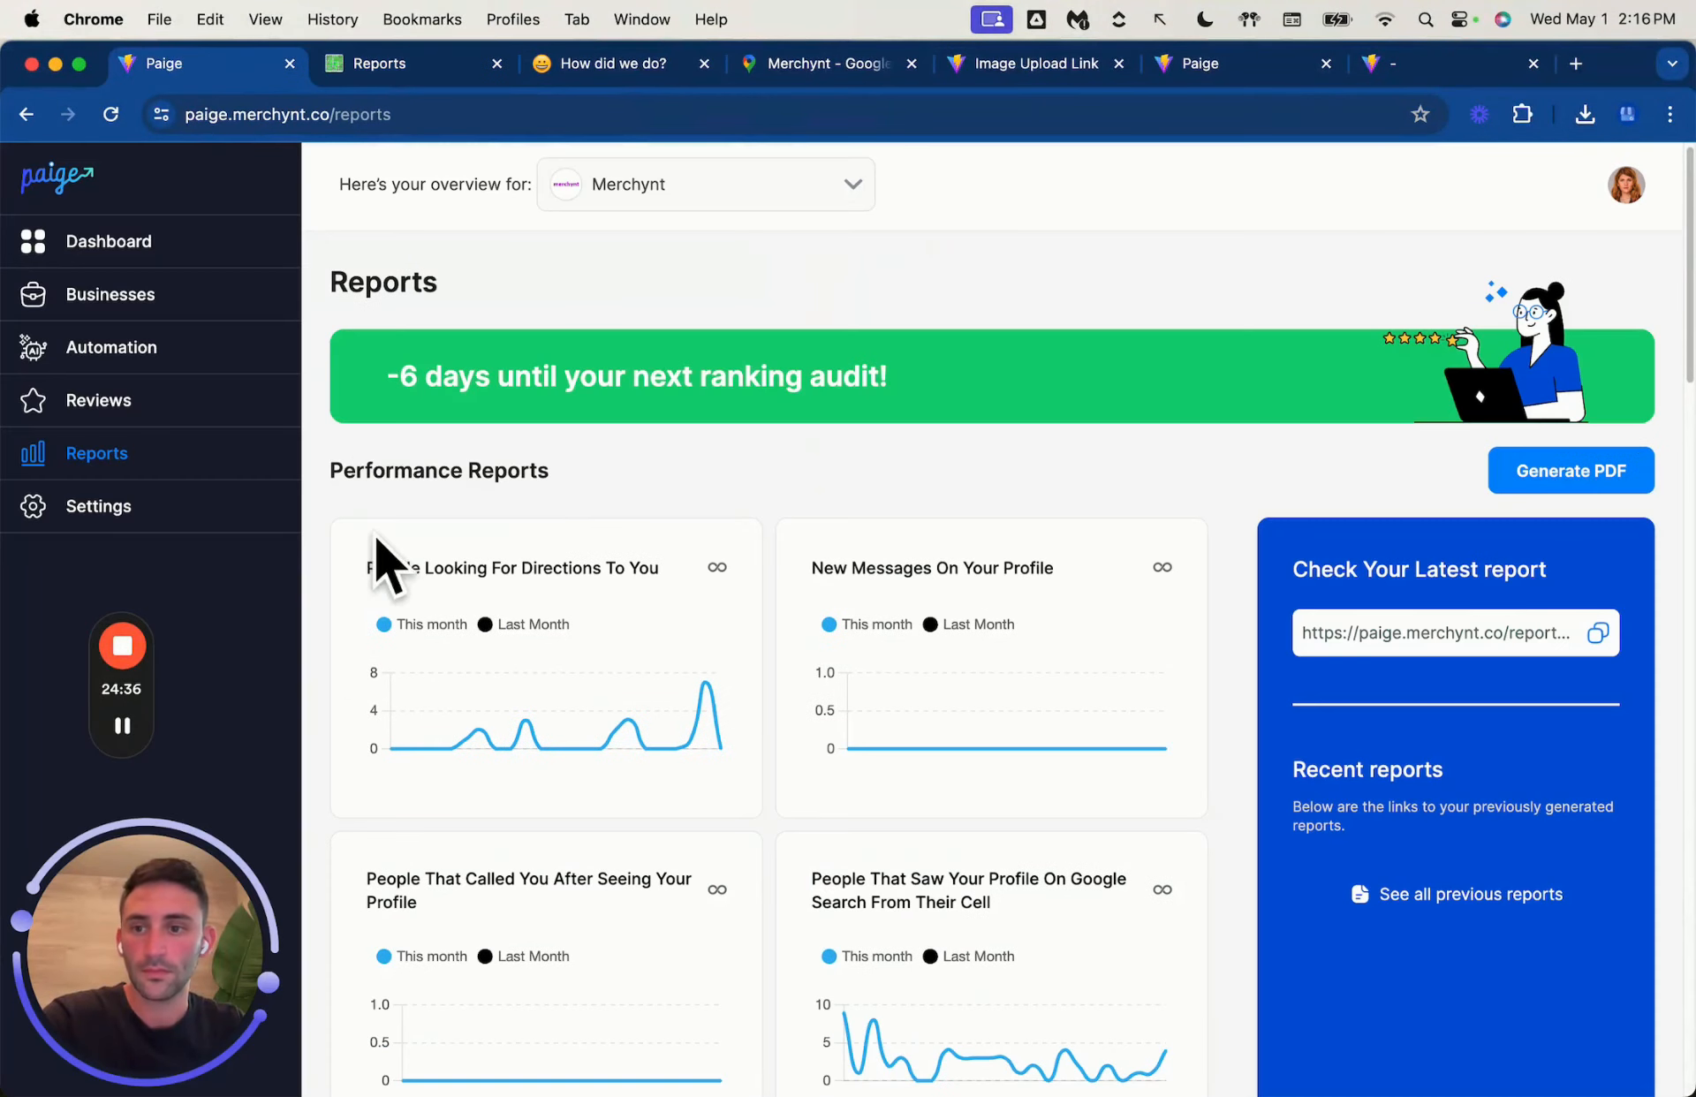
Step: Open Paige's white label settings, and load the Rank & Morty login page at morty.manageyoursocials.com in a new tab
click(110, 511)
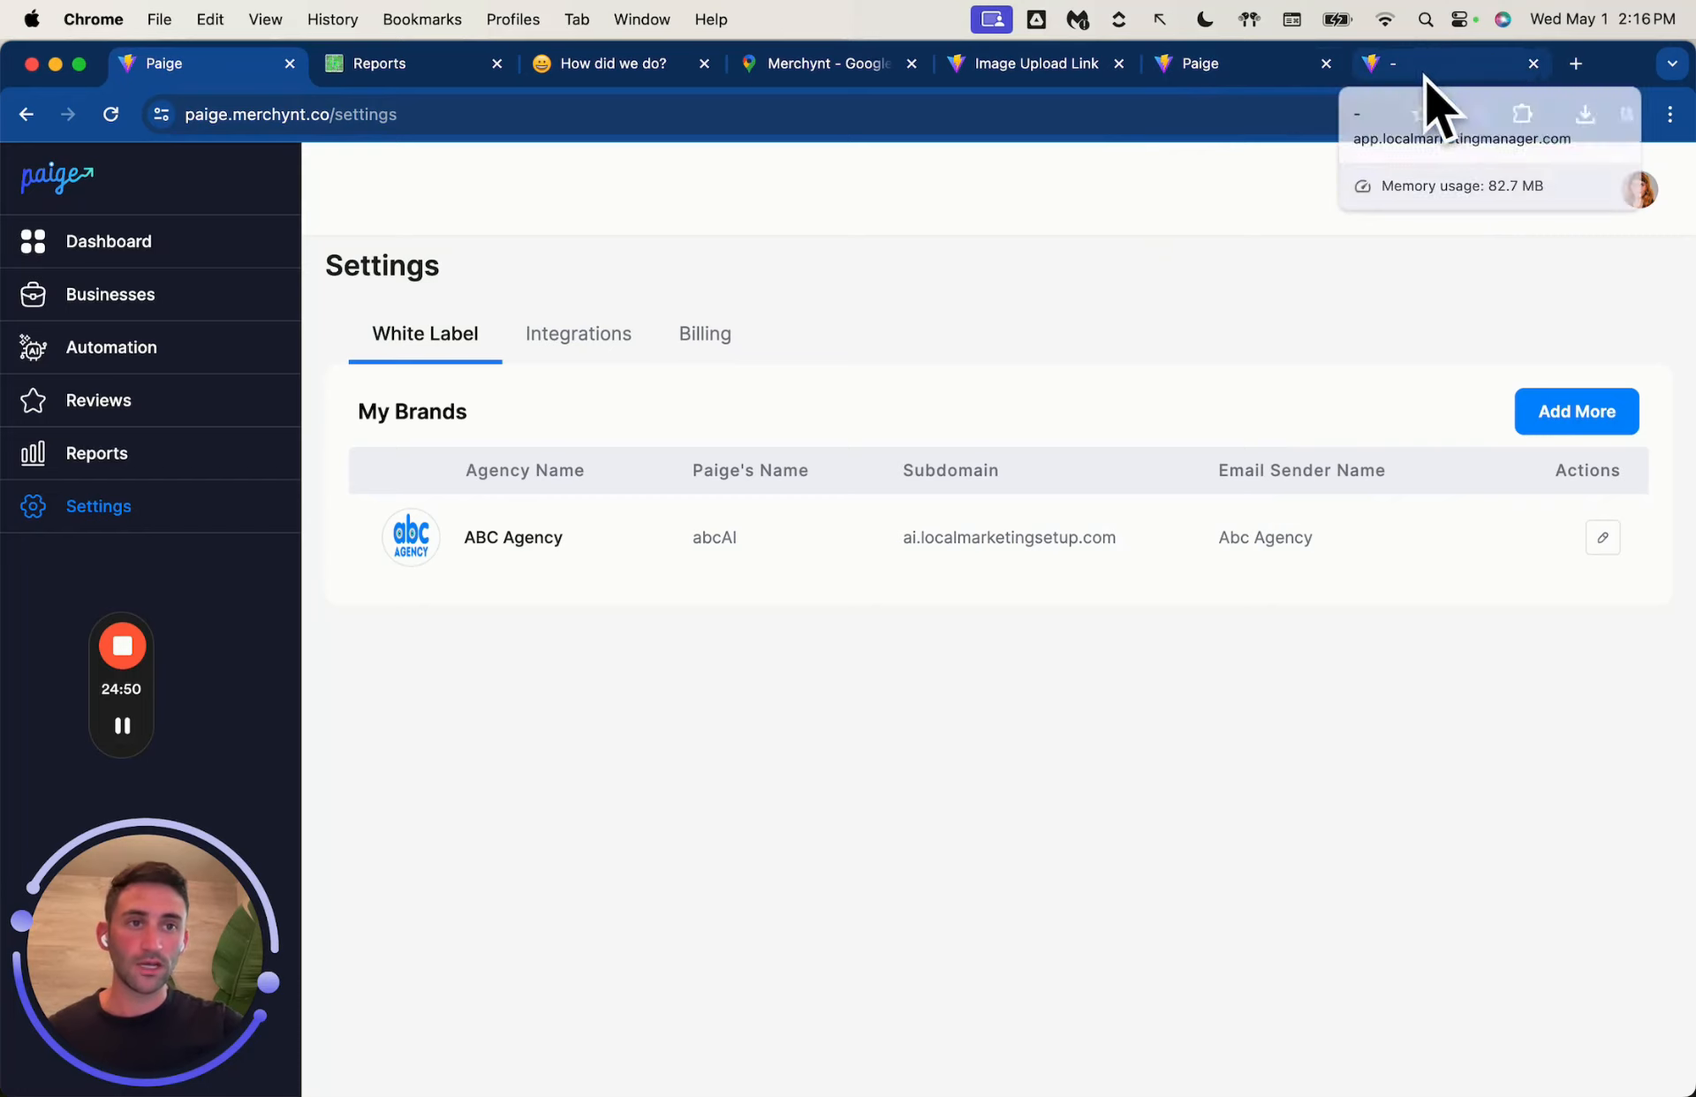
click(1577, 78)
text(rock)
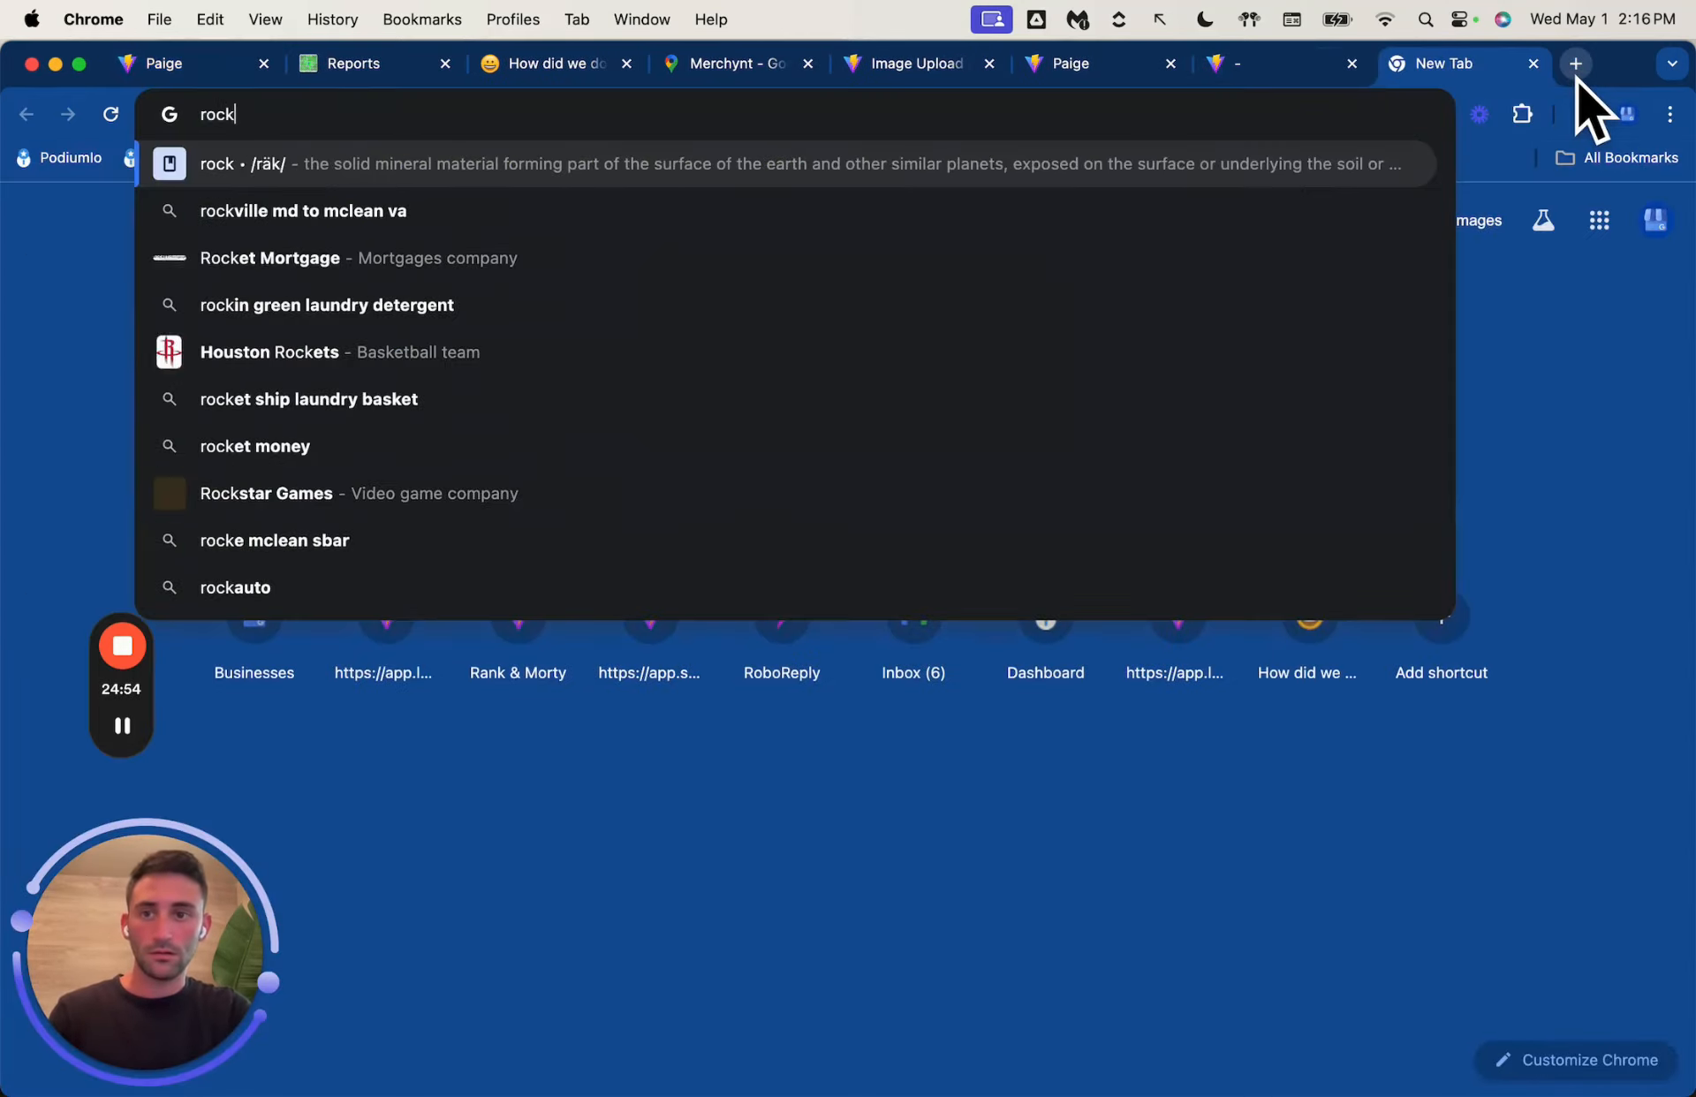
key(BackSpace)
key(BackSpace)
key(BackSpace)
text(ank)
key(Return)
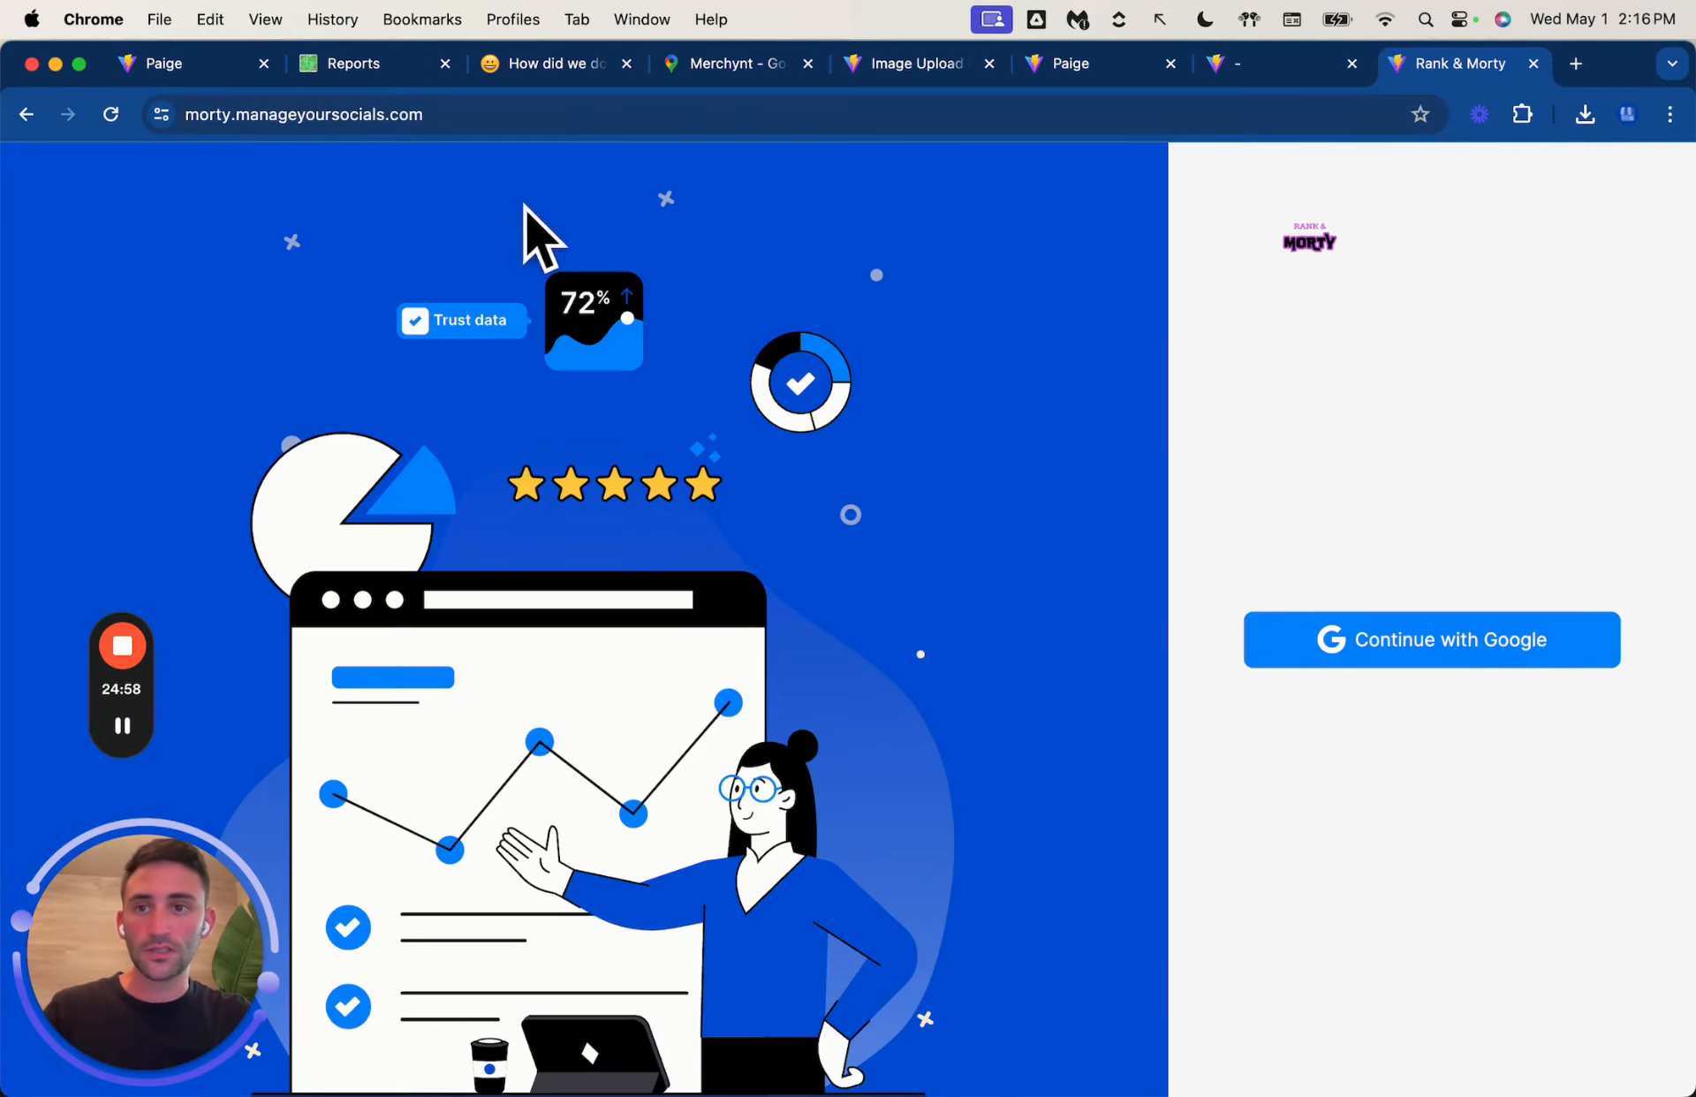
click(210, 130)
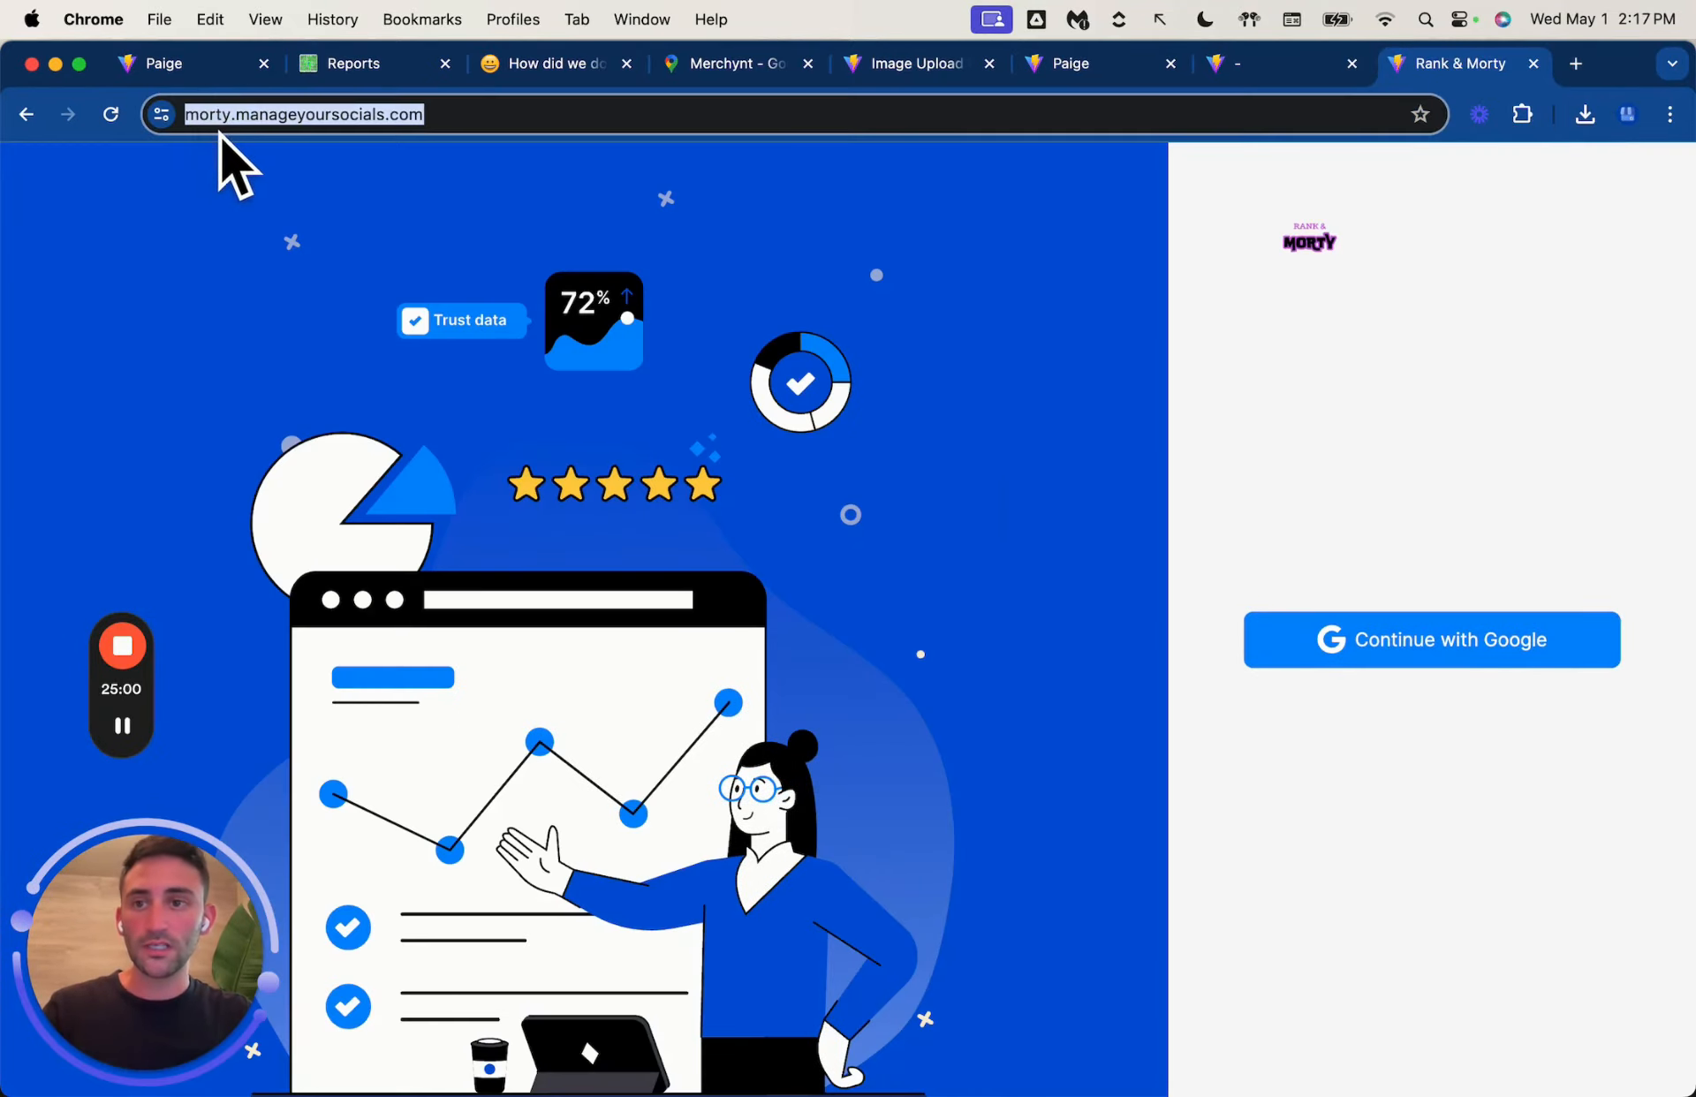
click(442, 114)
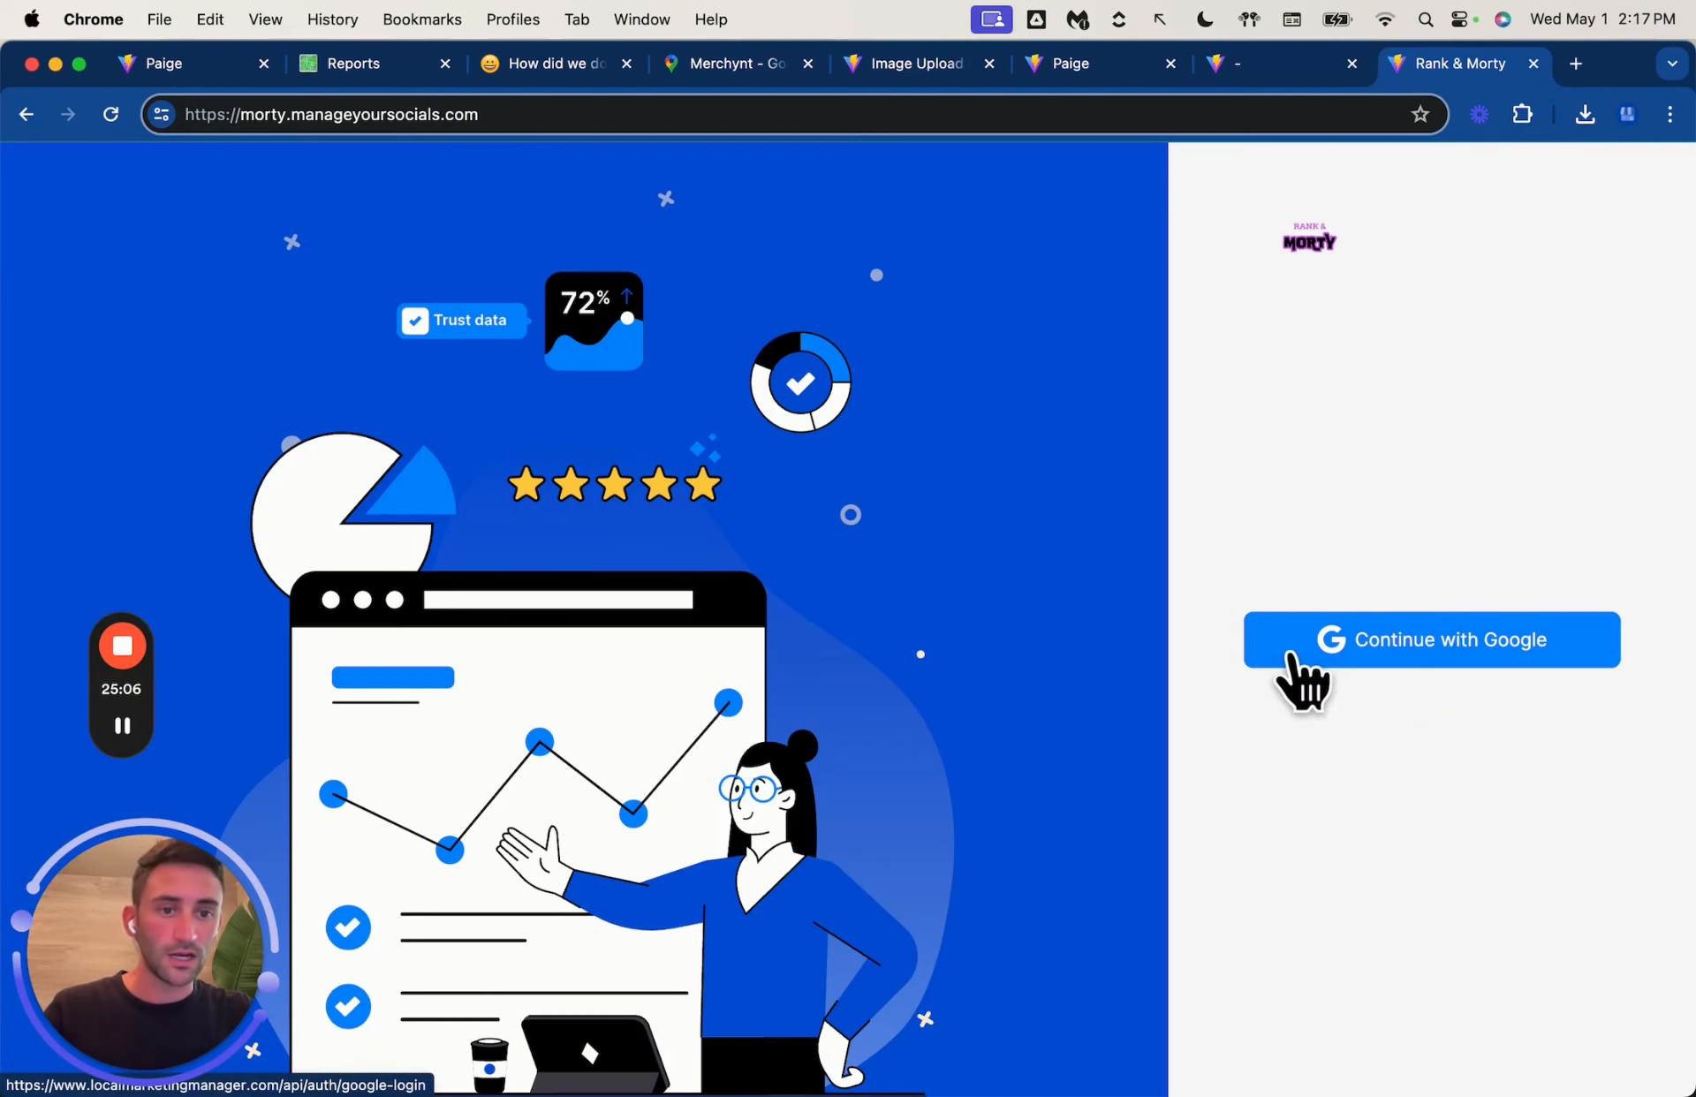
click(122, 725)
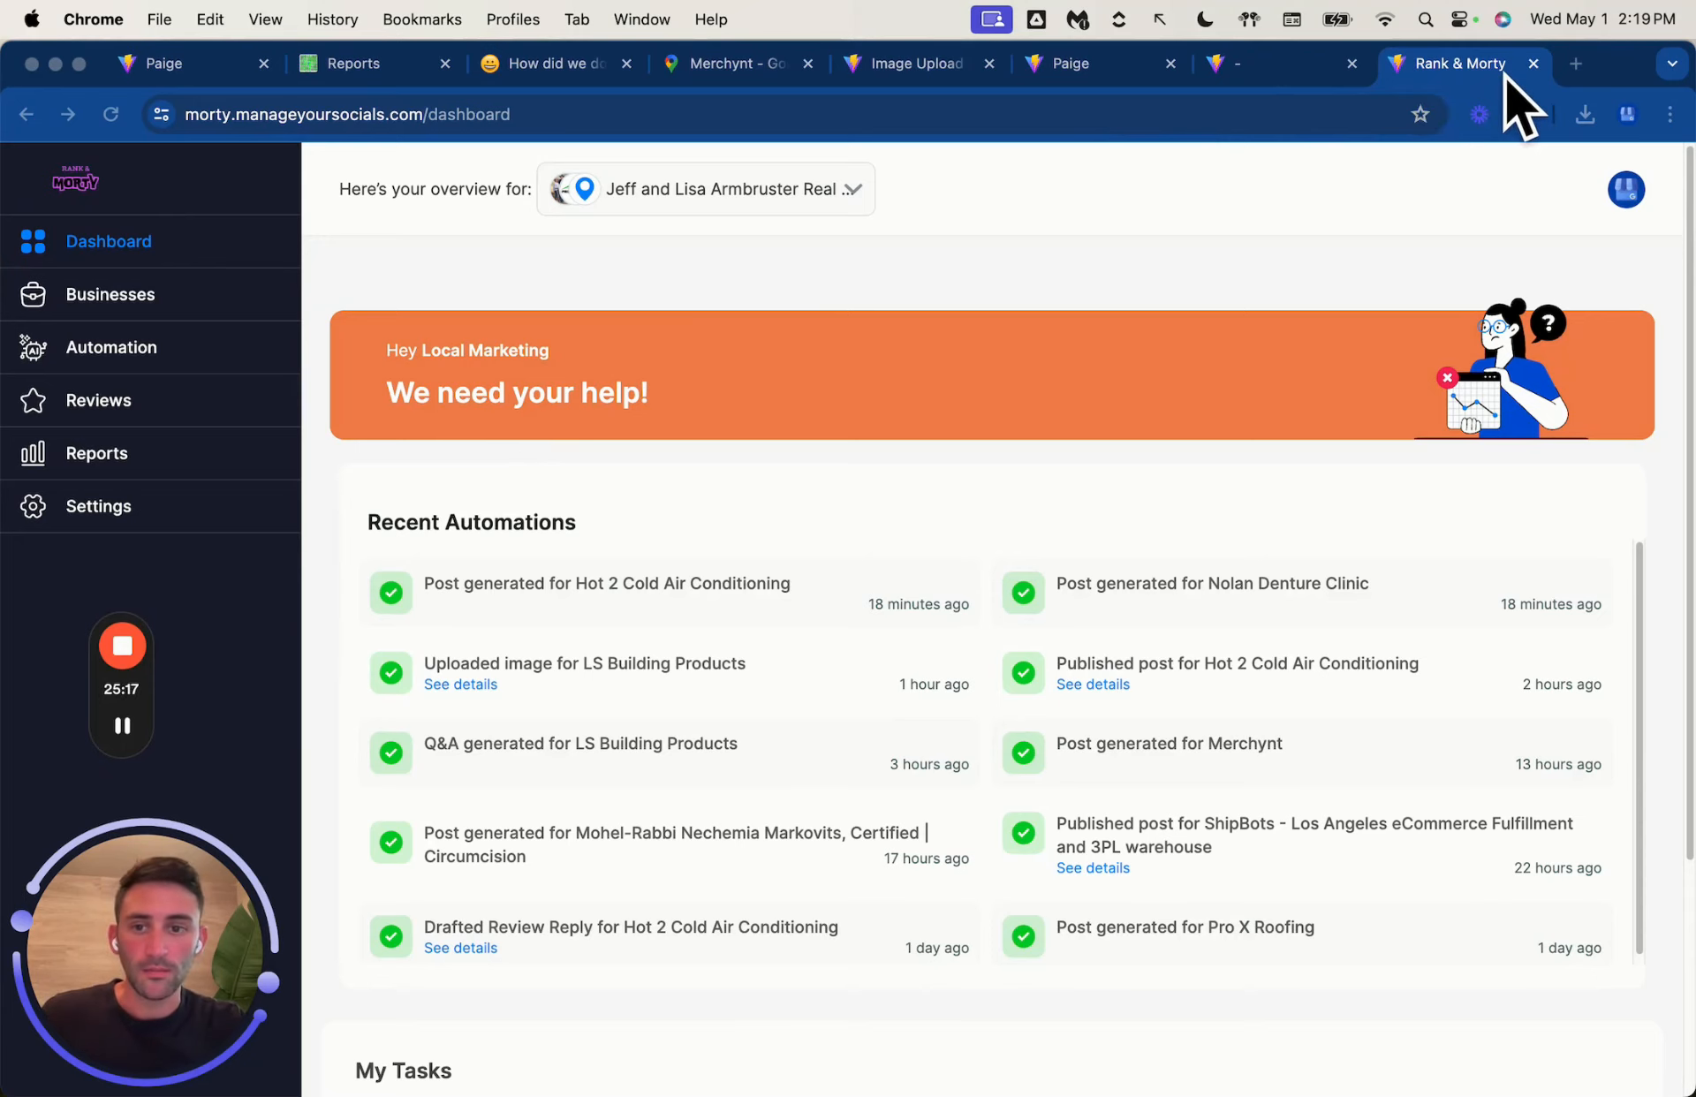
Step: Look over the Rank & Morty dashboard and show the automation settings for Nolan Denture Clinic
scroll(542, 435, down, 5)
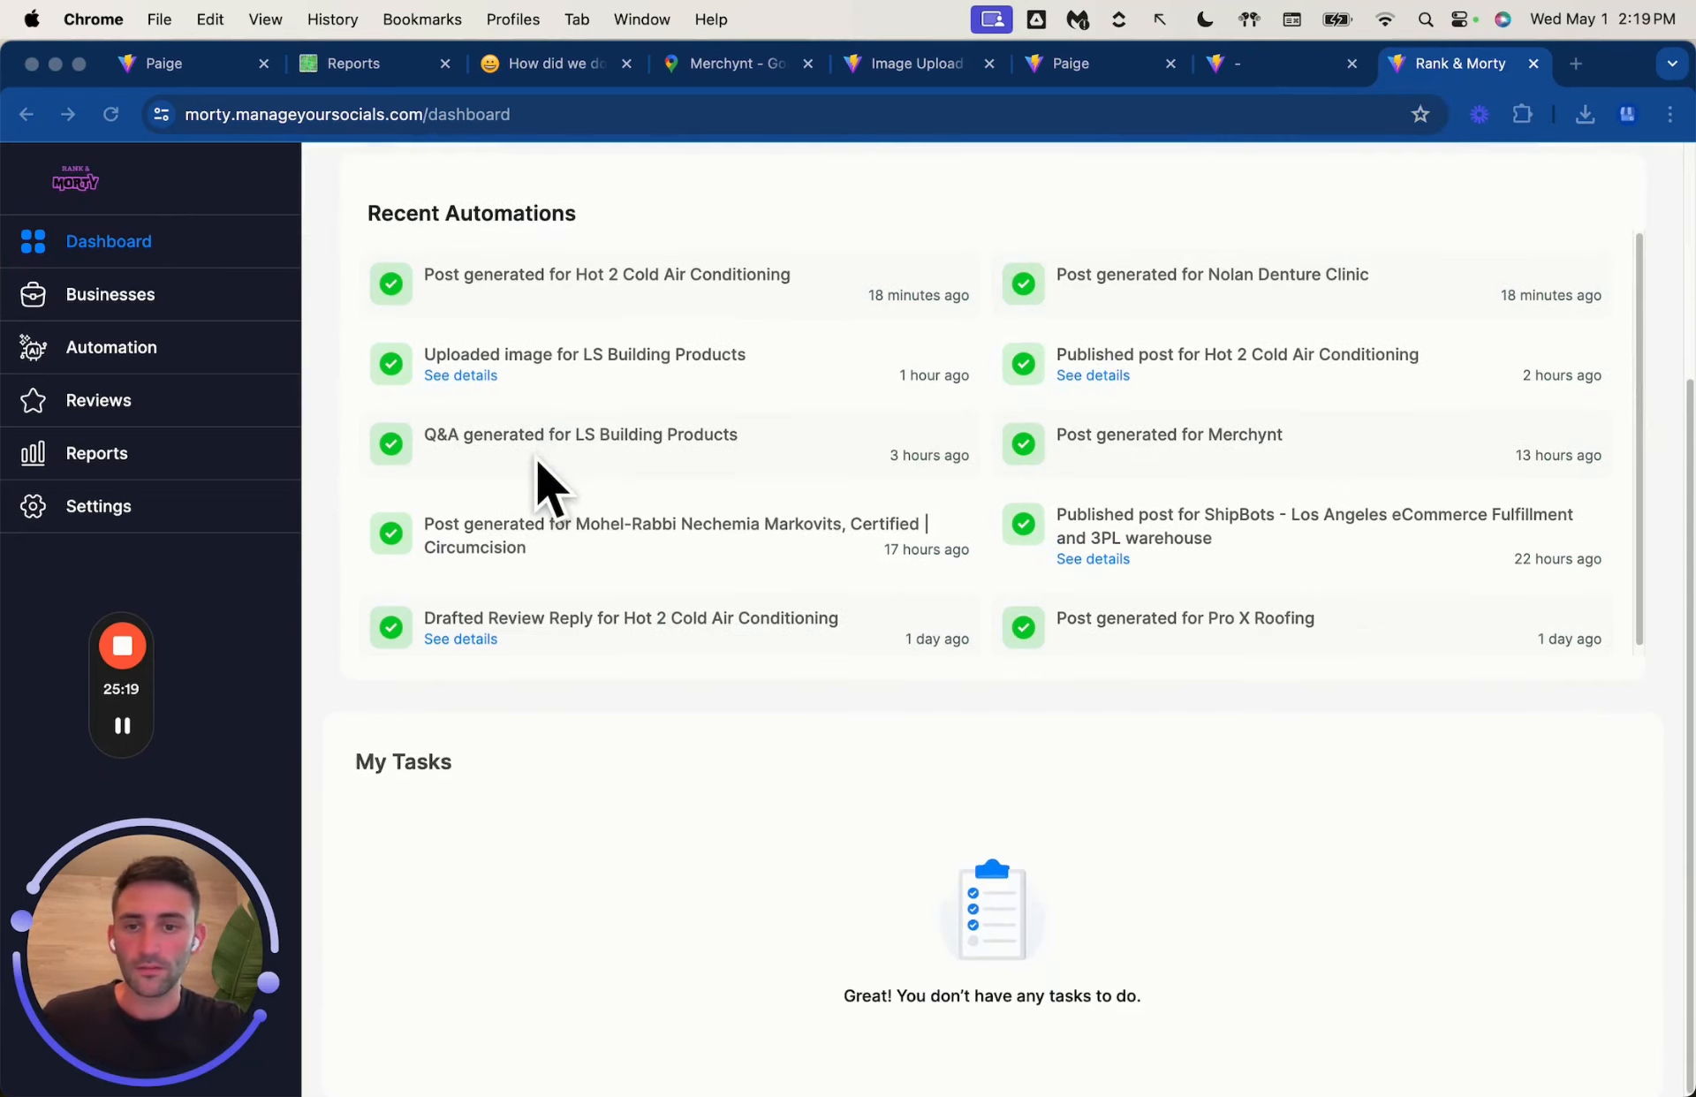
scroll(548, 485, up, 5)
click(108, 299)
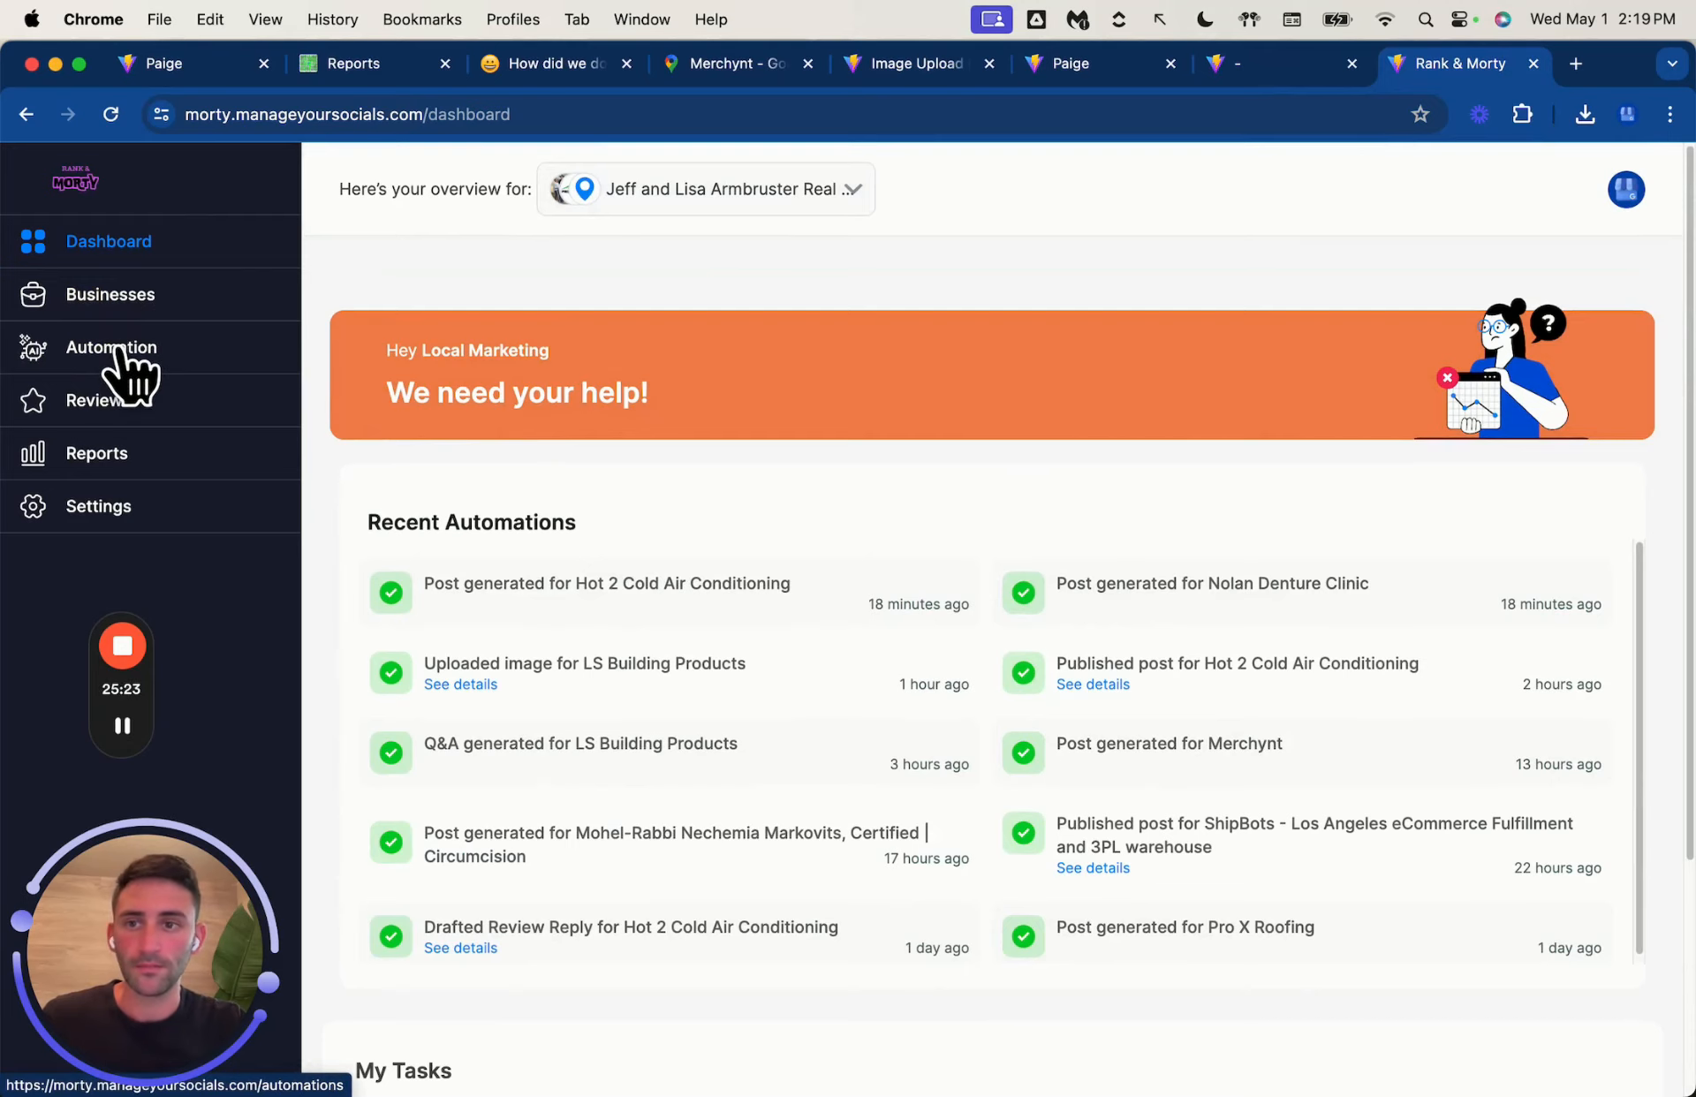
click(124, 369)
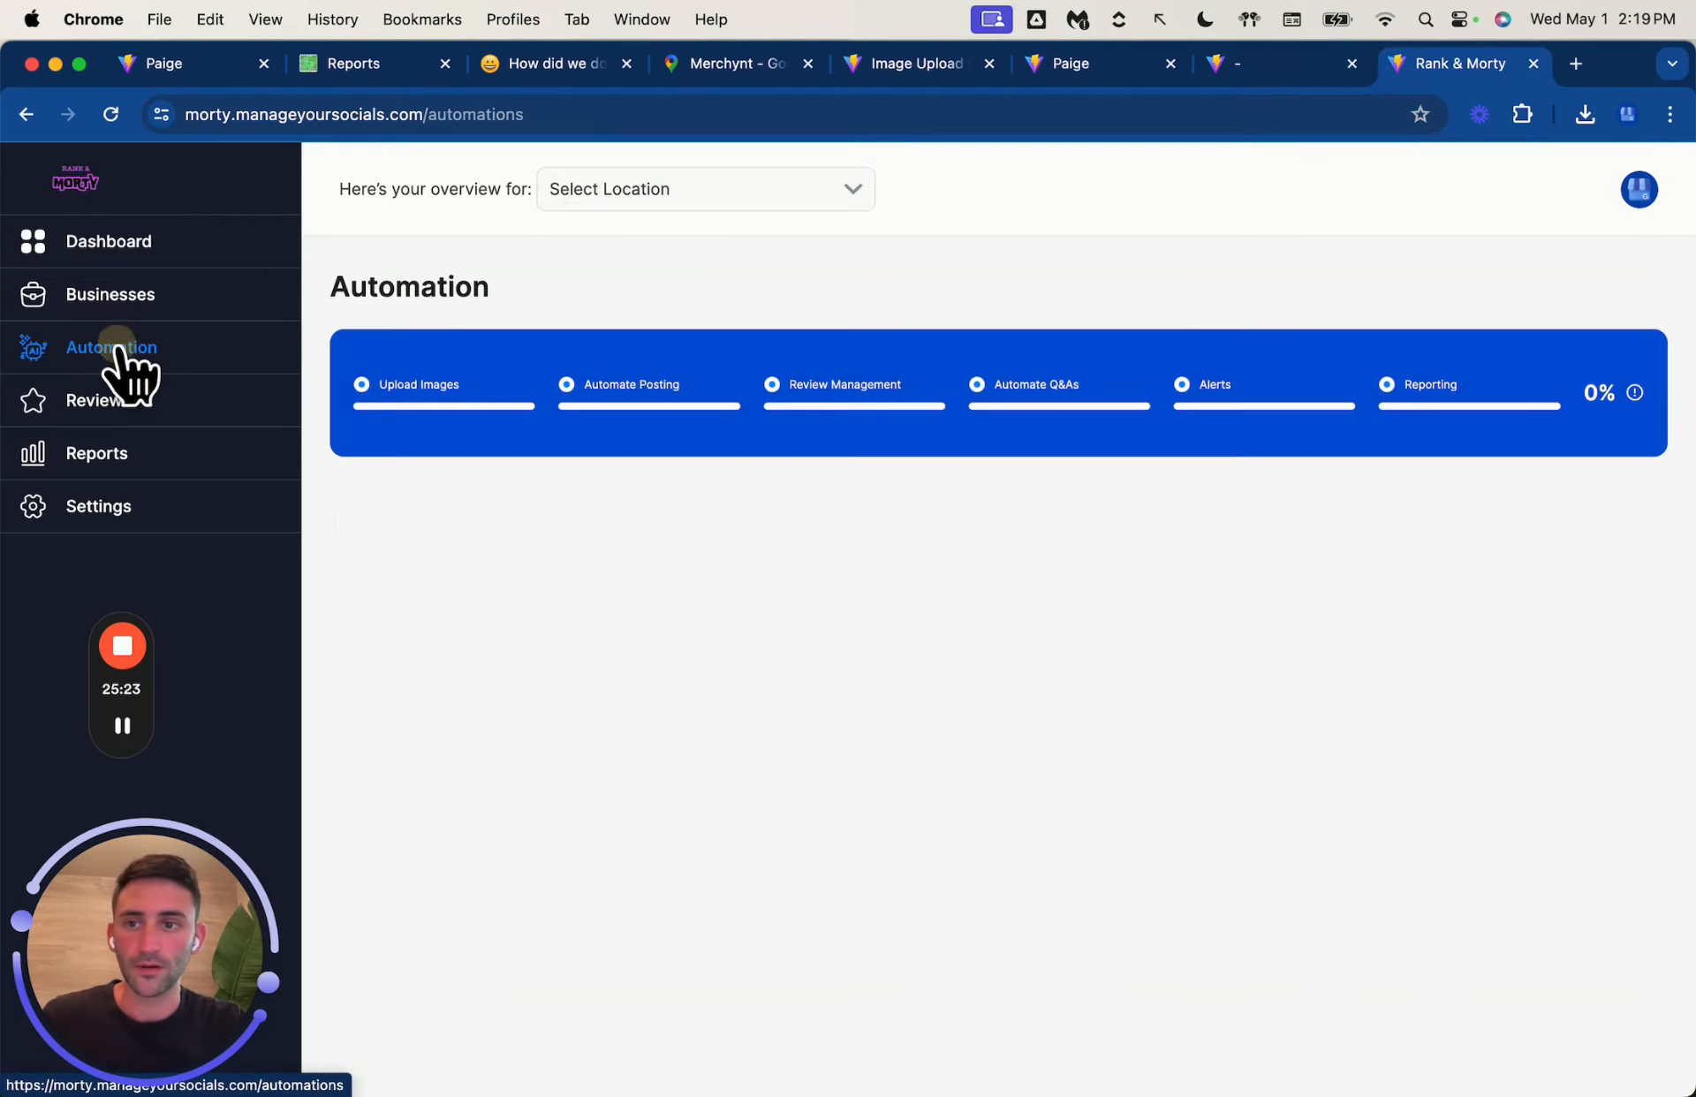
click(681, 190)
click(977, 174)
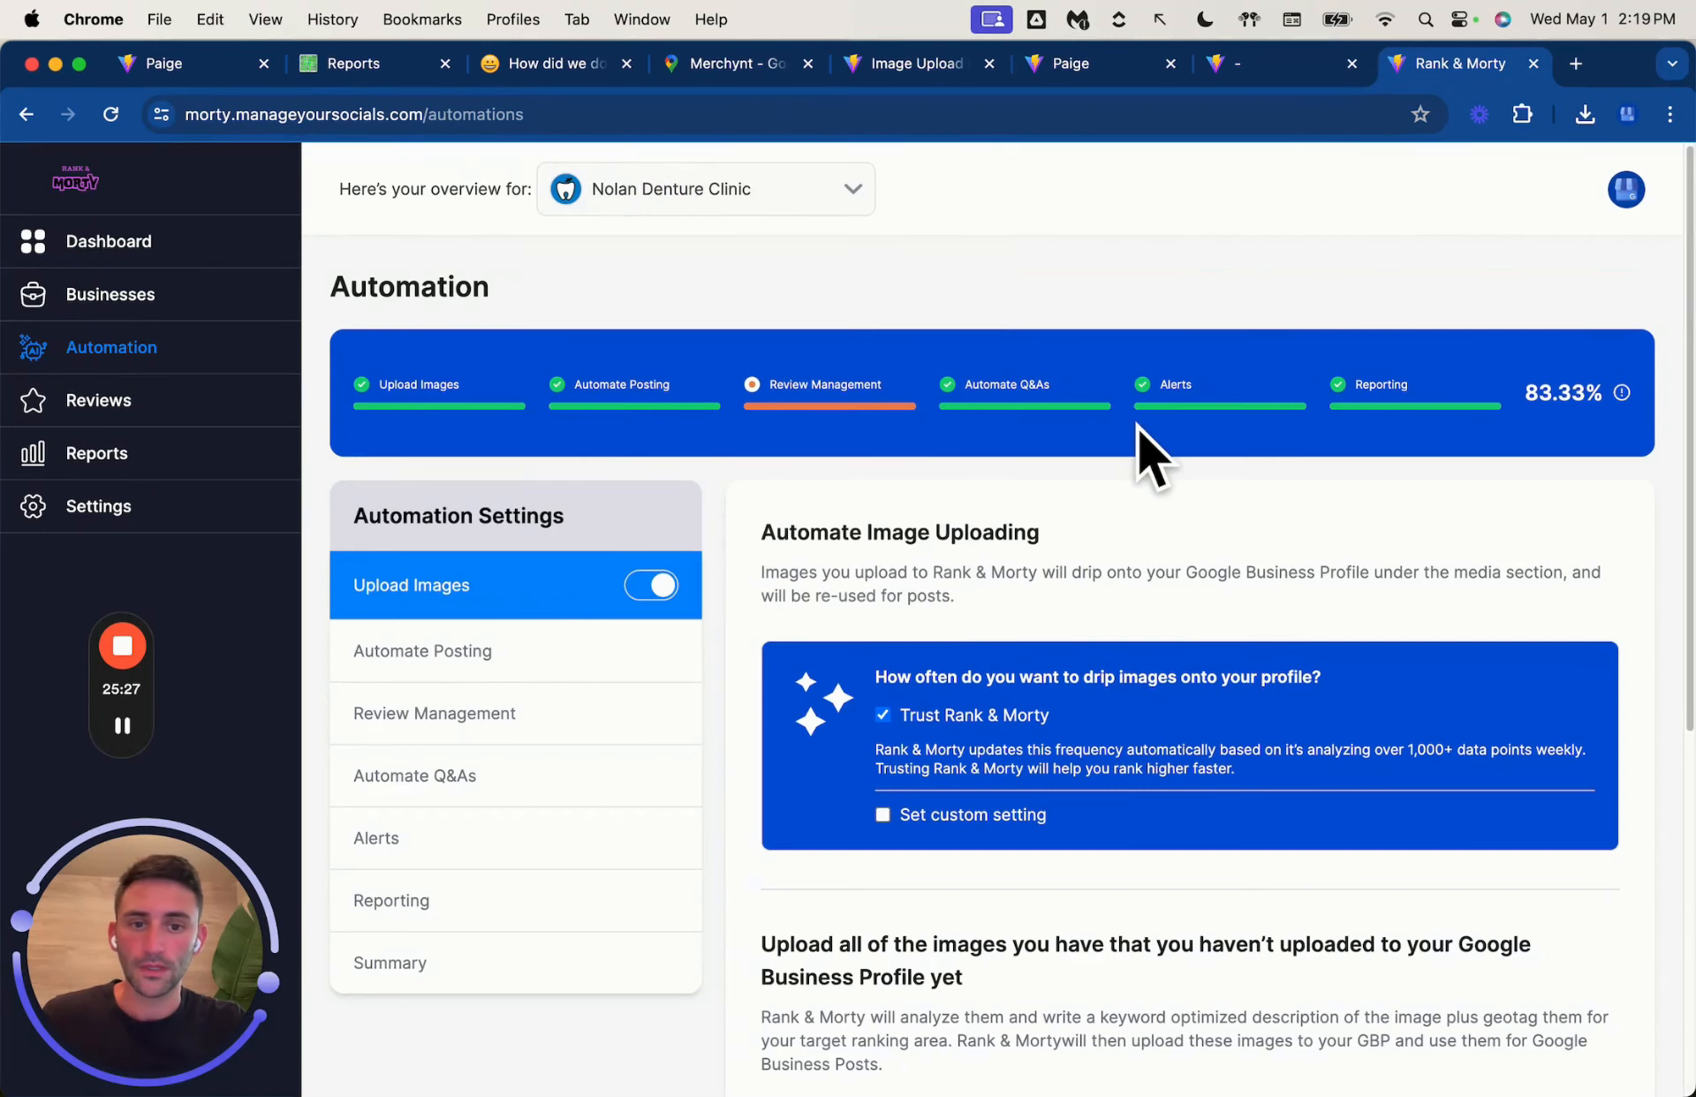
Step: Review the Rank & Morty branding in the clinic's image uploading settings and view its automated posting settings
scroll(1138, 442, down, 3)
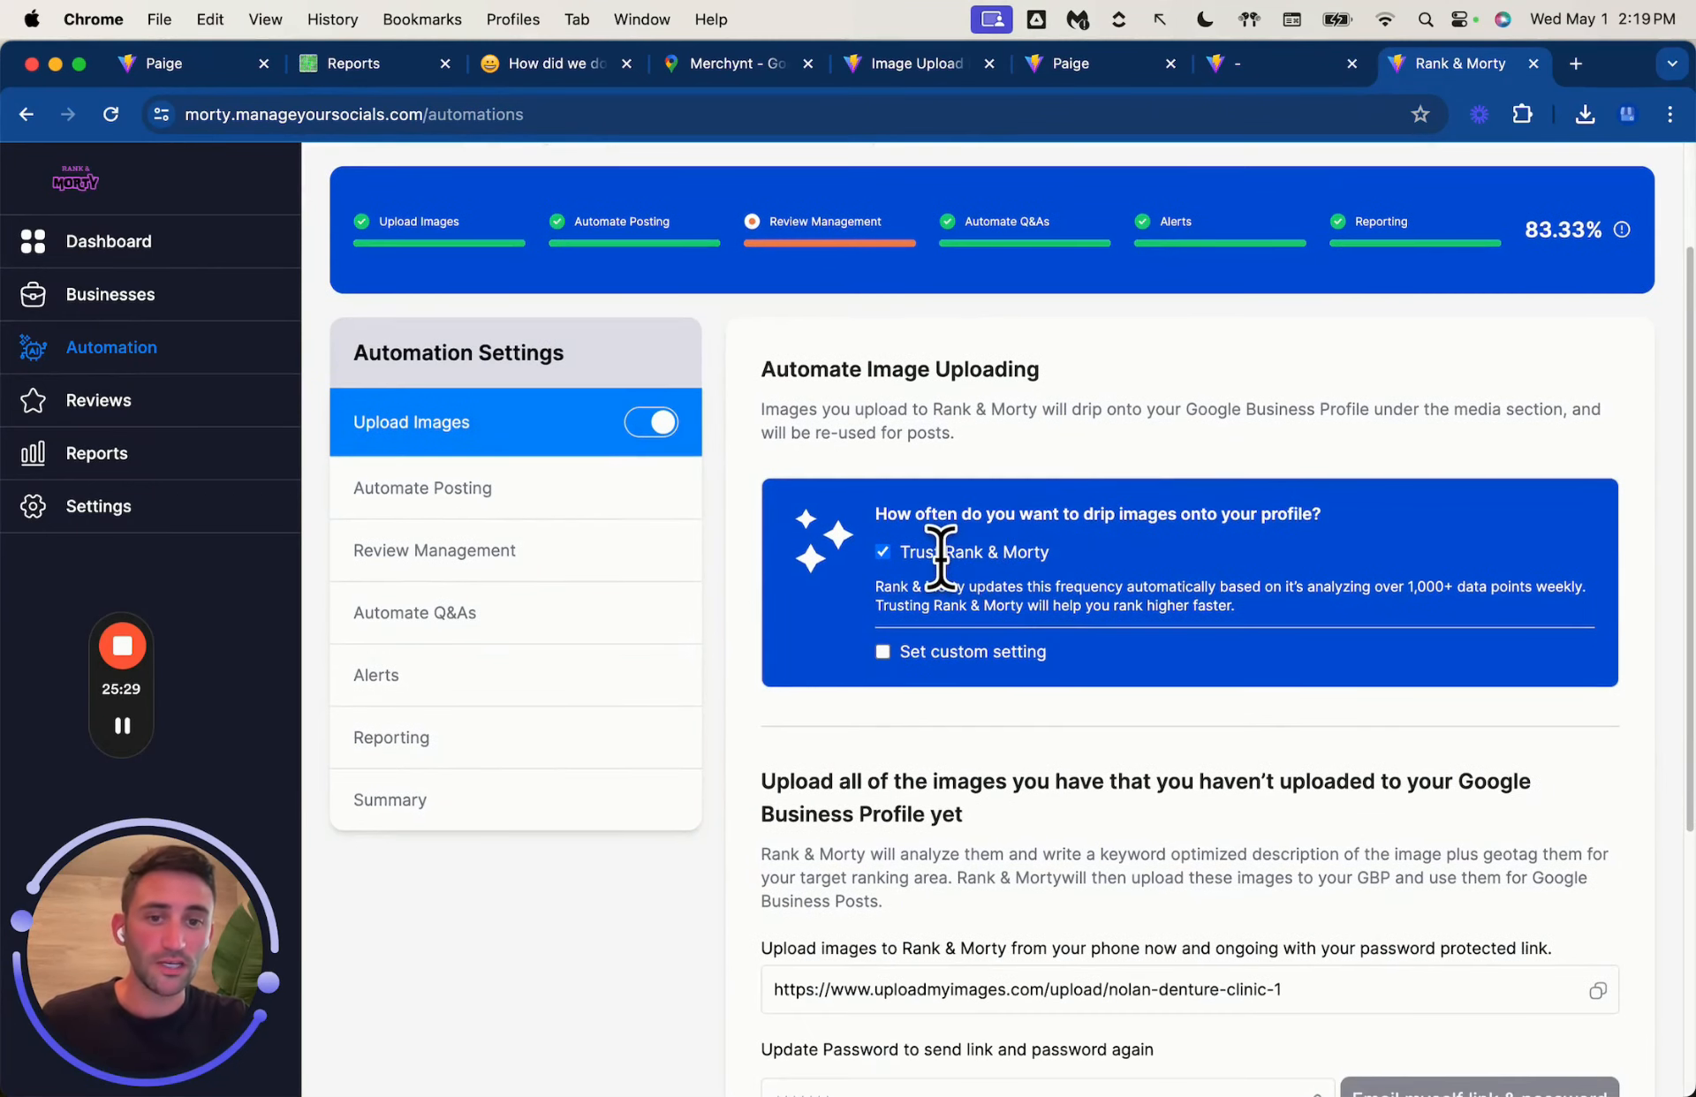
drag(942, 556, 1045, 552)
click(1121, 564)
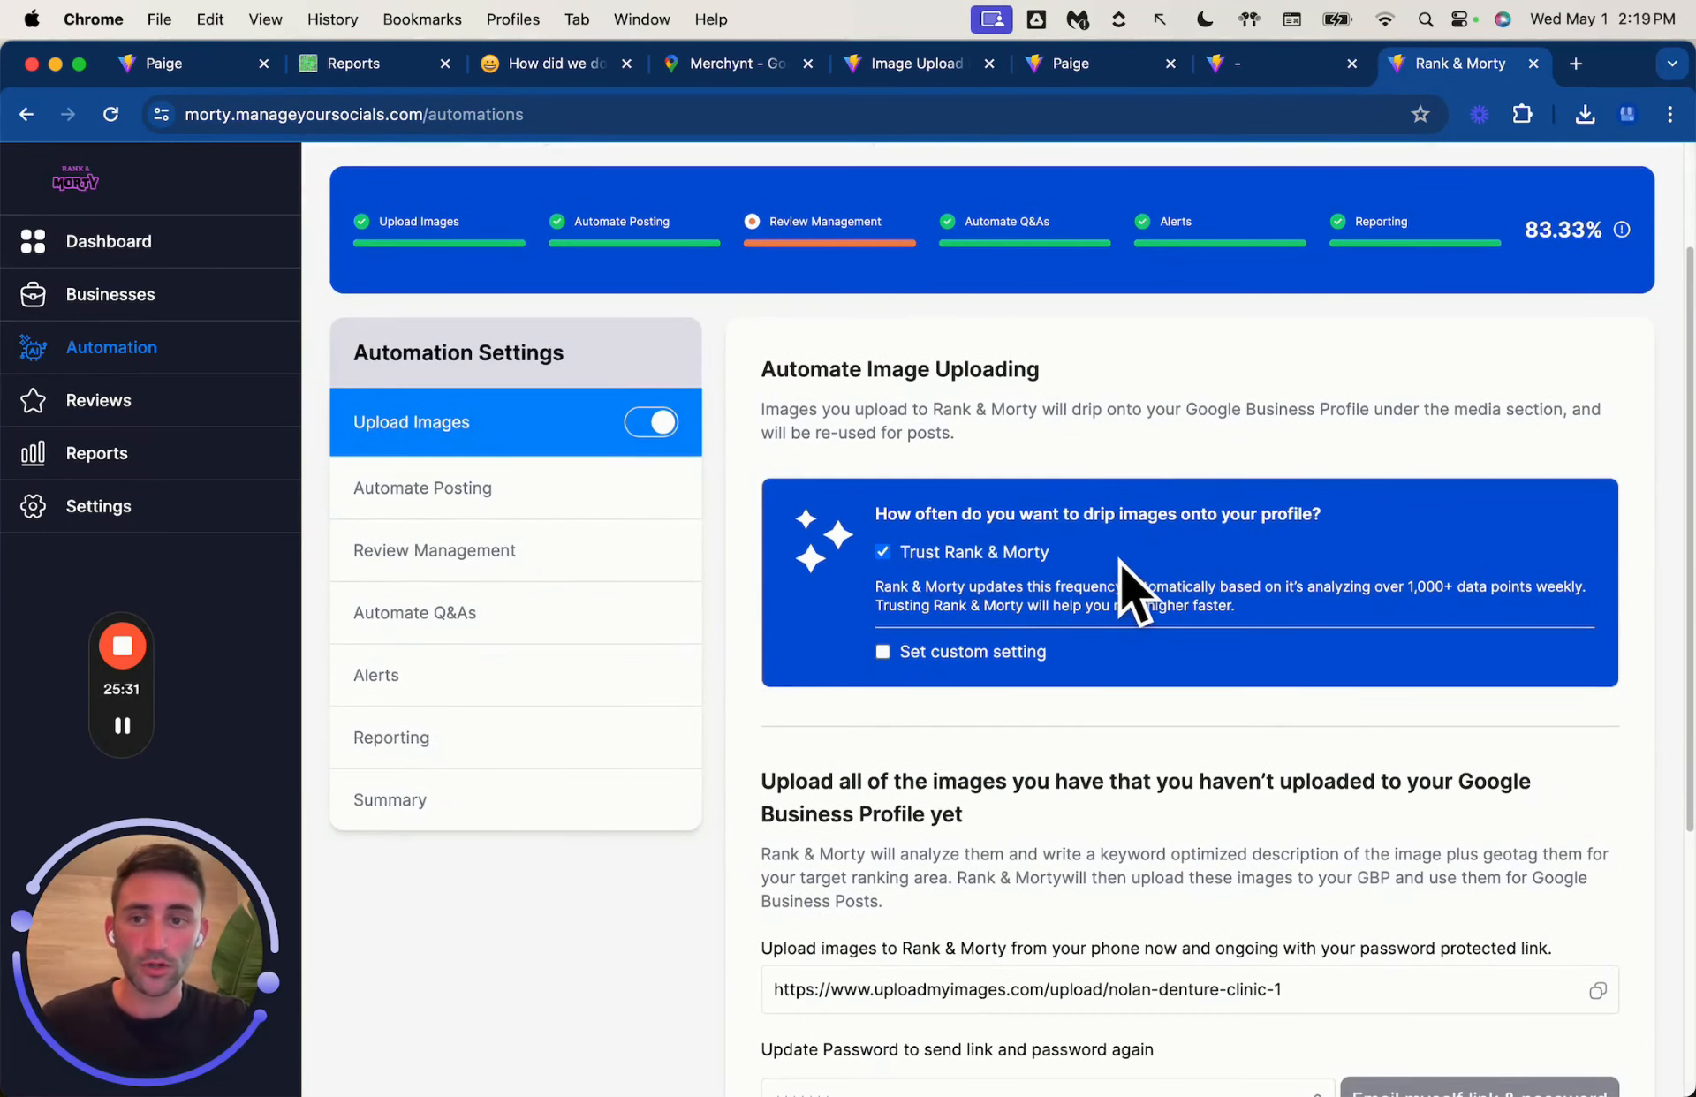
click(521, 490)
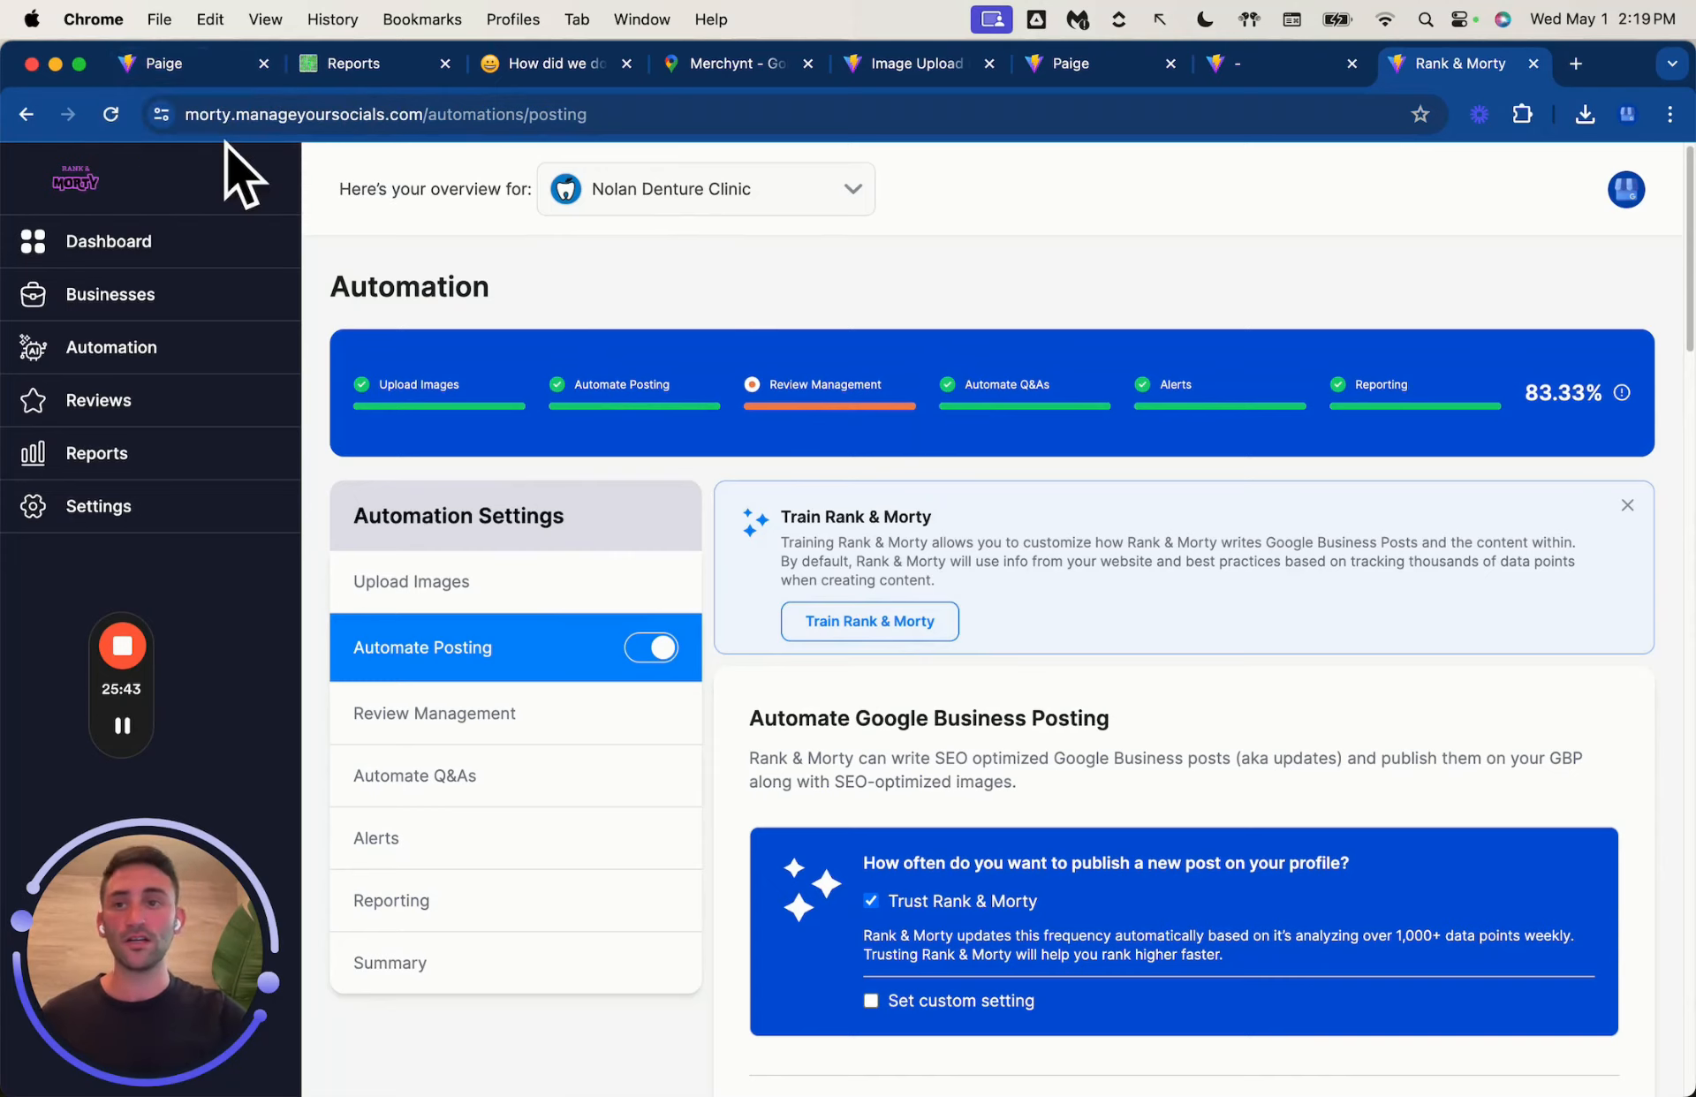
Step: Return to Paige's white label settings and add a brand with the agency name Merchynt and Paige's name set to Ranky
click(203, 73)
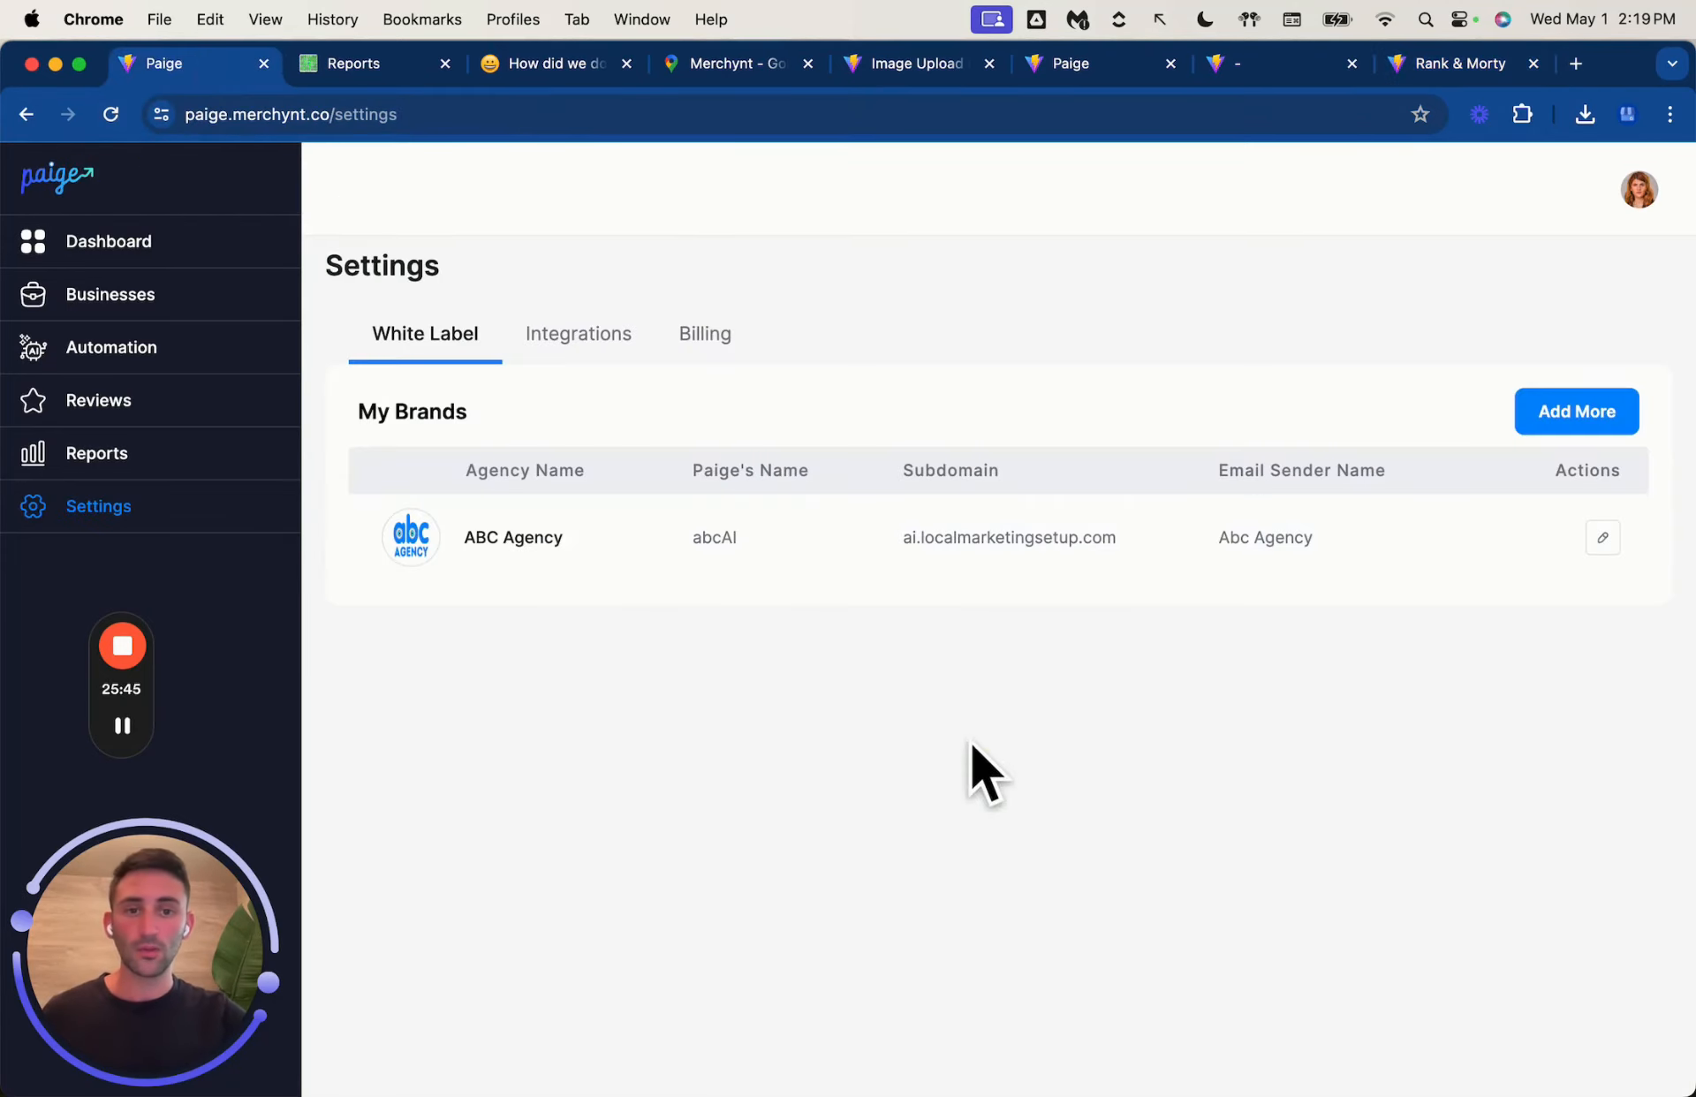
click(1576, 419)
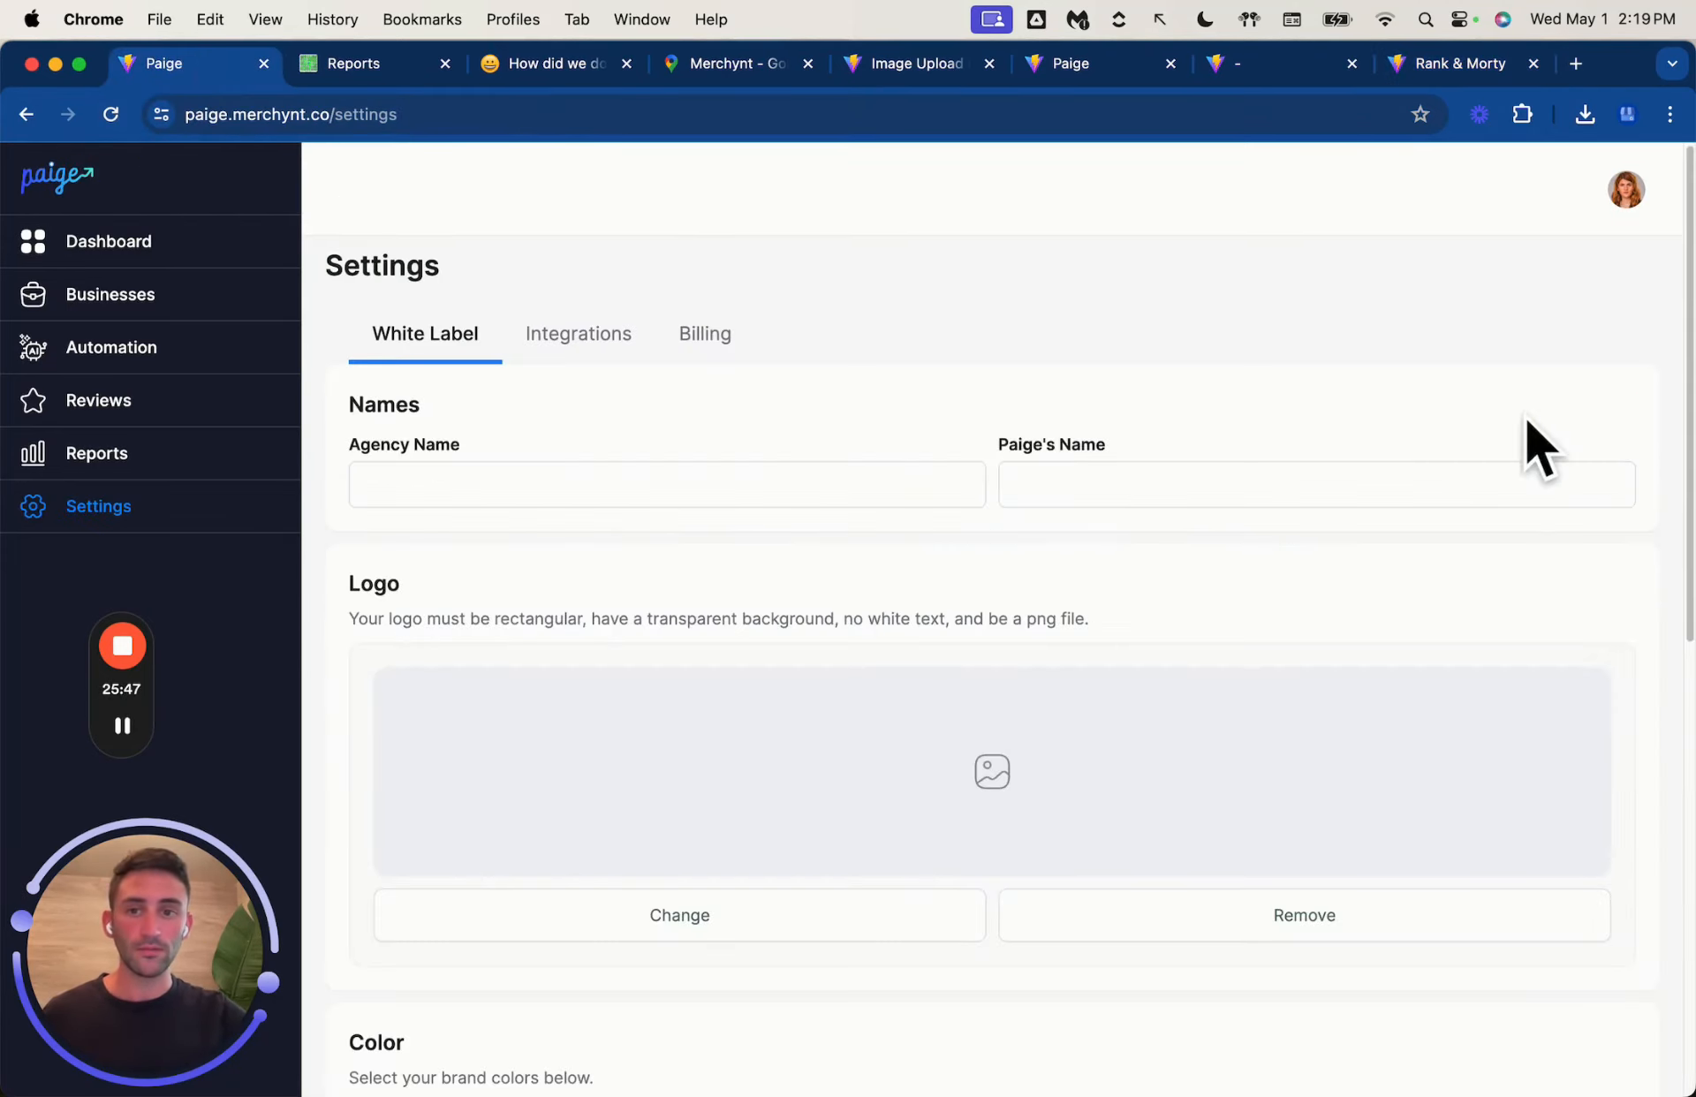
scroll(802, 411, down, 1)
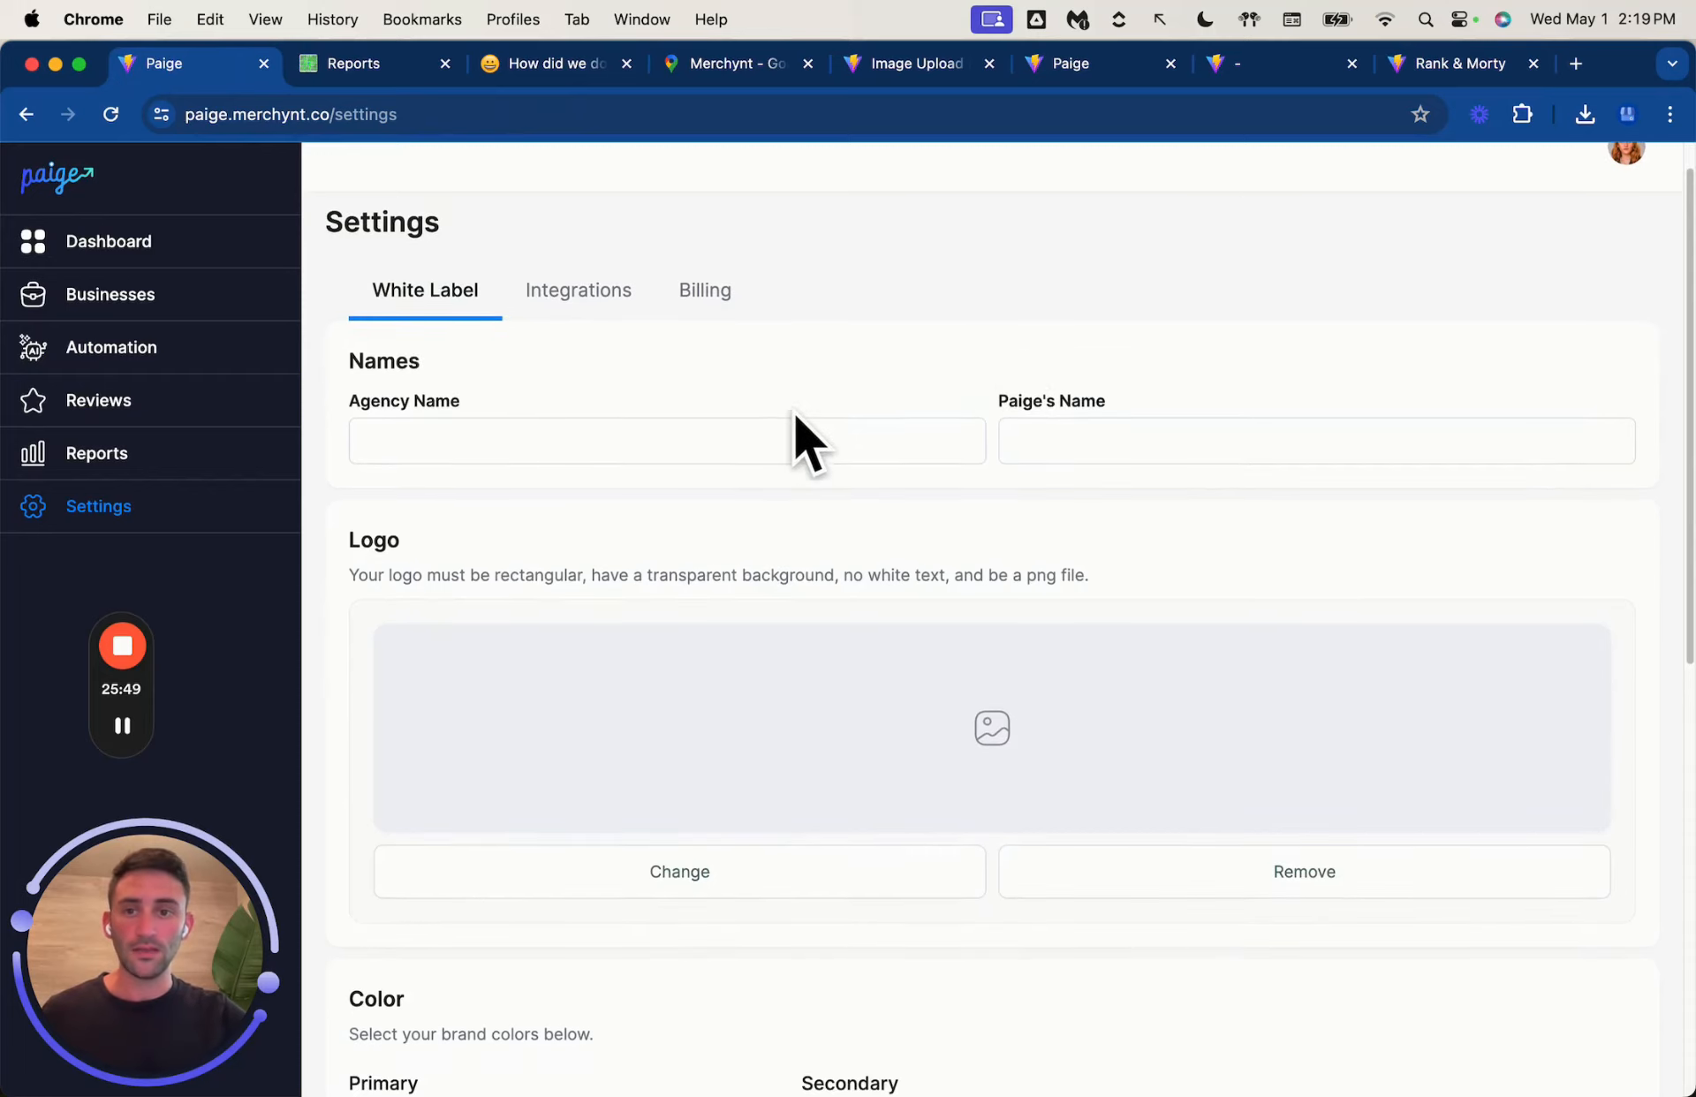
click(603, 446)
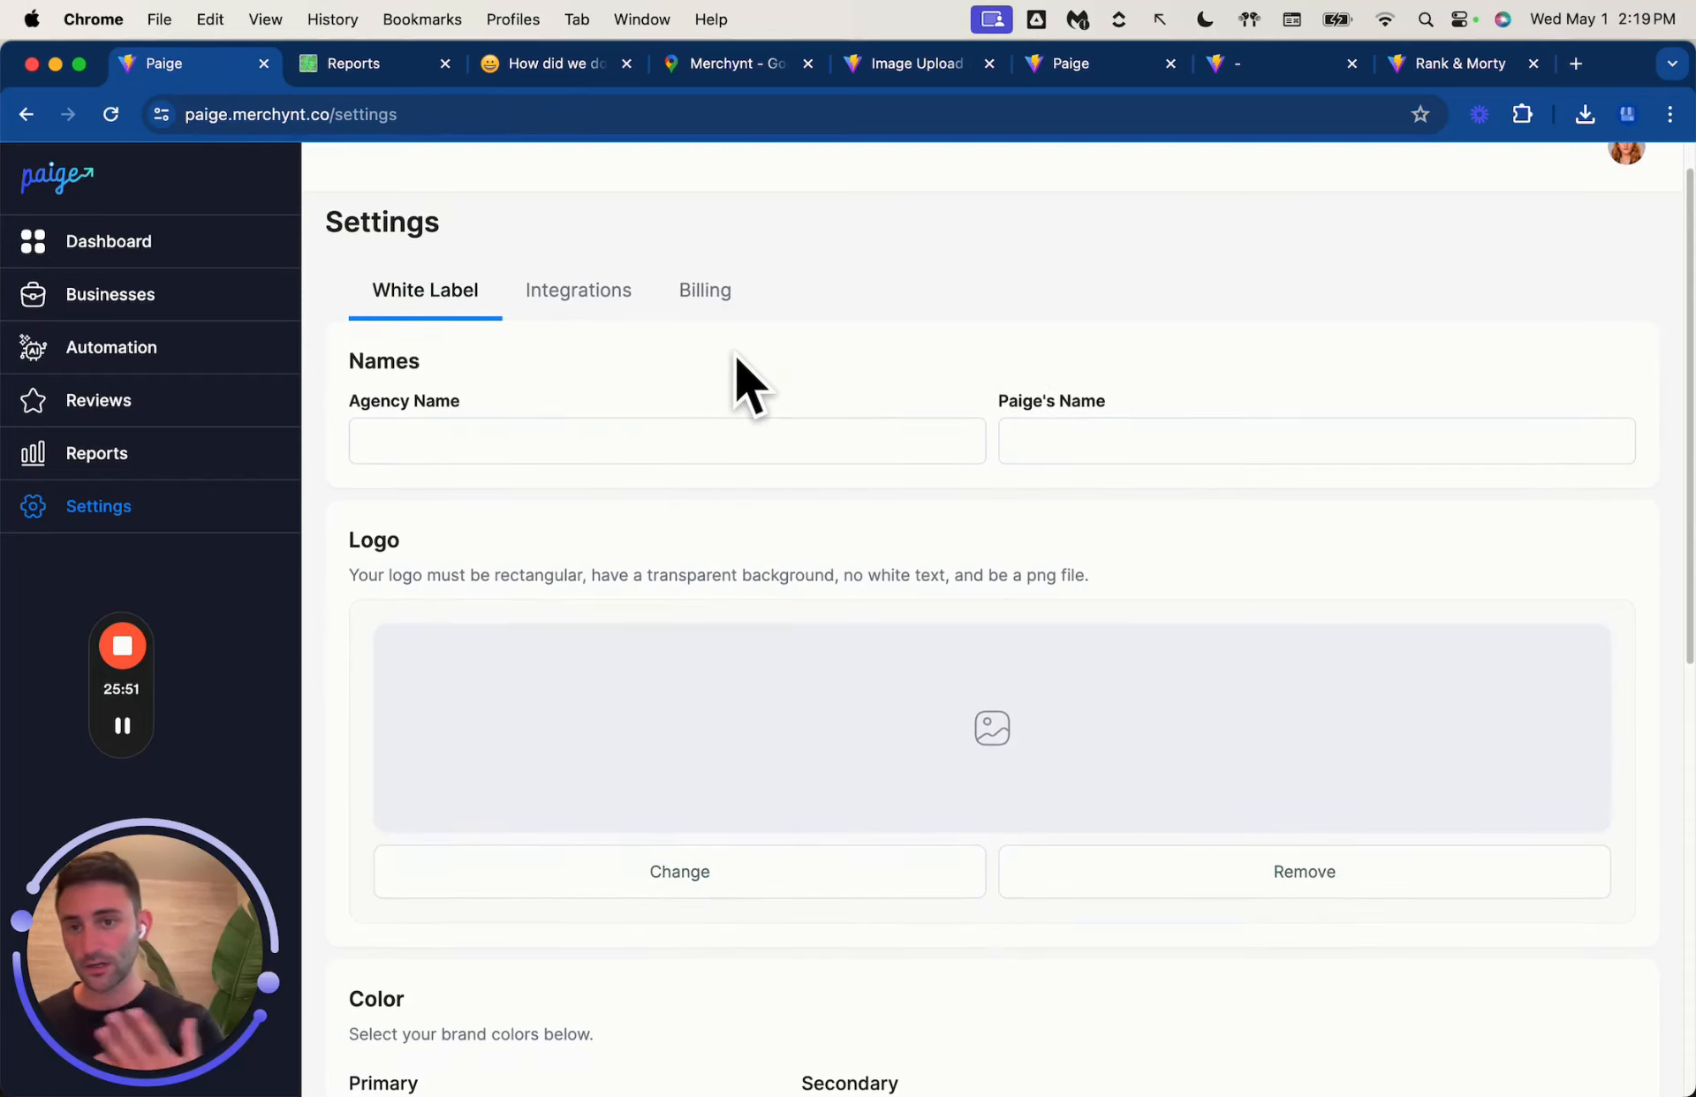
text(Merchynt)
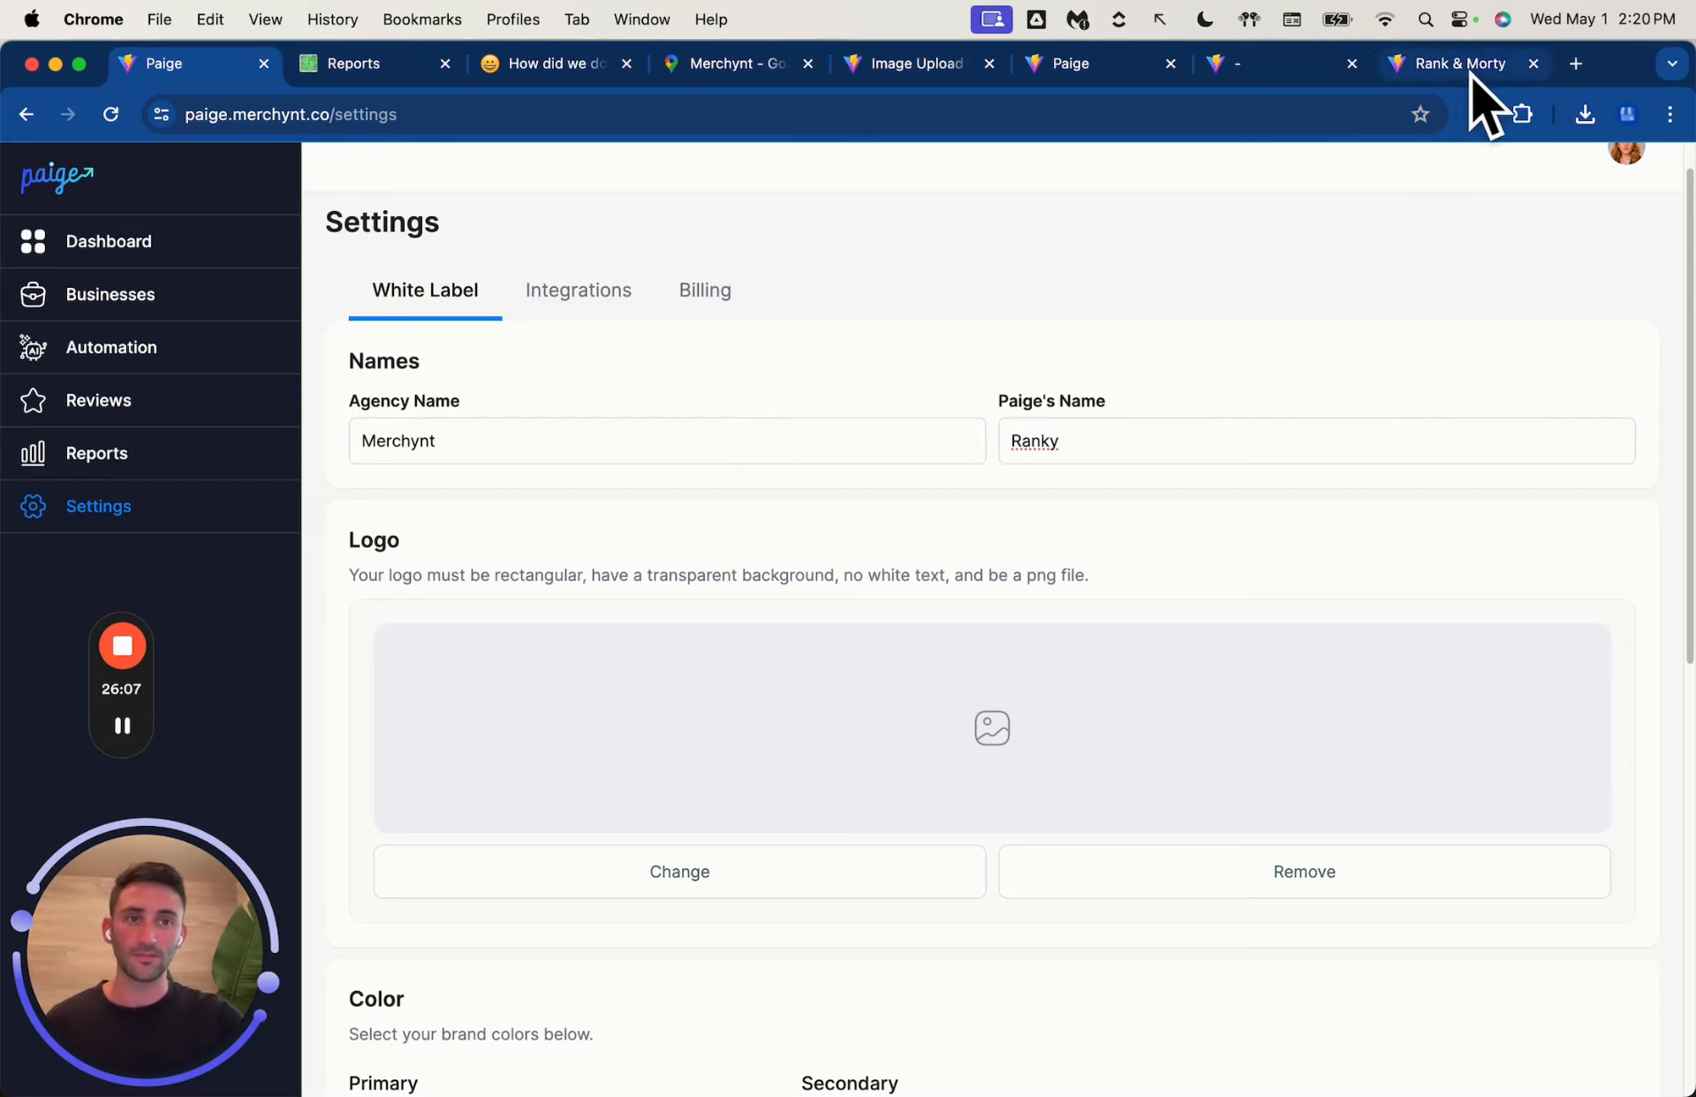
Step: Upload "Paige Logo new 1.png" from Downloads as the new brand's logo
scroll(703, 566, down, 3)
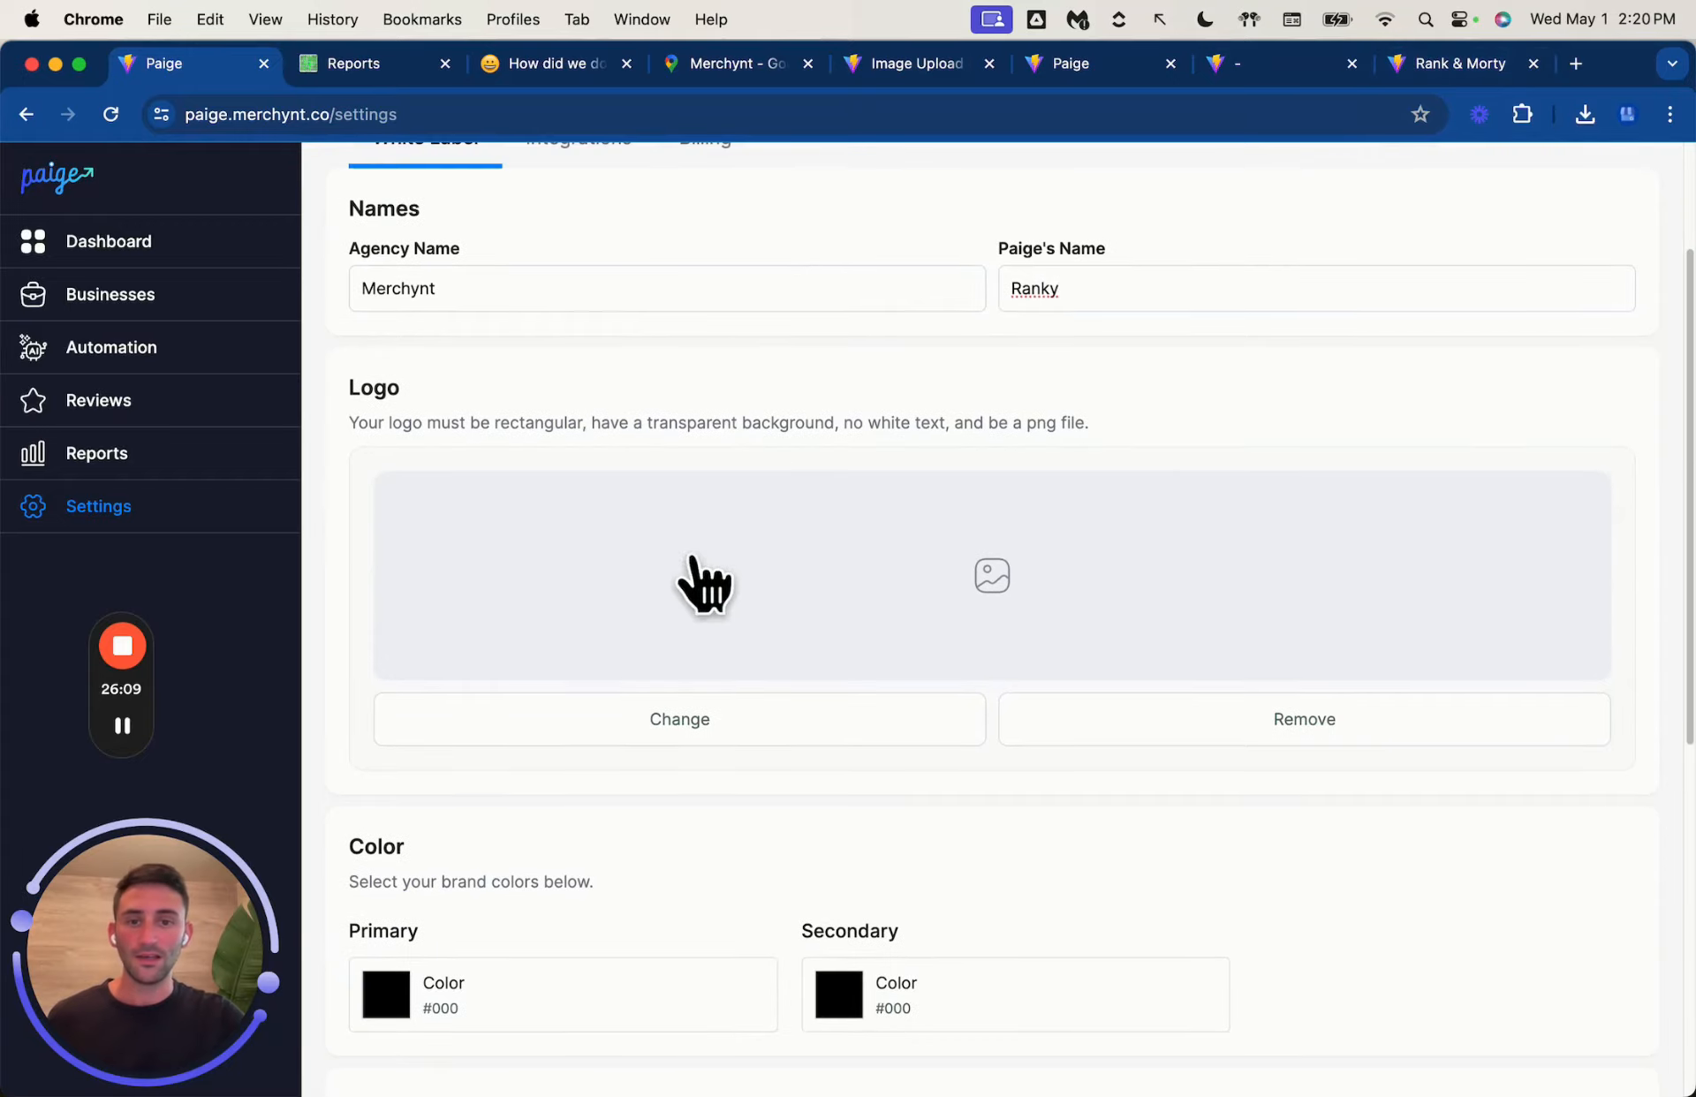
click(711, 719)
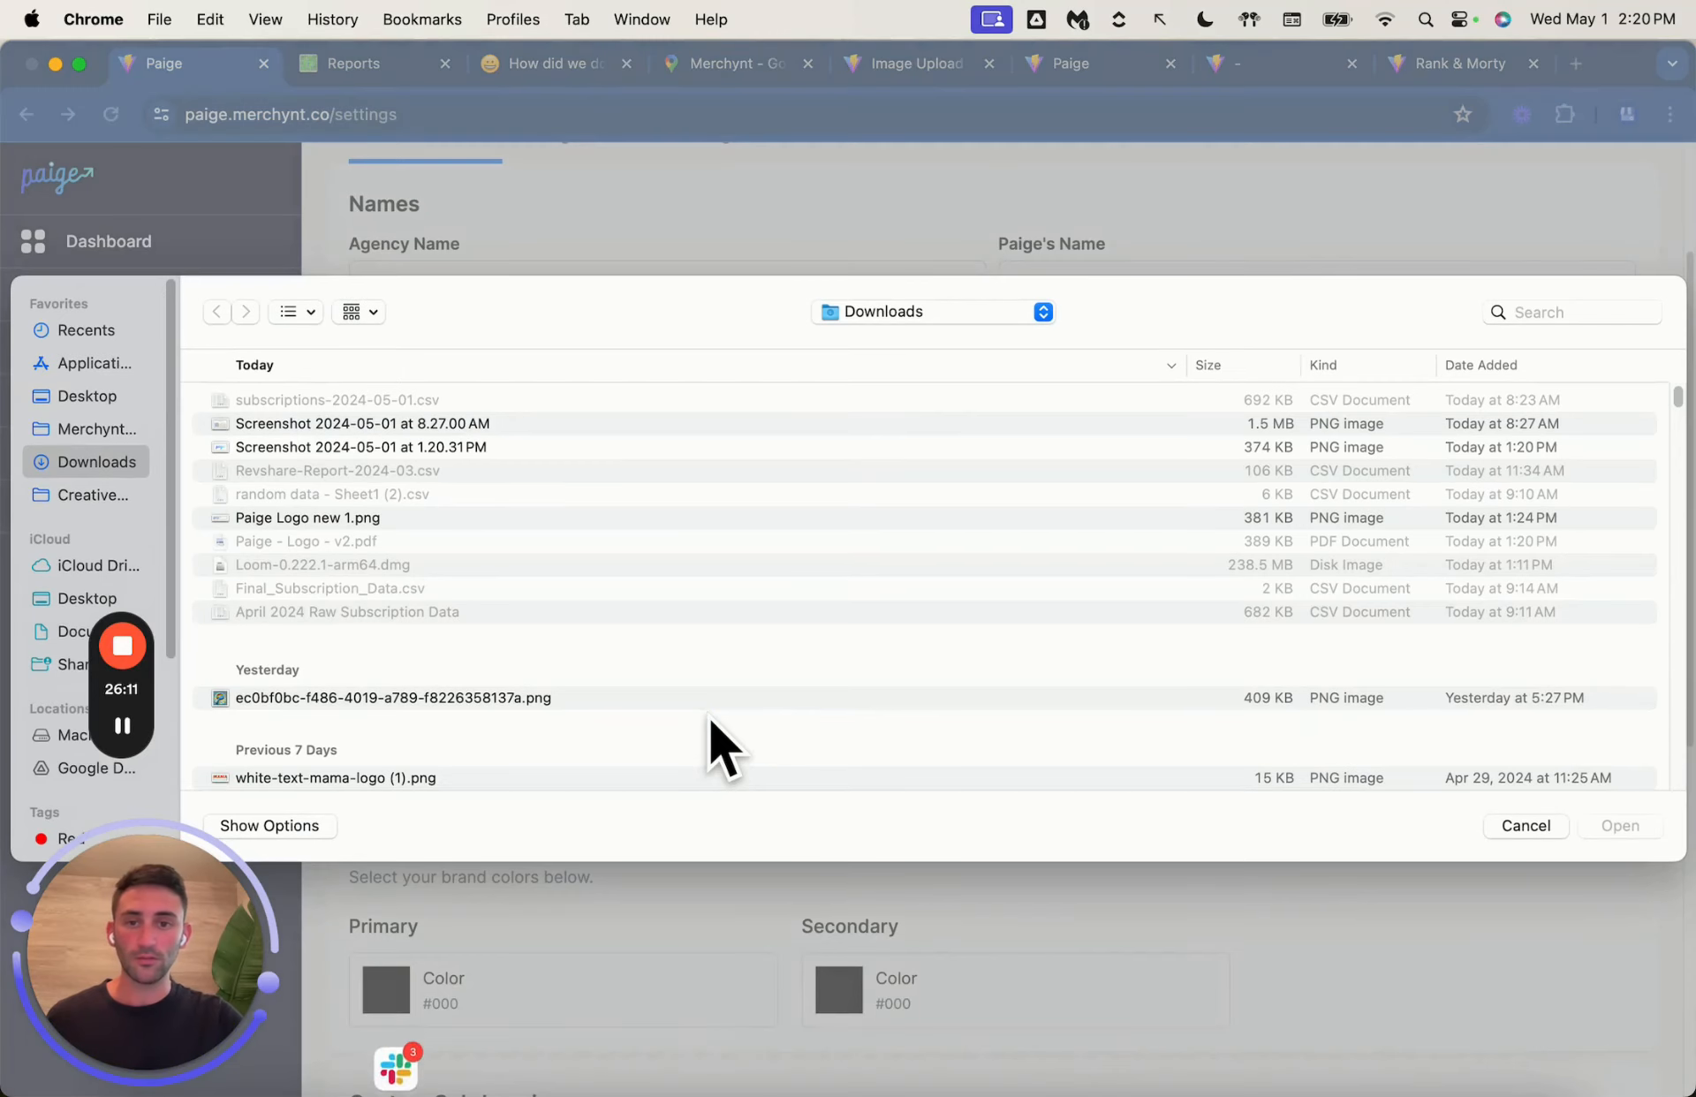
double_click(302, 517)
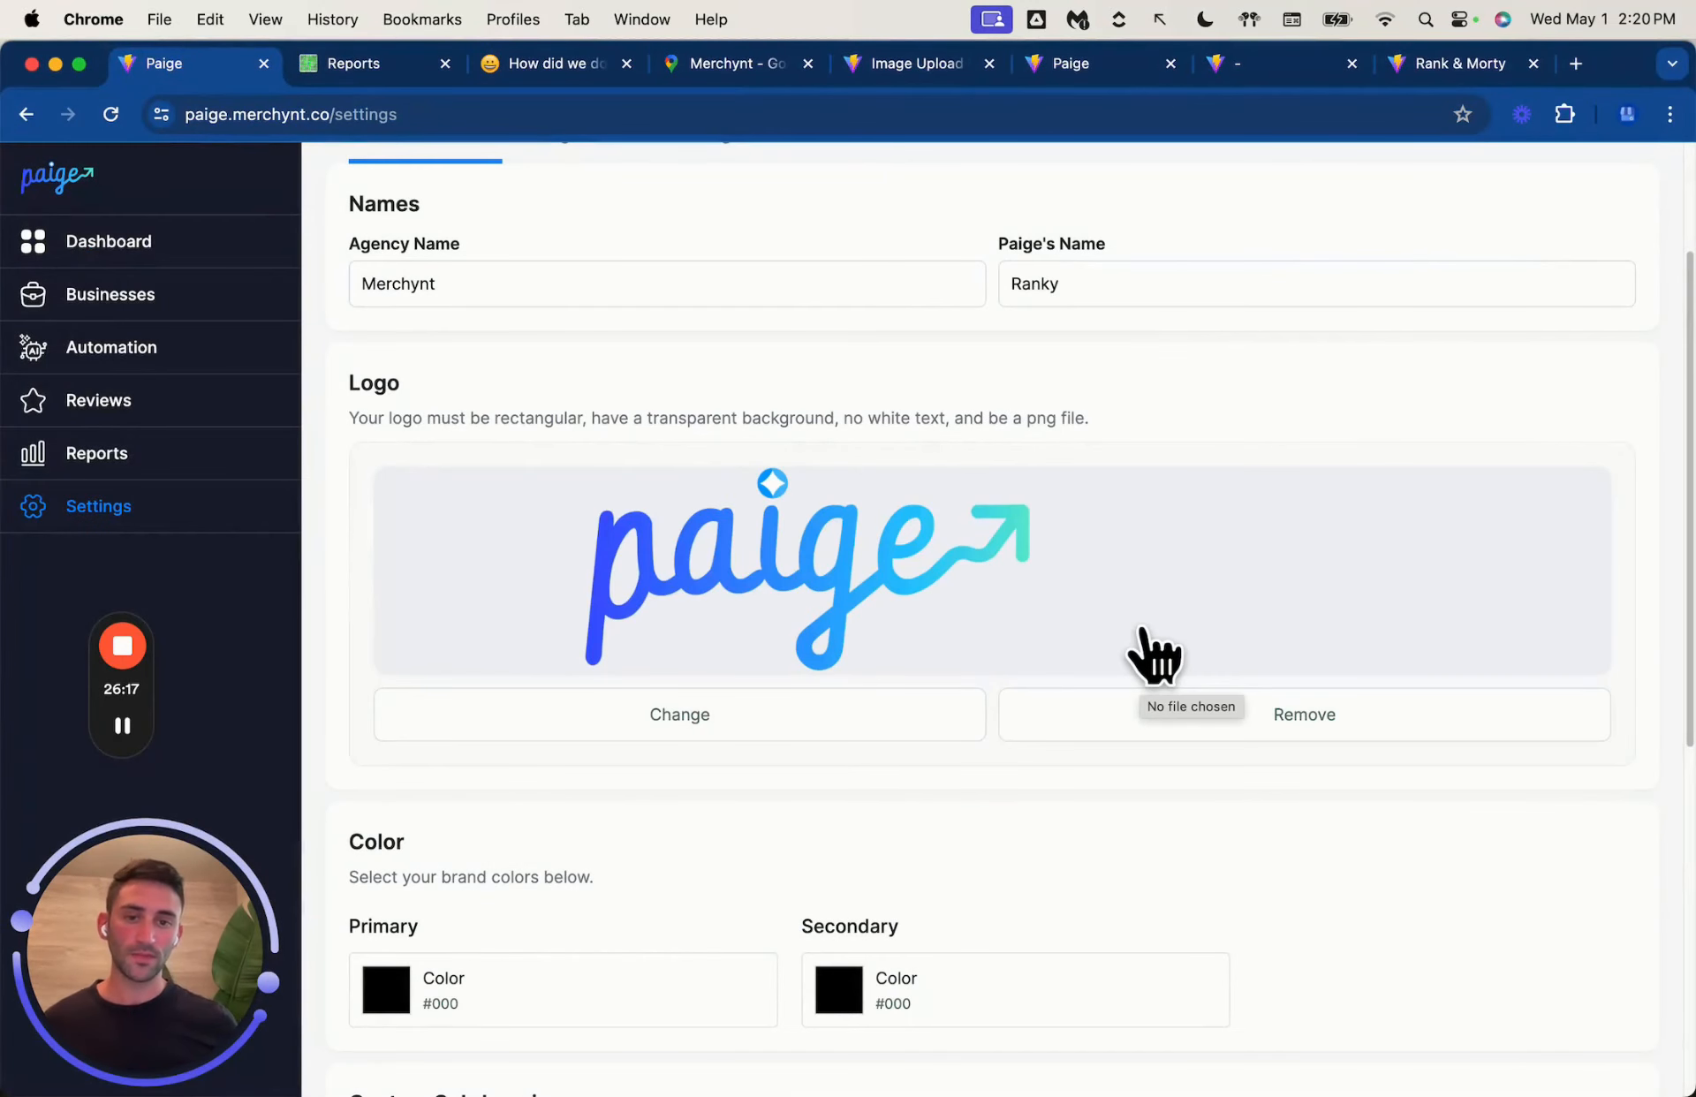
scroll(1091, 640, down, 1)
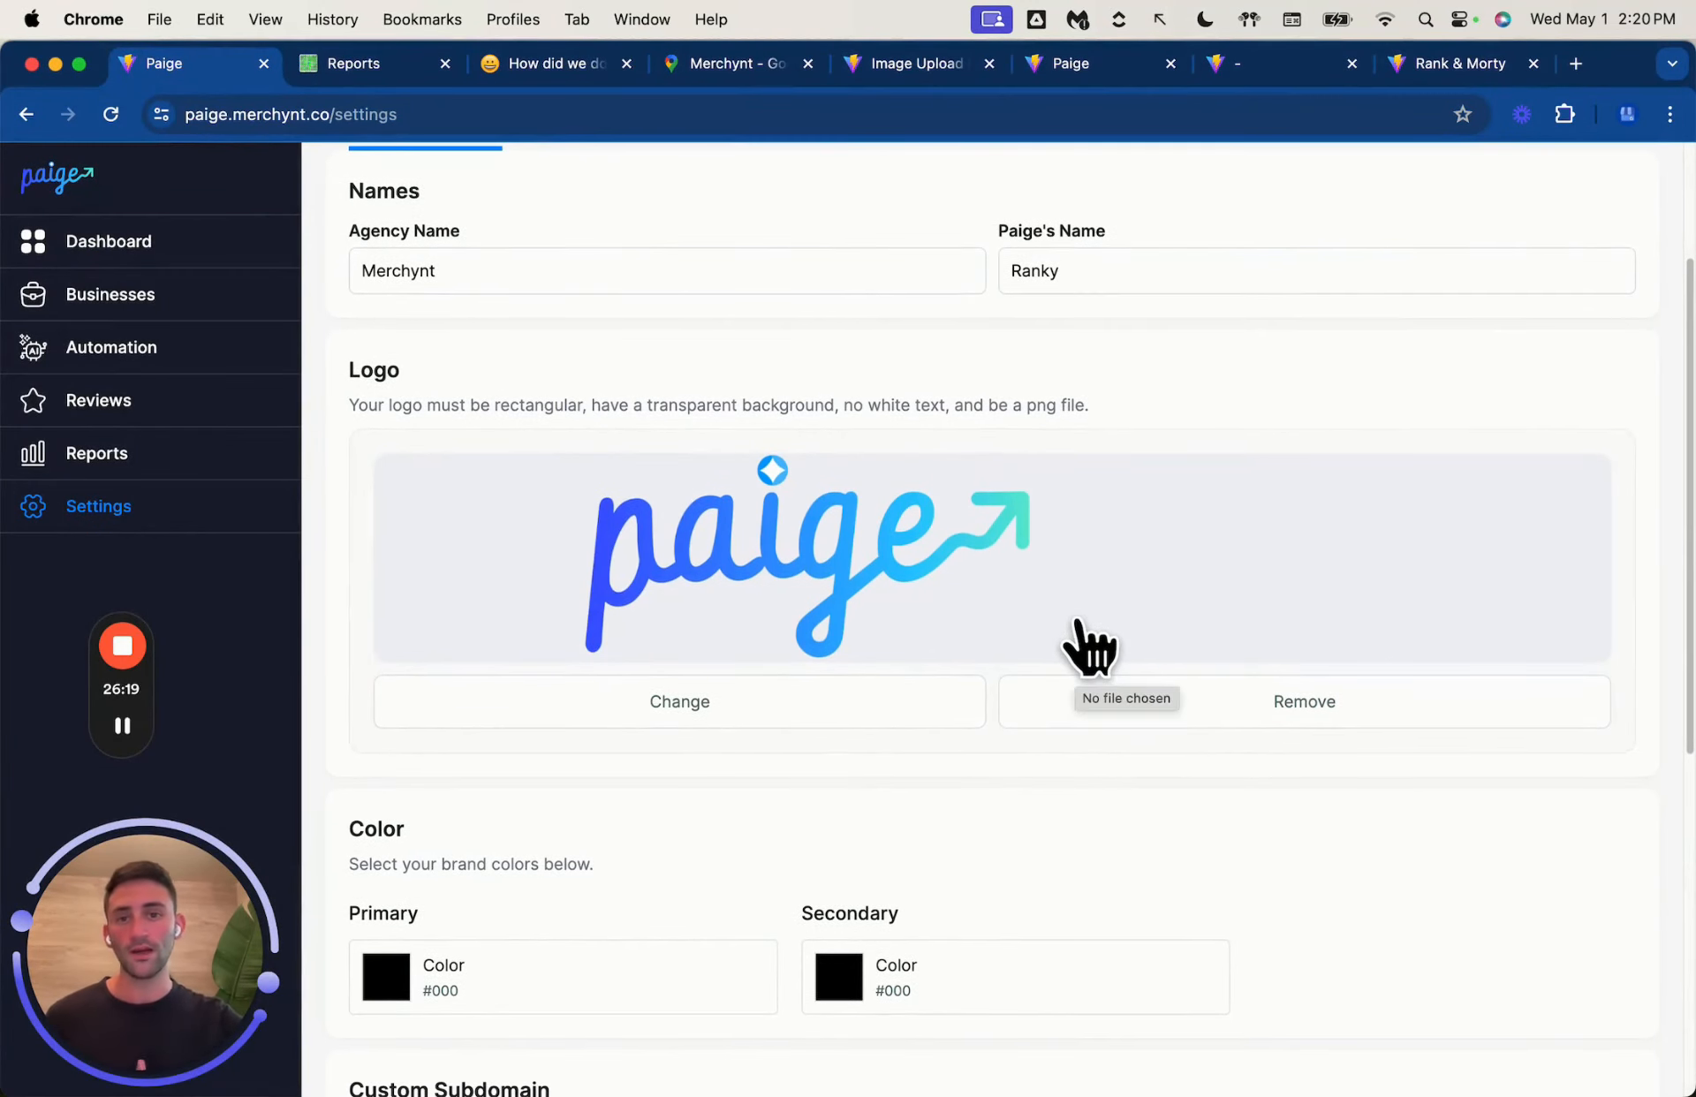
Step: Set the brand's primary color to the logo's blue, #3f5afe, by sampling it from the uploaded logo
scroll(1088, 645, down, 3)
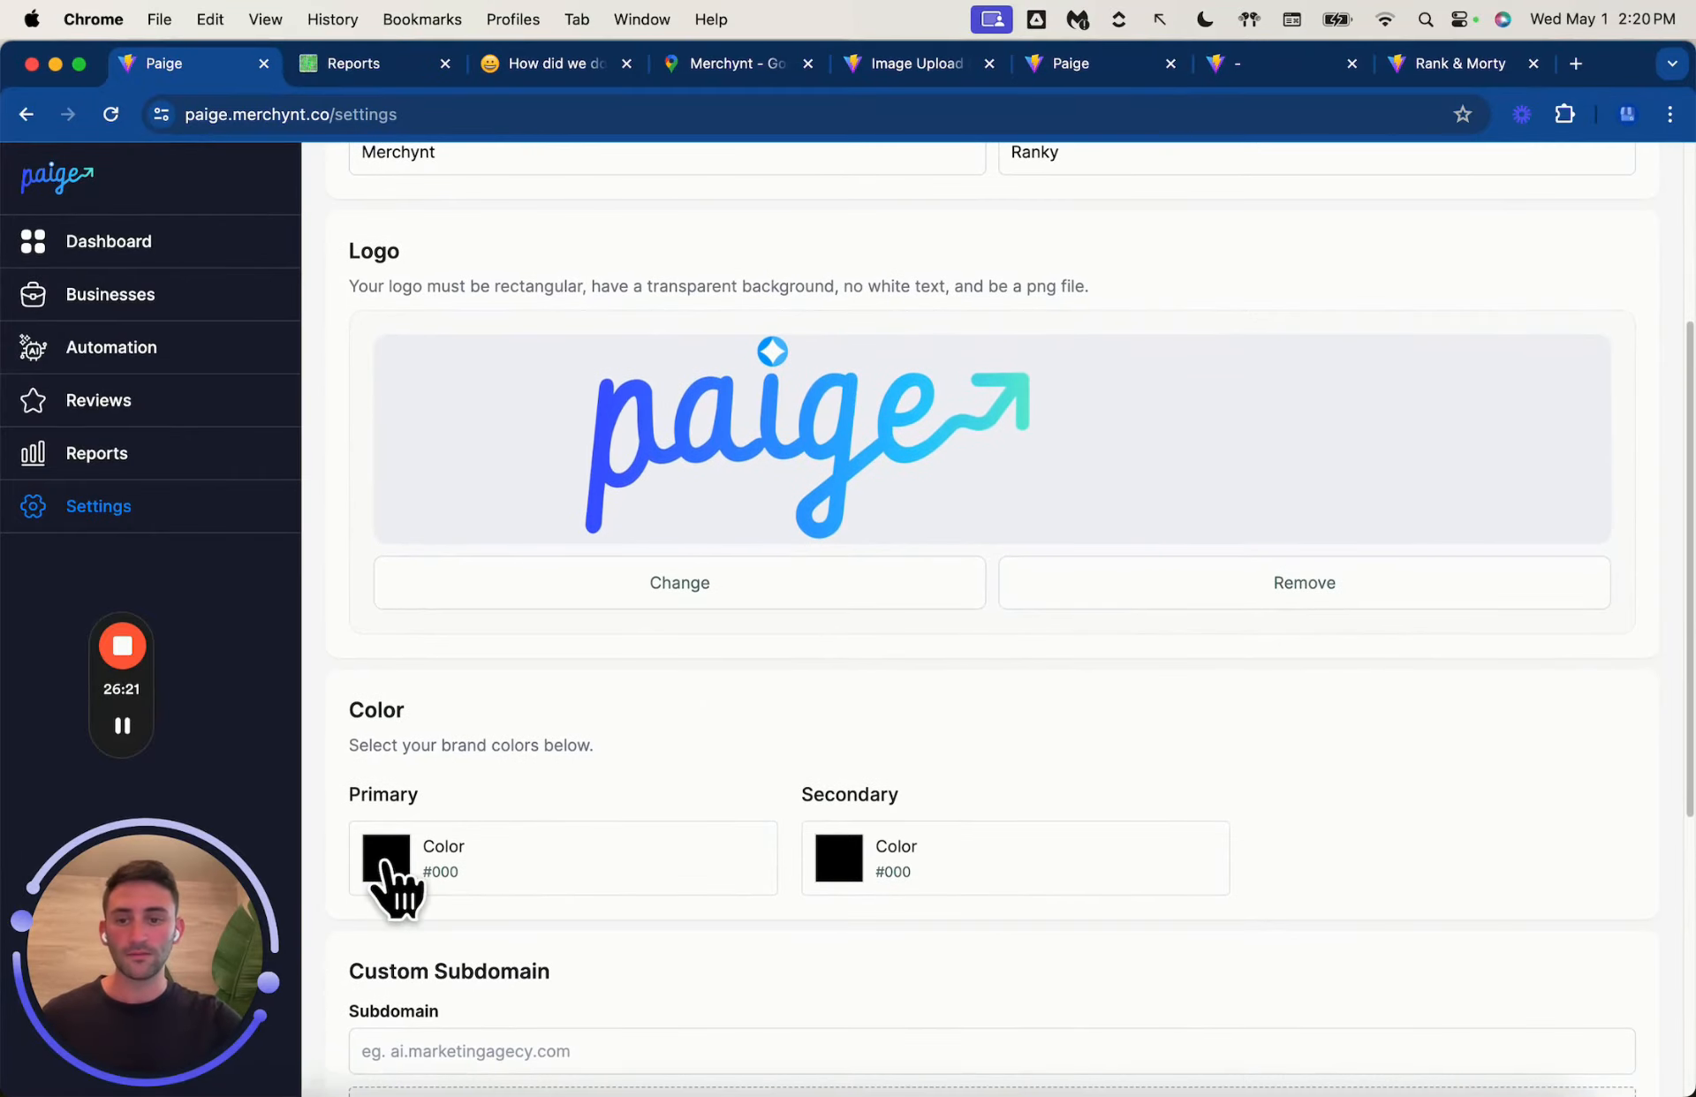
click(386, 862)
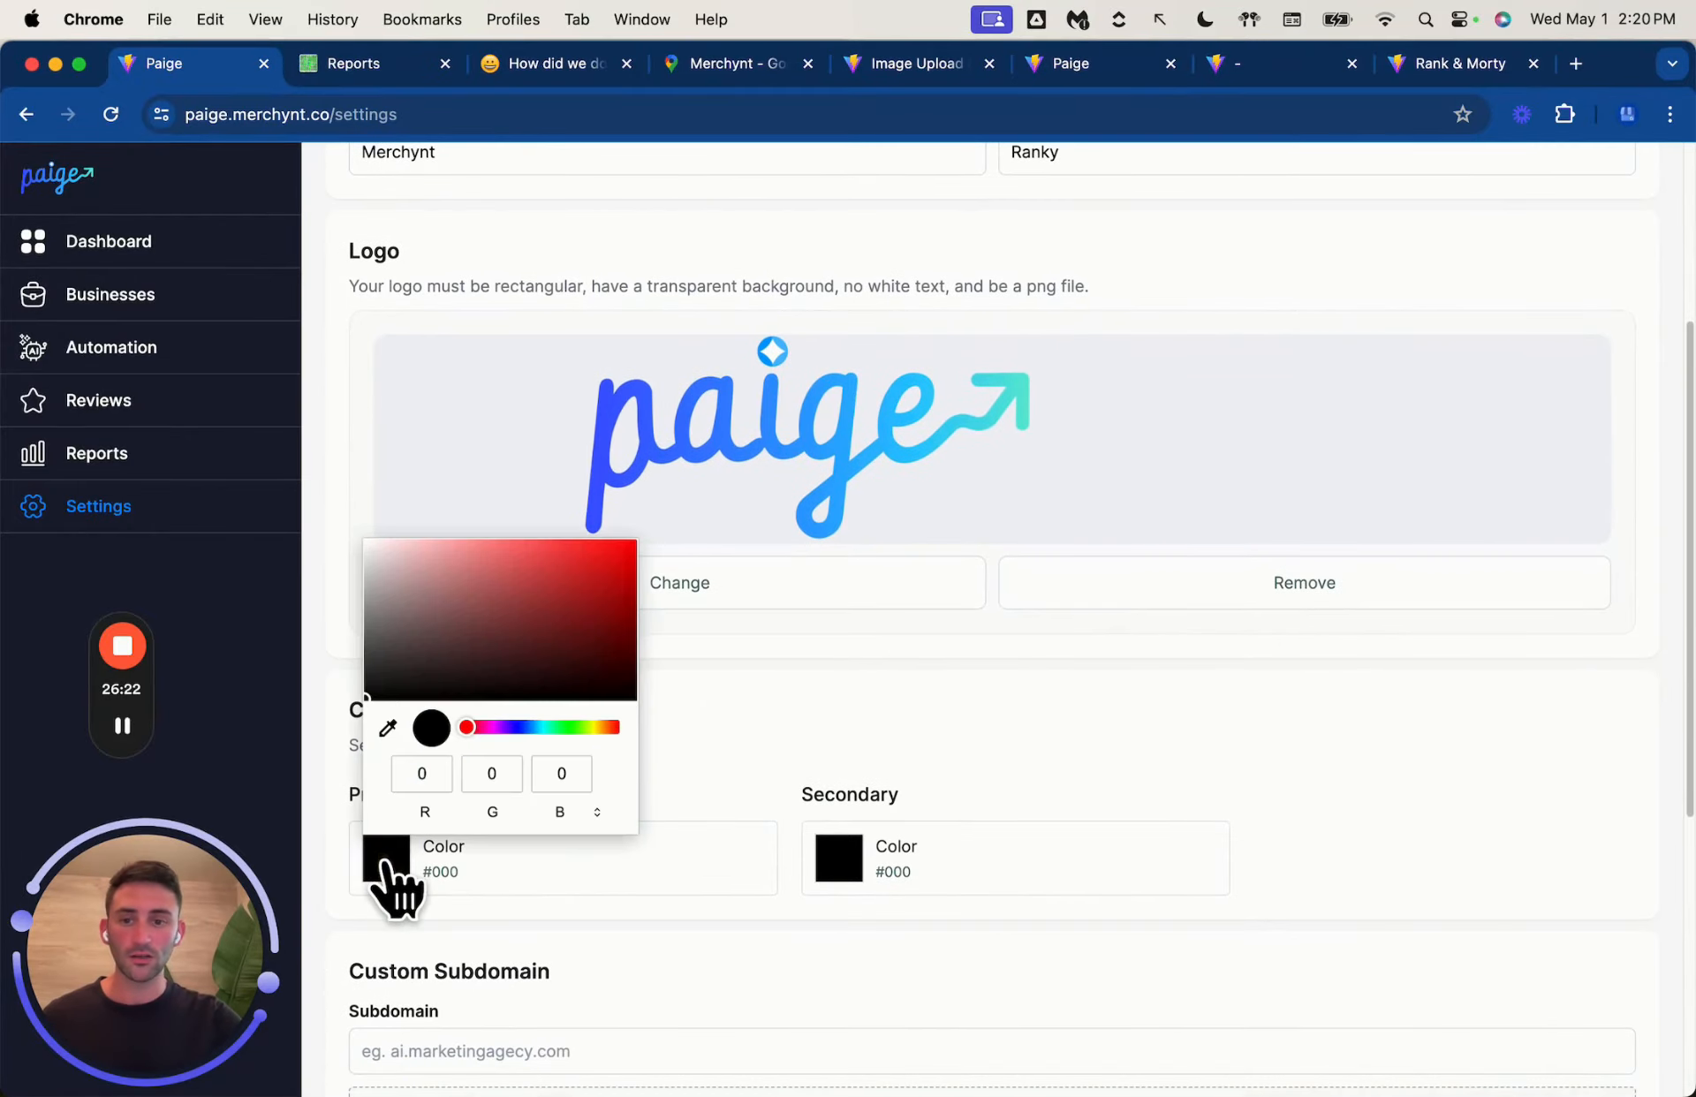
click(387, 732)
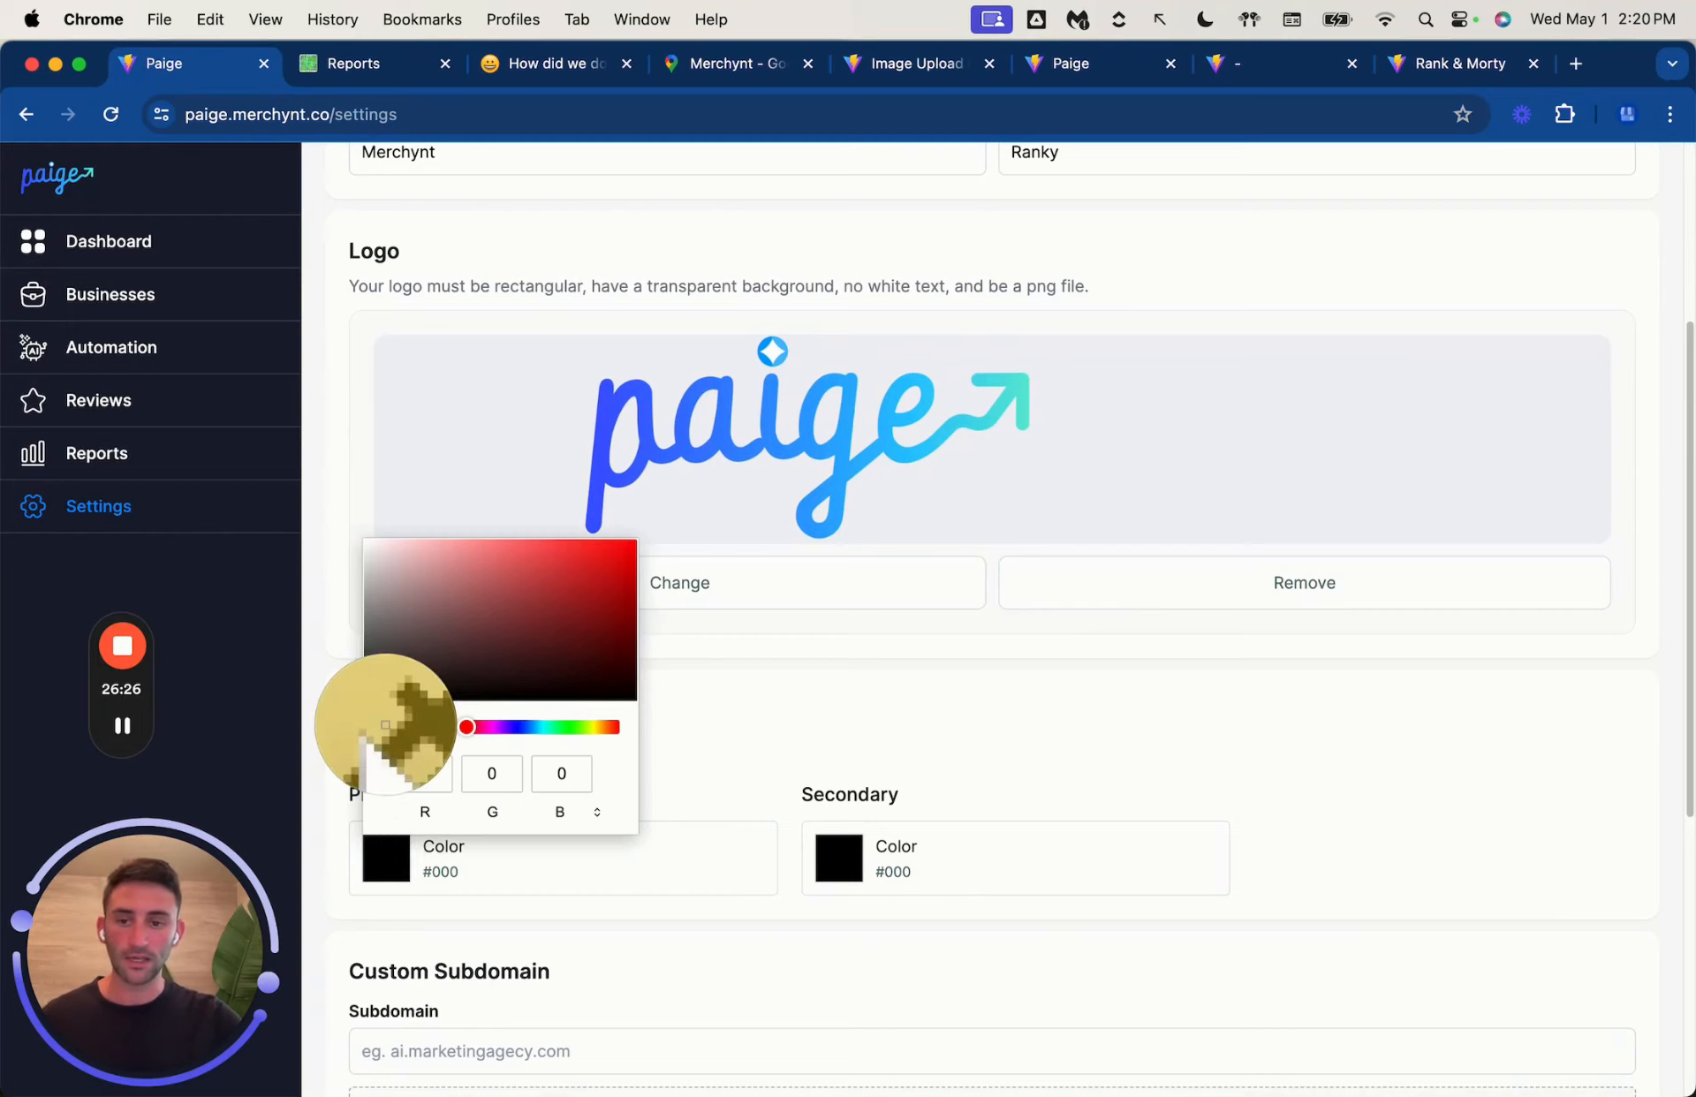
click(597, 433)
click(764, 733)
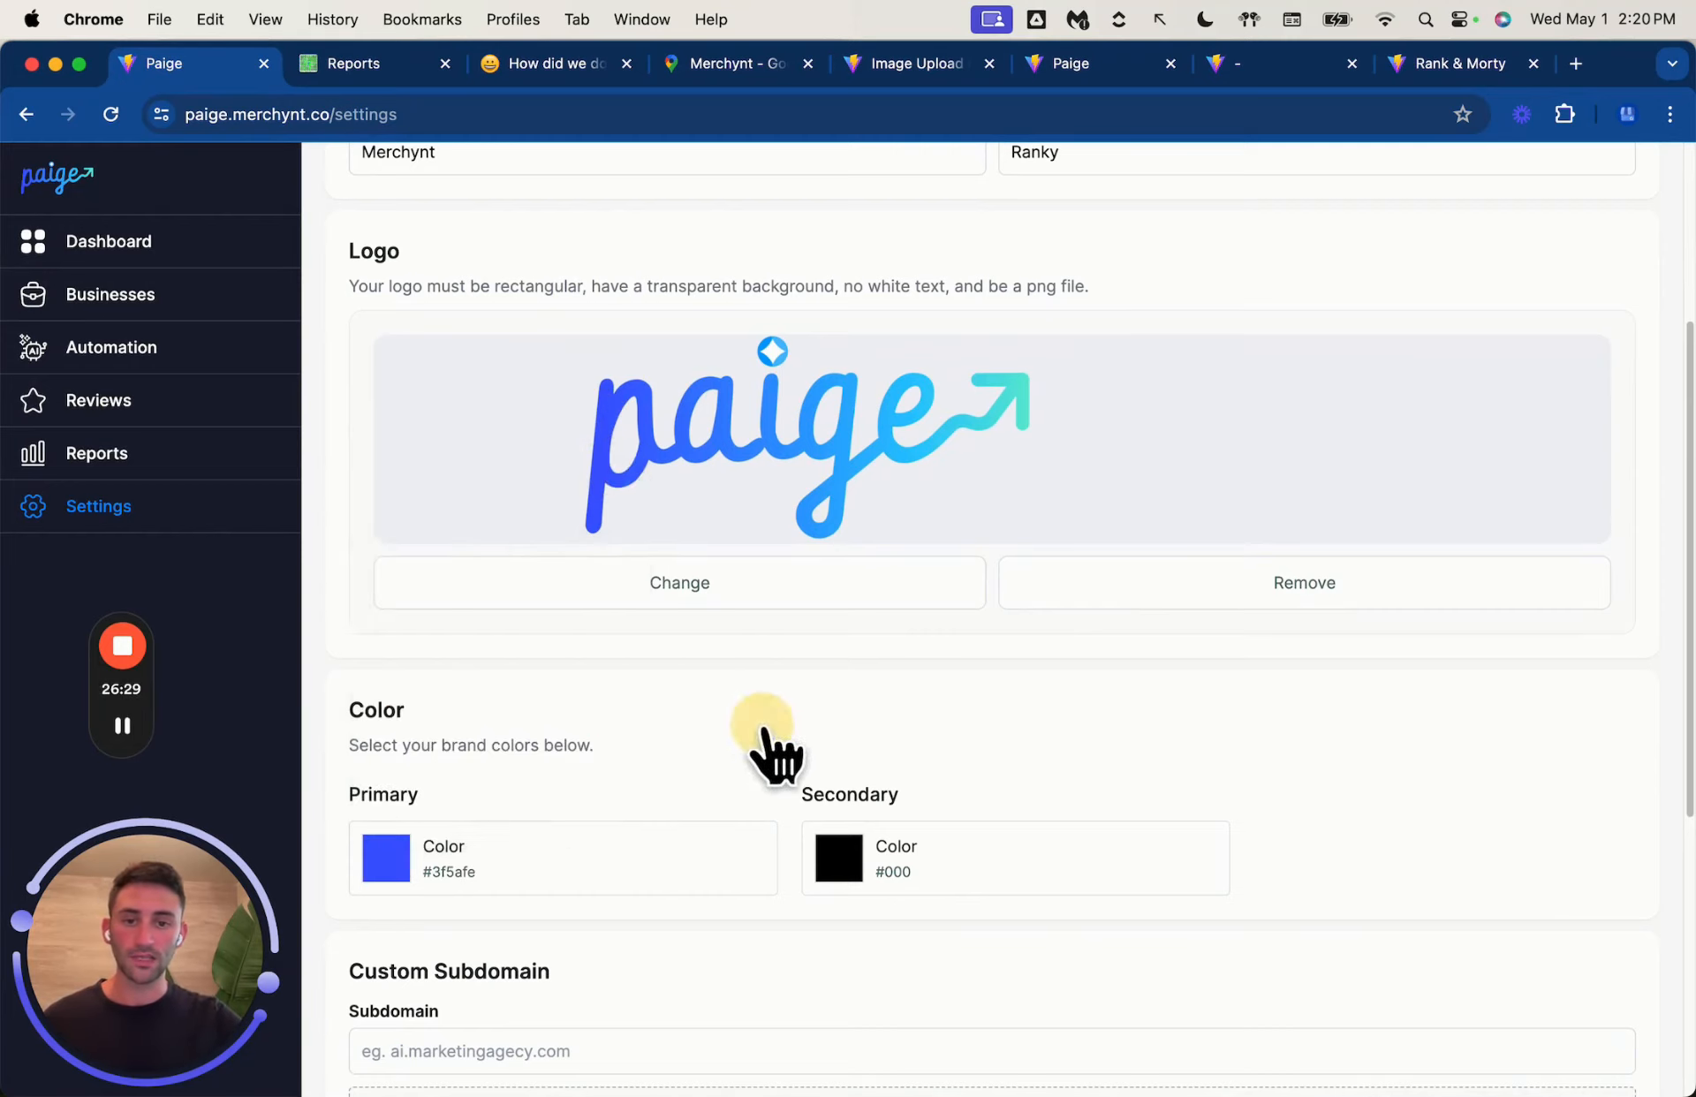
Step: Set the brand's secondary color to the teal of the logo's arrow, #60e7d8, by sampling it from the logo
click(834, 862)
click(839, 726)
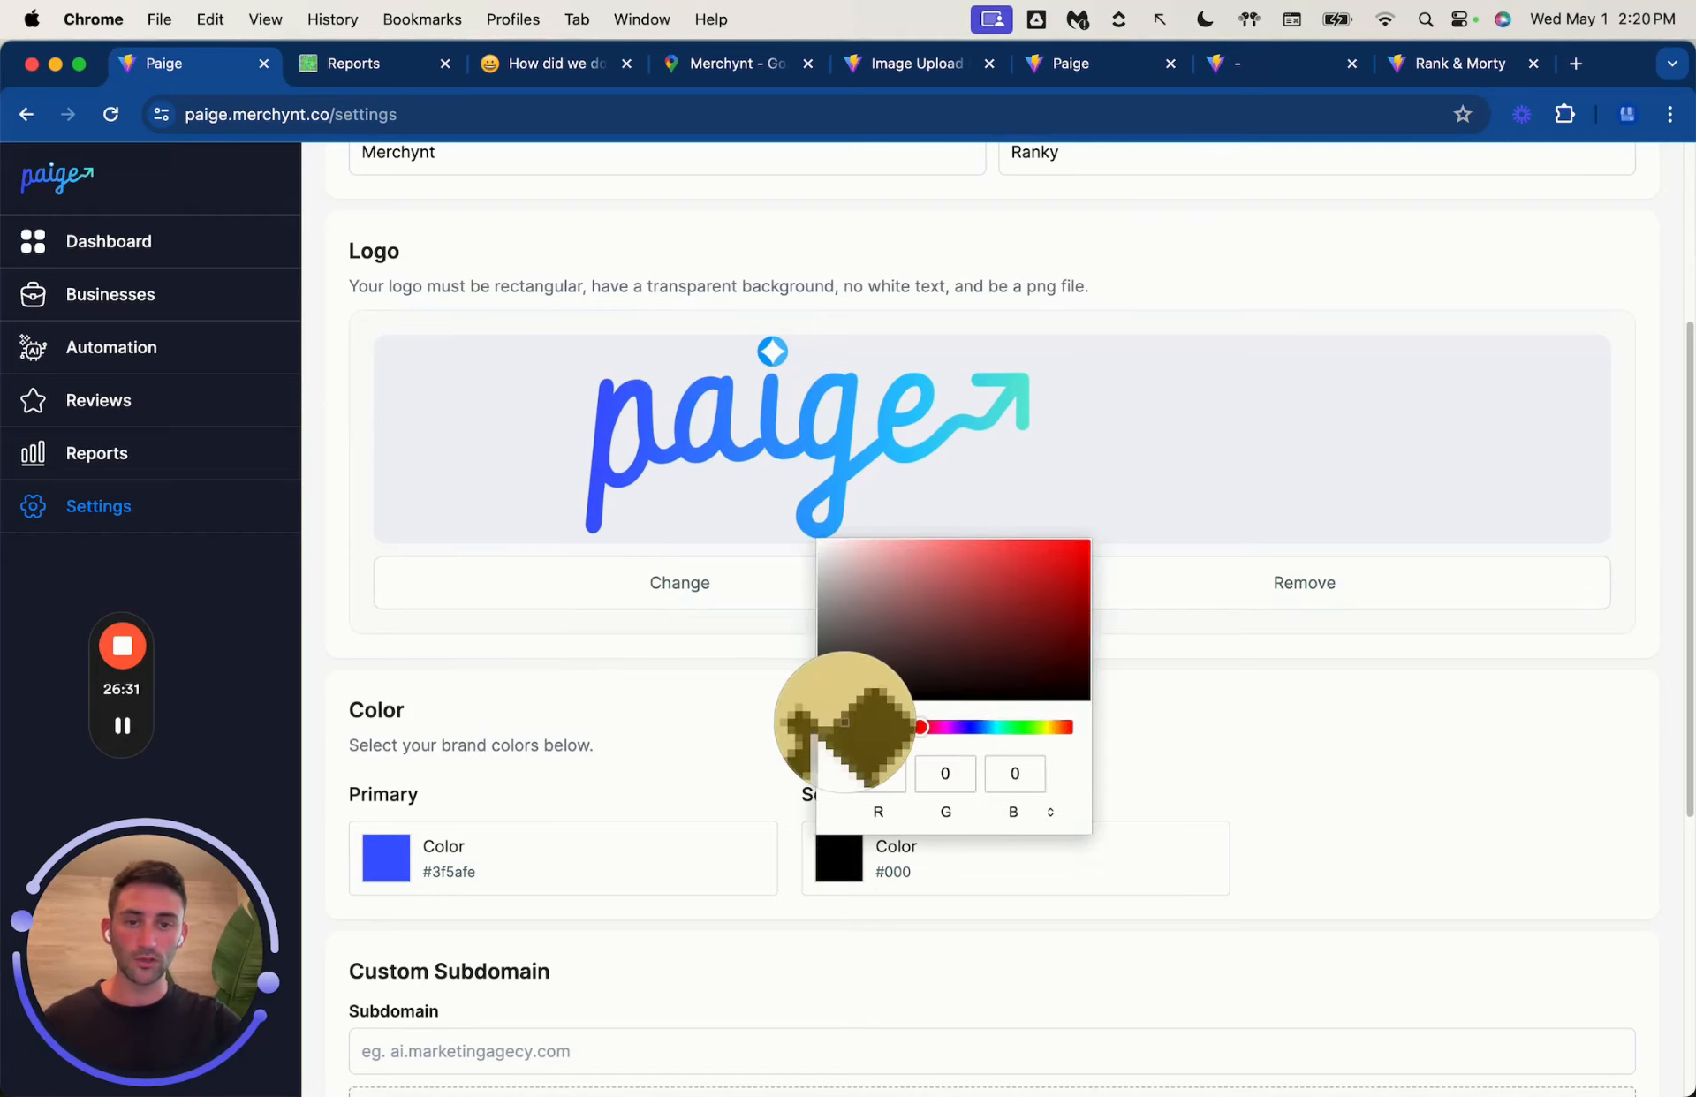
click(1023, 399)
click(1481, 824)
Step: Enter ranky.merchynt.co as the brand's custom subdomain
scroll(1344, 821, down, 5)
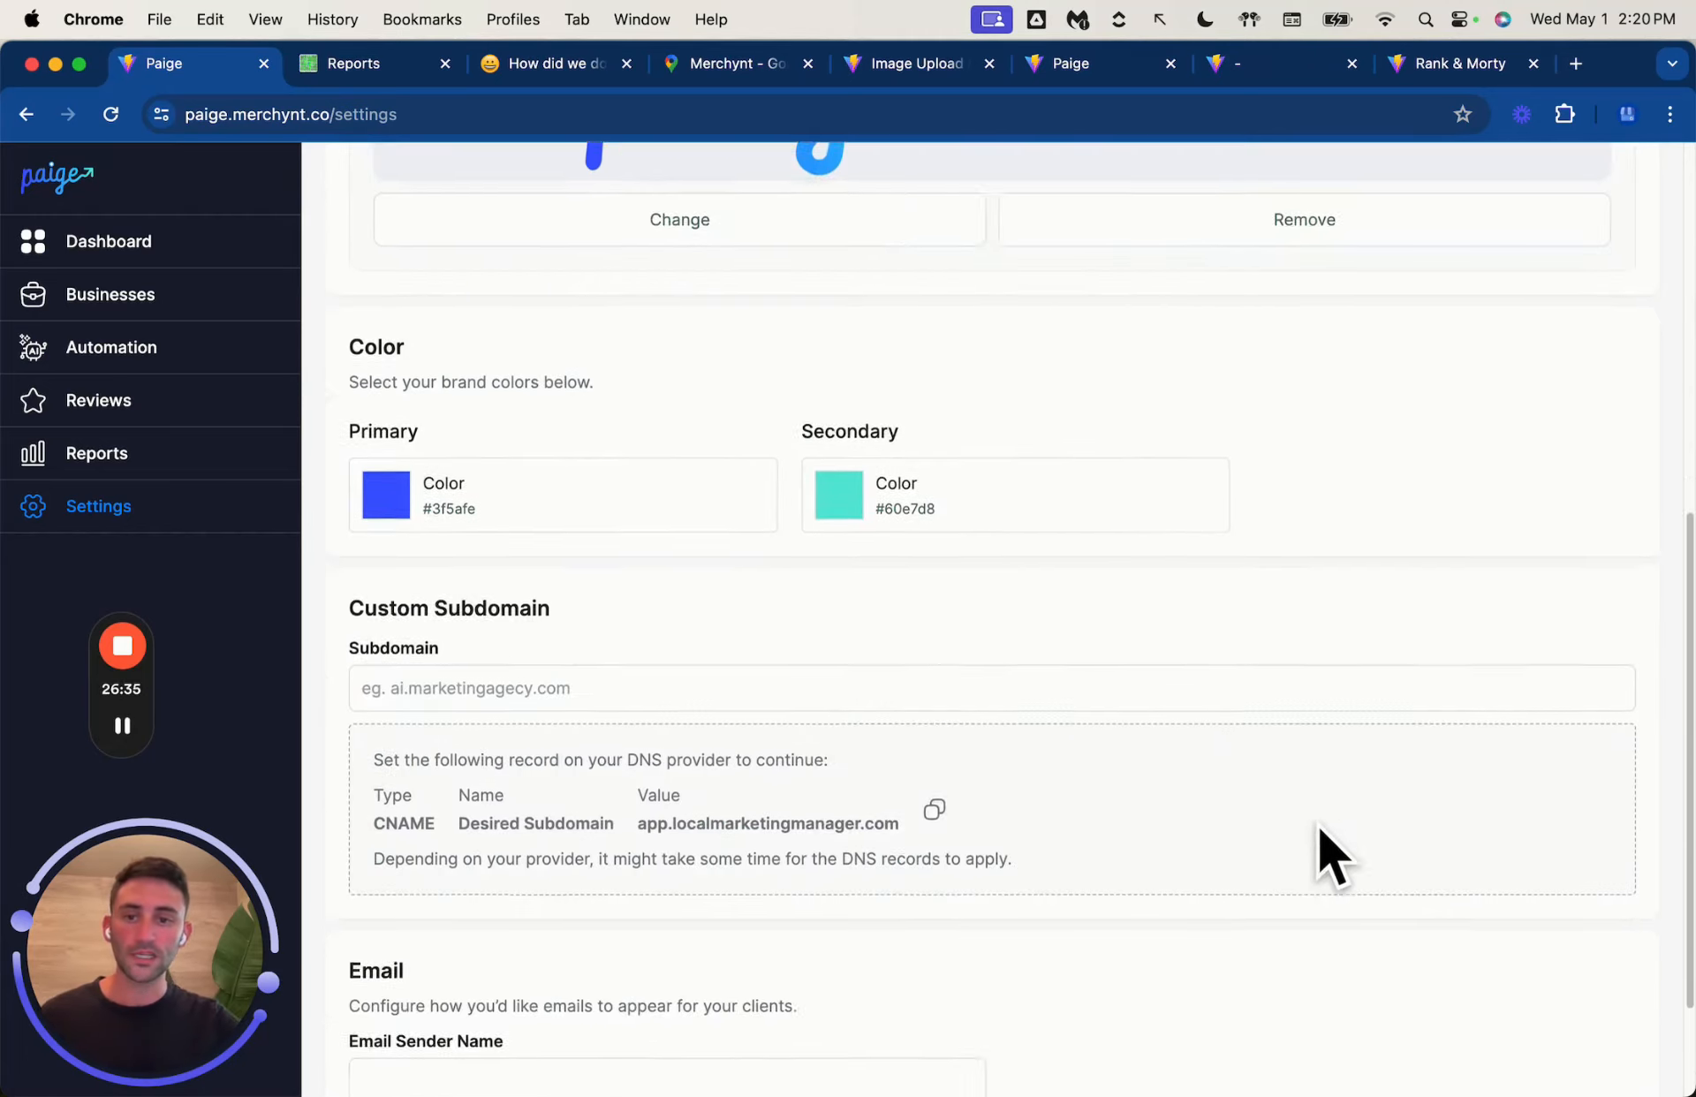
scroll(1281, 837, down, 2)
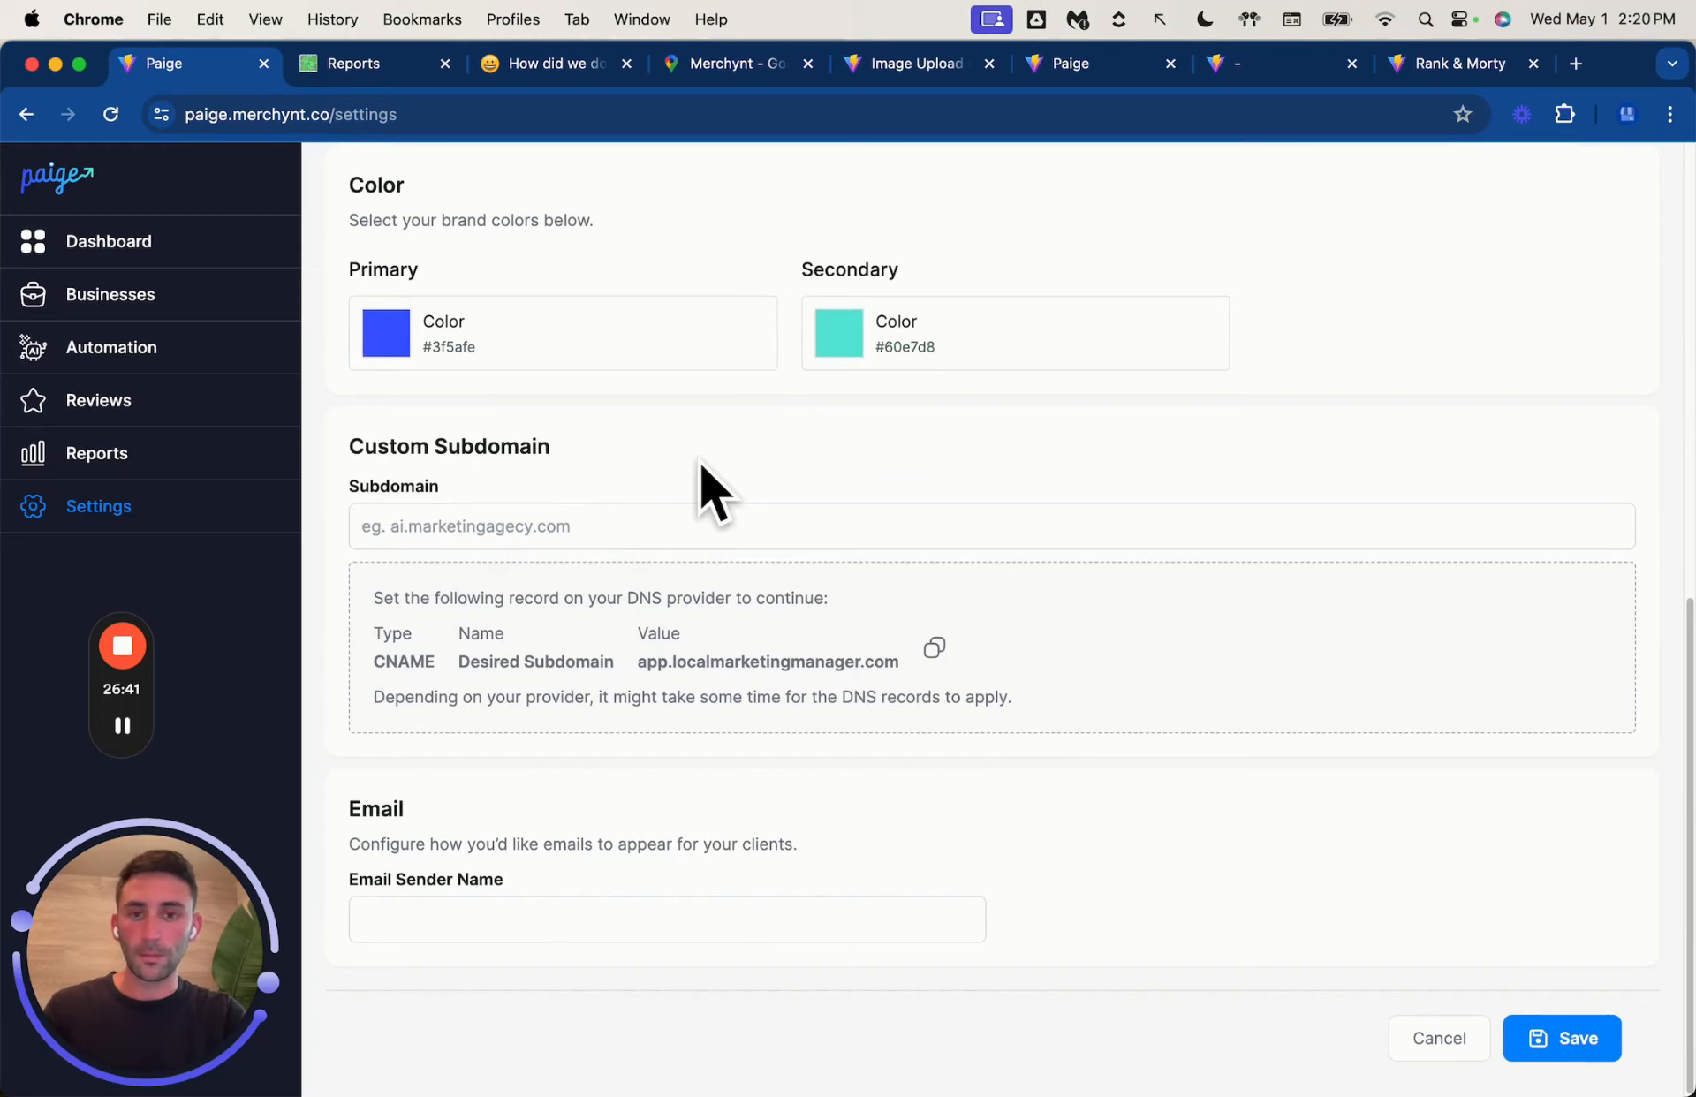
text(ranky.merchynt.co)
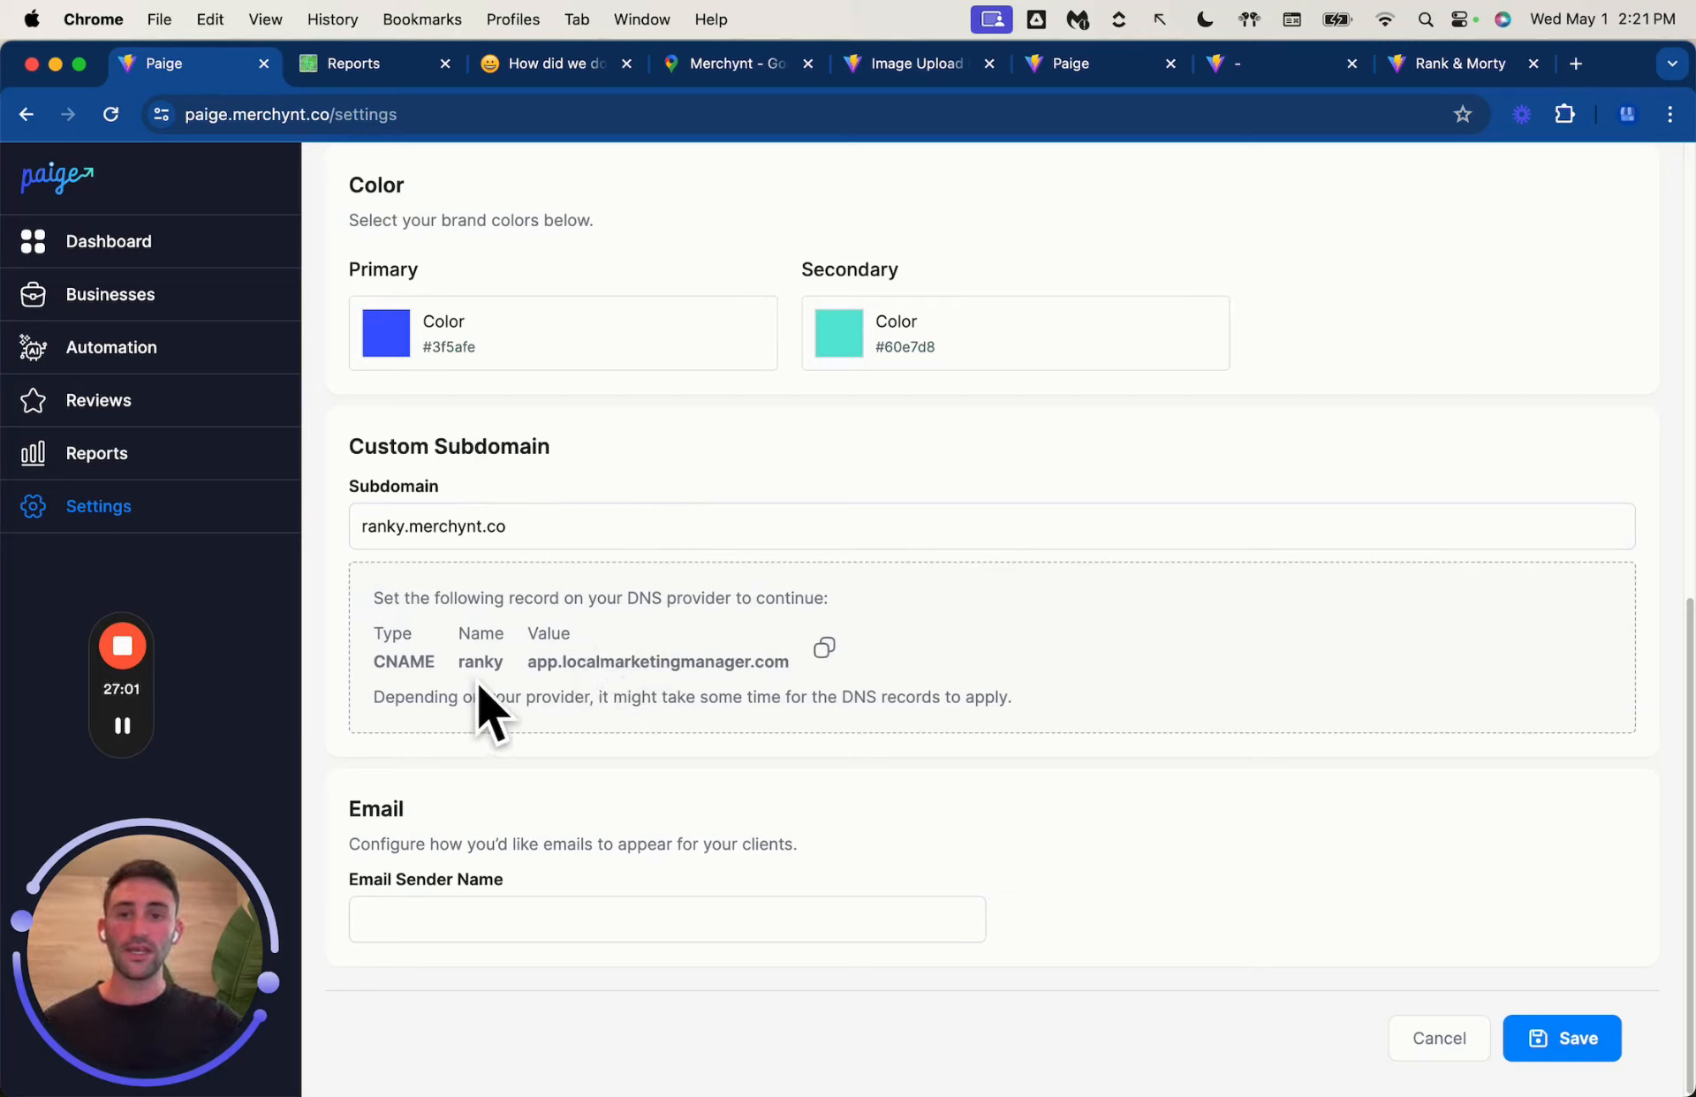
double_click(369, 526)
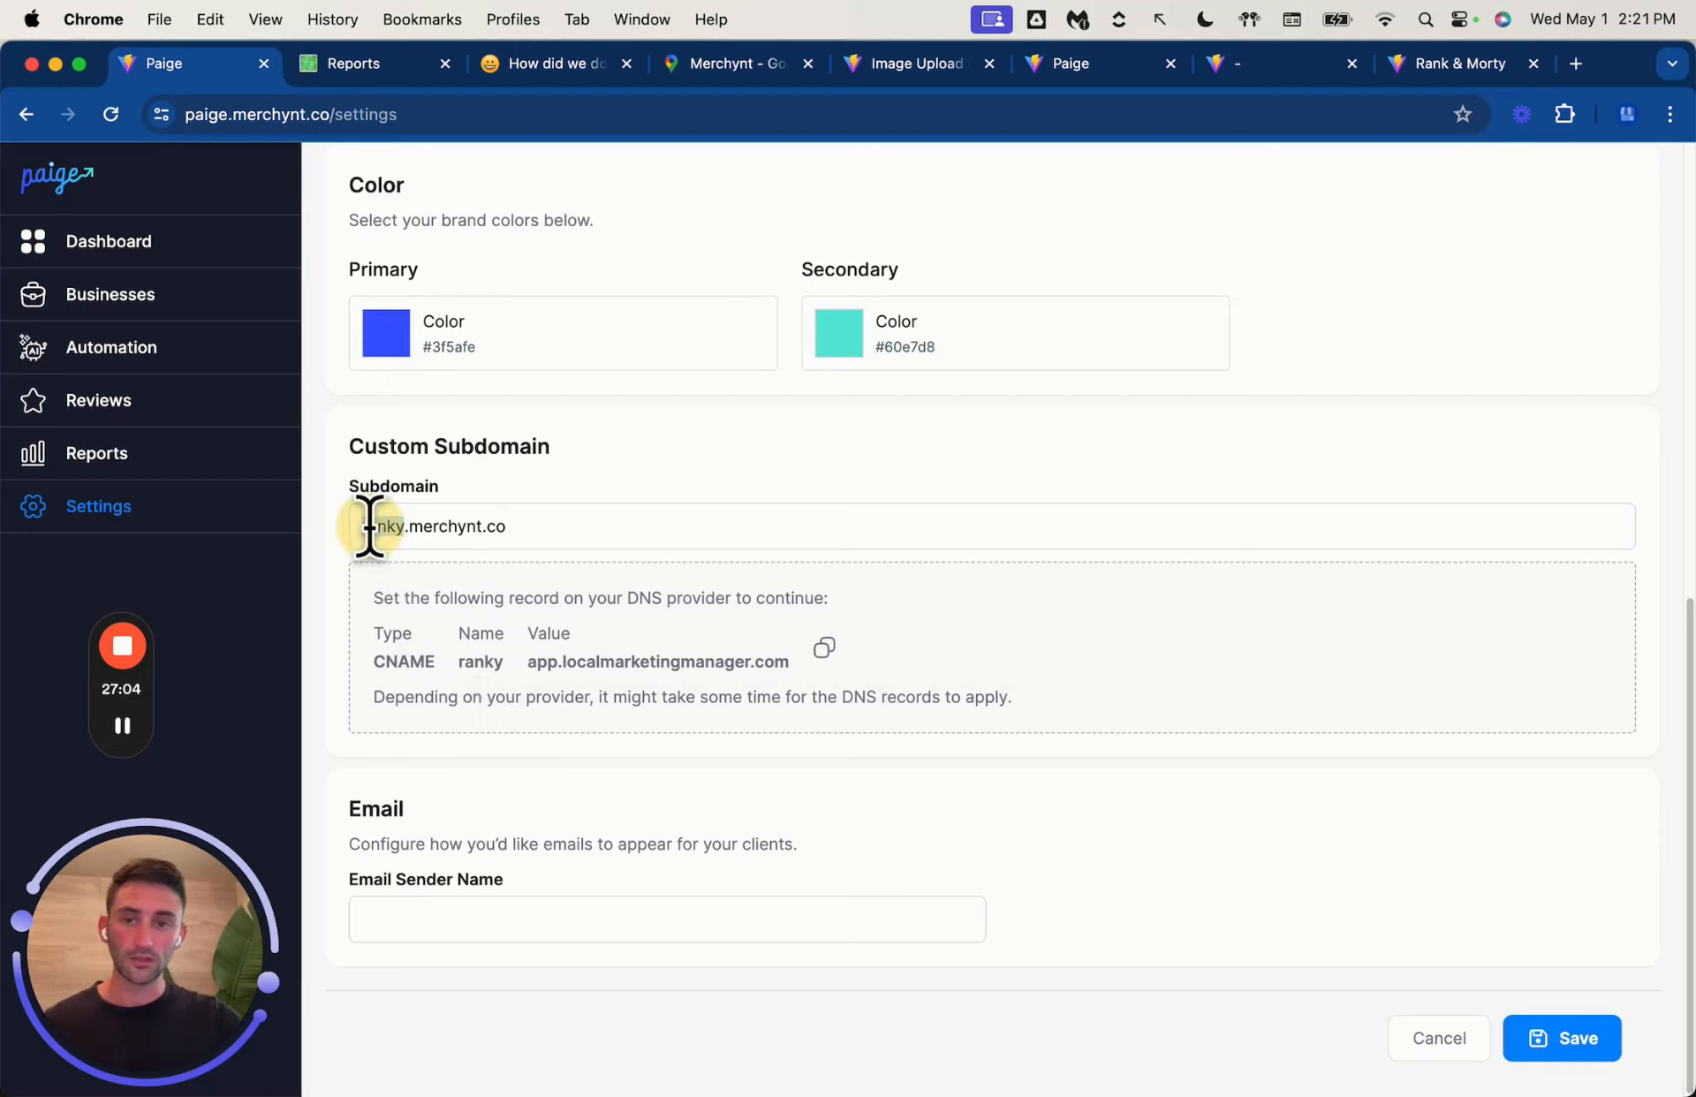
click(623, 484)
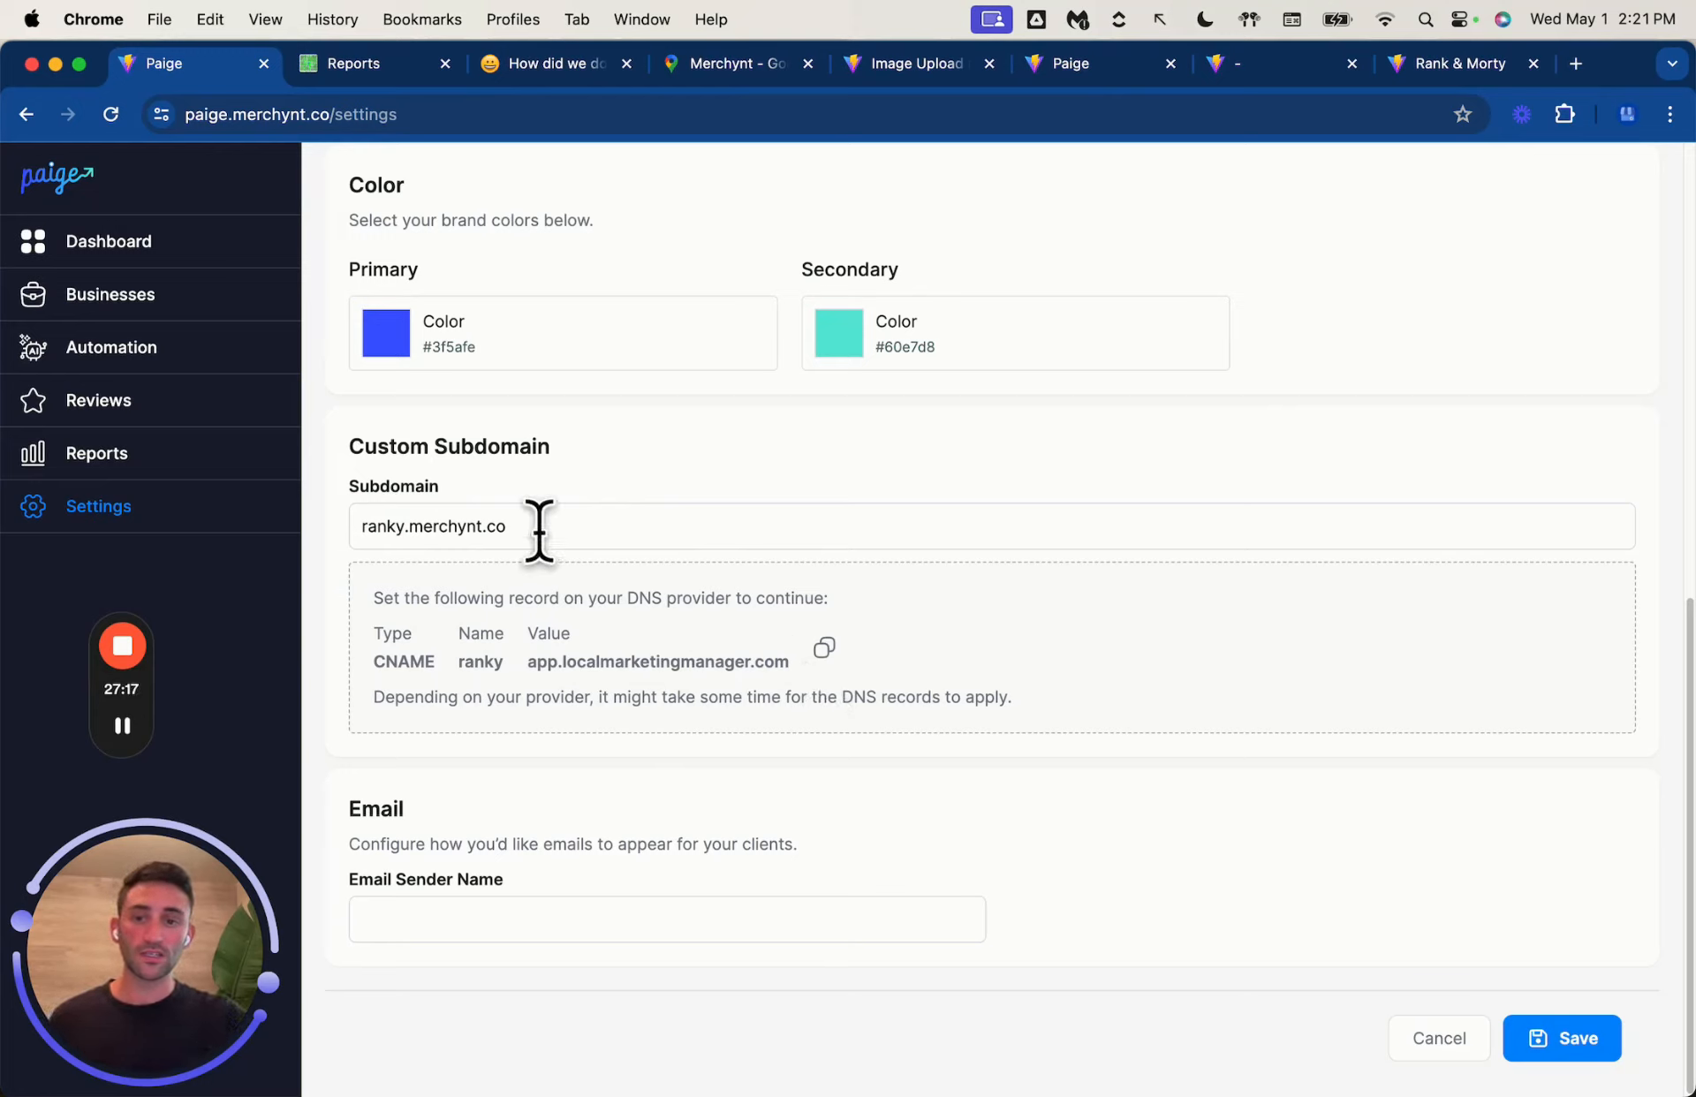
drag(530, 527, 359, 526)
click(696, 491)
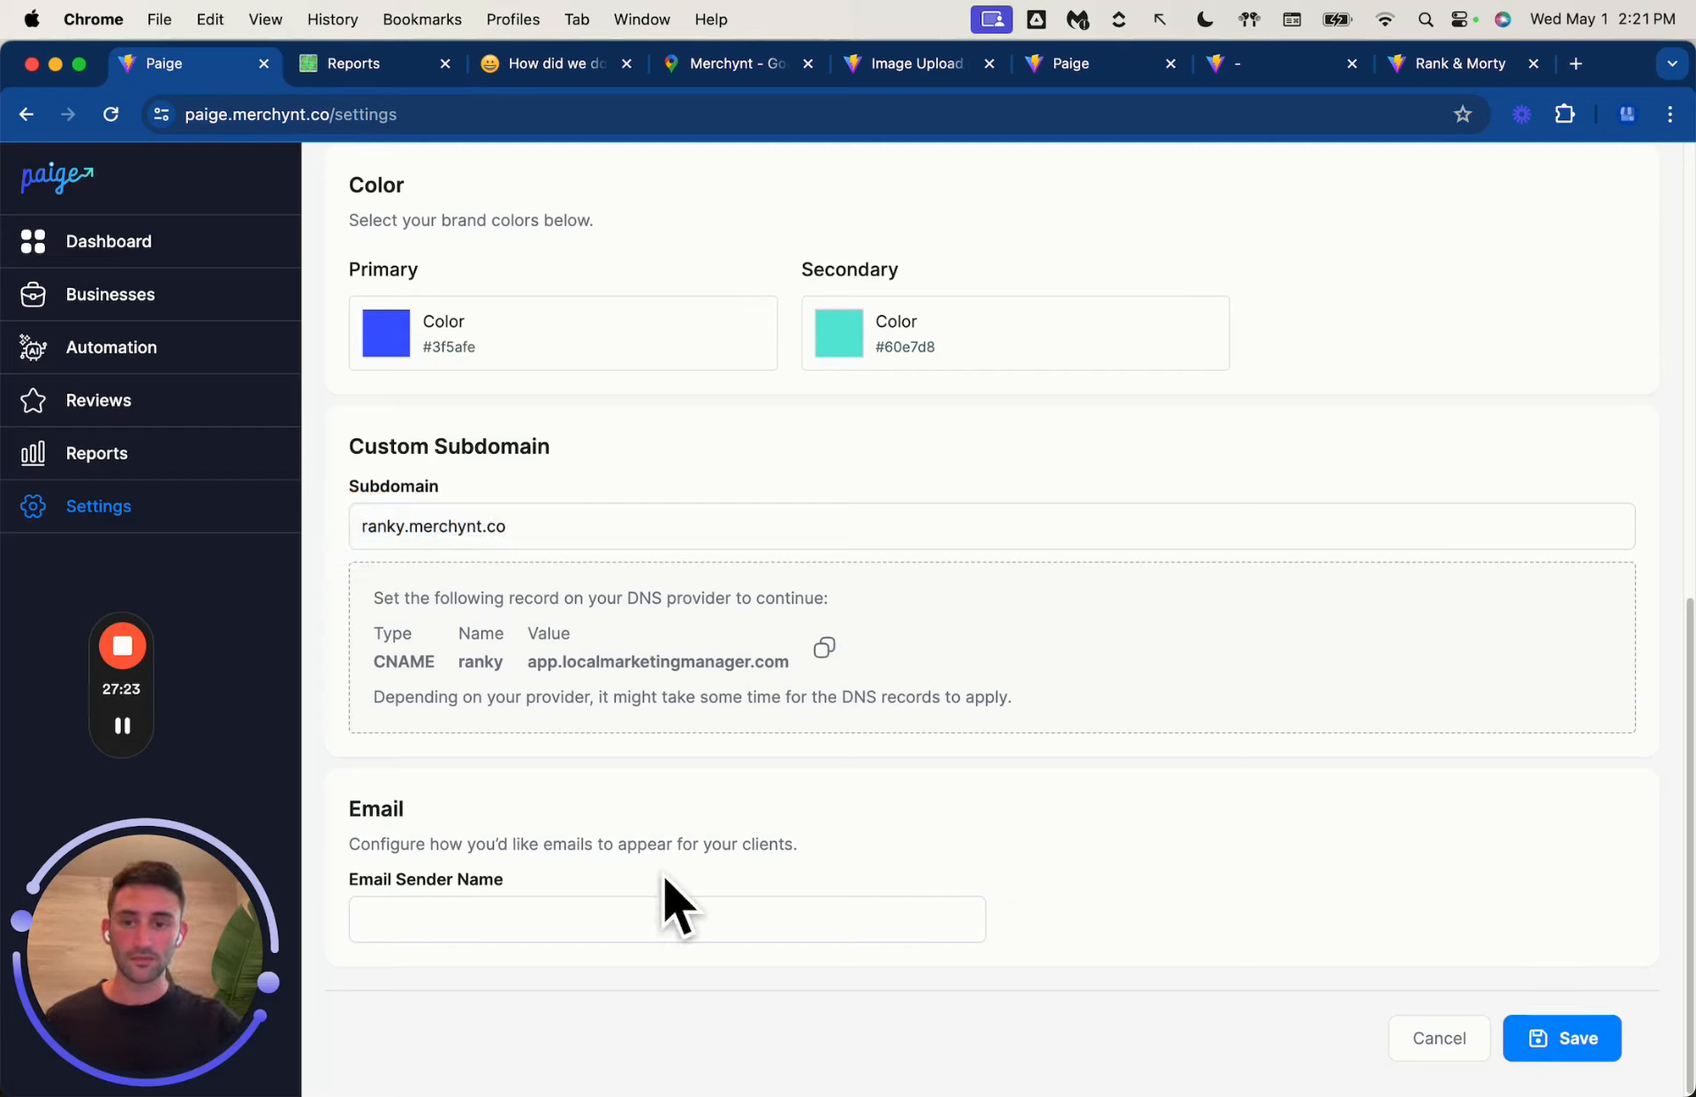
Step: Set the email sender name to Ranky, check the brand's settings and save the brand
click(576, 912)
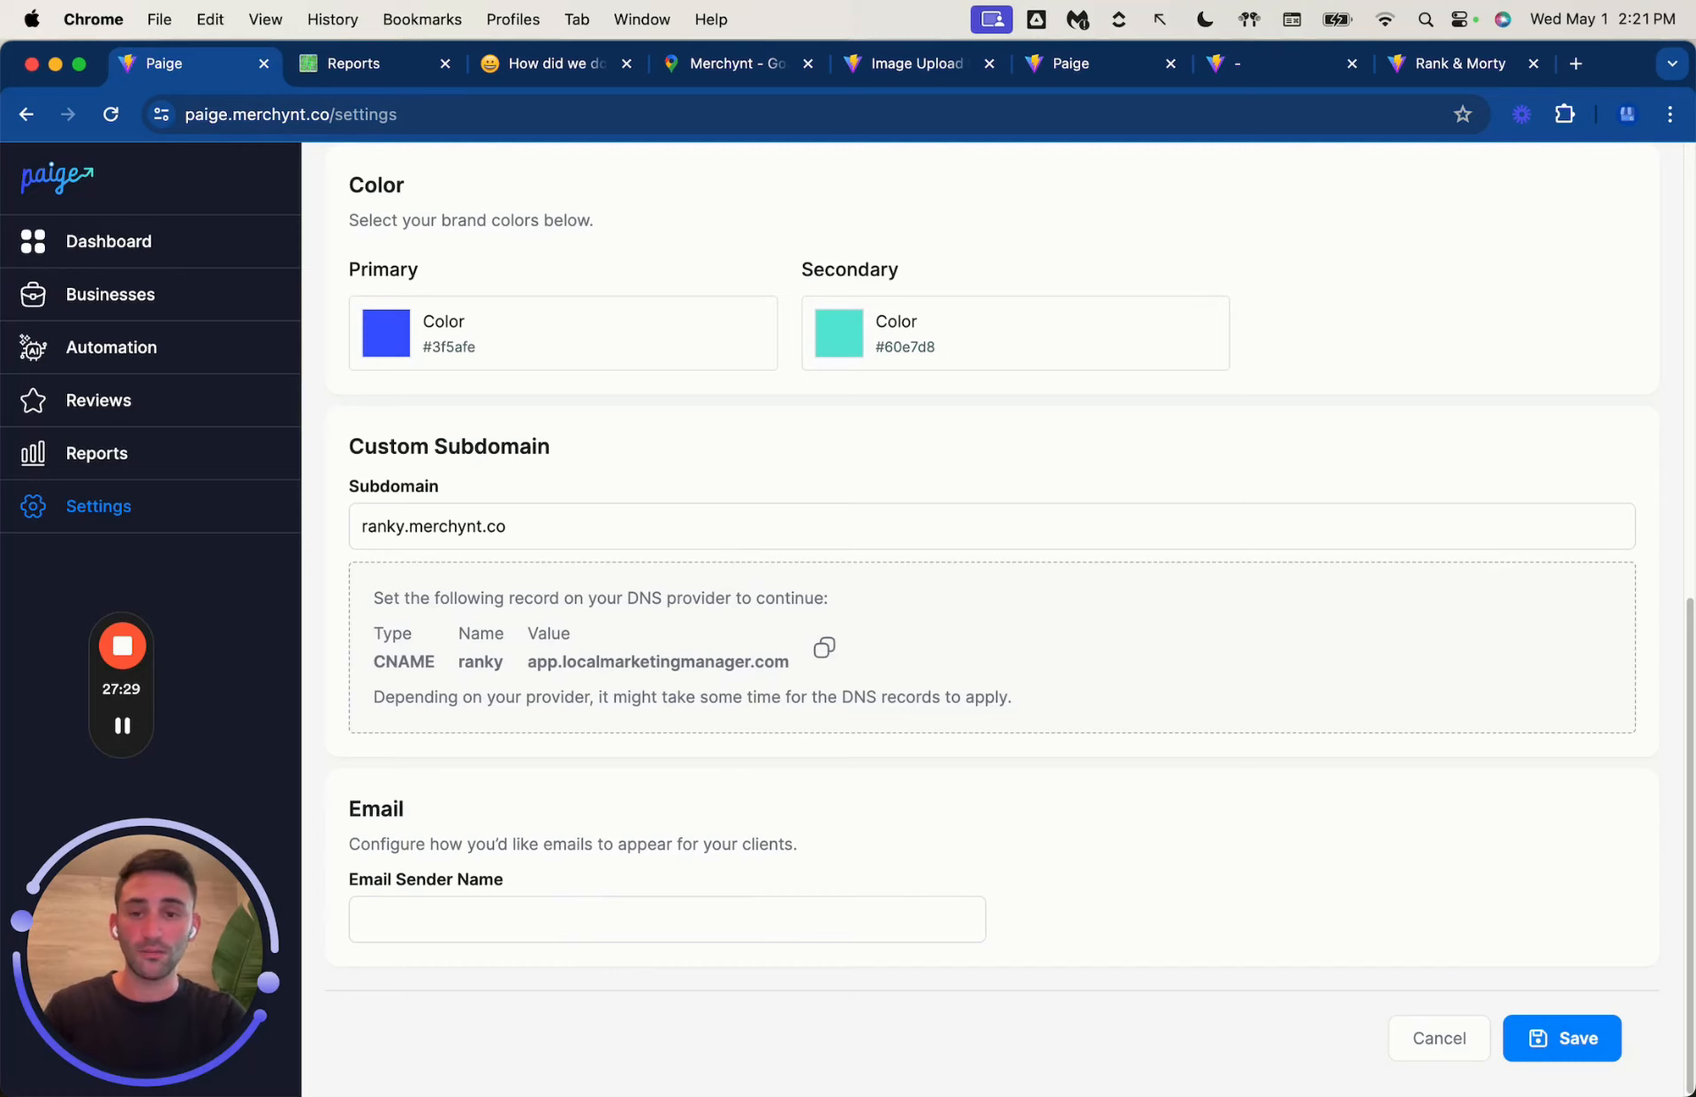
text(Ranky)
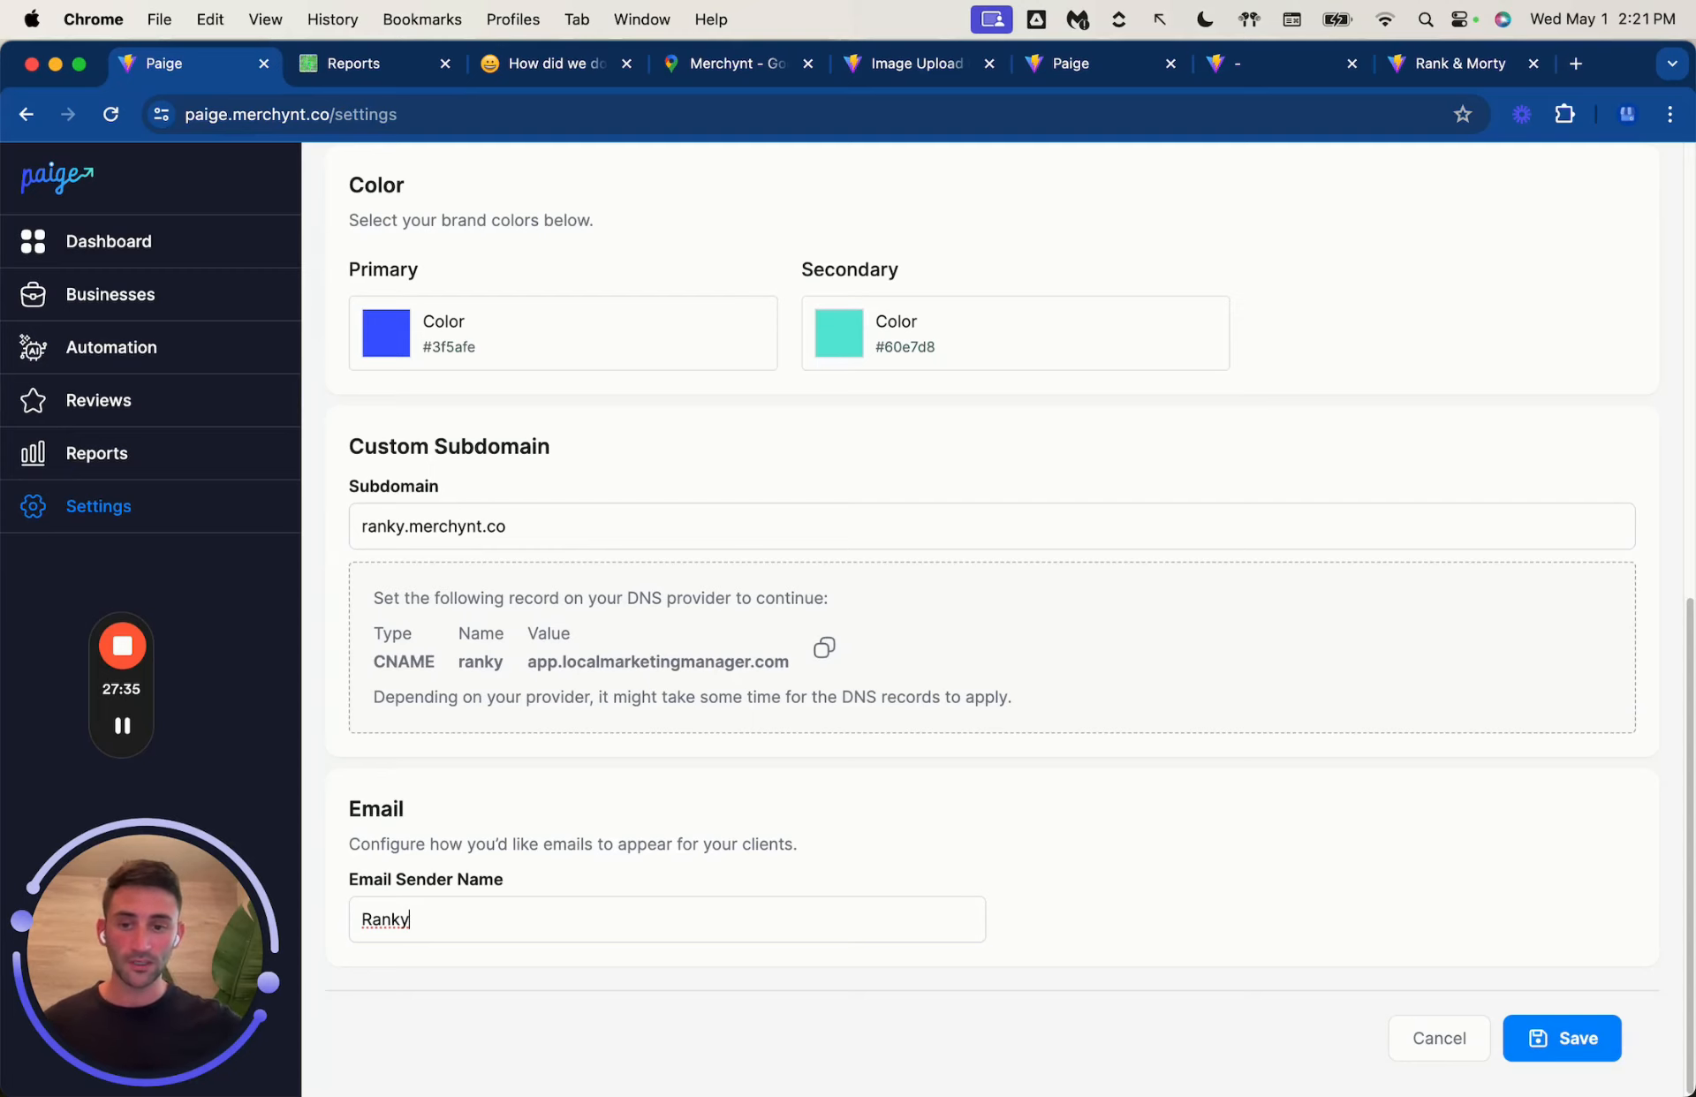
scroll(1115, 827, up, 10)
scroll(1115, 827, down, 5)
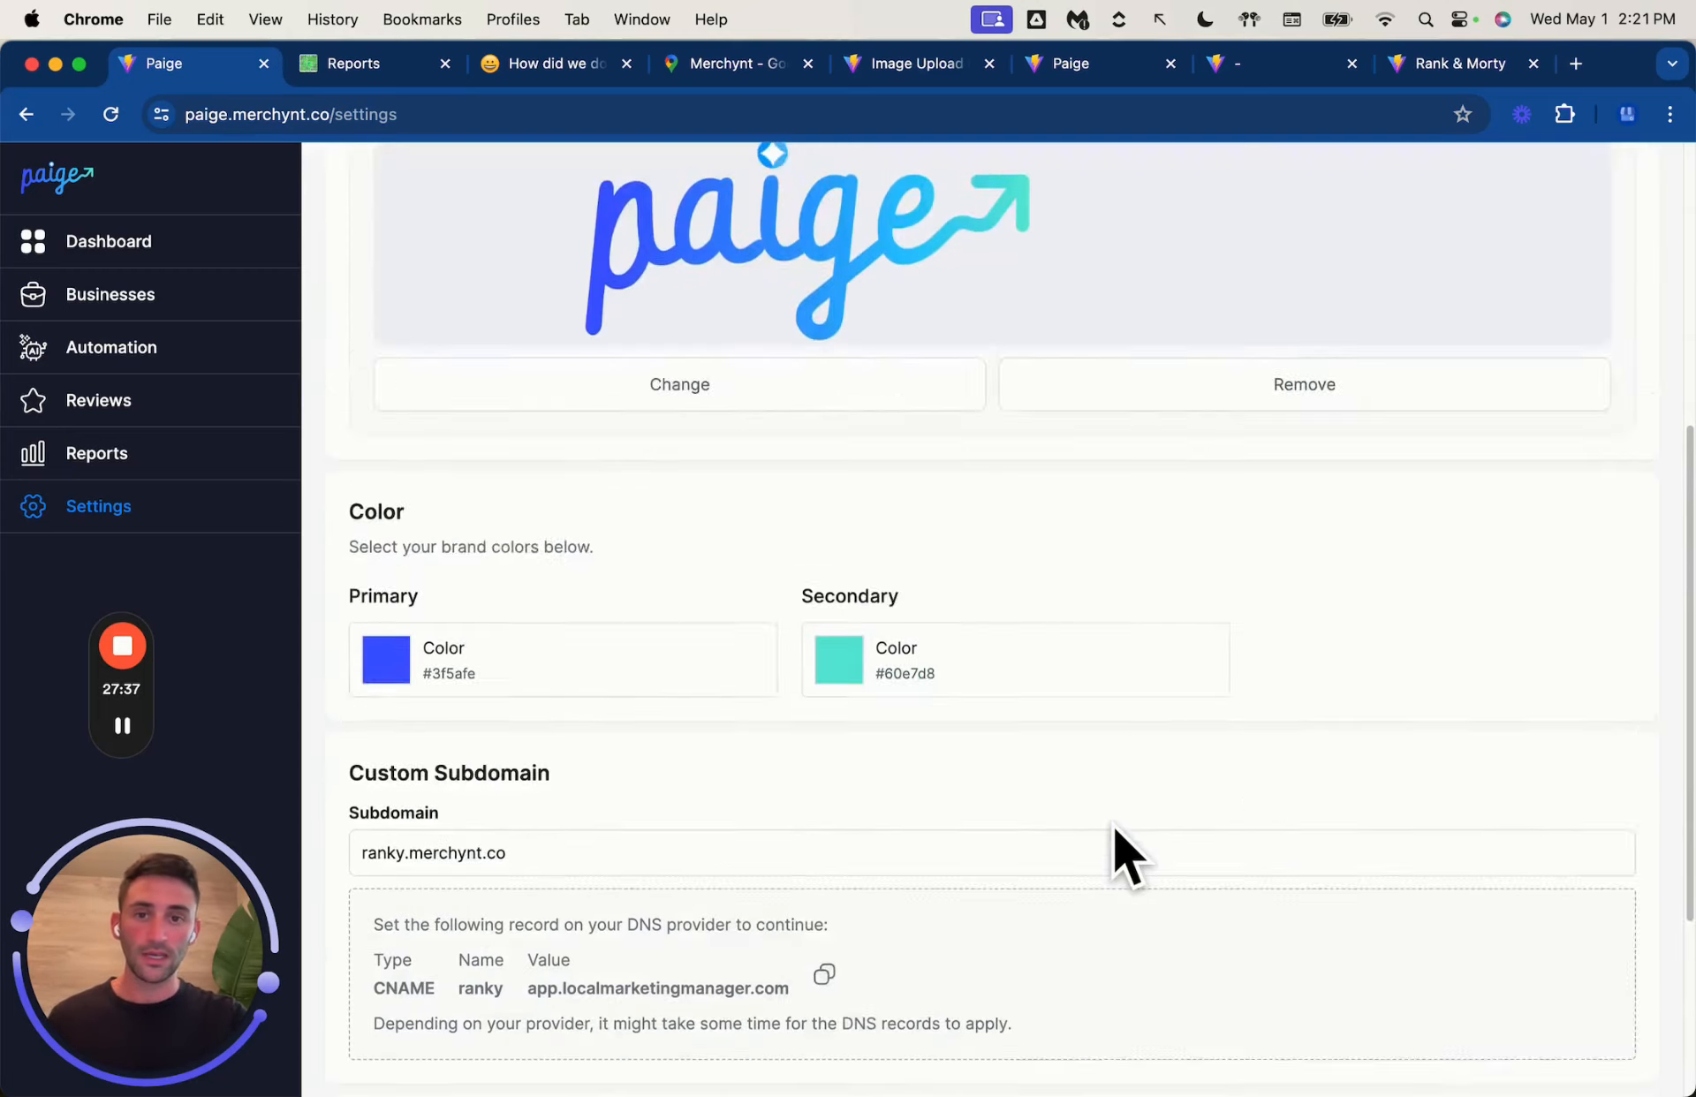
scroll(1115, 824, down, 4)
click(1537, 1031)
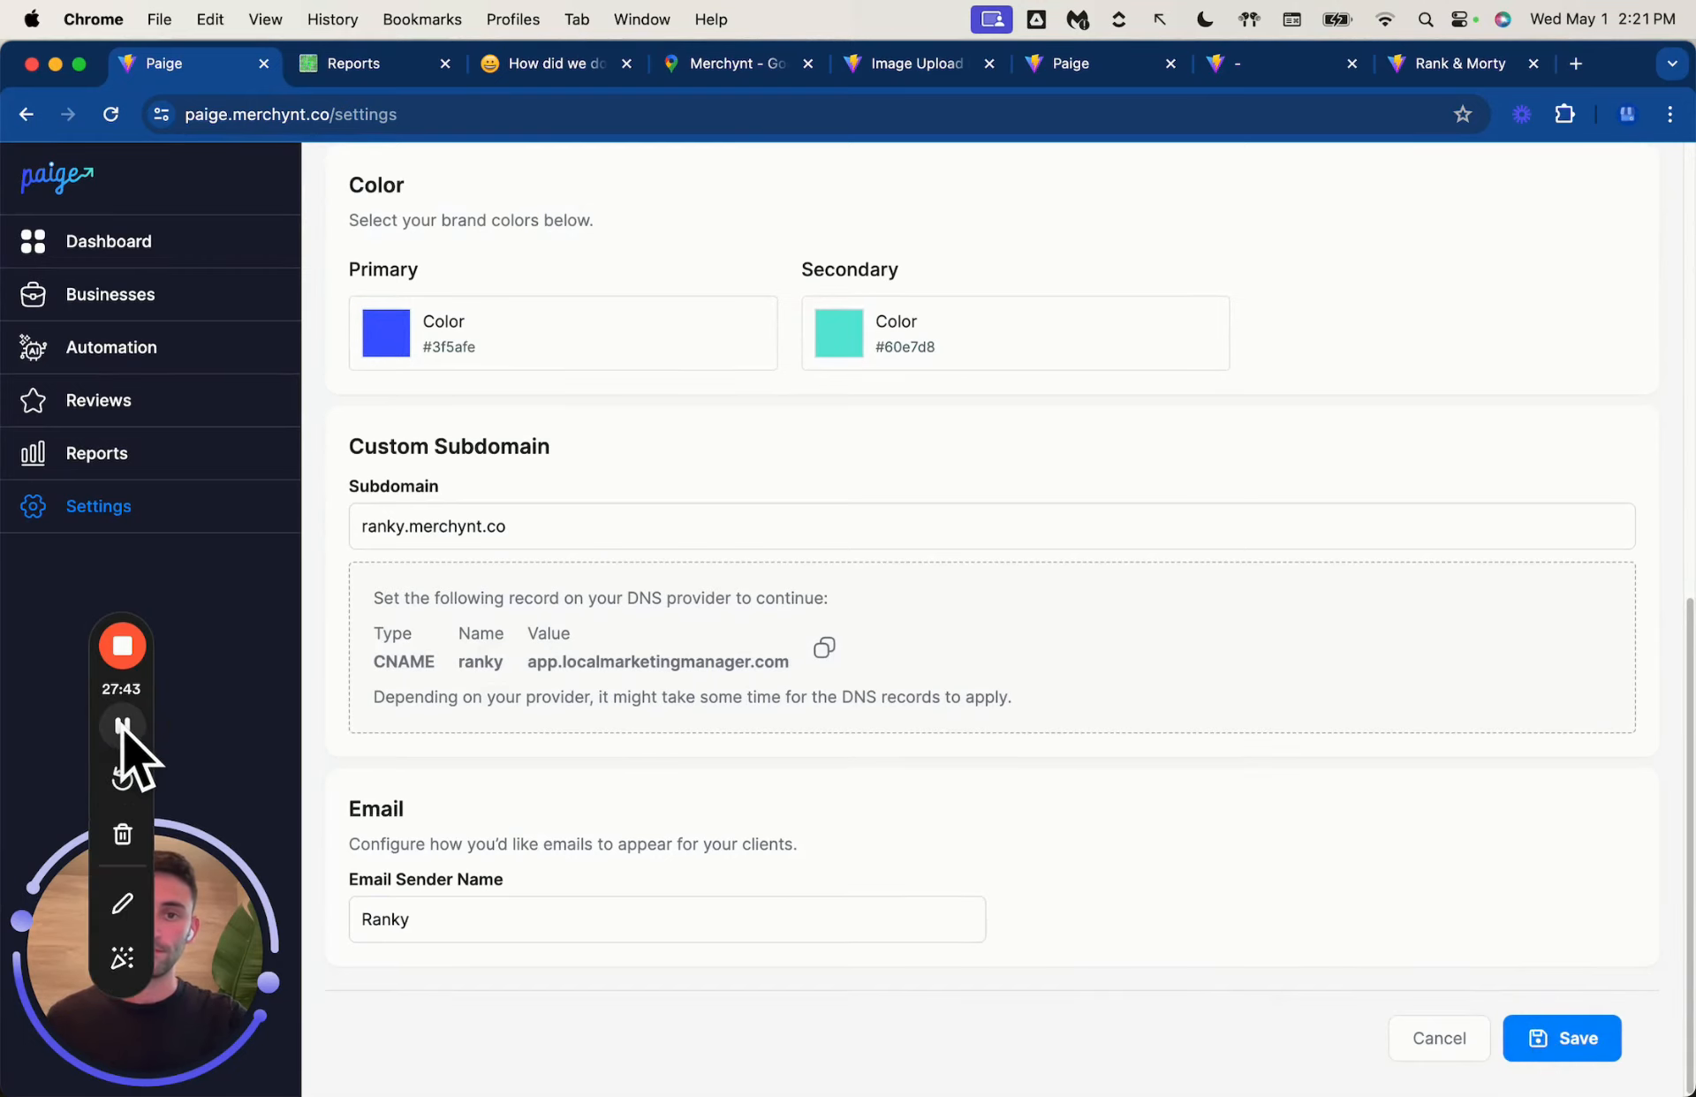
Step: Open the Merchynt business details and review its scores, target keywords and important cities
click(118, 295)
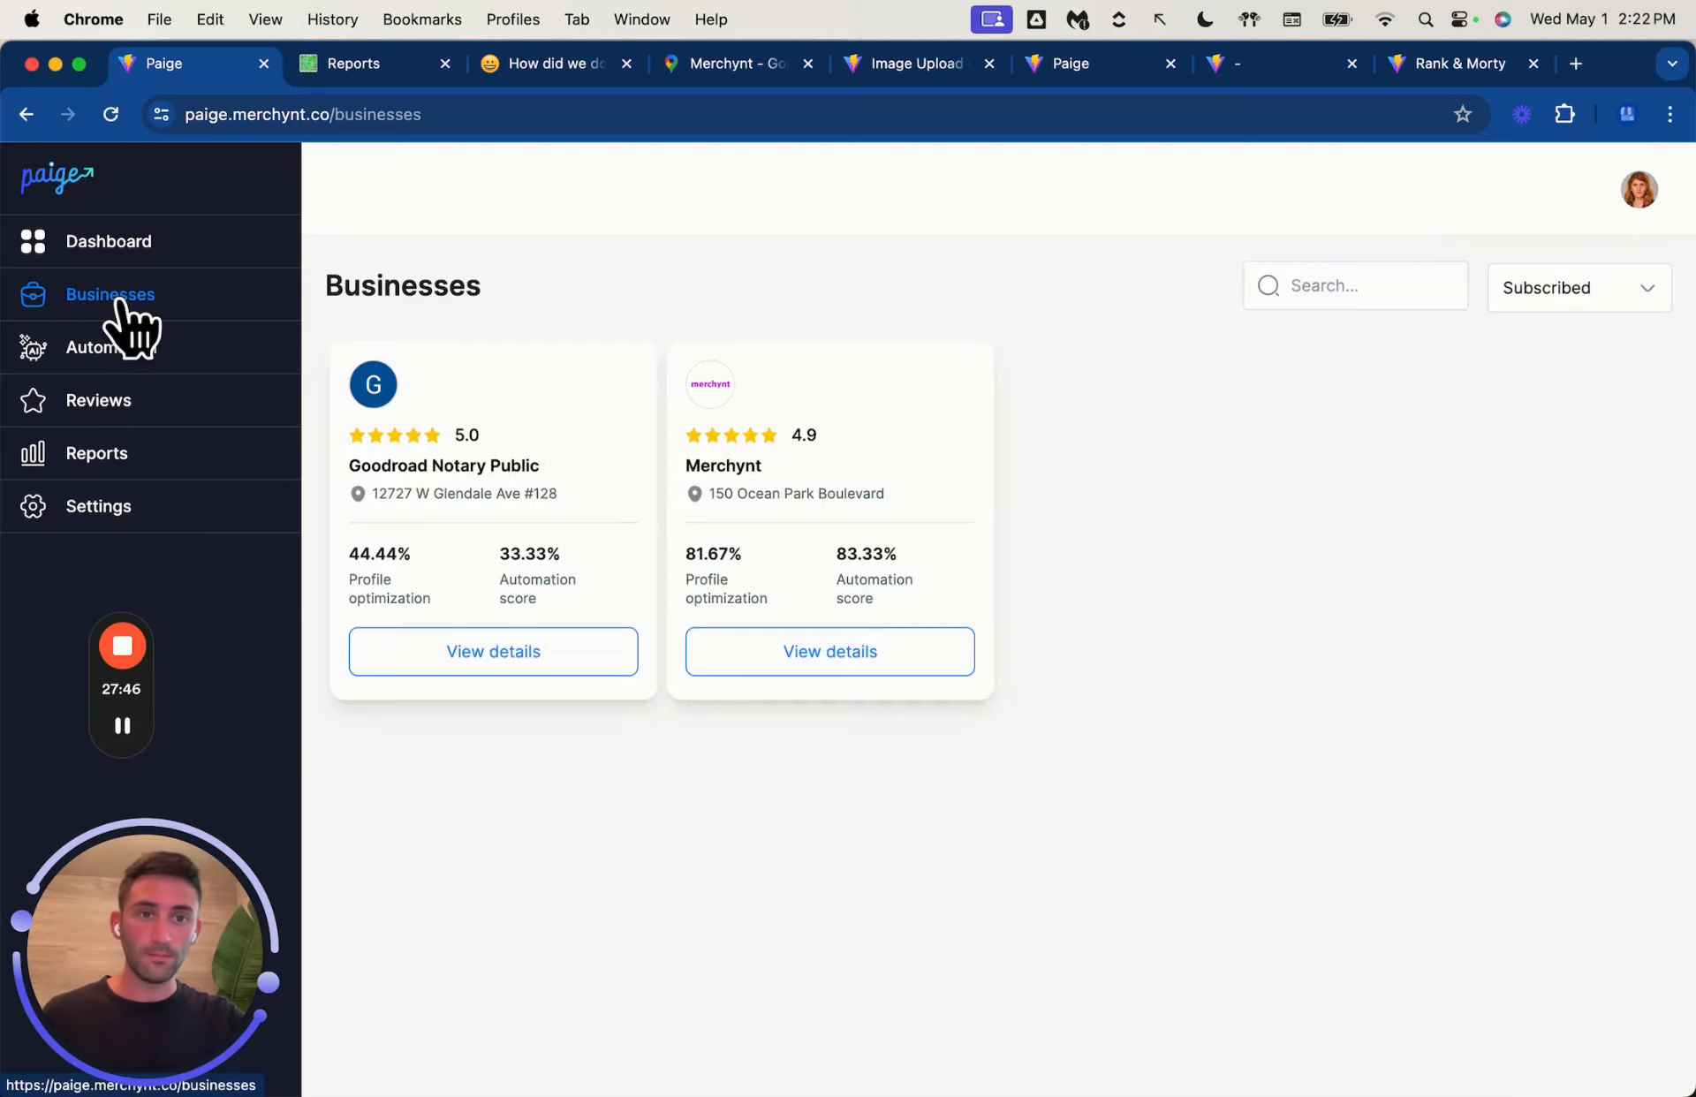
click(841, 661)
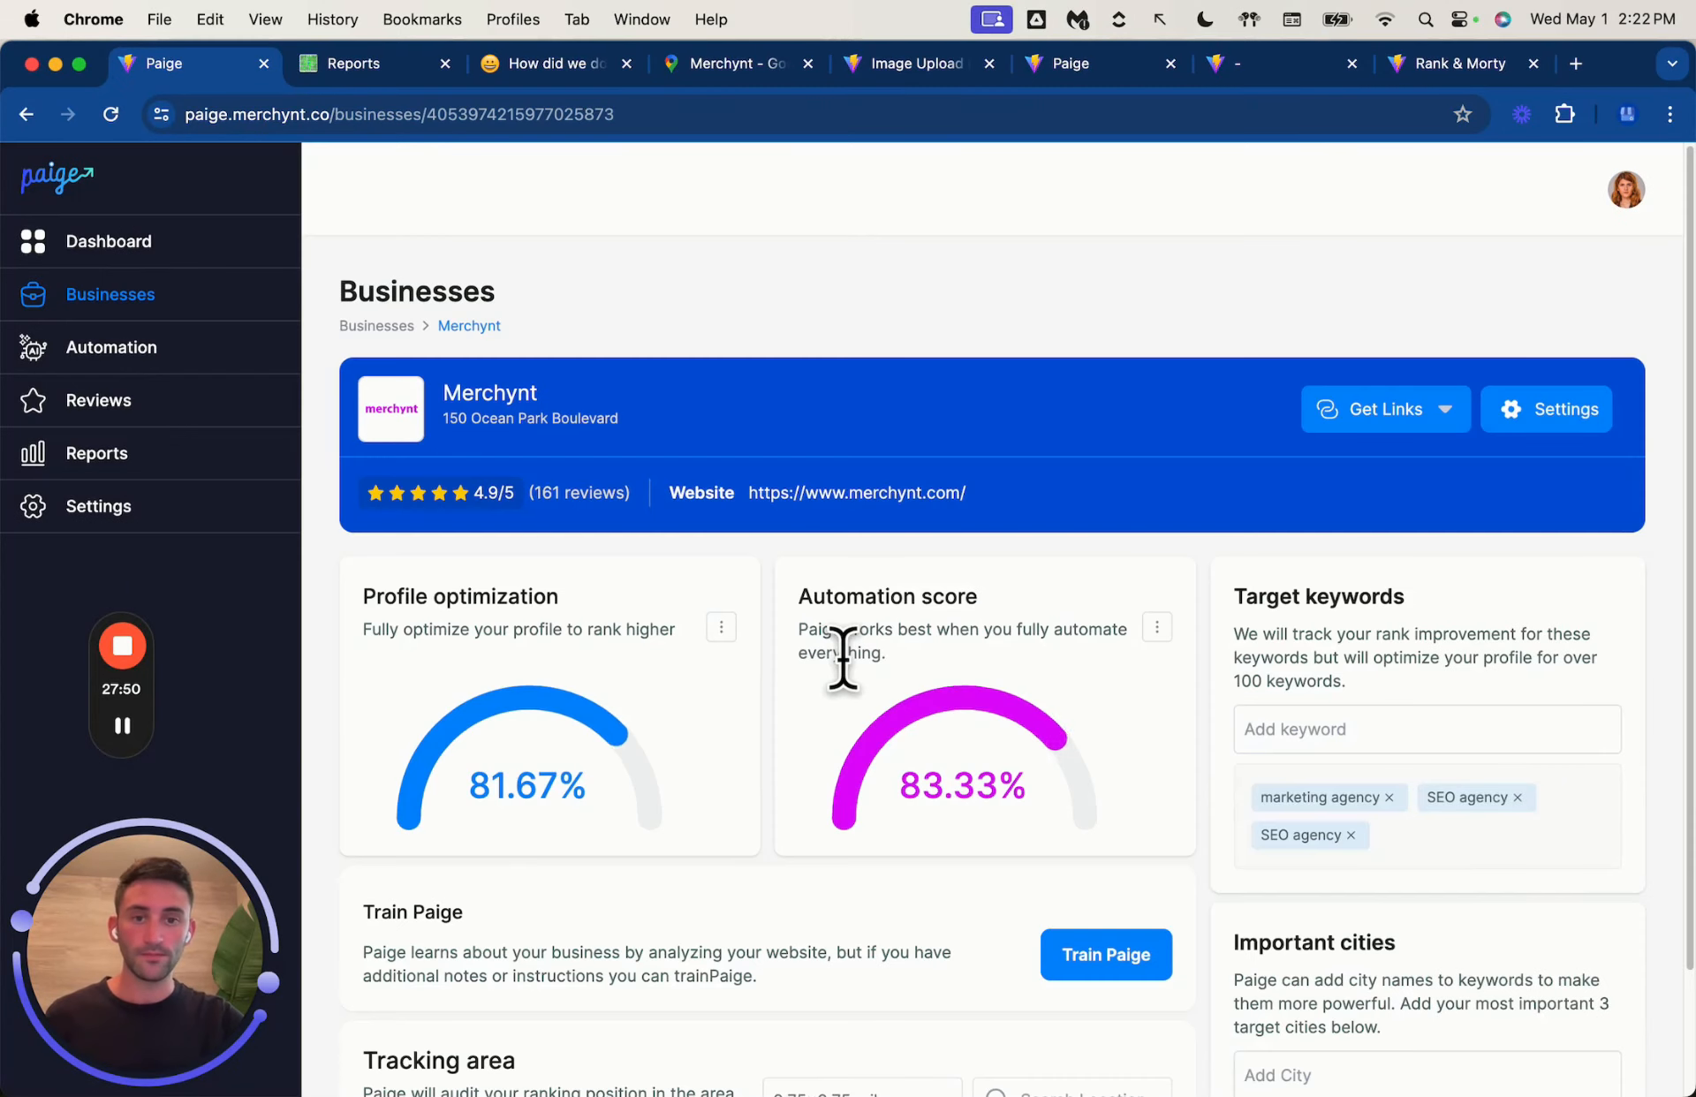
scroll(1073, 698, down, 3)
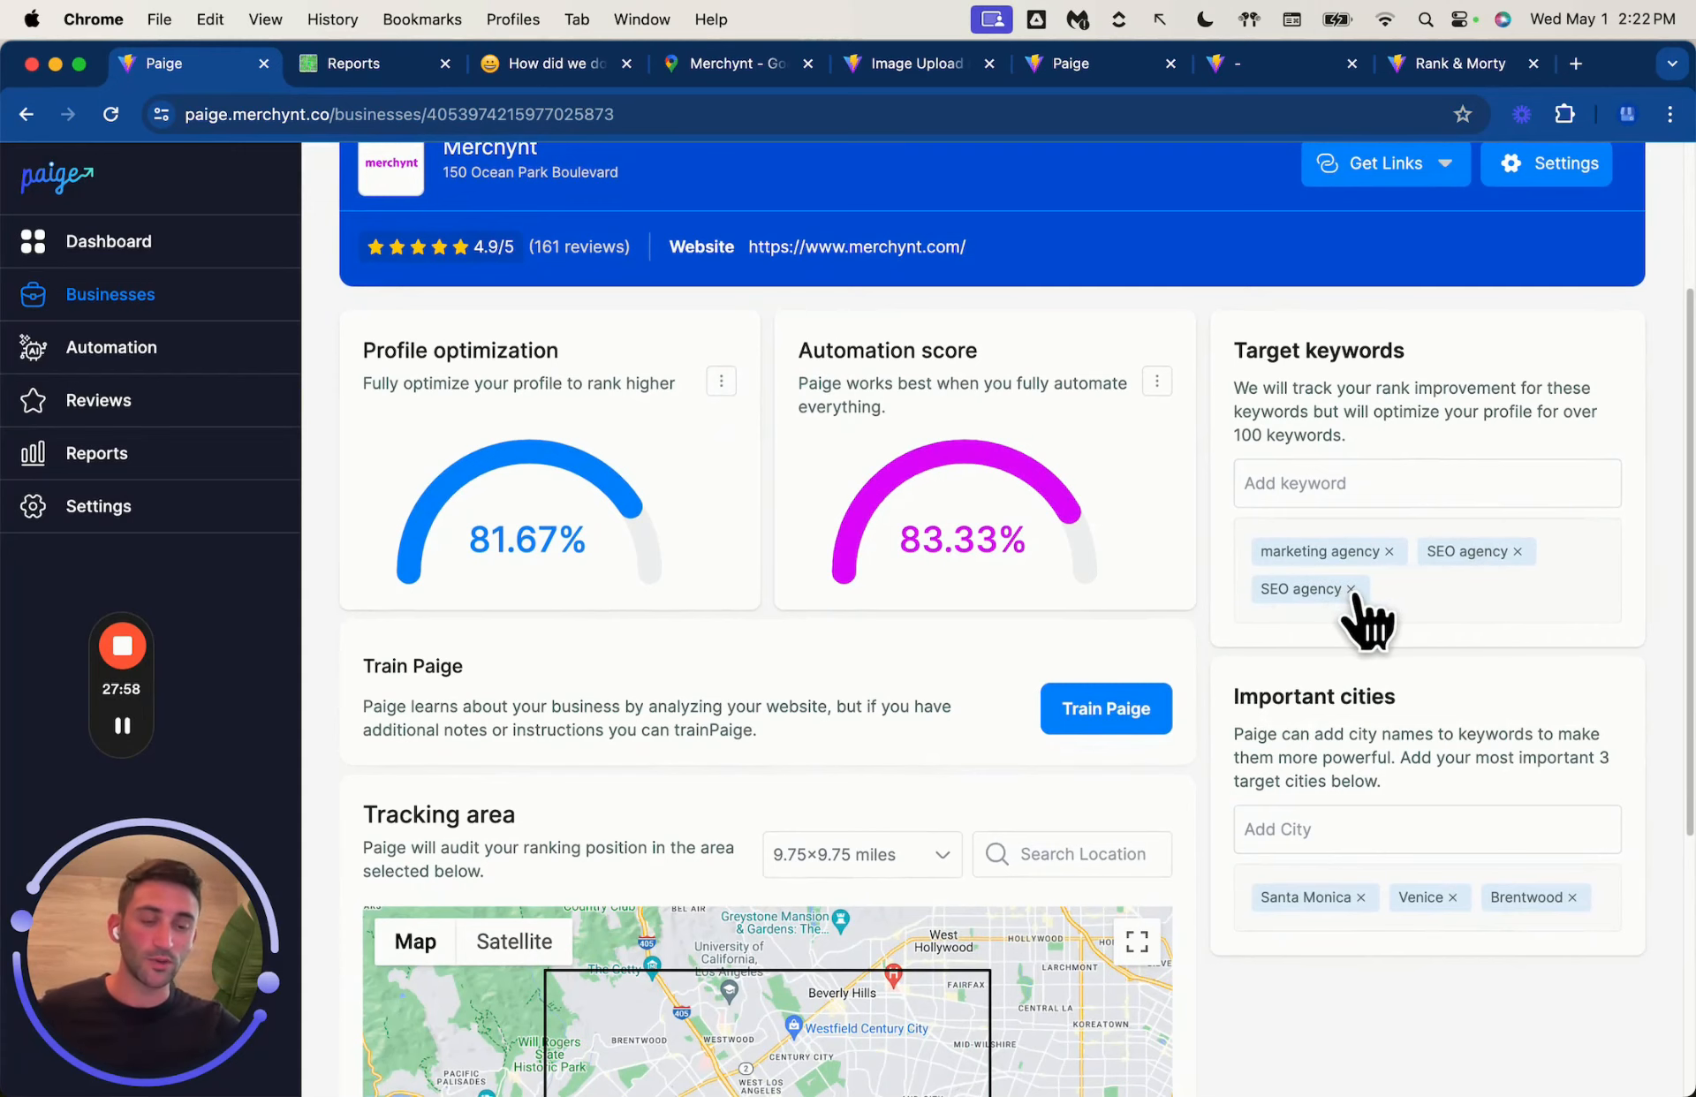
scroll(1374, 633, up, 3)
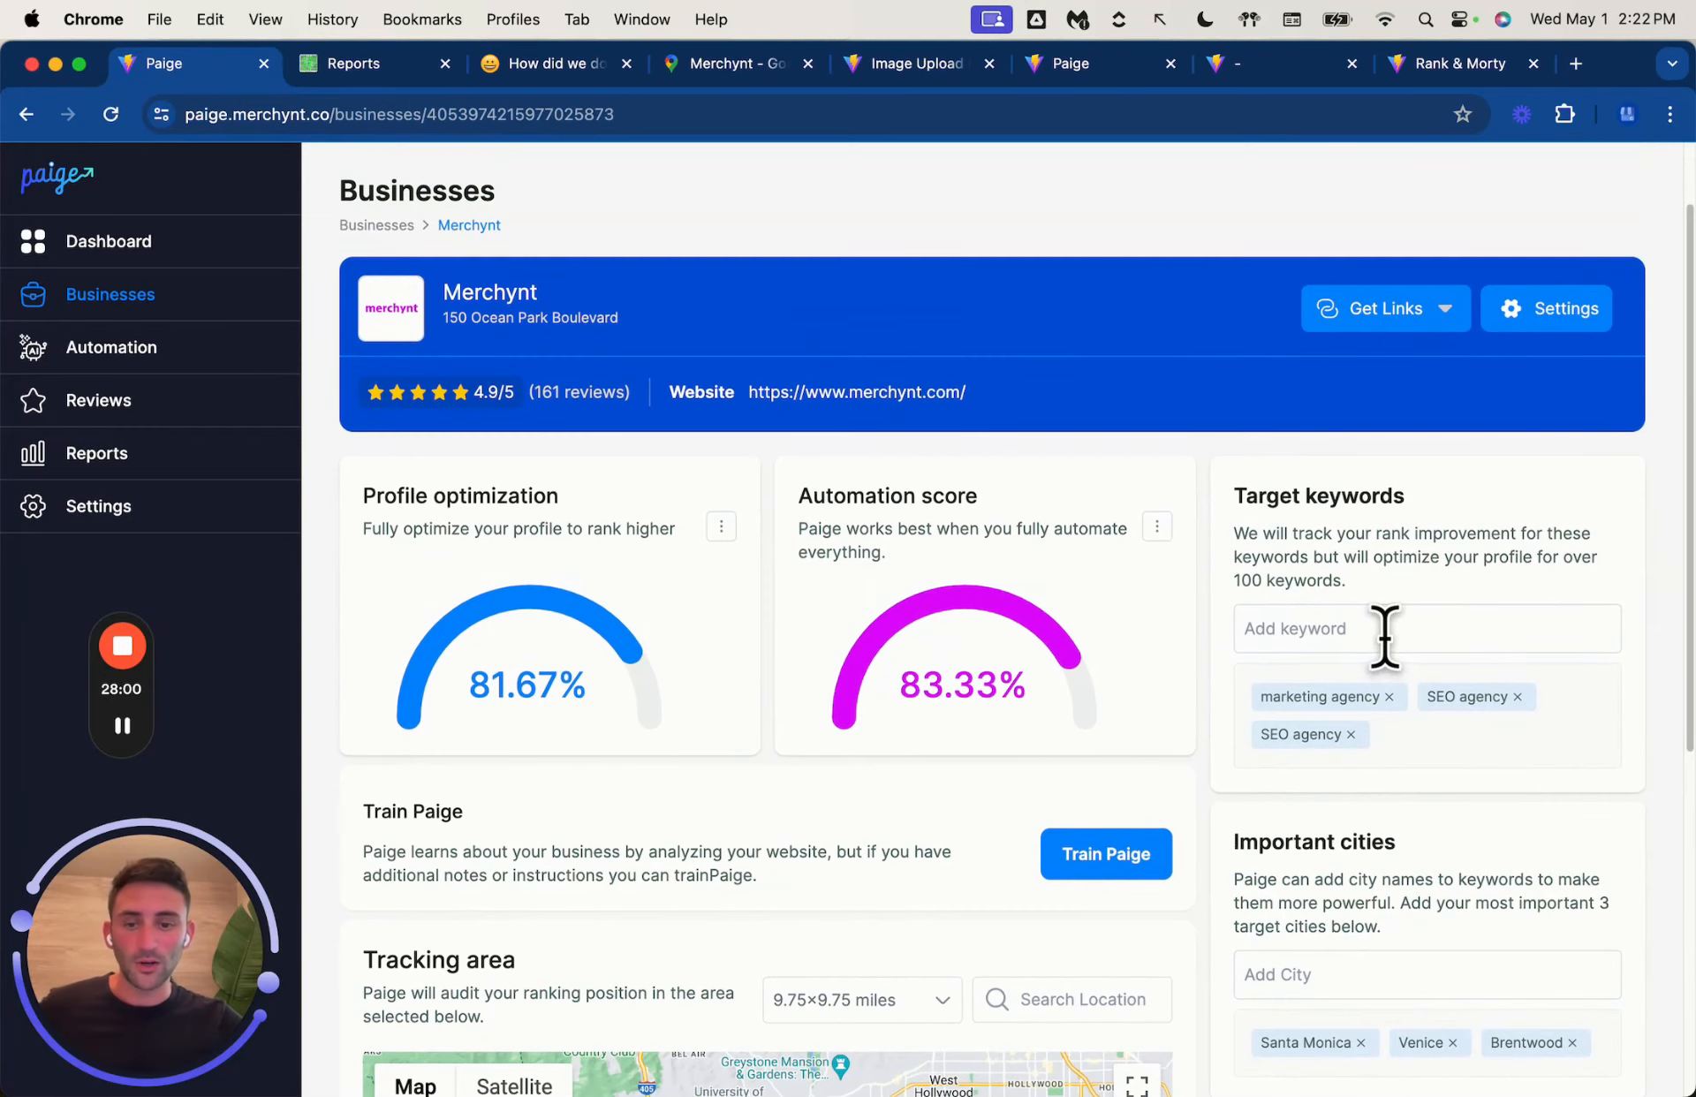
scroll(1378, 641, down, 1)
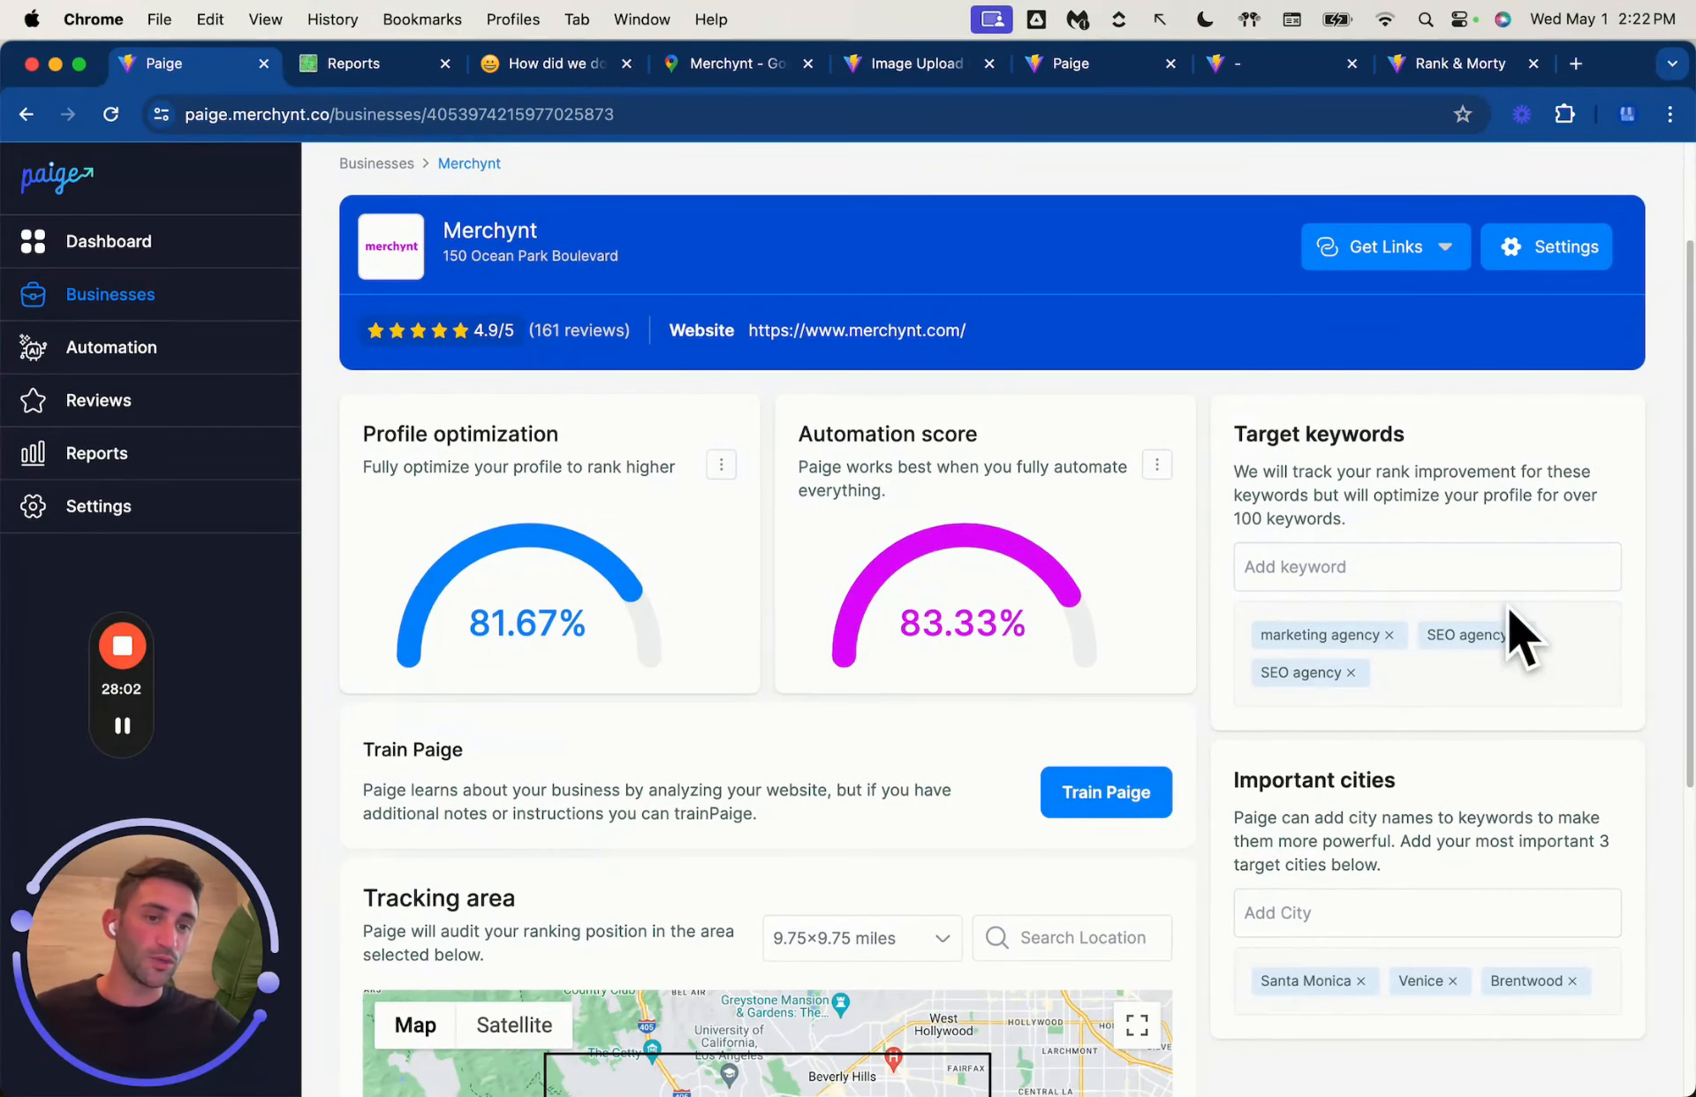
scroll(1492, 643, down, 1)
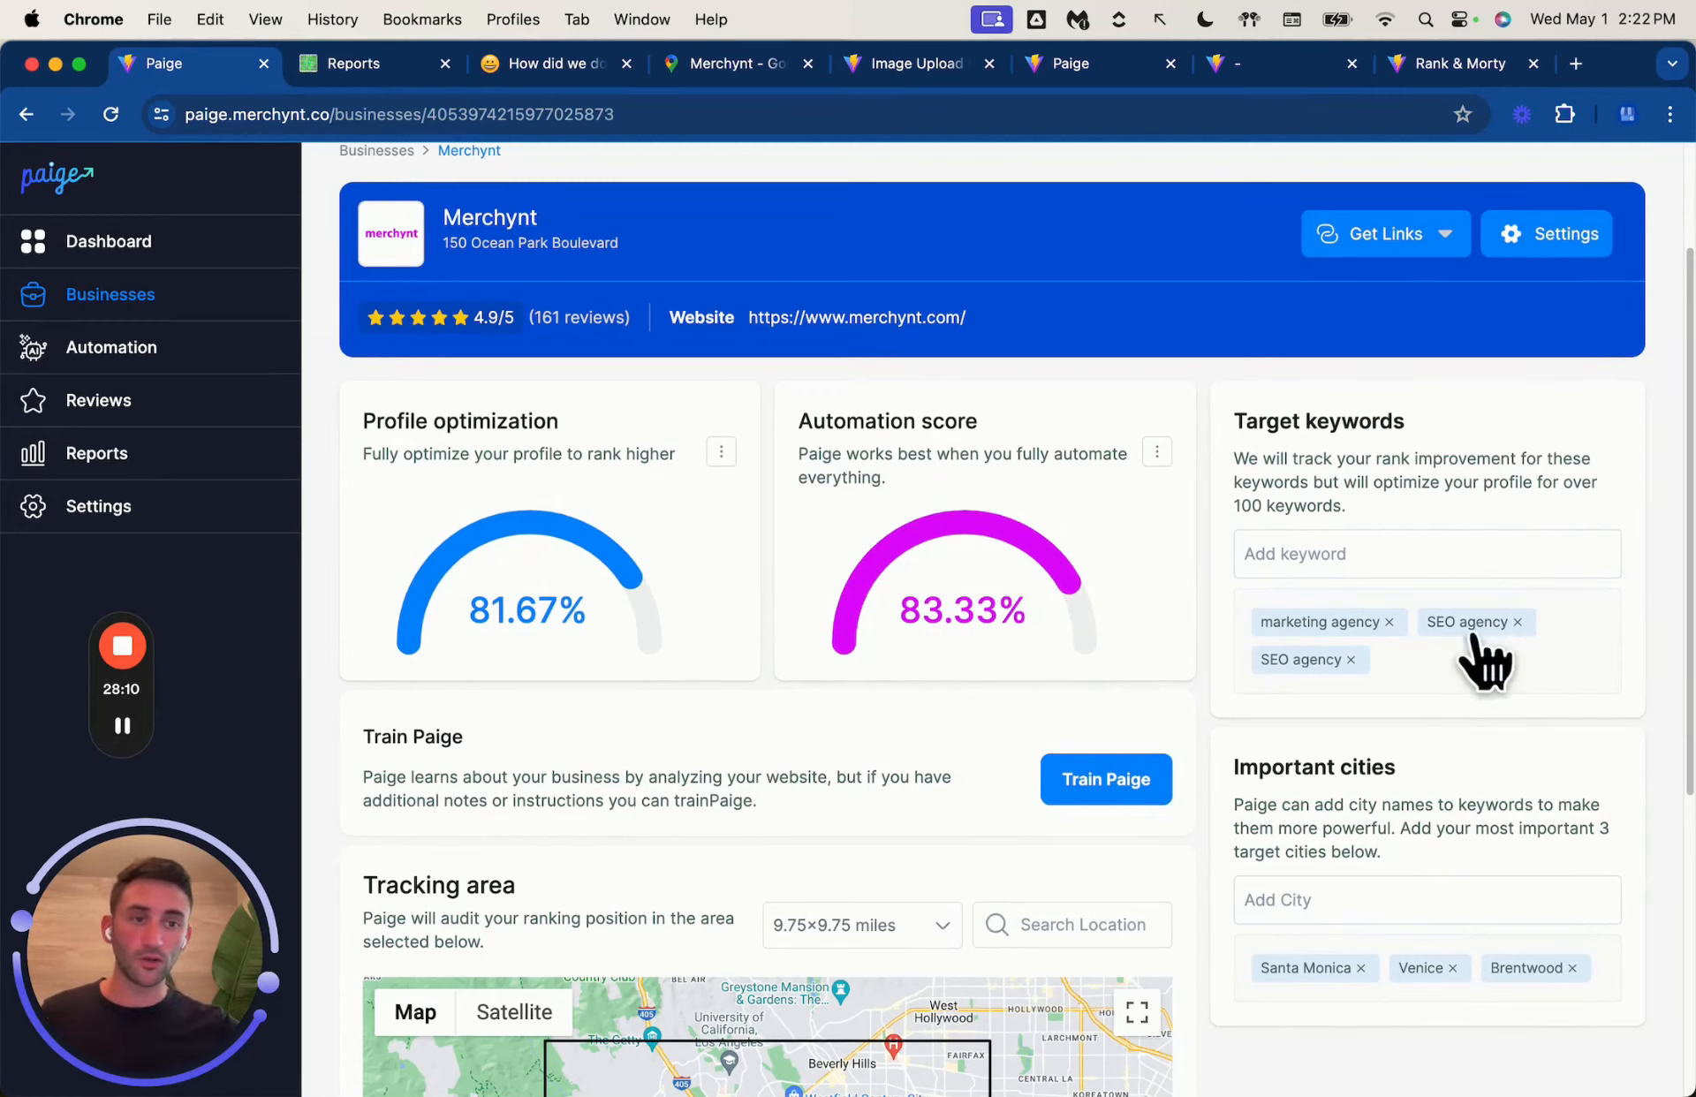
scroll(1459, 643, down, 4)
scroll(1459, 643, down, 5)
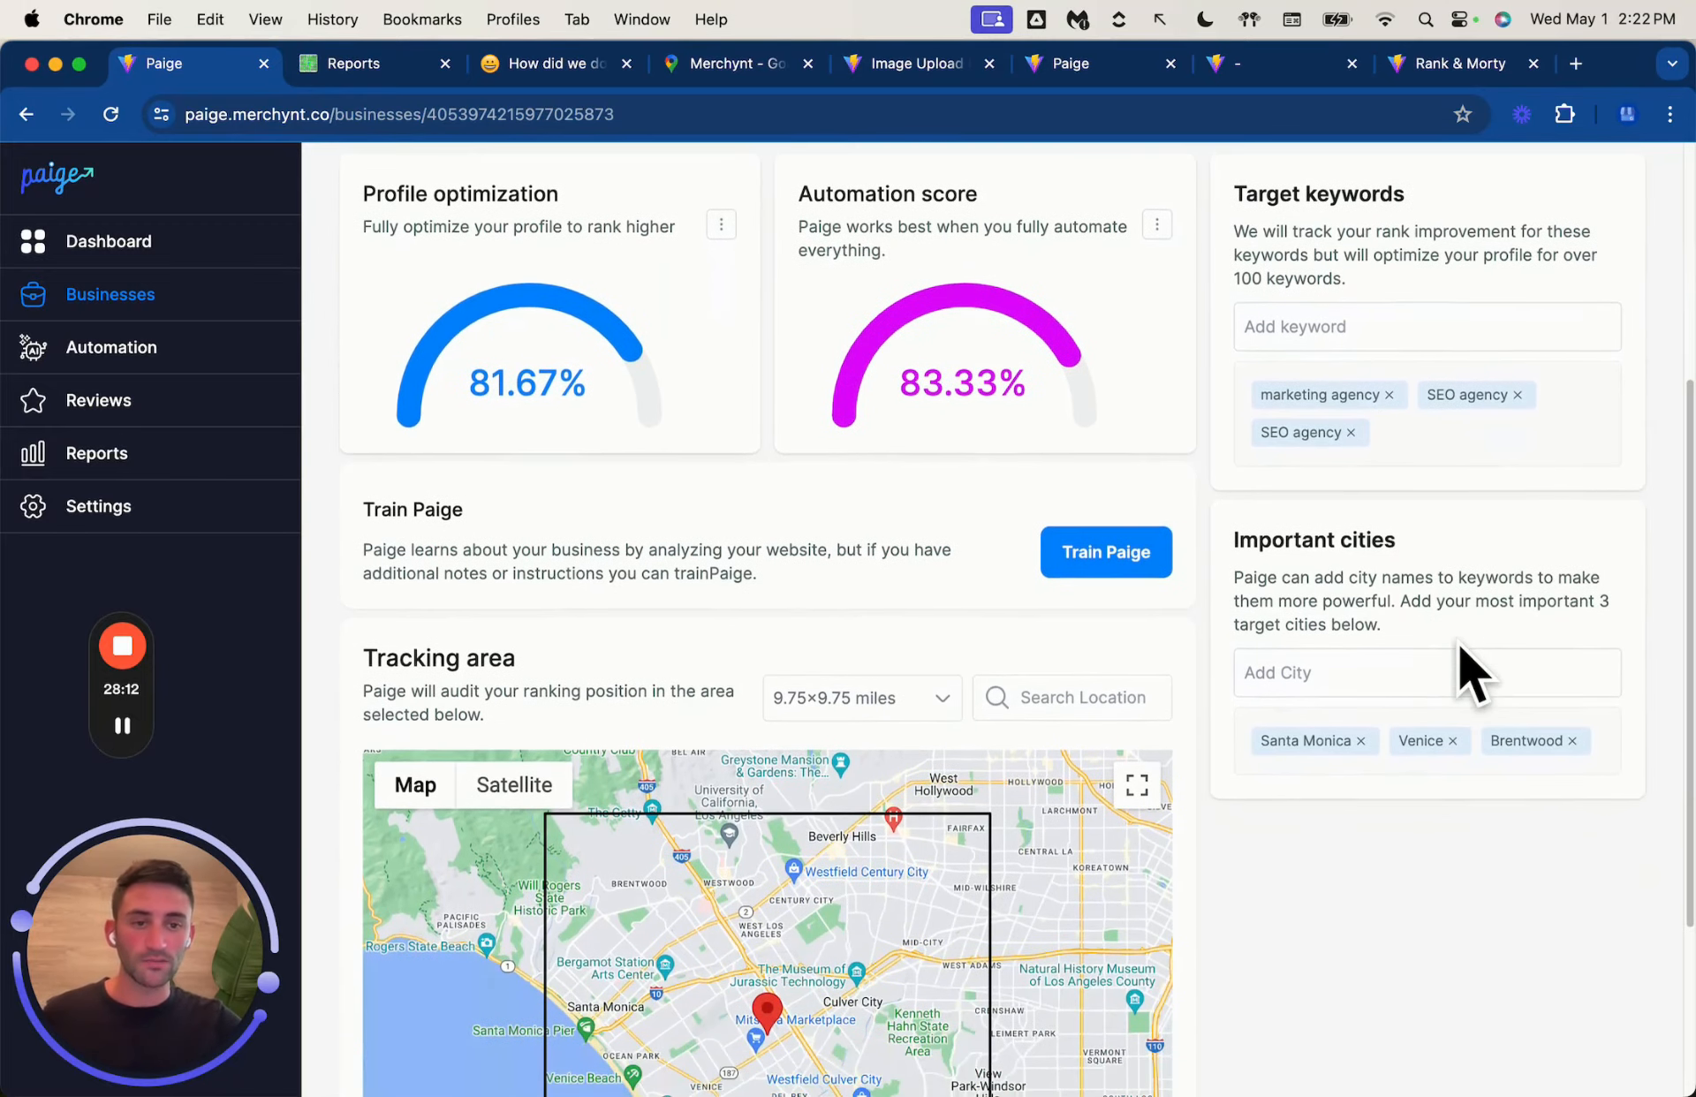
scroll(1457, 638, down, 3)
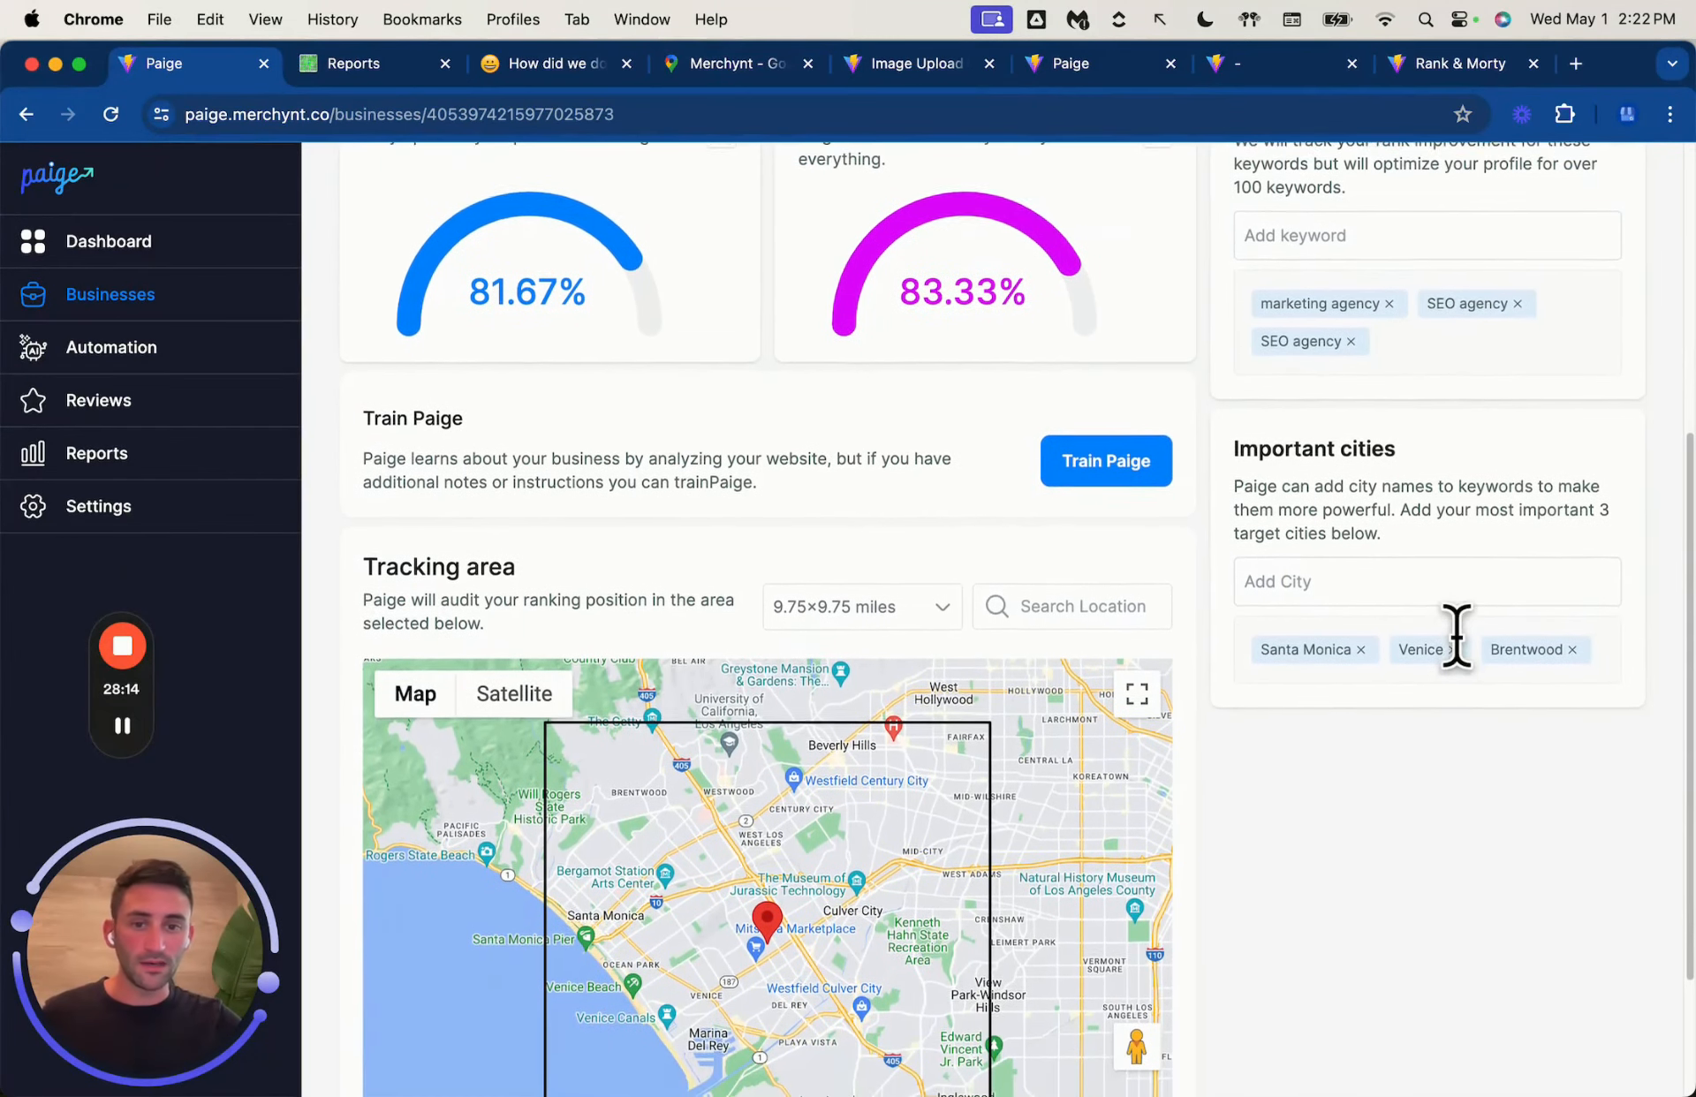
Step: Unlock the tracking area map with Change Anyway to view it, and show the business's shareable links
mouse_move(815, 807)
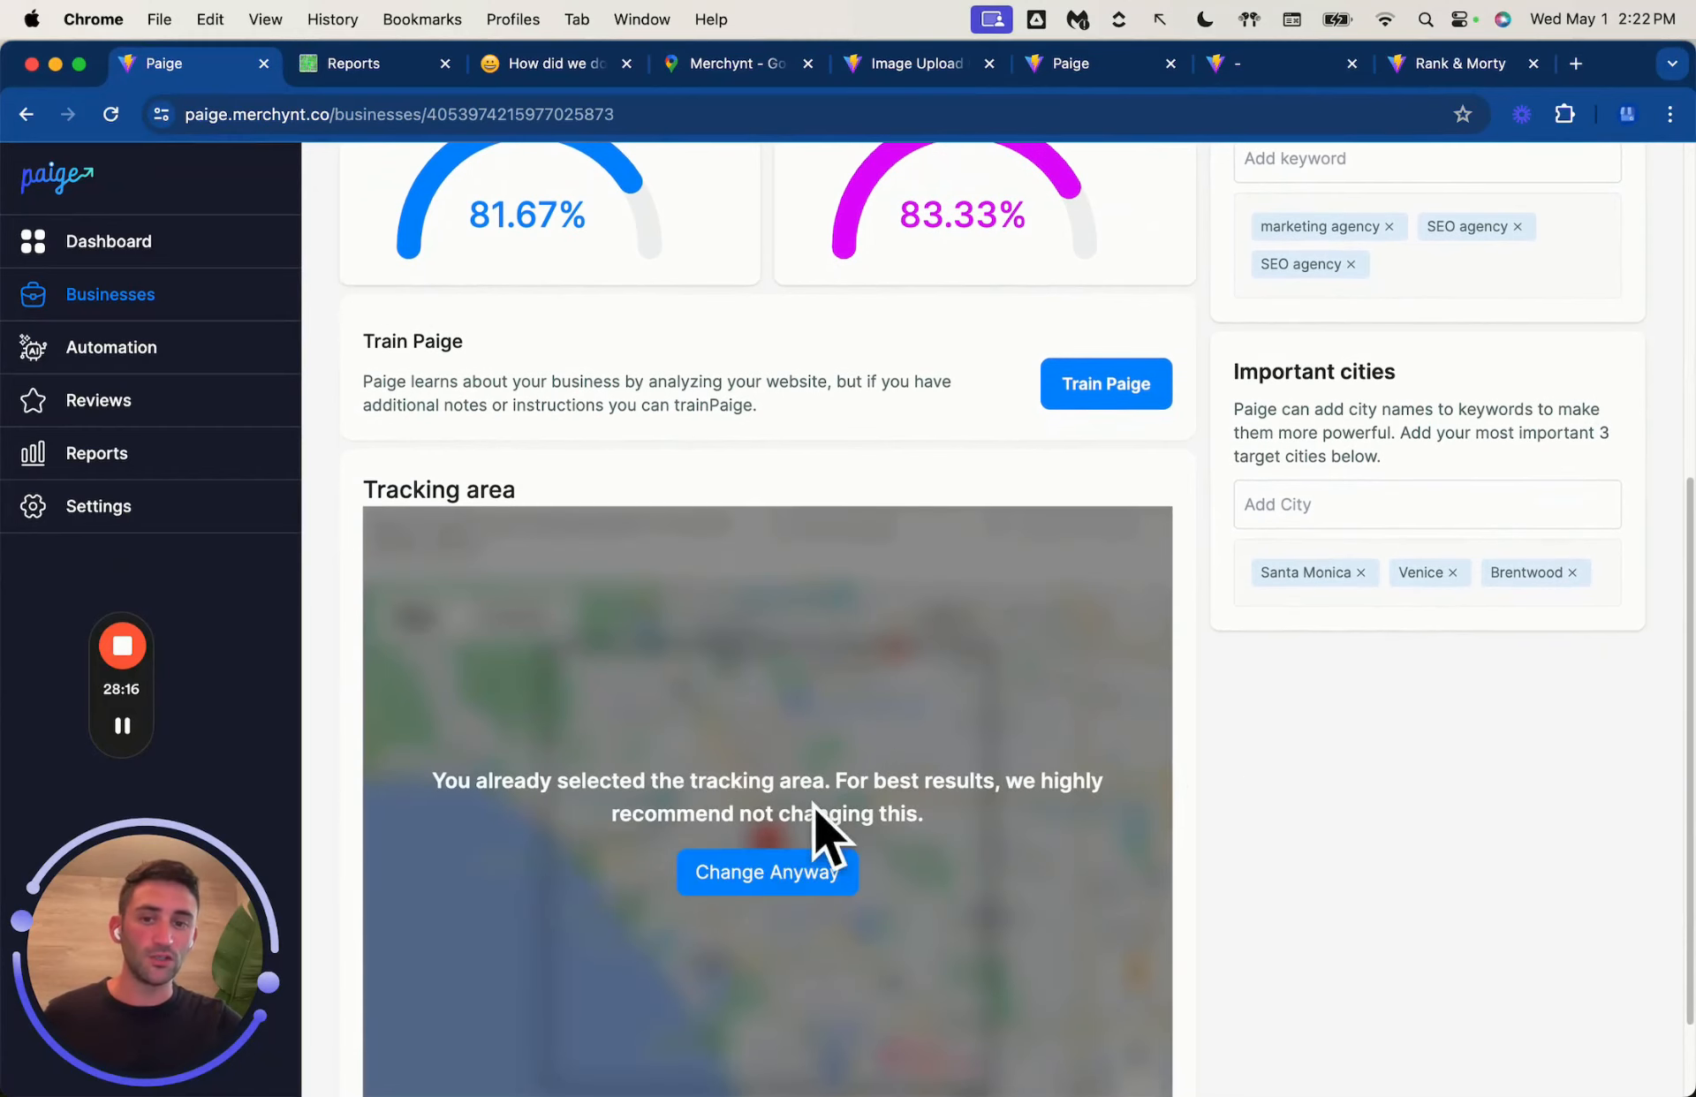
scroll(718, 894, down, 1)
scroll(718, 894, down, 1)
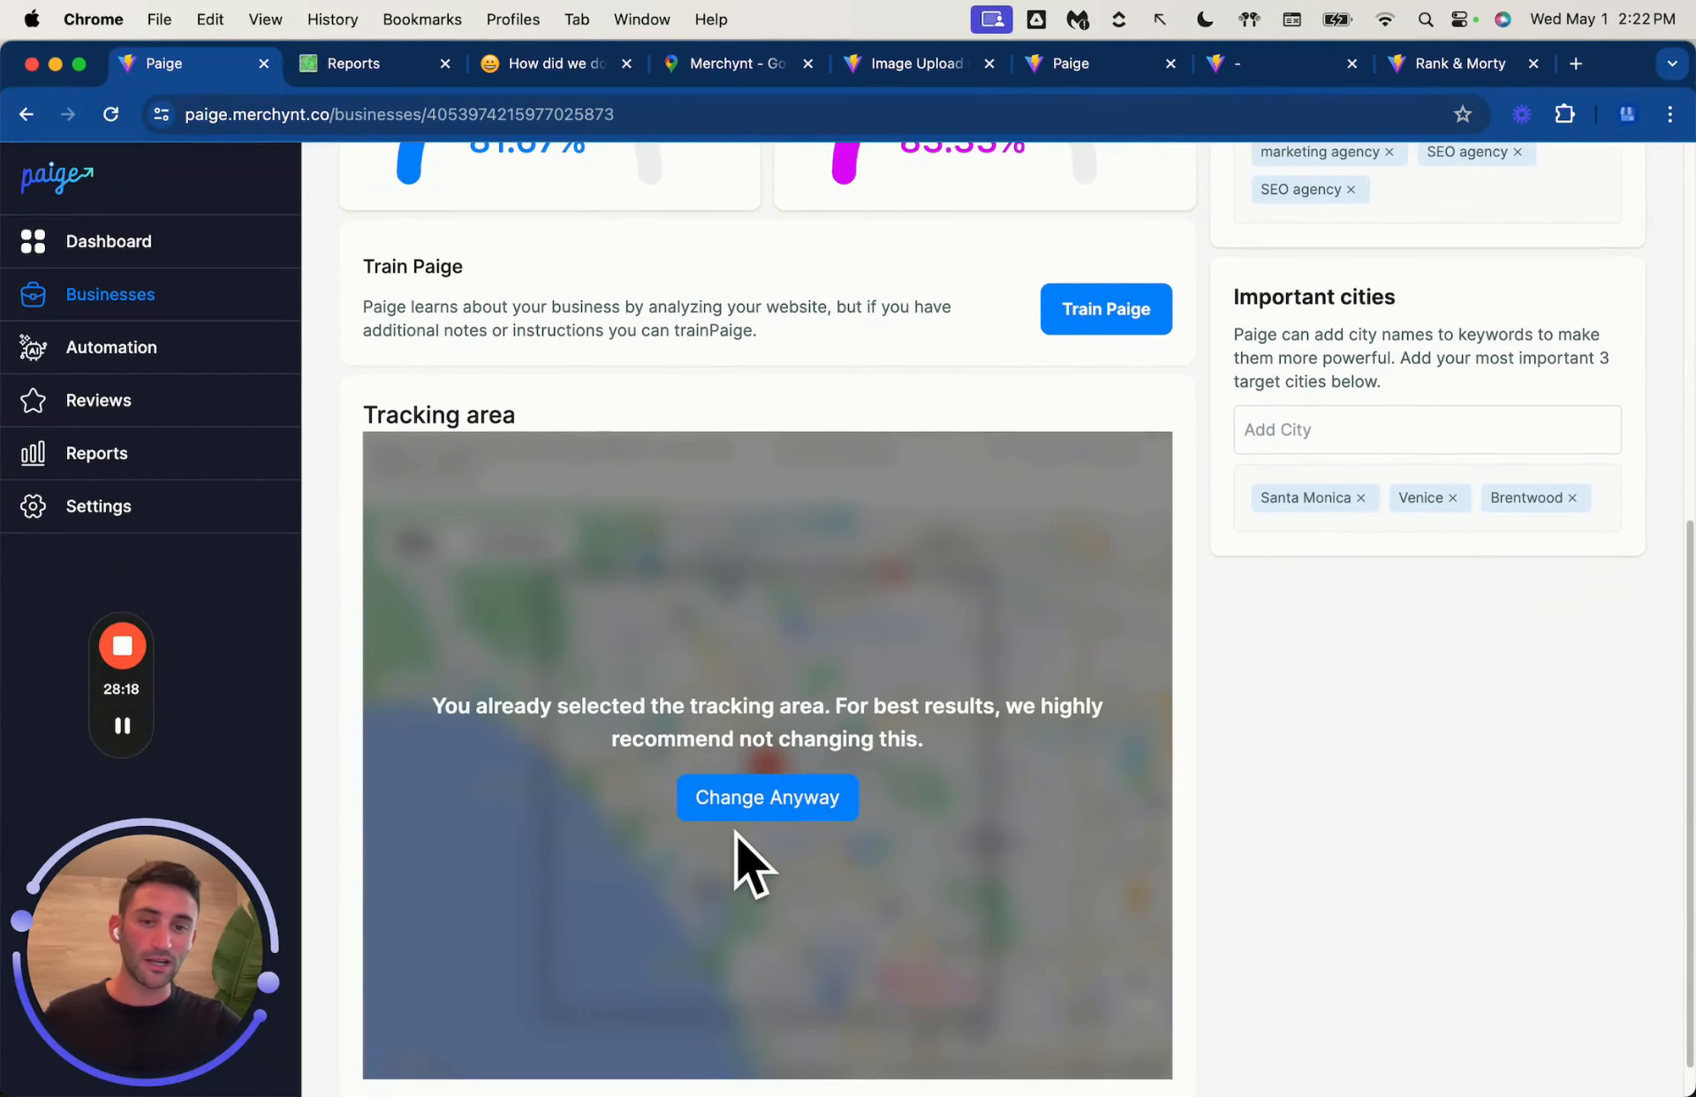
click(742, 799)
scroll(1378, 819, down, 1)
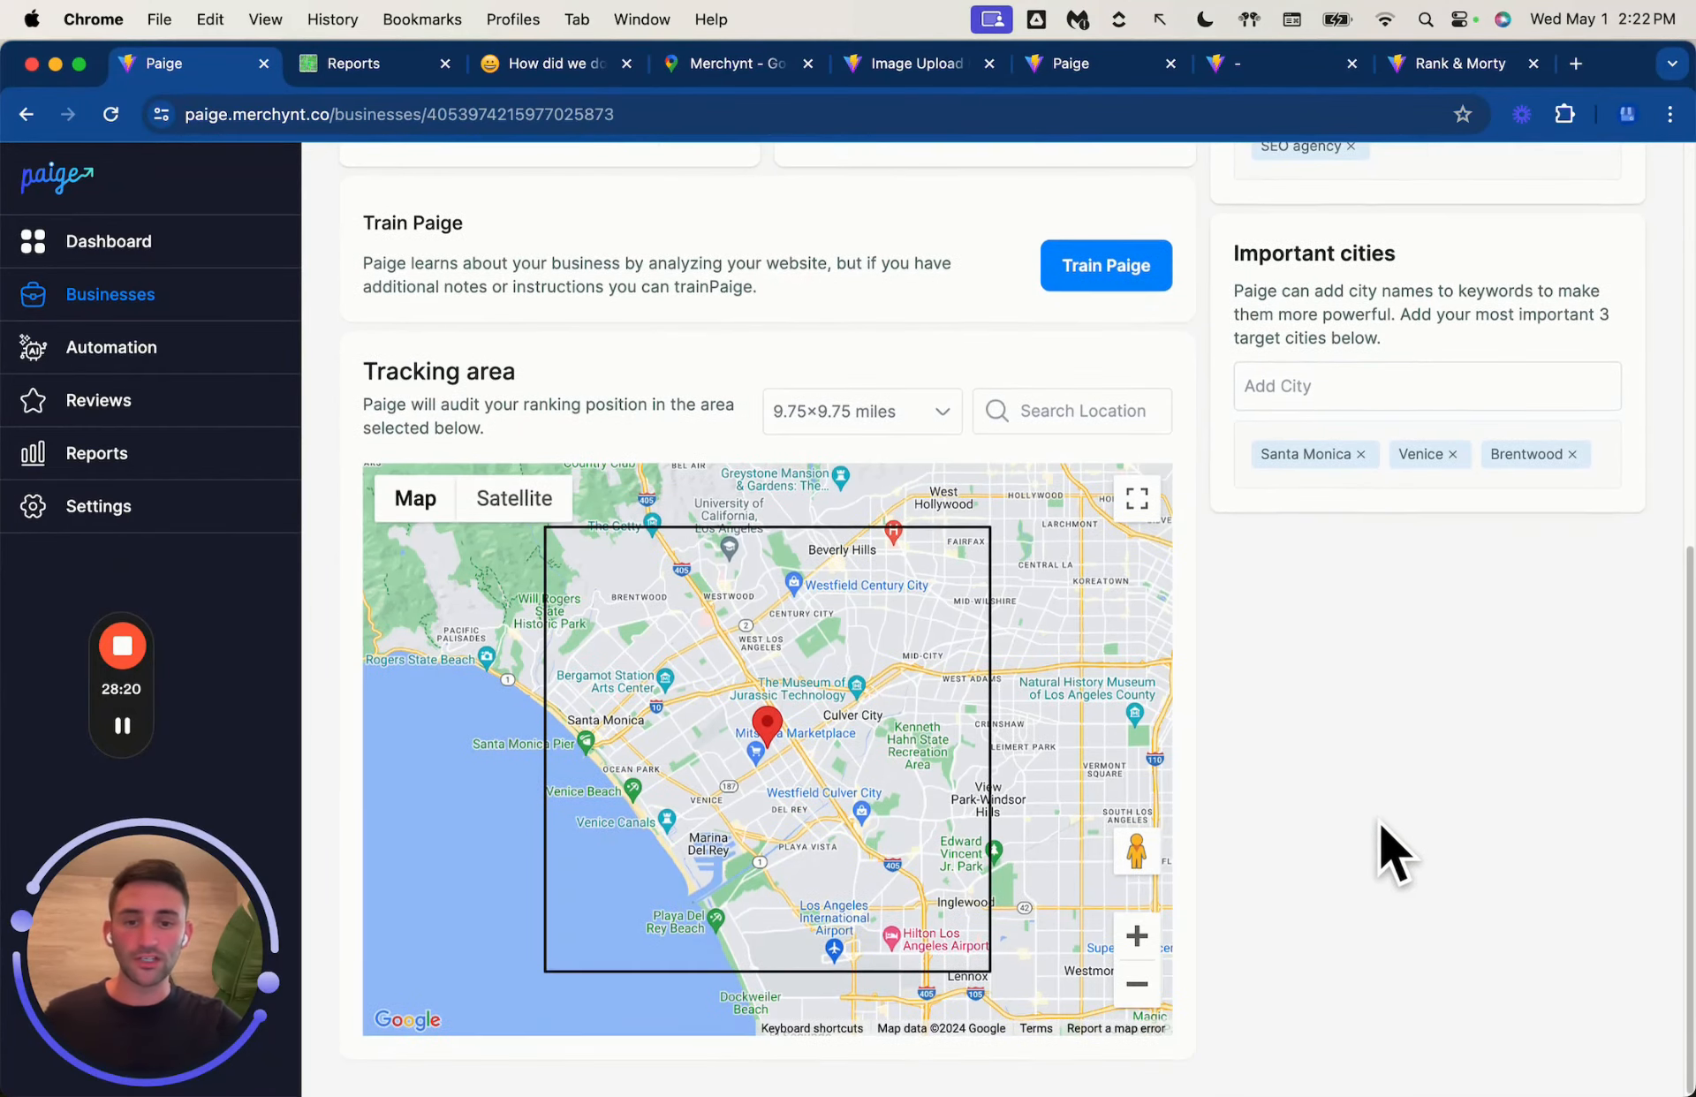
scroll(1380, 819, up, 15)
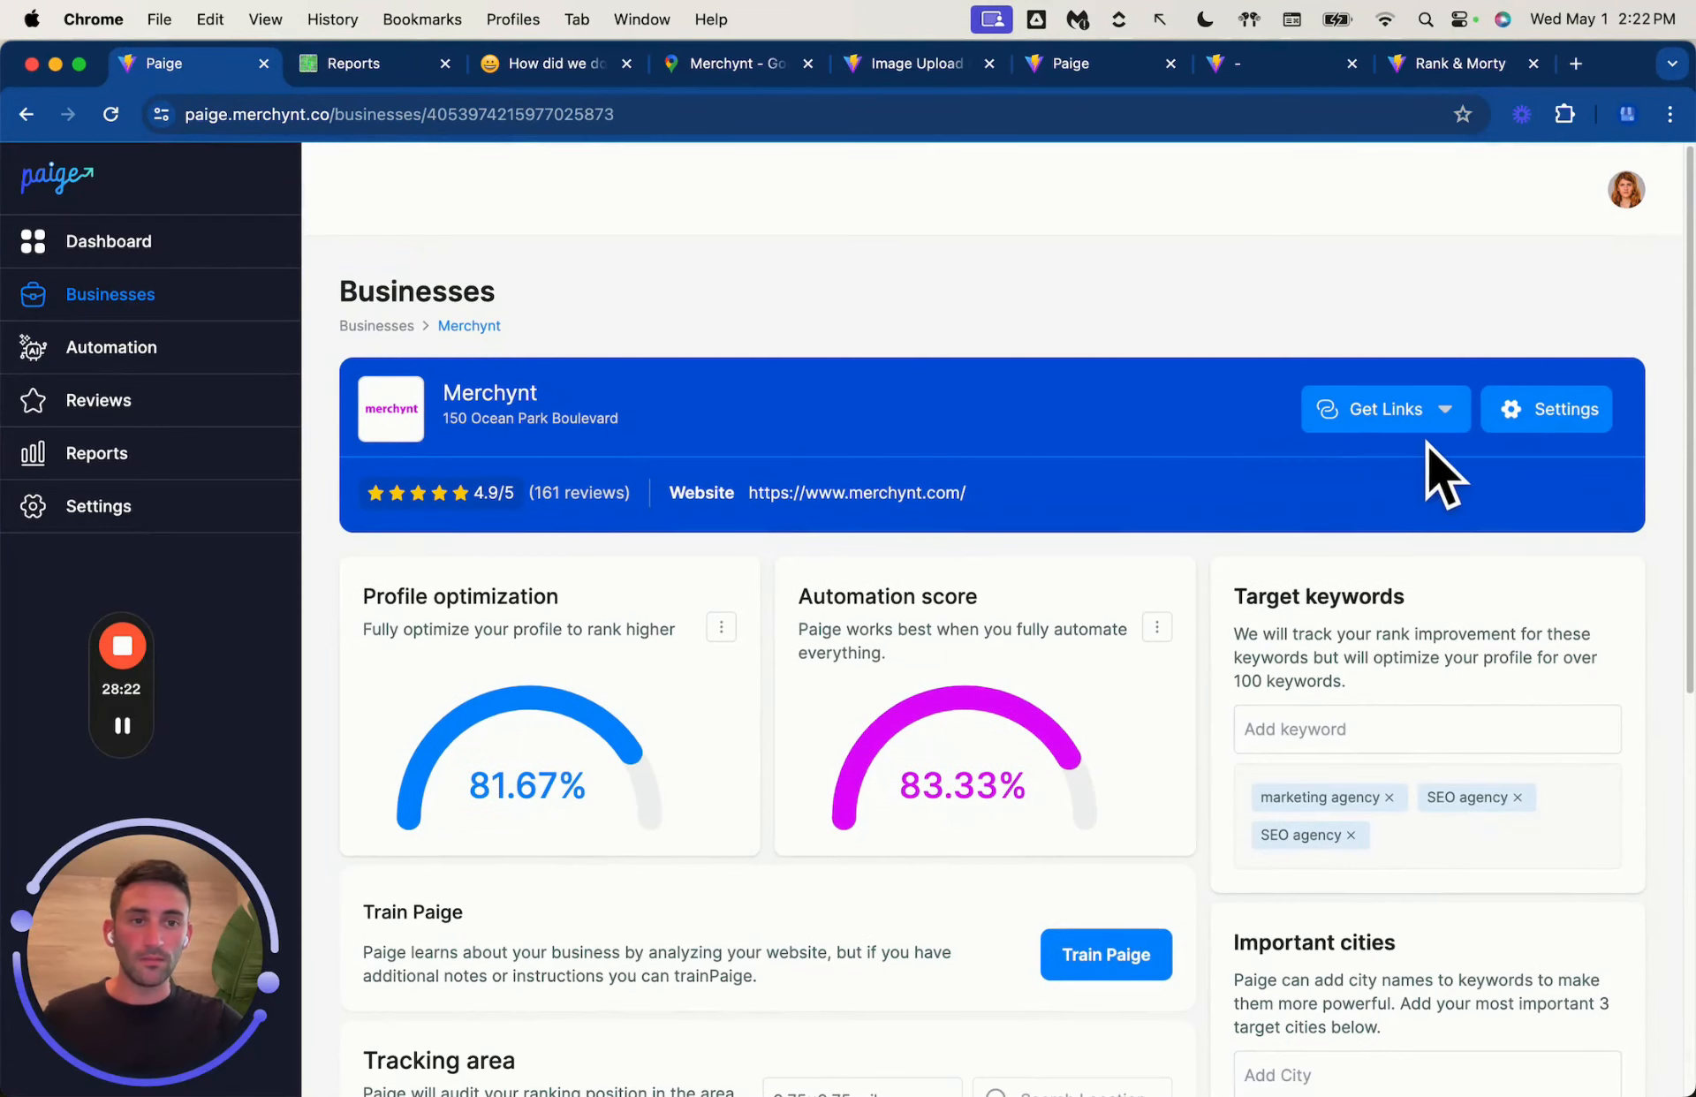
click(1443, 414)
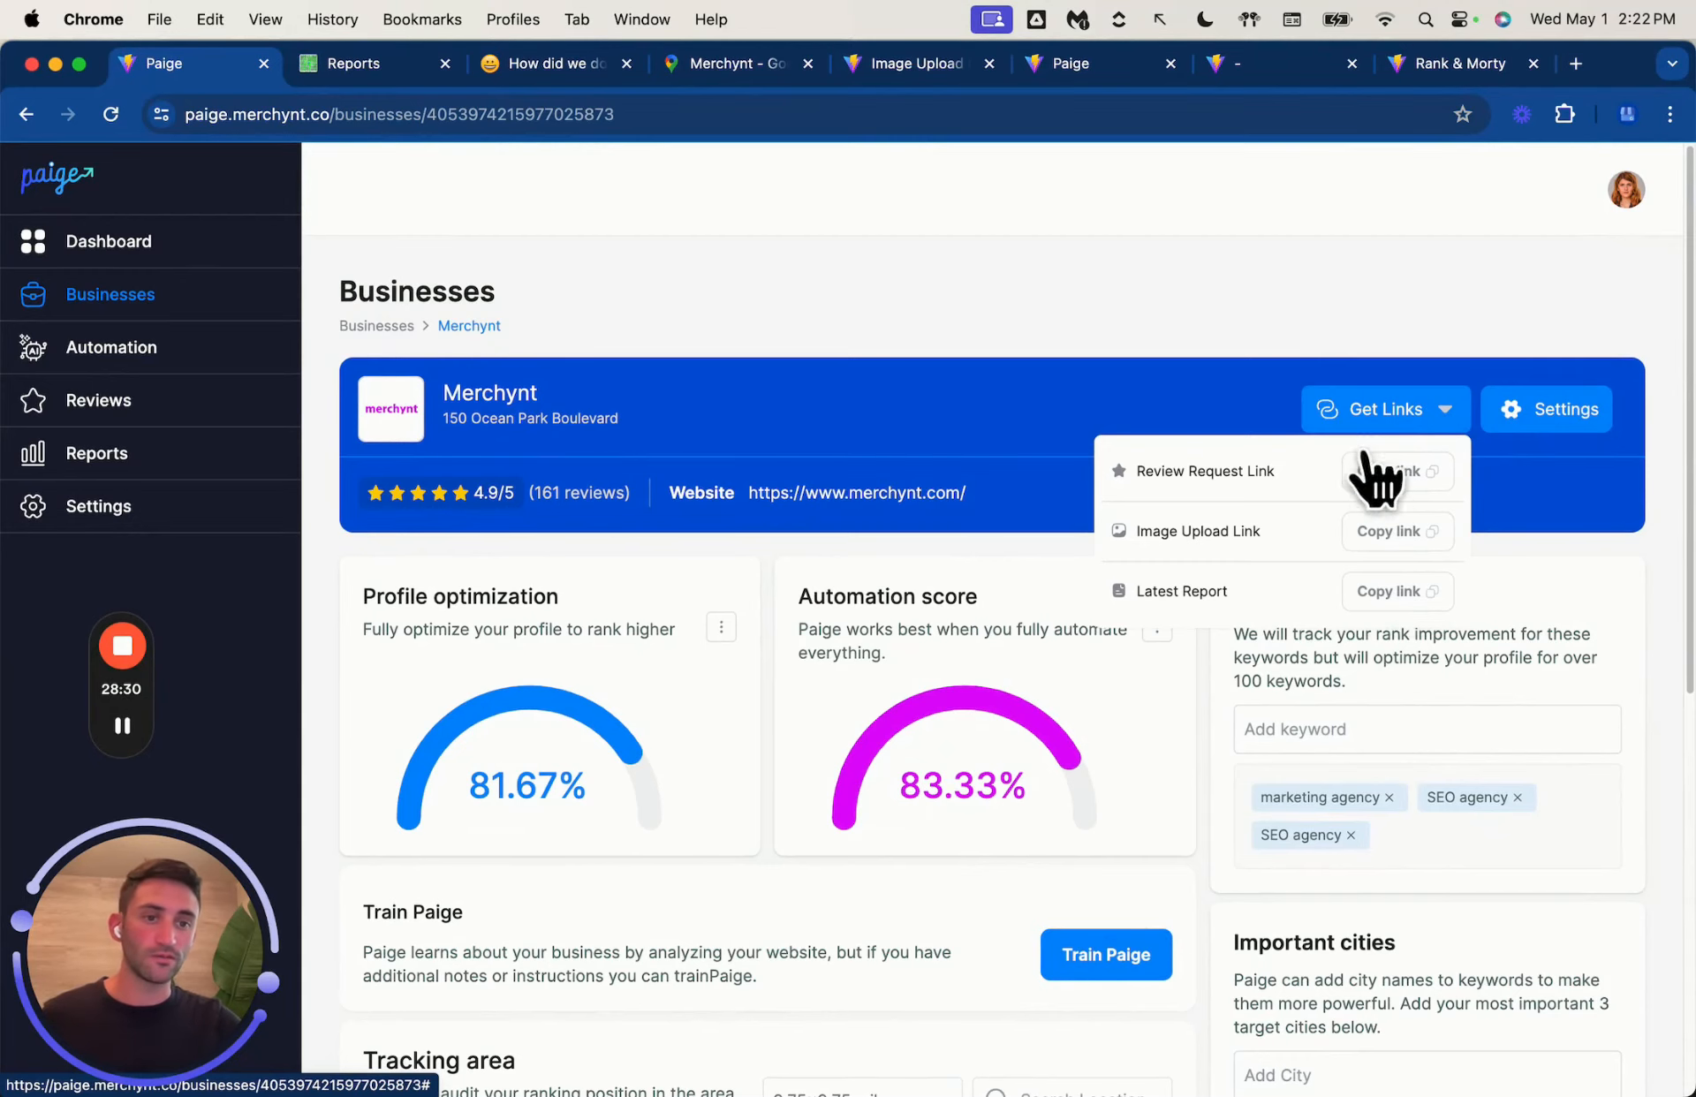
Step: Assign the abcAI white label brand to the business in its branding settings and save
click(1524, 415)
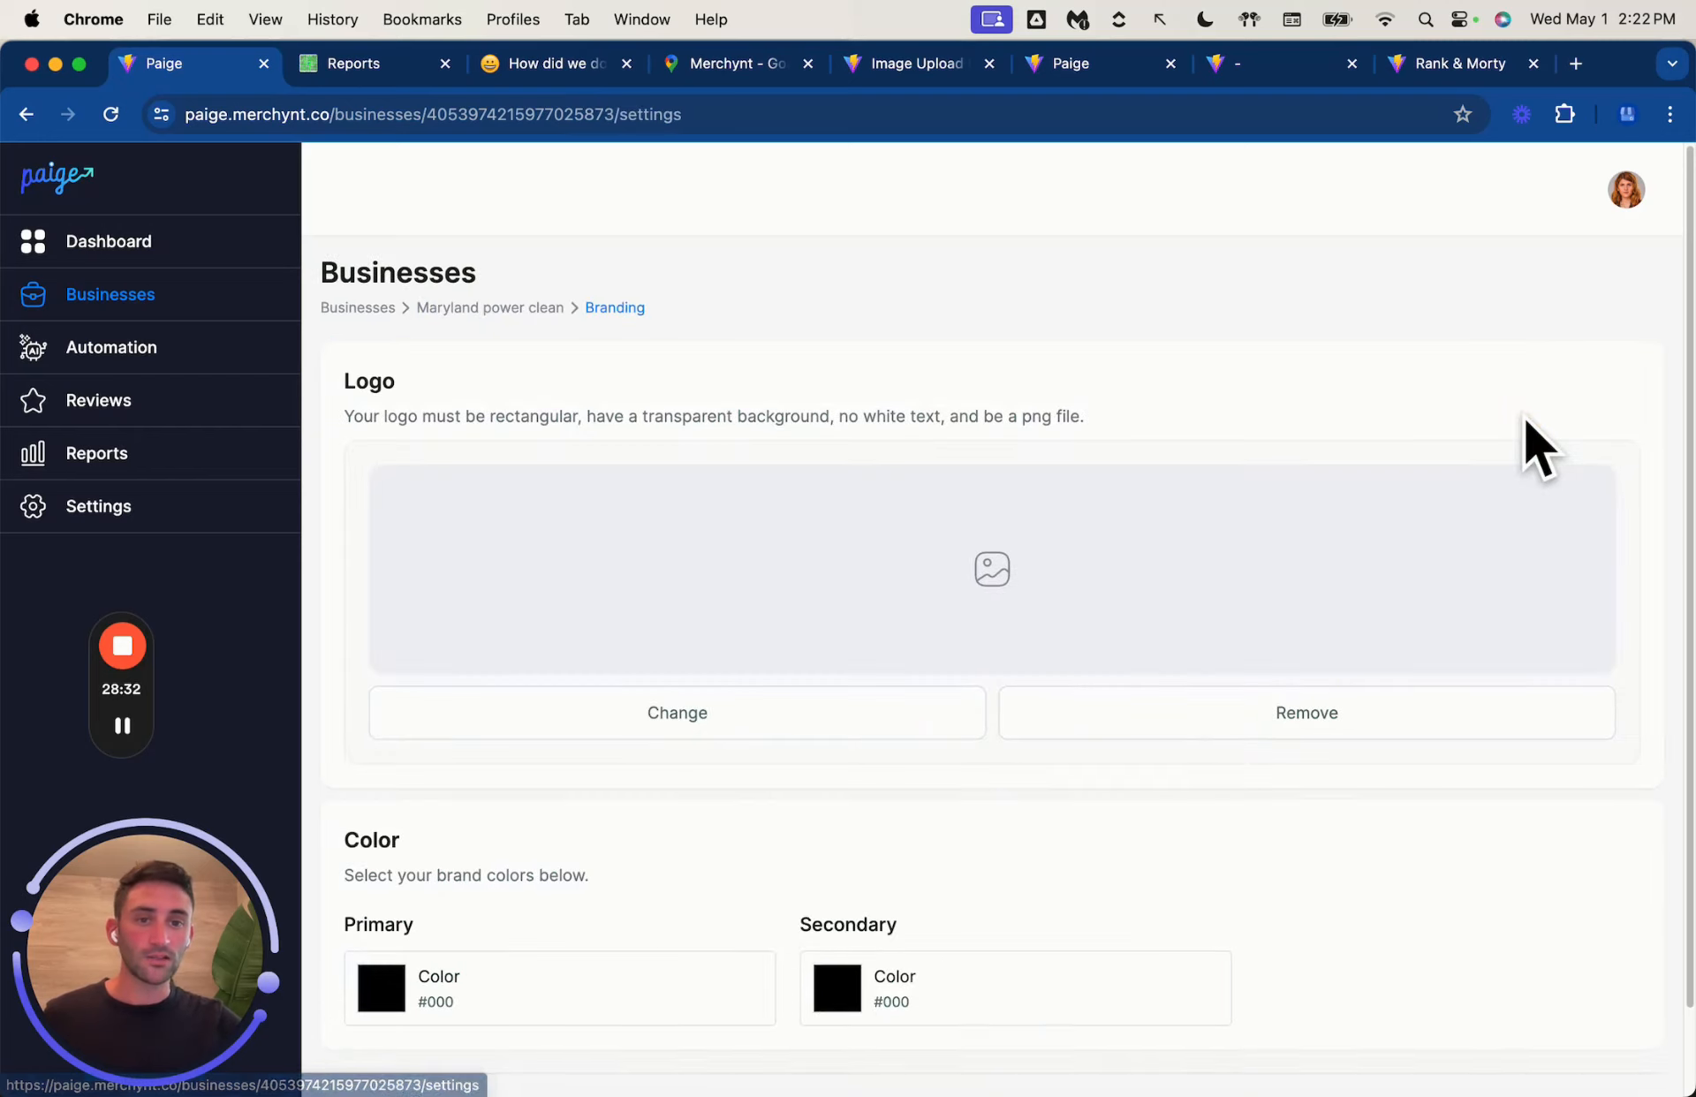
scroll(1152, 543, down, 2)
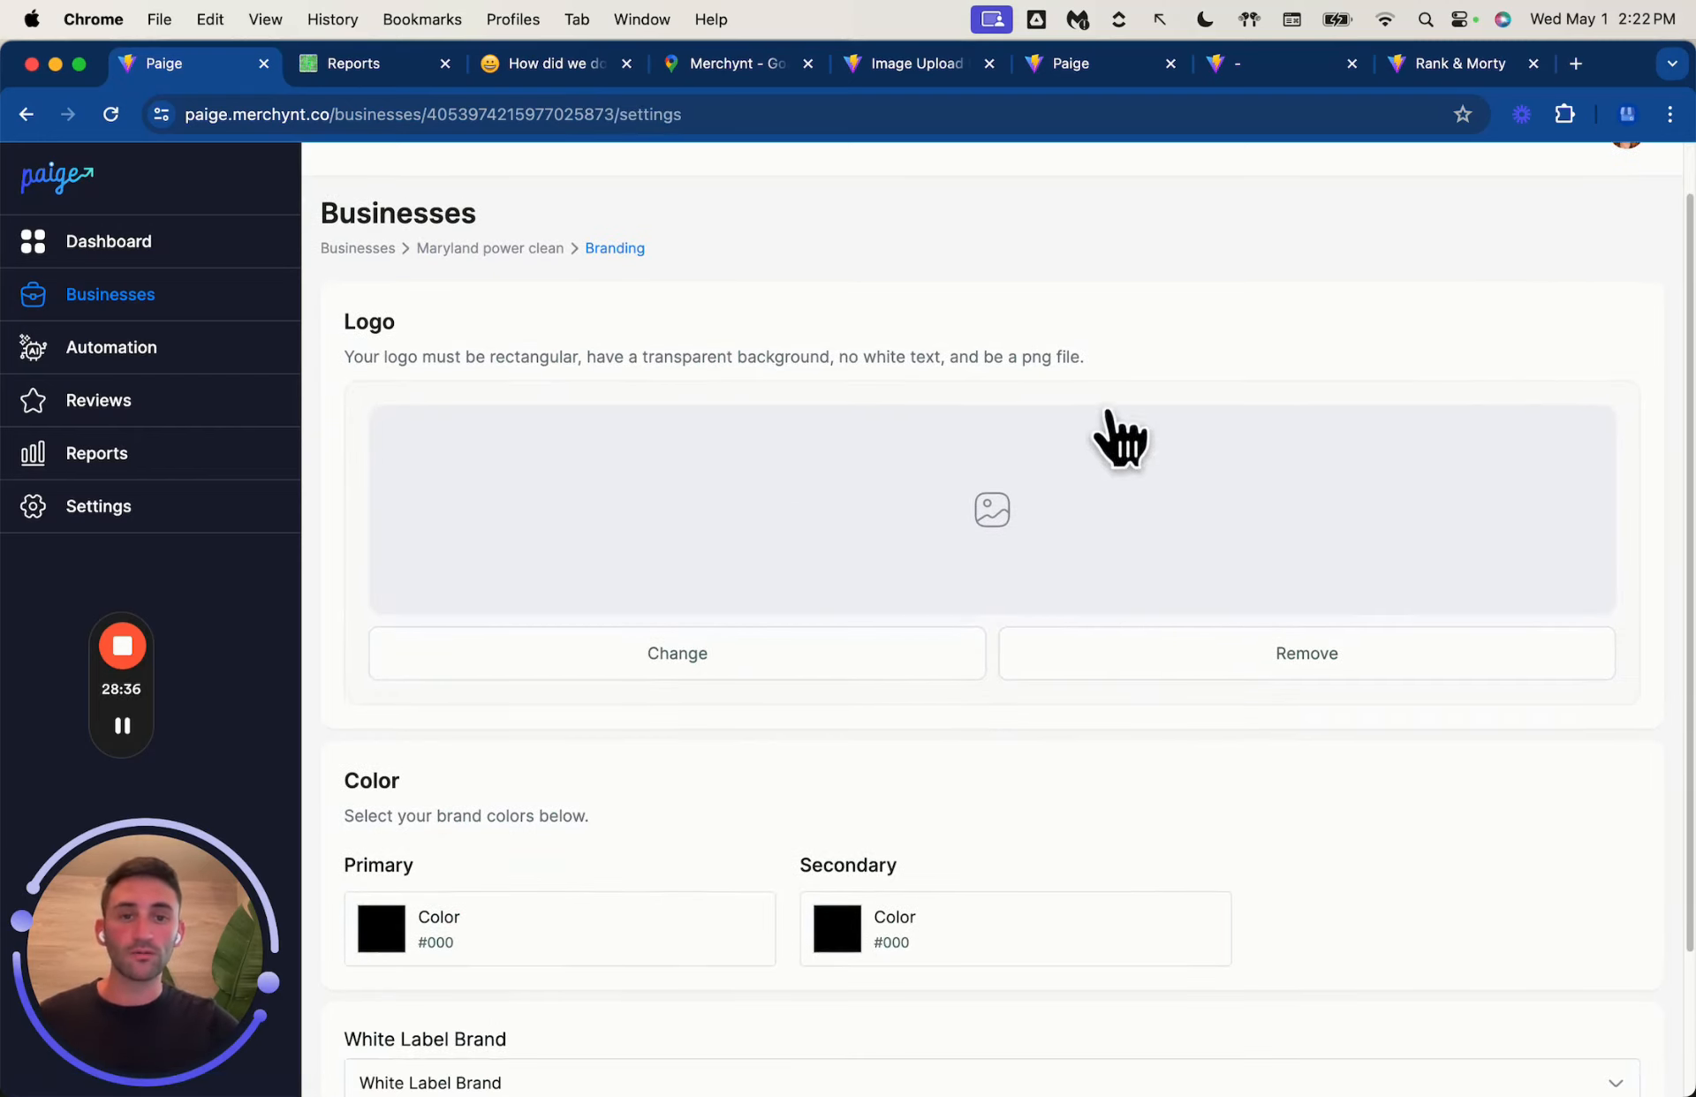
scroll(916, 598, down, 5)
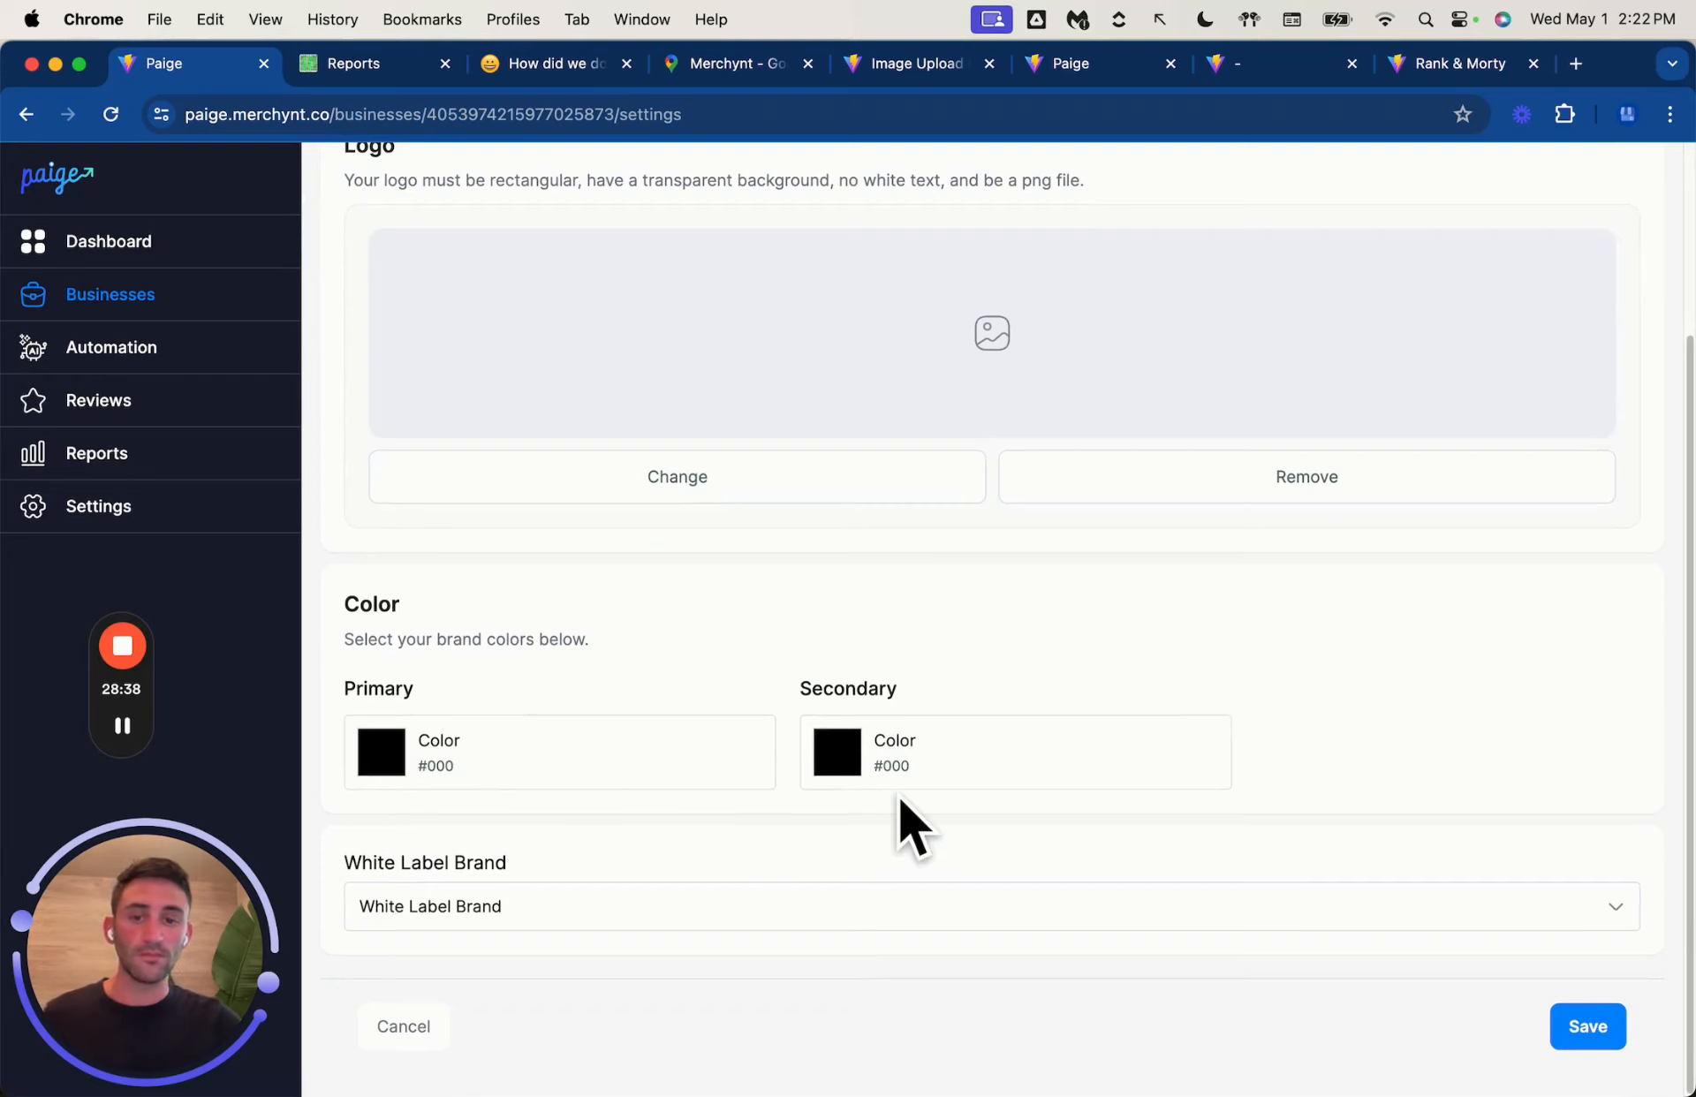
click(552, 914)
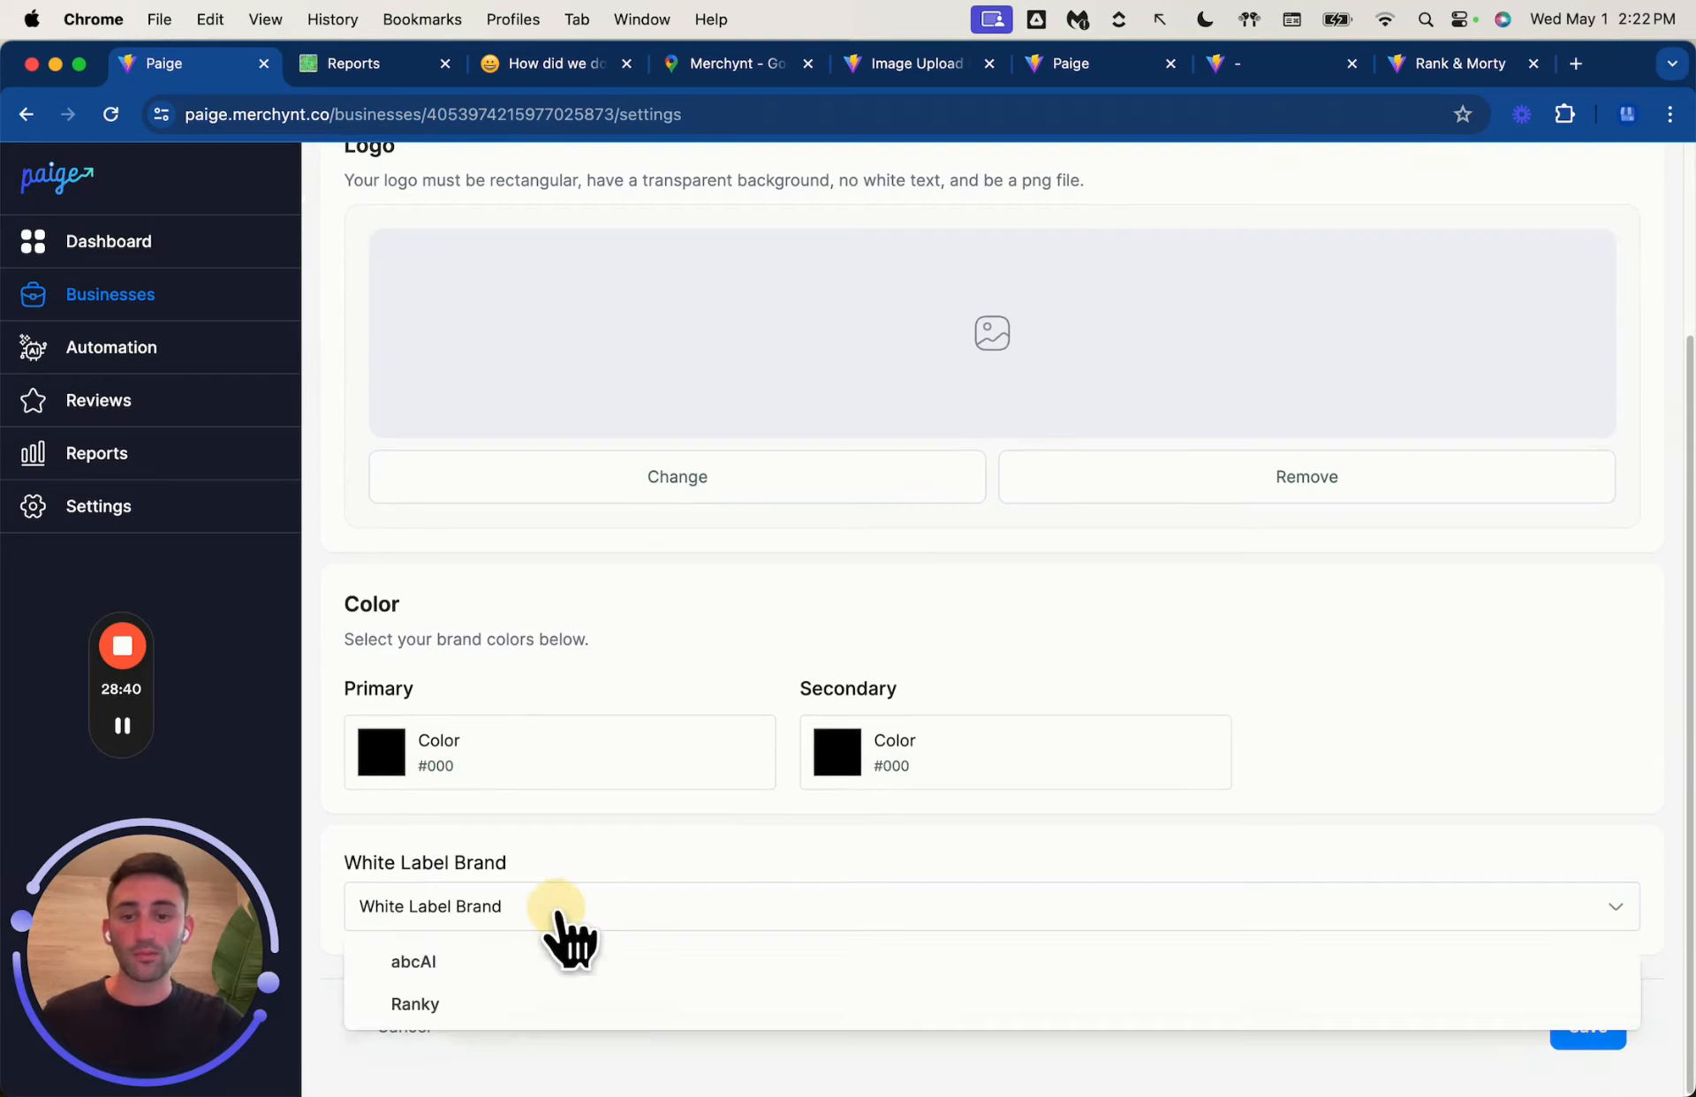
click(493, 975)
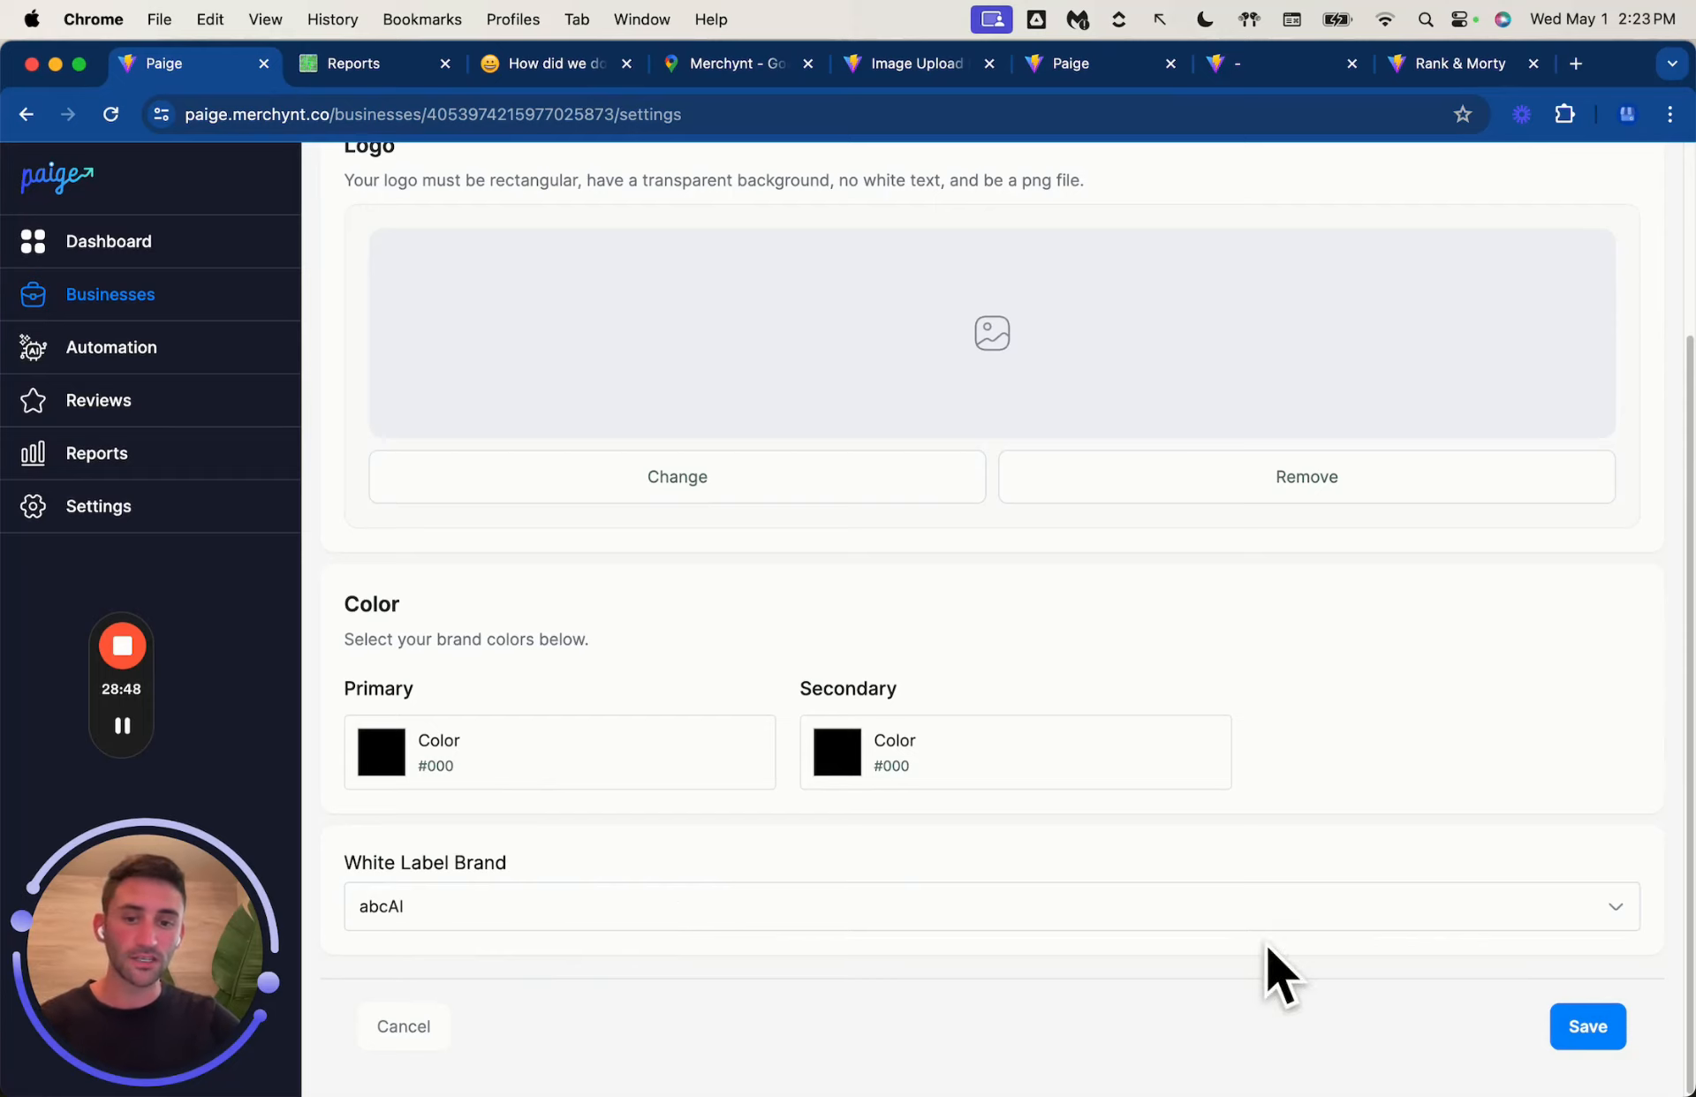
click(1586, 1040)
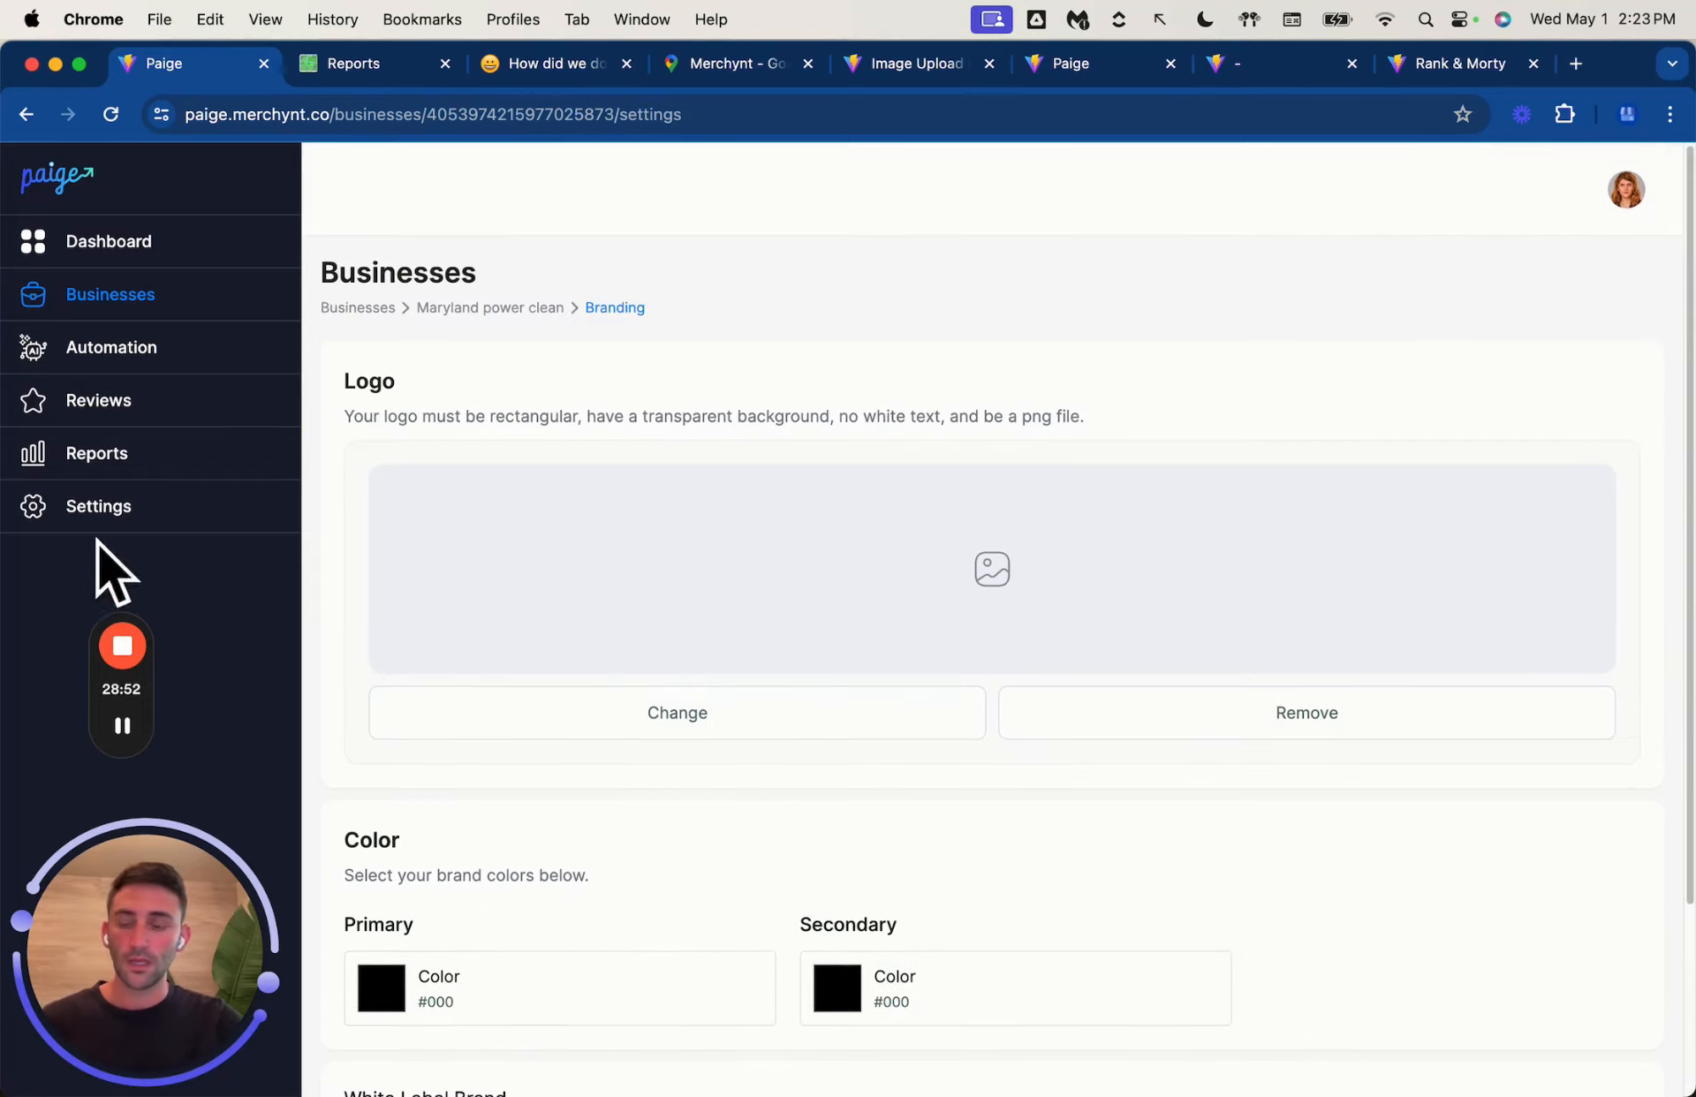
Step: View the white label brands and the billing page in the account settings, and start adding another business
click(103, 517)
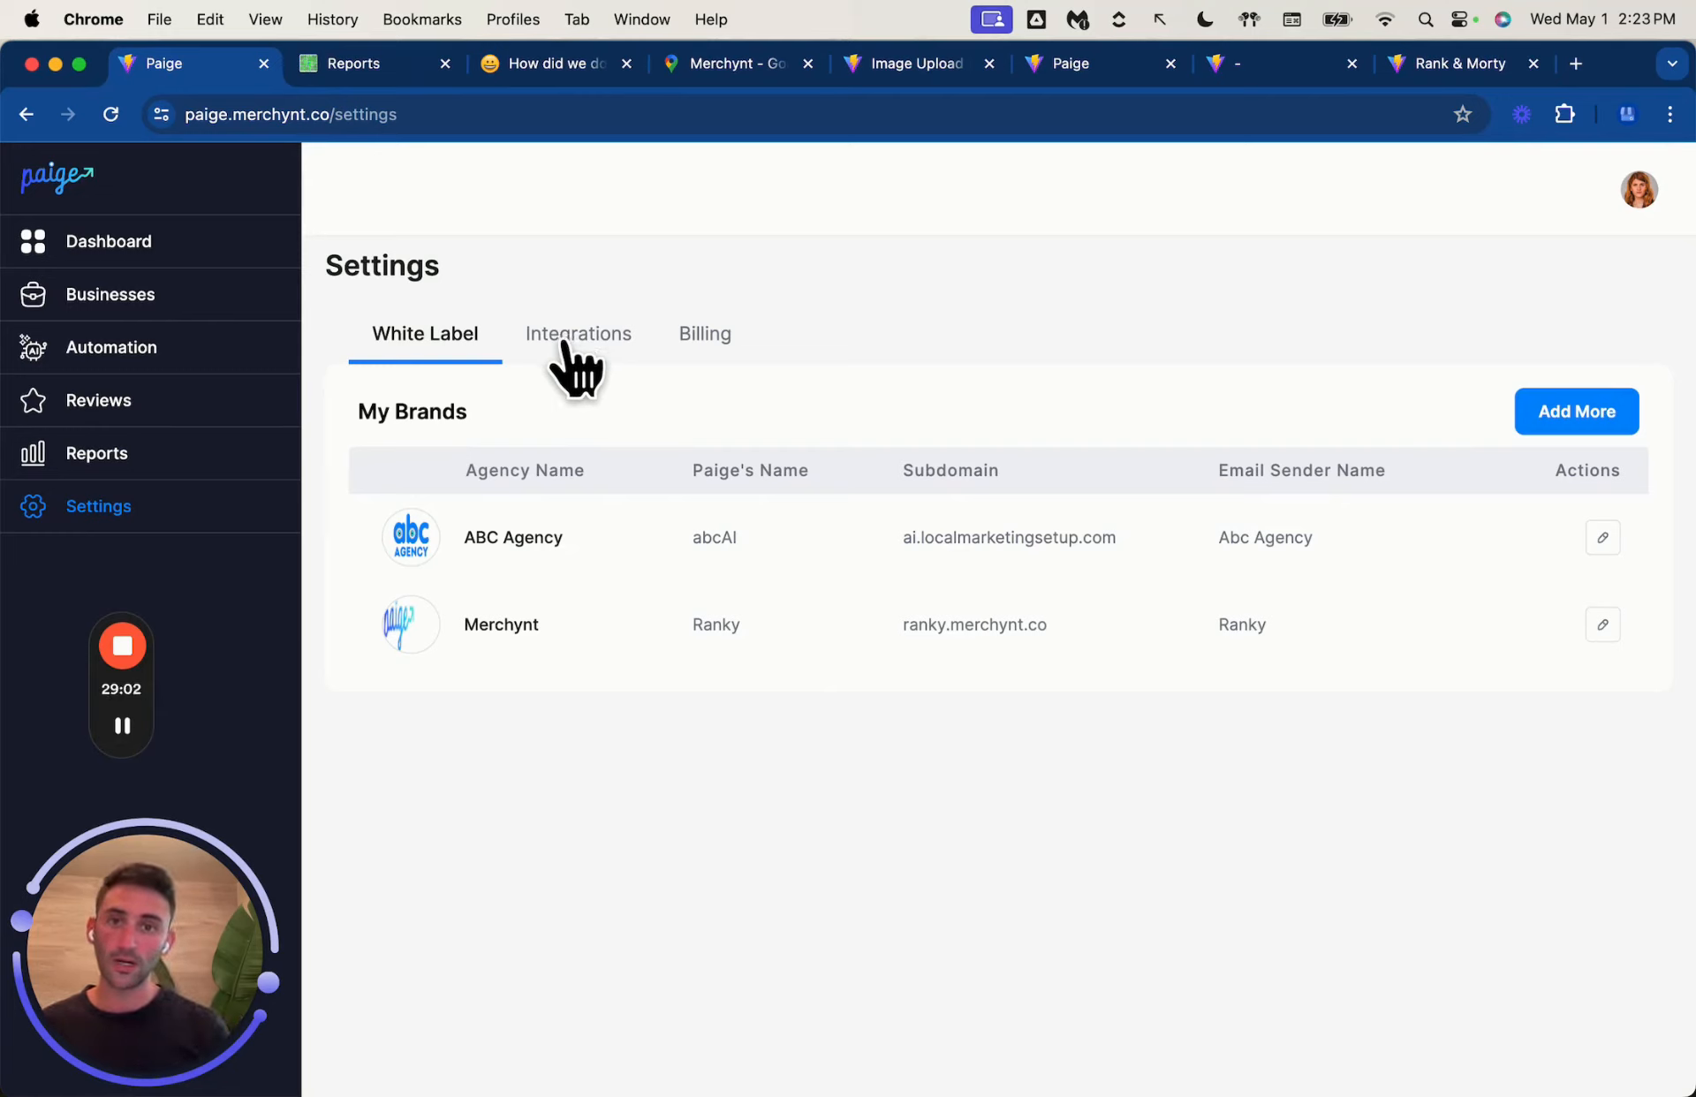
click(705, 337)
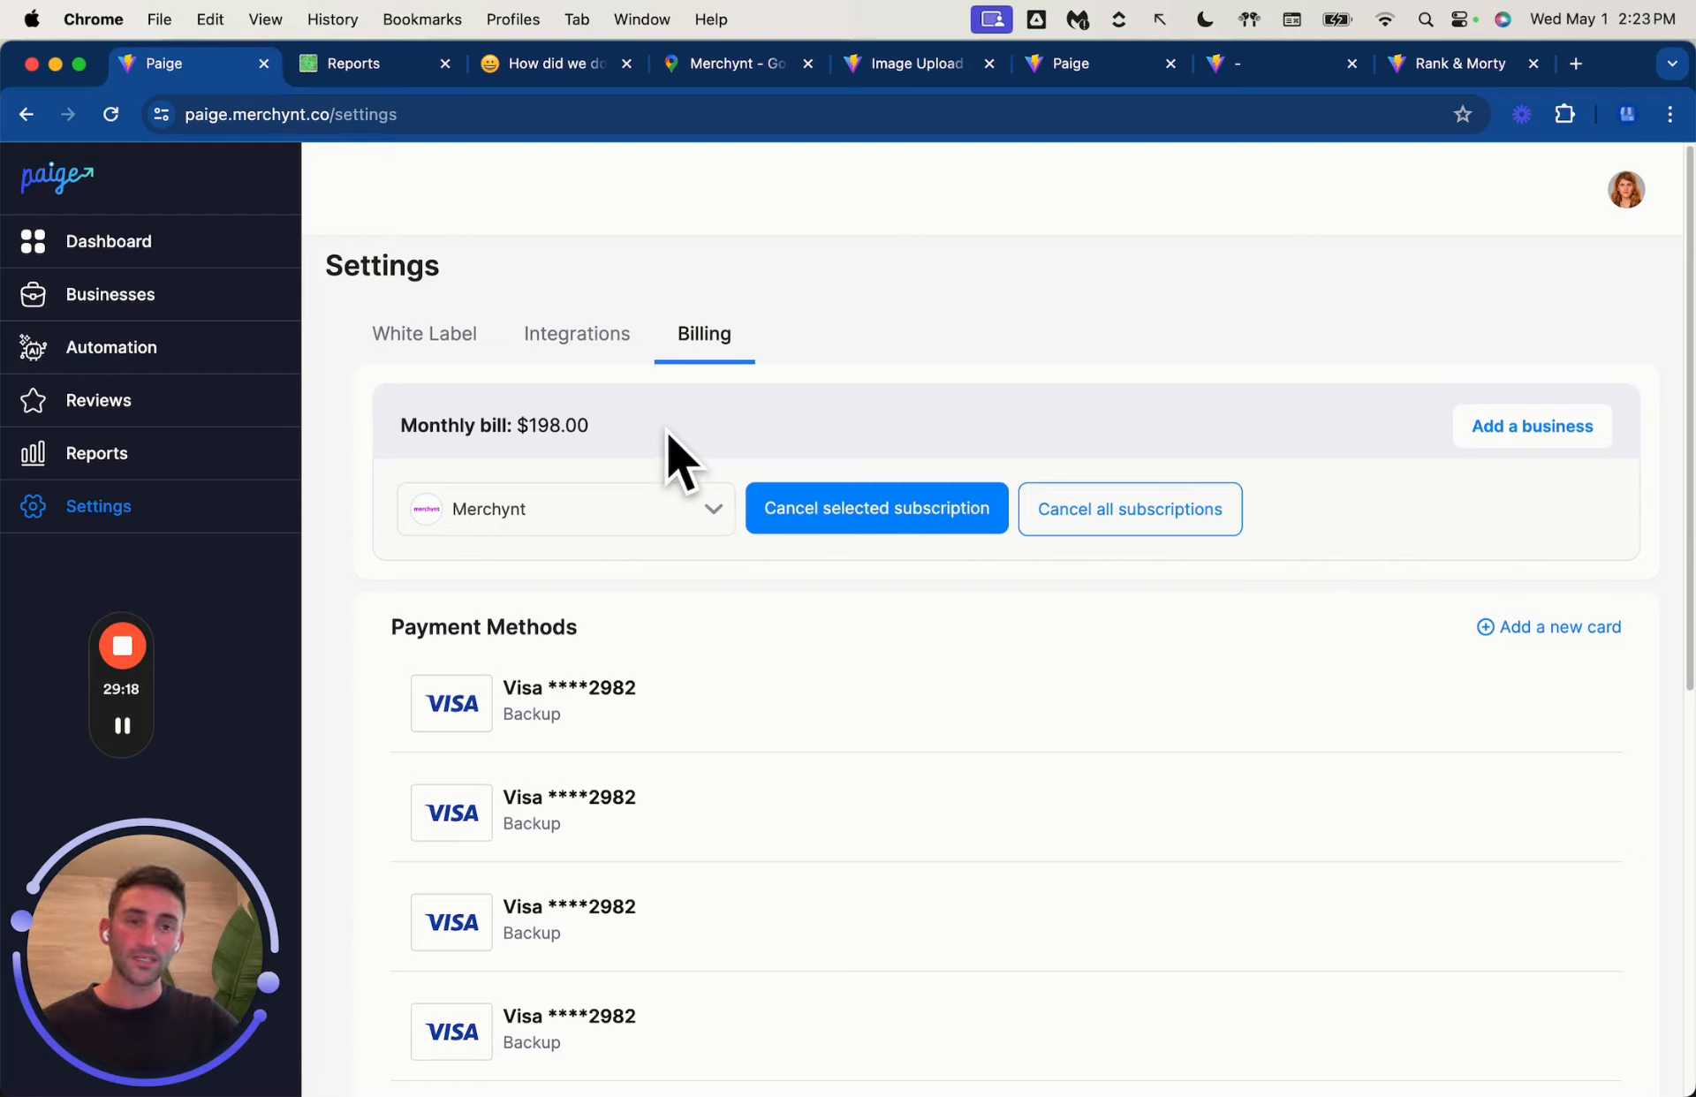
click(1523, 437)
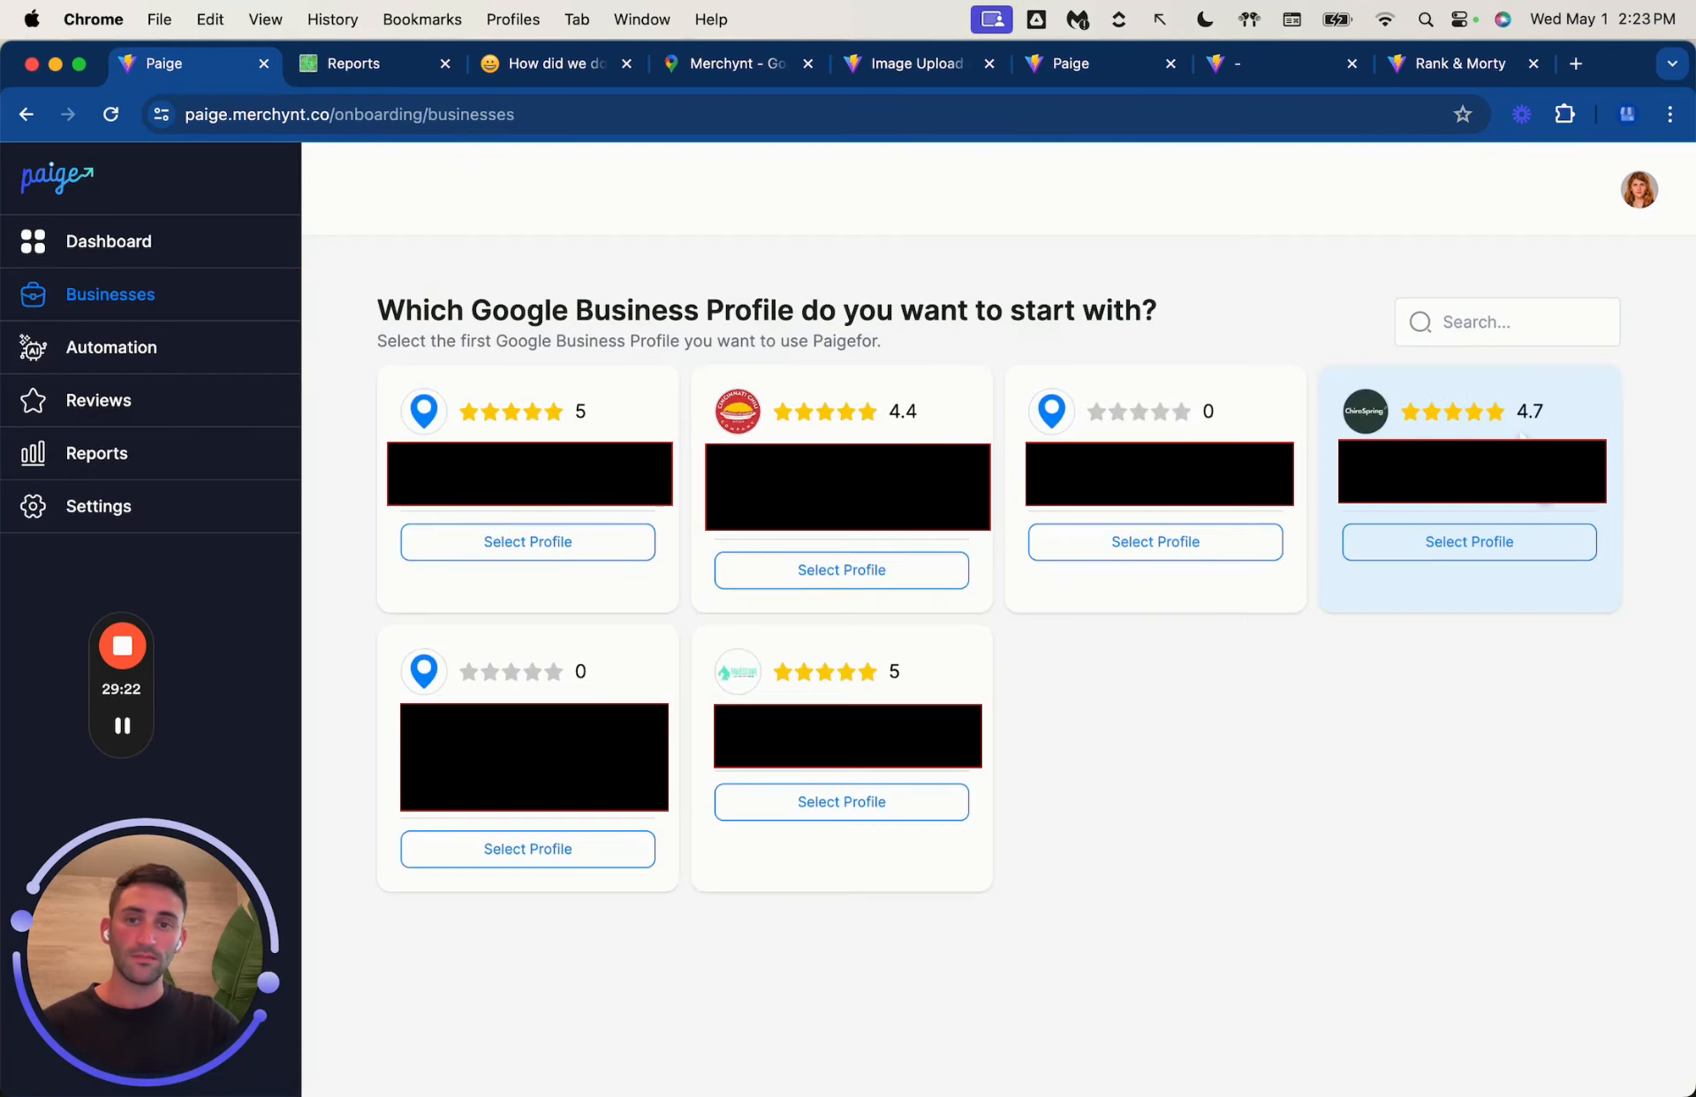